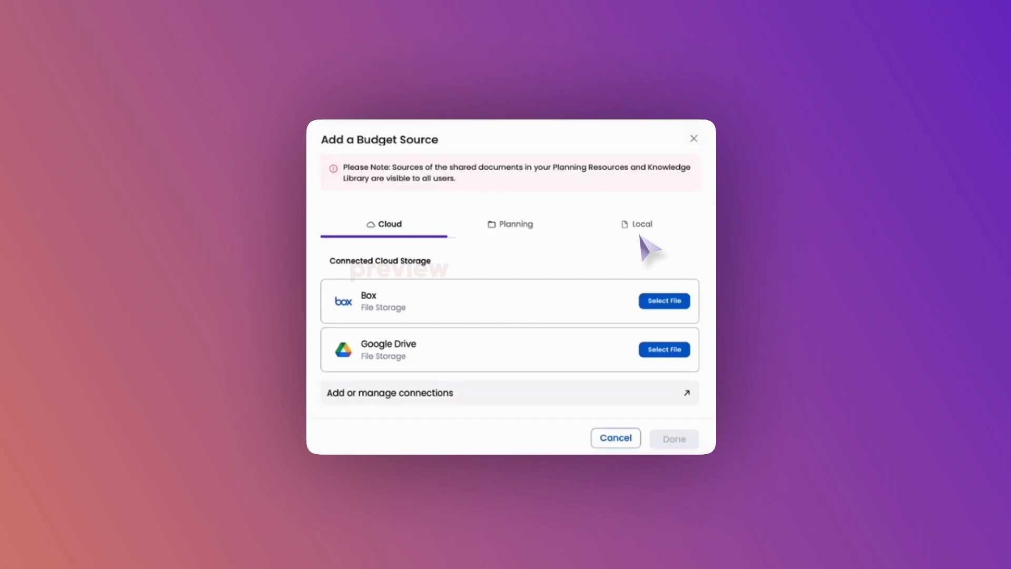
left_click(639, 227)
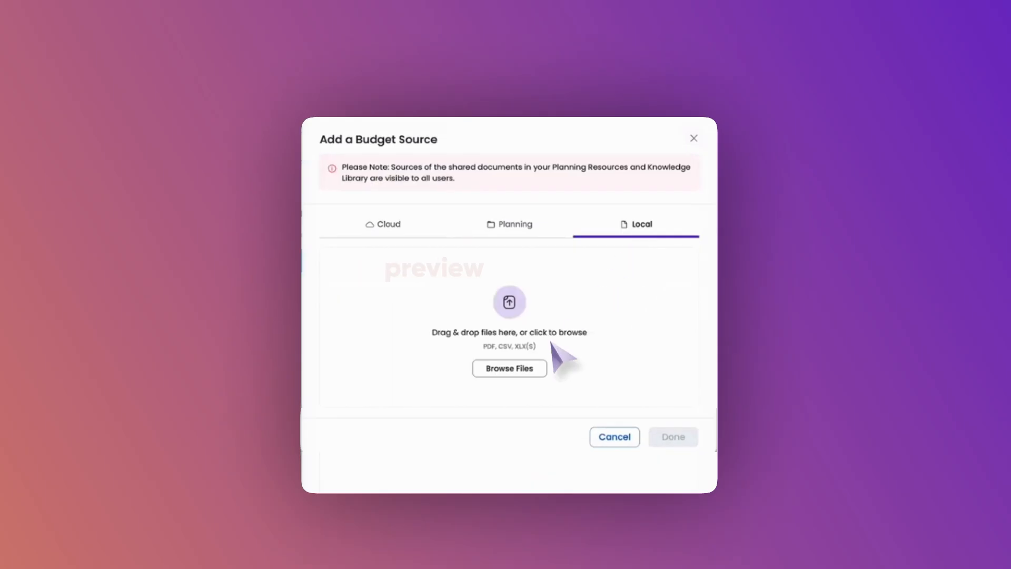
left_click(526, 369)
double_click(361, 311)
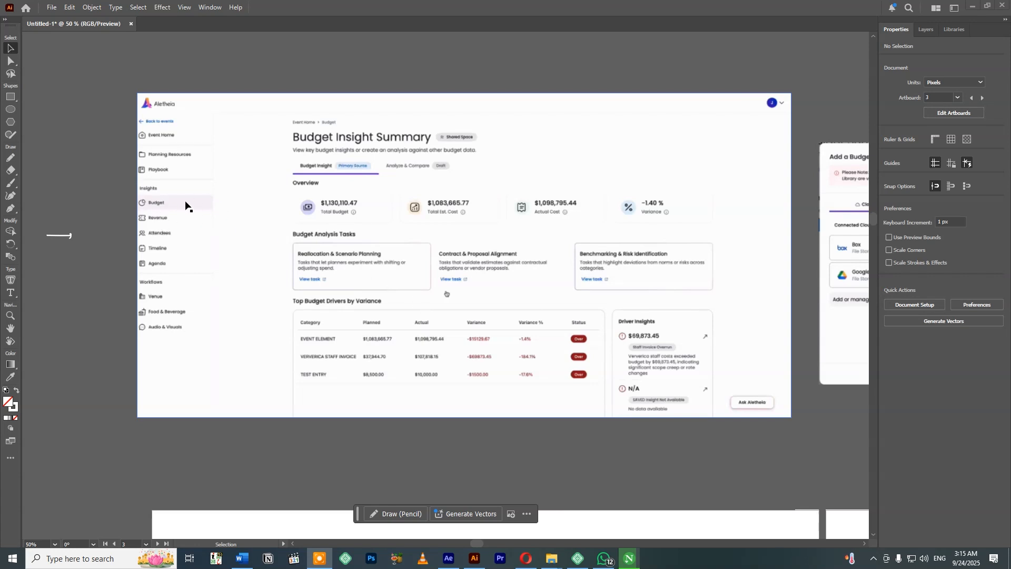
Examine the Budget Insight Summary, Add a Budget Source and file picker screenshots laid out around the Illustrator artboards.
scroll(687, 199, "right", 8)
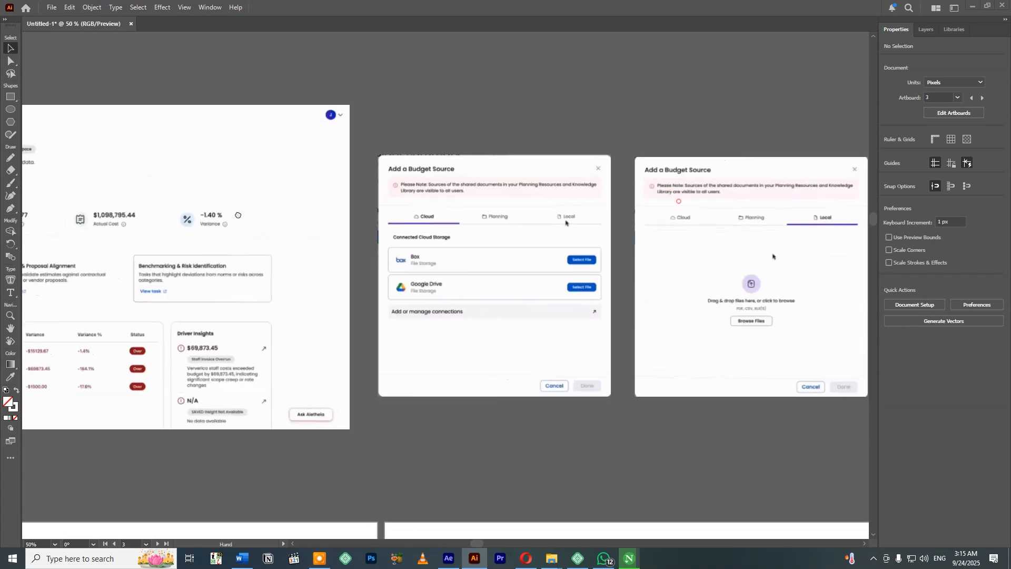
scroll(357, 326, "right", 4)
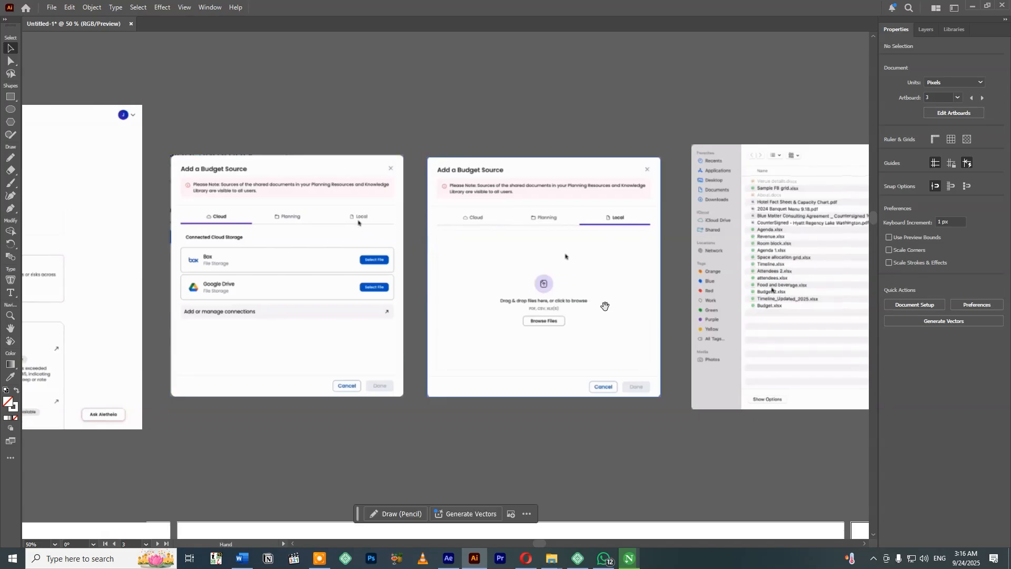
scroll(606, 305, "right", 3)
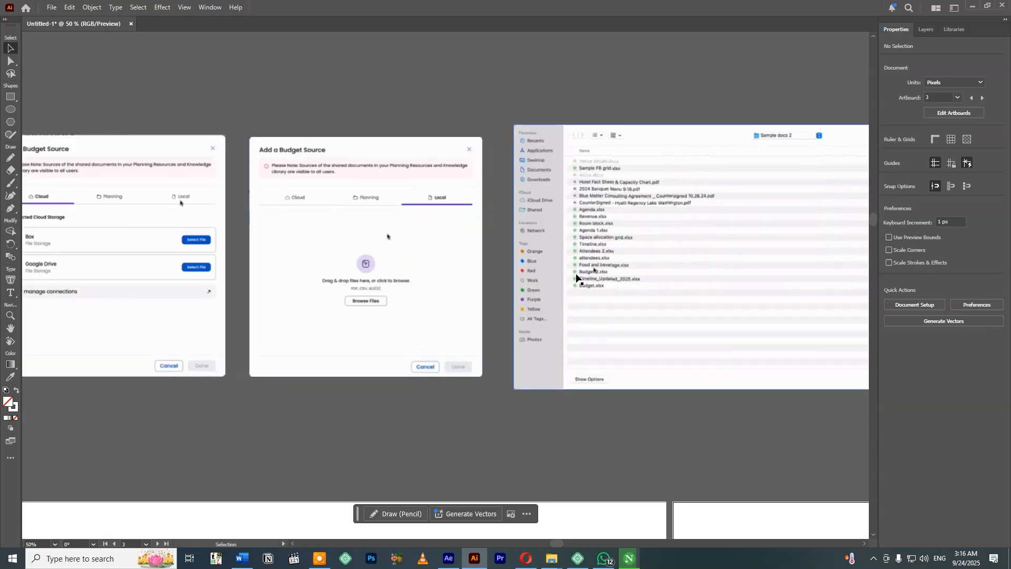
scroll(480, 268, "down", 2)
left_click_drag(480, 268, 434, 190)
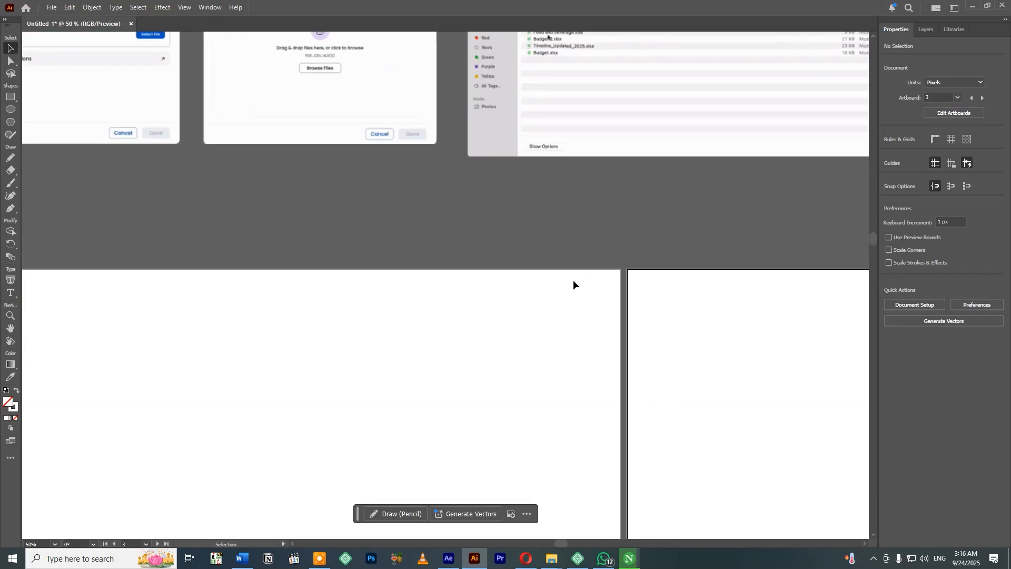
key("ctrl+minus")
key("ctrl+minus")
key("ctrl+minus")
key("ctrl+minus")
left_click_drag(710, 233, 470, 255)
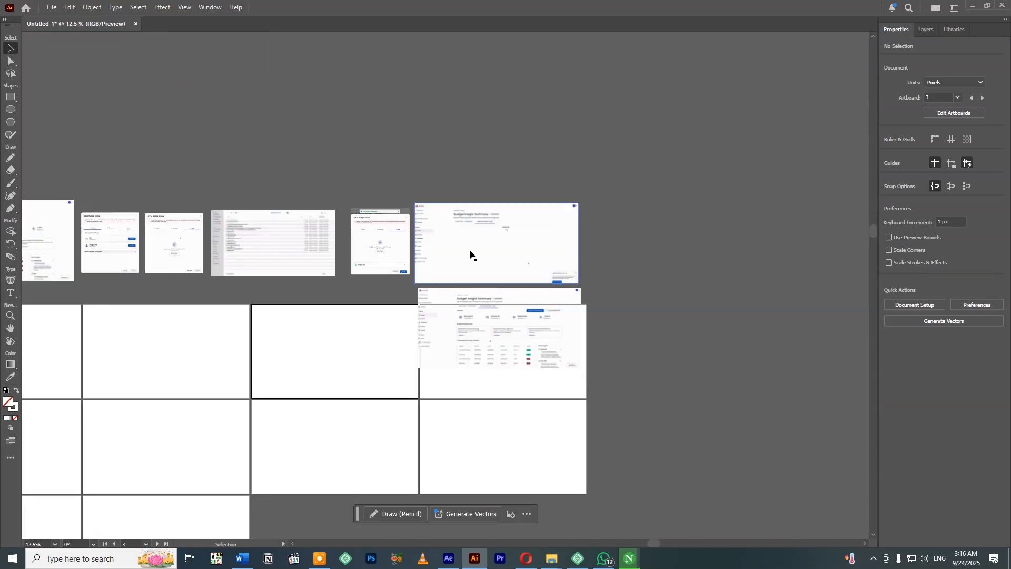
key("ctrl+plus")
key("ctrl+plus")
key("ctrl+plus")
left_click_drag(663, 377, 641, 260)
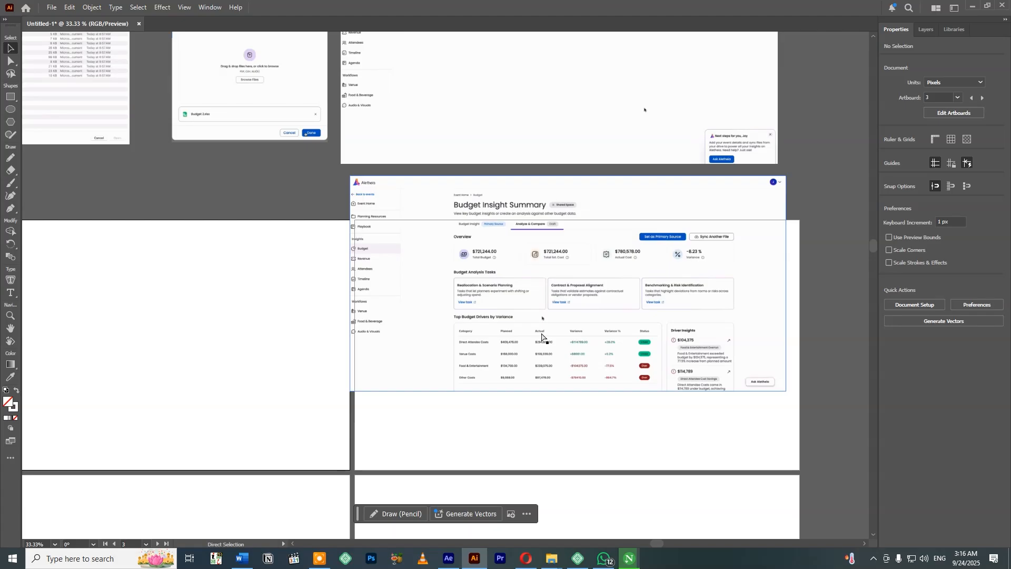
left_click_drag(542, 337, 294, 251)
key("ctrl+minus")
left_click_drag(708, 347, 642, 340)
key("ctrl+plus")
key("ctrl+plus")
left_click_drag(164, 253, 632, 334)
key("ctrl+plus")
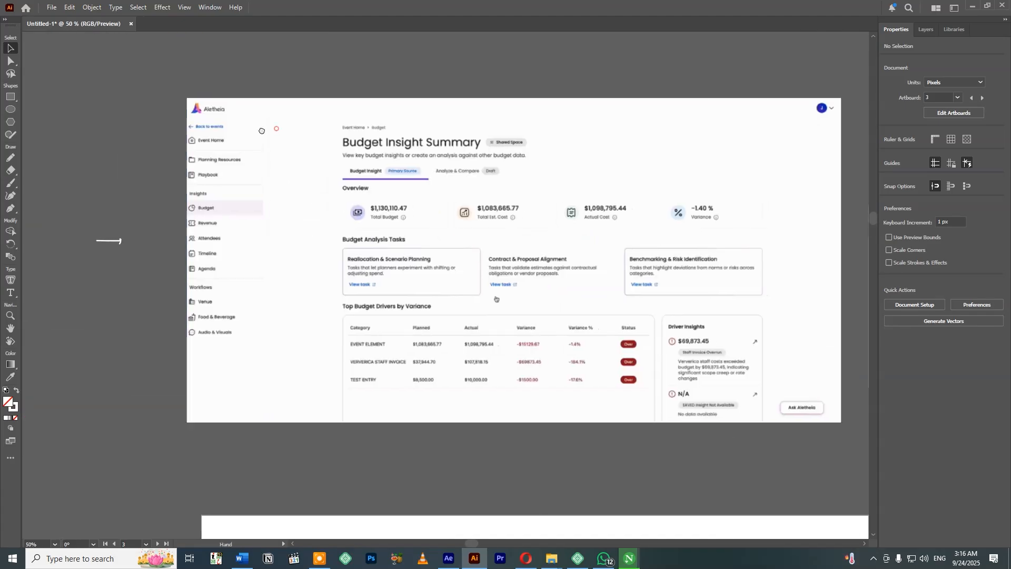
left_click_drag(222, 109, 182, 108)
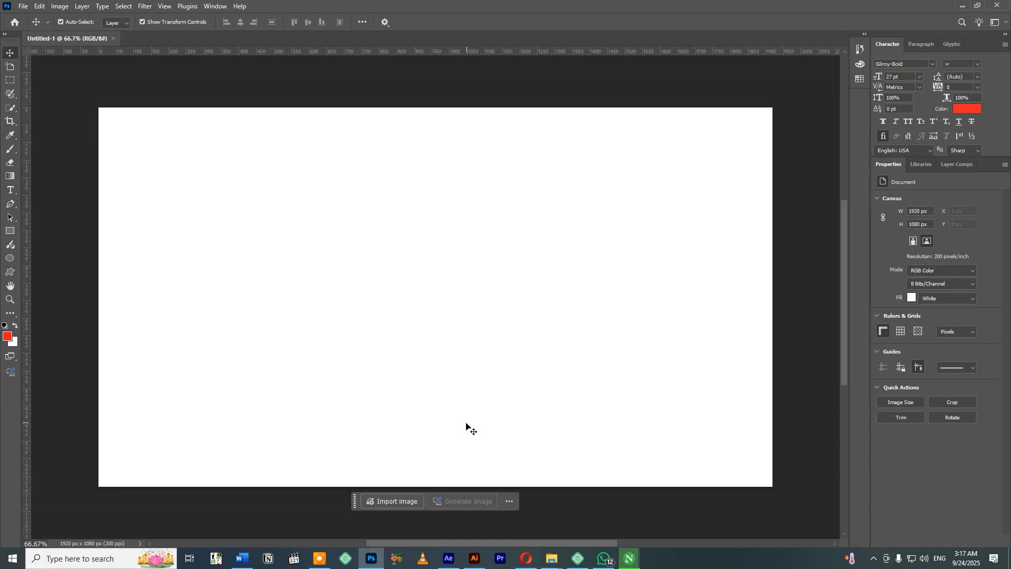
Copy the Budget Insight Summary image from Illustrator and paste it into the 1920 x 1080 px Photoshop document as a Smart Object.
left_click(474, 558)
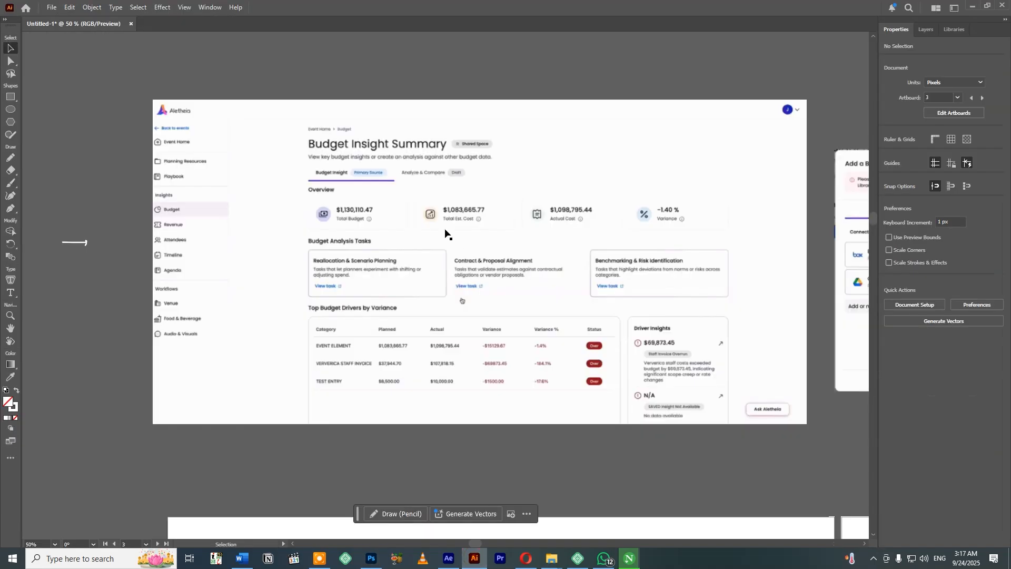
left_click(342, 319)
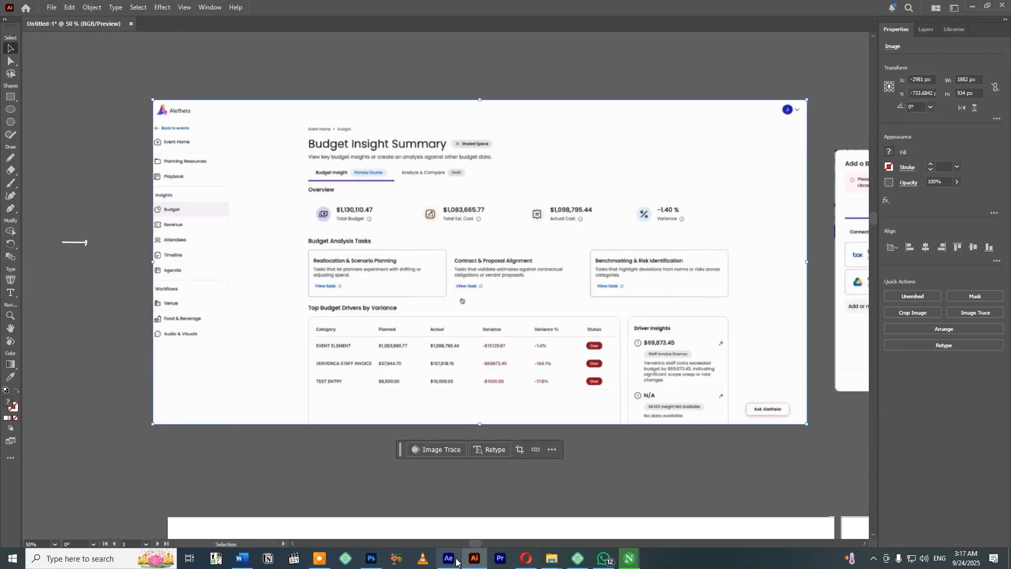
left_click(372, 559)
left_click_drag(372, 559, 449, 559)
left_click(448, 348)
key("ctrl+v")
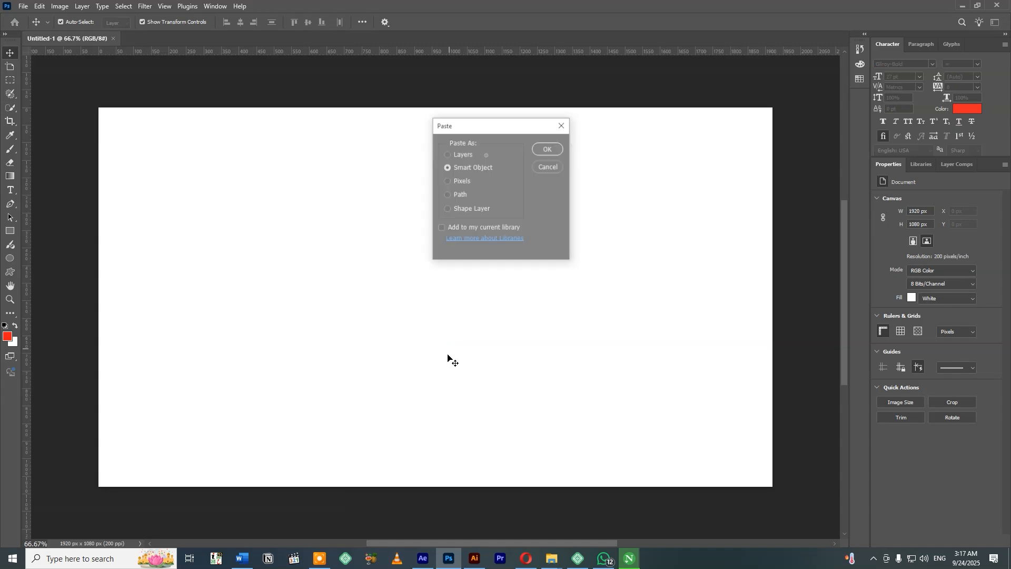
left_click(542, 149)
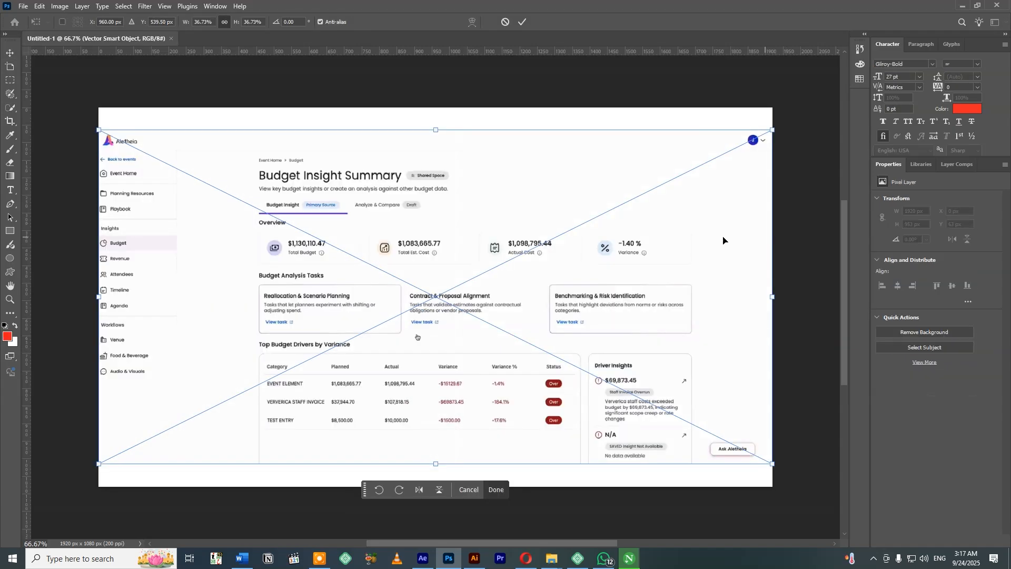
key("Return")
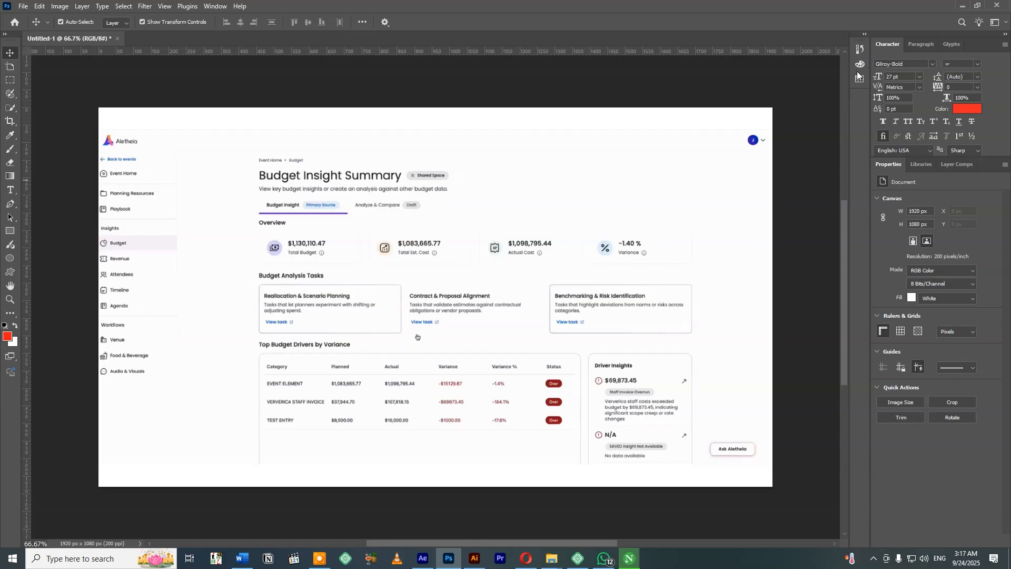
Show the list of layers, rasterize the pasted dashboard's Vector Smart Object layer, and collapse the list again.
left_click(216, 6)
left_click(254, 220)
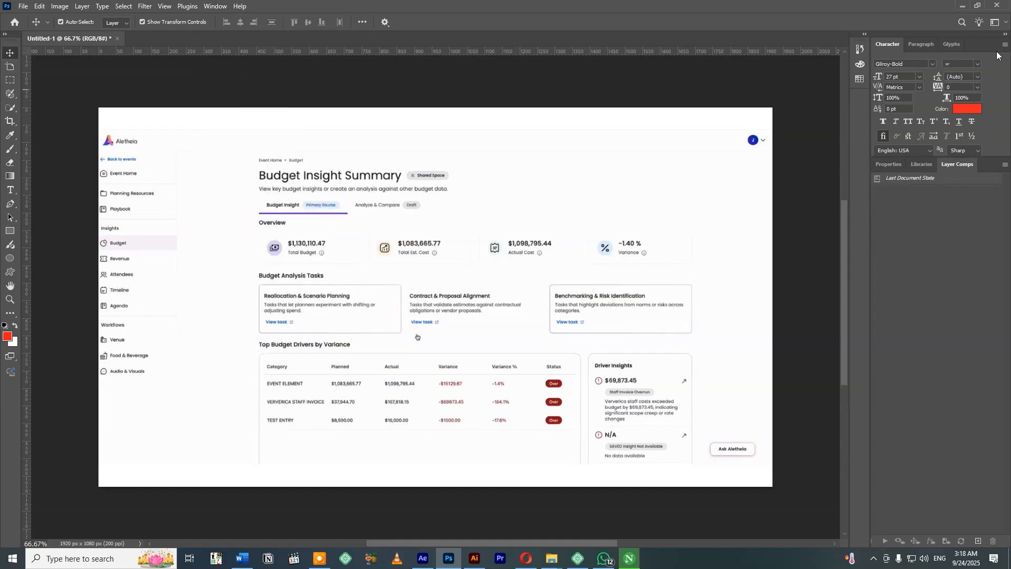
left_click_drag(798, 35, 845, 78)
left_click(786, 108)
right_click(786, 108)
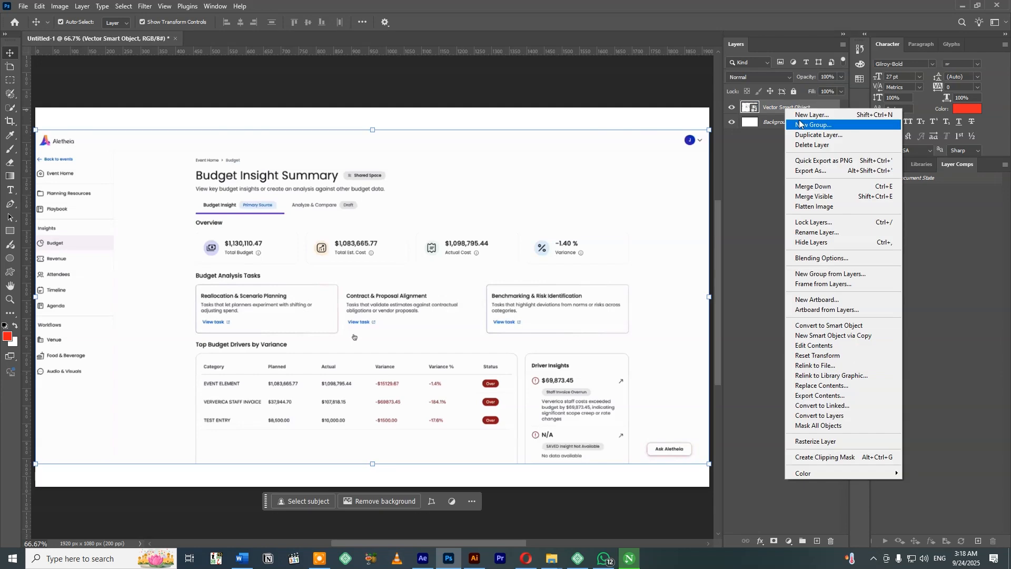
left_click(822, 427)
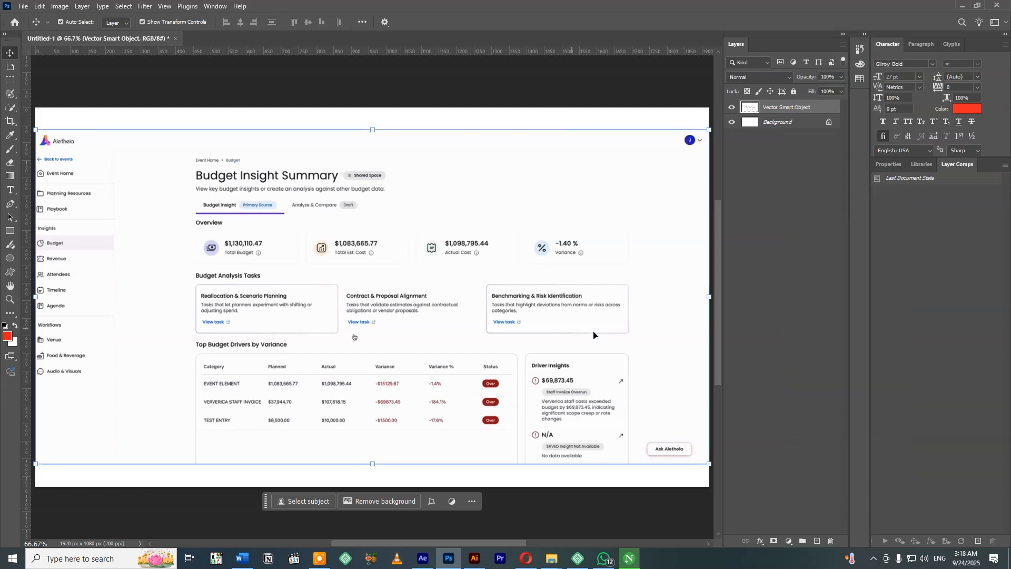
left_click(843, 35)
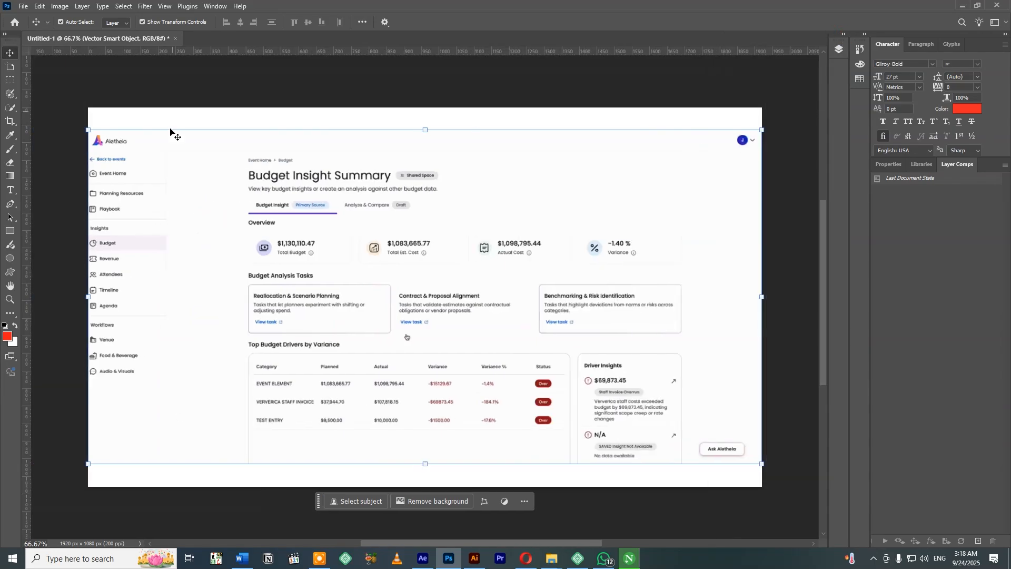
Make a rectangular selection around the dashboard's whole sidebar, from above the logo to below Audio & Visuals.
key("m")
left_click_drag(87, 107, 167, 474)
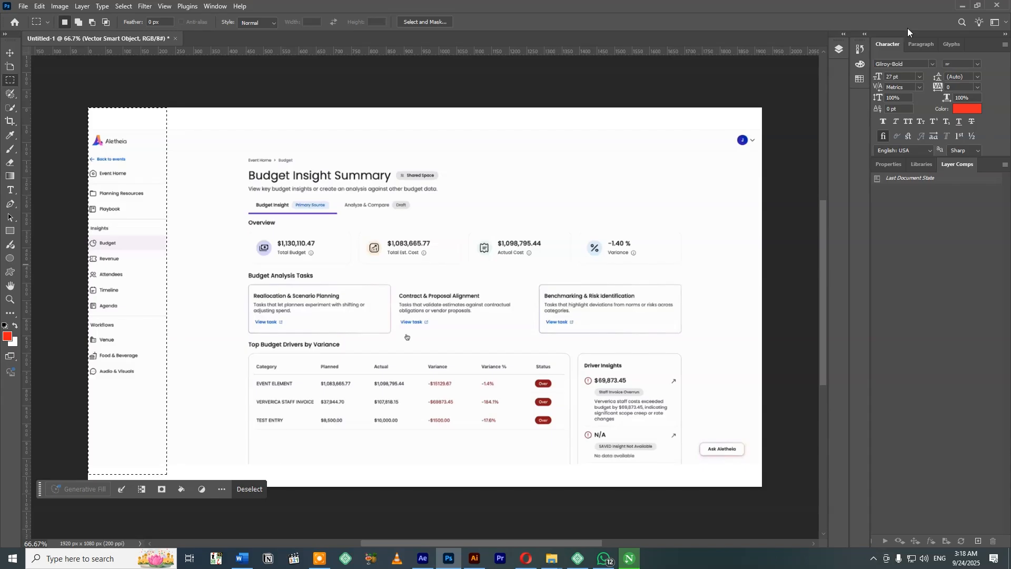
key("v")
key("ctrl+c")
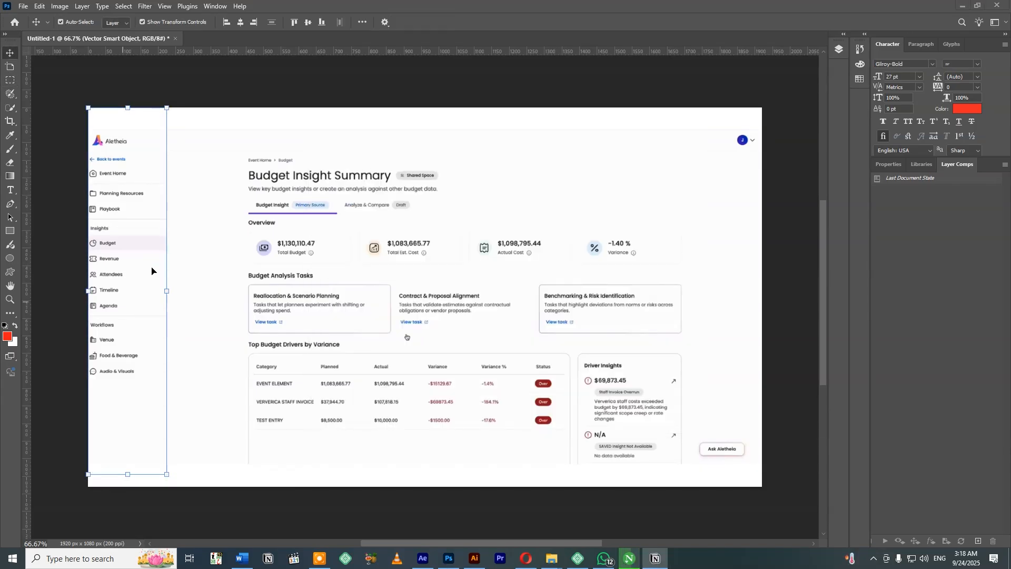
Quit the Notion app running in the background.
left_click(874, 558)
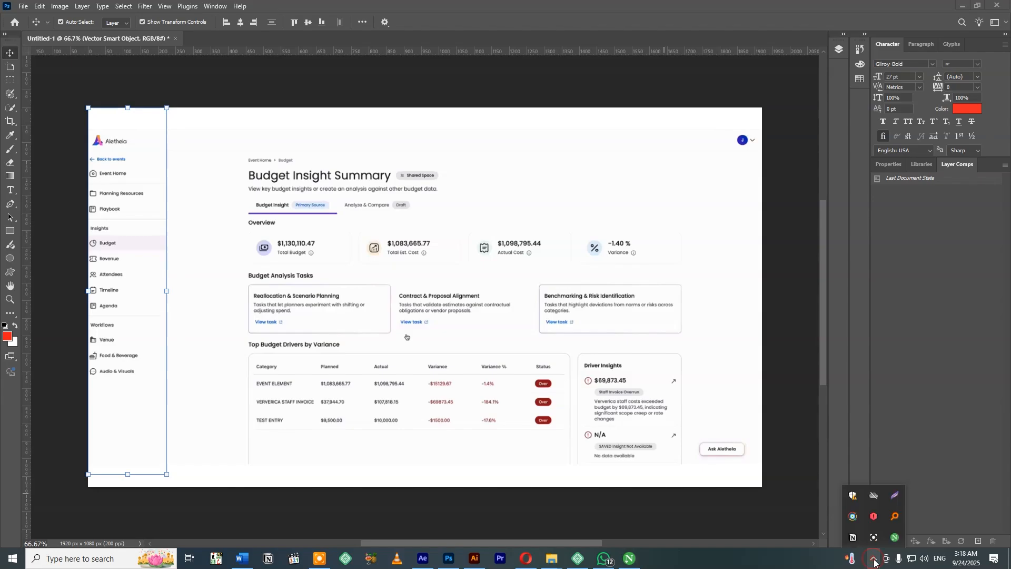
right_click(853, 537)
left_click(871, 523)
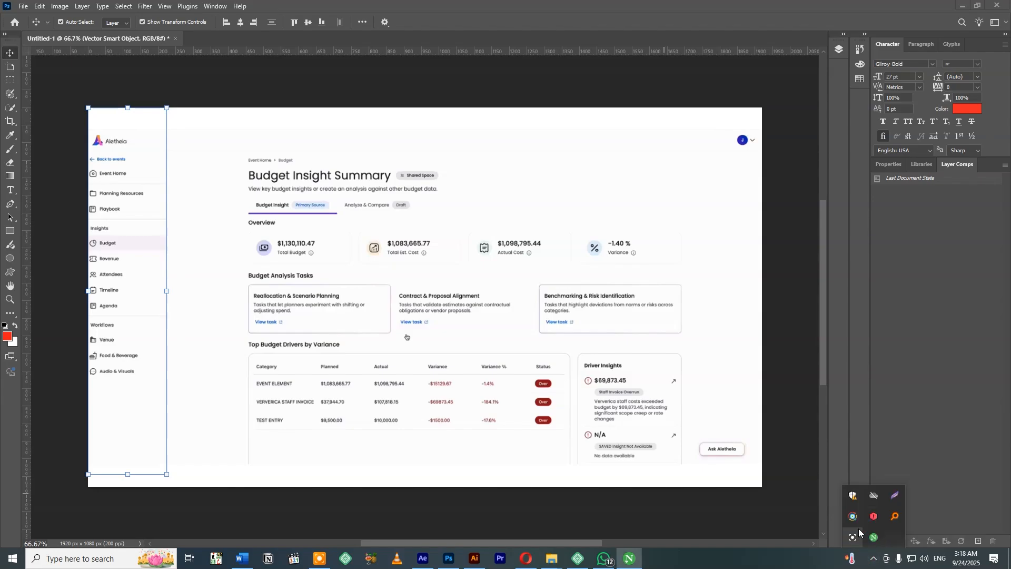
left_click(796, 456)
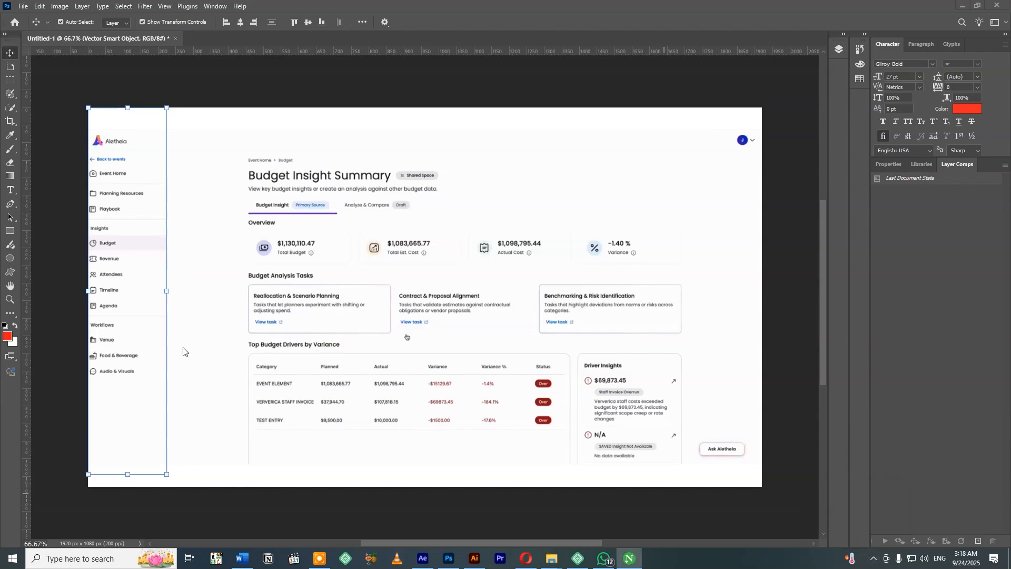
Cut the selected sidebar onto its own layer and shift it right, close to the dashboard's main content.
left_click(146, 285)
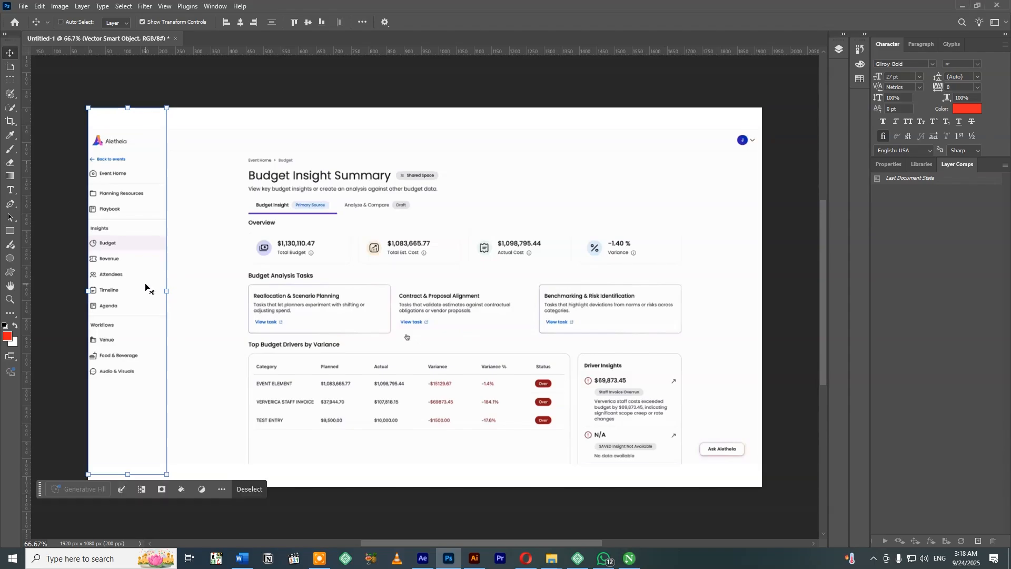
key("ctrl+j")
left_click_drag(139, 277, 208, 263)
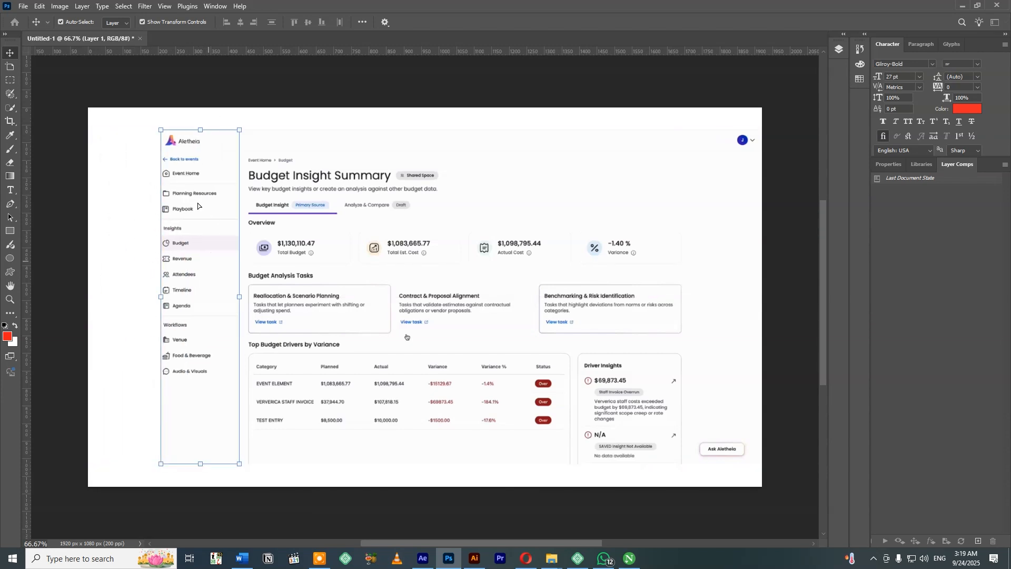
key("Right")
key("Right")
key("Right")
key("Right")
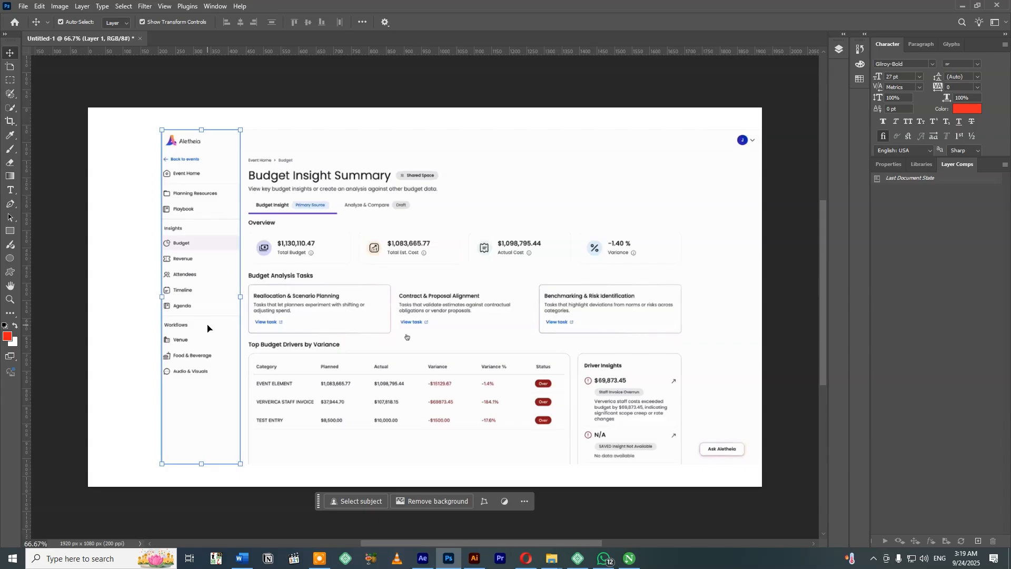
left_click(238, 92)
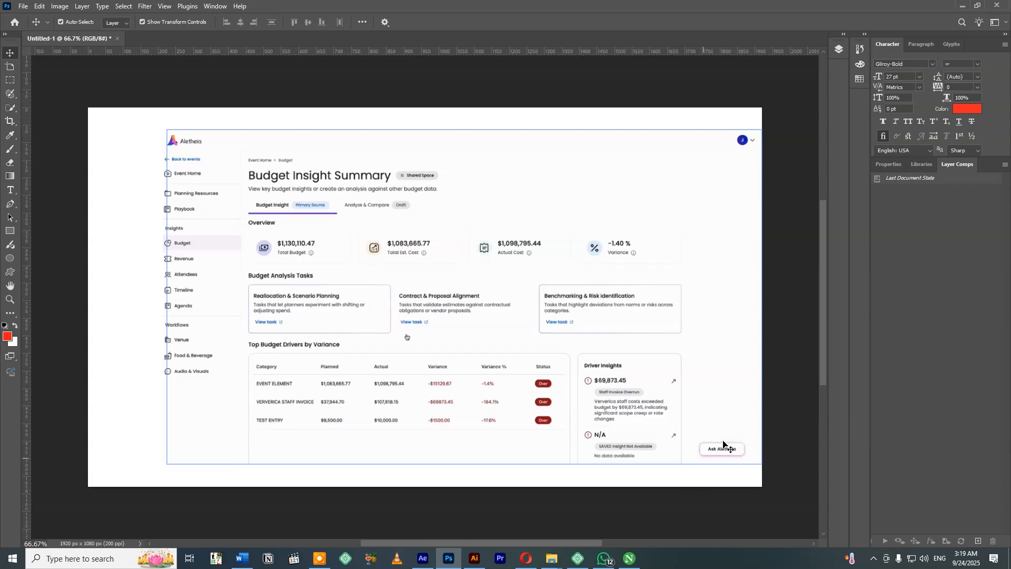
Make a rectangular selection around the profile avatar and its dropdown arrow in the dashboard's upper corner.
key("m")
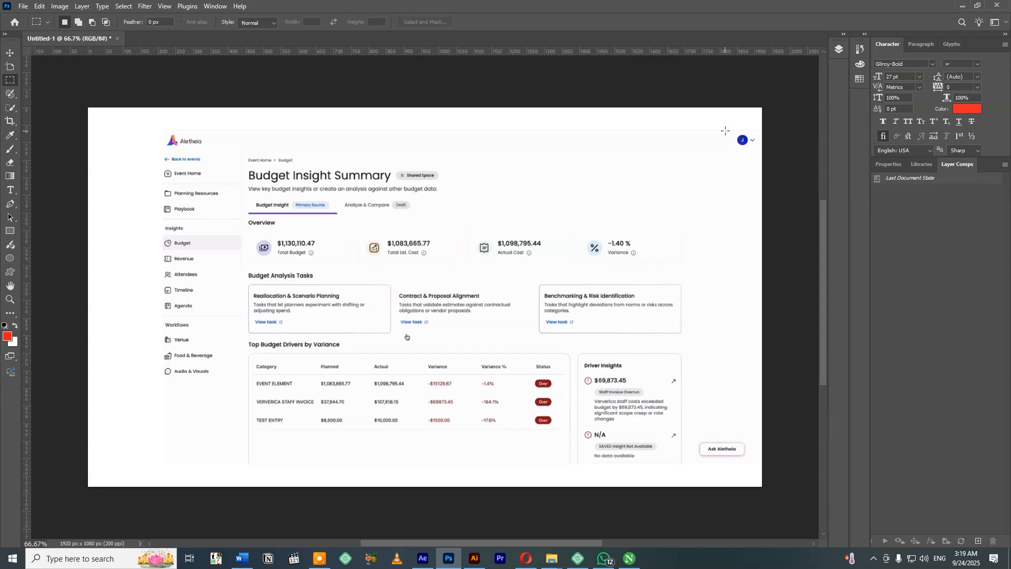
left_click_drag(728, 132, 759, 148)
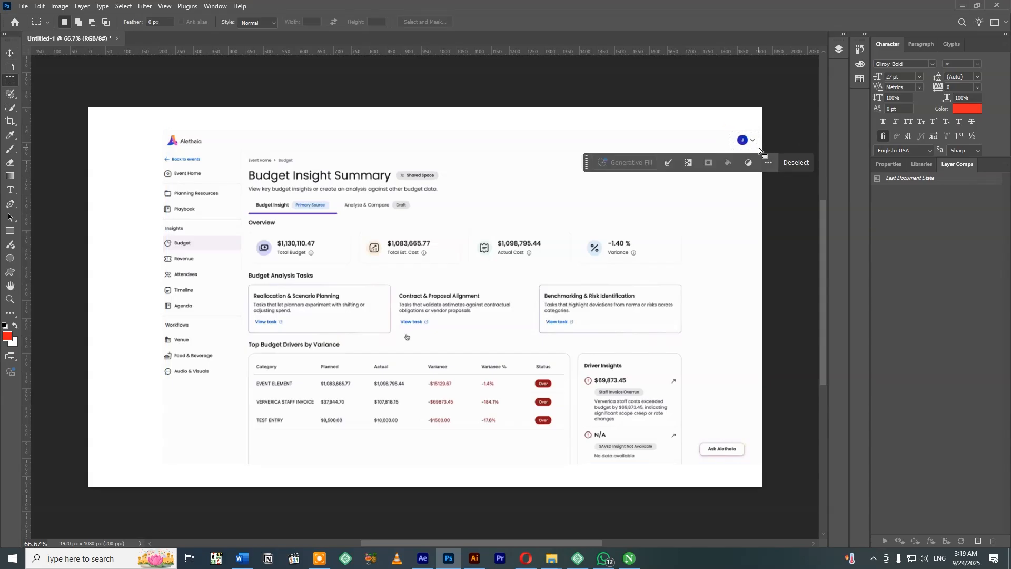
key("v")
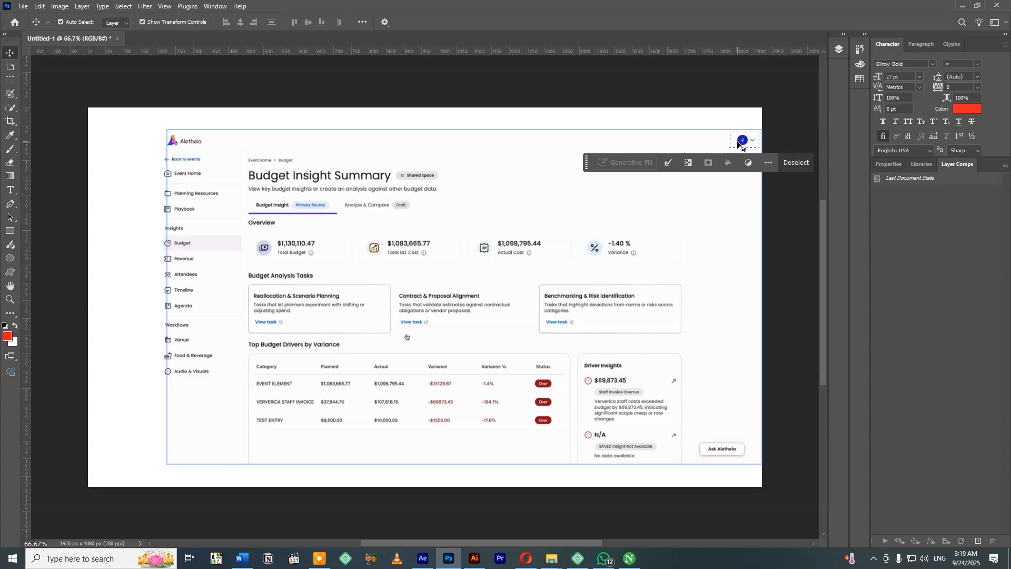
Show the list of layers, move it clear of the dashboard, and select the Vector Smart Object layer.
left_click(216, 5)
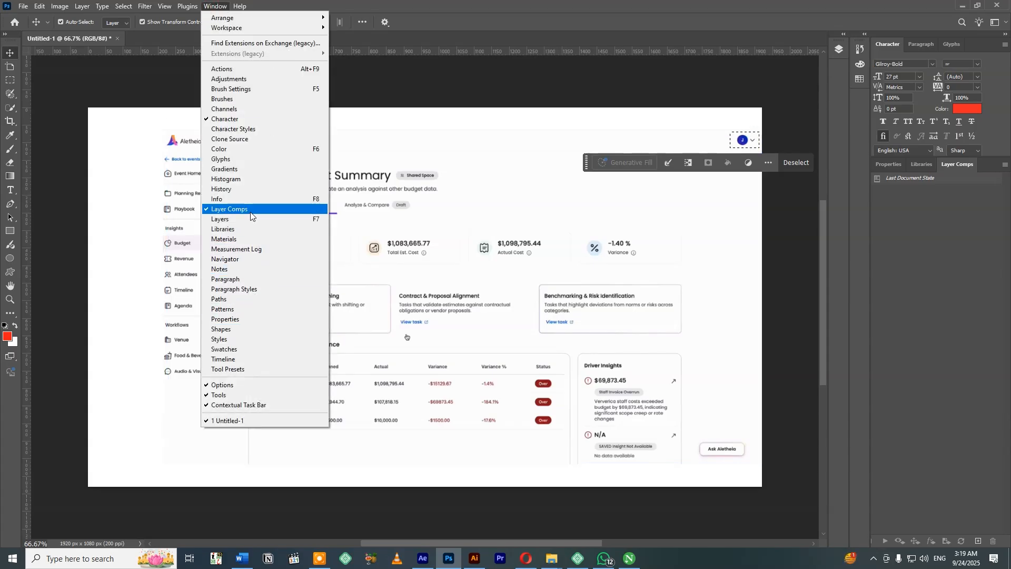
left_click(251, 218)
left_click_drag(744, 48, 636, 55)
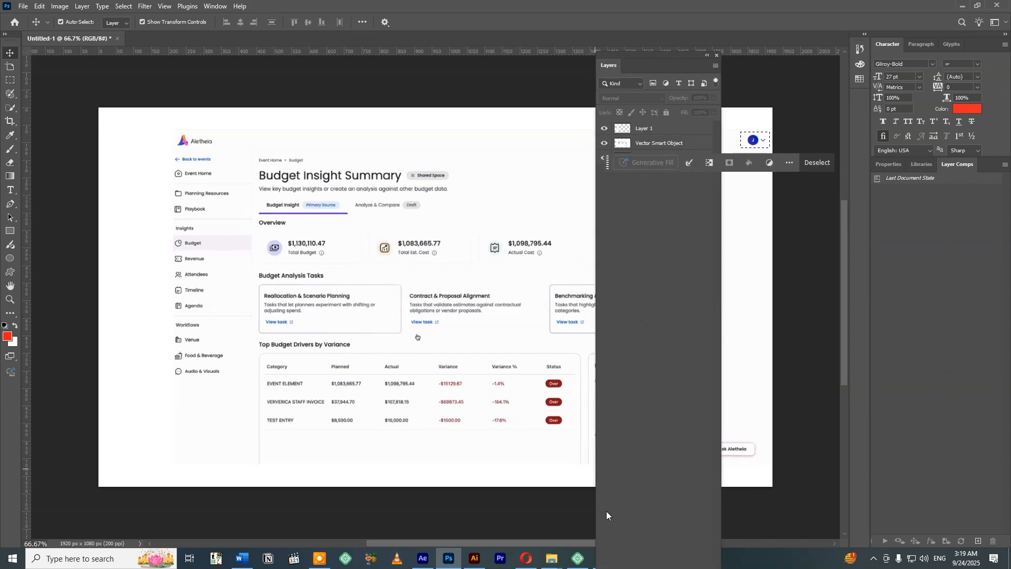
left_click(910, 342)
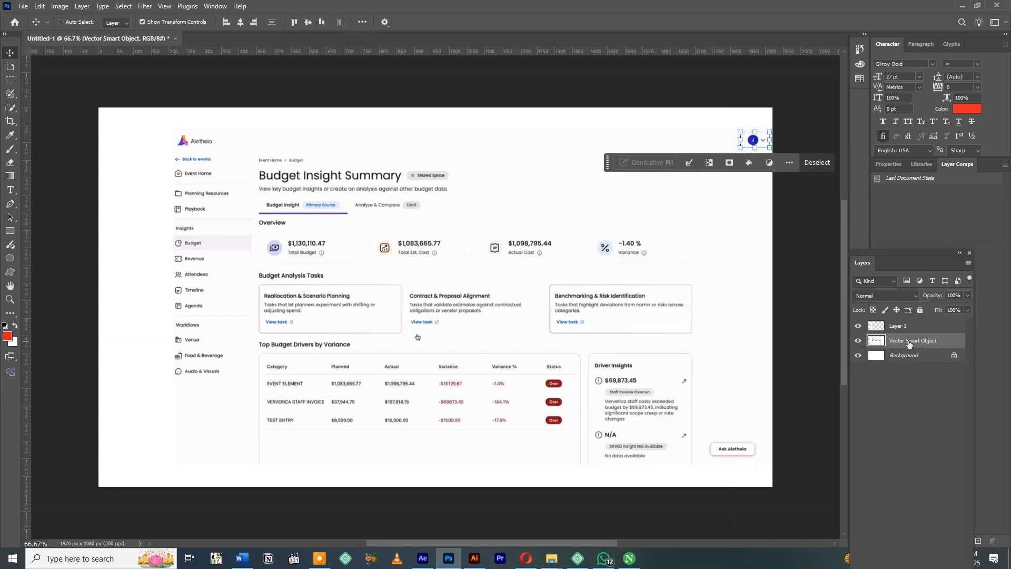
Cut the selected avatar and dropdown arrow onto their own layer and align them to a new vertical guide at the content cards' right edge.
key("ctrl+j")
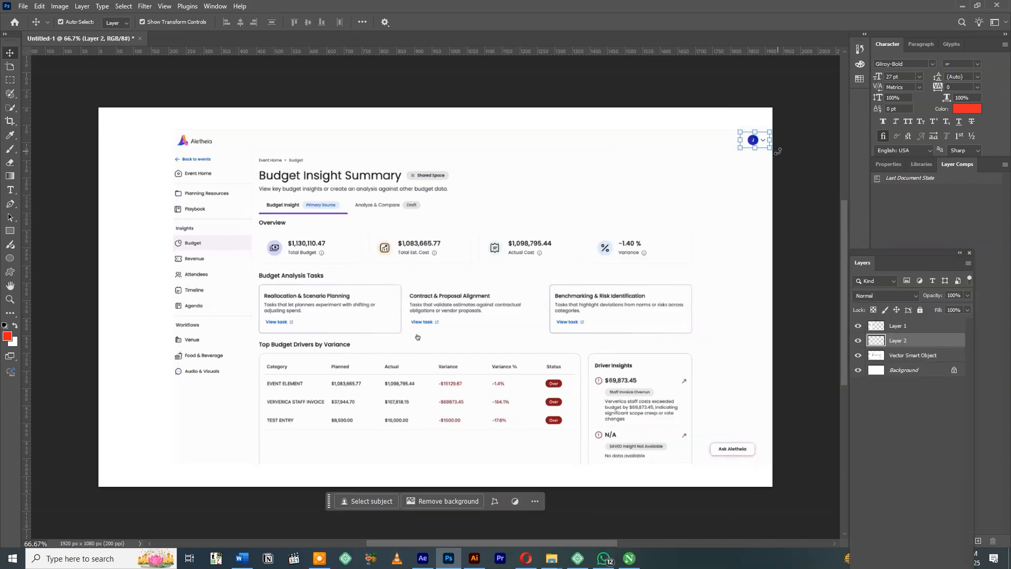
left_click_drag(754, 141, 726, 139)
key("ctrl+t")
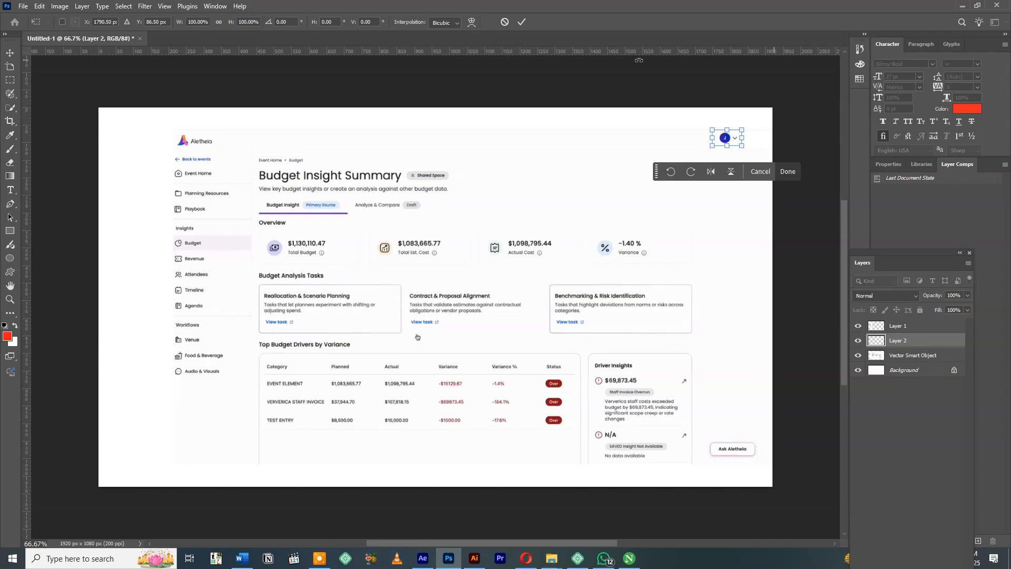
left_click_drag(28, 189, 691, 192)
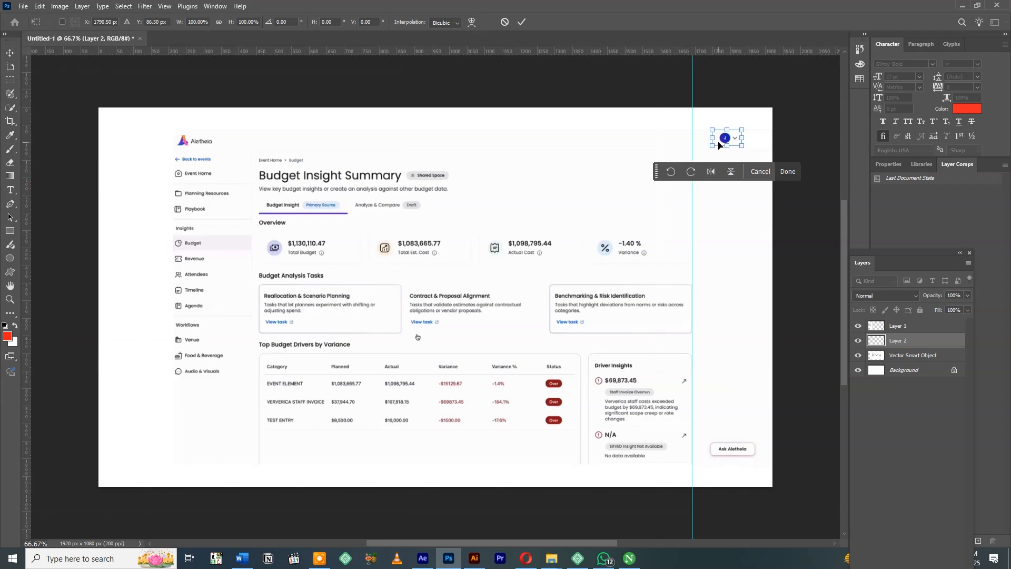
left_click_drag(726, 139, 675, 139)
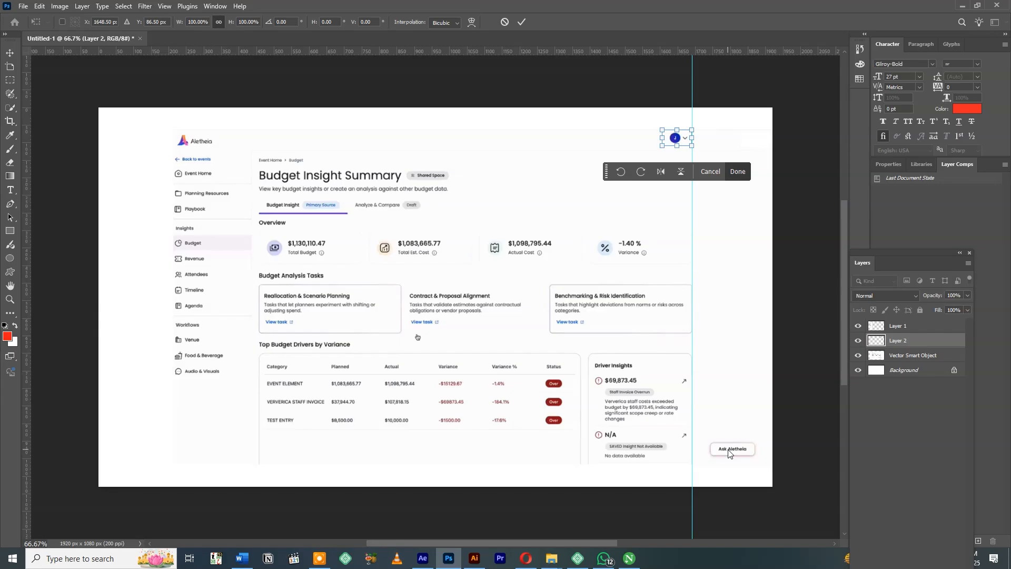
key("Return")
Delete the full-height strip beyond the content cards from the Vector Smart Object layer, including the Ask Aletheia button.
left_click(924, 355)
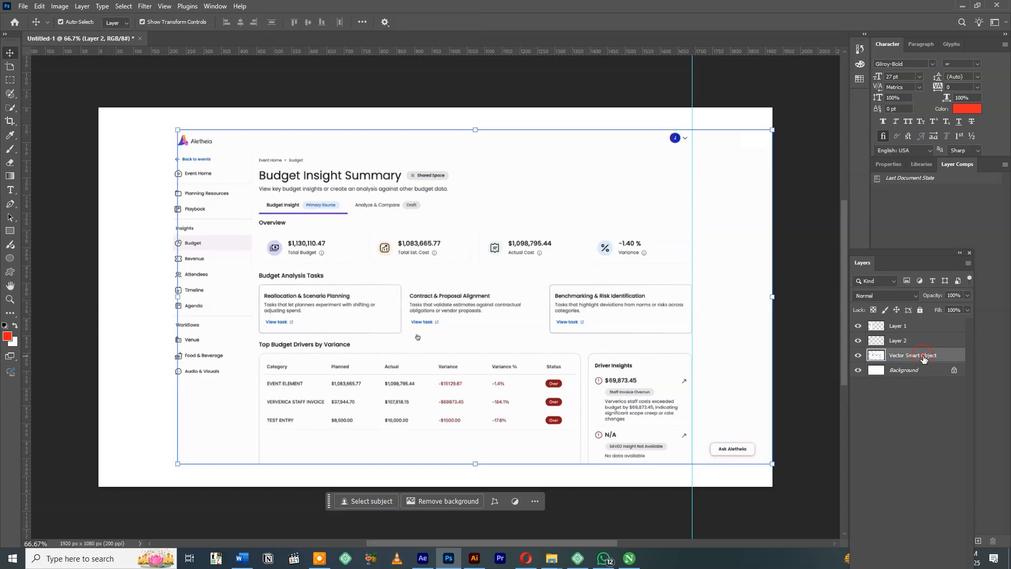
key("m")
left_click_drag(821, 100, 699, 505)
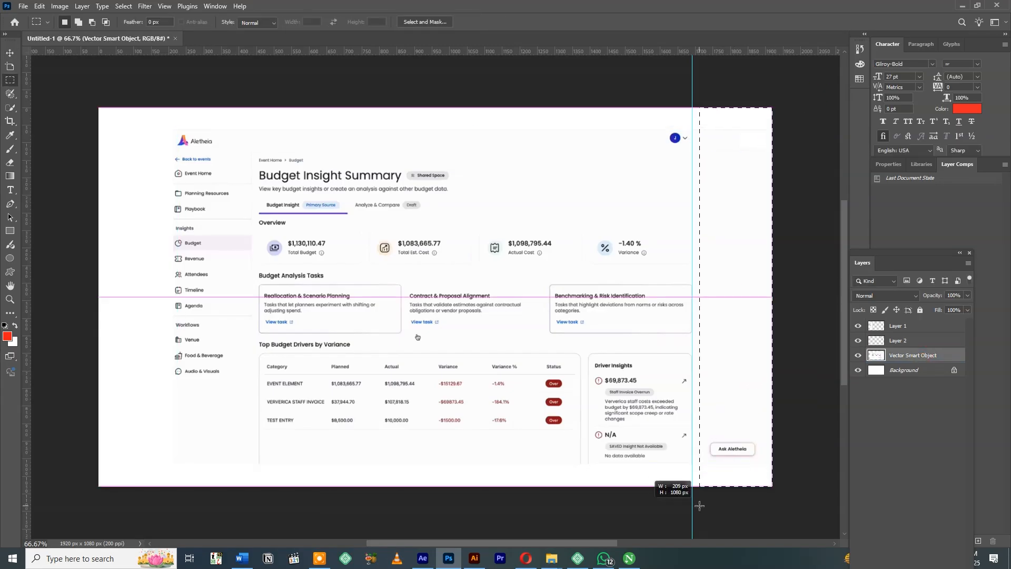
key("Delete")
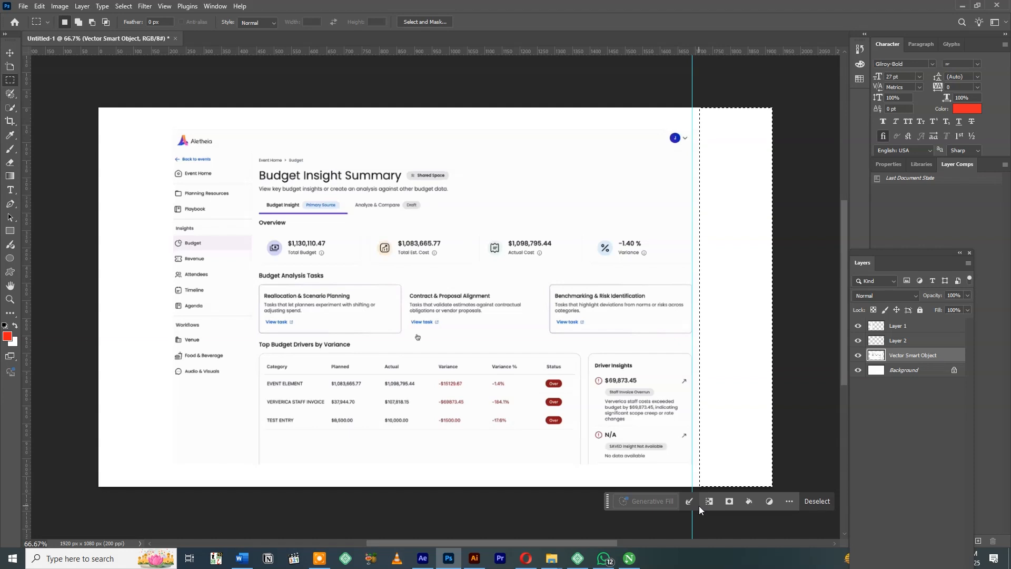
key("ctrl+d")
Hide the Background layer and draw a 1526 x 975 px rectangle around the dashboard, placing it beneath the Vector Smart Object layer.
left_click(858, 370)
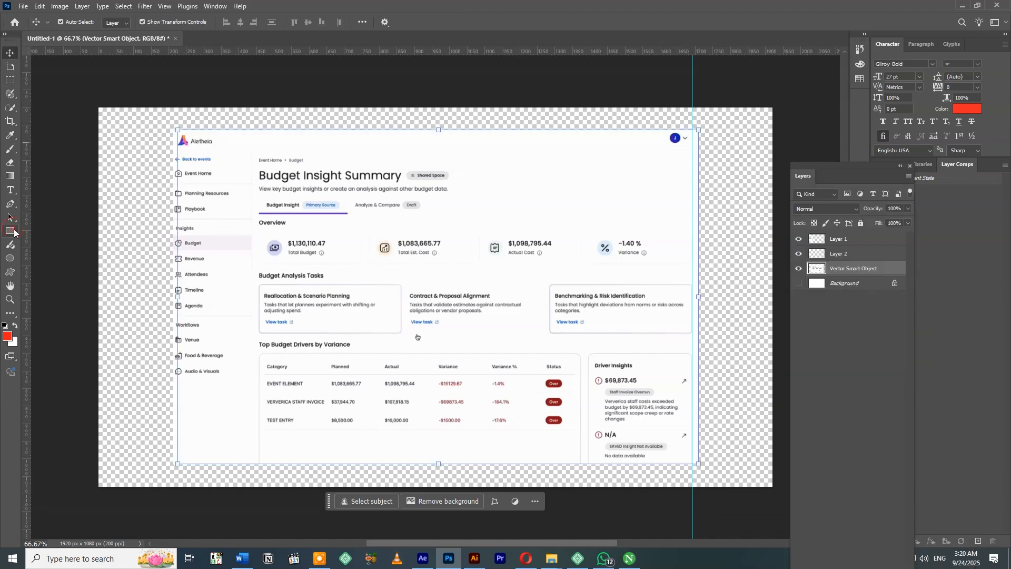
left_click(10, 231)
left_click_drag(162, 122, 696, 464)
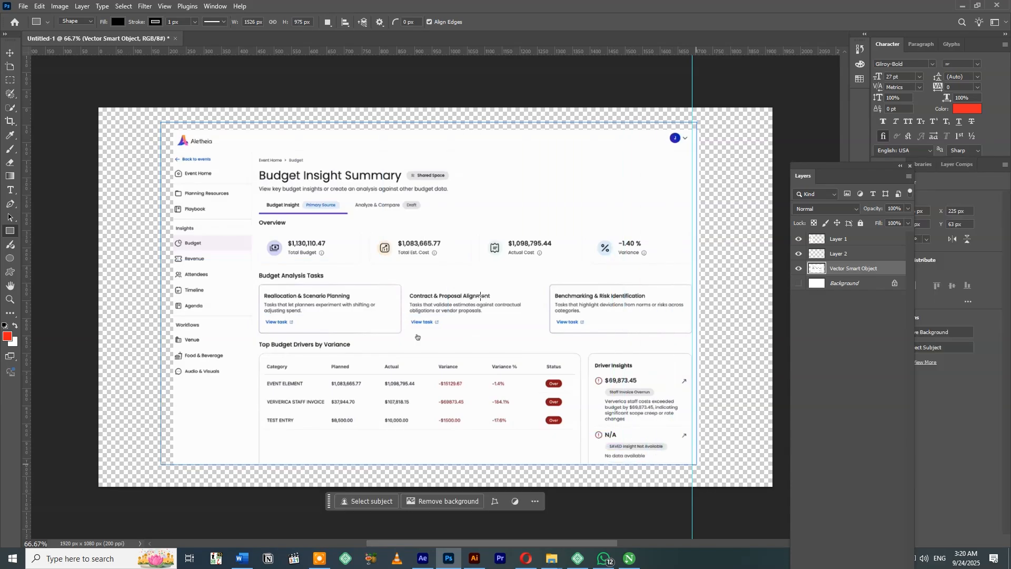
left_click_drag(837, 301, 819, 287)
Fill the rectangle behind the dashboard with white from the recently used colors.
double_click(814, 285)
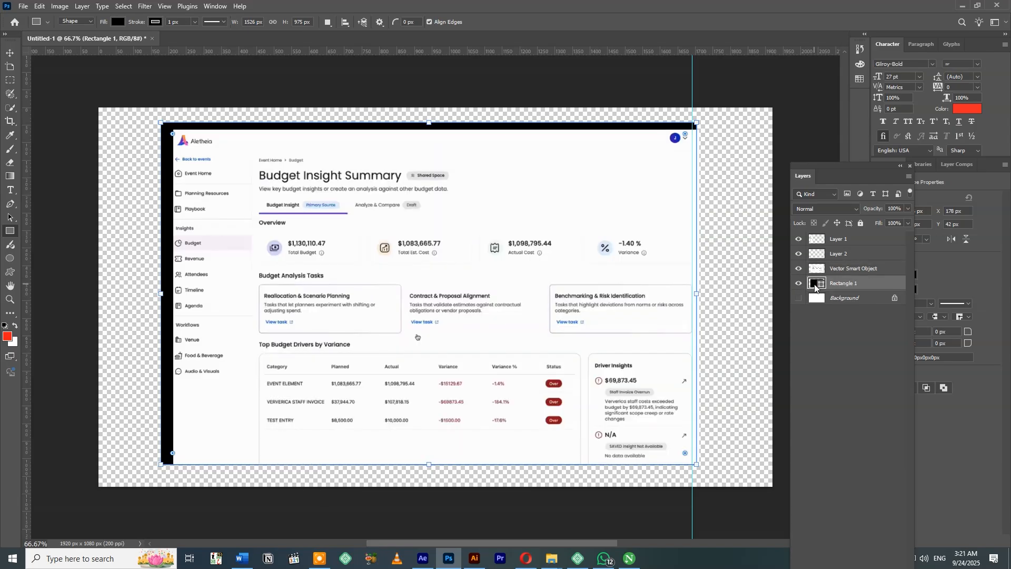
left_click(818, 135)
left_click_drag(863, 166, 810, 169)
left_click(907, 276)
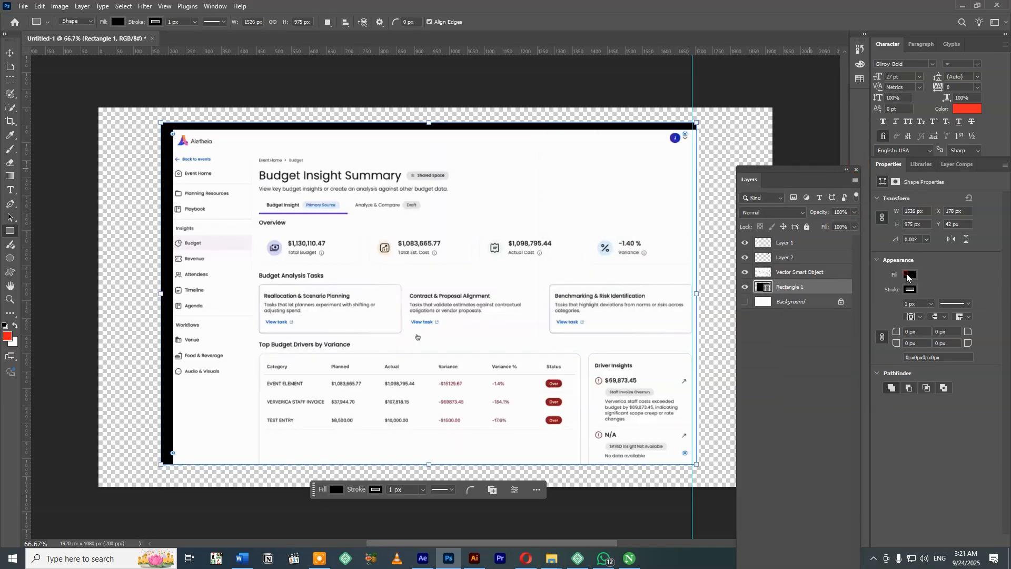
left_click(924, 330)
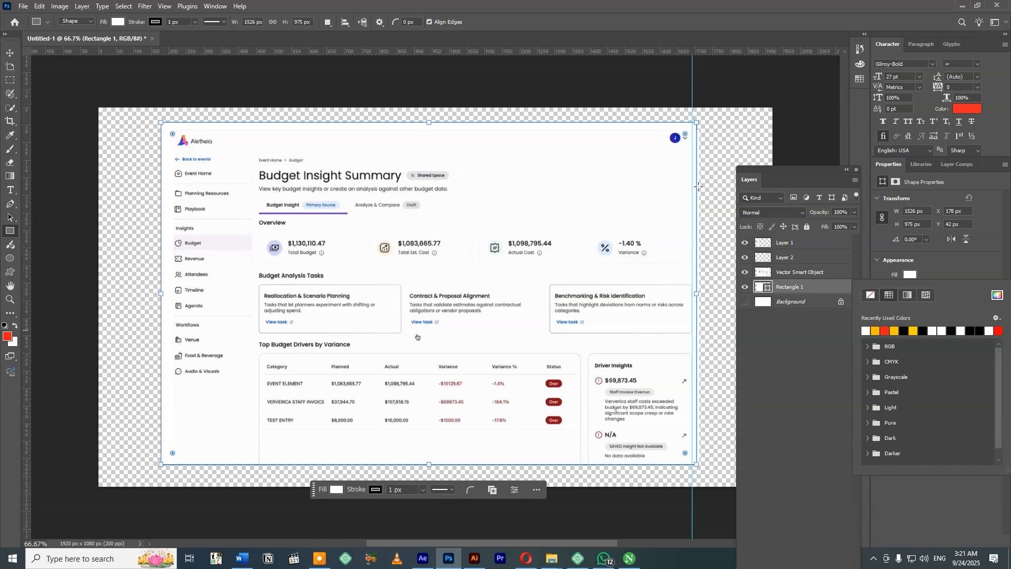
left_click(9, 53)
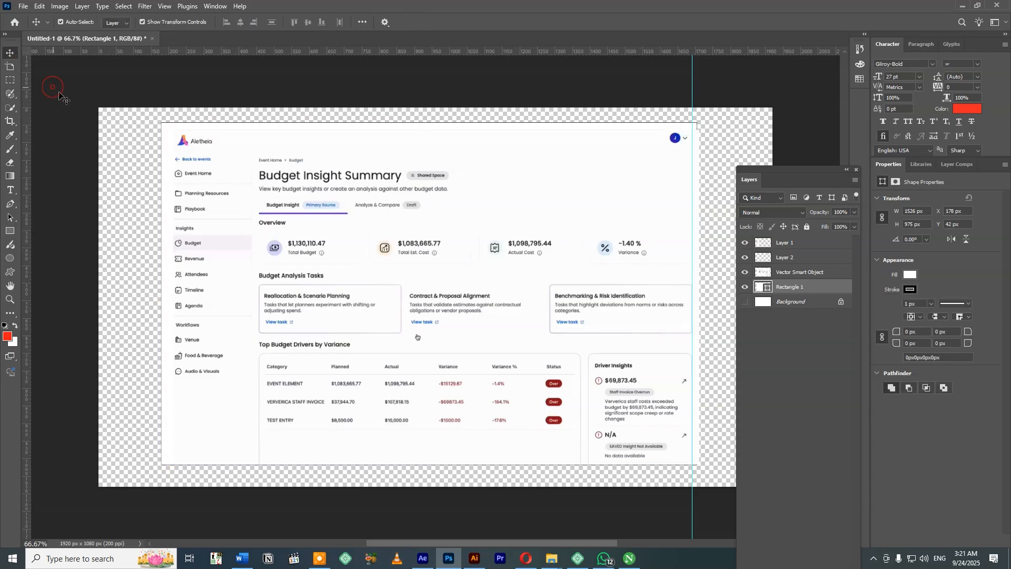
Match the rectangle's fill to the dashboard's off-white background by sampling it, giving #fdfdfd.
left_click(654, 128)
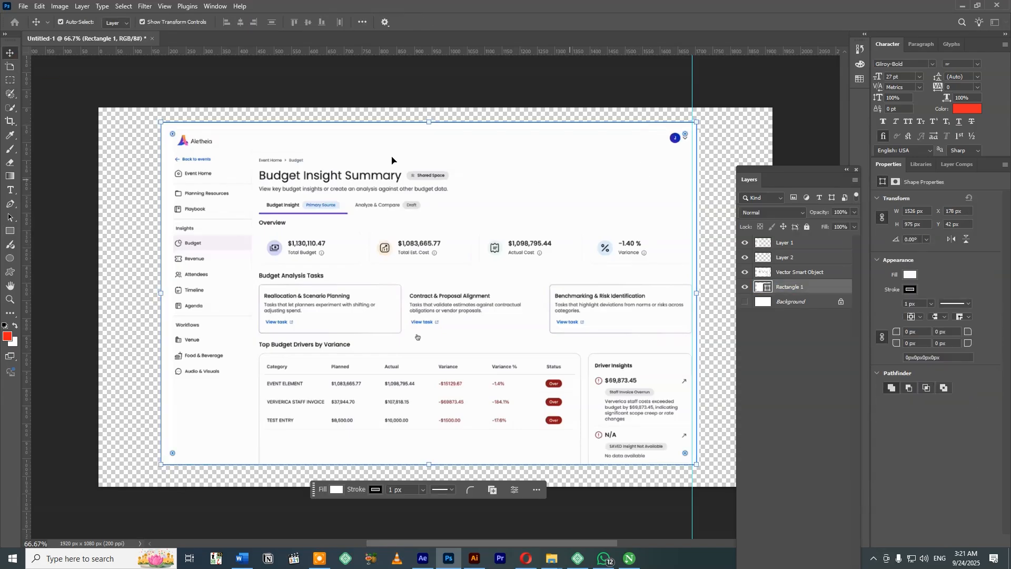
left_click(910, 274)
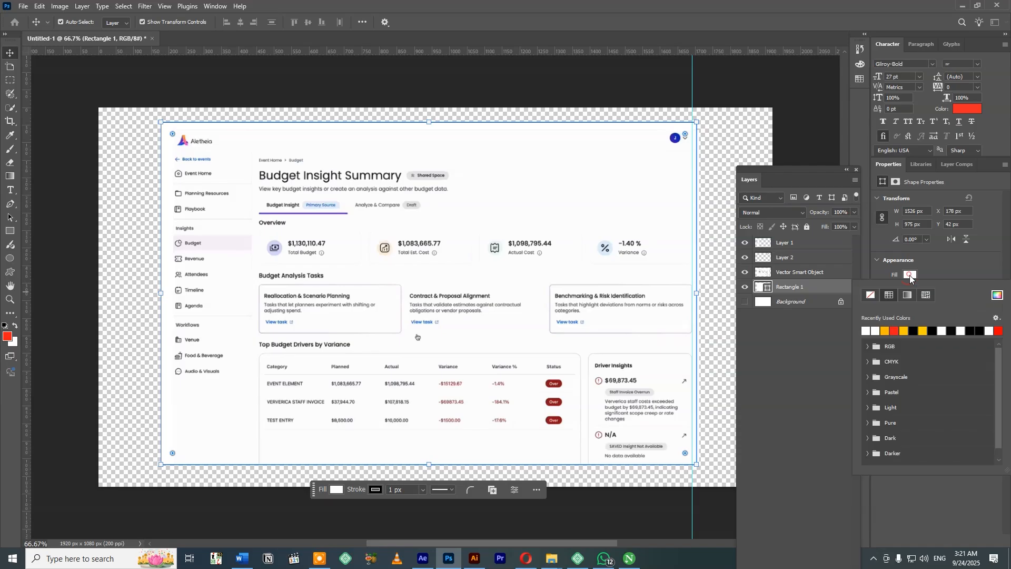
left_click(990, 295)
left_click(487, 165)
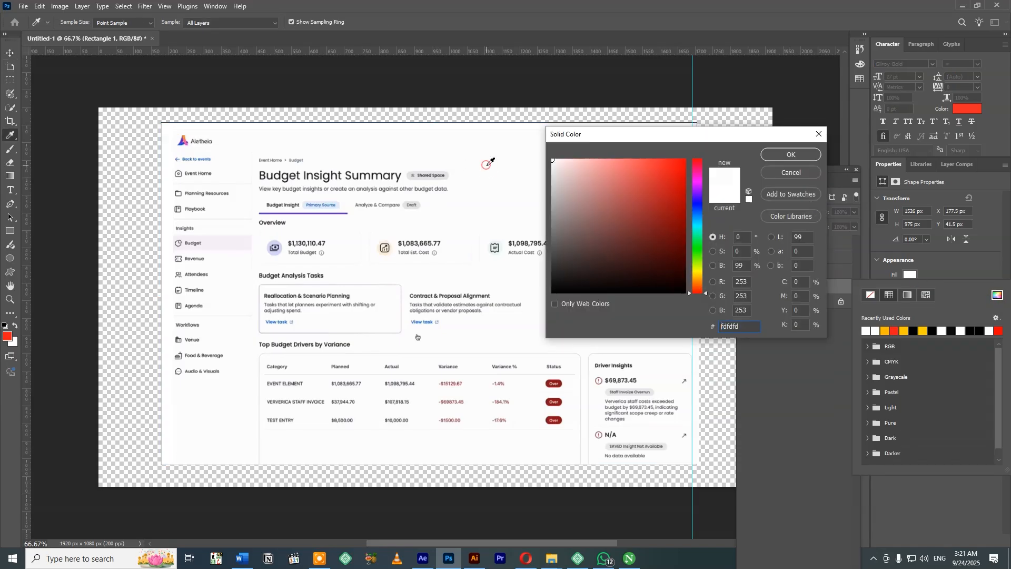
key("Return")
Set the rectangle's stroke width to 0 px and deselect it.
left_click(911, 290)
left_click(954, 281)
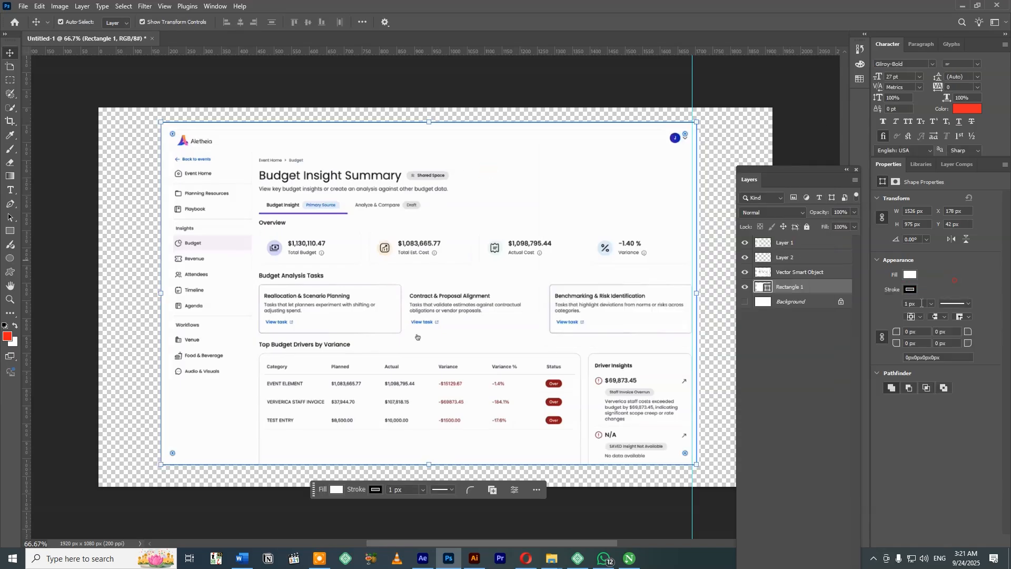
left_click(930, 304)
left_click_drag(925, 316, 902, 319)
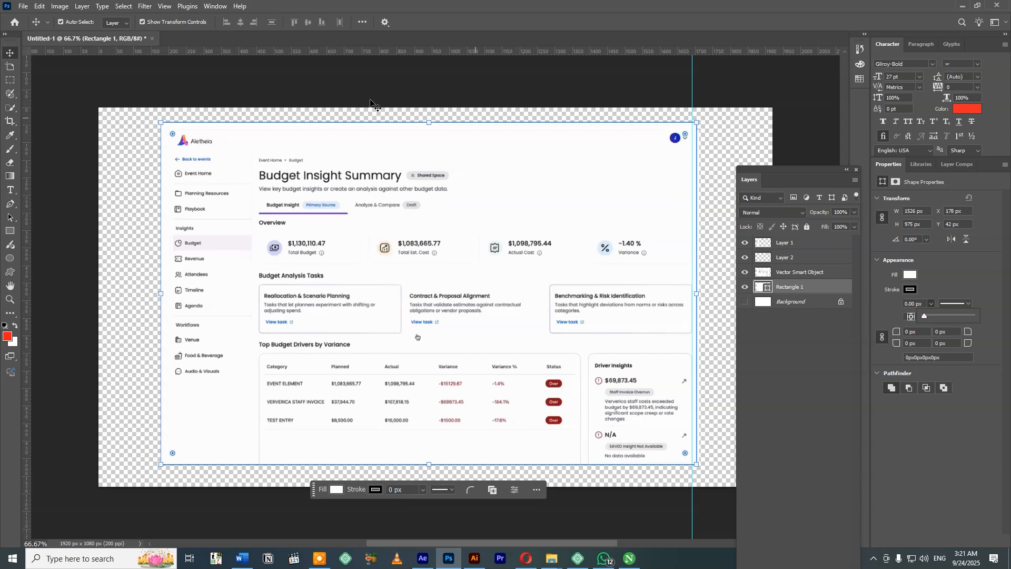
left_click(280, 89)
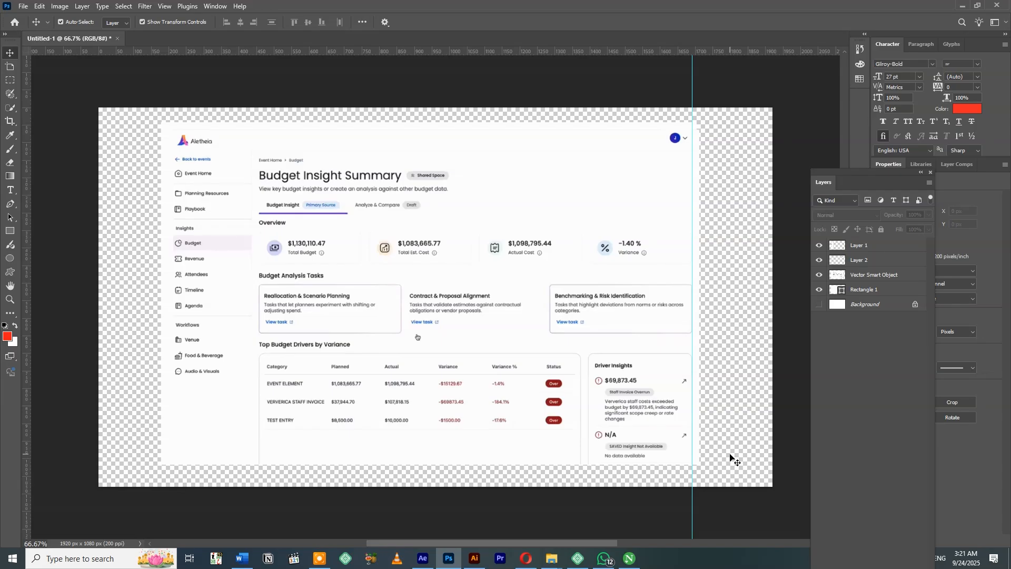
Clear a thin horizontal strip along the dashboard image's top edge on the Vector Smart Object layer, then deselect.
left_click(567, 129)
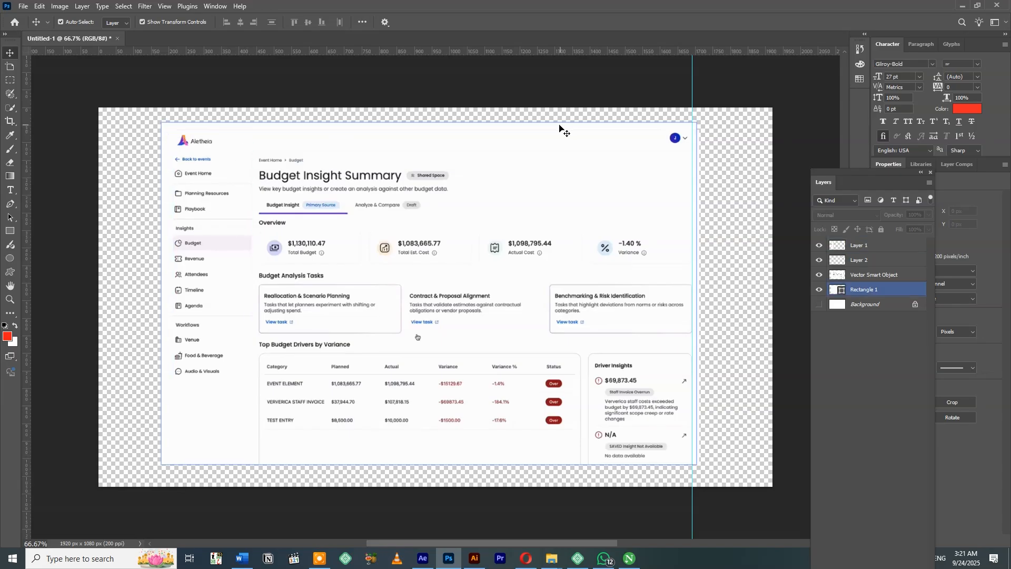
key("ctrl+plus")
left_click(692, 109)
left_click_drag(622, 110, 486, 230)
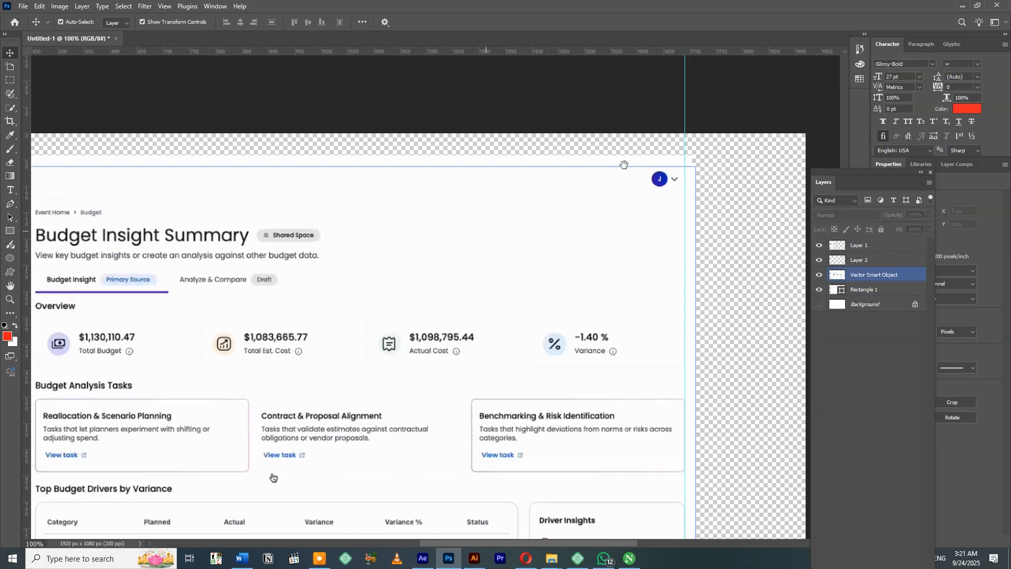
left_click_drag(221, 149, 361, 165)
left_click(337, 170)
left_click(347, 213)
key("m")
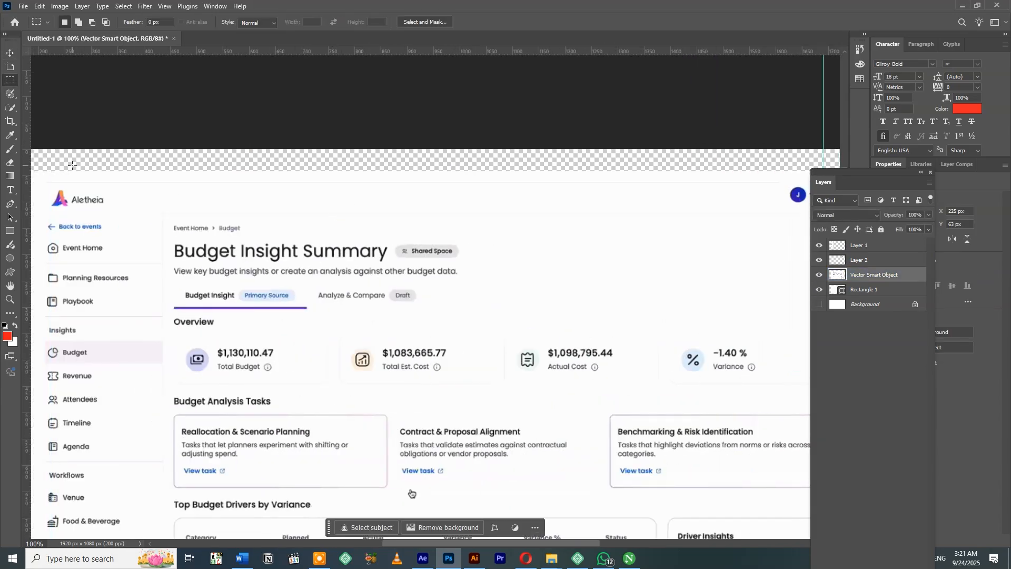
left_click_drag(38, 177, 784, 186)
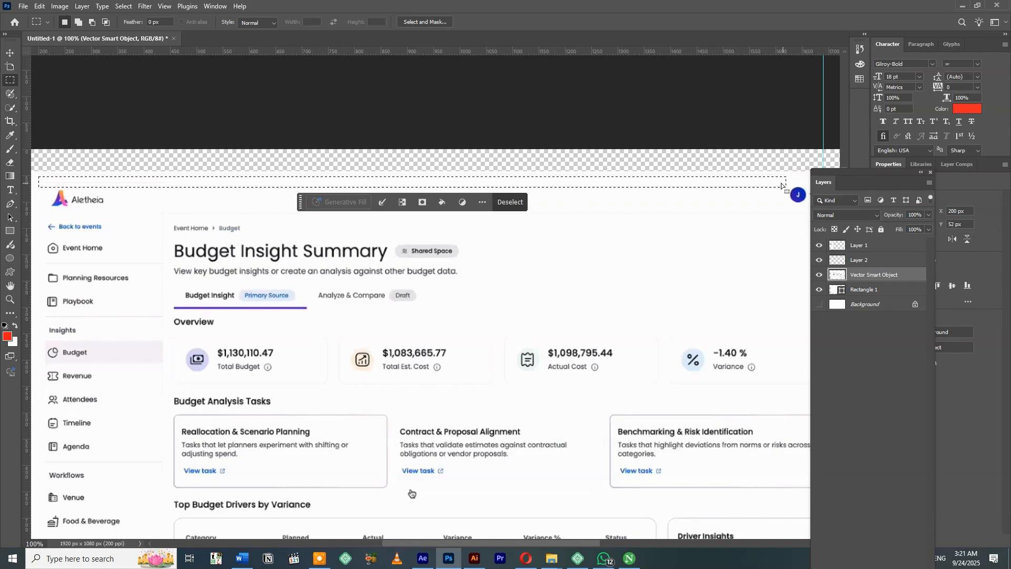
key("ctrl+d")
key("v")
left_click(296, 74, "ctrl")
Widen the background rectangle slightly past the dashboard's right edge.
key("ctrl+minus")
key("ctrl+minus")
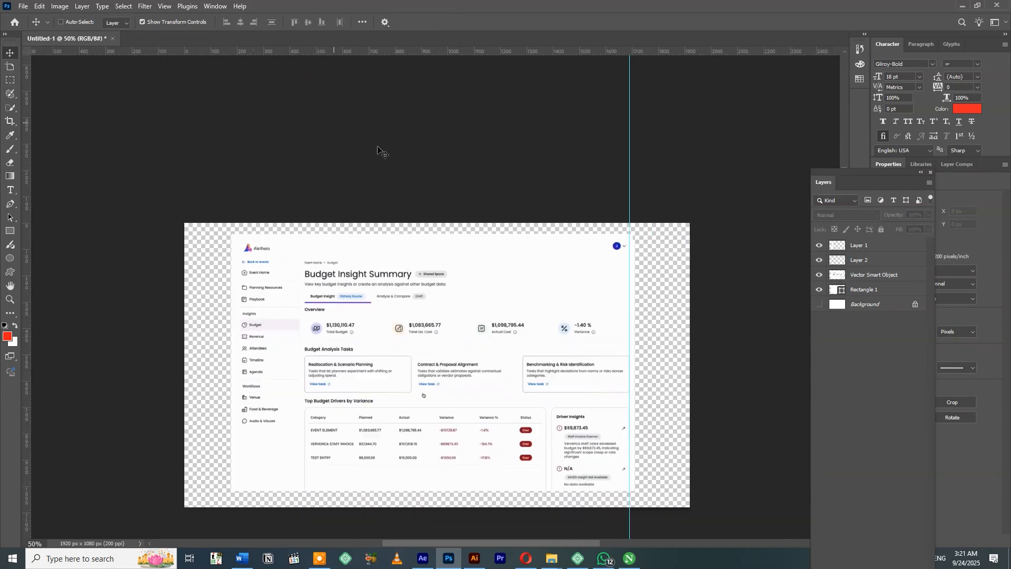
left_click_drag(427, 182, 427, 158)
left_click(595, 201)
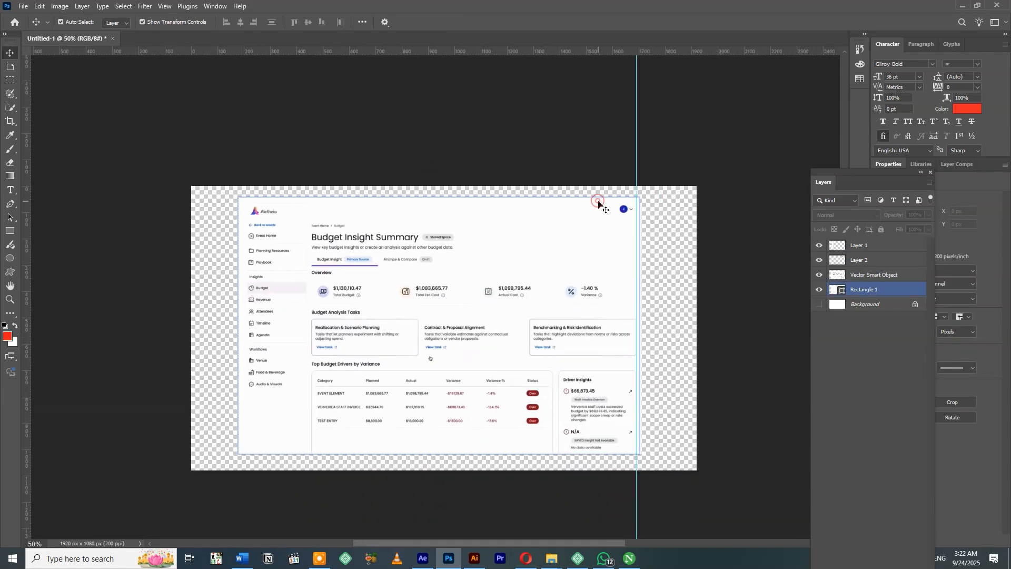
left_click_drag(642, 330, 644, 330)
key("Return")
left_click(747, 226)
Group Layer 1, Layer 2, Vector Smart Object and Rectangle 1, and name the group 01-Dashboard.
left_click_drag(880, 175, 847, 117)
left_click(837, 191)
left_click(843, 237, "shift")
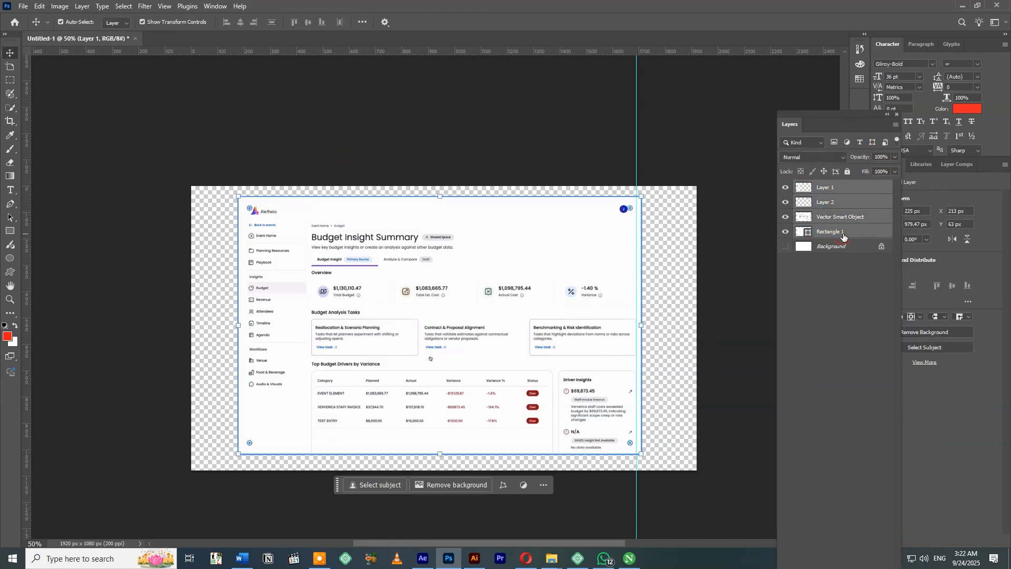
key("ctrl+g")
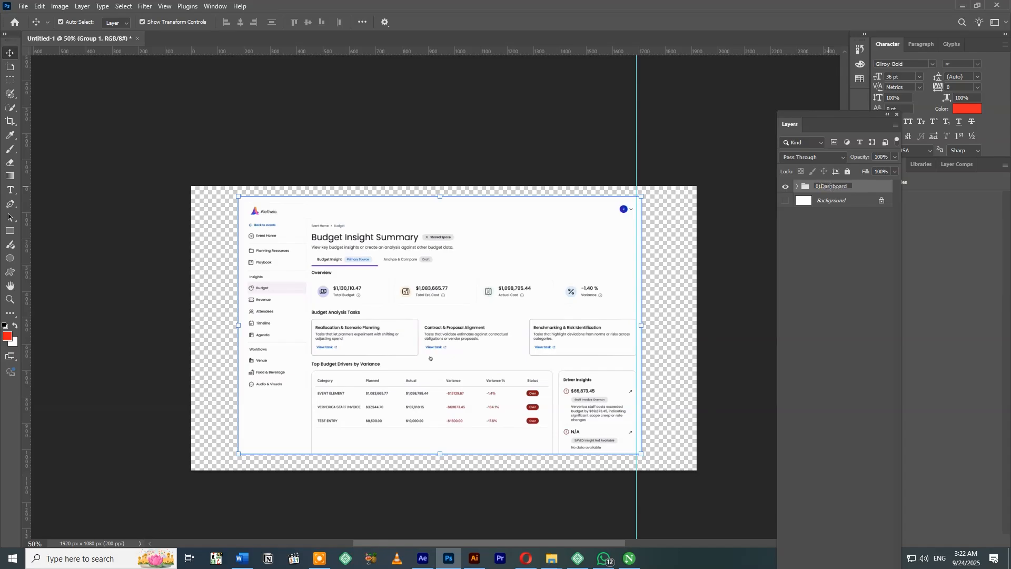
left_click(316, 103)
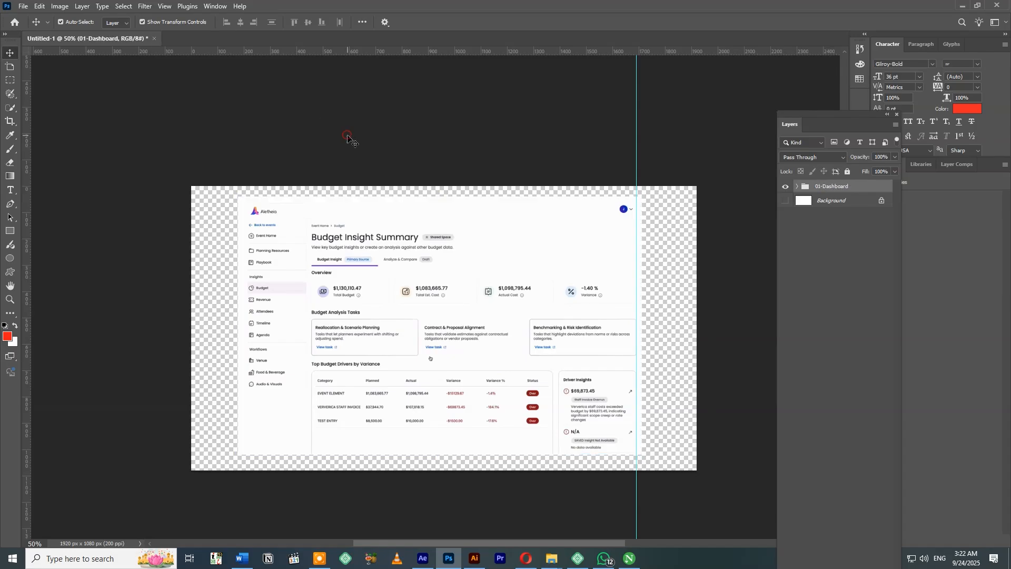
Hide the 01-Dashboard group, then show and unlock the Background layer.
left_click(818, 191)
left_click(784, 187)
left_click(784, 201)
left_click(882, 200)
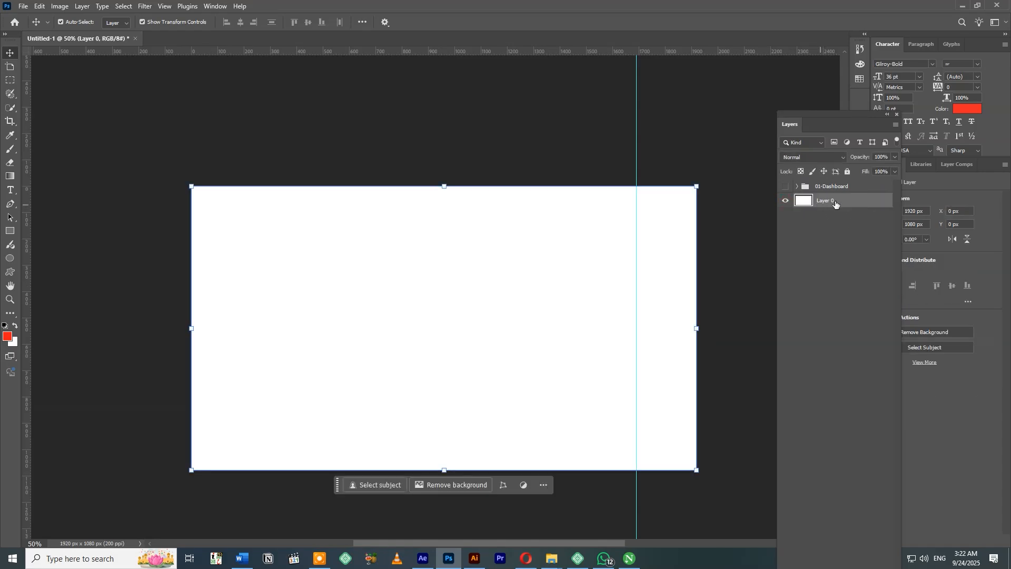
Switch to Illustrator and copy the Add a Budget Source dialog image that shows the Cloud tab.
key("alt+Tab")
key("space")
left_click_drag(690, 84, 391, 102)
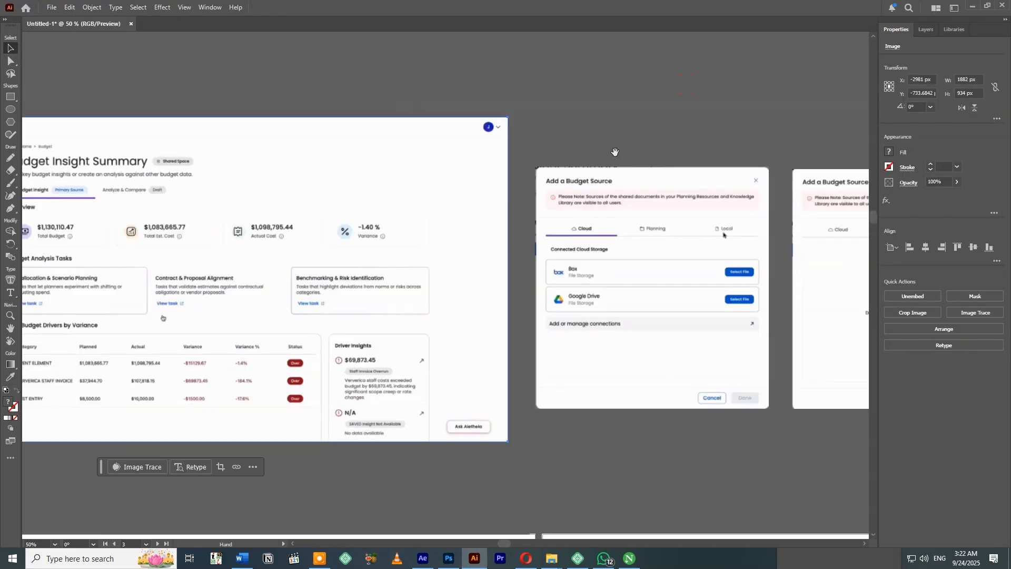
left_click_drag(509, 129, 354, 101)
left_click(494, 295)
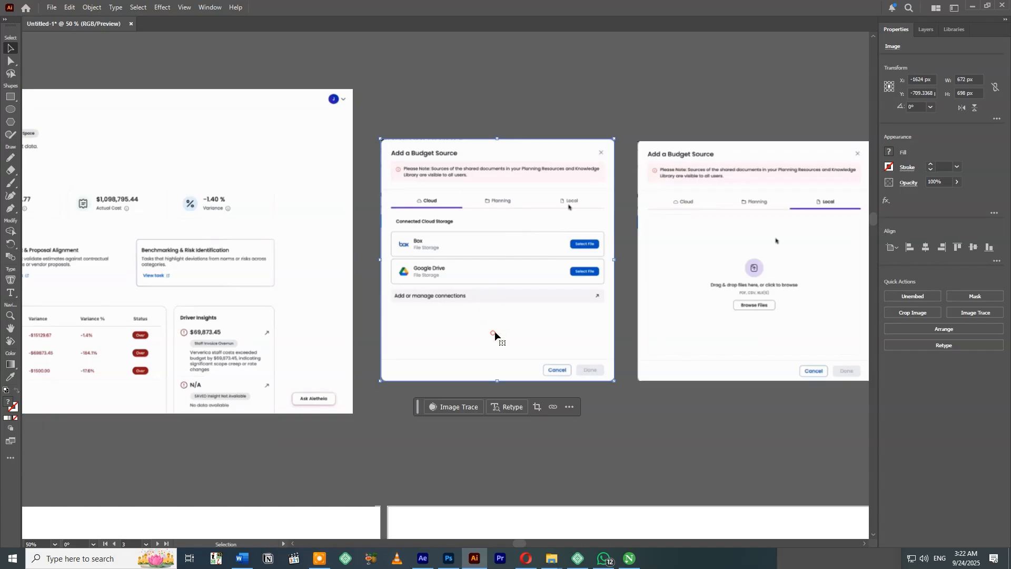
Switch back to Photoshop and paste the dialog image as a smart object scaled to about 940 x 976 px.
left_click(449, 563)
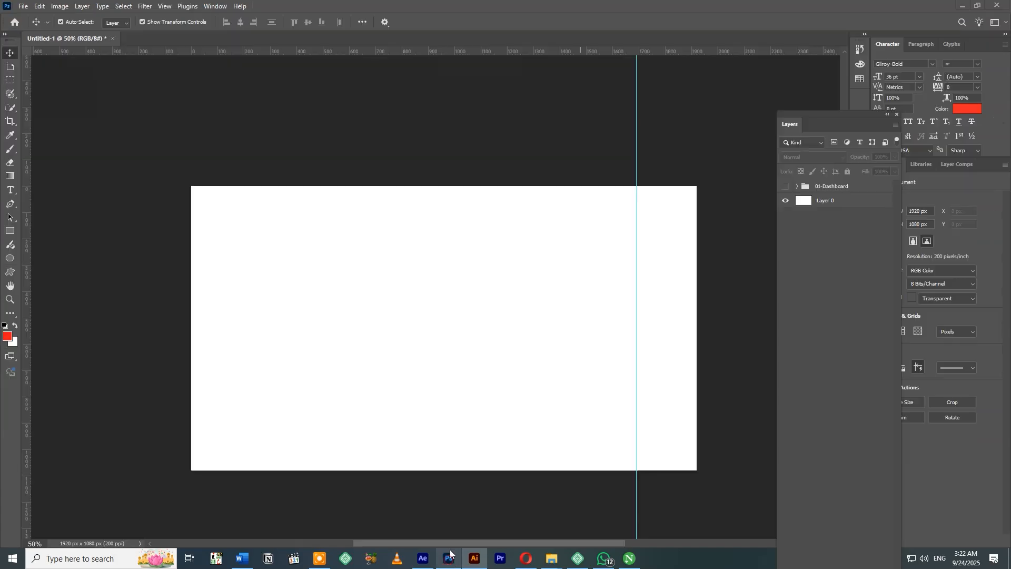
key("ctrl+v")
left_click(546, 150)
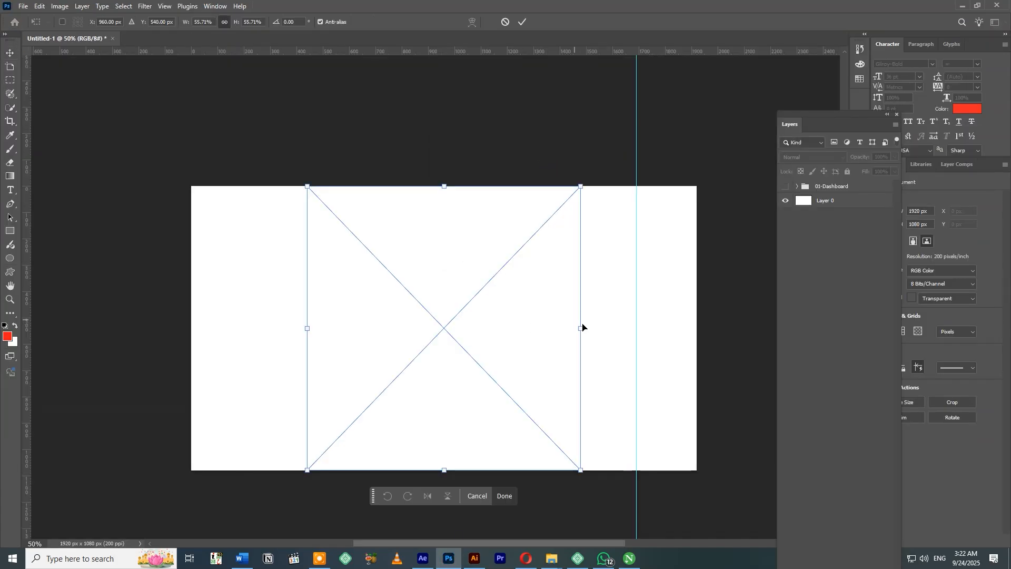
left_click_drag(579, 327, 553, 326)
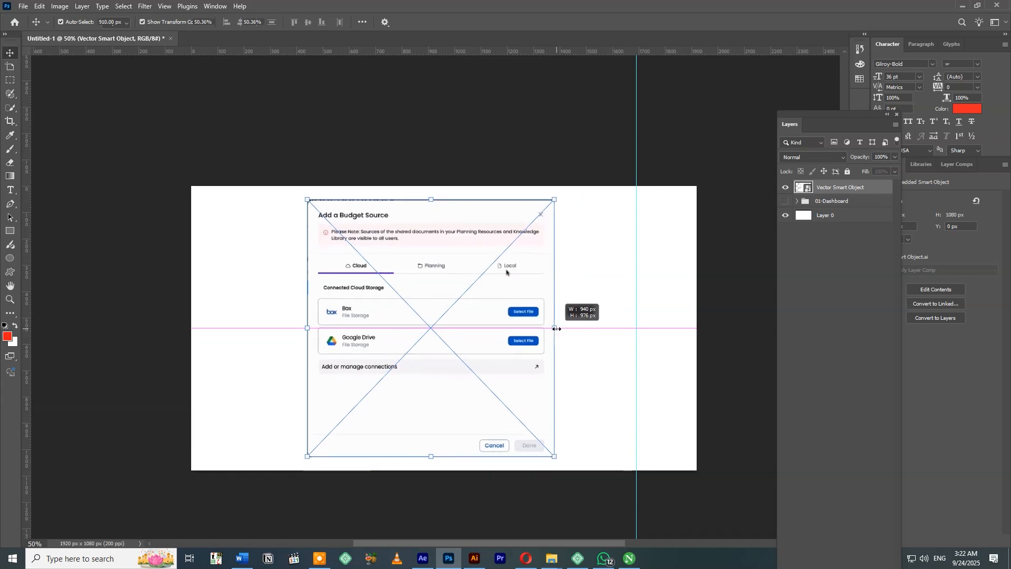
key("Return")
left_click_drag(478, 386, 481, 384)
left_click(588, 160)
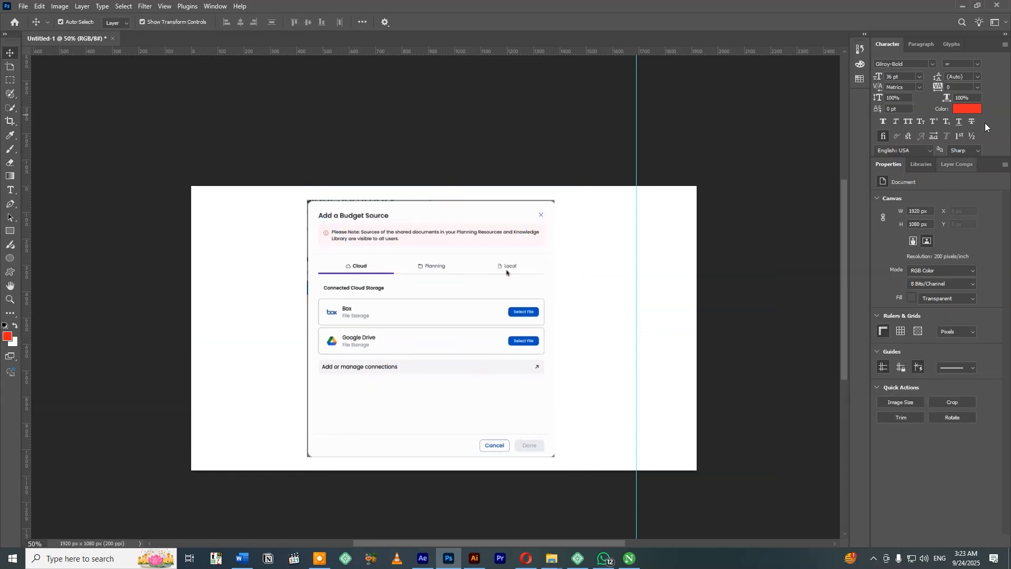
Switch to a workspace layout that includes the layer list alongside the document properties.
left_click(221, 8)
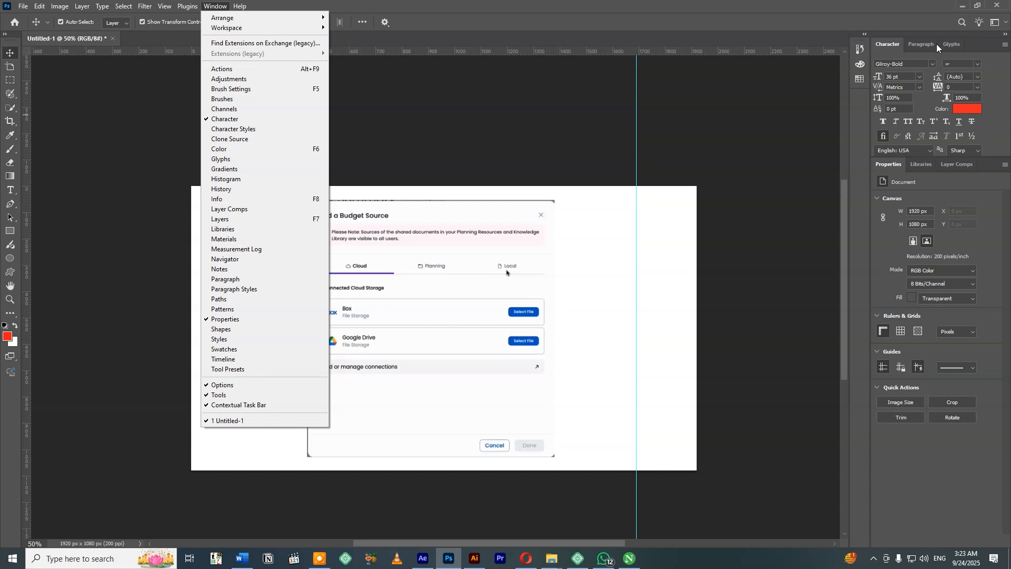
mouse_move(257, 30)
left_click(390, 29)
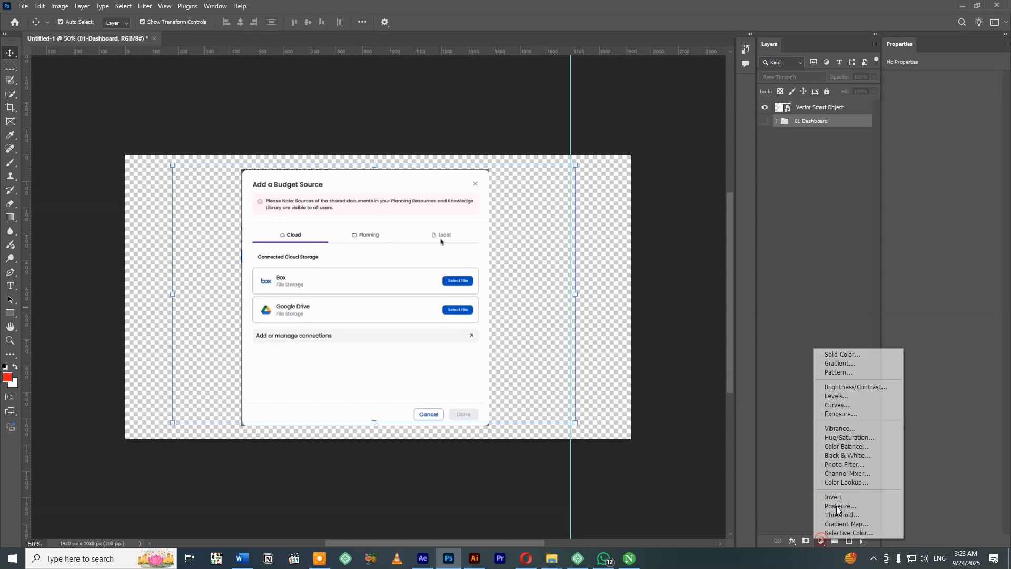
Add a solid color fill layer in black (#000000) between the dialog layer and the 01-Dashboard group.
left_click(842, 354)
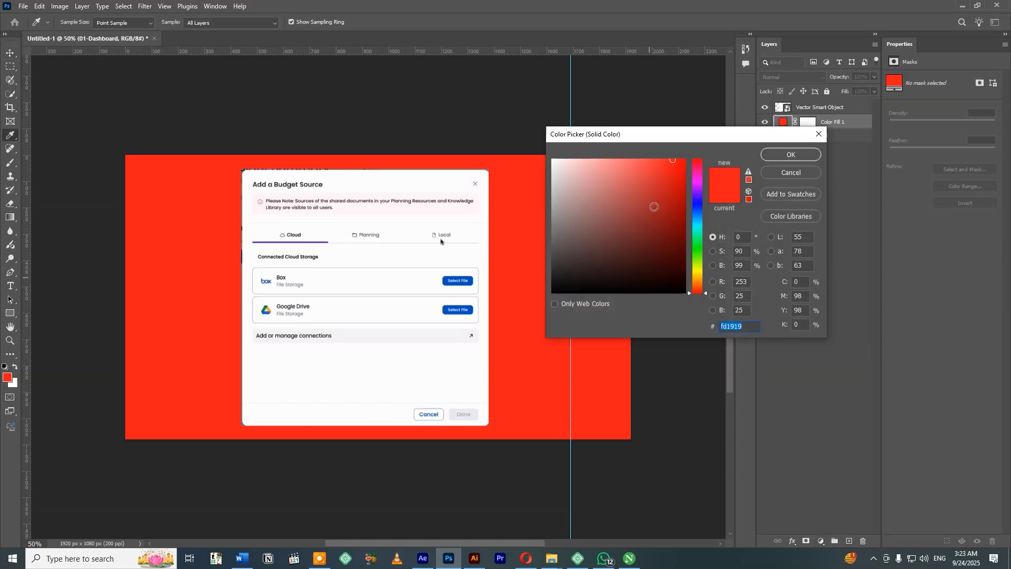
type("000000")
left_click(780, 156)
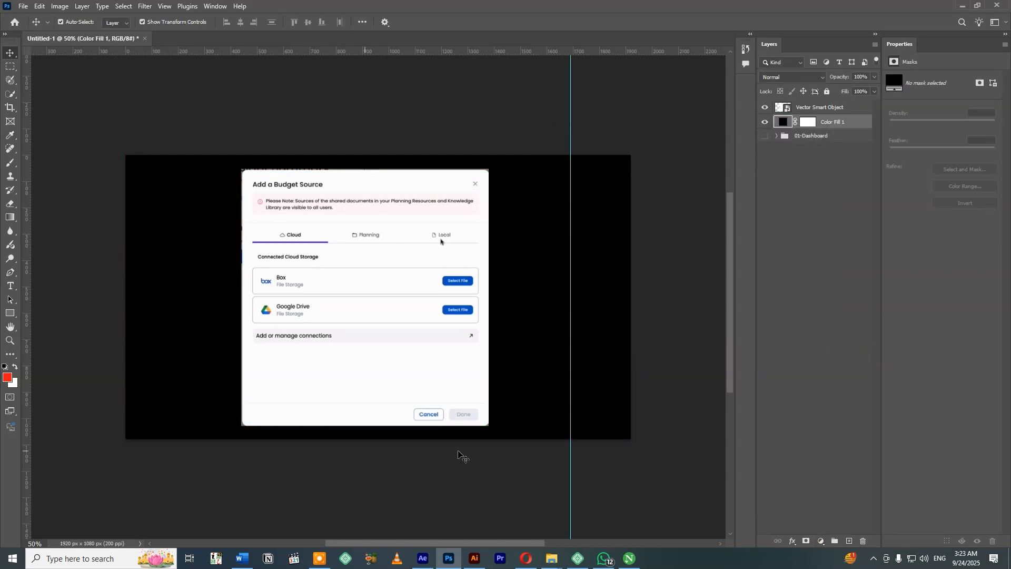
left_click(432, 135)
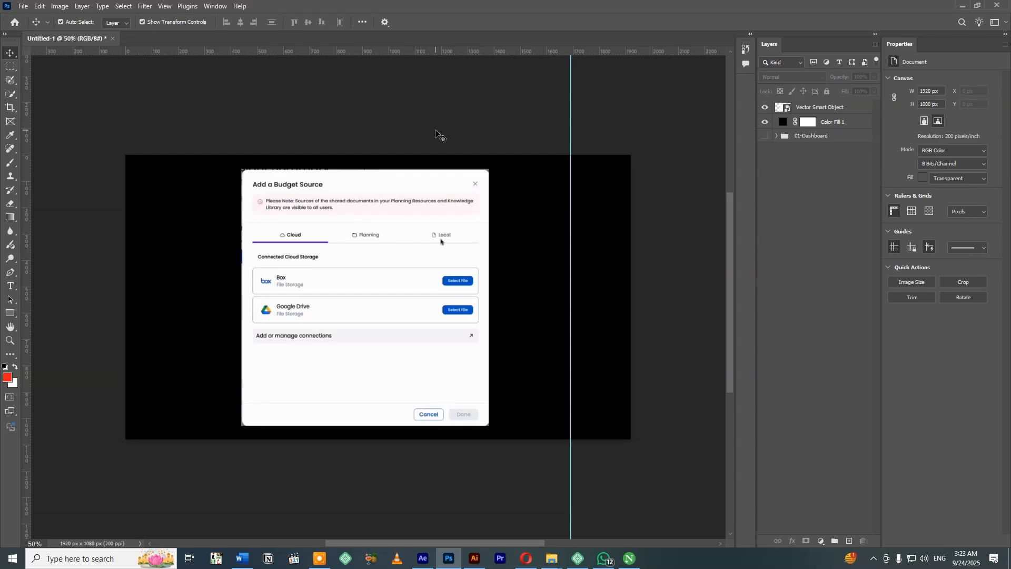
Rasterize the smart object layer holding the Cloud tab dialog so it can be painted on.
left_click(465, 191)
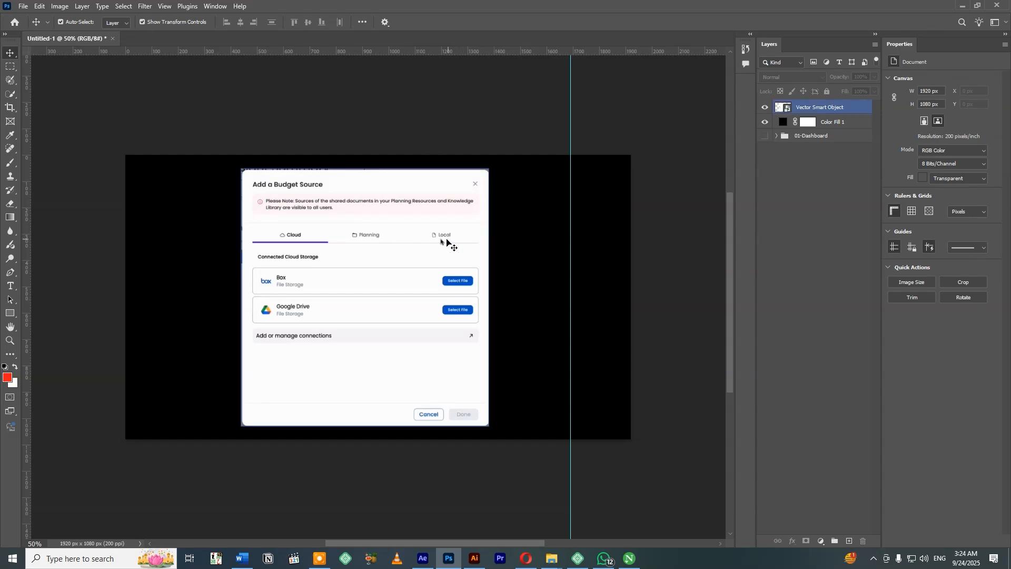
key("ctrl+plus")
key("ctrl+plus")
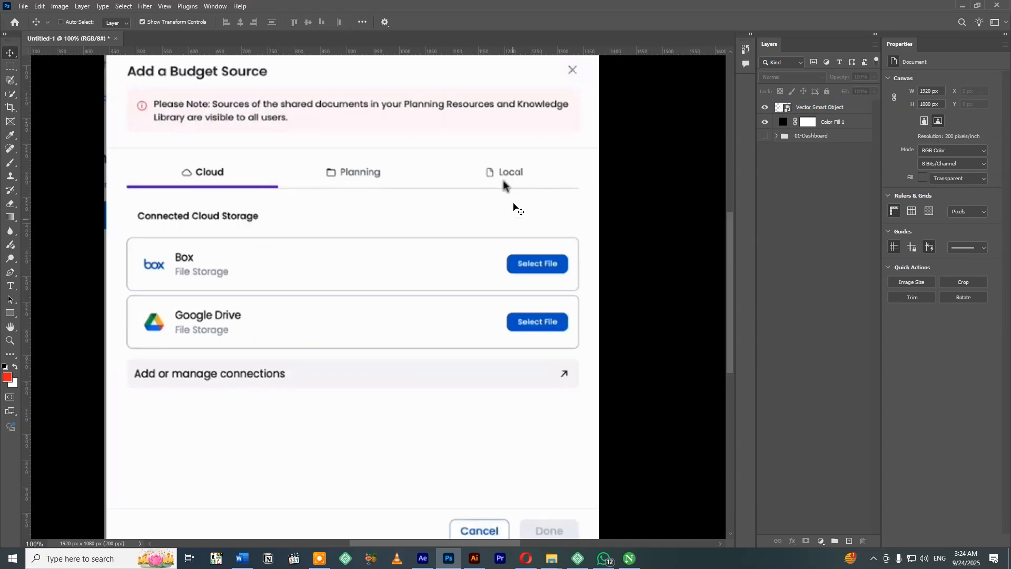
key("b")
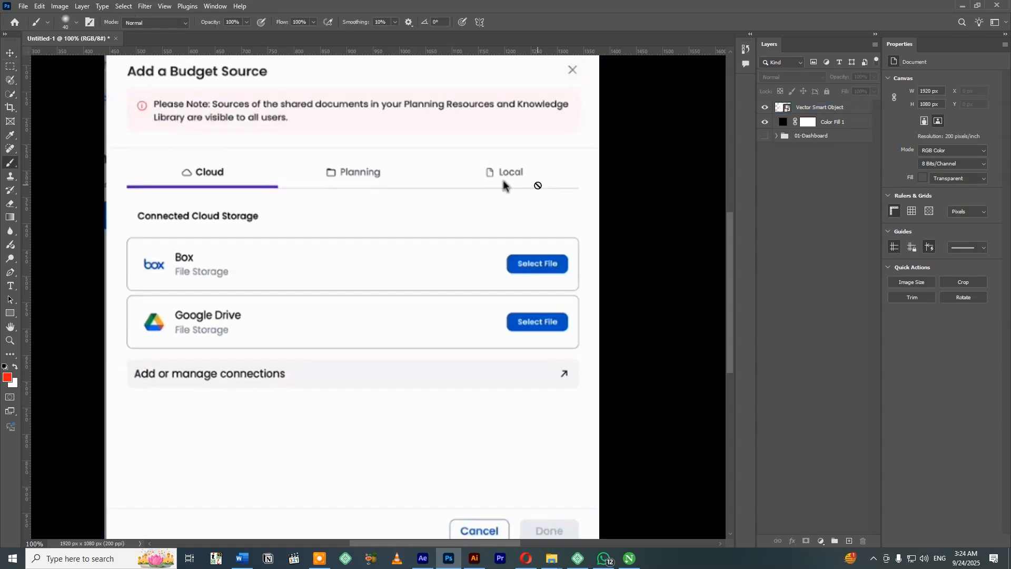
left_click(818, 109)
left_click(539, 199)
left_click(463, 205)
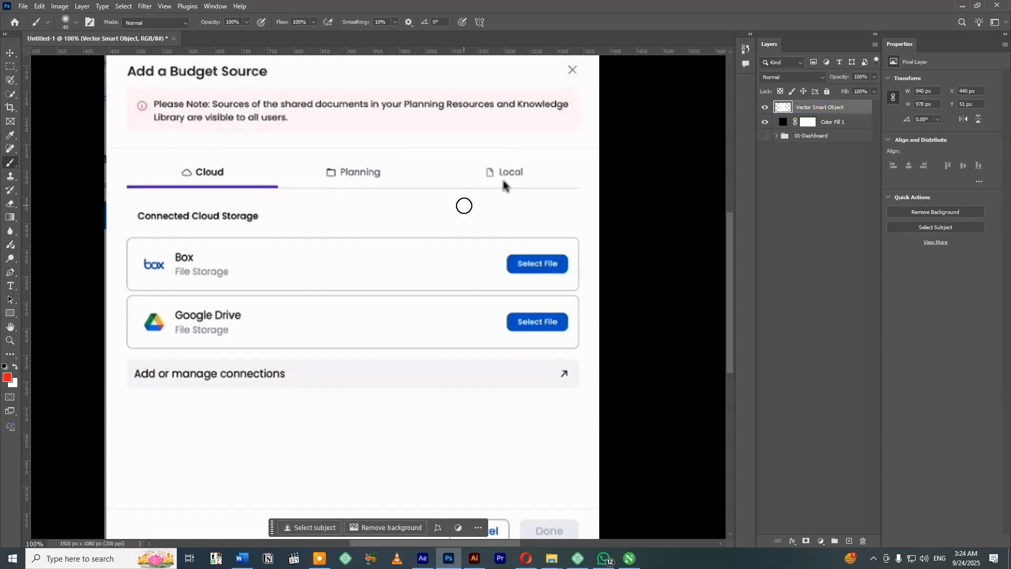
Sample the dialog's light background color and paint over the captured mouse pointer beneath the Local tab.
key("ctrl+plus")
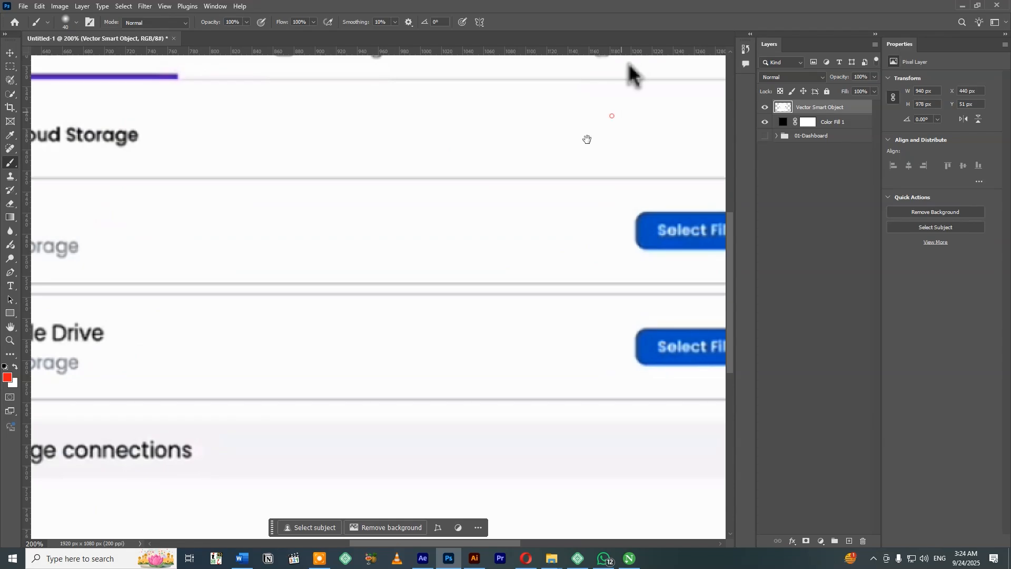
left_click_drag(627, 75, 473, 232)
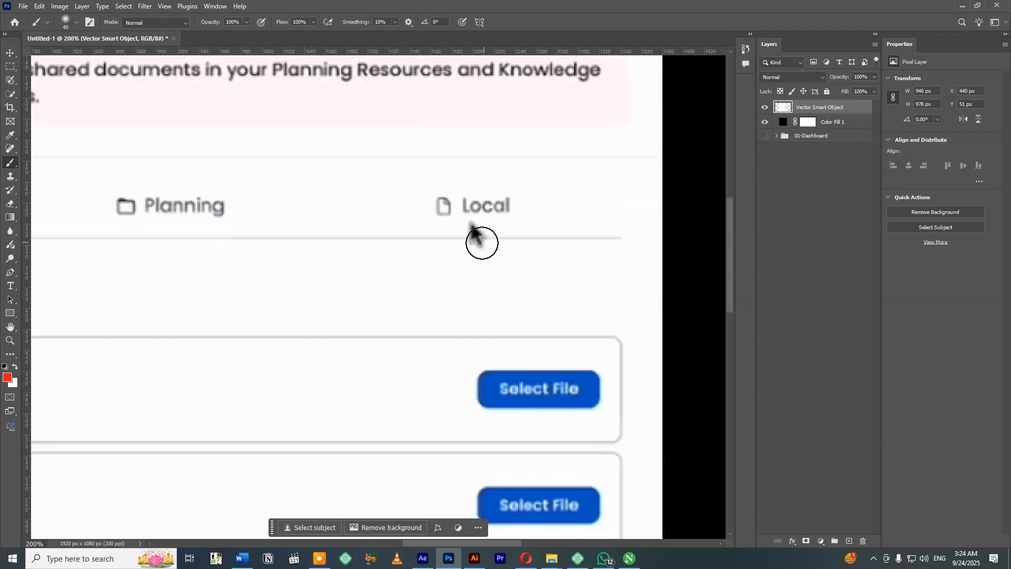
key("i")
left_click(471, 232)
left_click(473, 232)
key("b")
left_click(475, 238)
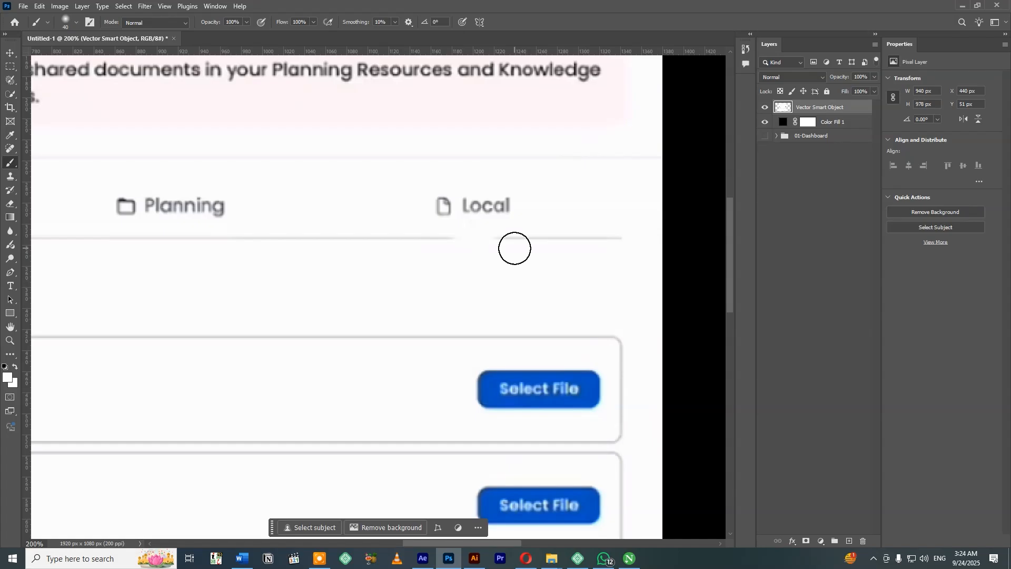
Patch the gap in the divider line under the Local tab with a copied piece of the neighbouring line.
key("m")
mouse_move(507, 228)
left_mouse_down()
mouse_move(560, 244)
mouse_move(475, 238)
left_mouse_up()
key("v")
left_click(692, 236)
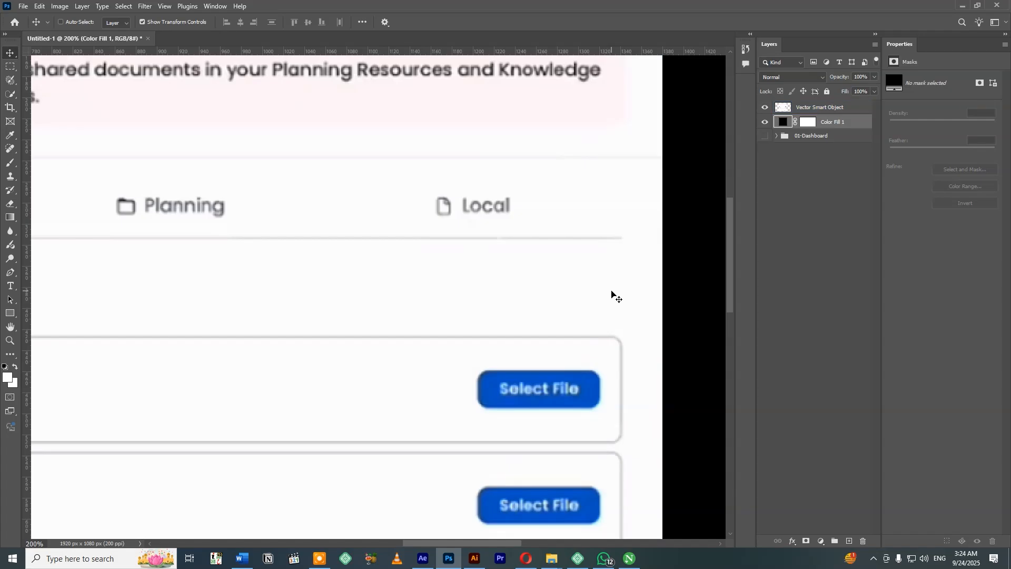
Save the document as Dashboards in Photoshop format inside a new Desktop folder named 10 Sec Animation.
key("ctrl+0")
key("ctrl+s")
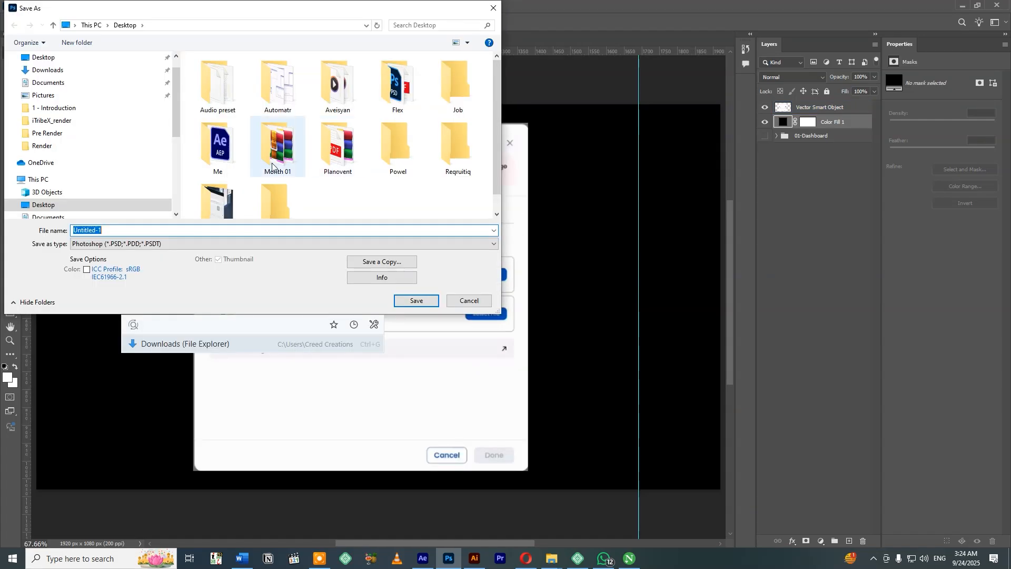
left_click(85, 60)
left_click(77, 42)
type("10 Sec Animation")
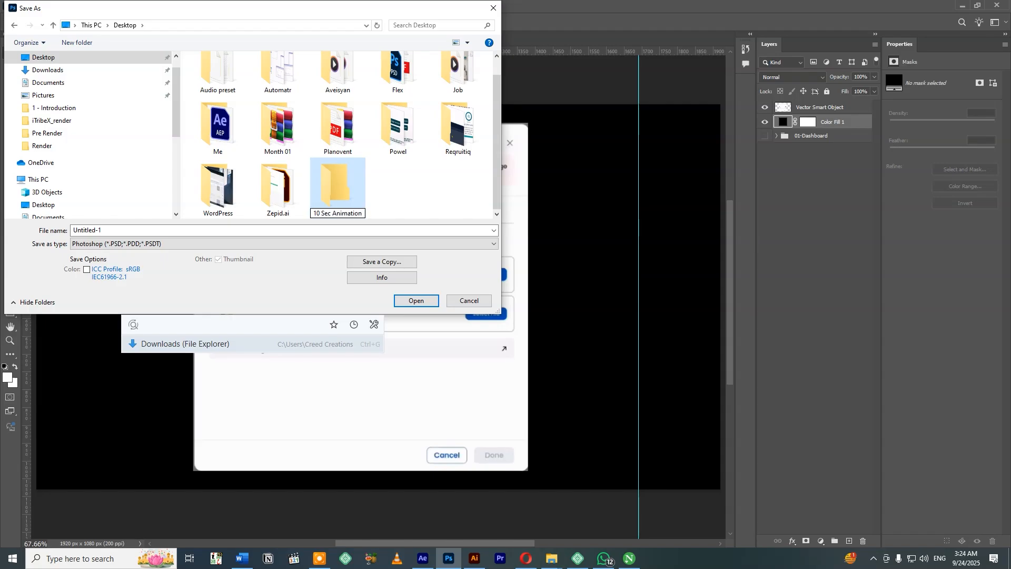
key("Return")
key("Return")
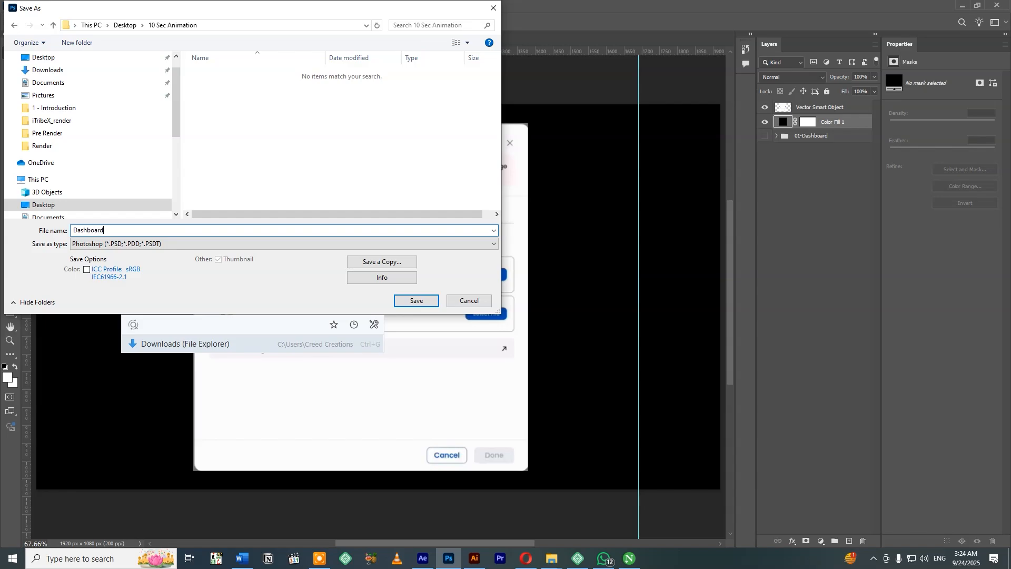
key("Return")
left_click(617, 159)
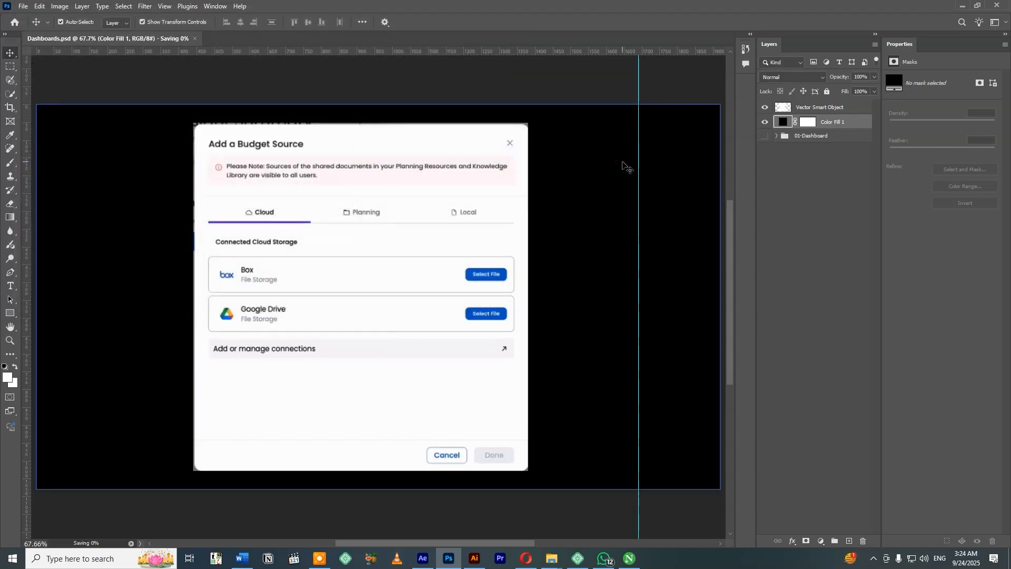
Trim the leftover screenshot edges from the upper, left and lower sides of the Cloud tab dialog.
left_click(462, 214)
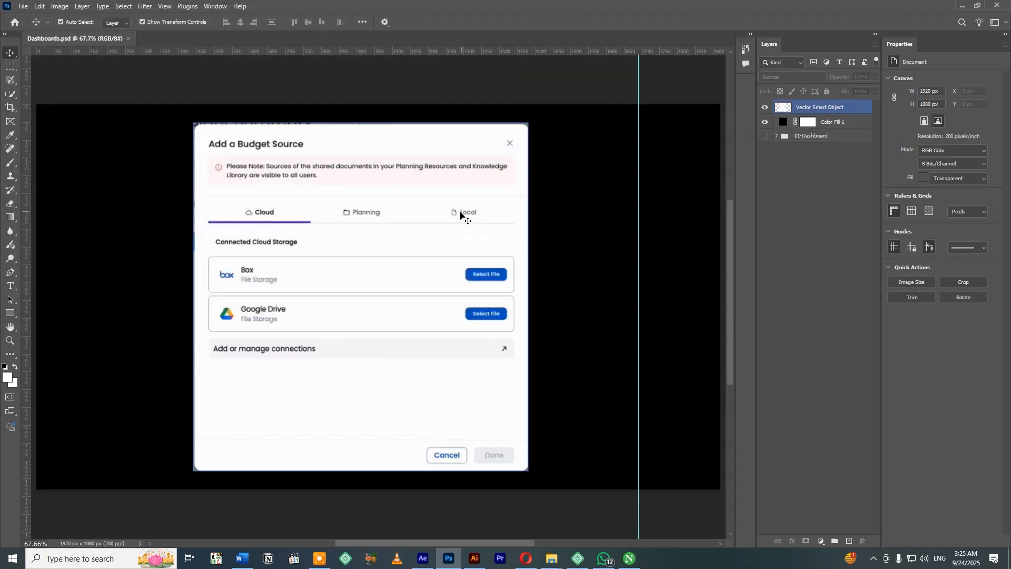
left_click(309, 108)
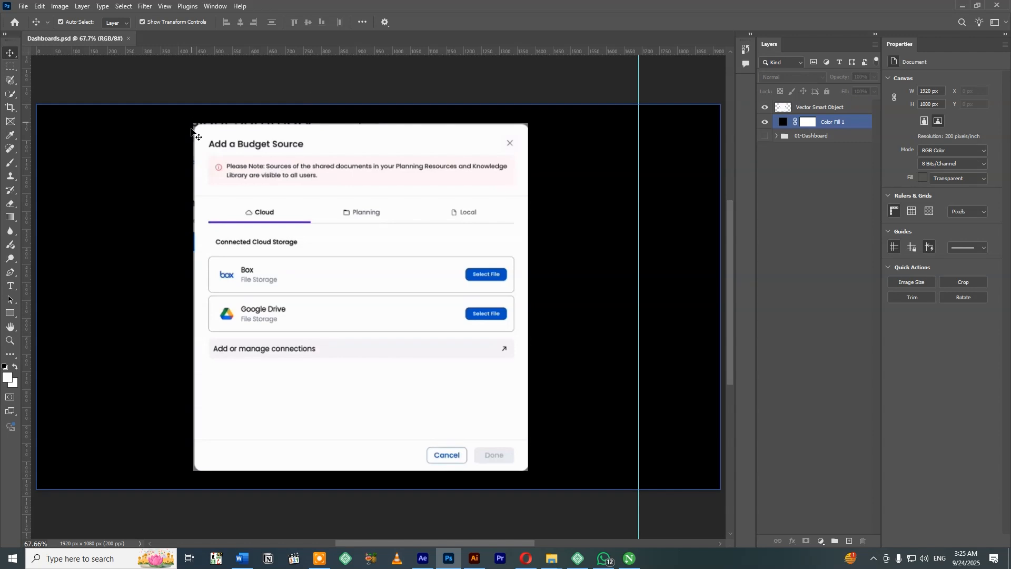
left_click(41, 101)
key("m")
left_click_drag(267, 120, 540, 127)
left_click(819, 107)
key("Delete")
left_click_drag(170, 107, 197, 479)
key("Delete")
left_click_drag(537, 482, 161, 470)
key("Delete")
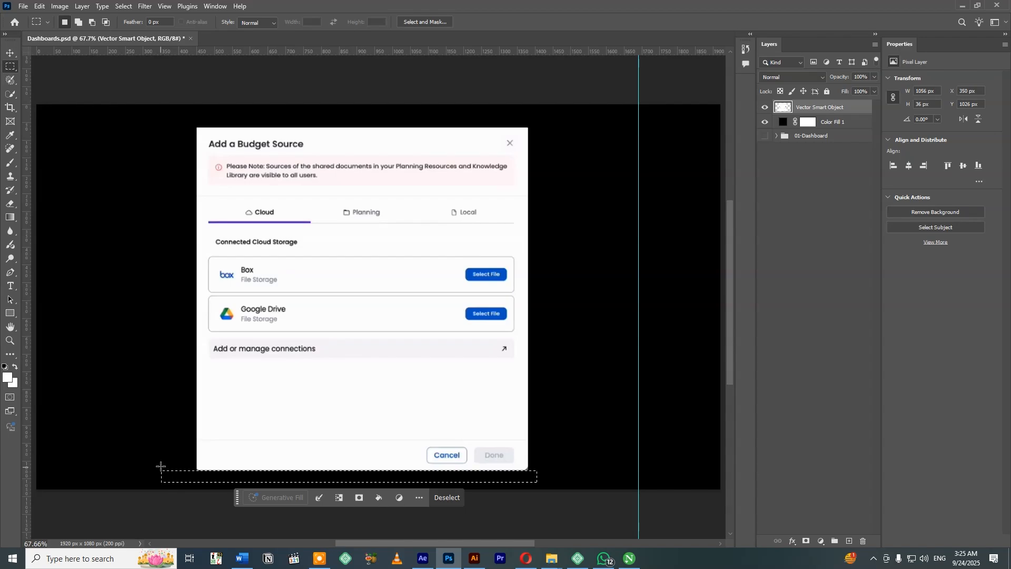
key("ctrl+d")
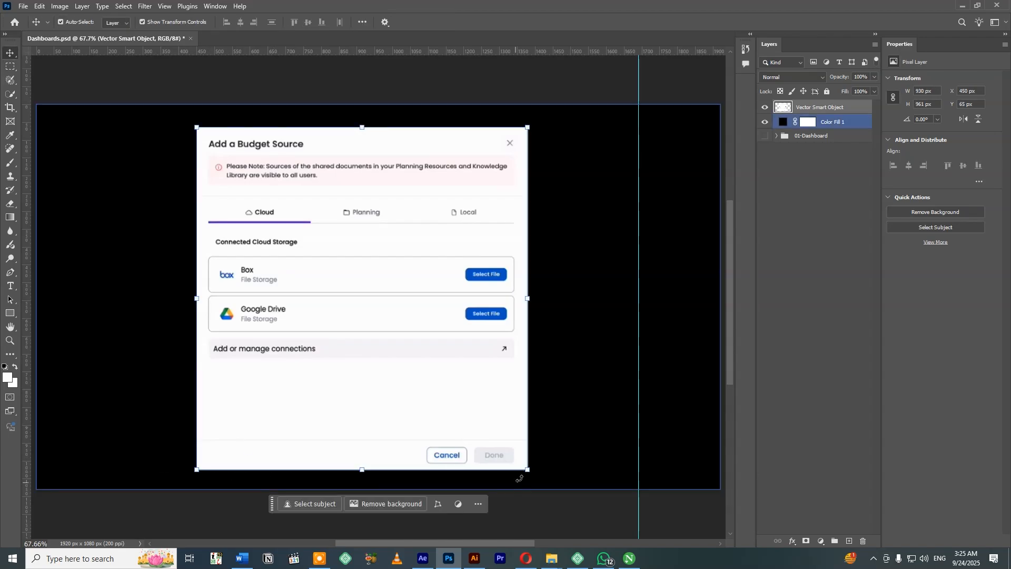
Move the dialog's footer strip with Cancel and Done up to just below the Add or manage connections row.
left_click_drag(539, 432, 186, 482)
key("v")
left_click_drag(356, 458, 360, 385)
key("ctrl+d")
key("ctrl+t")
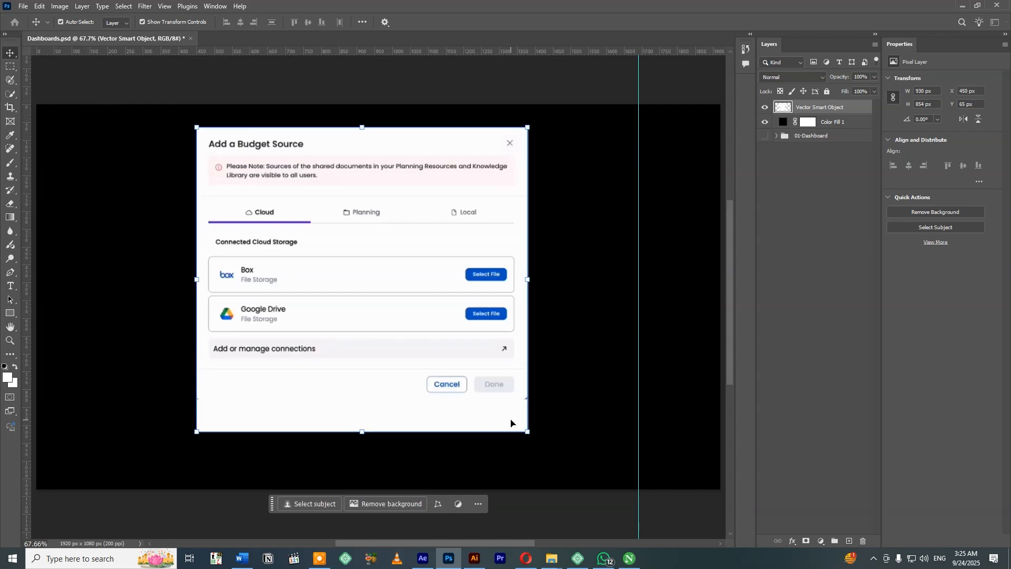
key("Return")
Delete the empty strip below the dialog footer and move the shortened dialog to about X 508, Y 124 px.
key("m")
left_click_drag(553, 444, 143, 399)
key("Delete")
key("ctrl+d")
key("v")
left_click_drag(379, 246, 403, 268)
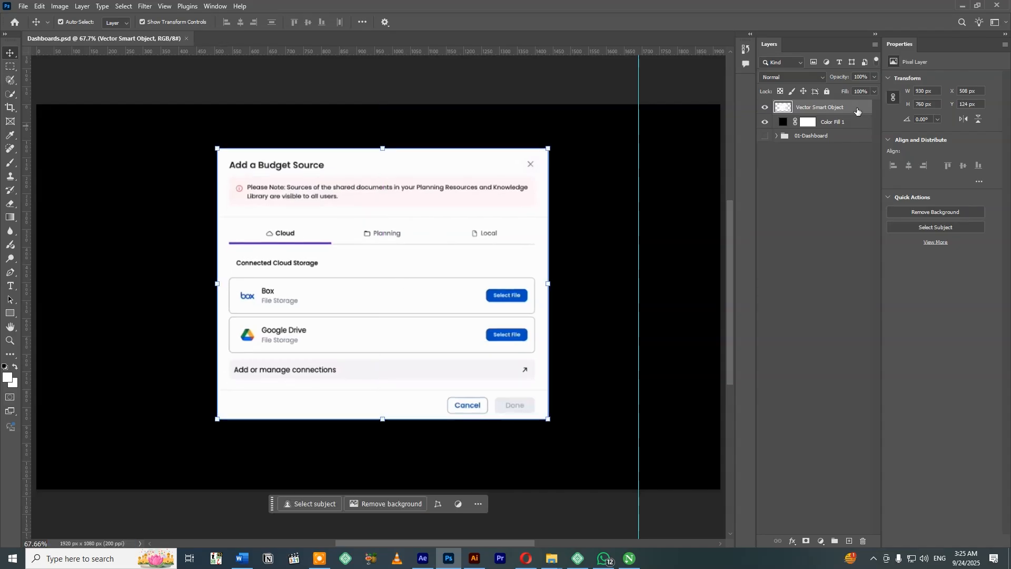
Switch to Illustrator and copy the Add a Budget Source dialog image that shows the Local tab.
left_click(475, 558)
left_click_drag(683, 273, 480, 279)
left_click(500, 260)
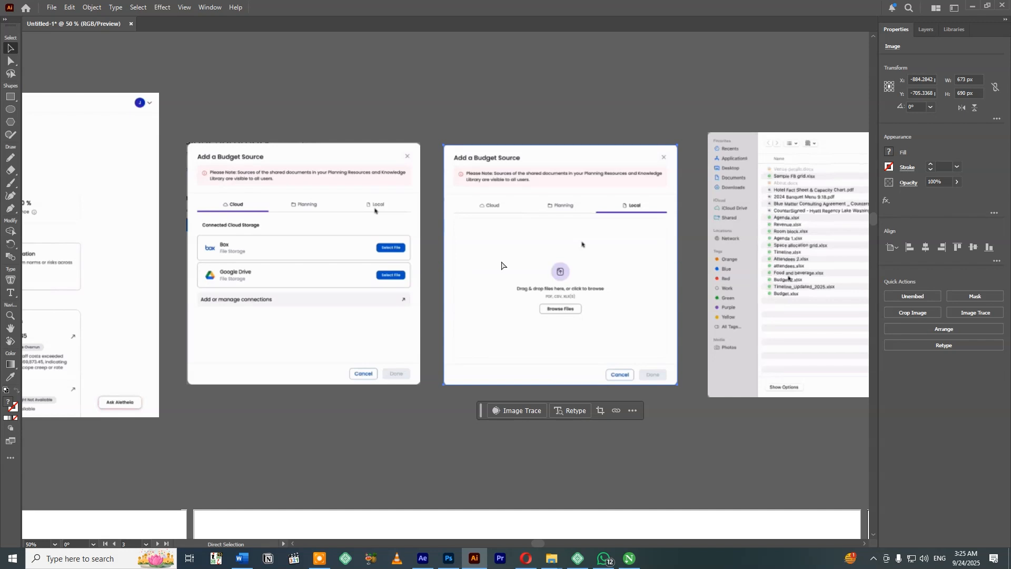
Switch back to Photoshop and paste the Local tab dialog as a smart object scaled to about 895 x 918 px.
left_click(448, 558)
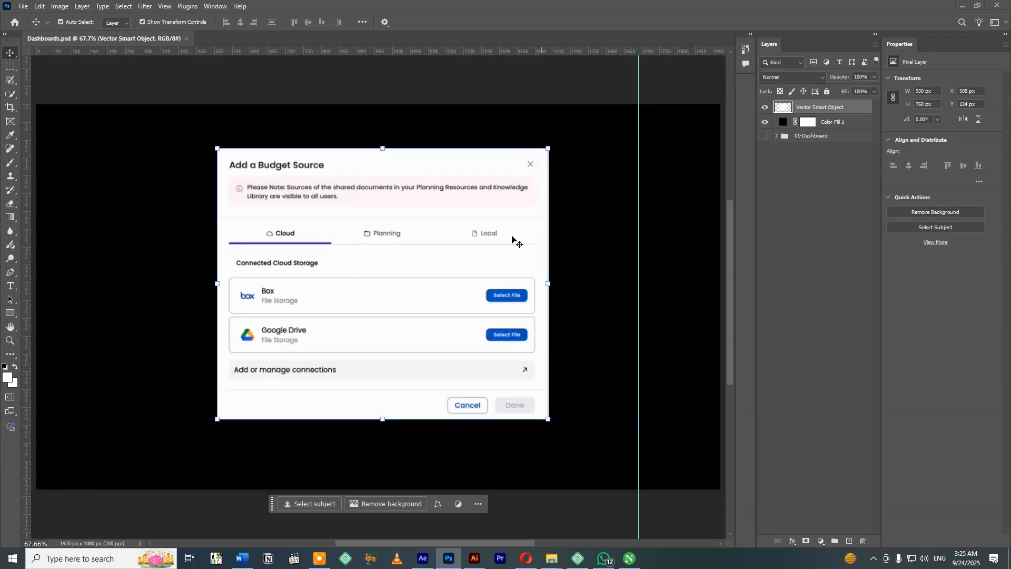
key("ctrl+v")
left_click(548, 149)
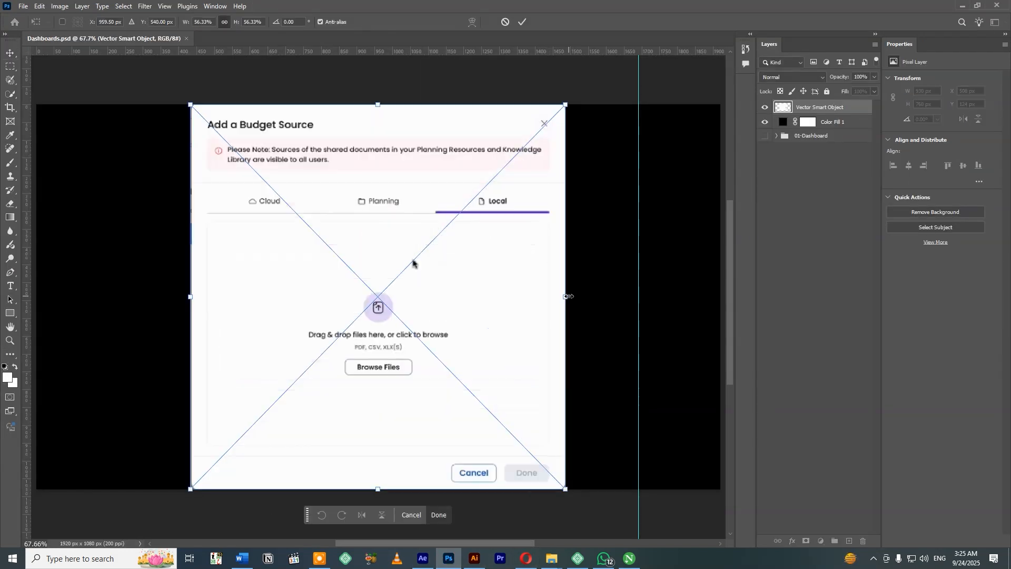
left_click_drag(566, 297, 503, 283)
key("Return")
Match the Local dialog to the Cloud dialog at 41% opacity, scaling it to about 945 x 970 px, and restore its opacity to 100%.
left_click(874, 76)
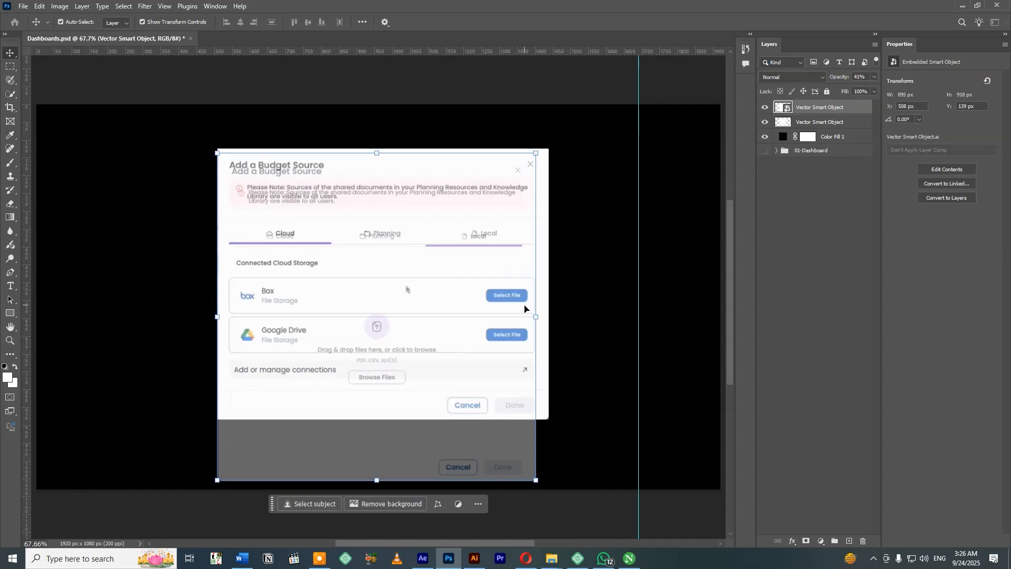
left_click_drag(536, 316, 550, 314)
key("Return")
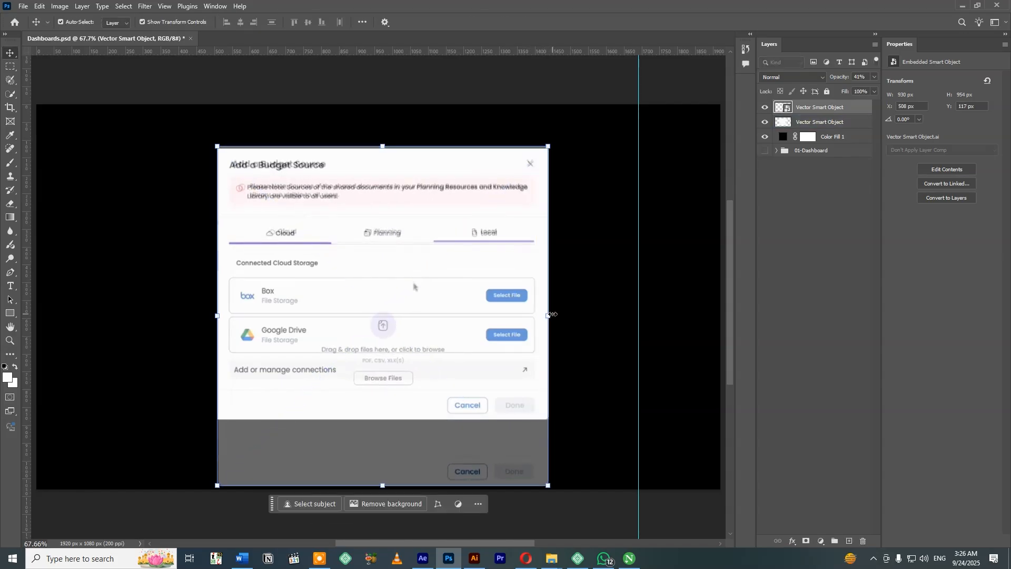
left_click_drag(373, 295, 405, 293)
left_click_drag(249, 316, 244, 315)
key("Return")
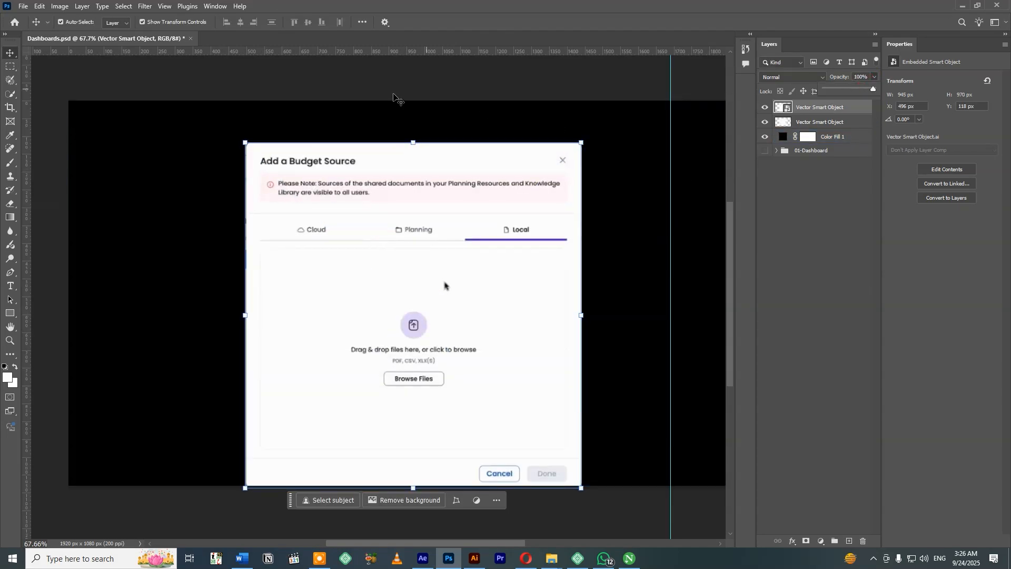
Rasterize the Local tab dialog layer and paint over its captured mouse pointer above the upload icon.
left_click(400, 79)
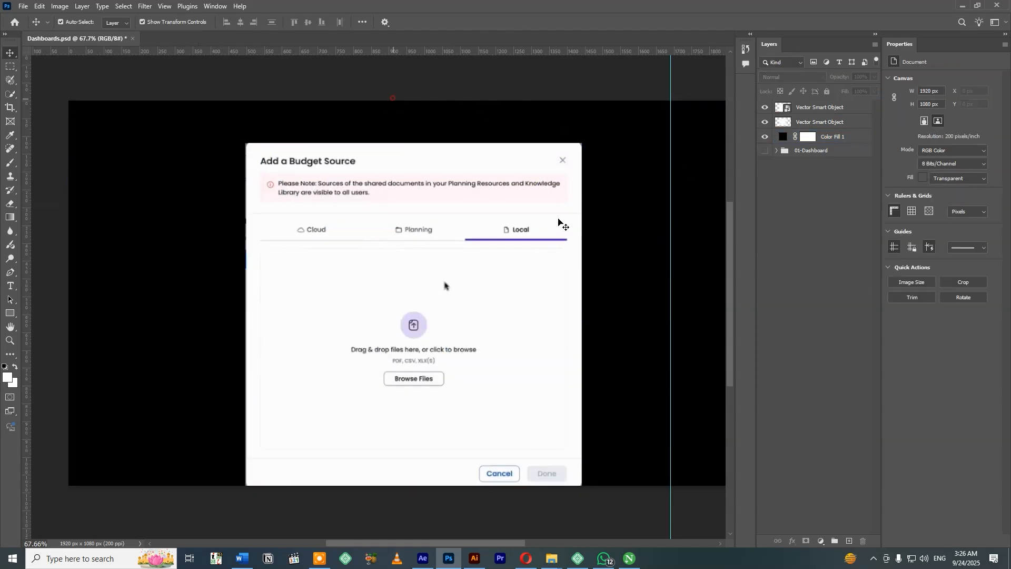
left_click(498, 306)
key("b")
left_click(445, 285)
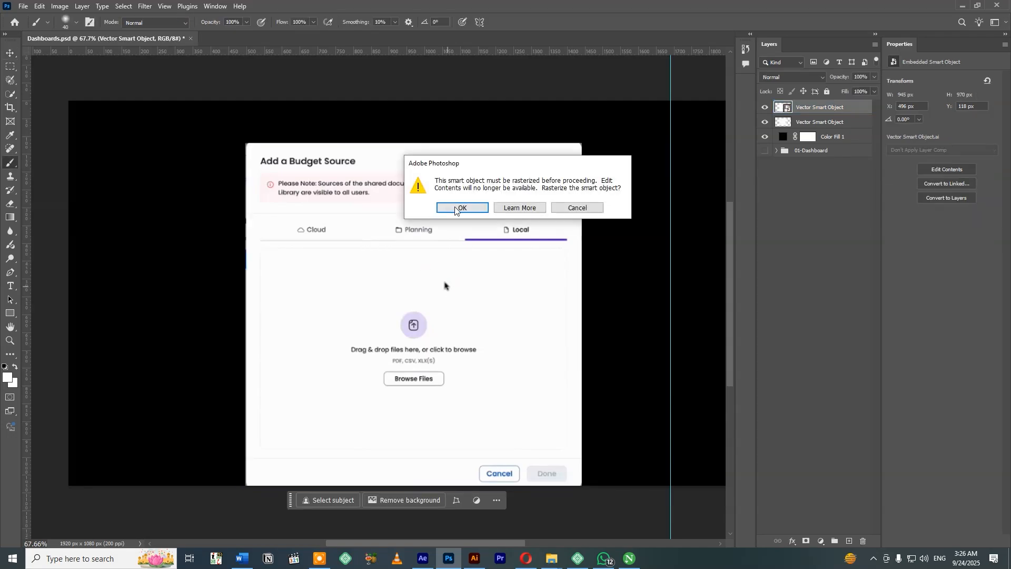
key("Return")
key("v")
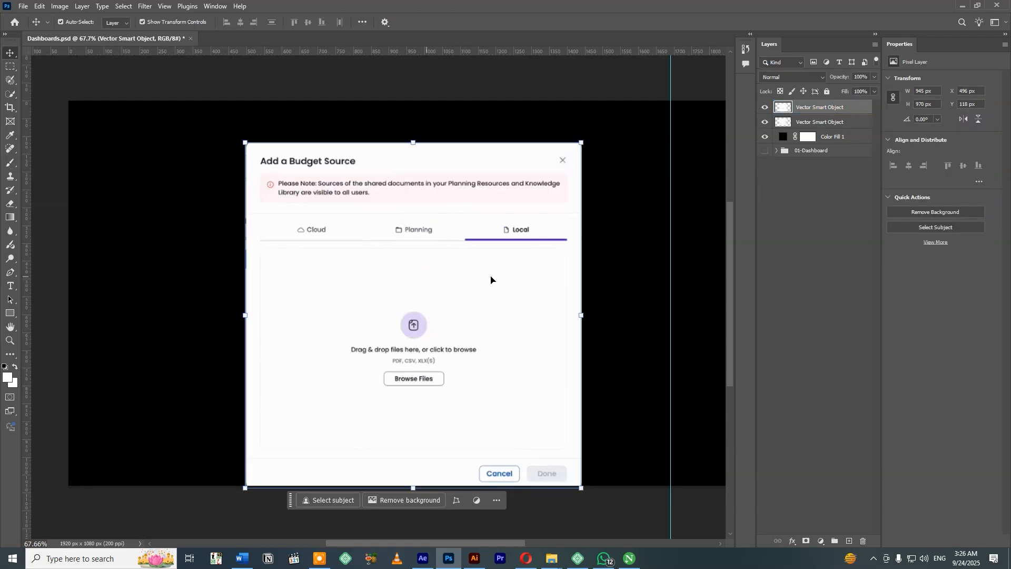
Compare the Local dialog with the Cloud one, and move its upload icon, drop text and Browse Files block up beneath the tabs.
left_click(765, 107)
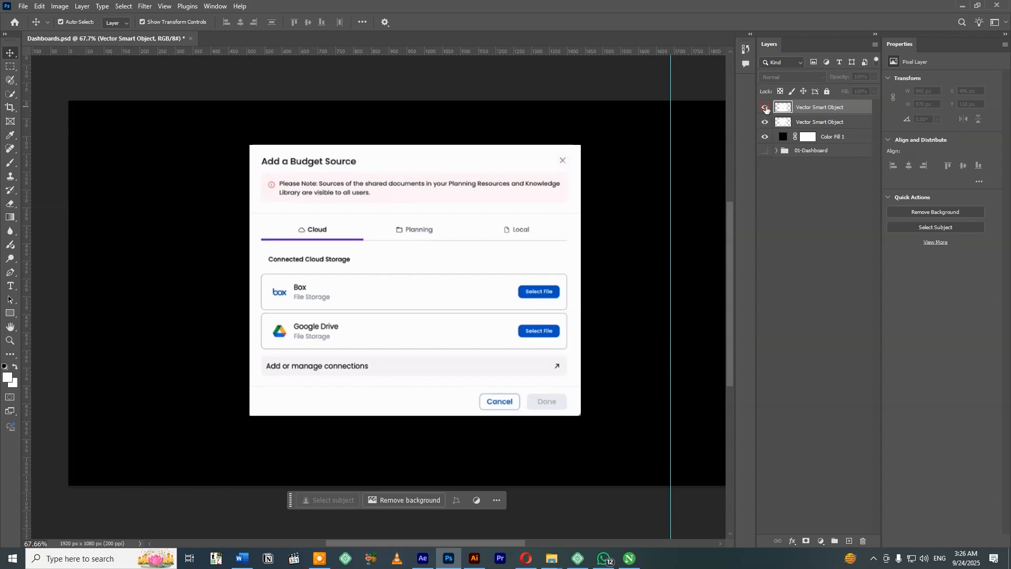
left_click(766, 108)
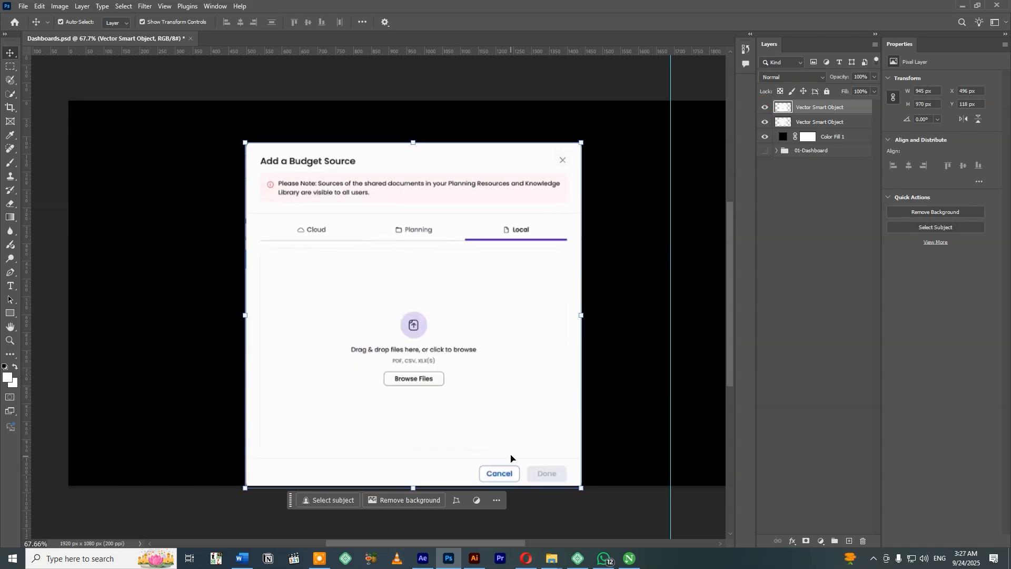
key("m")
left_click_drag(337, 297, 498, 391)
key("v")
left_click_drag(454, 366, 451, 317)
key("ctrl+d")
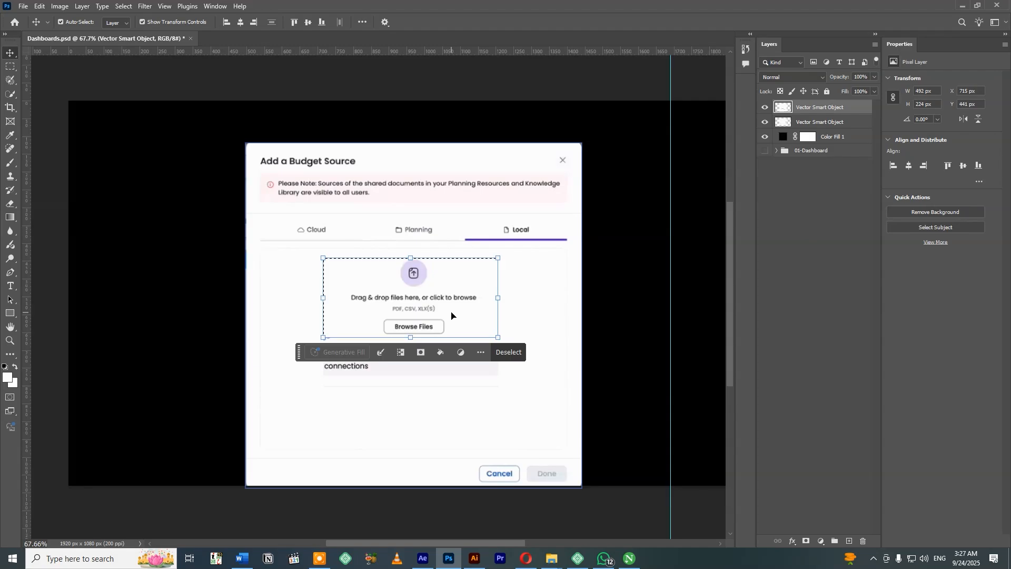
left_click(532, 439)
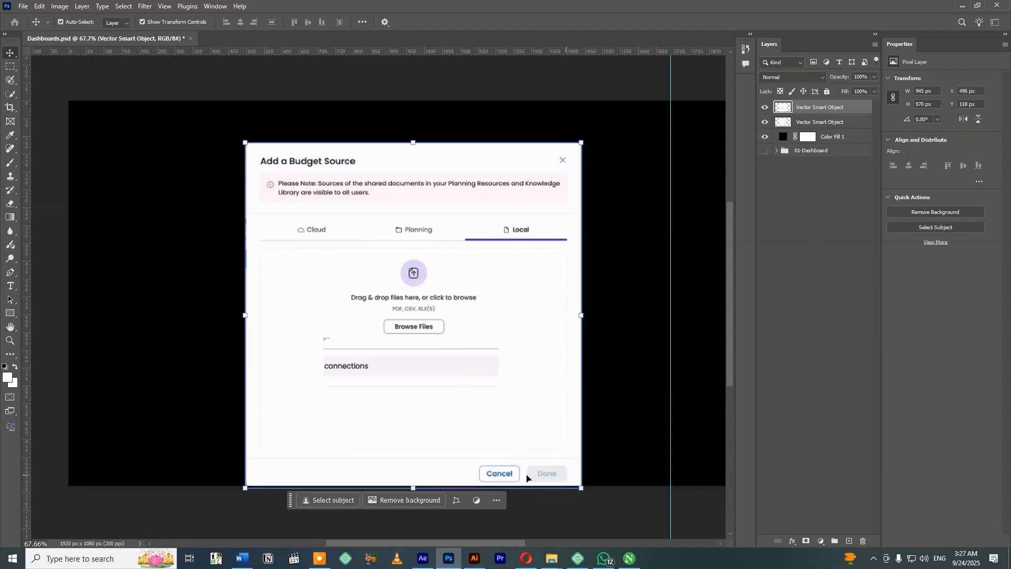
key("m")
left_click_drag(236, 451, 581, 494)
key("v")
left_click_drag(460, 458, 462, 359)
key("ctrl+z")
key("ctrl+z")
Compare the Local dialog with the Cloud one and place a horizontal guide along the bottom of the Cloud dialog's Cancel and Done buttons.
left_click(765, 122)
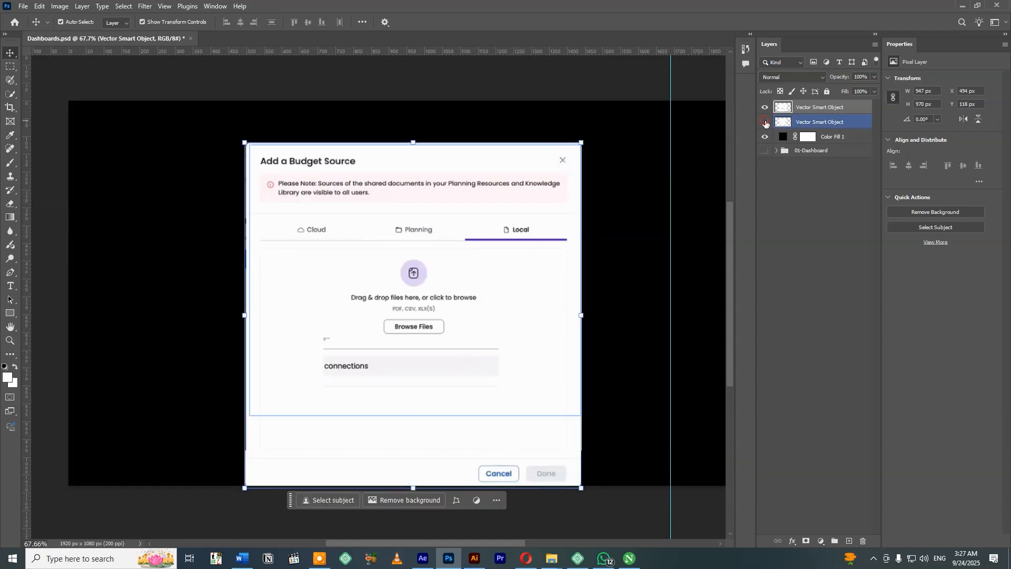
left_click(764, 123)
left_click(762, 105)
left_click(778, 122)
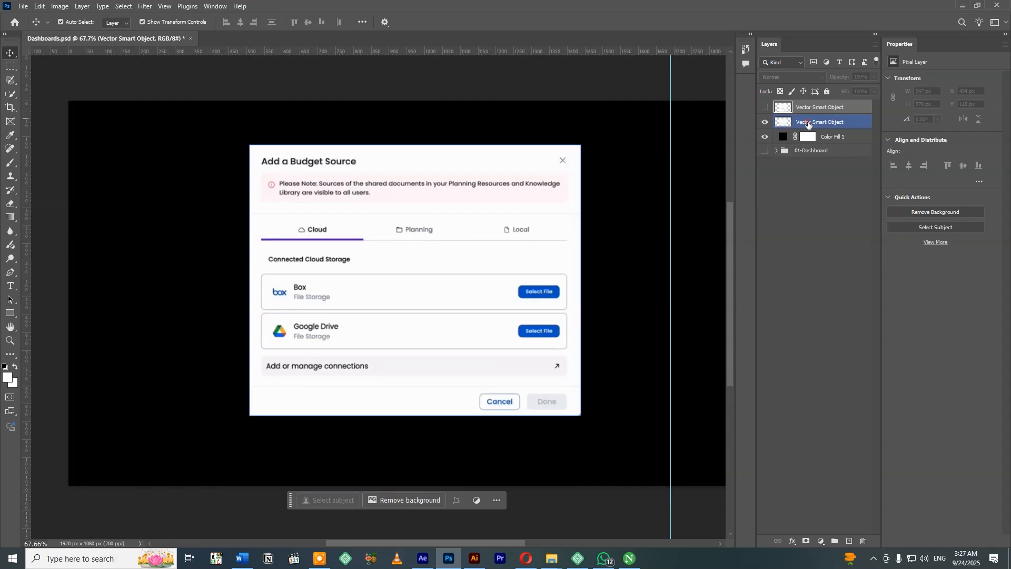
left_click_drag(400, 53, 469, 410)
left_click(765, 107)
left_click(501, 478)
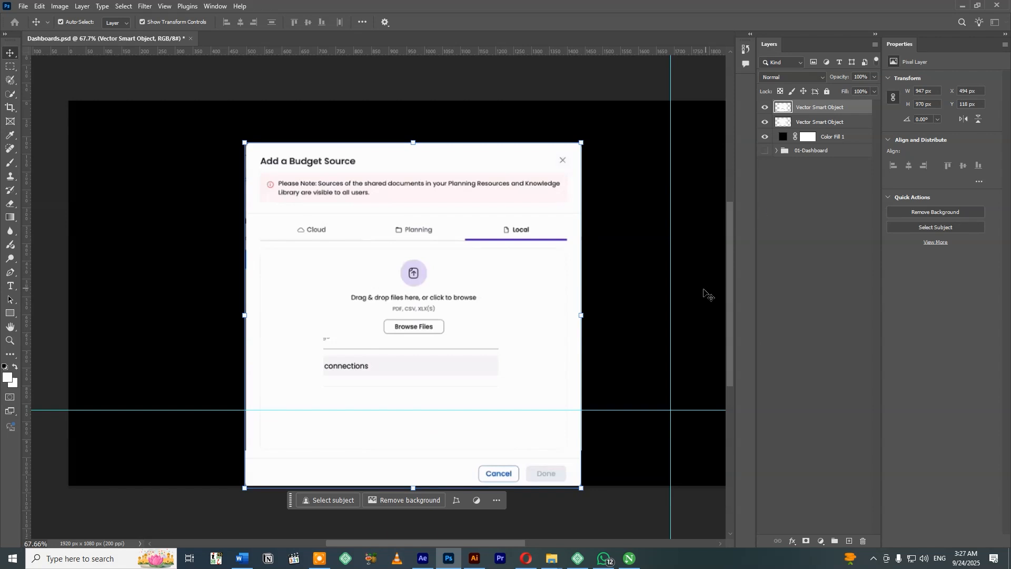
Move the Local dialog's footer with Cancel and Done up until its buttons meet the horizontal guide, with the Cloud dialog hidden.
key("m")
left_click_drag(237, 447, 586, 489)
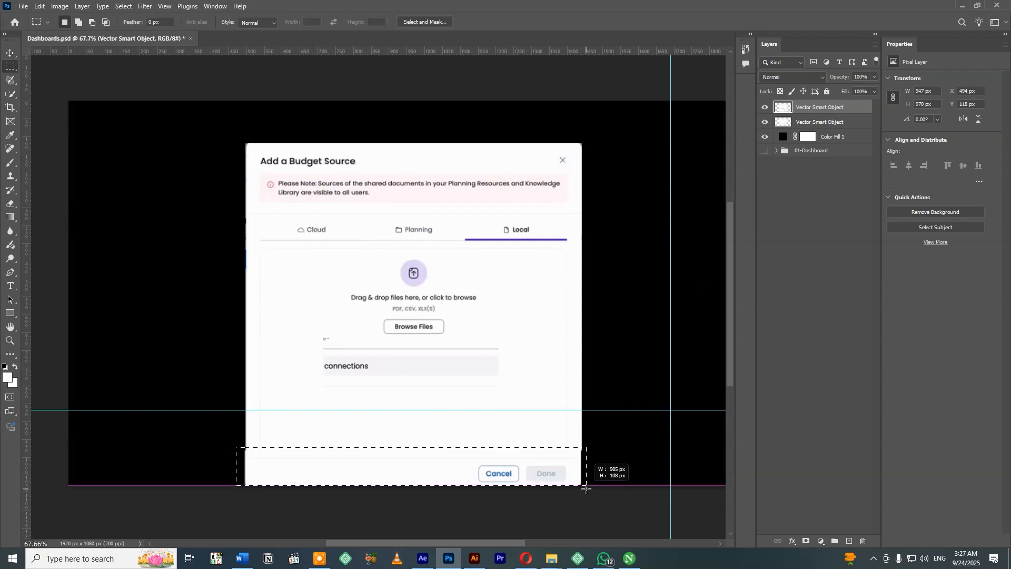
left_click(764, 122)
key("v")
left_click_drag(430, 475, 459, 404)
key("ctrl+d")
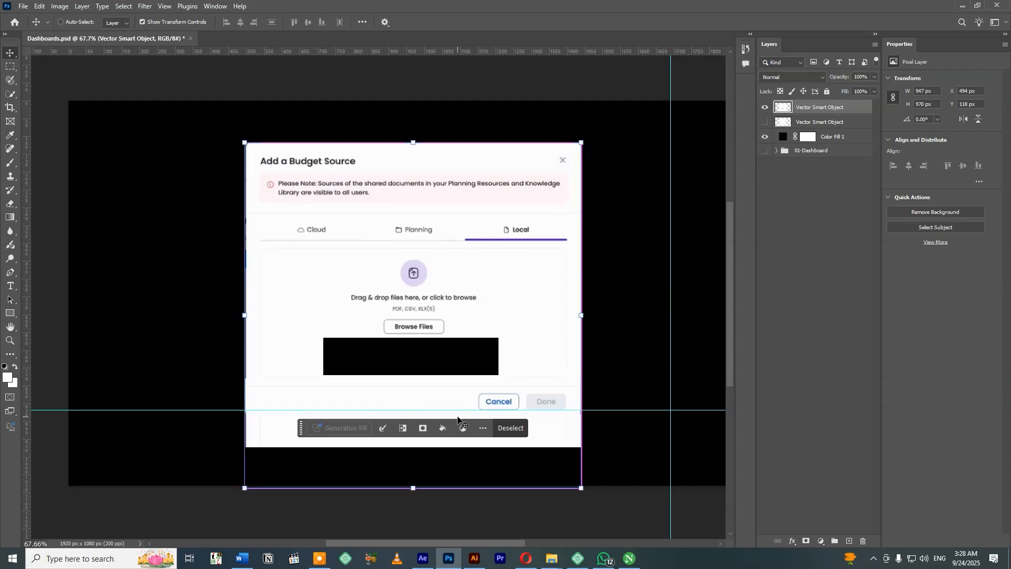
Move the Local dialog's upload icon, drop text and Browse Files block down into the middle of the drop area.
key("m")
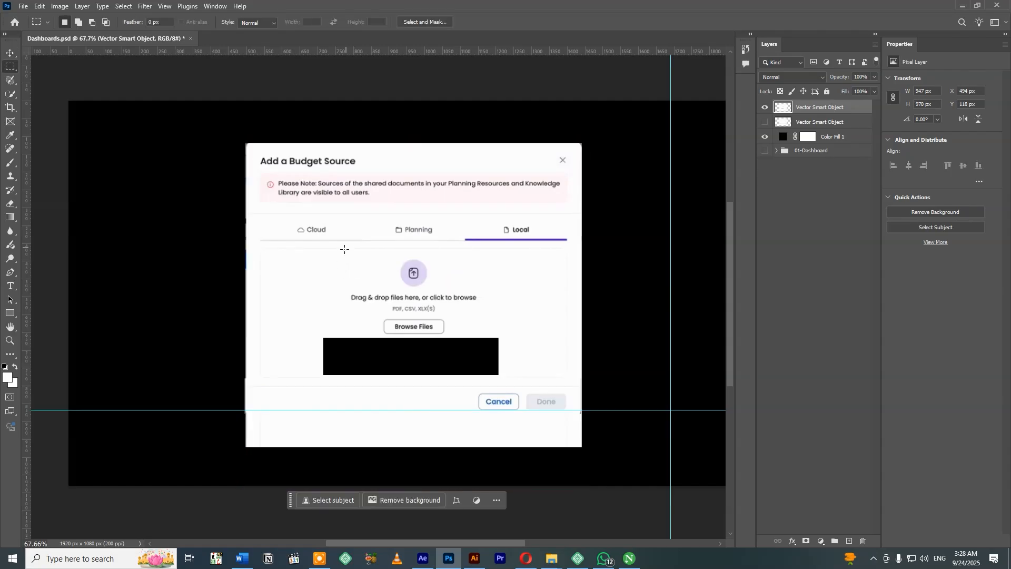
left_click_drag(342, 252, 496, 336)
key("v")
left_click_drag(421, 316, 421, 335)
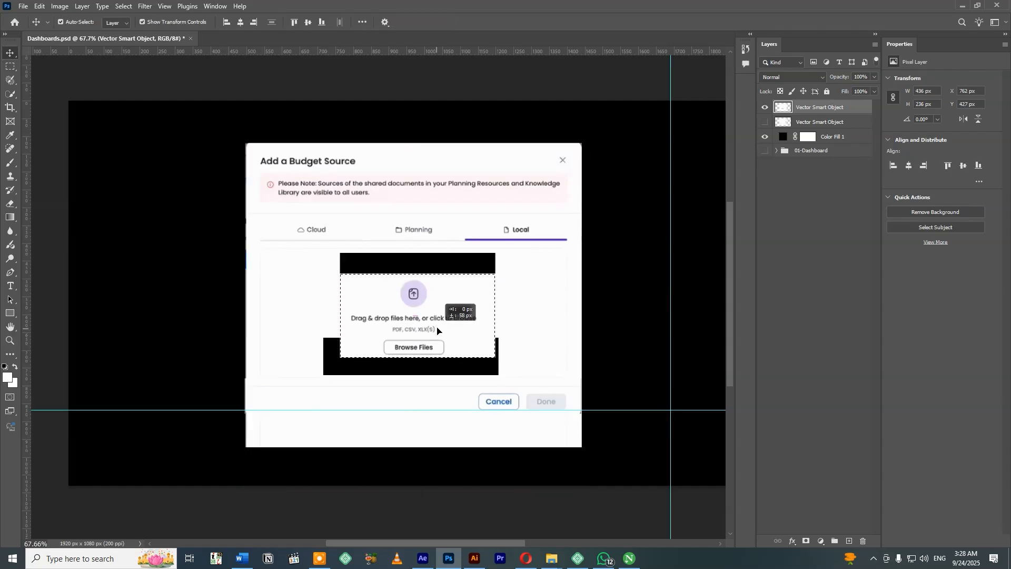
key("ctrl+d")
Draw a white rectangle about 596 x 352 px behind the upload area and place it beneath the Local dialog layer.
left_click(765, 122)
left_click(764, 122)
key("u")
left_click_drag(305, 250, 517, 376)
key("v")
key("ctrl+[")
Group the Local dialog with its white rectangle, hide that group, and put the Cloud dialog in a group of its own.
left_click(814, 110)
left_click(815, 122, "shift")
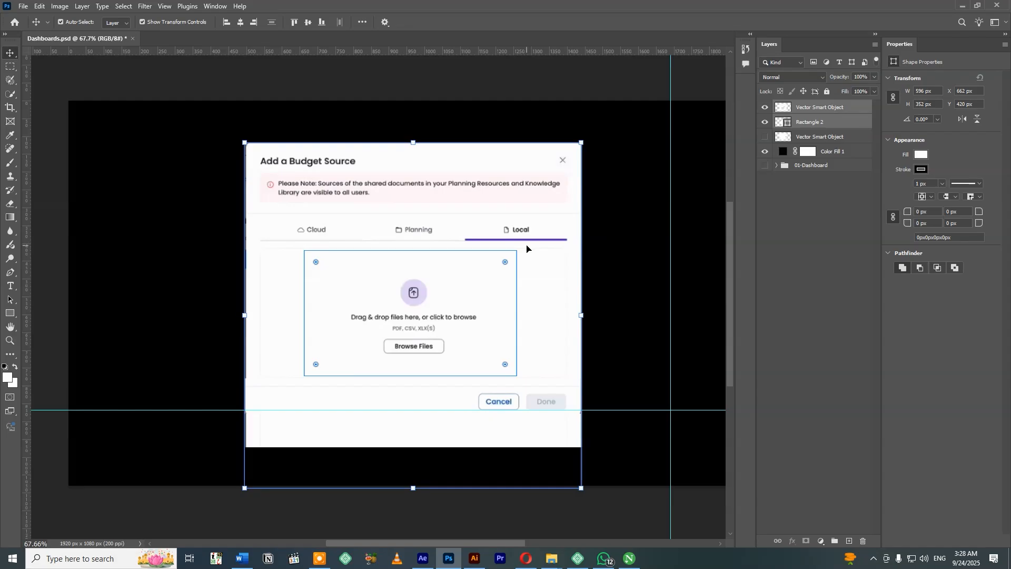
key("ctrl+g")
left_click(814, 121)
left_click(764, 121)
left_click(765, 107)
key("ctrl+g")
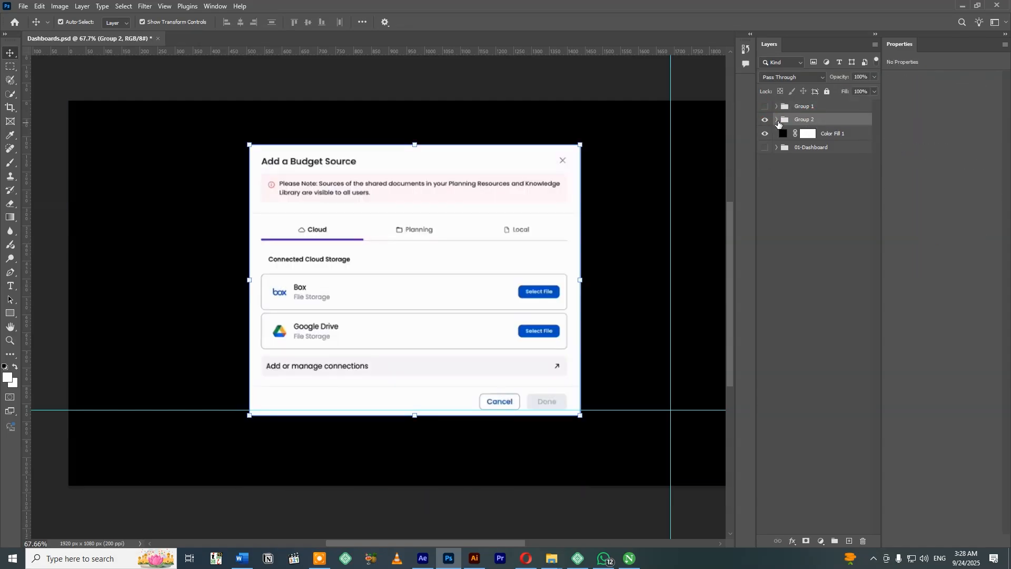
Move the black color fill layer to the bottom of the layer stack and rename it BG.
left_click_drag(833, 134, 835, 154)
double_click(833, 147)
type("BG")
left_click(838, 206)
Rename the Cloud dialog's group 02 and the Local dialog's group 03.
left_click(818, 122)
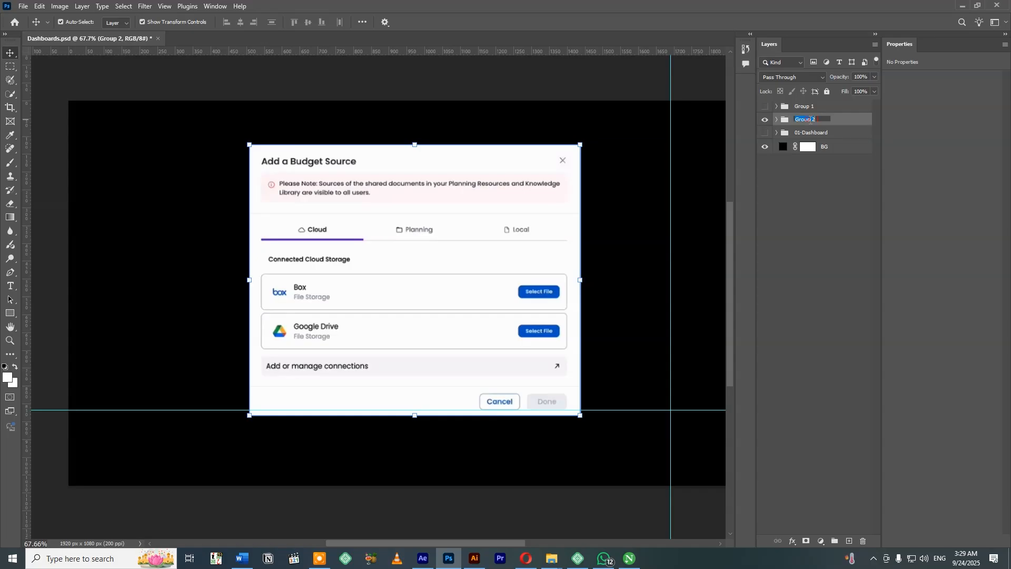
key("Return")
left_click(765, 106)
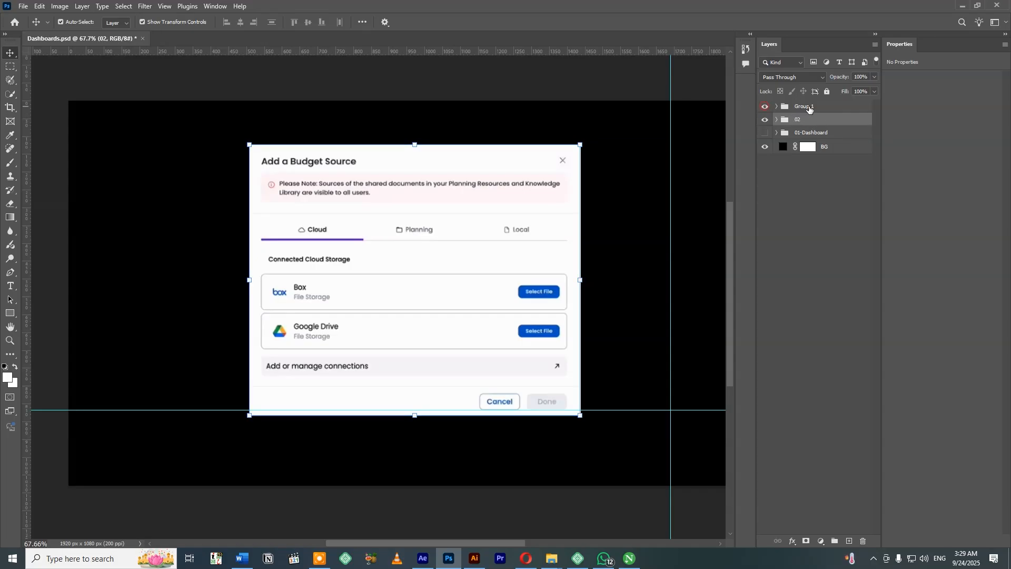
double_click(808, 107)
left_click(846, 125)
key("Return")
Hide groups 01-Dashboard, 02 and 03, leaving only the BG layer visible, and save the document.
key("ctrl+s")
left_click(510, 503)
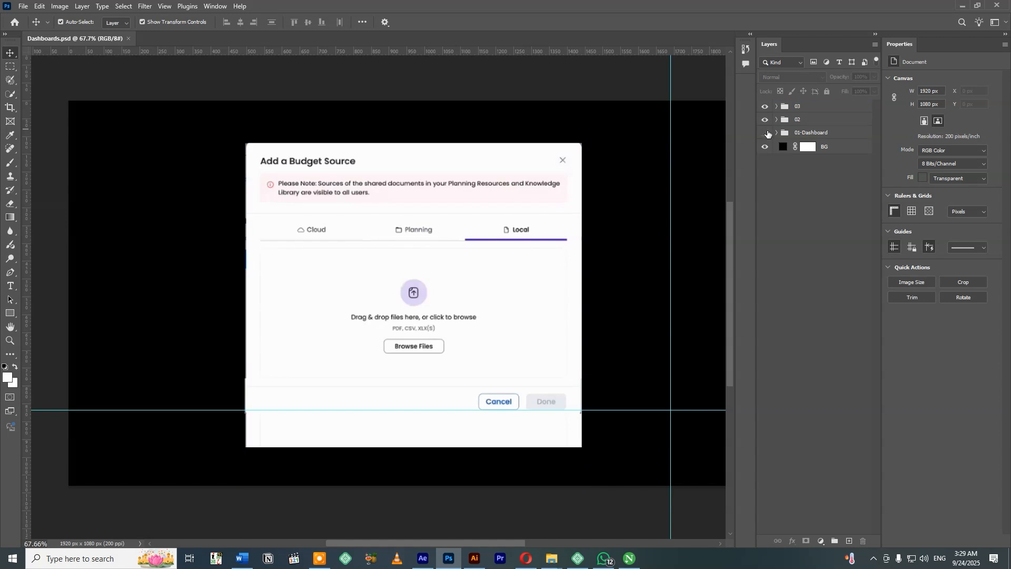
left_click_drag(765, 135, 765, 107)
left_click(547, 94)
key("ctrl+s")
Copy the Sample docs 2 file dialog from Illustrator and paste it into the Photoshop document as a 1920 x 1023 px smart object.
left_click(474, 558)
scroll(438, 318, "right", 5)
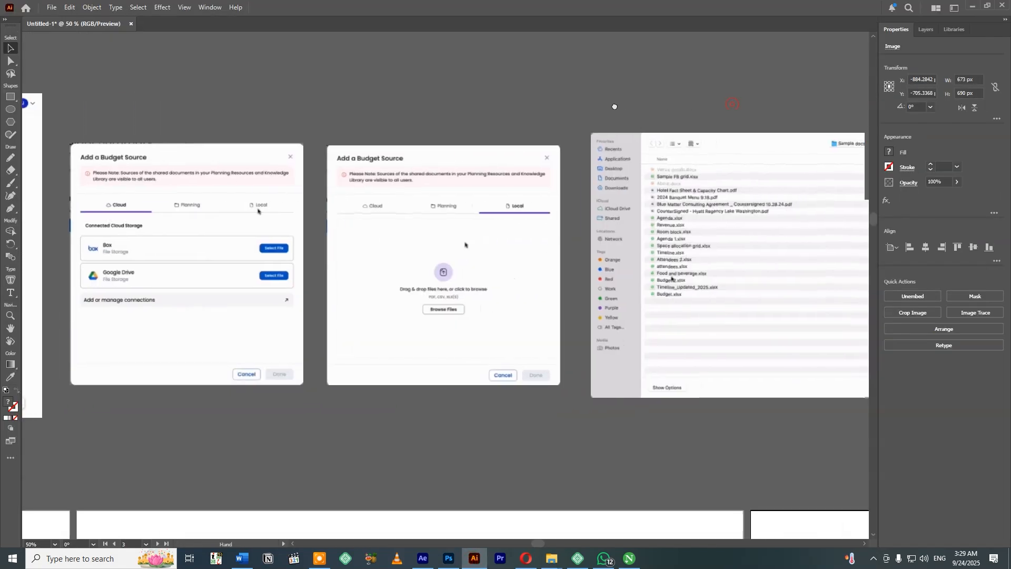
scroll(448, 309, "right", 6)
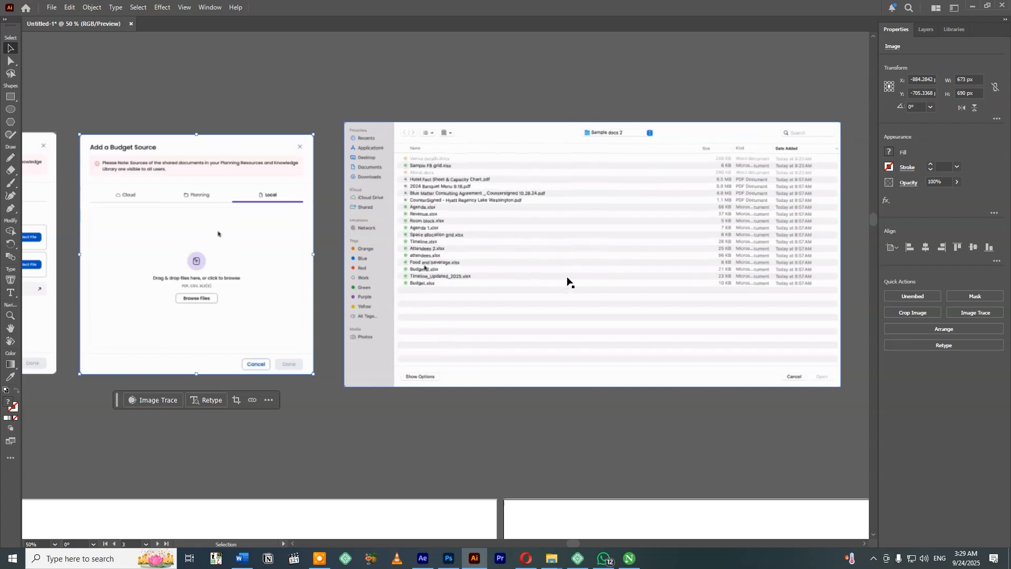
left_click(449, 558)
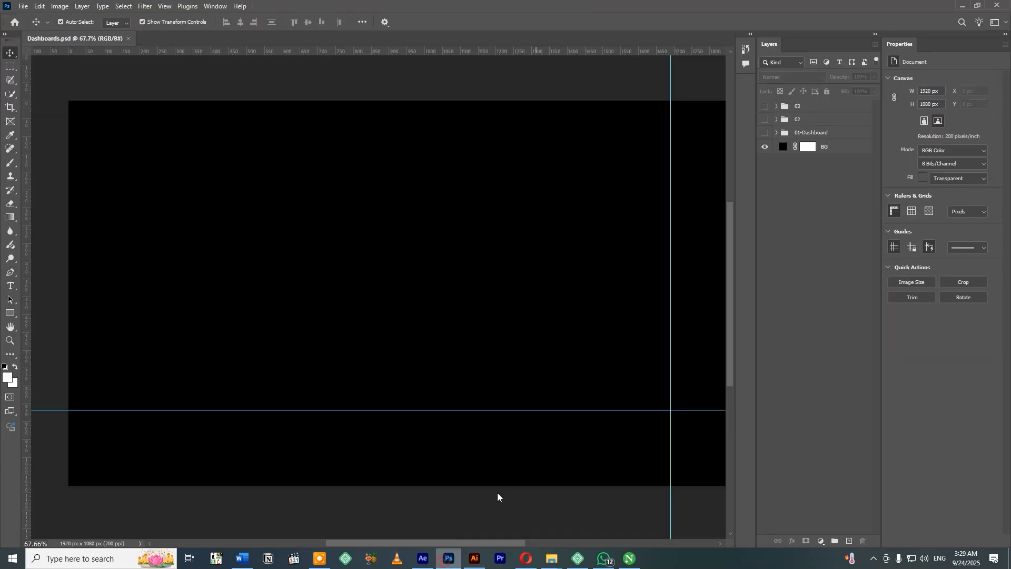
key("ctrl+v")
left_click(550, 150)
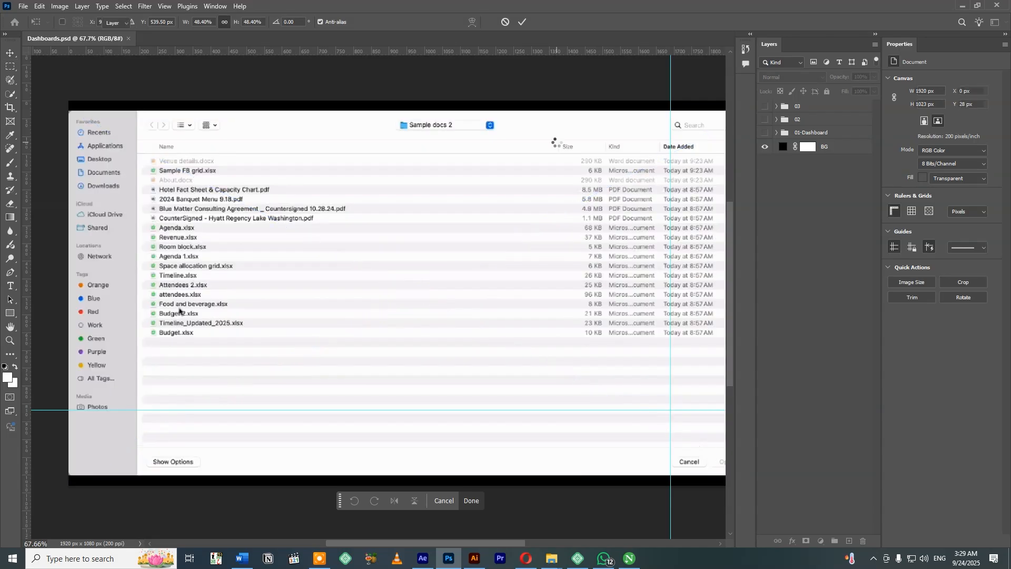
key("Return")
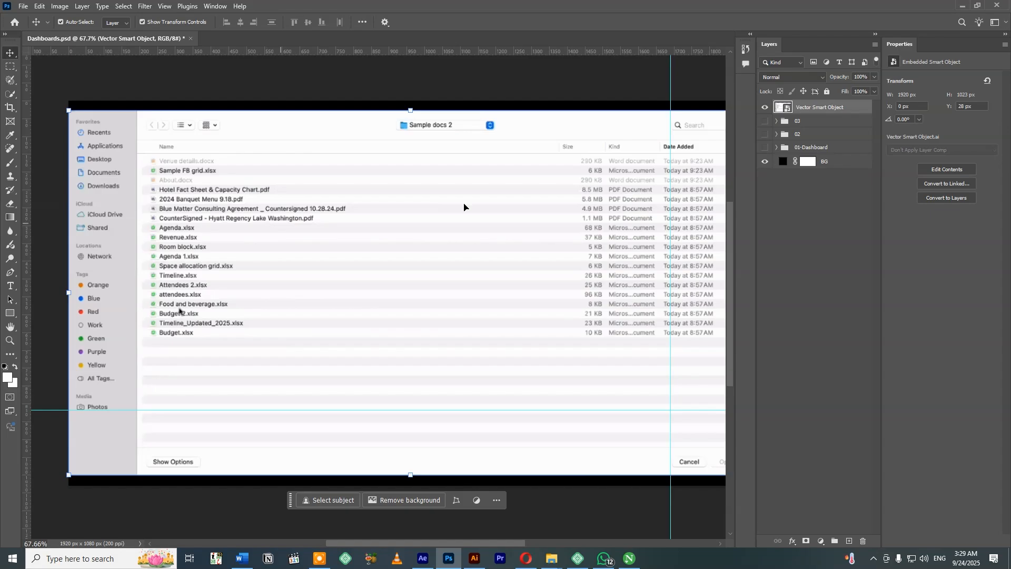
Cover the file name text after "CounterSigned -" with a white 306 x 21 px rectangle without a stroke.
key("ctrl+plus")
left_click_drag(203, 193, 339, 224)
key("ctrl+plus")
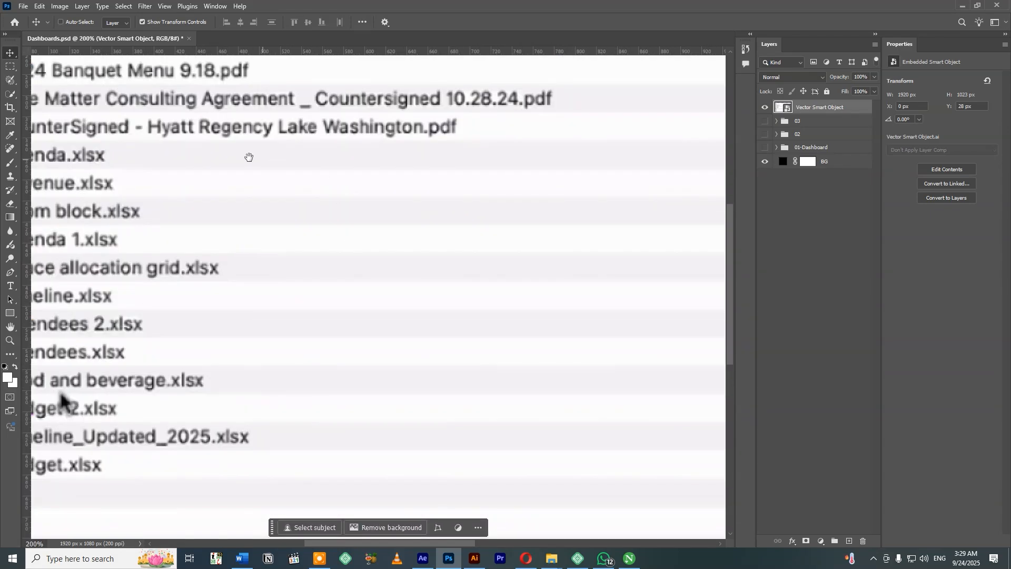
left_click_drag(250, 158, 273, 209)
key("m")
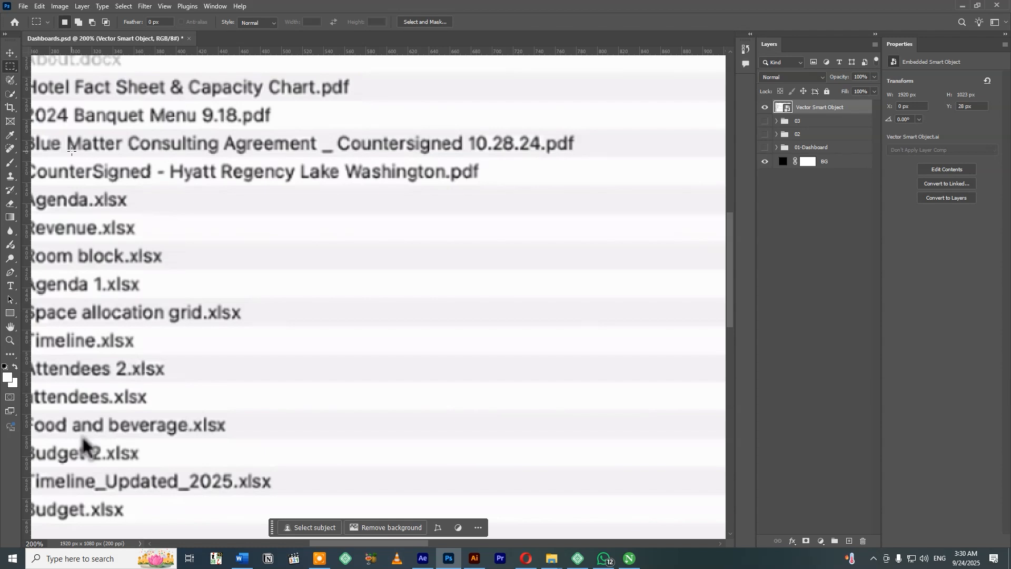
left_click(11, 313)
left_click_drag(168, 162, 489, 183)
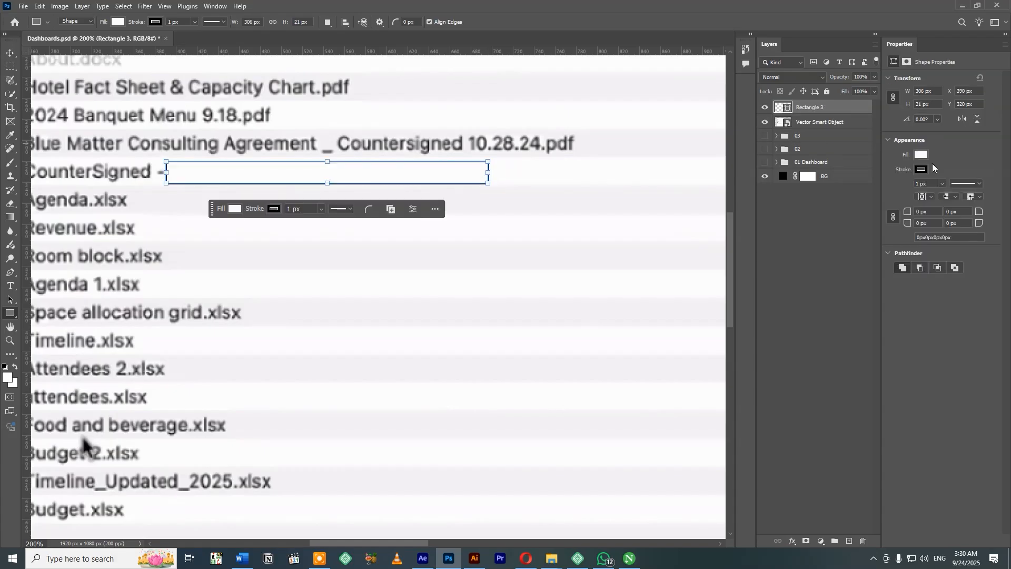
left_click(921, 169)
left_click(871, 189)
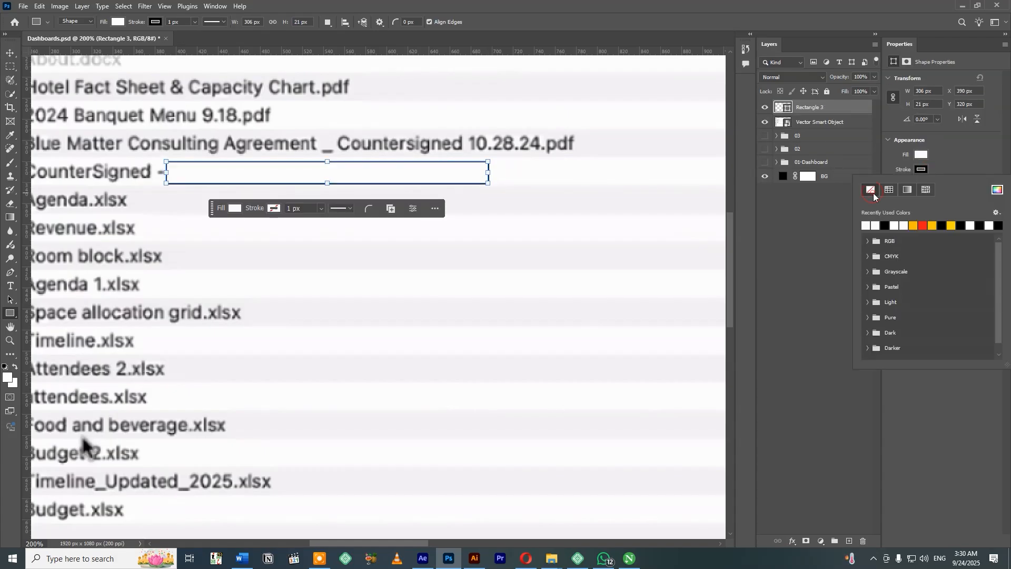
left_click(12, 53)
left_click(545, 175)
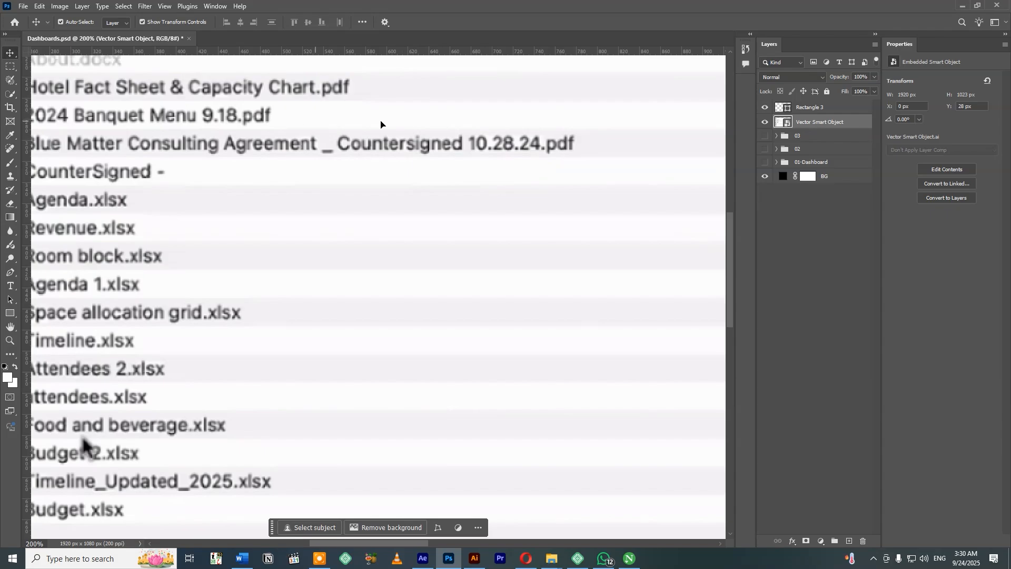
Duplicate the rectangle over the text after "Blue Matter Consulting Agreement" and fill it with the row's light grey.
scroll(343, 158, "up", 3)
left_click(191, 251)
left_click_drag(191, 251, 339, 223)
left_click(922, 153)
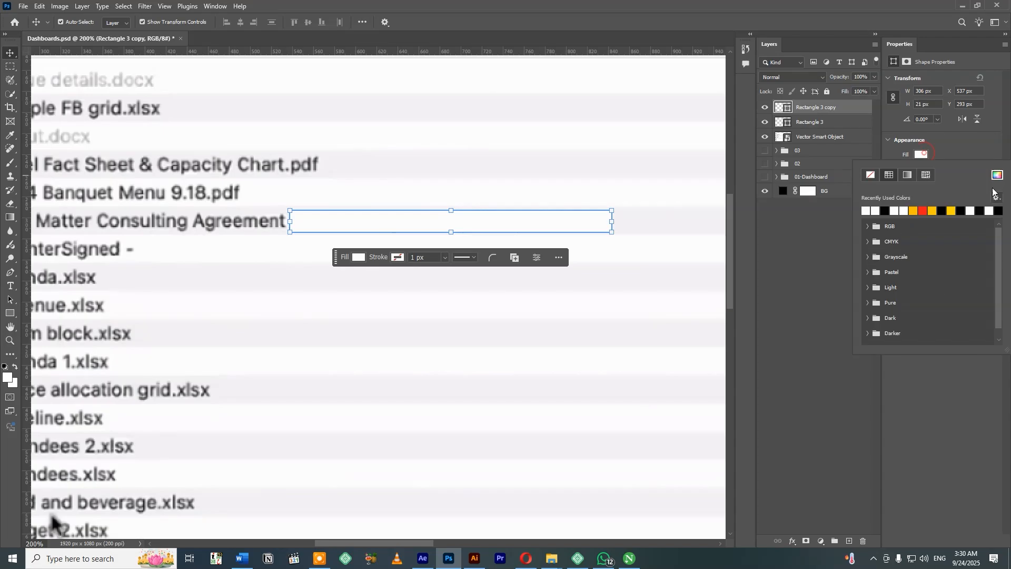
left_click(455, 164)
key("Return")
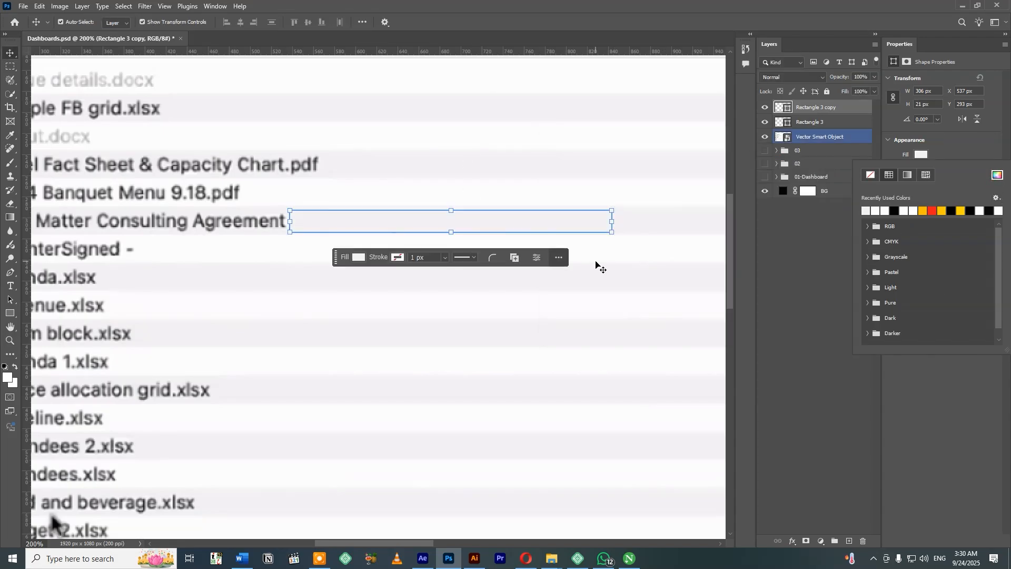
key("Return")
Save the document and merge the two cover rectangles with the file dialog into one layer.
key("ctrl+0")
left_click(350, 90, "ctrl")
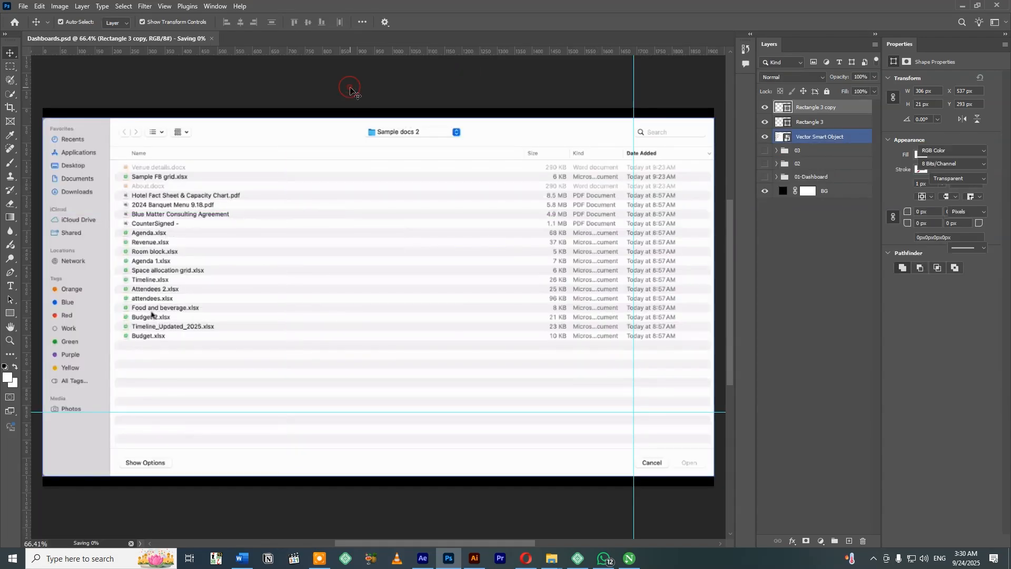
left_click(818, 108)
left_click(809, 138, "shift")
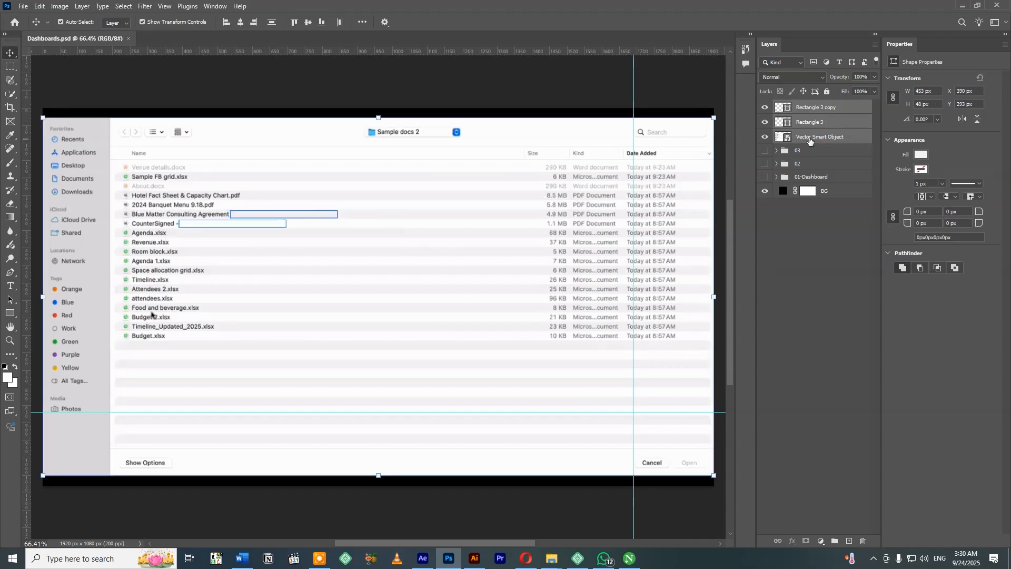
key("ctrl+e")
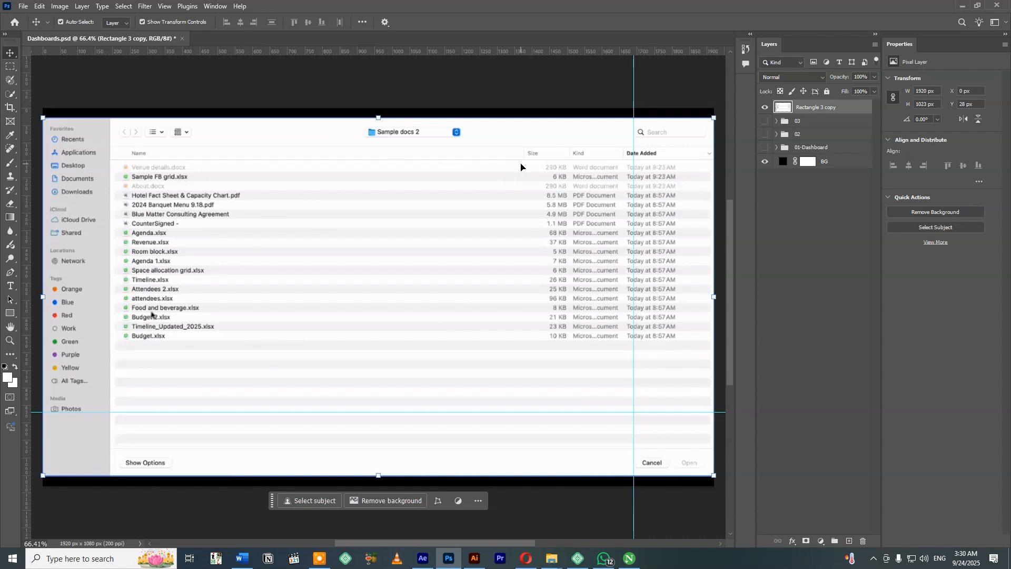
Move the Sample docs 2 folder selector in the file dialog's header to the left.
key("m")
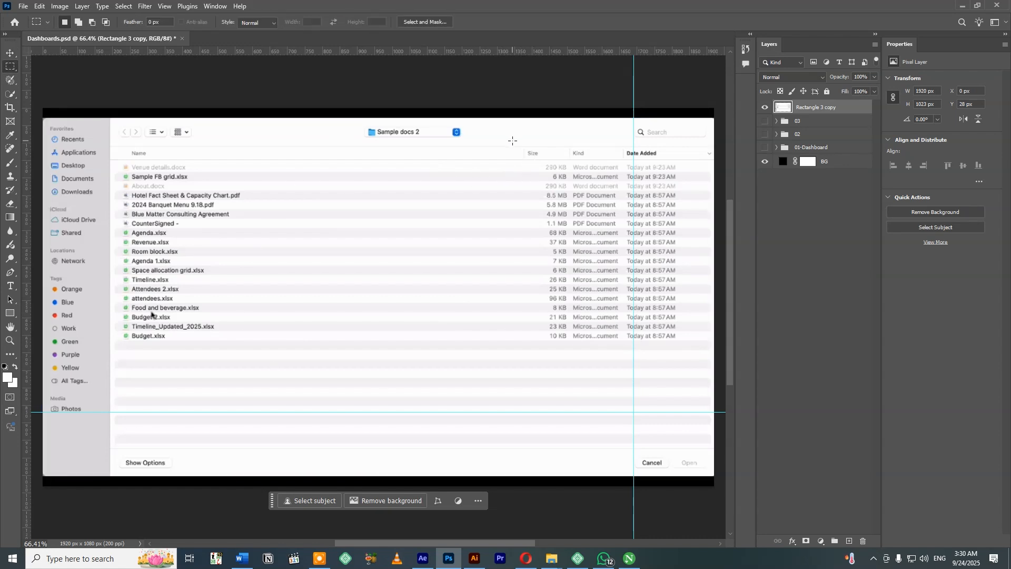
mouse_move(504, 120)
left_mouse_down()
mouse_move(642, 322)
mouse_move(713, 473)
mouse_move(638, 120)
mouse_move(516, 117)
left_mouse_up()
left_click_drag(439, 136, 299, 139)
key("v")
key("ctrl+d")
Move the file dialog's Size, Kind and Date Added columns with the search field and buttons left, closer to the file names.
key("m")
left_click_drag(521, 120, 713, 474)
key("v")
left_click_drag(595, 298, 367, 294)
key("ctrl+d")
Delete the leftover strip to the right of the narrowed file dialog, using a selection about 560 x 1080 px.
left_click_drag(360, 225, 424, 226)
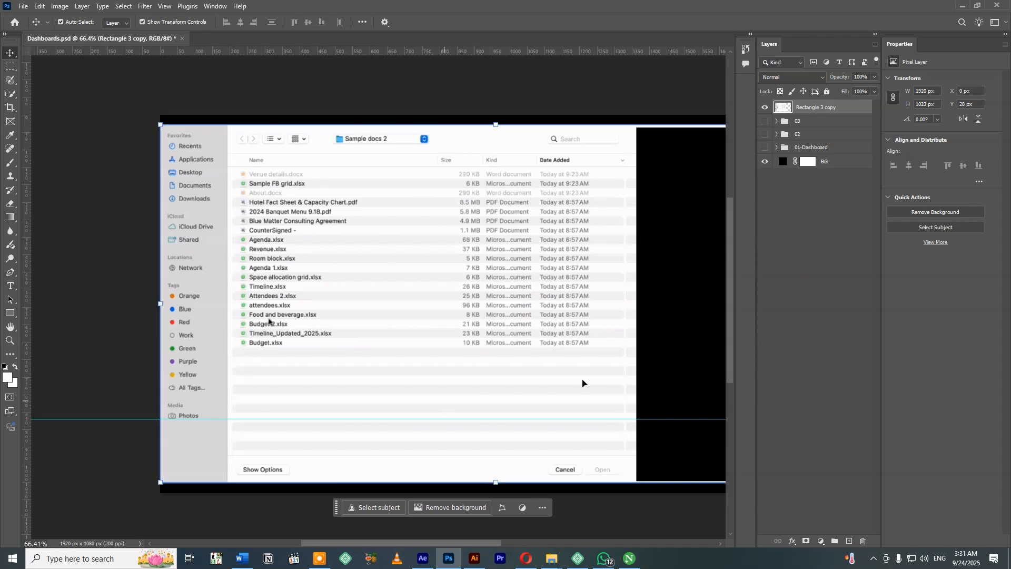
scroll(421, 322, "down", 2)
left_click_drag(447, 303, 322, 292)
key("m")
left_click_drag(648, 129, 474, 509)
key("Delete")
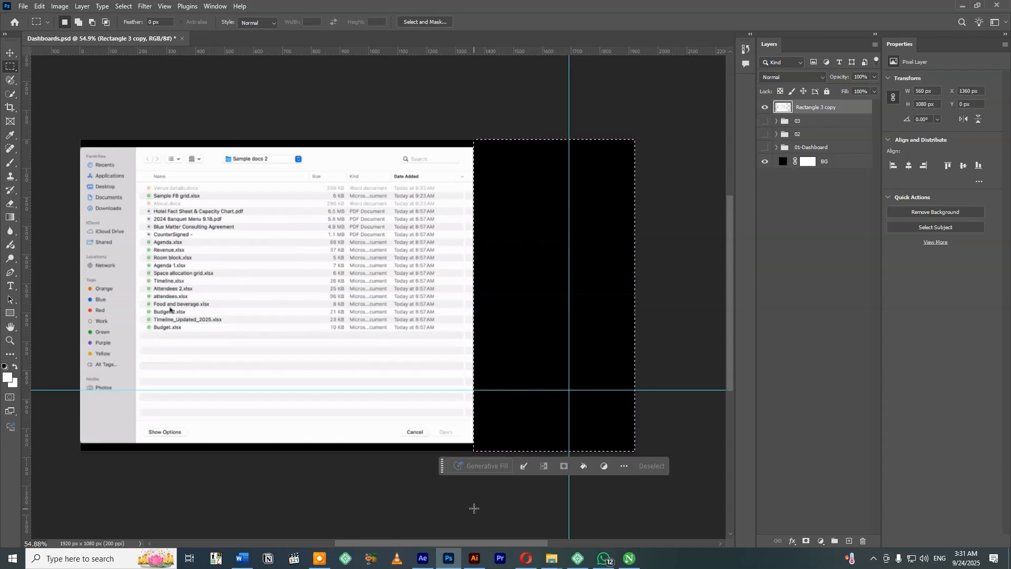
key("ctrl+d")
Move the narrowed file dialog to the middle of the canvas, at about X 277 px and Y 29 px.
key("v")
left_click_drag(322, 379, 360, 379)
left_click_drag(396, 318, 436, 317)
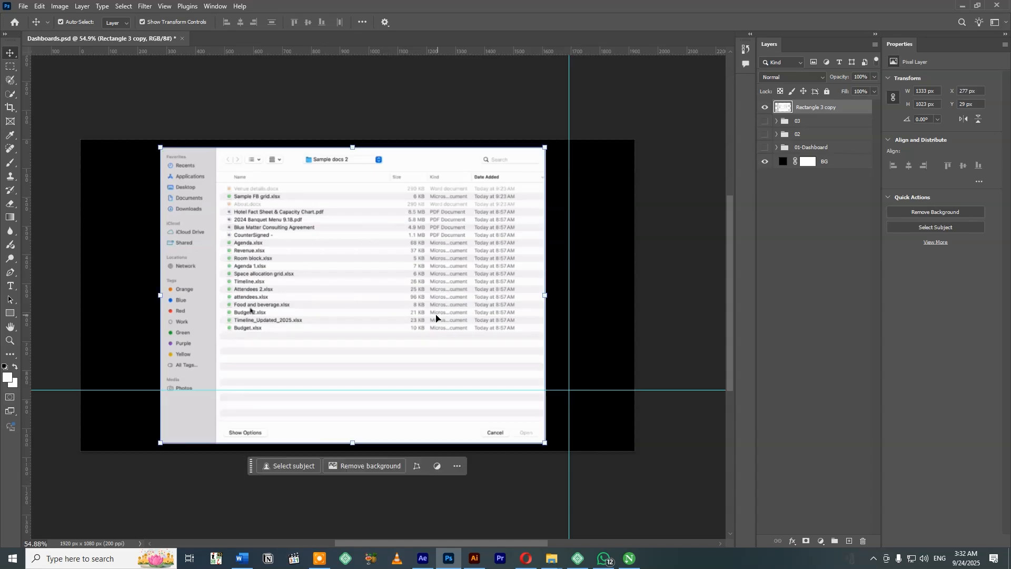
Paint out the captured mouse pointer and the "2" in the Budget 2.xlsx file name, and save the document.
scroll(251, 313, "up", 2)
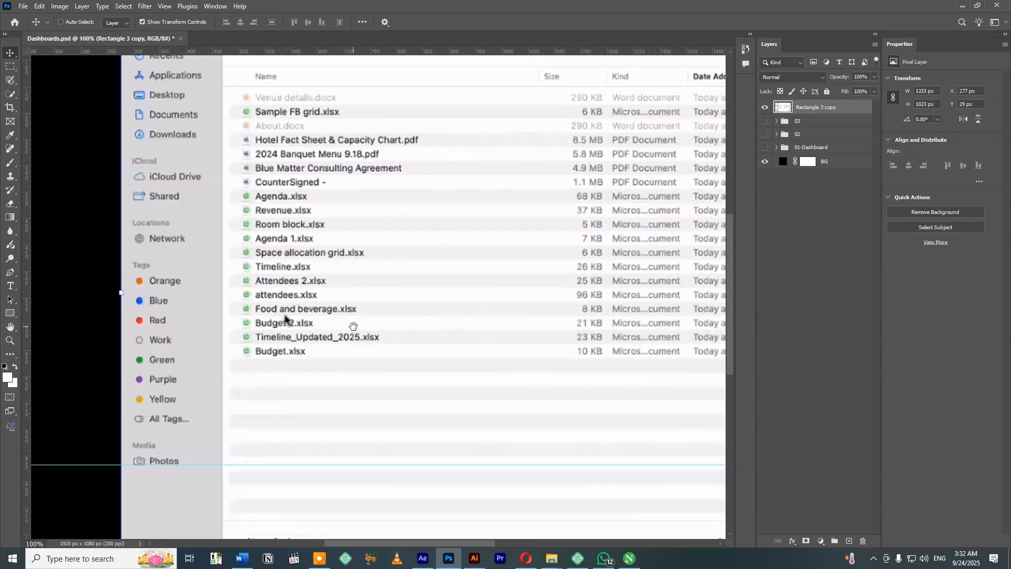
scroll(354, 326, "up", 2)
scroll(458, 342, "down", 1)
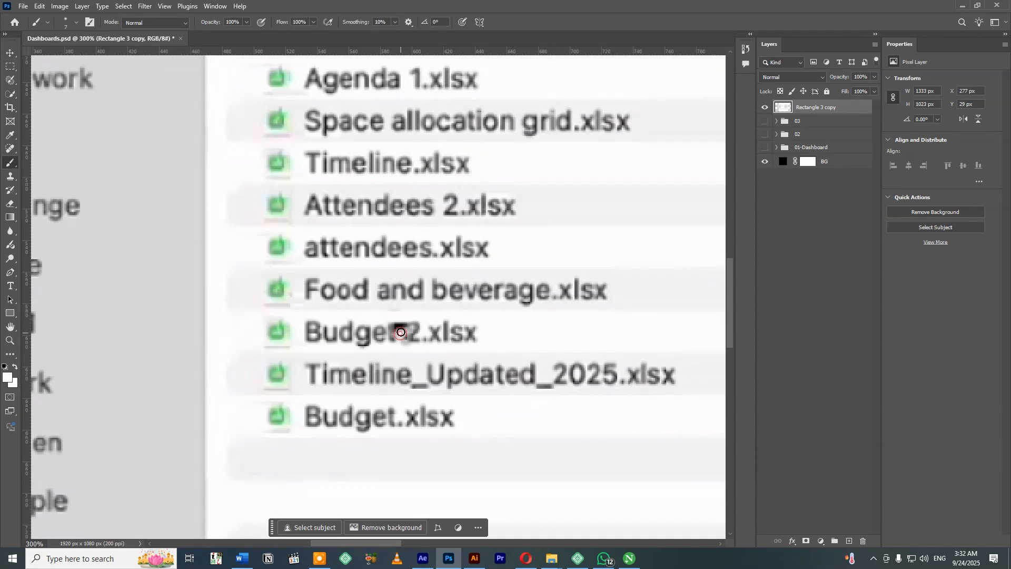
scroll(458, 342, "down", 1)
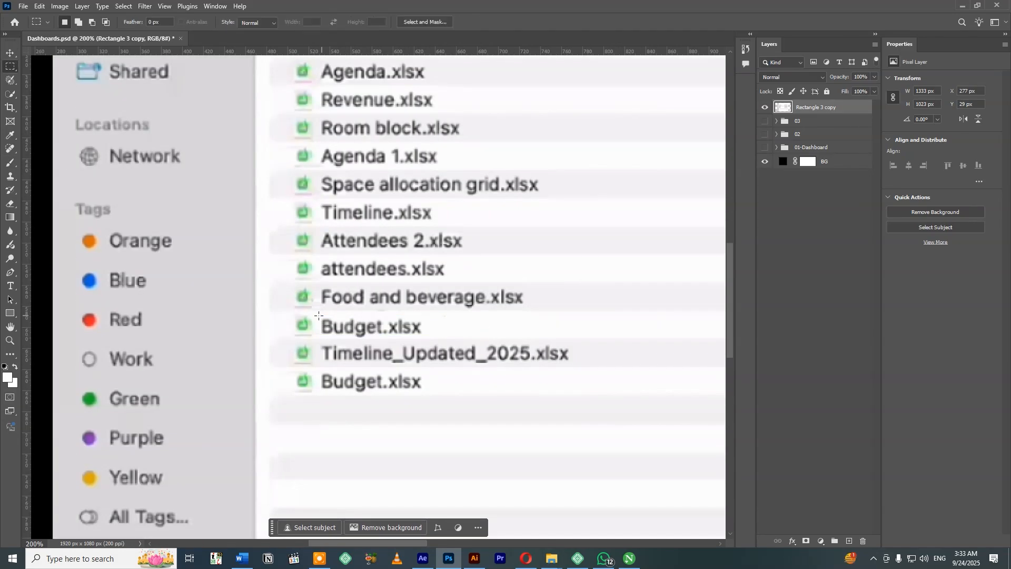
key("ctrl+s")
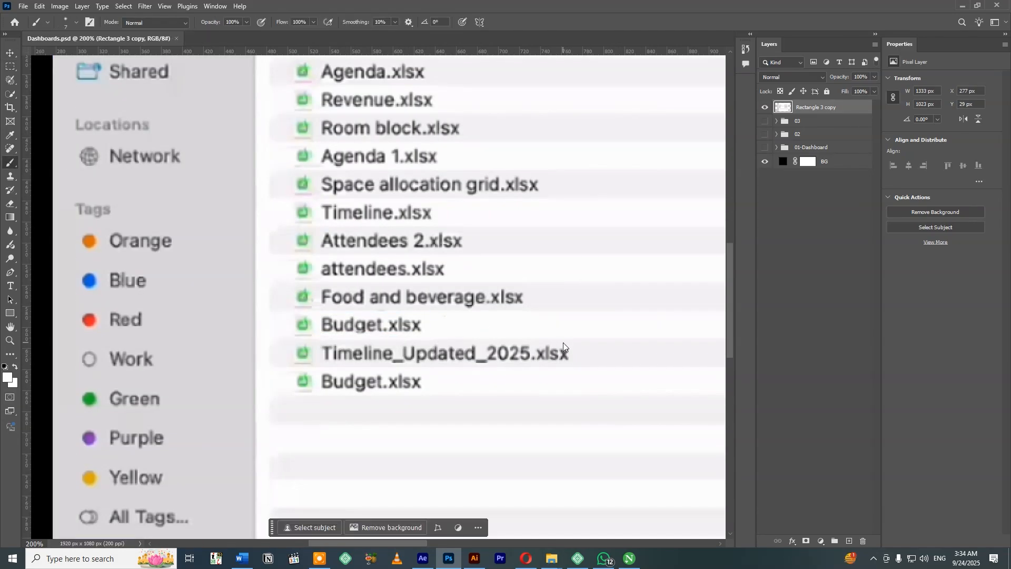
Put the finished file dialog layer in its own group, hide the group, and save the document.
scroll(564, 347, "down", 1)
scroll(574, 245, "down", 1)
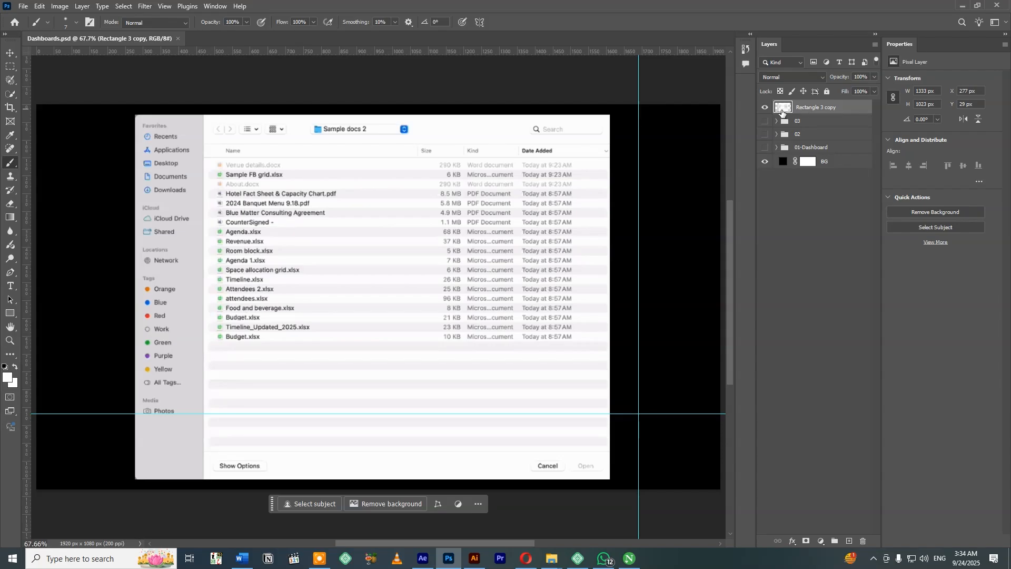
key("v")
key("ctrl+g")
left_click(764, 107)
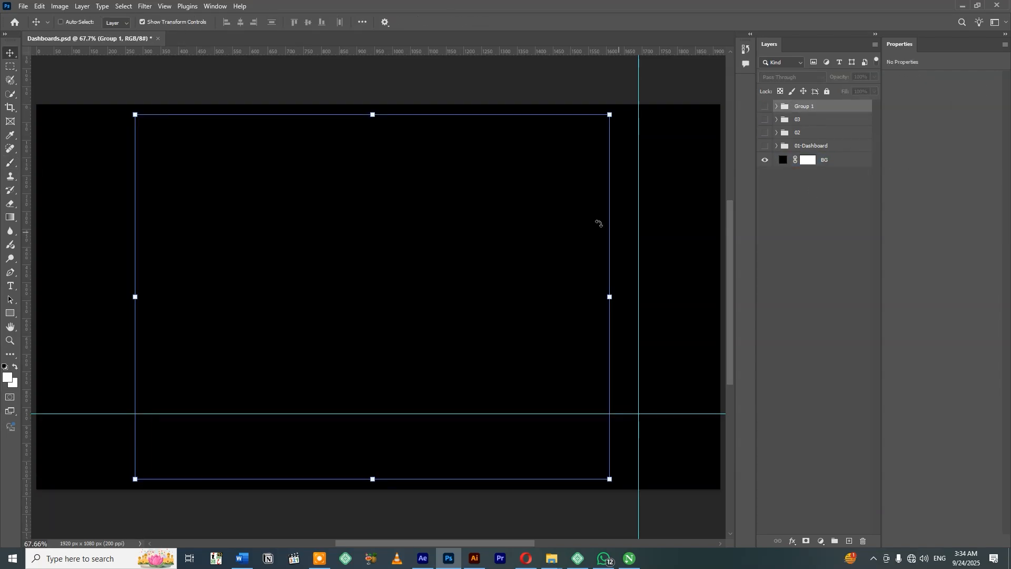
left_click(449, 87)
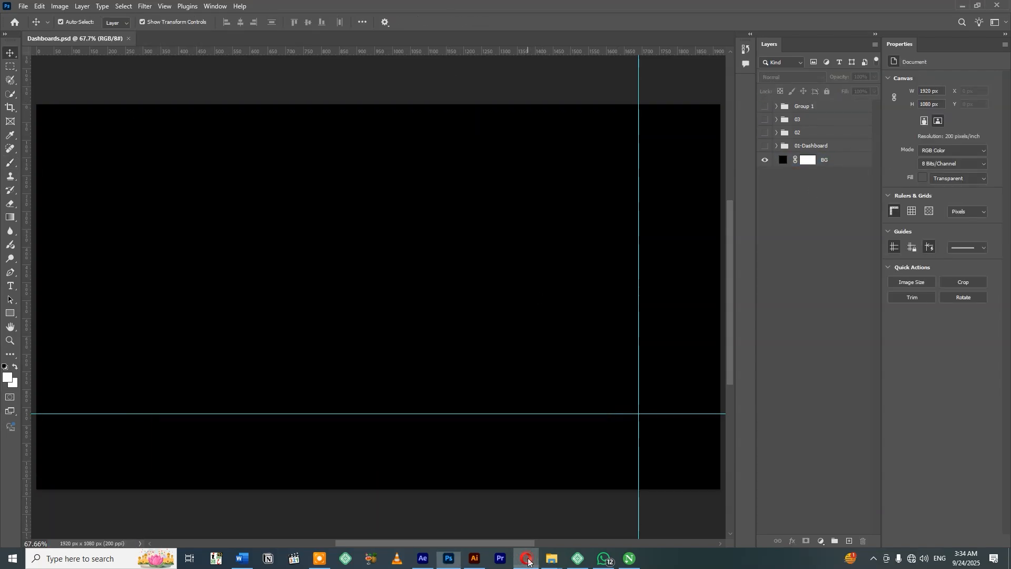
Copy the Add a Budget Source screenshot from Illustrator and paste it into the Photoshop document as a smart object.
left_click(471, 563)
left_click(523, 521)
left_click_drag(683, 325, 383, 314)
left_click_drag(651, 273, 423, 273)
left_click_drag(378, 179, 321, 211)
left_click(455, 279)
key("ctrl+c")
left_click(448, 559)
key("ctrl+v")
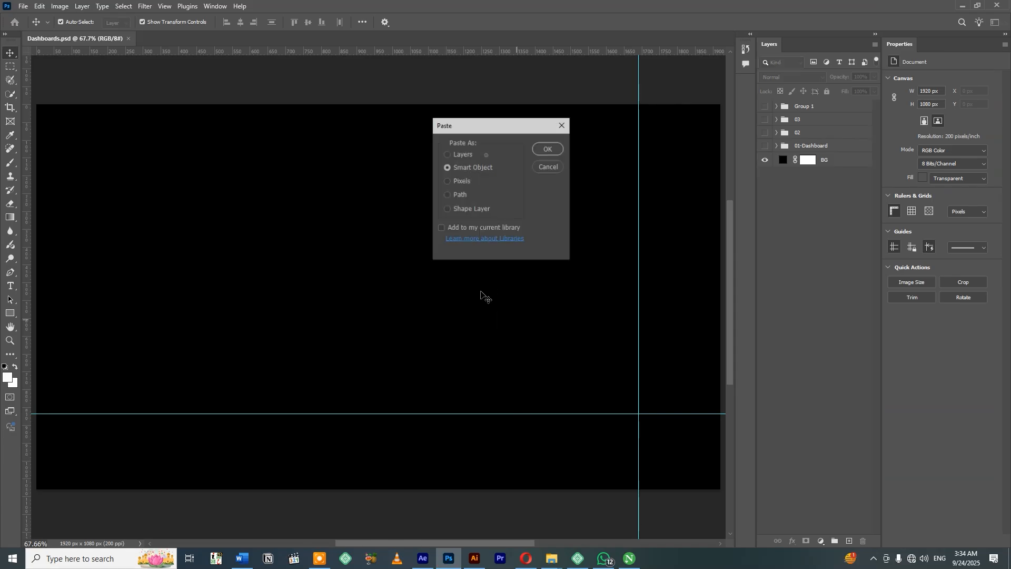
left_click(548, 150)
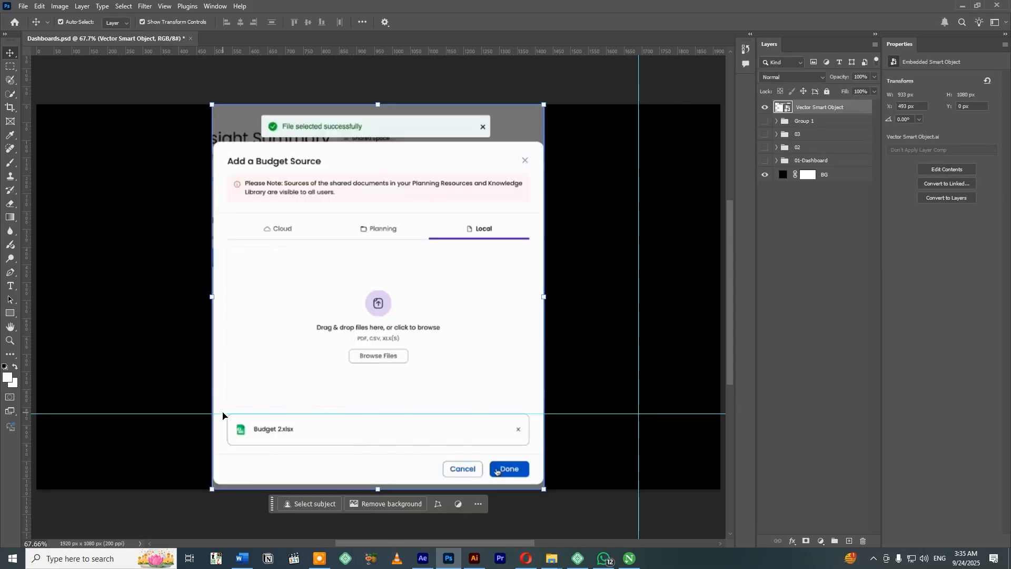
Copy the "File selected successfully" banner from the screenshot onto its own layer, name it "file uploaded", and hide it.
key("m")
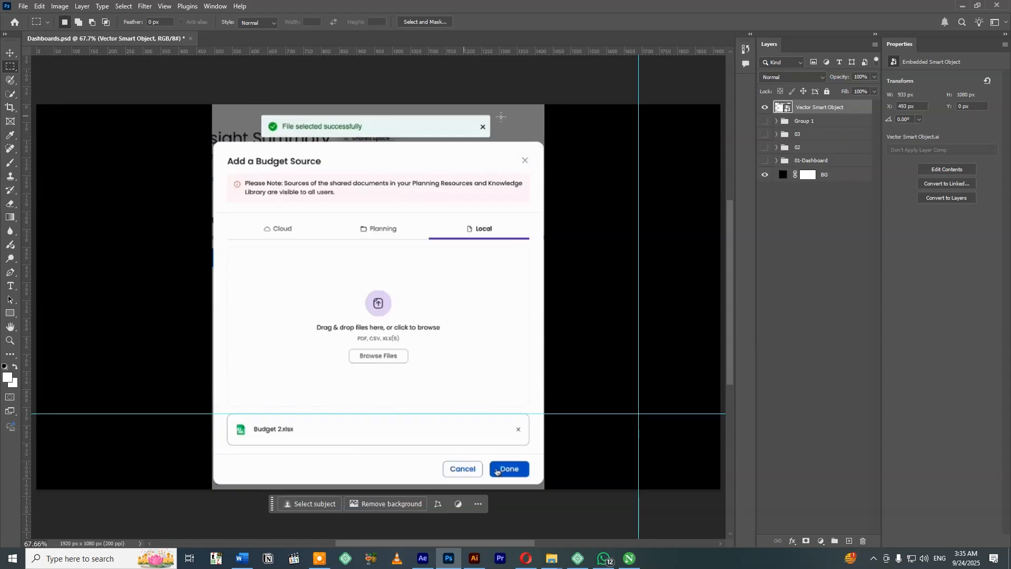
left_click_drag(262, 115, 492, 137)
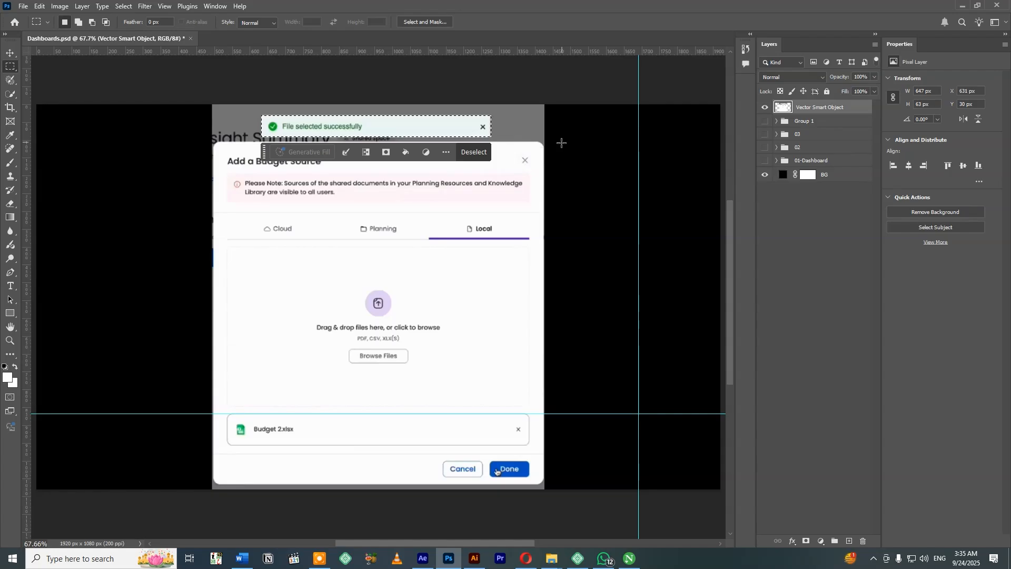
key("ctrl+j")
key("v")
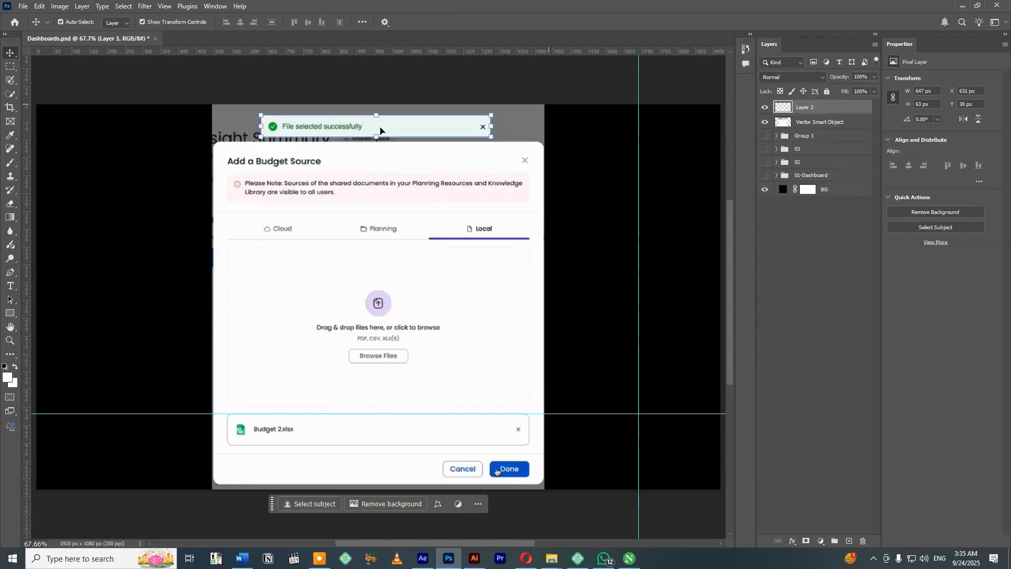
type("file uploaded")
key("Return")
left_click(764, 108)
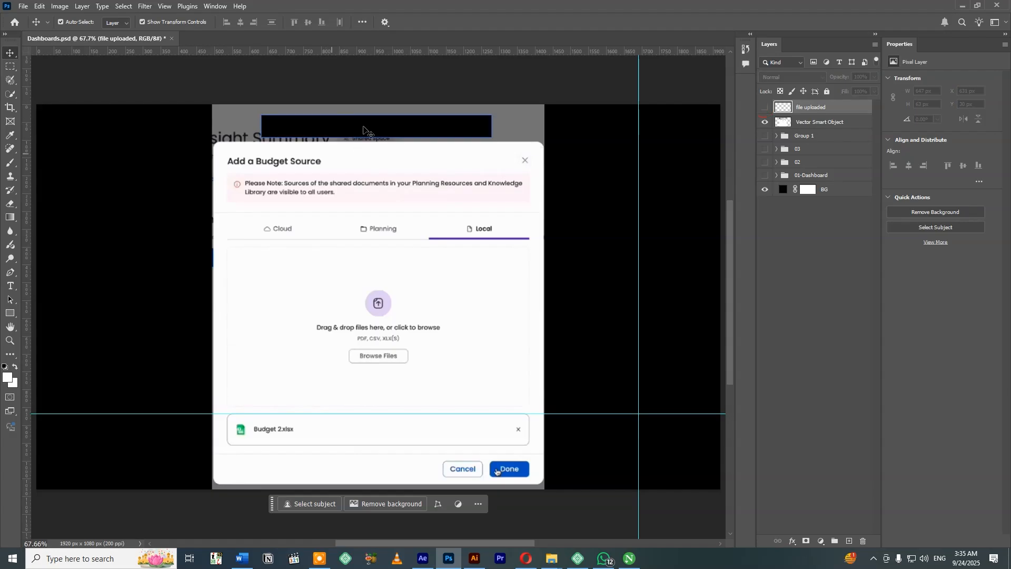
Delete the leftover background around the Add a Budget Source dialog, including the strips above, beside and below it.
left_click(821, 121)
key("m")
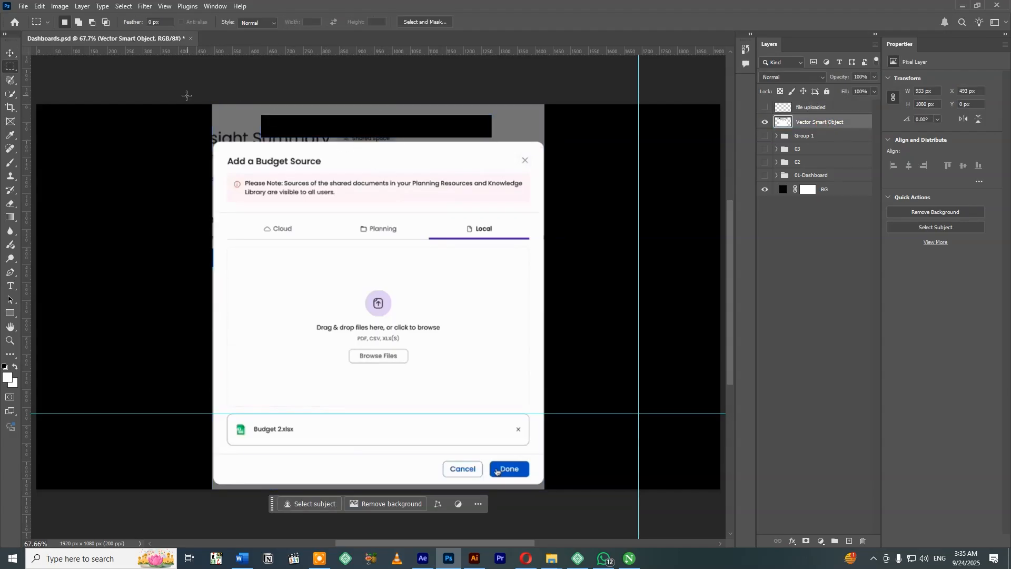
left_click_drag(191, 105, 603, 136)
key("Delete")
left_click_drag(176, 124, 214, 492)
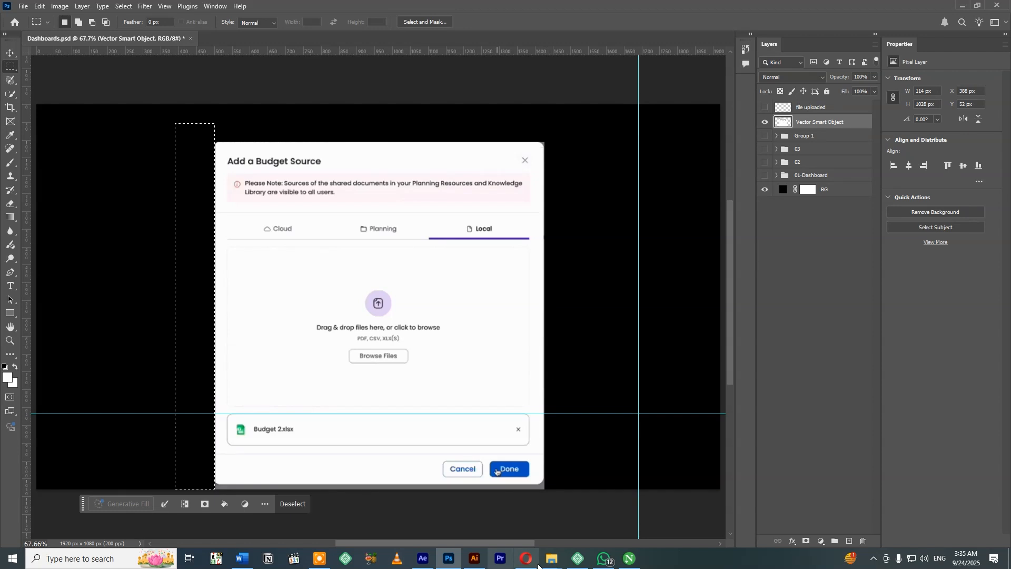
left_click_drag(558, 509, 185, 484)
key("Delete")
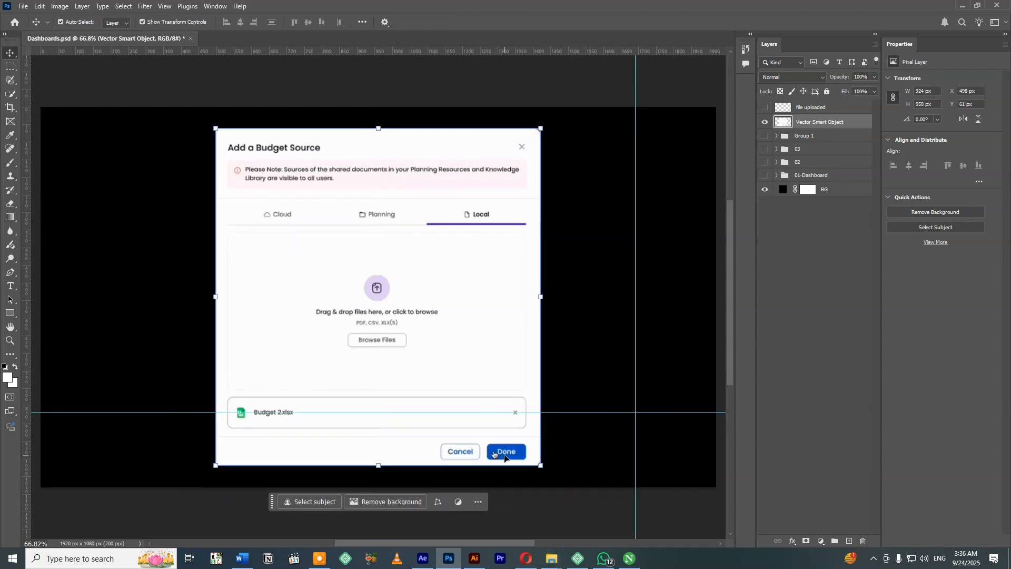
Paint out the captured hand pointer on the dialog's Done button with the sampled button blue.
key("ctrl+plus")
key("space")
left_click_drag(514, 460, 471, 311)
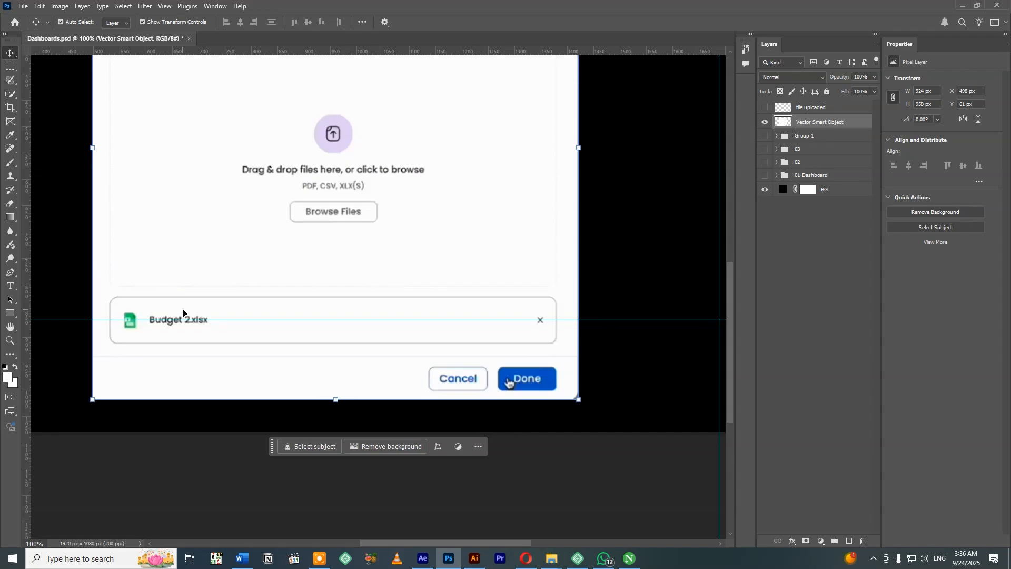
left_click(393, 407)
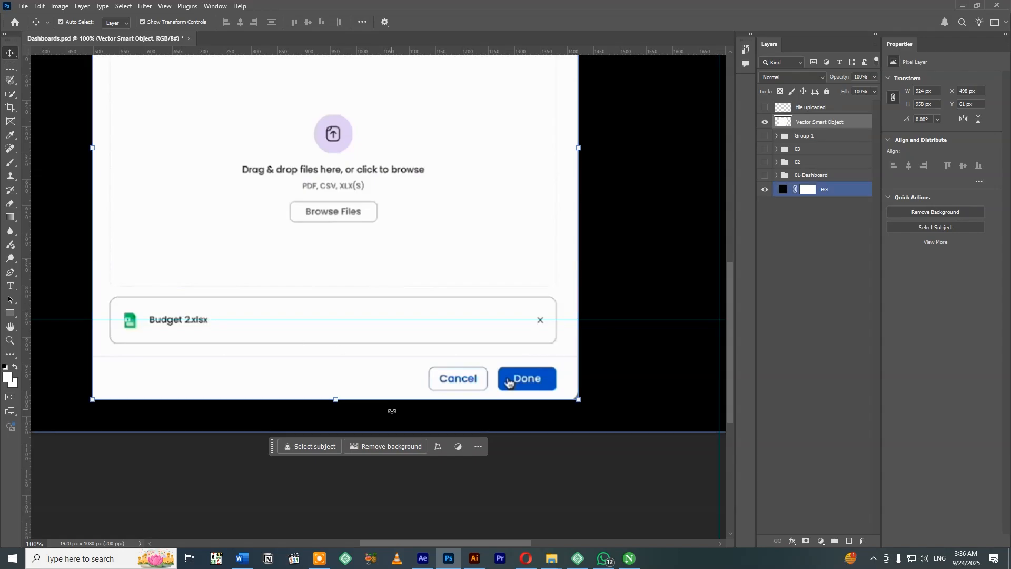
left_click(382, 433)
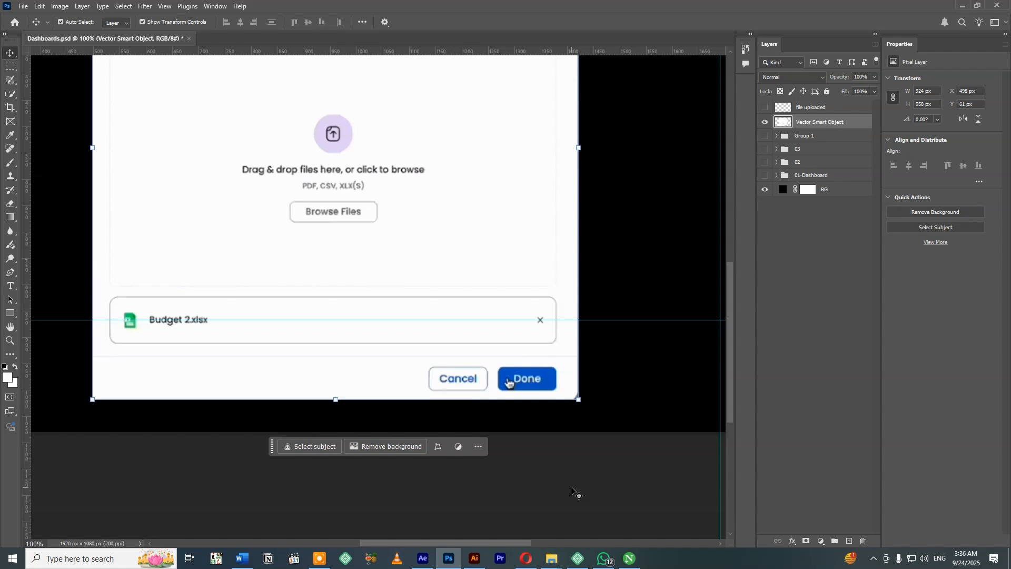
scroll(507, 381, "up", 2)
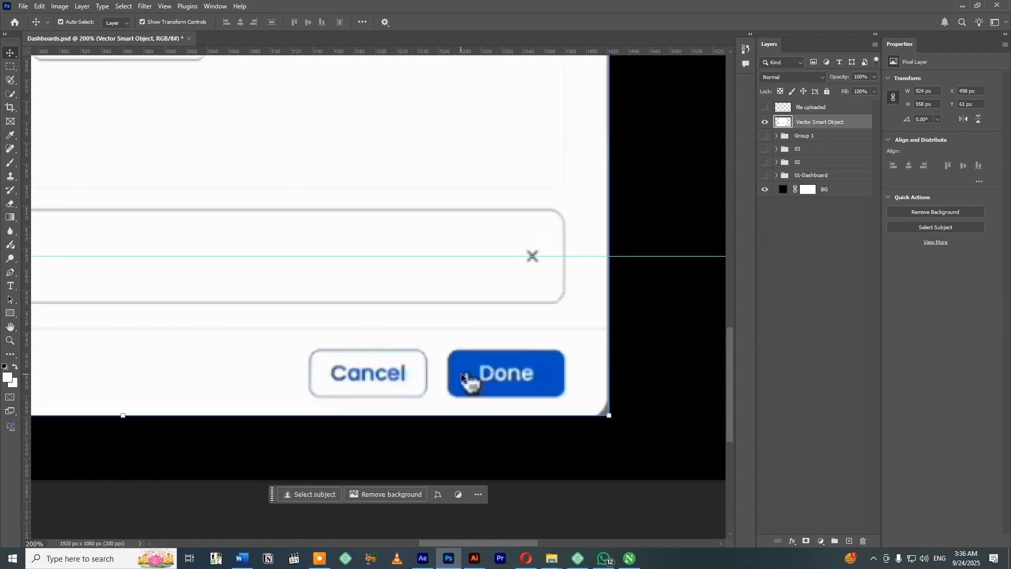
scroll(507, 381, "up", 1)
left_click_drag(487, 376, 393, 324)
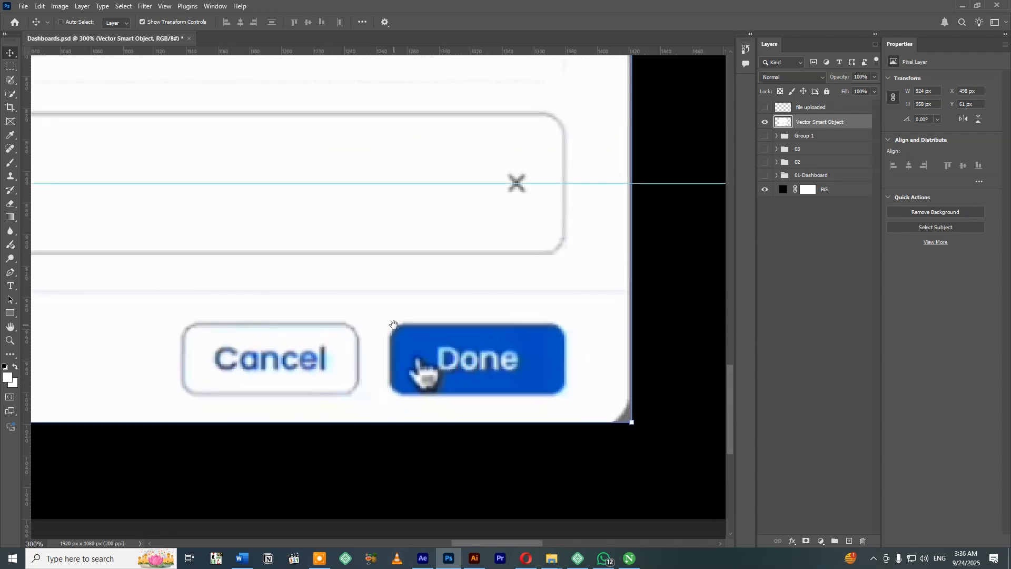
key("m")
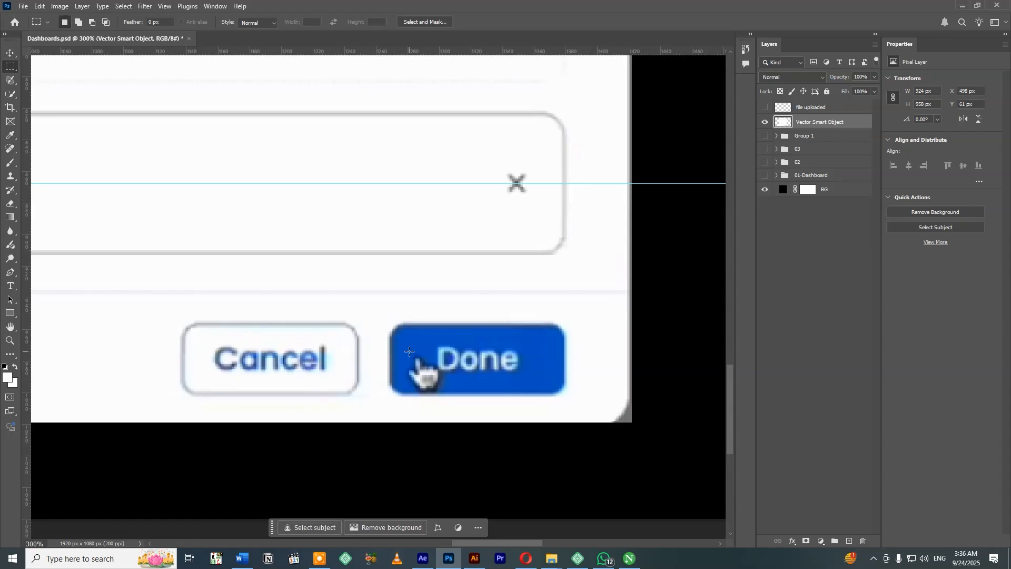
key("i")
key("v")
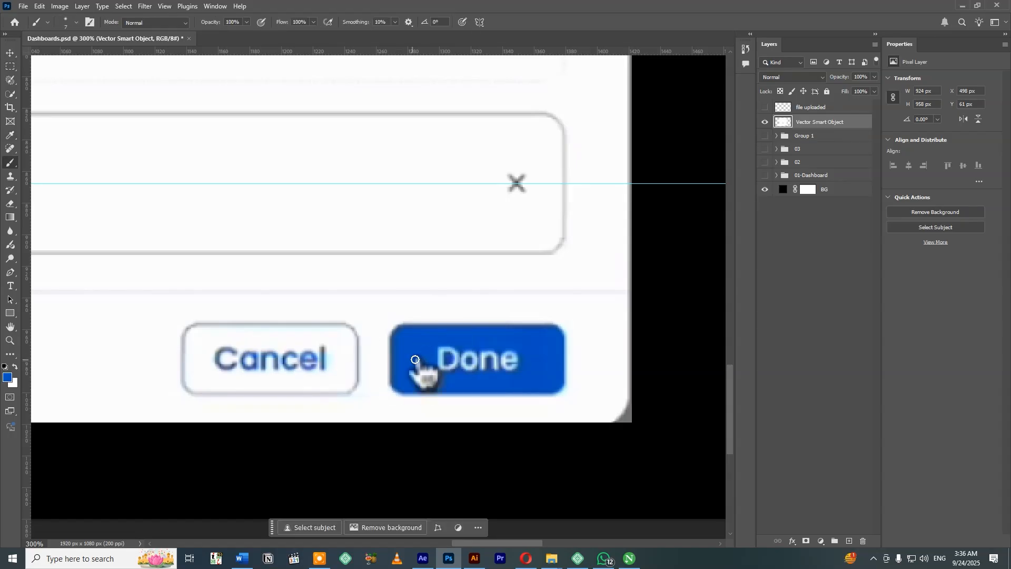
Move the Add a Budget Source dialog to about X 486 px and Y 47 px.
key("ctrl+0")
left_click(455, 380)
left_click_drag(454, 380, 449, 375)
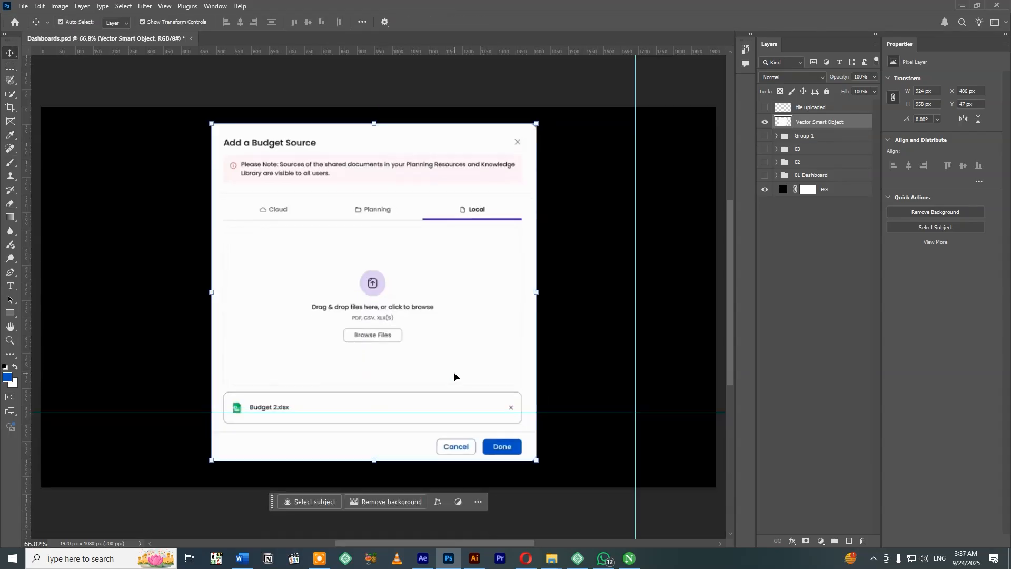
Show the "file uploaded" banner and trim the leftover sliver off its right end.
left_click(803, 108)
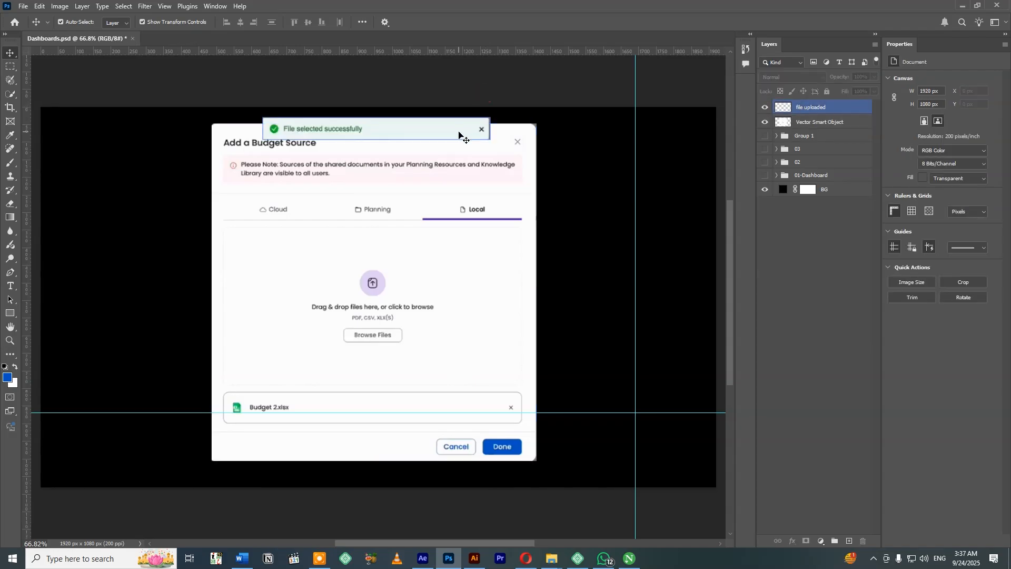
key("m")
left_click_drag(510, 109, 490, 146)
key("ctrl+d")
key("v")
key("m")
left_click_drag(542, 107, 487, 152)
key("Delete")
key("ctrl+d")
key("v")
Group the banner and Add a Budget Source dialog layers as 05, and rename the file dialog's group to 04.
left_click(825, 124, "shift")
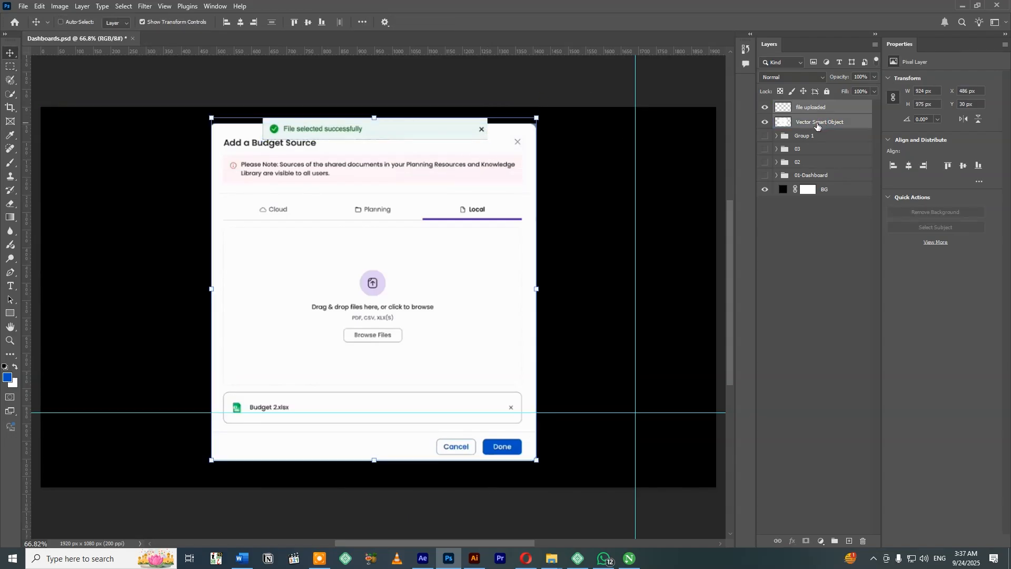
key("ctrl+g")
double_click(811, 120)
type("04")
double_click(806, 106)
type("05")
key("Return")
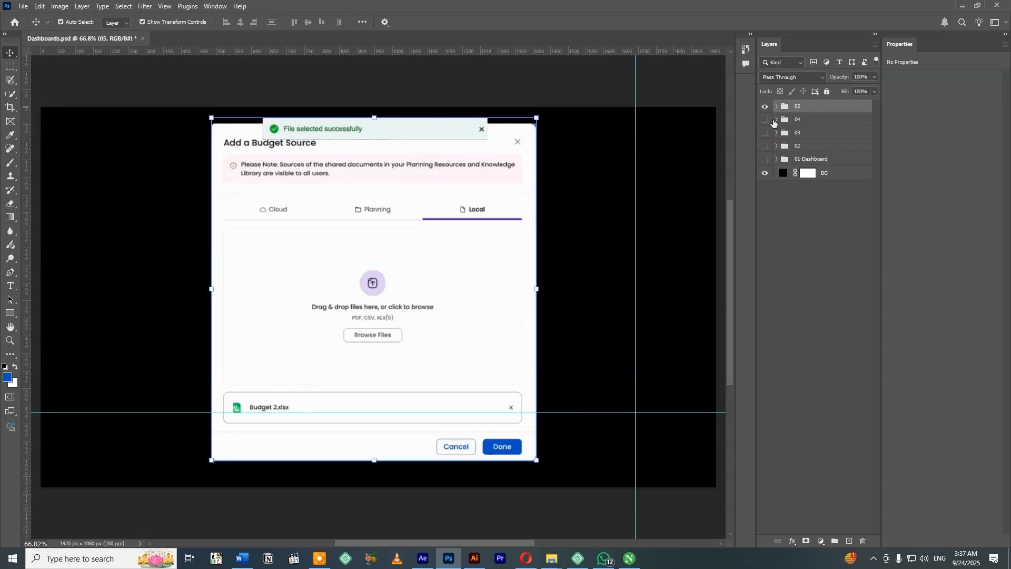
left_click(583, 82)
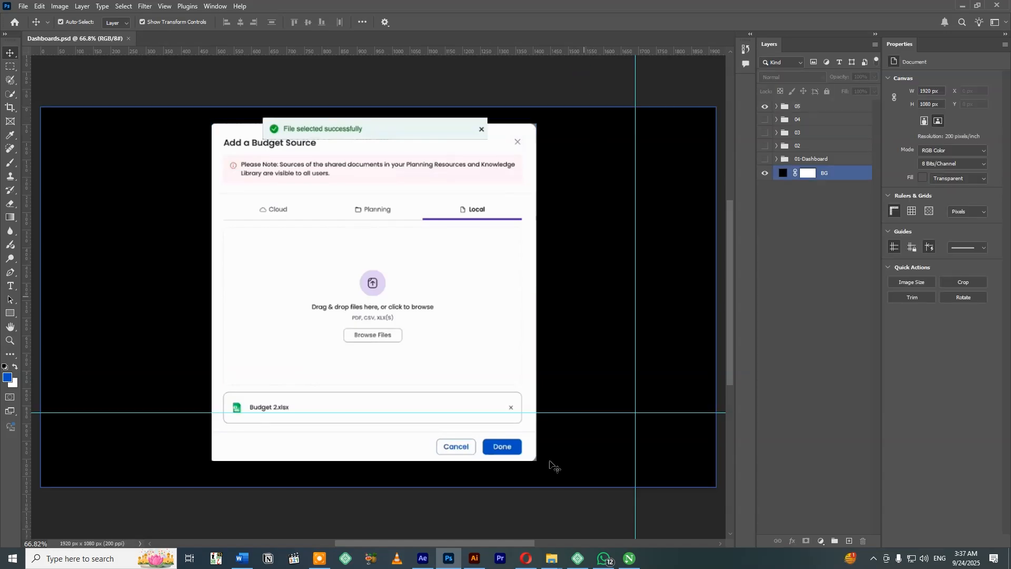
Switch to Illustrator, locate the Budget Insight Summary screenshot in its Generating state, and select it for copying.
left_click(473, 558)
left_click_drag(567, 281, 550, 279)
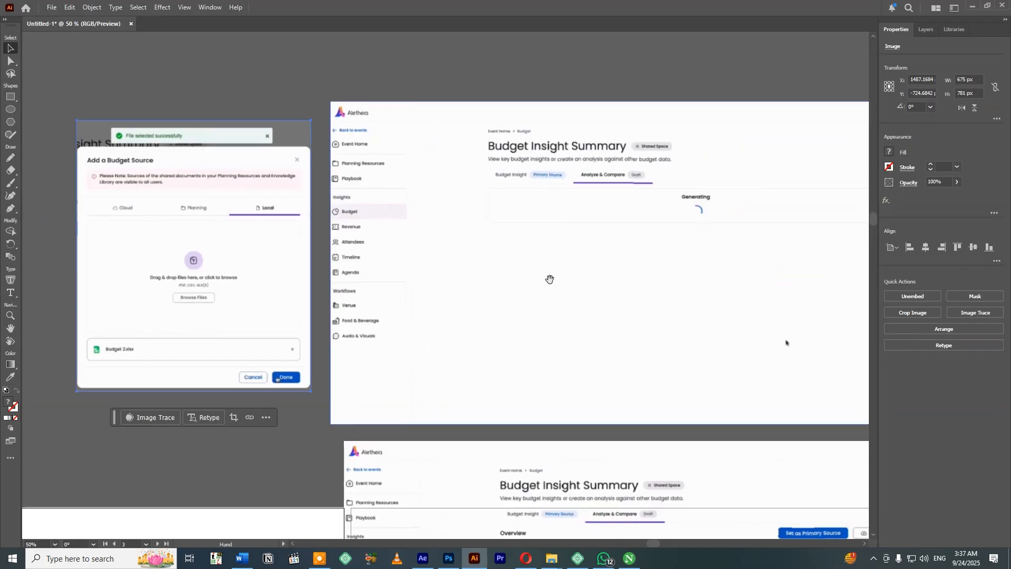
left_click_drag(690, 316, 574, 210)
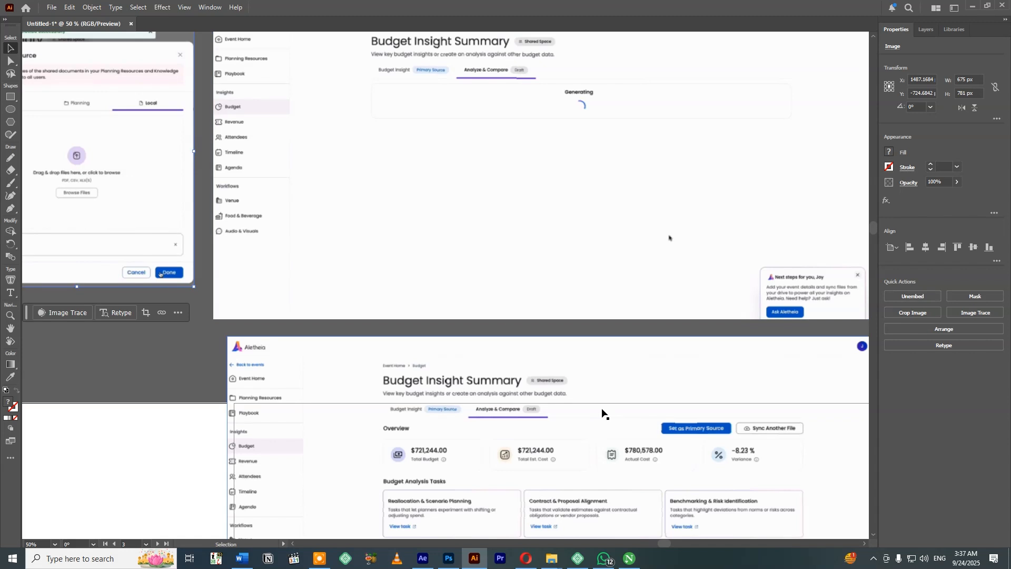
key("ctrl+0")
key("ctrl+minus")
key("ctrl+minus")
mouse_move(667, 467)
left_mouse_down()
mouse_move(567, 295)
mouse_move(424, 196)
mouse_move(665, 379)
left_mouse_up()
mouse_move(316, 248)
left_mouse_down()
mouse_move(693, 256)
mouse_move(757, 276)
left_mouse_up()
left_click_drag(293, 267, 480, 288)
left_click_drag(663, 296, 248, 266)
left_click_drag(652, 278, 265, 267)
left_click_drag(684, 269, 226, 246)
left_click_drag(553, 252, 356, 149)
left_click_drag(449, 357, 628, 369)
left_click_drag(452, 233, 452, 318)
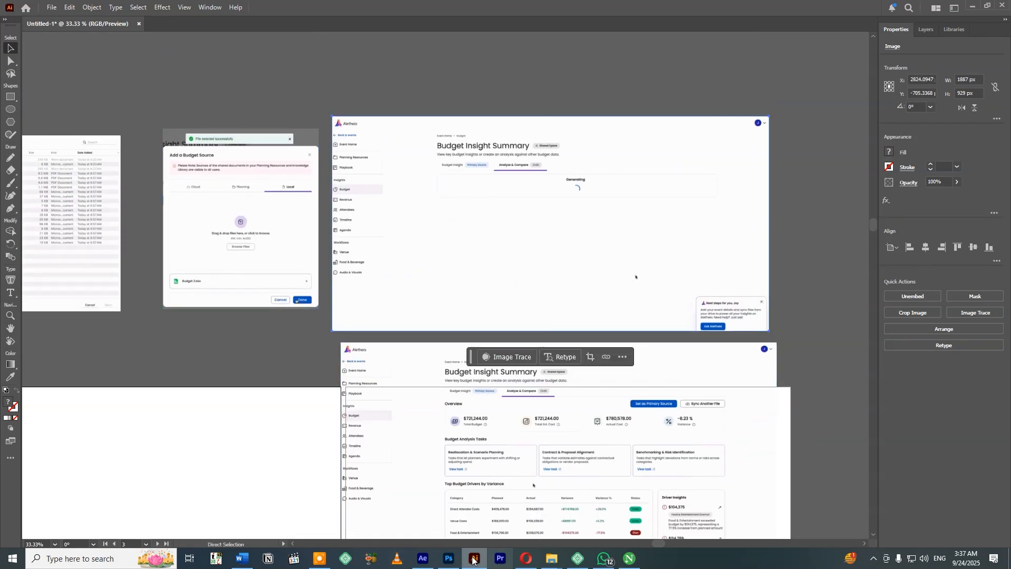
Switch to Photoshop, hide group 05, and paste the Budget Insight Summary screenshot as a smart object.
left_click(448, 558)
left_click(764, 106)
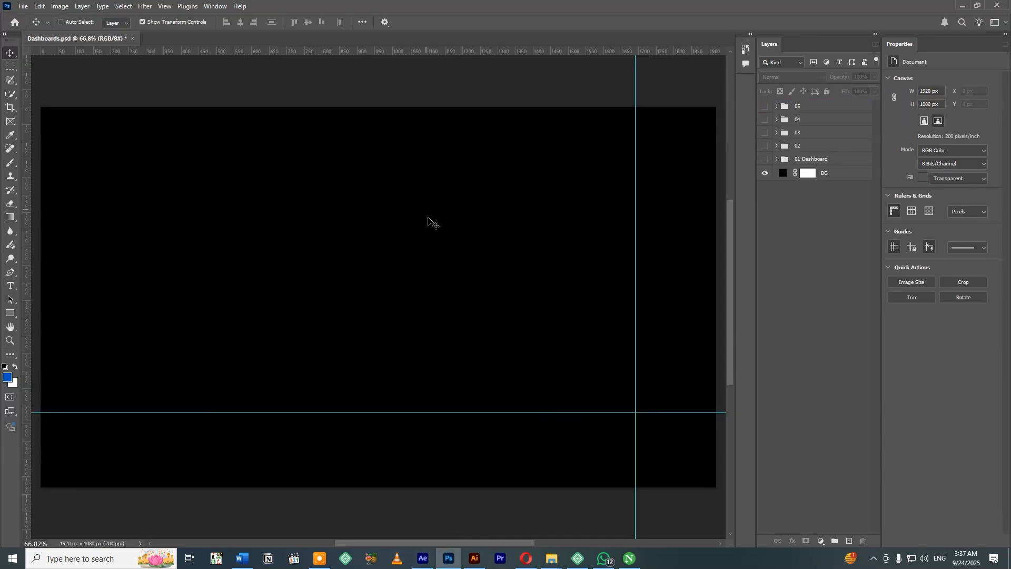
key("ctrl+v")
key("Return")
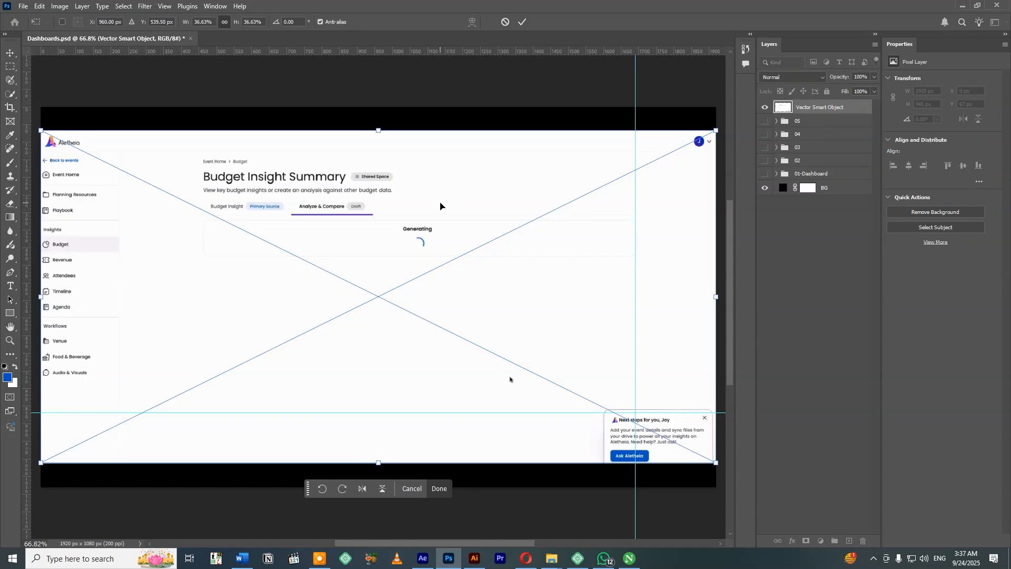
Commit the pasted screenshot at the full canvas width and hide the guides.
key("ctrl+semicolon")
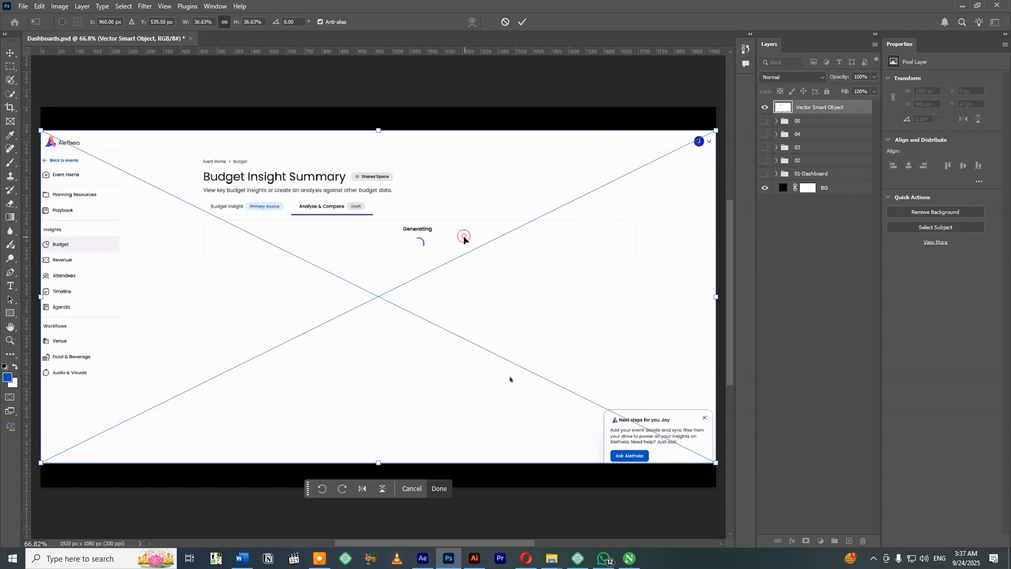
key("Return")
left_click_drag(242, 199, 320, 199)
left_click(540, 210)
left_click_drag(560, 231, 541, 235)
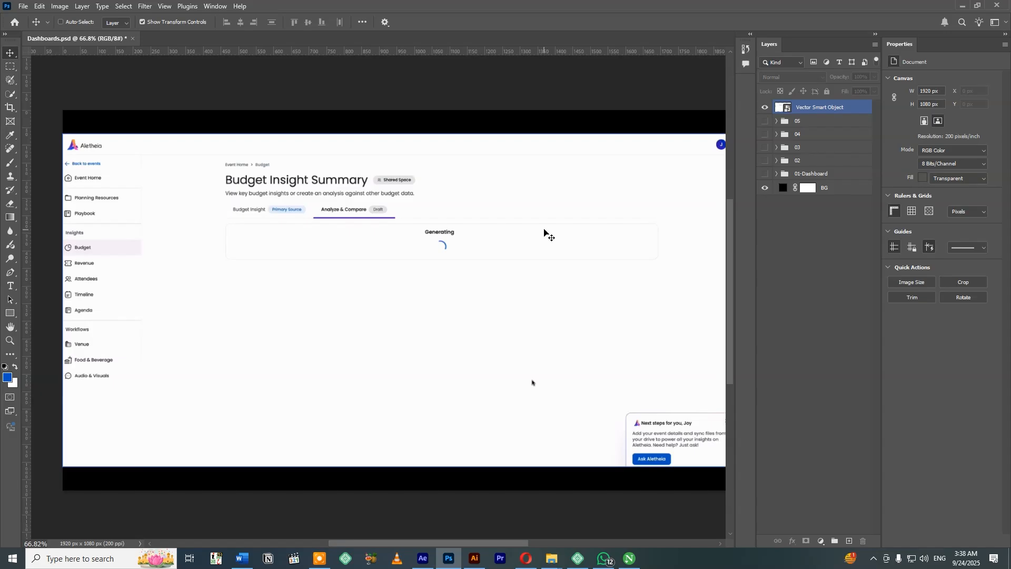
key("ctrl+minus")
key("ctrl+0")
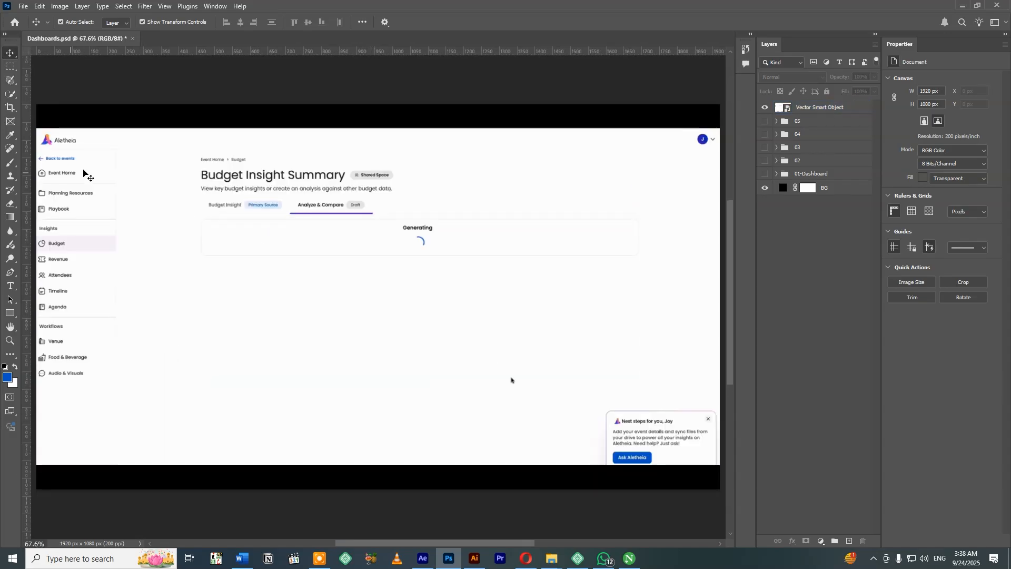
Rasterize the placed Budget Insight Summary screenshot layer.
left_click(81, 167)
key("b")
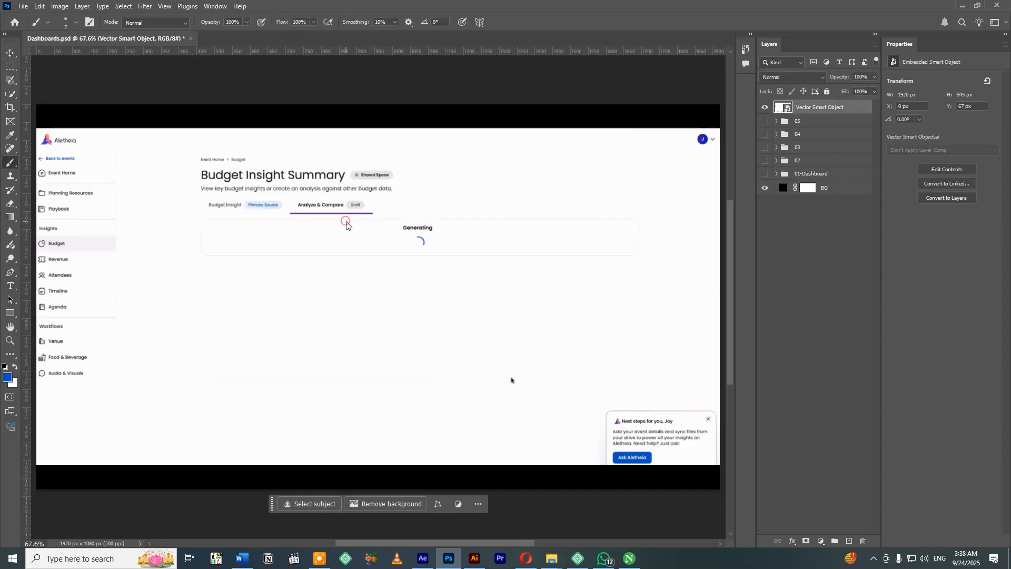
left_click(347, 223)
key("Return")
Move the sidebar about 226 px right, closer to the main content, using a selection about 231 px wide.
key("m")
left_click_drag(39, 124, 118, 472)
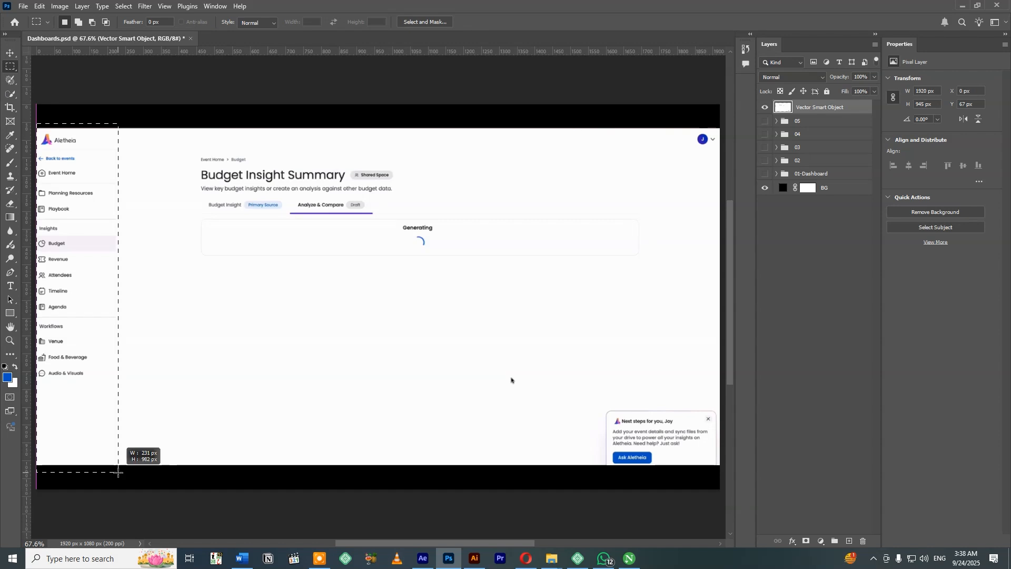
key("v")
left_click_drag(80, 391, 160, 391)
key("ctrl+d")
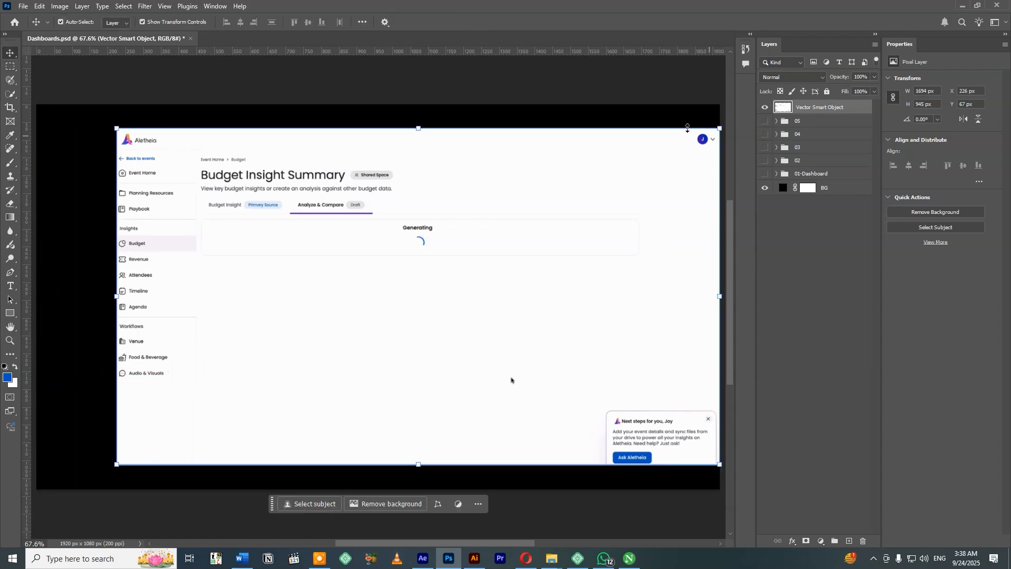
Move the profile avatar from the header's right end toward its middle and sample the page's white as the foreground colour.
key("m")
left_click_drag(695, 131, 447, 146)
key("ctrl+t")
key("Return")
key("b")
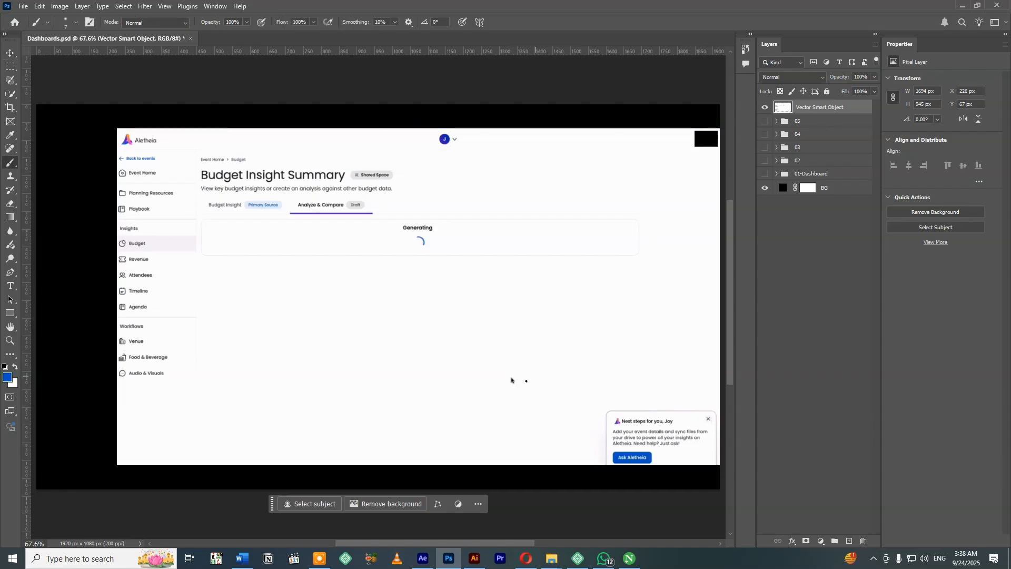
left_click(531, 376, "alt")
key("v")
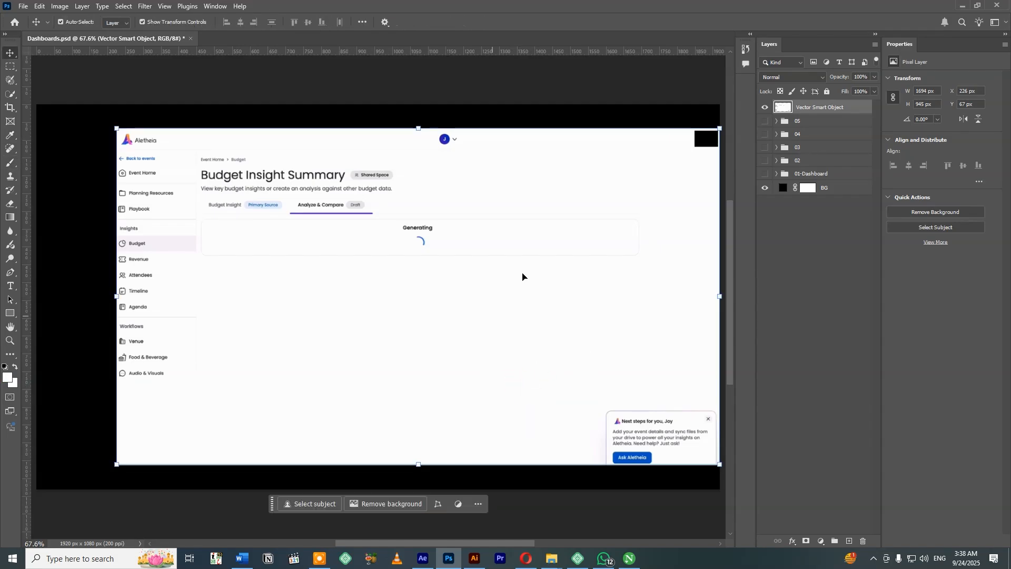
Move the Generating label and spinner left within their box using a rectangular selection.
left_click_drag(535, 117, 477, 317)
key("ctrl+z")
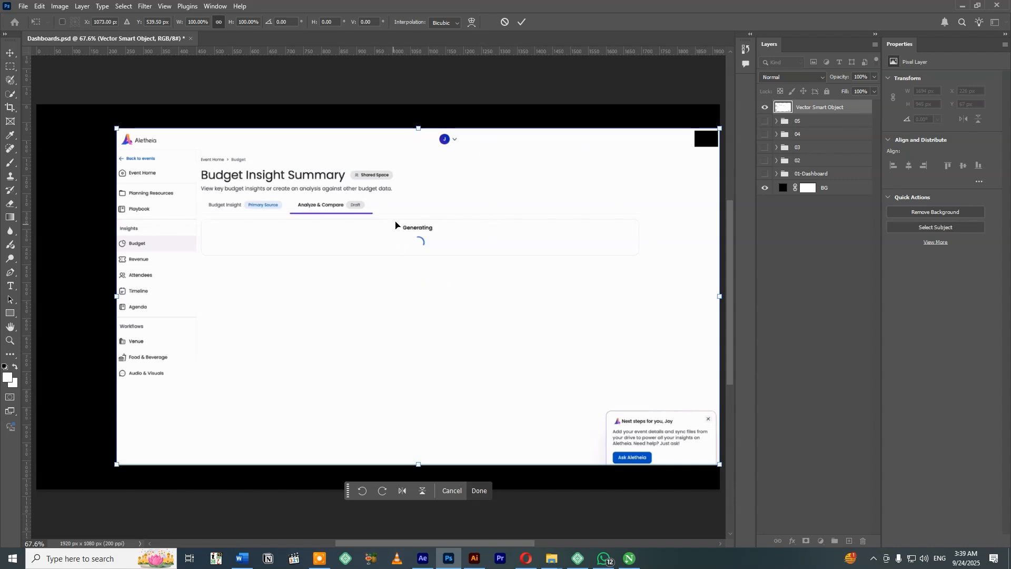
left_click(10, 67)
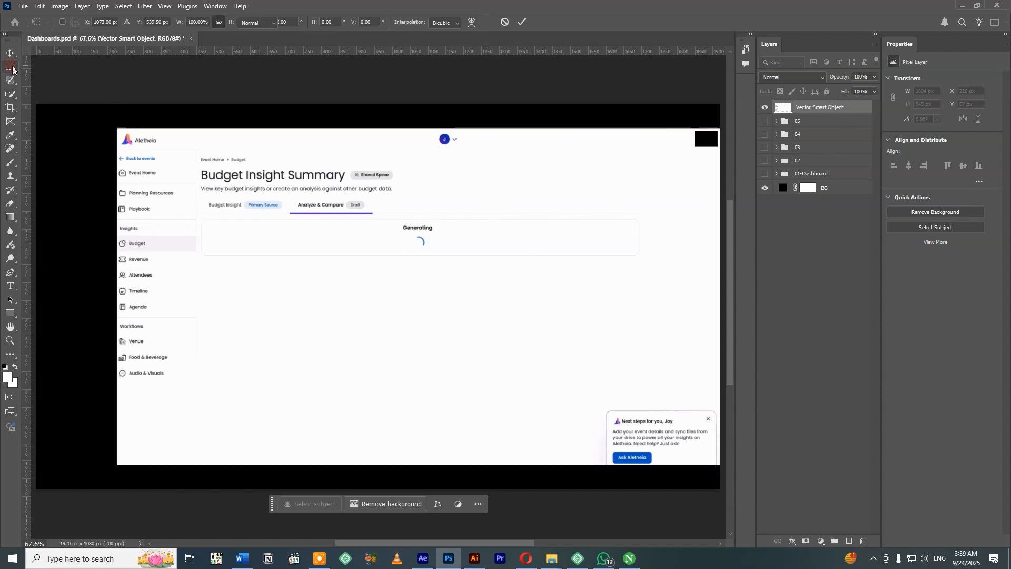
left_click_drag(396, 221, 295, 235)
key("v")
key("ctrl+d")
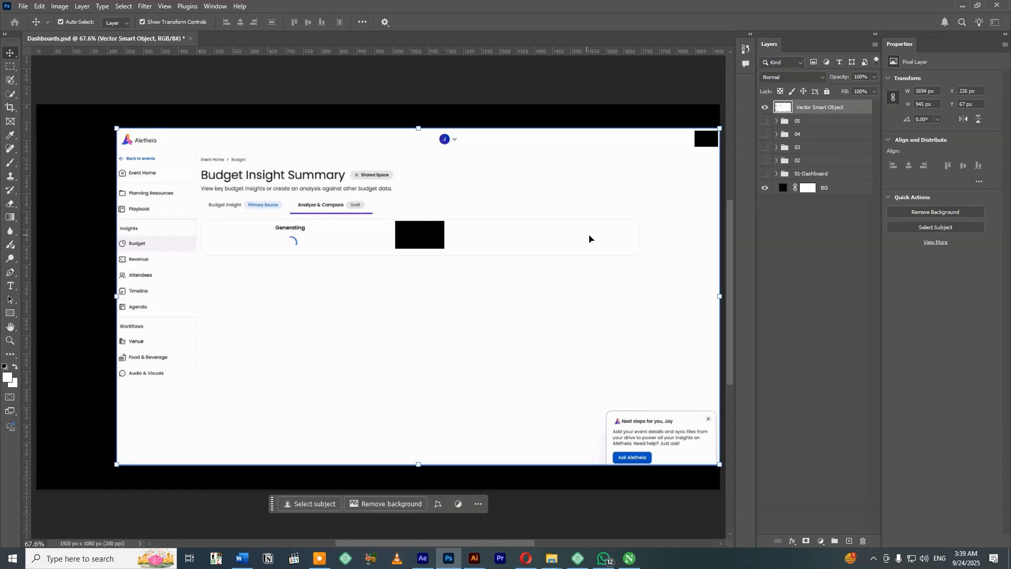
Try to shorten the Generating box by selecting its right half for moving.
key("m")
left_click_drag(644, 216, 397, 248)
key("v")
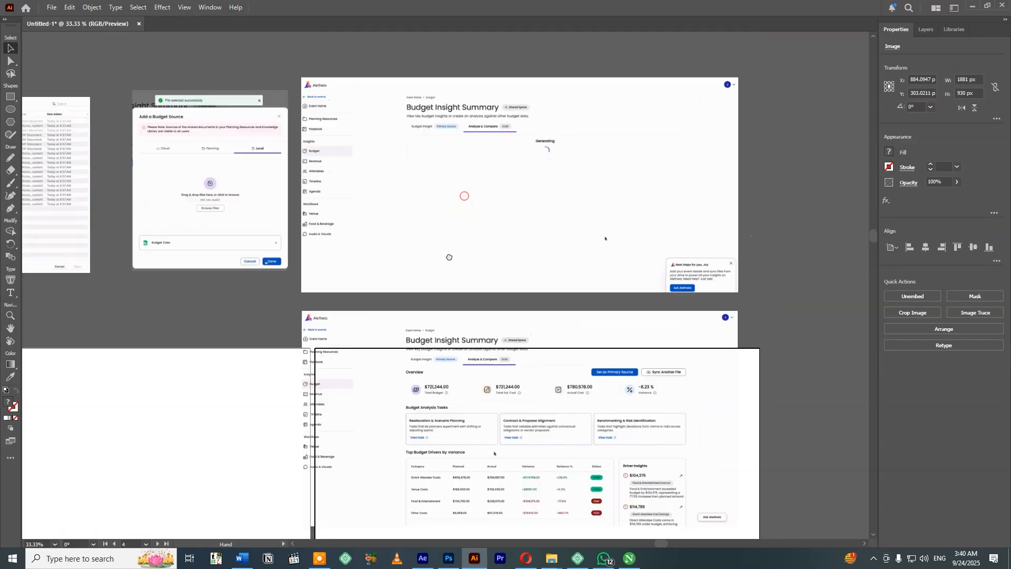
Copy the Generating version of the Budget Insight Summary screenshot in Illustrator and place it in Photoshop as a full-width smart object.
left_click_drag(449, 198, 449, 196)
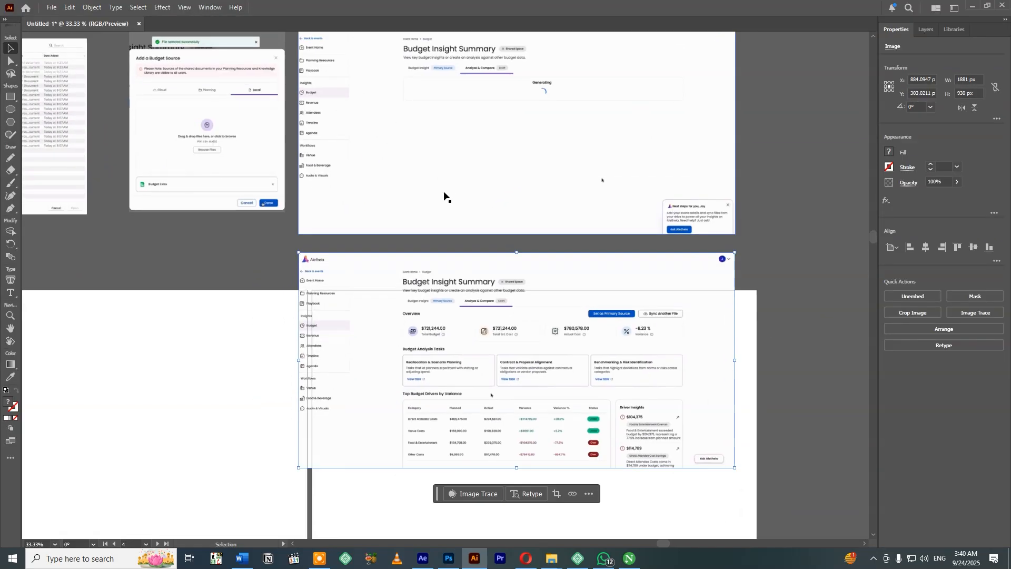
left_click(379, 170)
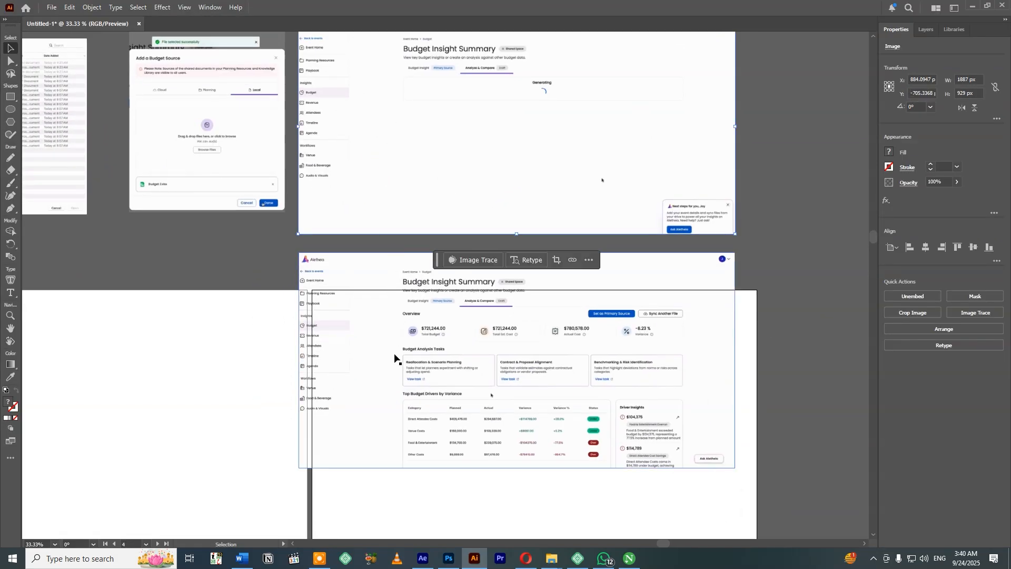
left_click(411, 370)
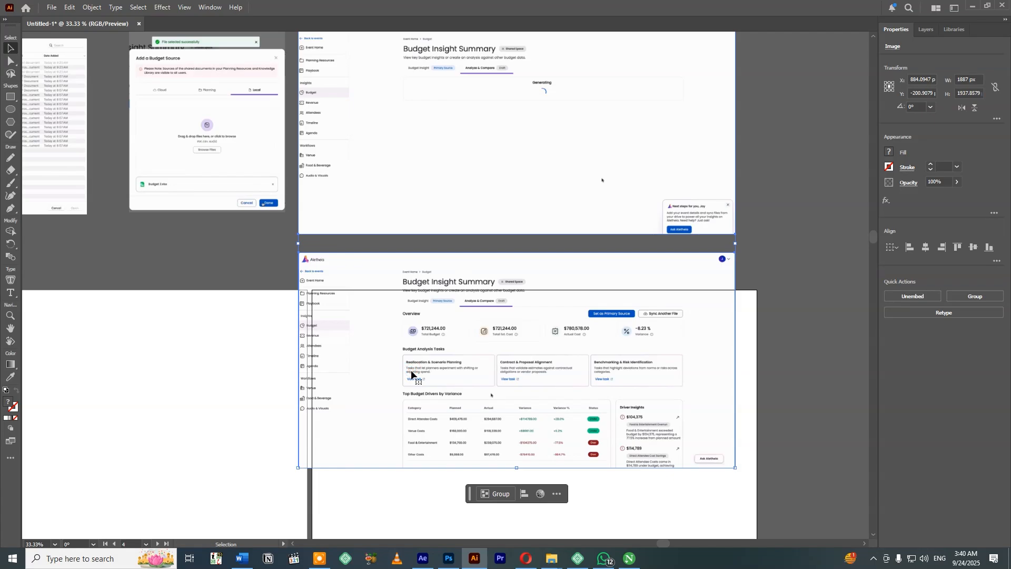
left_click(257, 245)
left_click(461, 175)
key("ctrl+c")
left_click(449, 558)
key("ctrl+v")
key("Return")
key("Return")
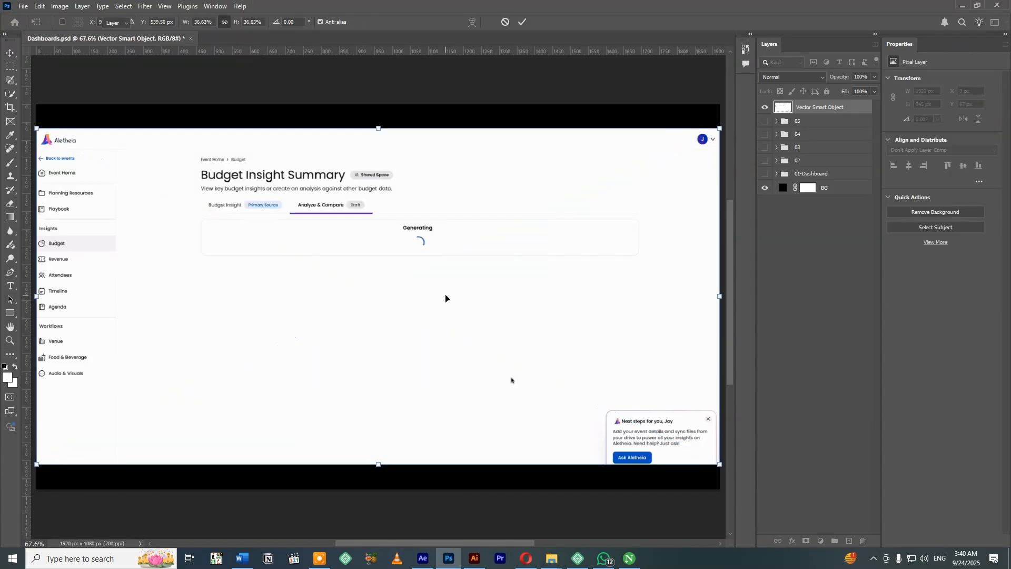
Switch to Illustrator and back to Photoshop to bring in the Overview version of the Budget Insight Summary as a full-width smart object.
key("alt+Tab")
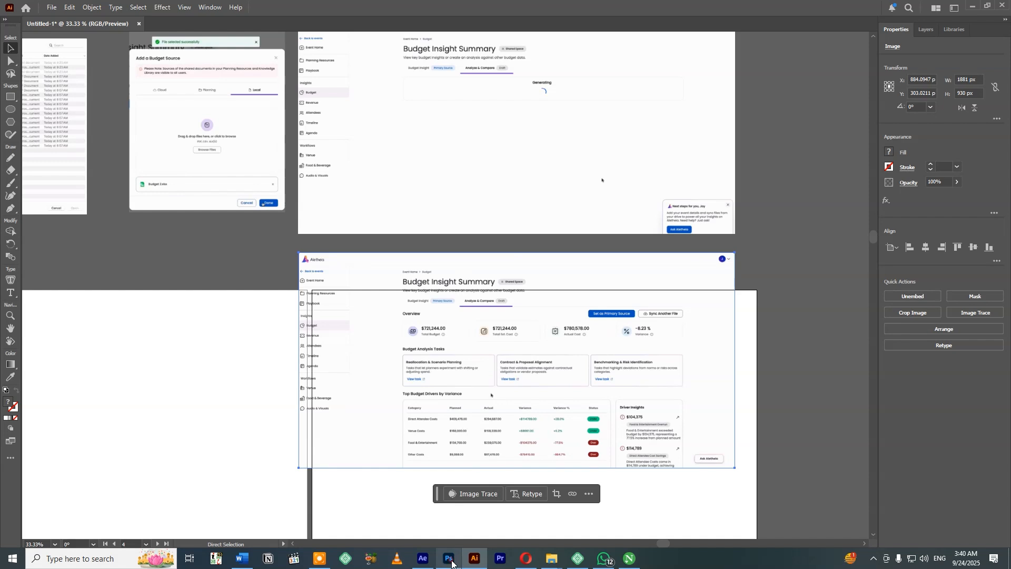
key("alt+Tab")
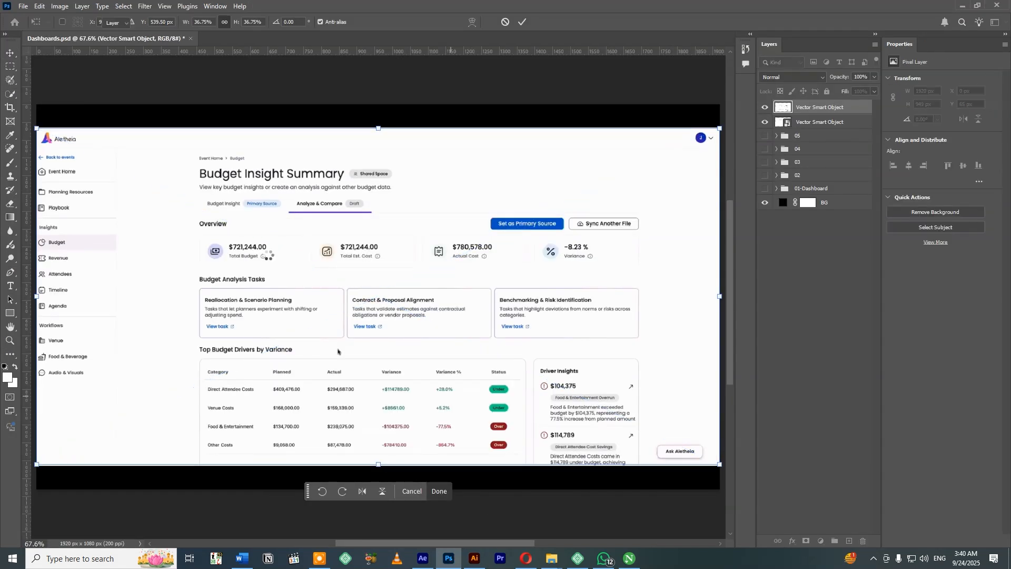
key("Return")
Align the Overview screenshot over the Generating one at 75% opacity by nudging it 2 px right and 3 px down, and restore full opacity.
left_click(873, 77)
left_click_drag(872, 89, 861, 89)
left_click_drag(232, 90, 437, 114)
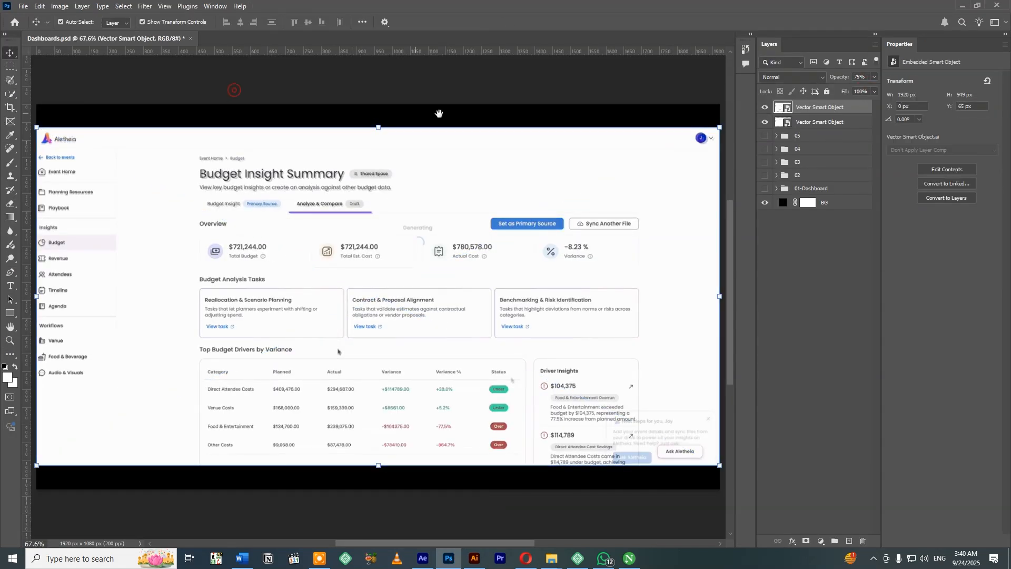
key("Down")
key("Down")
key("Down")
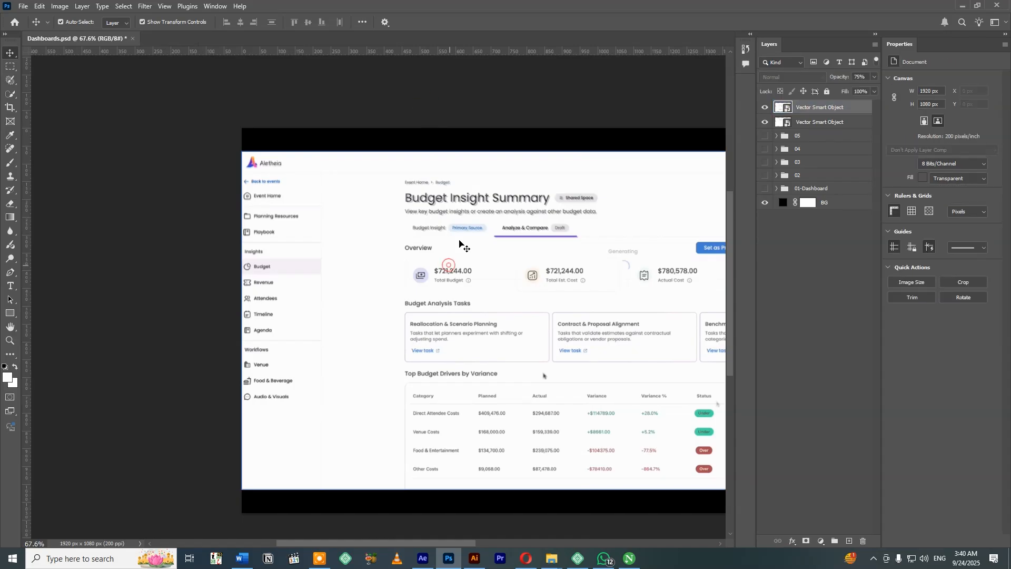
key("Right")
key("Right")
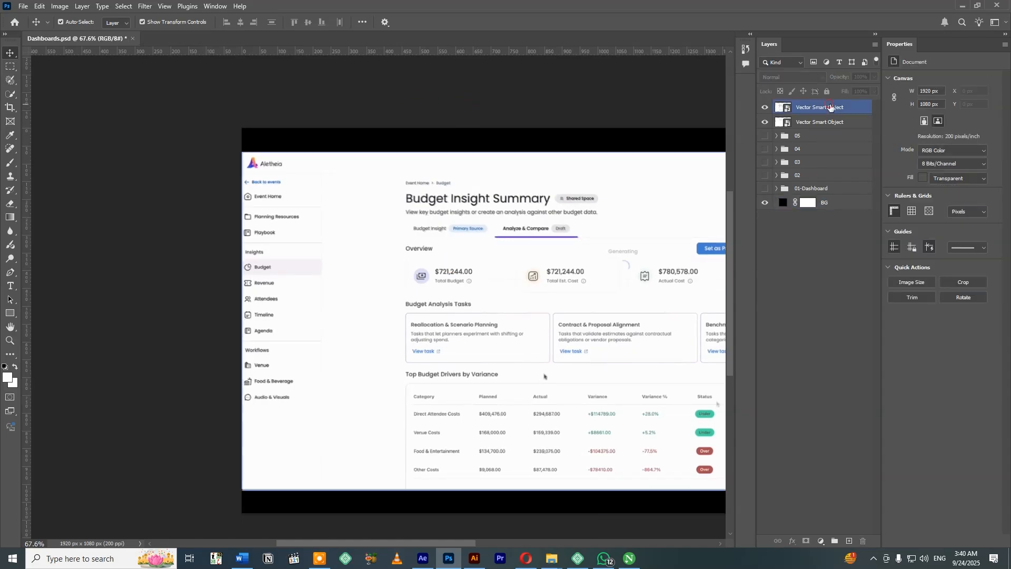
left_click(550, 125)
left_click_drag(560, 124, 382, 114)
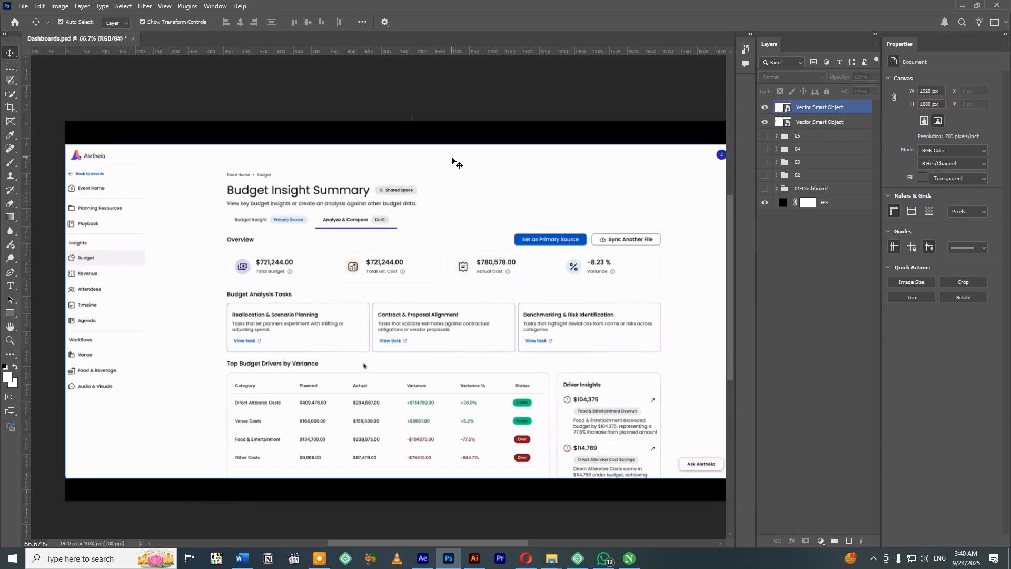
Rasterize both Budget Insight Summary screenshot layers.
key("ctrl+minus")
left_click(360, 304)
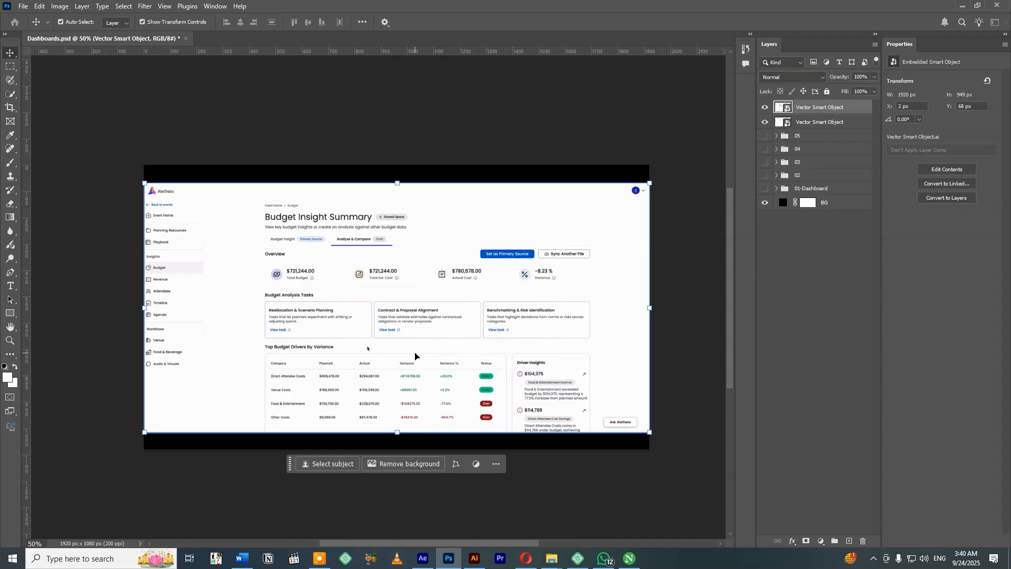
key("b")
left_click(378, 358)
key("Return")
left_click(811, 122)
left_click(451, 314)
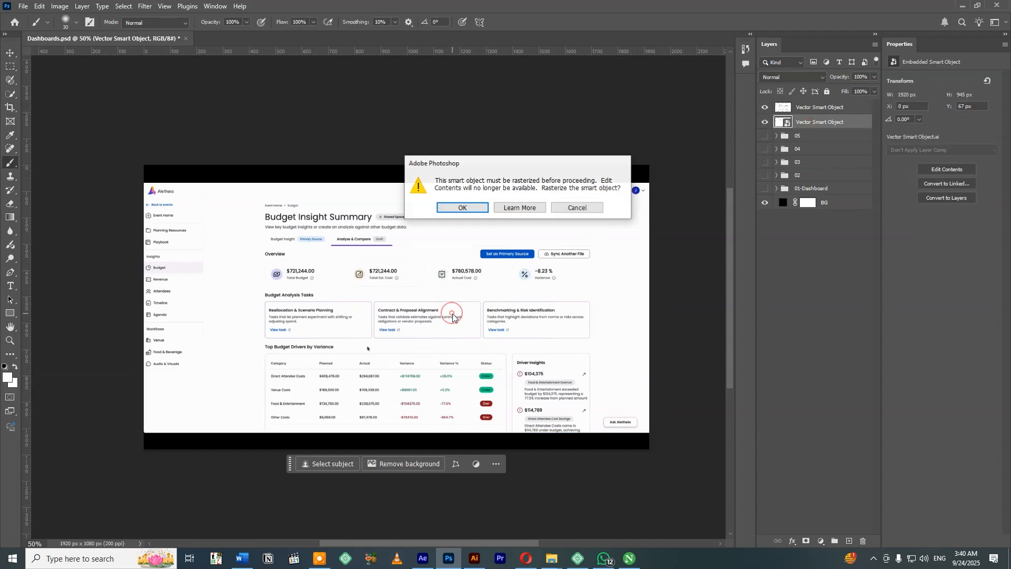
key("Return")
key("v")
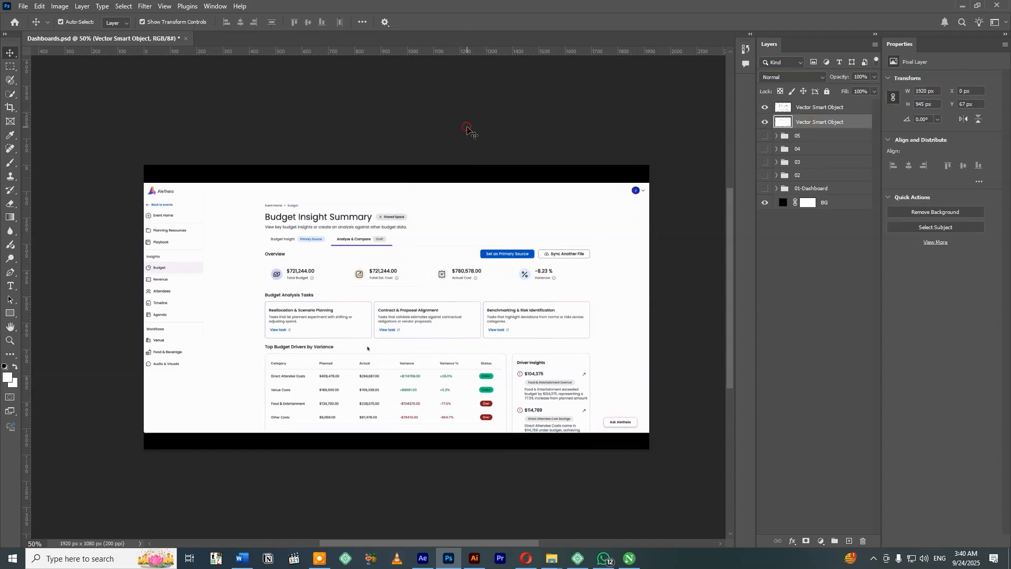
Compare the alignment of the two Budget Insight Summary screenshots by toggling the Overview layer's visibility.
left_click(466, 127)
left_click(485, 311)
left_click(806, 121, "shift")
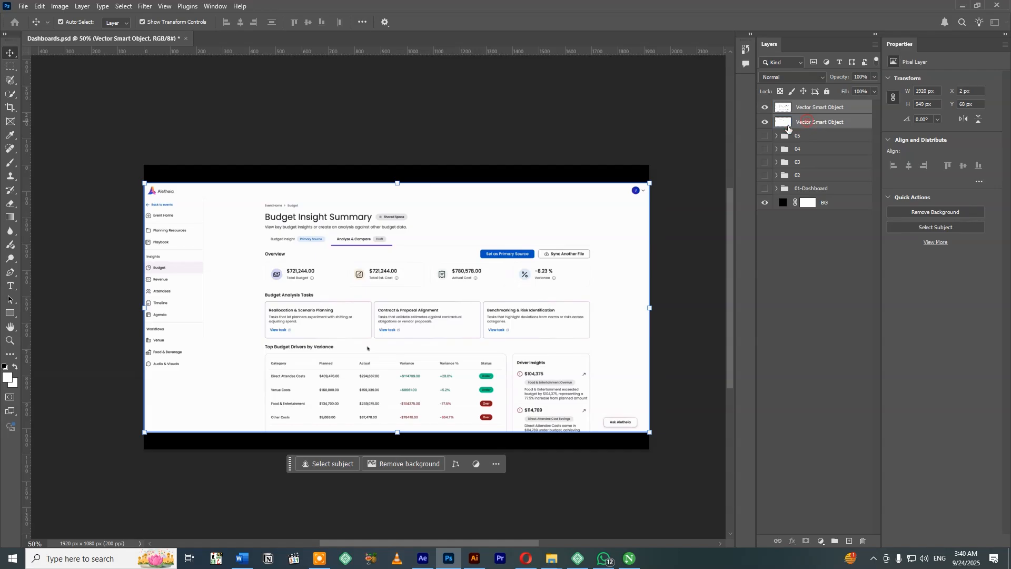
left_click(763, 108)
left_click(321, 351)
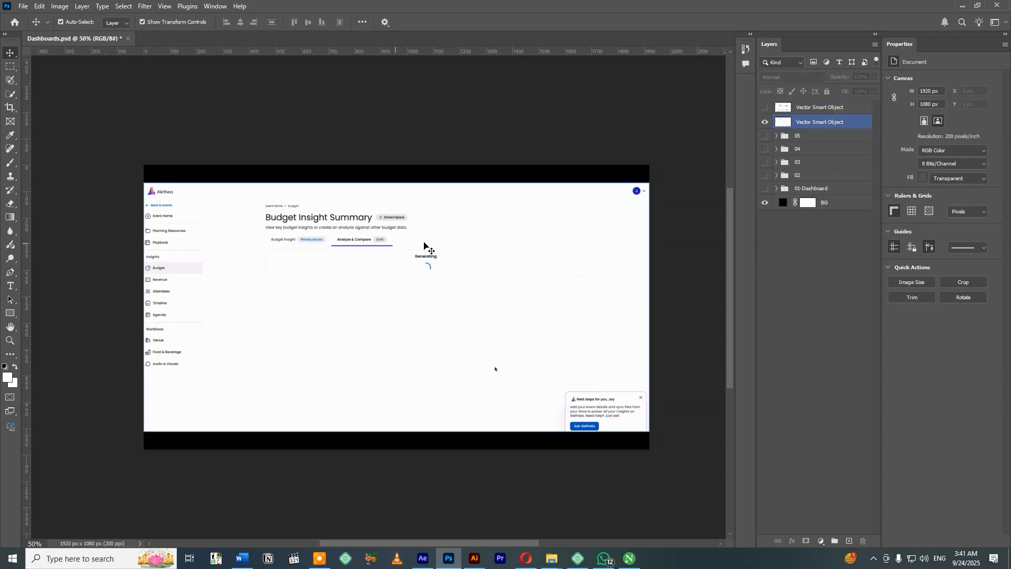
left_click(764, 108)
left_click(575, 378)
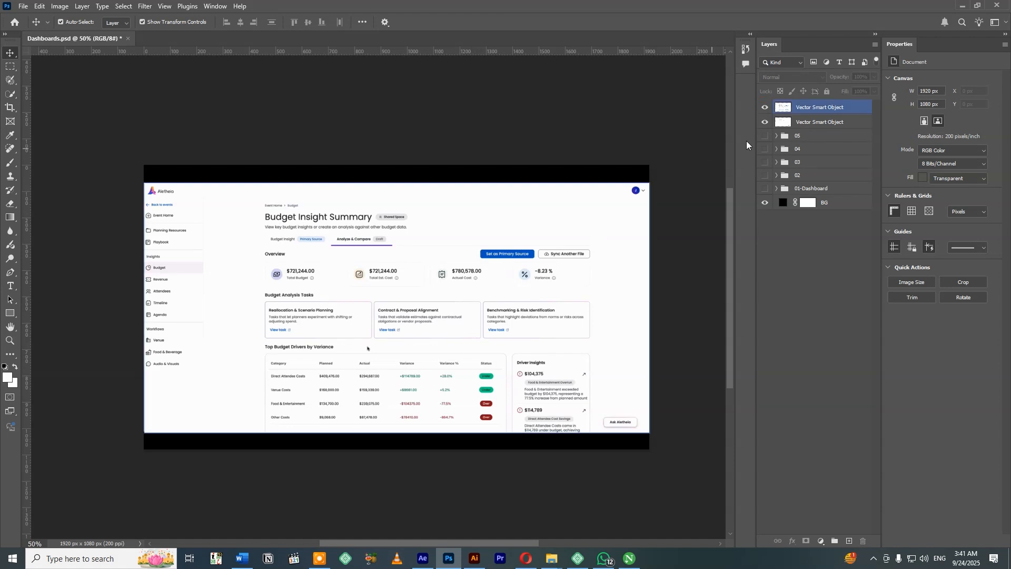
left_click(764, 107)
left_click(686, 393)
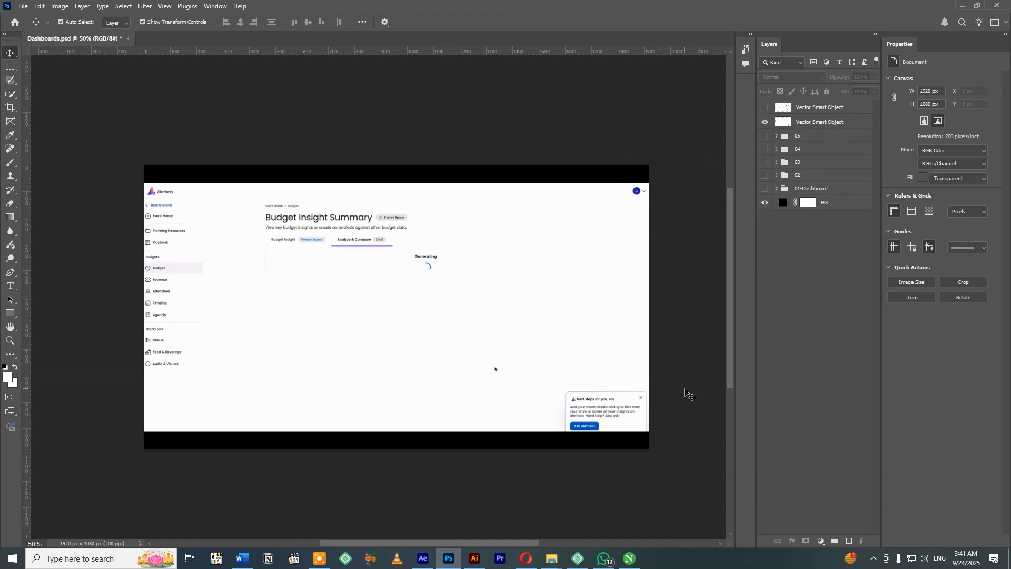
left_click_drag(660, 426, 579, 451)
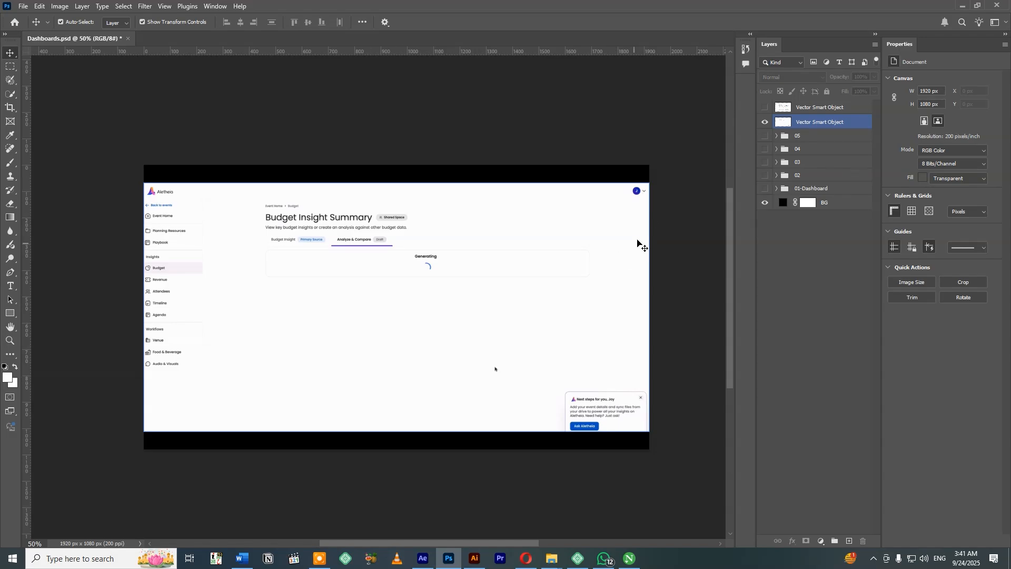
left_click(764, 107)
left_click(763, 109)
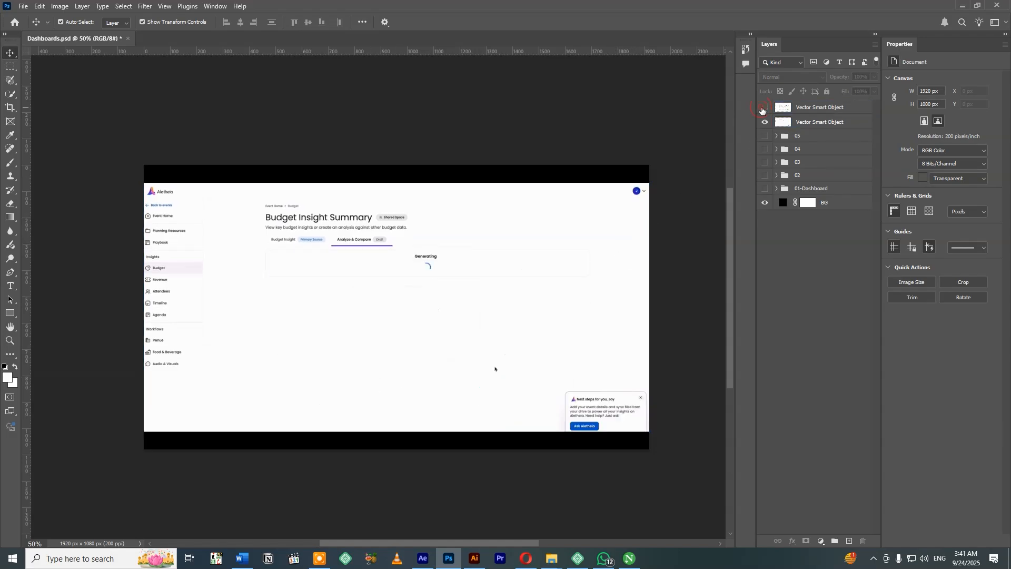
left_click(763, 109)
Hide the Overview screenshot layer and move the Generating screenshot's sidebar 220 px right, closer to the main content.
left_click(763, 109)
left_click(289, 329)
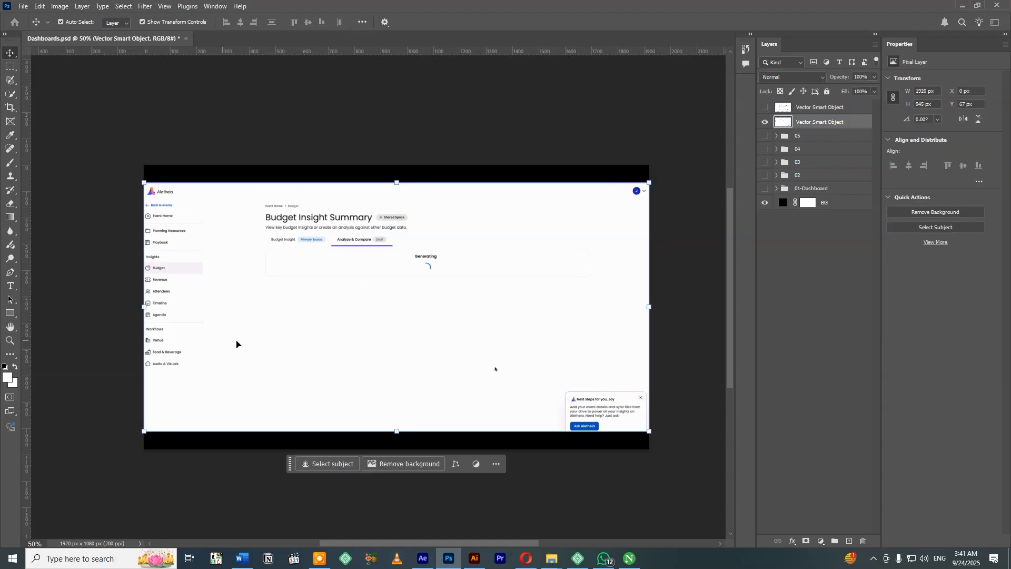
key("m")
mouse_move(137, 174)
left_mouse_down()
mouse_move(215, 459)
mouse_move(205, 455)
left_mouse_up()
key("v")
left_click_drag(182, 371, 234, 363)
key("ctrl+z")
key("ctrl+d")
Show the guides and move the Generating screenshot's profile avatar left to sit just inside the vertical guide.
key("m")
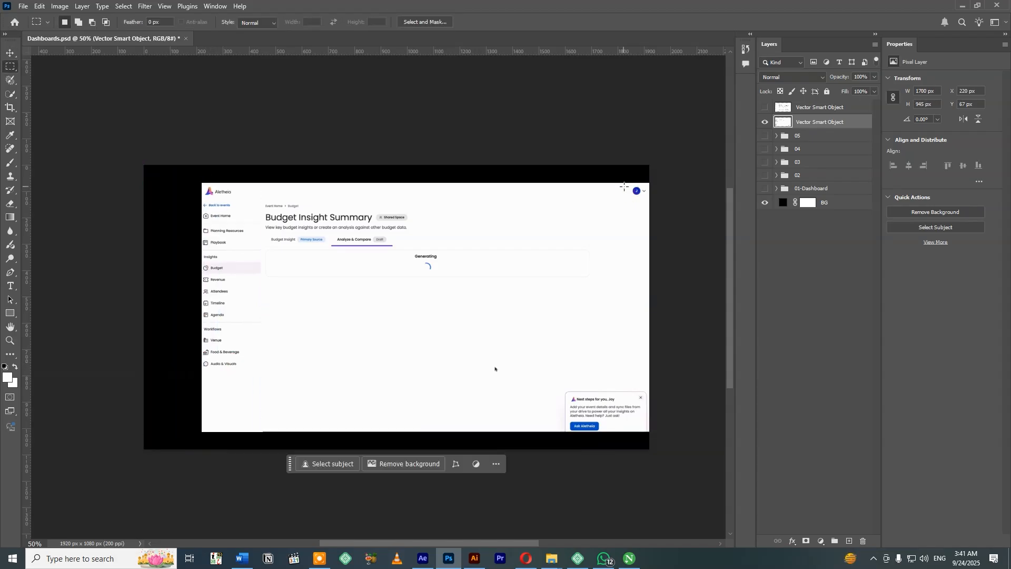
key("ctrl+plus")
left_click_drag(694, 132, 719, 147)
key("v")
mouse_move(656, 143)
left_mouse_down()
mouse_move(579, 143)
mouse_move(624, 141)
left_mouse_up()
key("ctrl+semicolon")
key("ctrl+d")
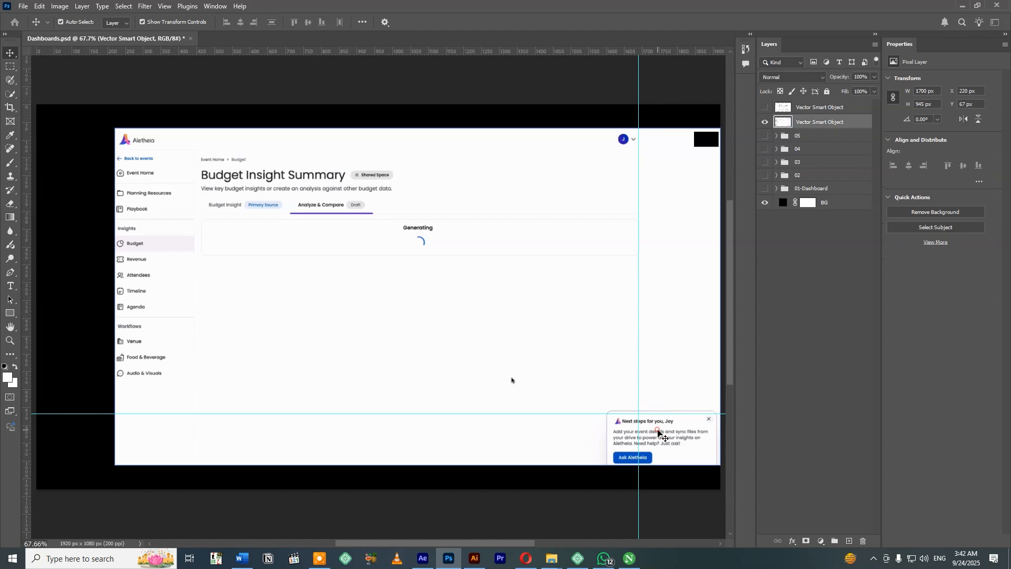
Move the Next steps card left to end at the vertical guide, using a selection about 314 by 193 px.
key("m")
left_click_drag(714, 475, 720, 477)
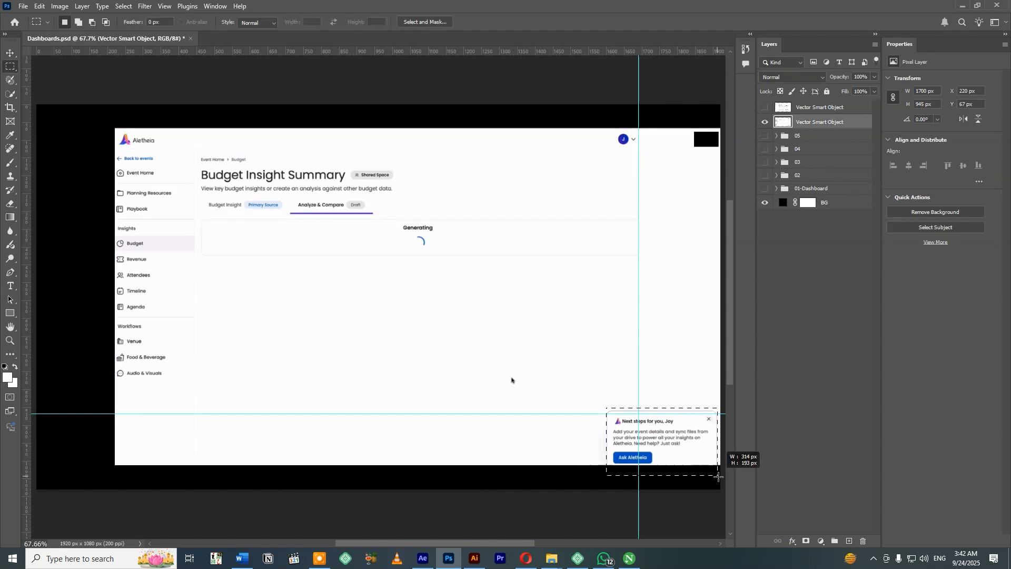
key("v")
left_click_drag(677, 450, 601, 446)
key("ctrl+d")
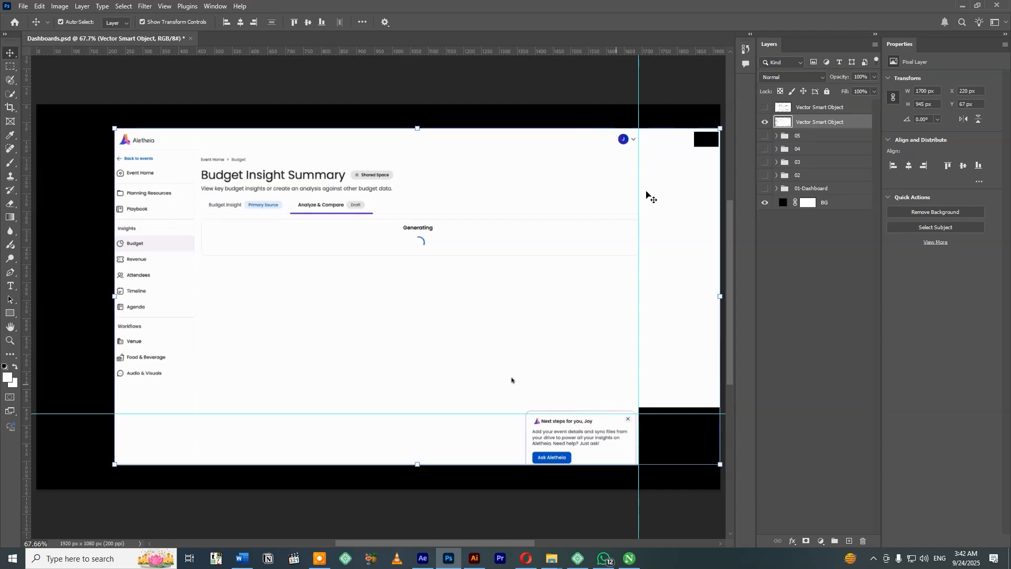
Delete the part of the Generating screenshot that lies right of the vertical guide.
key("m")
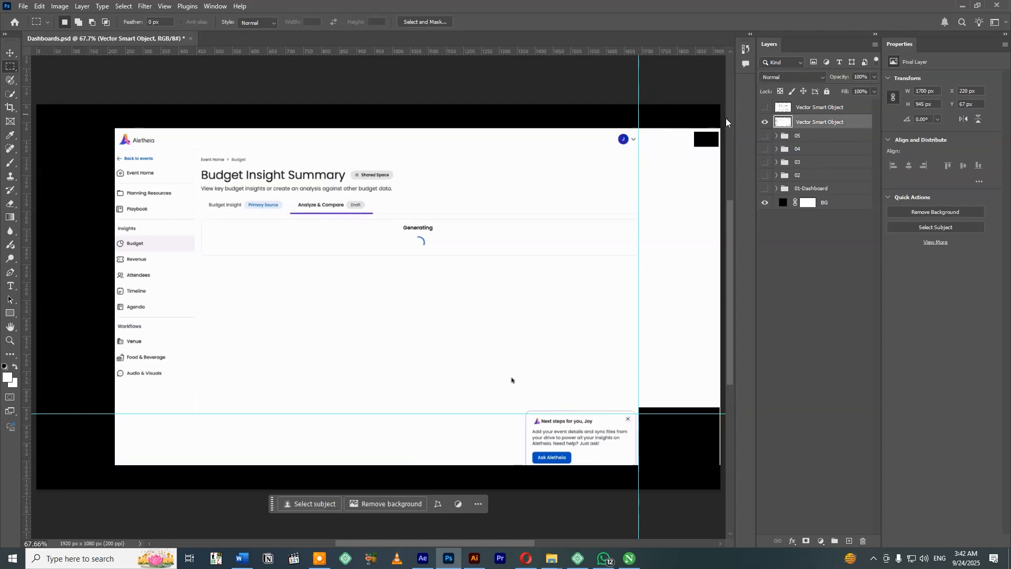
left_click_drag(640, 122, 722, 487)
key("Delete")
key("ctrl+d")
key("v")
left_click(302, 85)
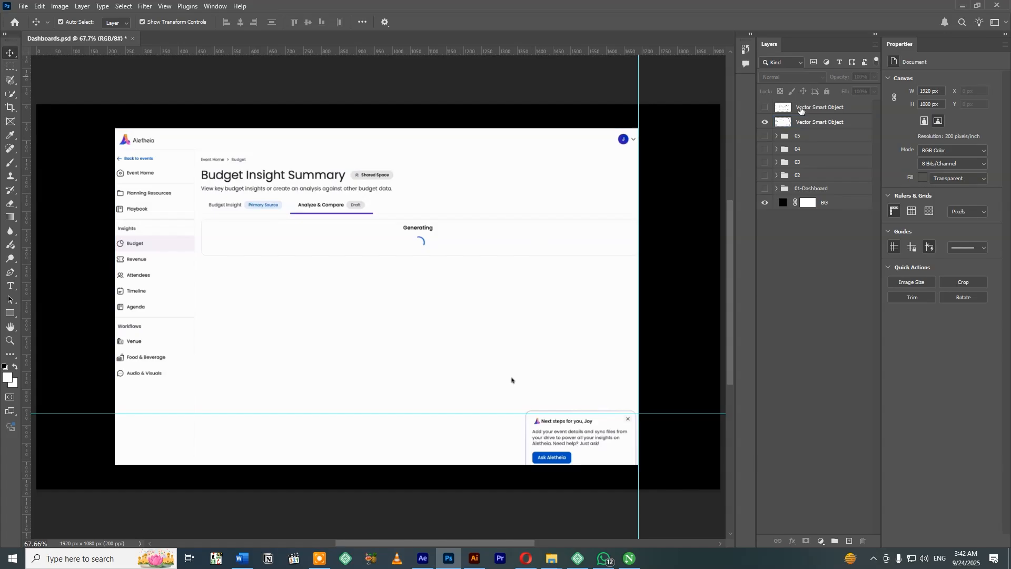
Show the Overview screenshot layer and lower its fill to 45%.
left_click(797, 108)
left_click(761, 108)
left_click_drag(293, 109, 376, 109)
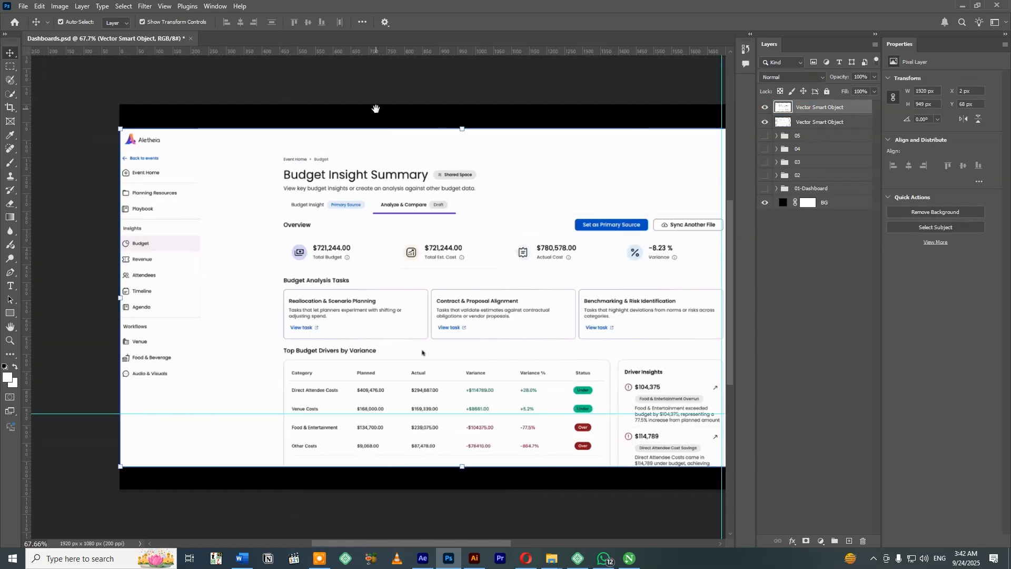
left_click_drag(874, 92, 847, 94)
Move the Overview screenshot's sidebar about 219 px right to match the Generating screenshot beneath.
key("m")
left_click_drag(104, 106, 208, 500)
key("v")
left_click_drag(294, 230, 373, 230)
key("ctrl+d")
left_click_drag(26, 235, 255, 235)
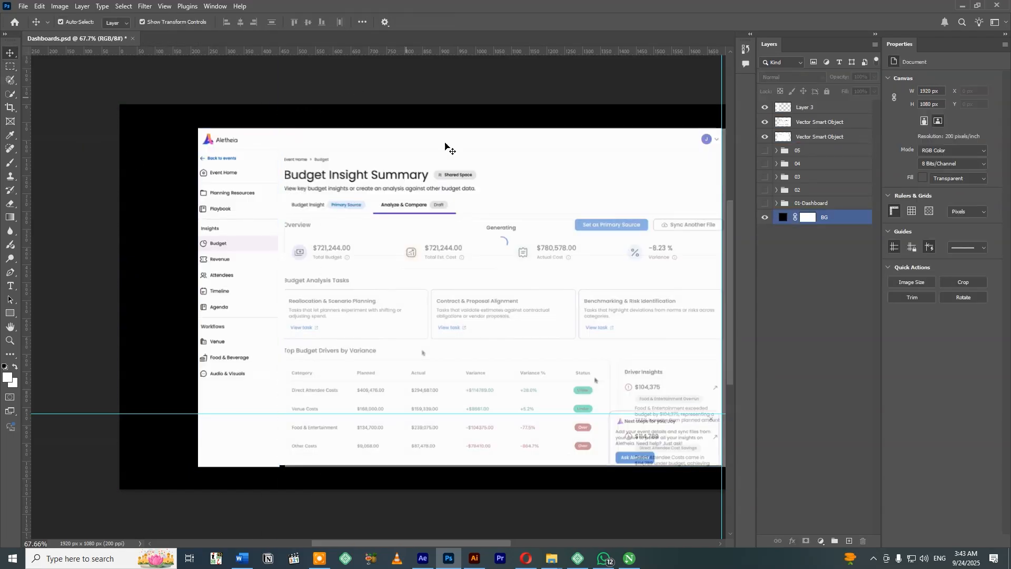
Delete the strip of the Overview screenshot that lies right of the vertical guide and restore the layer's fill to 100%.
left_click_drag(681, 84, 607, 495)
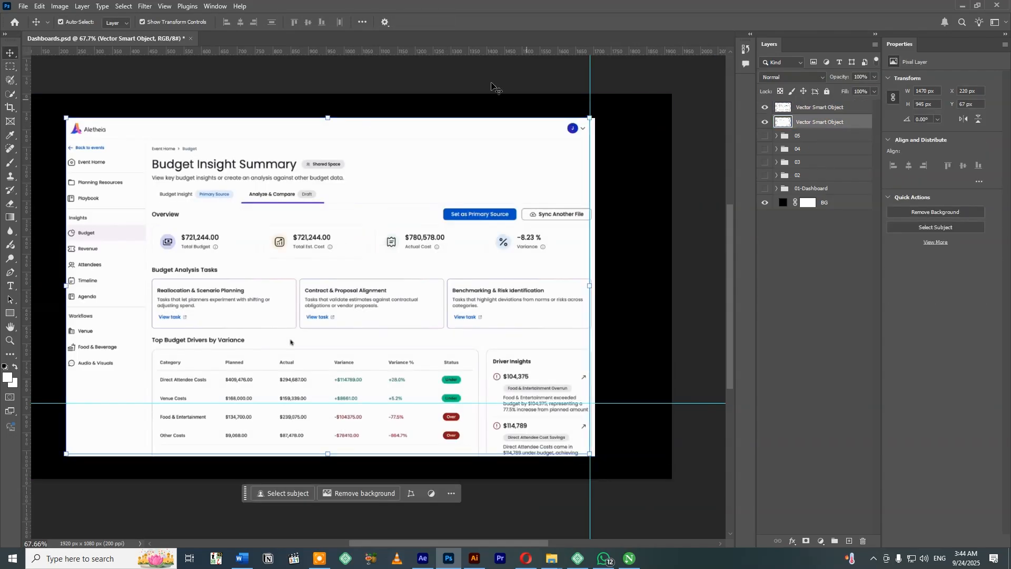
key("v")
left_click(493, 86)
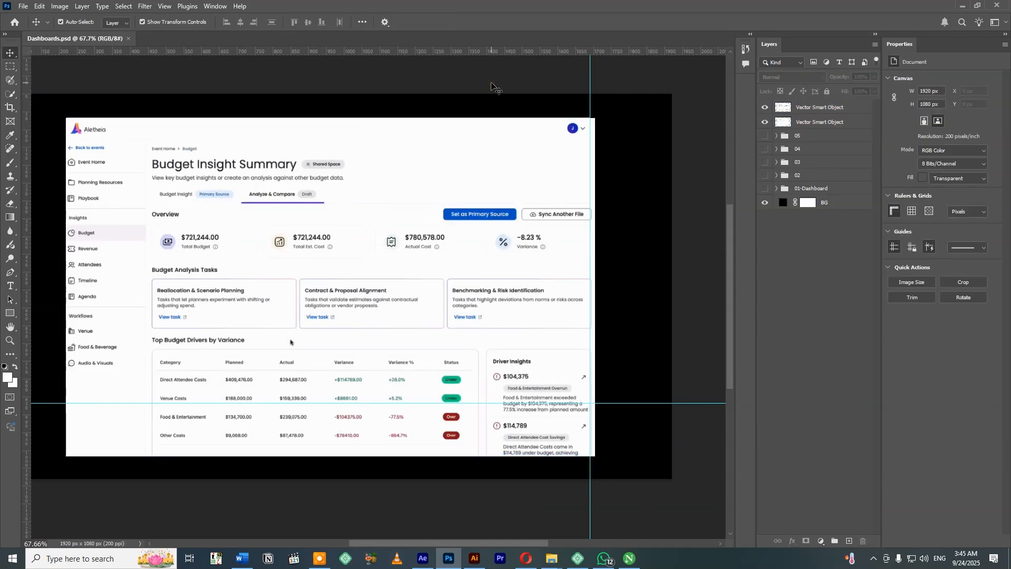
Put the Generating screenshot layer and the Overview screenshot layer each into its own group.
left_click(816, 121)
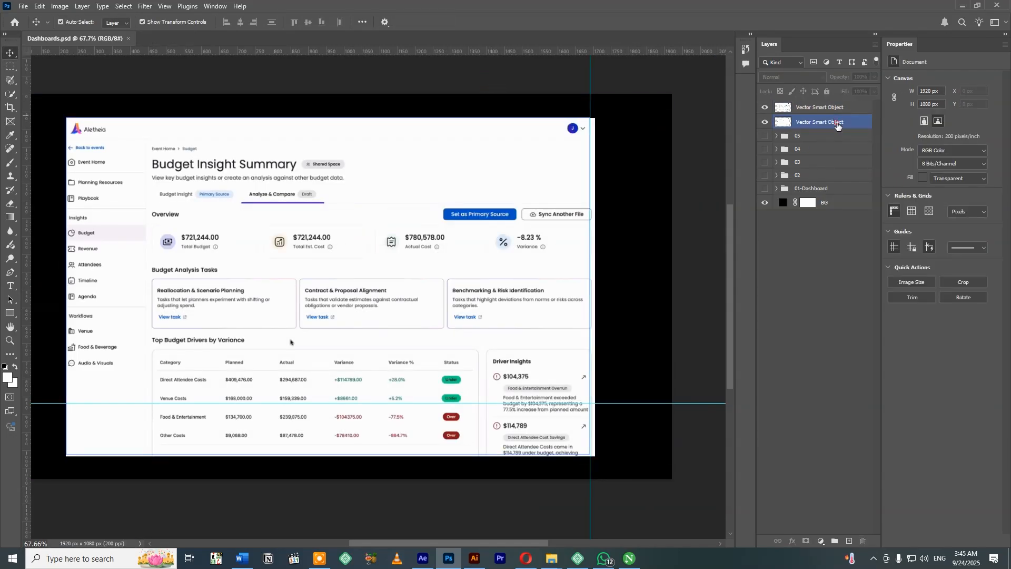
key("ctrl+g")
left_click(814, 107)
key("ctrl+g")
Name the Generating screenshot's group 06 and the Overview screenshot's group 07, and collapse both.
double_click(816, 149)
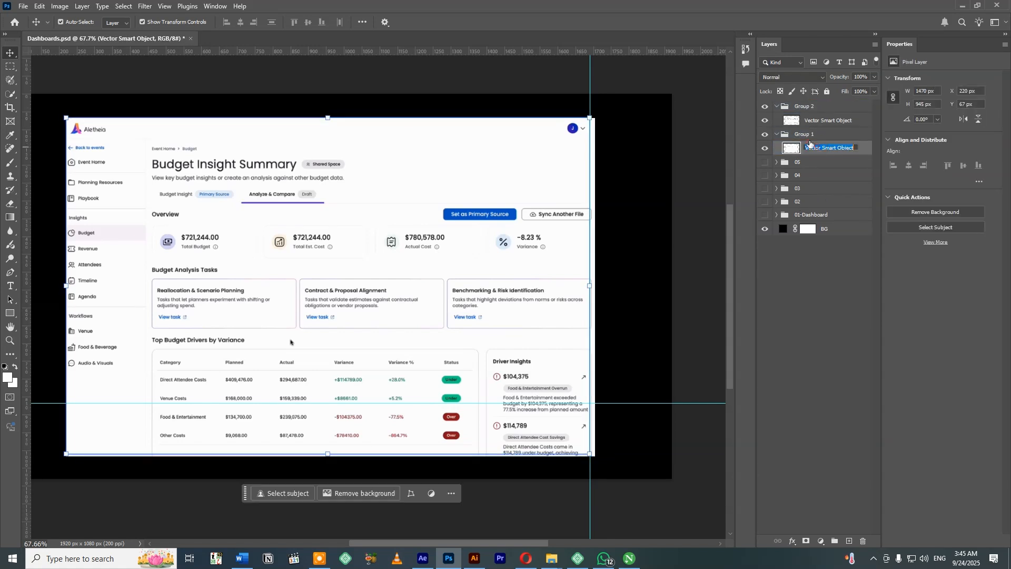
double_click(804, 135)
type("06")
key("Return")
left_click(805, 107)
double_click(805, 107)
type("07")
key("Return")
left_click(776, 107)
left_click(776, 118)
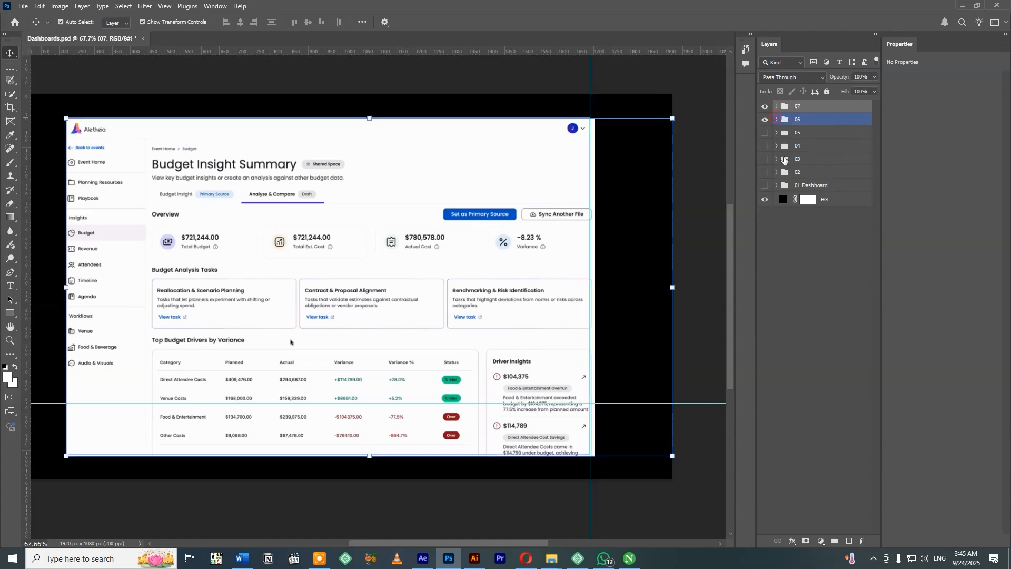
Delete the black BG layer together with its mask.
left_click(834, 202)
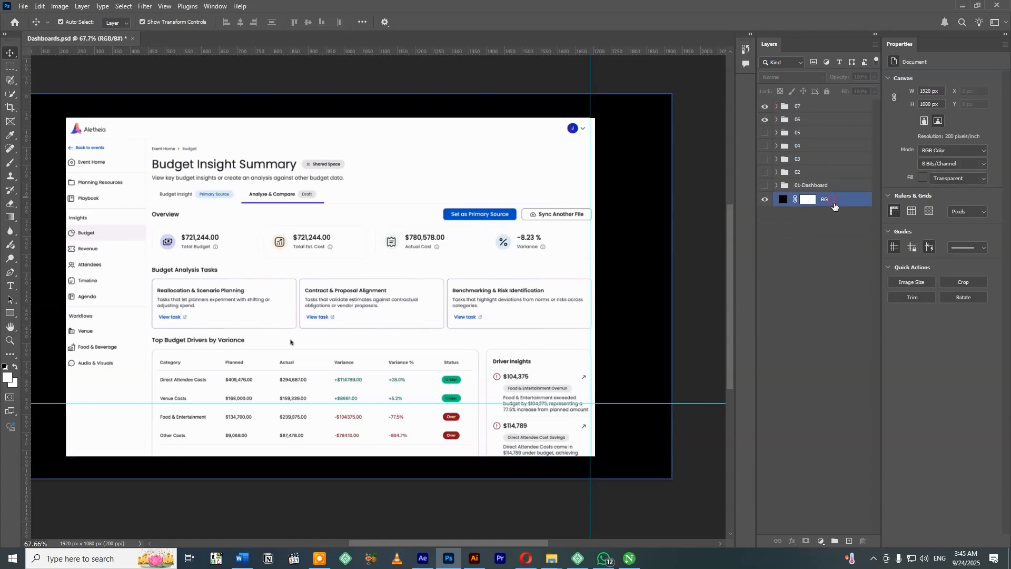
left_click(862, 542)
key("Return")
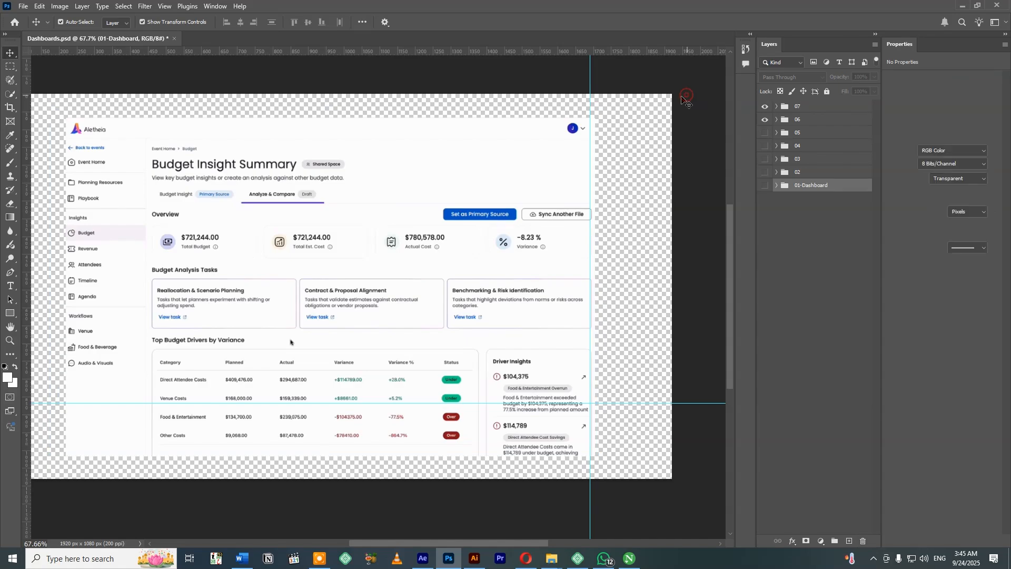
left_click(683, 98)
Review the 01-Dashboard and 02 groups by showing each one alone with all other groups hidden.
left_click_drag(765, 132, 762, 198)
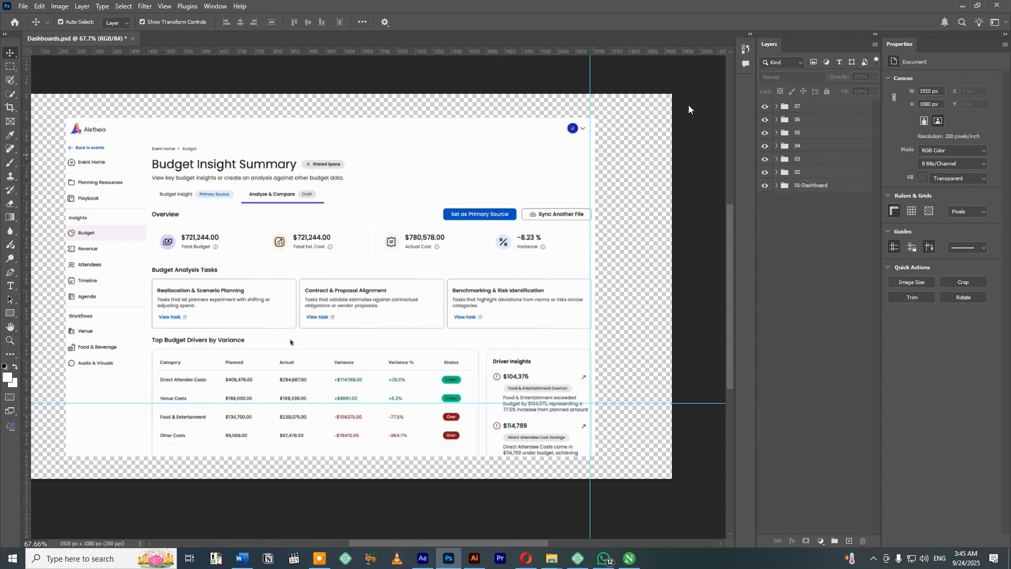
left_click(764, 107)
left_click_drag(761, 128, 761, 175)
left_click(386, 86)
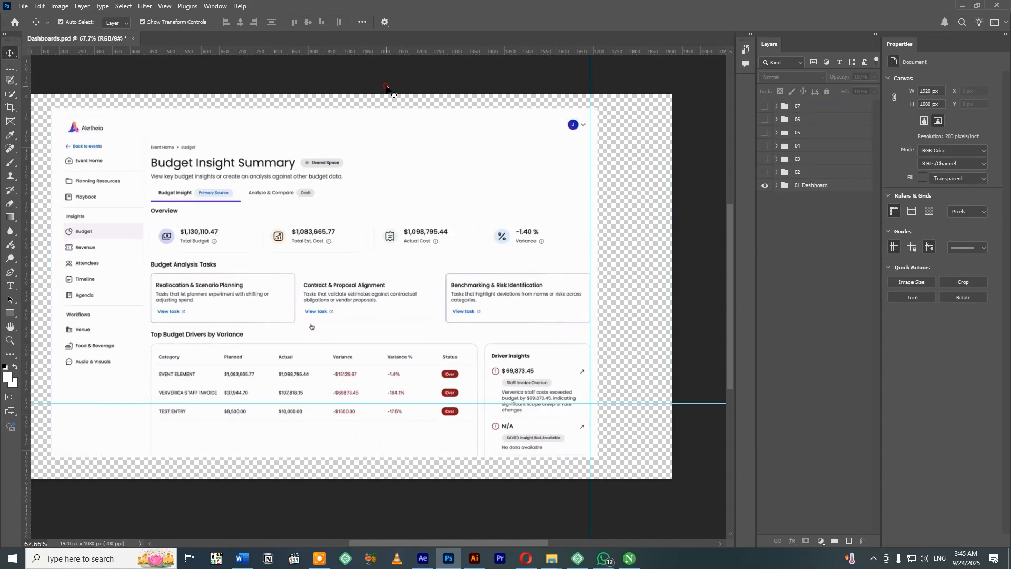
left_click(764, 184)
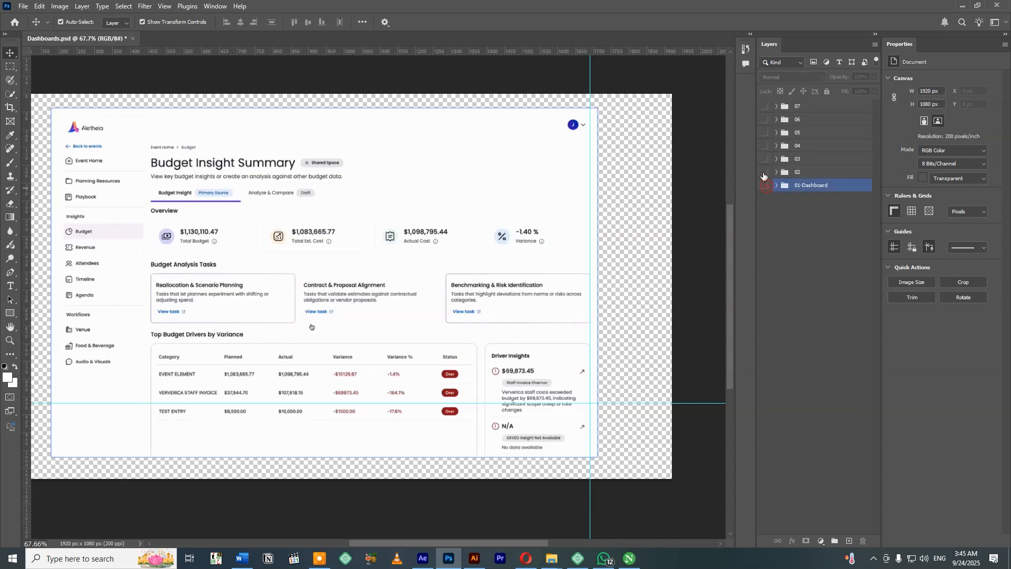
left_click(762, 173)
left_click(764, 172)
left_click(765, 185)
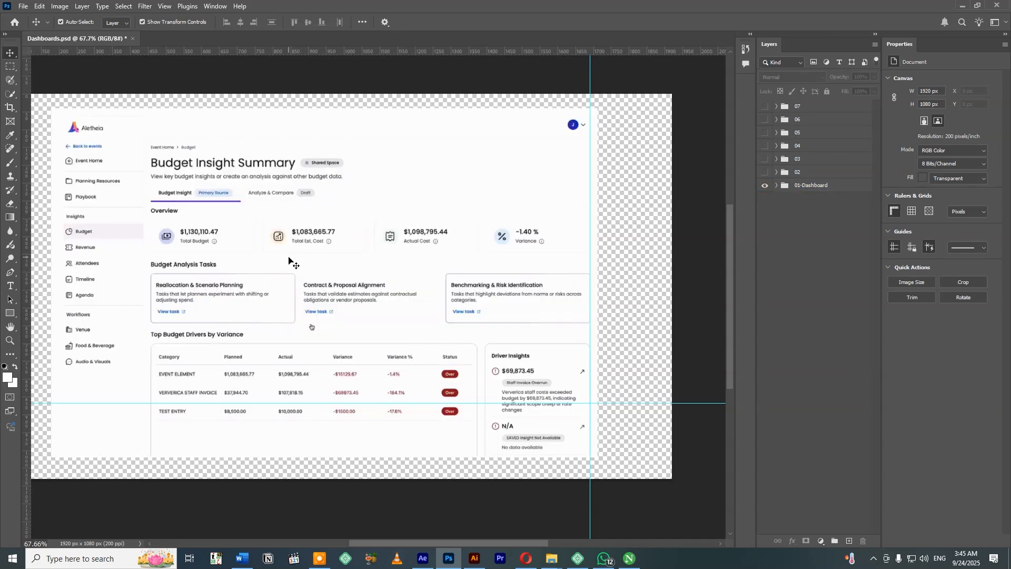
left_click(764, 185)
left_click(764, 172)
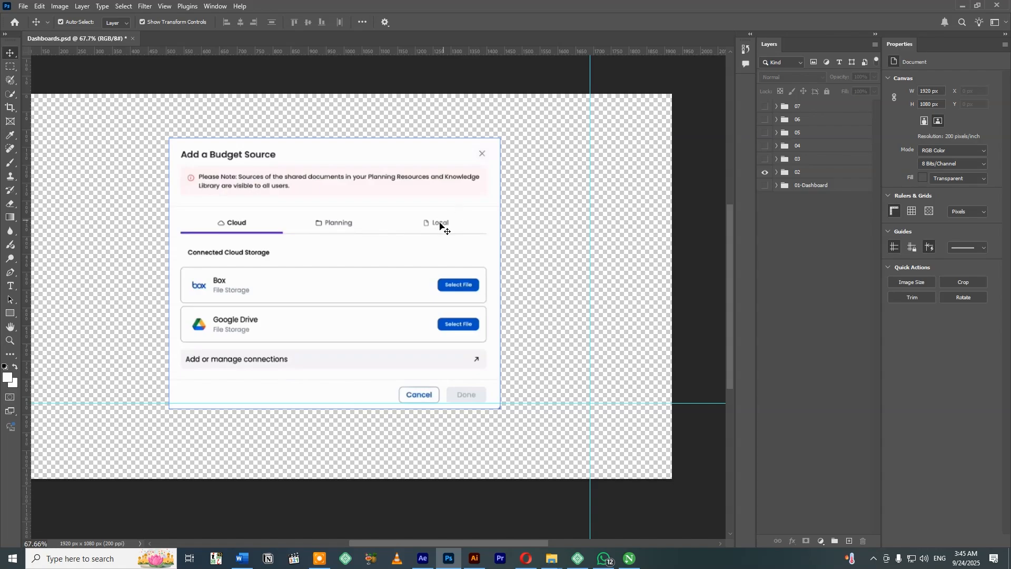
Check groups 03 to 07 one at a time, leave only 07 visible, and save the document.
left_click(764, 173)
left_click(764, 159)
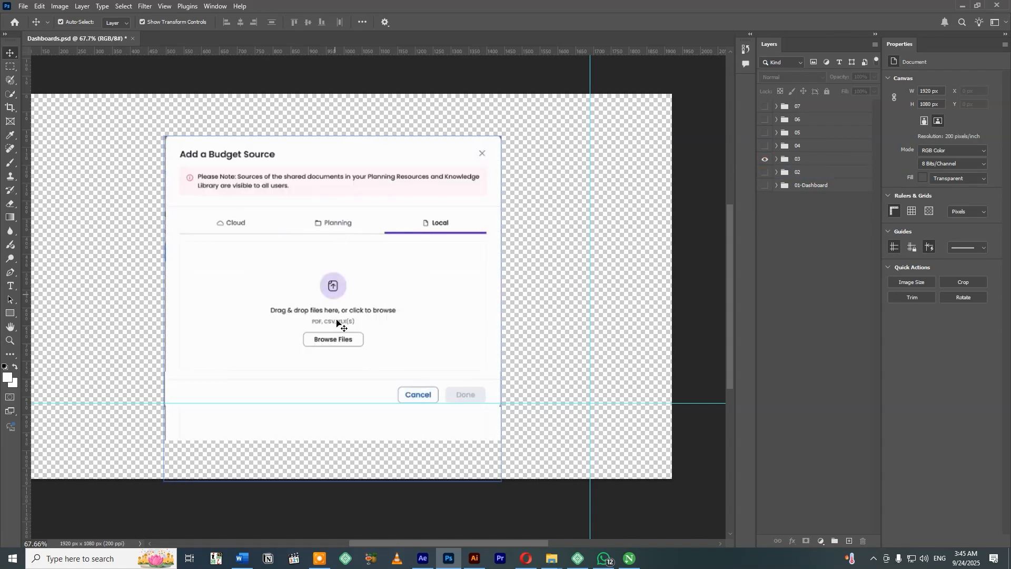
left_click(764, 159)
left_click(764, 146)
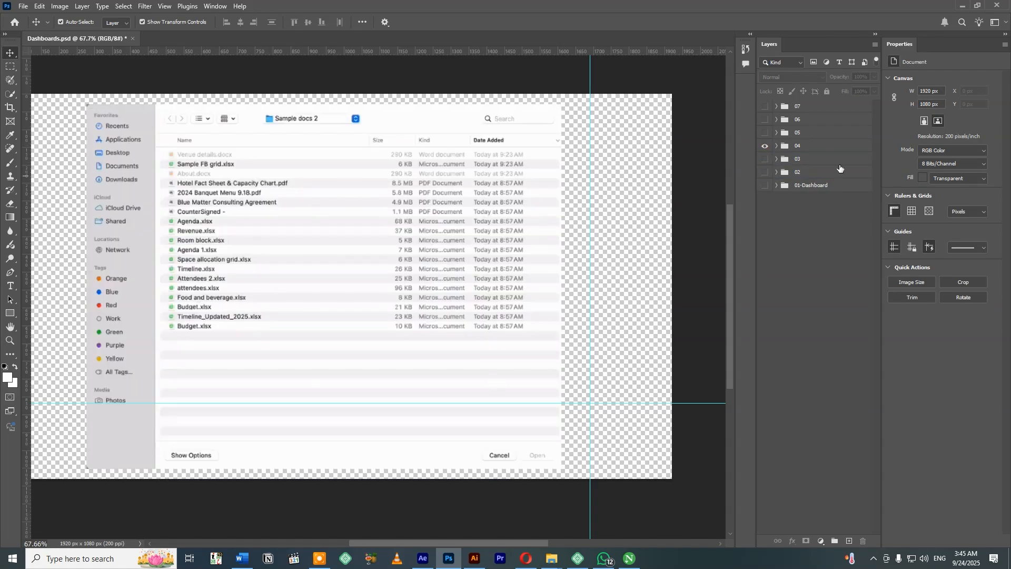
left_click(764, 146)
left_click(765, 132)
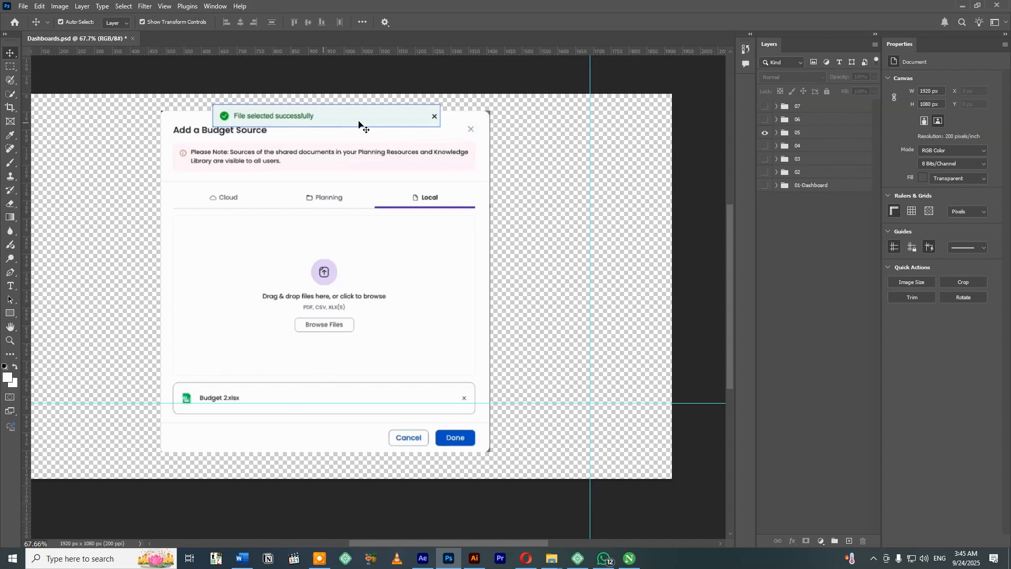
left_click(765, 132)
left_click(765, 120)
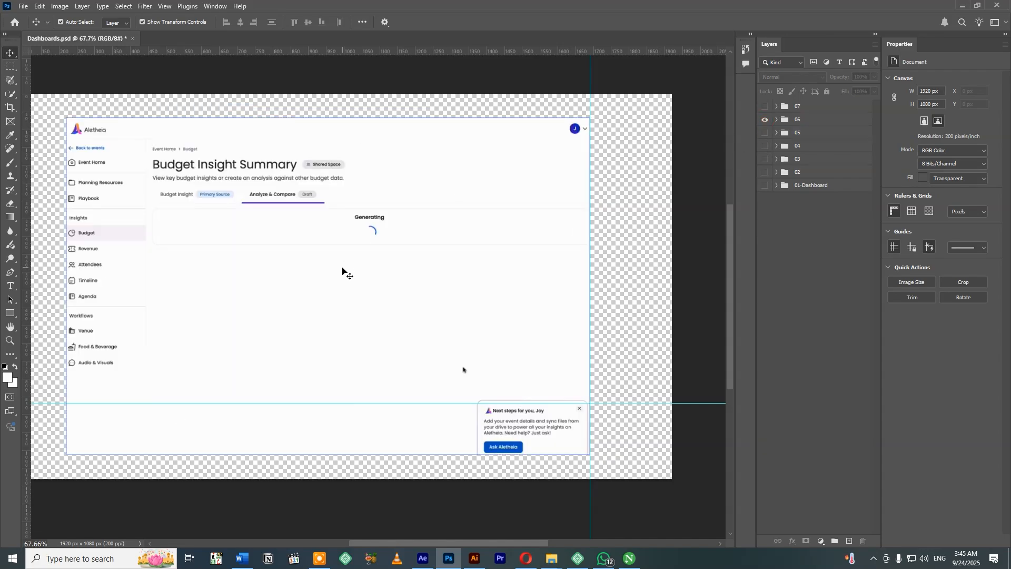
left_click(764, 120)
left_click(764, 106)
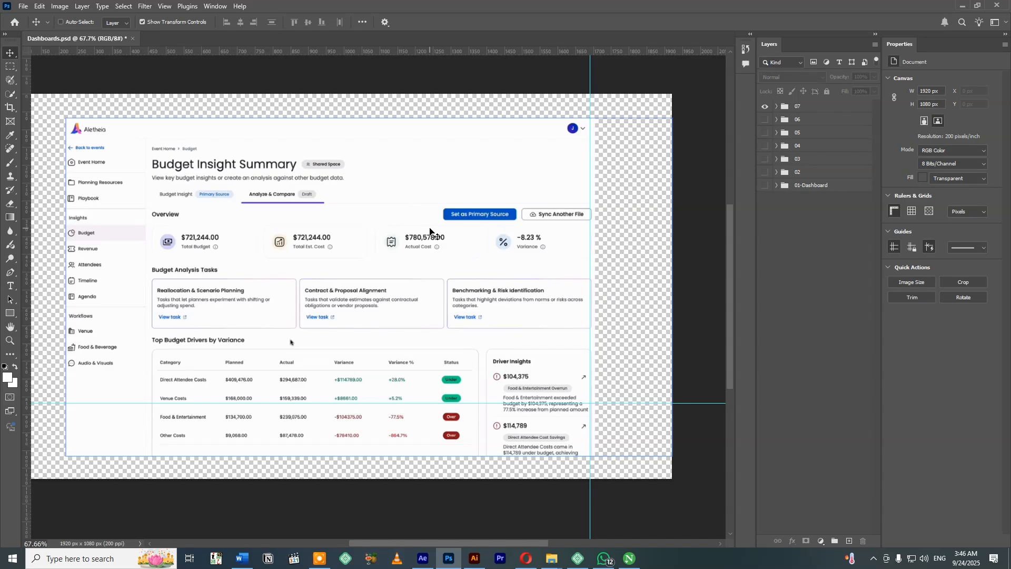
key("ctrl+s")
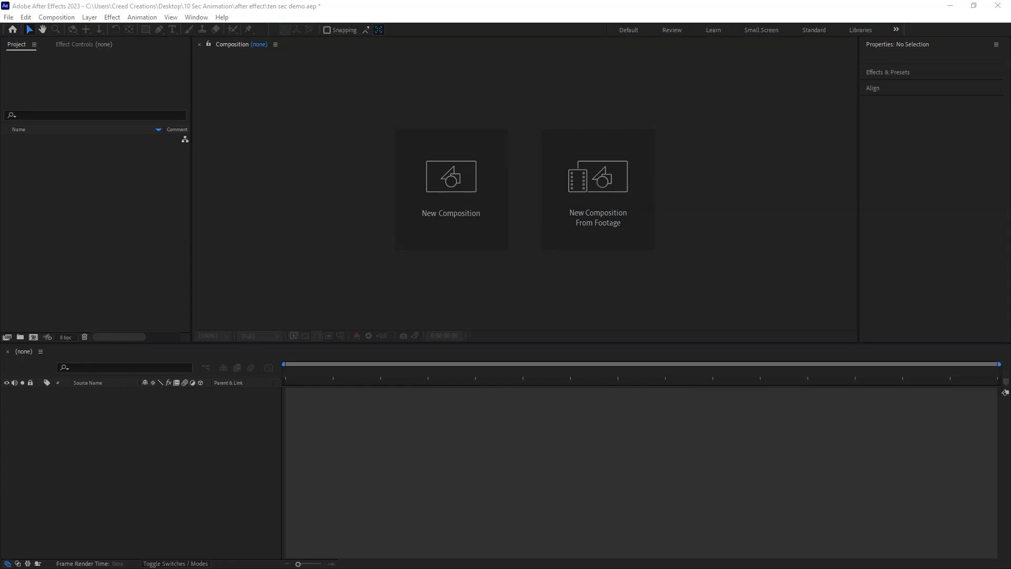
In After Effects, import Dashboards.psd as Composition - Retain Layer Sizes with editable layer styles.
key("ctrl+i")
left_click(466, 179)
key("Return")
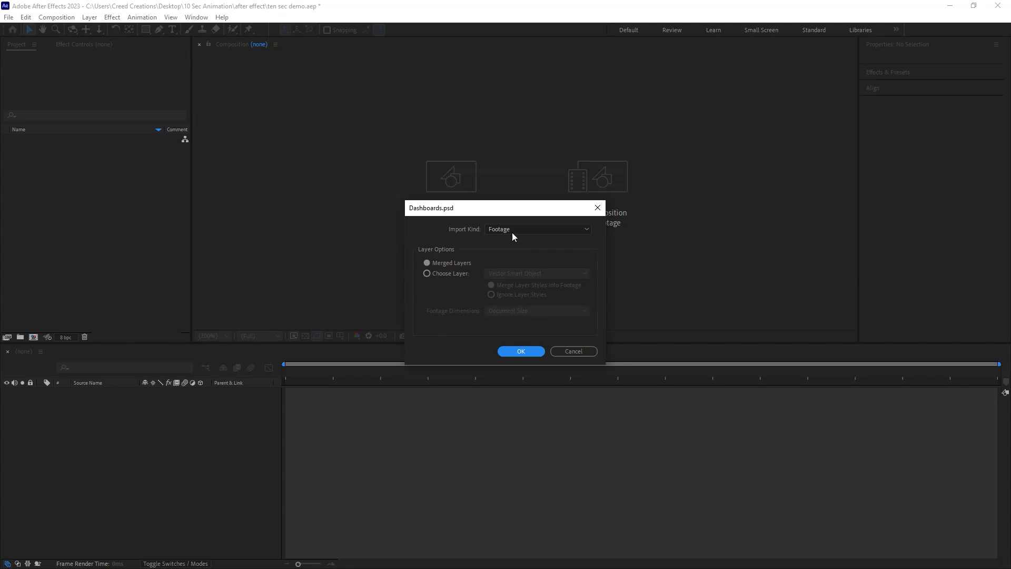
left_click(515, 229)
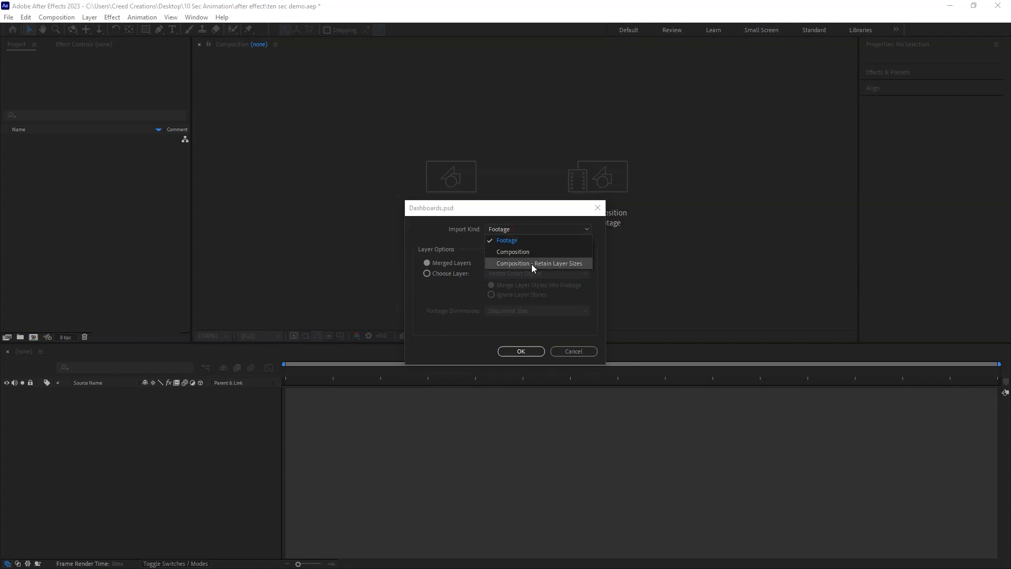
left_click(532, 263)
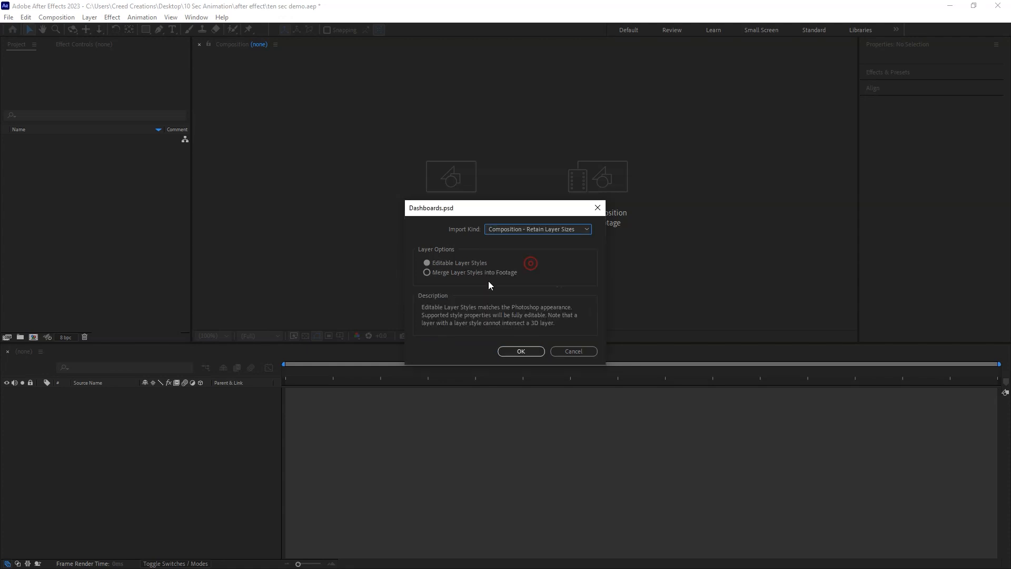
left_click(521, 352)
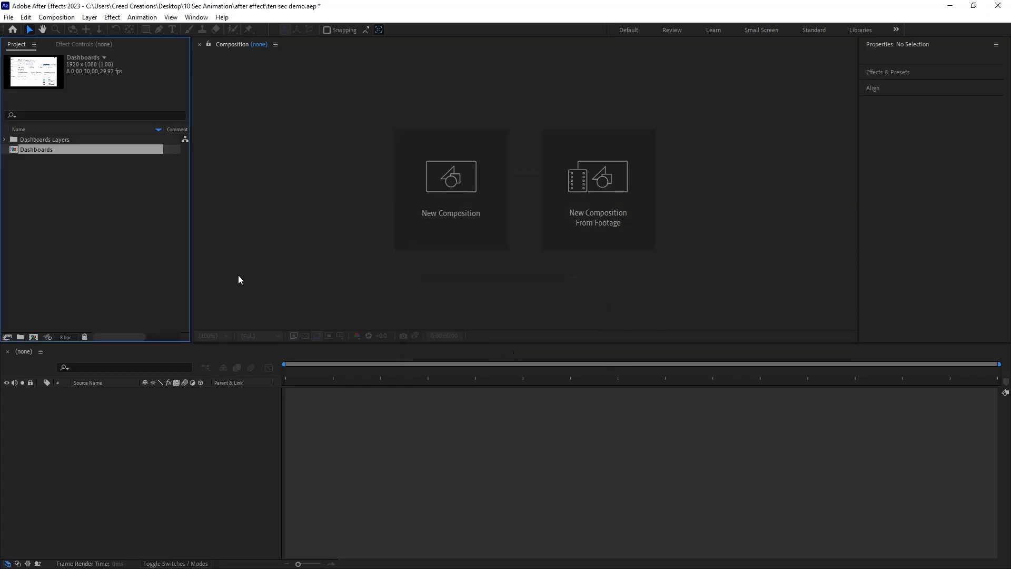
Open the Dashboards composition and its composition settings.
double_click(27, 150)
left_click(68, 16)
left_click(75, 44)
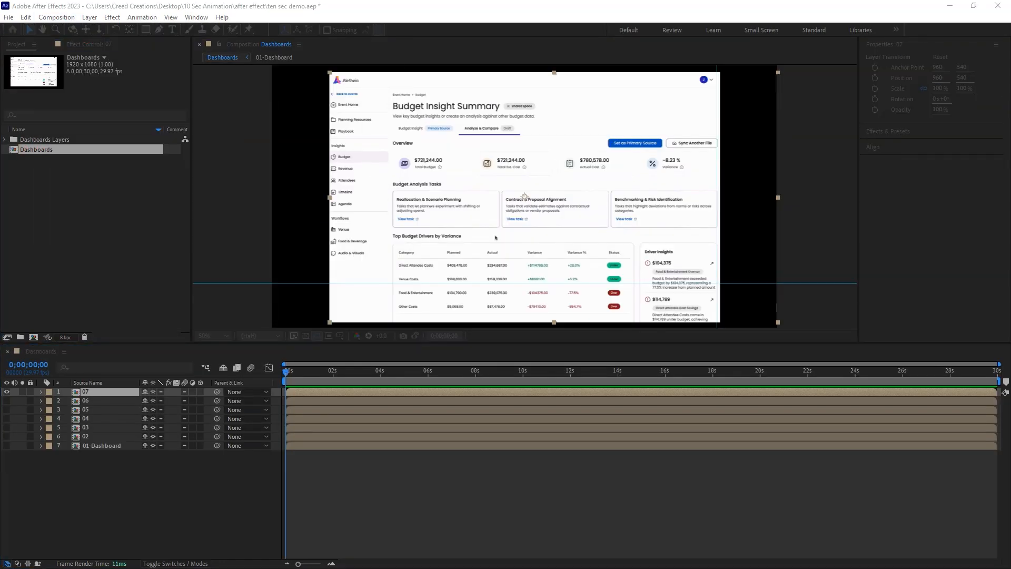
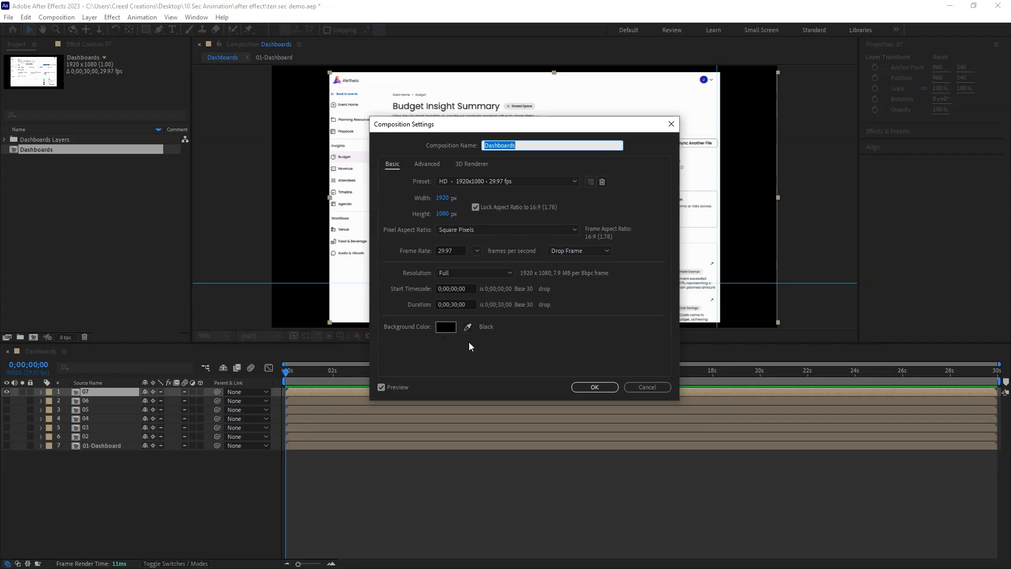
Accept the current composition settings and hide layer 07 in the Dashboards composition.
left_click(595, 387)
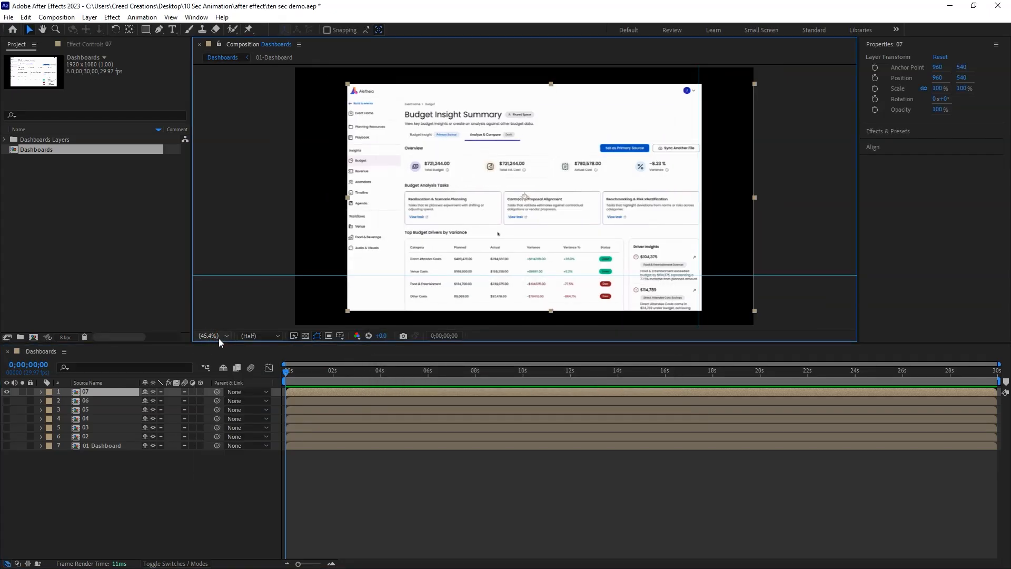
left_click(784, 243)
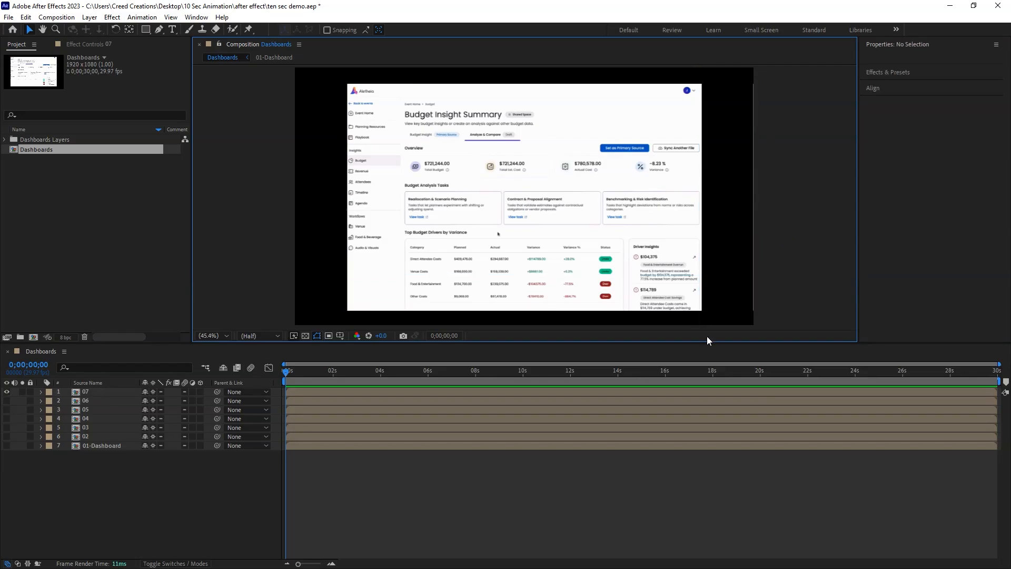
left_click(6, 392)
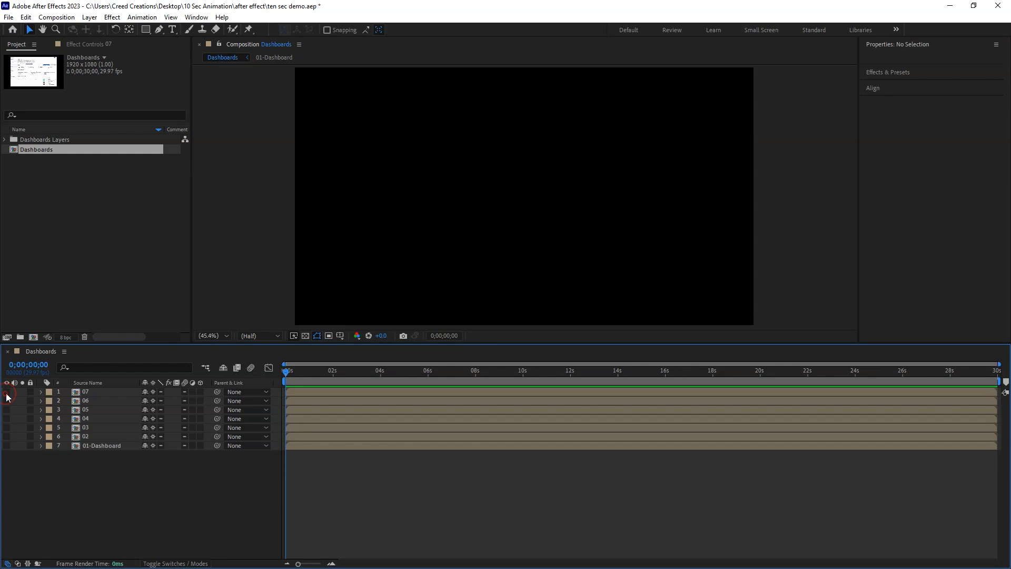
Preview the layers from 01-Dashboard up to 04 by toggling their visibility, and leave all layers hidden.
left_click(98, 446)
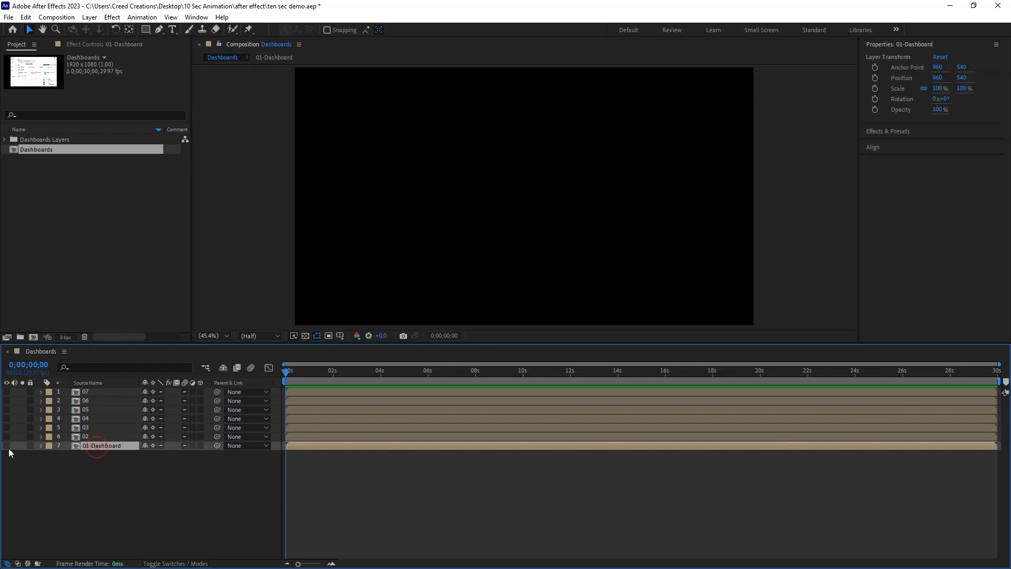
left_click(6, 446)
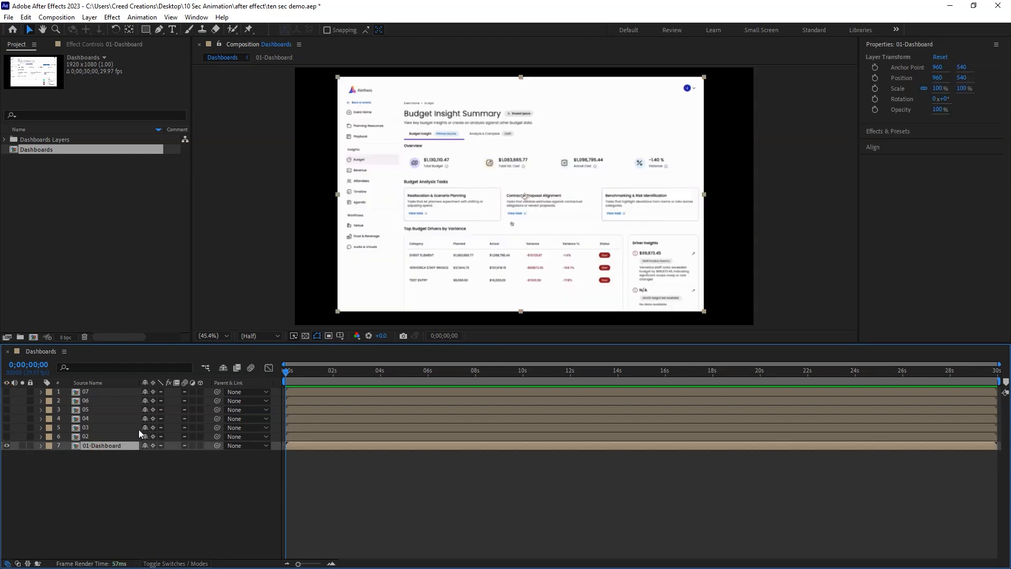
left_click(7, 437)
left_click(7, 445)
left_click(7, 427)
left_click(7, 419)
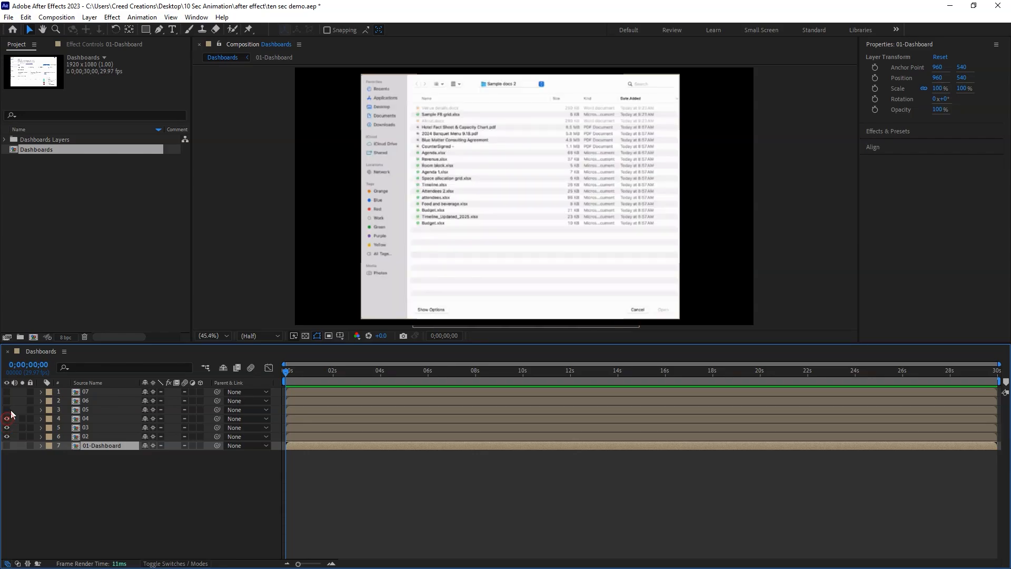
left_click(11, 410)
left_click(7, 419)
left_click(7, 428)
left_click(7, 437)
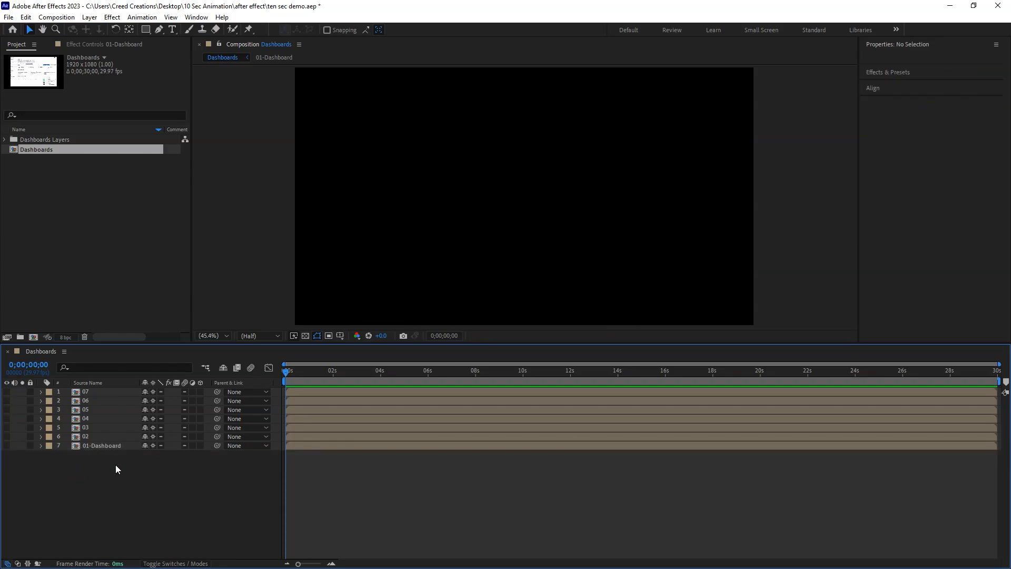
Rename the 01-Dashboard layer to 01.
right_click(111, 447)
left_click(158, 414)
left_click_drag(123, 447, 92, 450)
key("BackSpace")
left_click(116, 485)
left_click(96, 445)
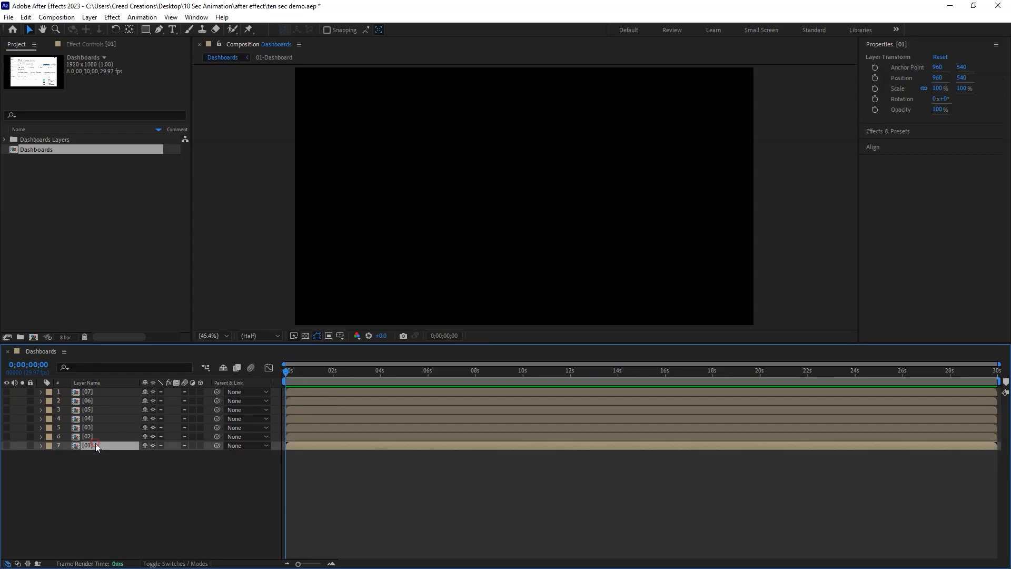
Make layer 01 visible and set the composition preview resolution to Full.
left_click(7, 445)
left_click(258, 335)
left_click(256, 361)
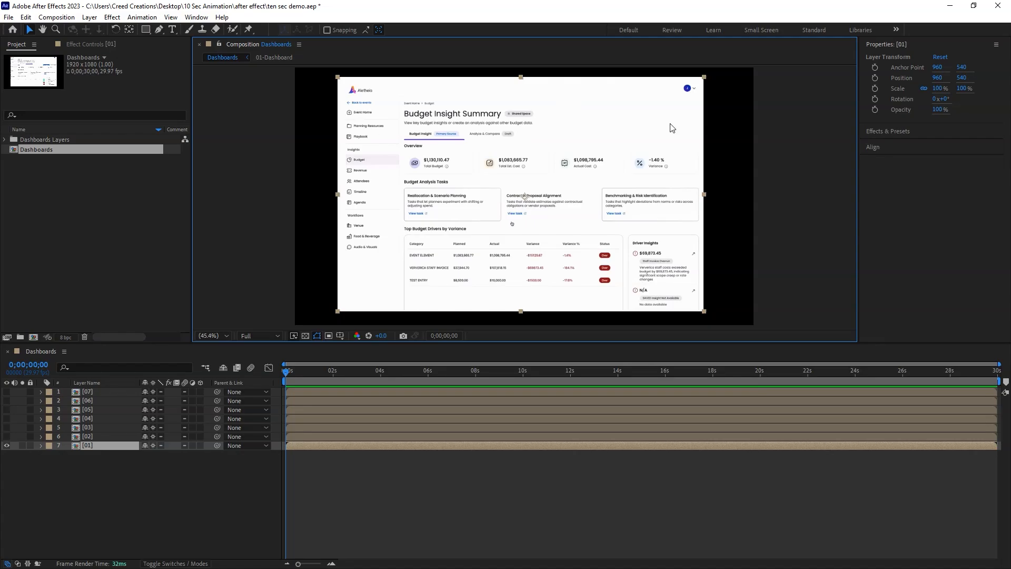
left_click(783, 183)
Open layer 01's composition and toggle Rectangle 1 and Vector Smart Object off and on to identify their contents.
double_click(110, 445)
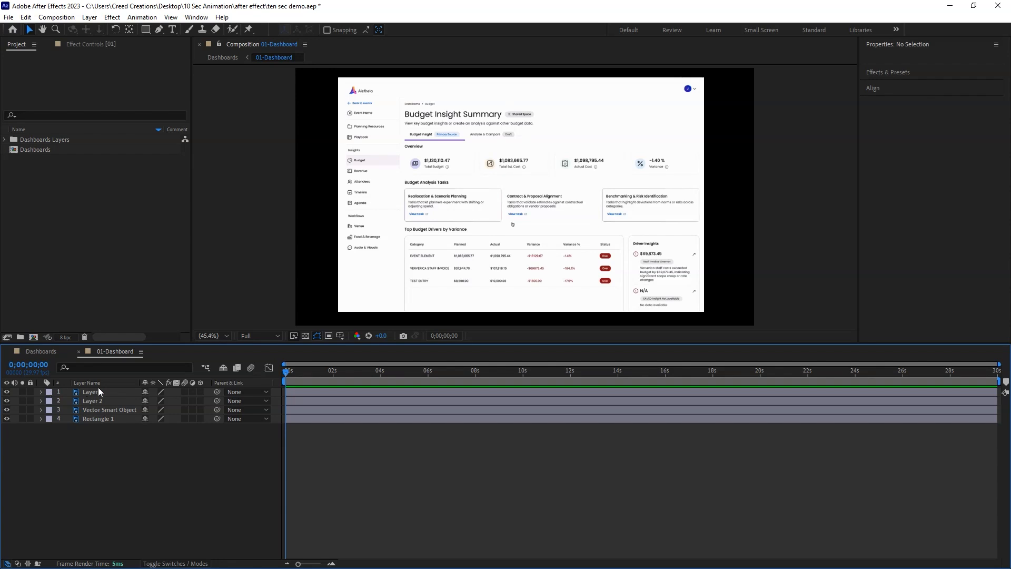
left_click(98, 419)
left_click(7, 419)
left_click(7, 419)
left_click(110, 410)
left_click(7, 409)
left_click(7, 410)
left_click(6, 410)
left_click(6, 410)
left_click(7, 410)
left_click(7, 410)
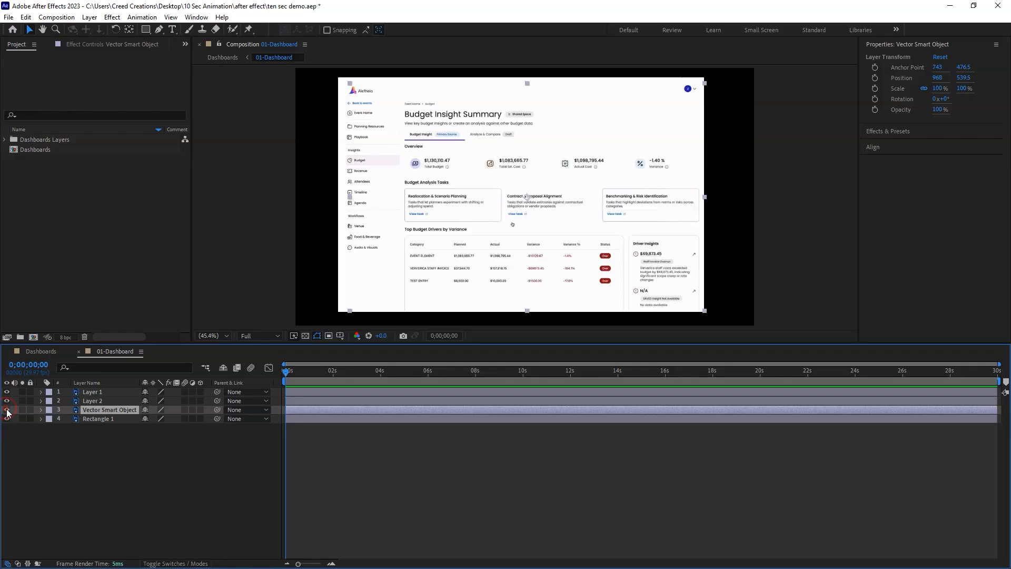
Toggle Layer 2 and Layer 1 off and on to see which dashboard parts they hold.
left_click(97, 403)
left_click(7, 402)
left_click(7, 402)
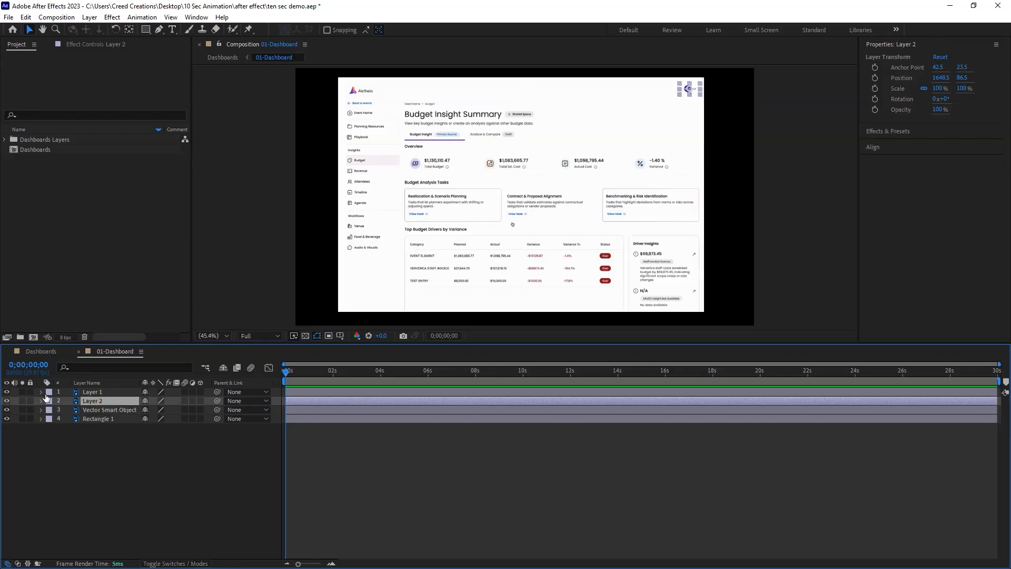
left_click(93, 392)
left_click(7, 392)
left_click(7, 392)
left_click(6, 392)
left_click(7, 391)
Pre-compose all four layers of the 01-Dashboard composition into a new composition named dashboard.
left_click_drag(117, 448, 101, 389)
right_click(95, 398)
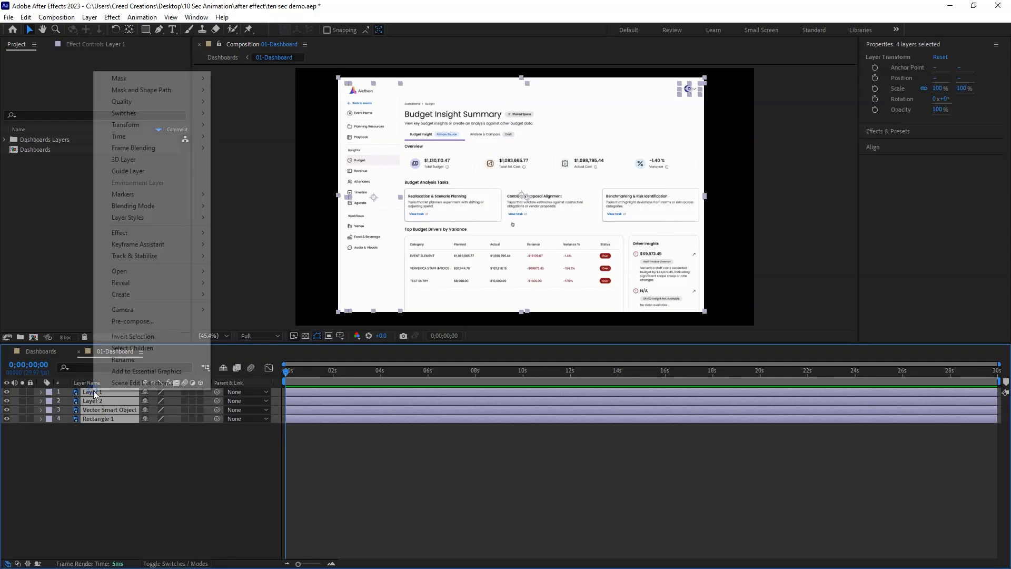
left_click(158, 329)
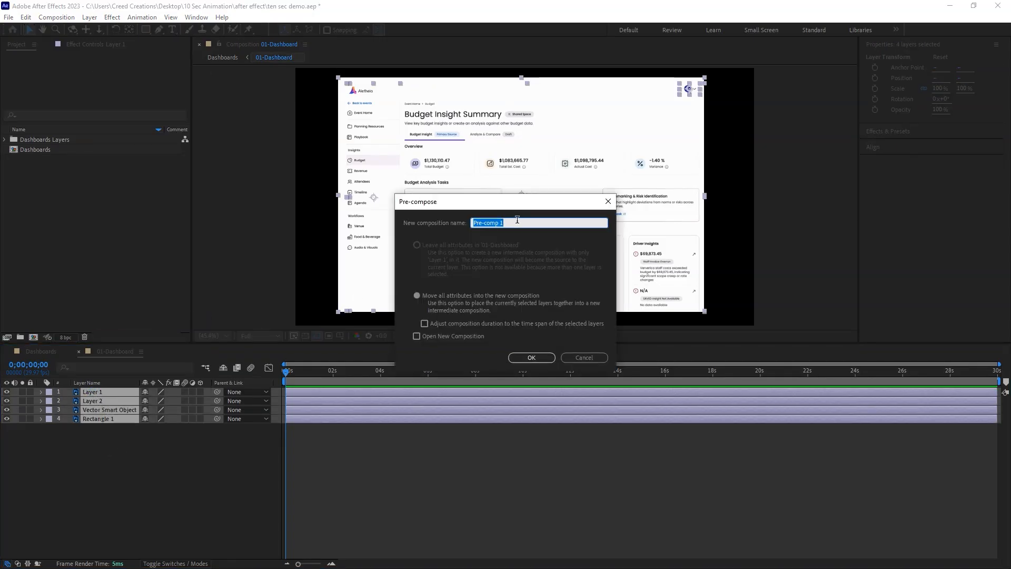
type("dashboard")
left_click(540, 356)
Crop the 01-Dashboard composition to a region of interest around the white dashboard, and list the layers by source name.
left_click(328, 336)
left_click_drag(337, 75, 704, 311)
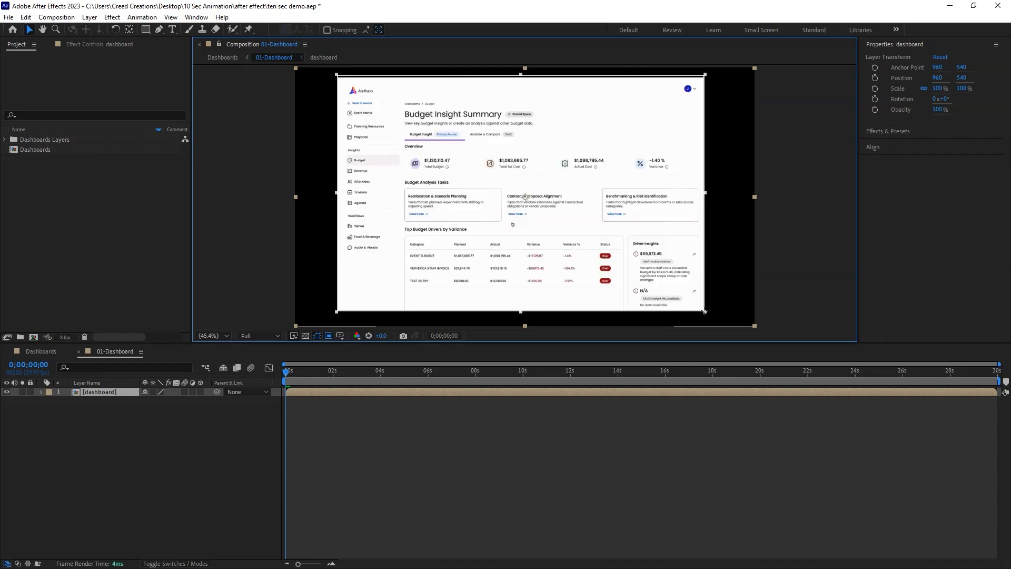
left_click(61, 16)
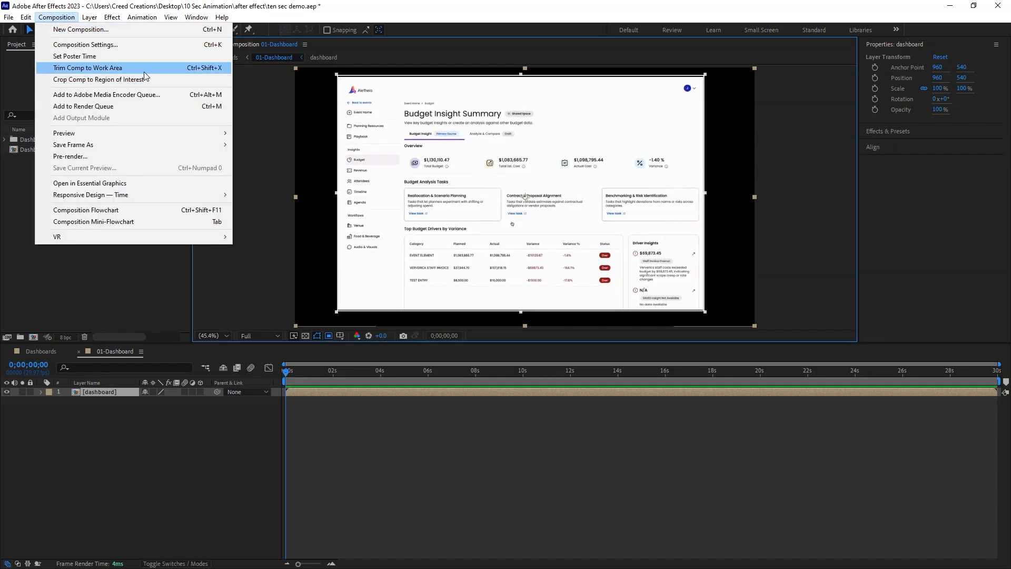
left_click(125, 84)
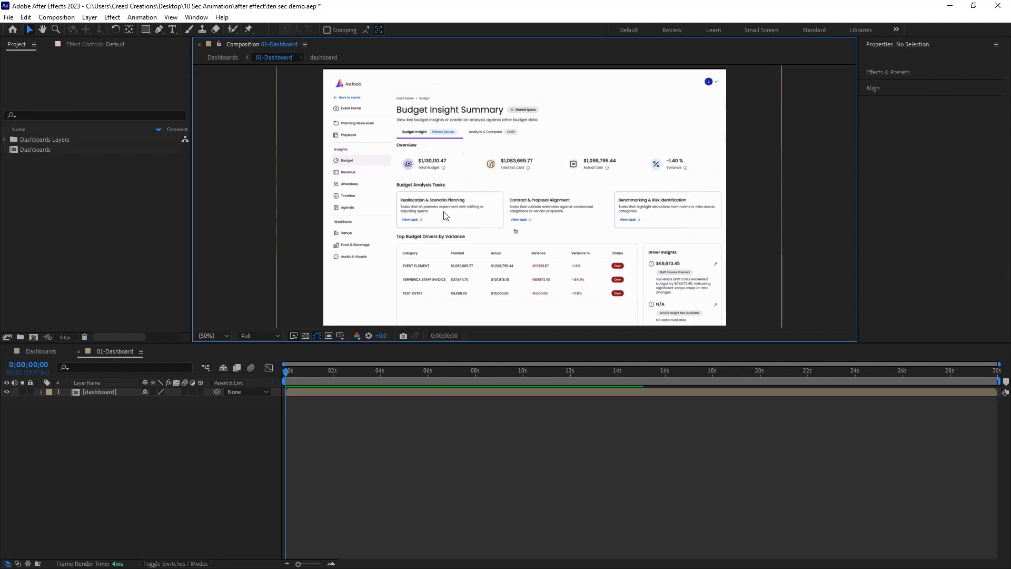
left_click(105, 382)
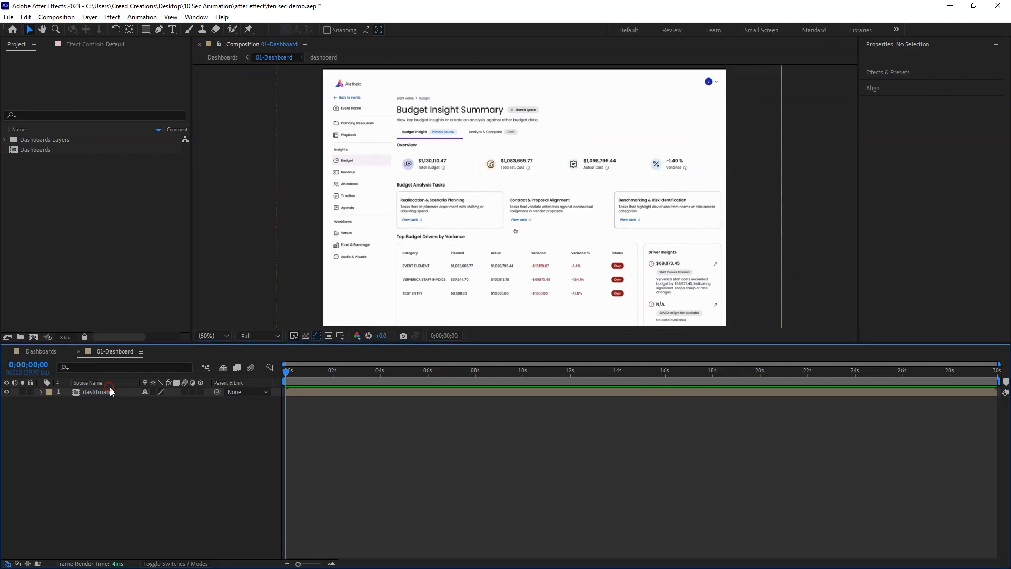
Open the Mask & Layer Splitter script and dock its resized panel below the Align panel.
left_click(196, 17)
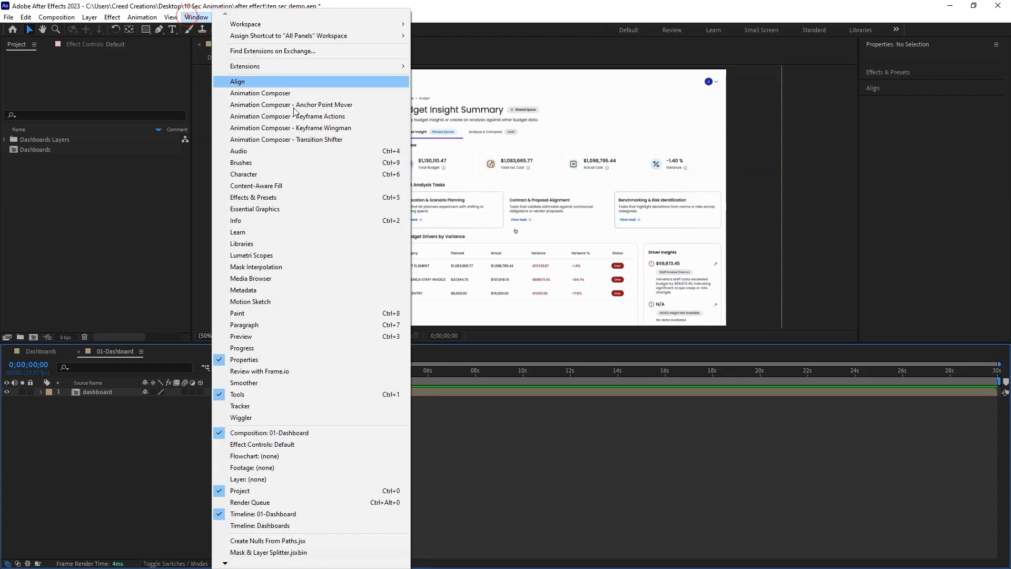
left_click(318, 551)
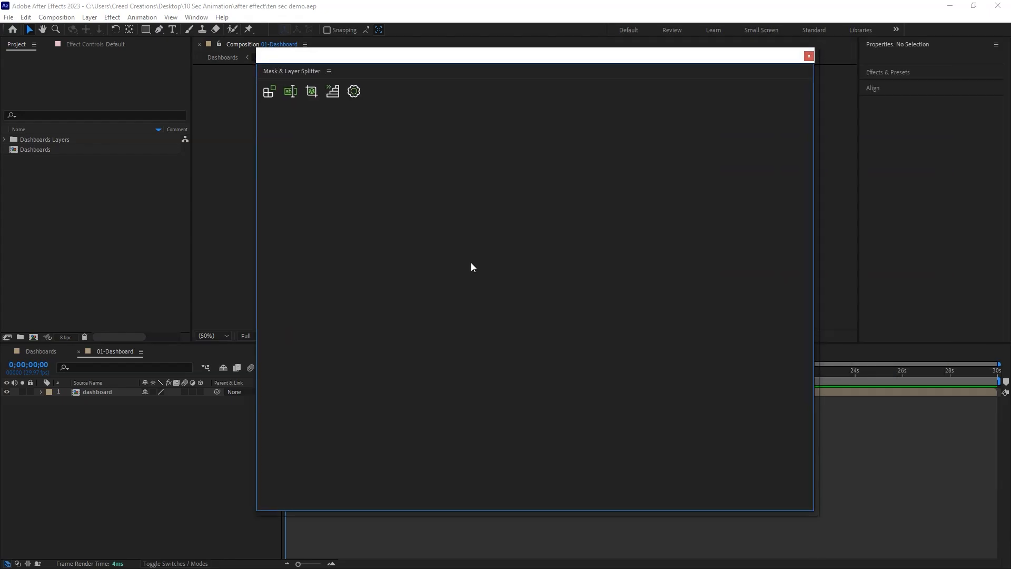
left_click_drag(817, 512, 382, 113)
left_click_drag(291, 73, 896, 188)
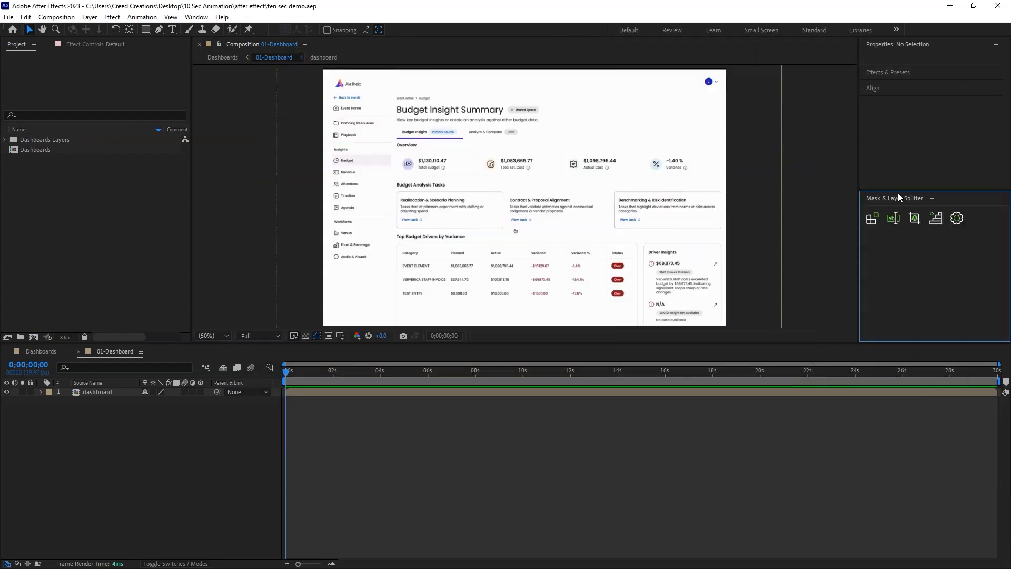
left_click(144, 437)
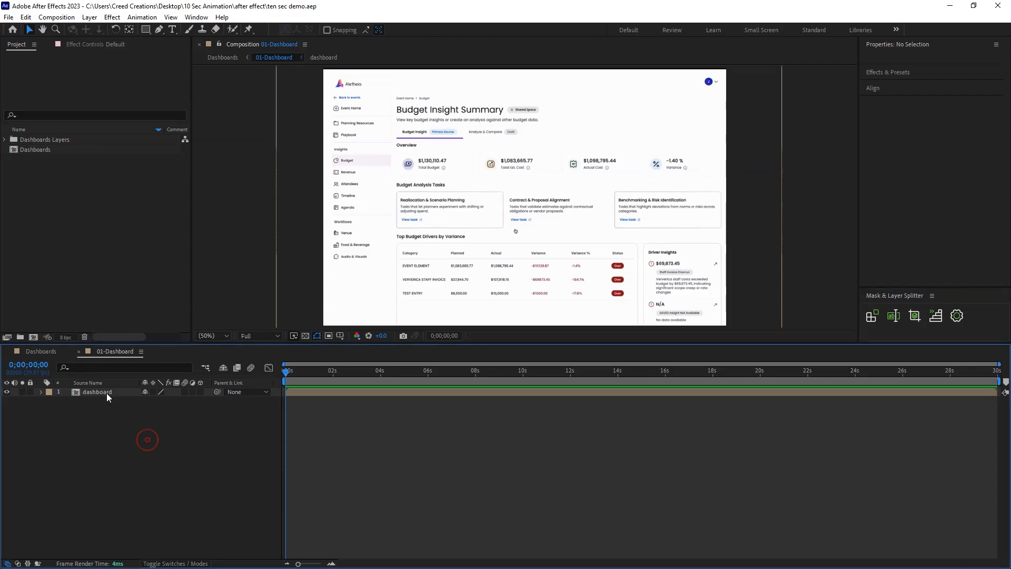
Duplicate the dashboard layer and draw a rectangular mask around the Aletheia logo on the upper copy.
left_click(108, 395)
key("ctrl+d")
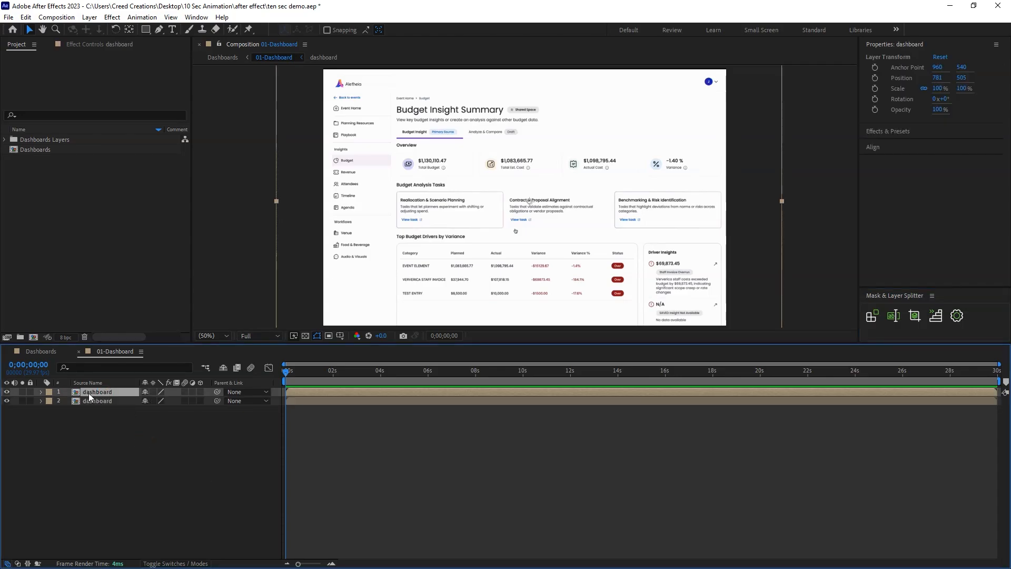
left_click_drag(212, 343, 212, 447)
key("q")
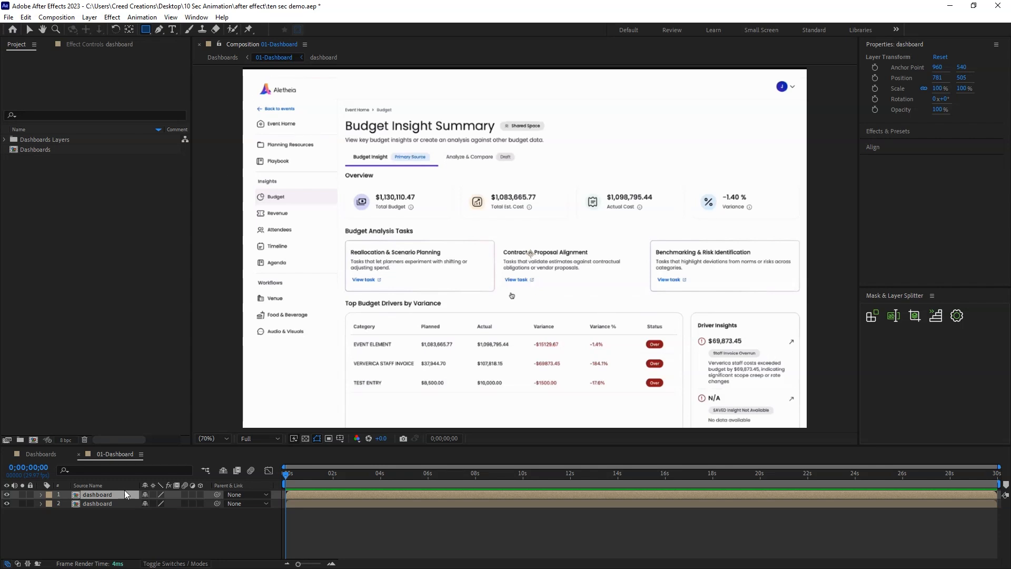
left_click_drag(254, 80, 305, 102)
left_click(6, 530)
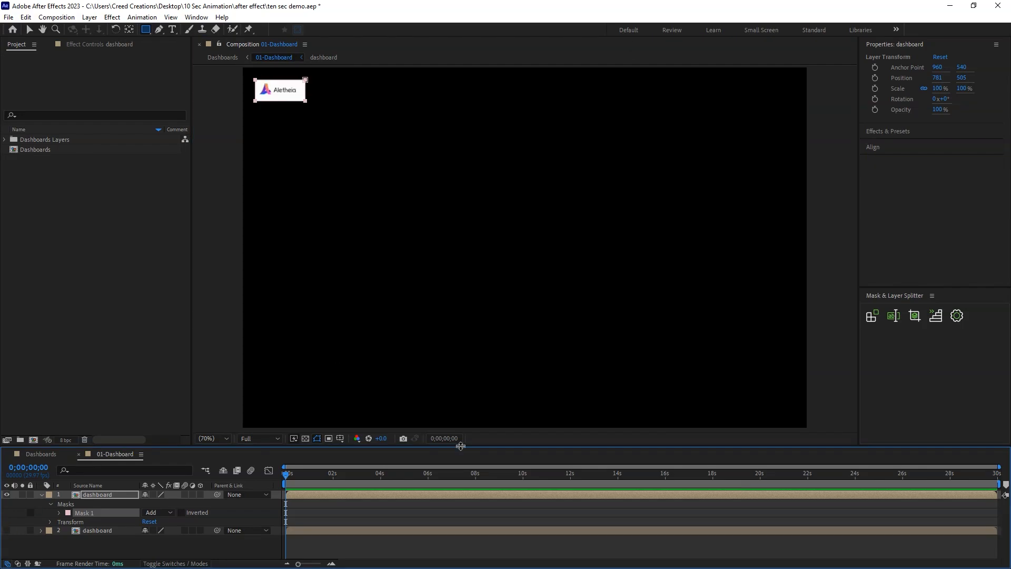
left_click(6, 530)
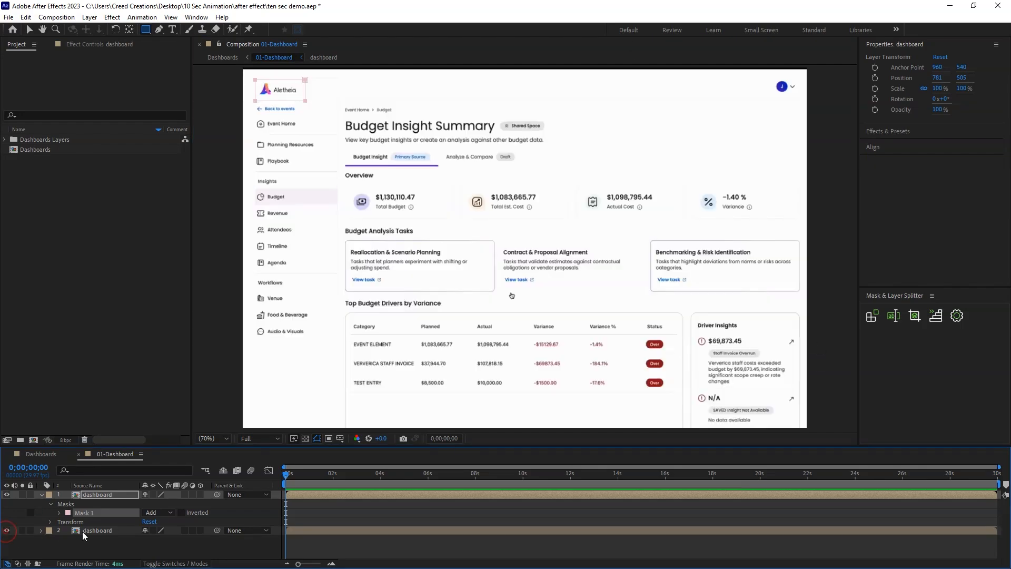
Draw separate rectangular masks on the upper dashboard layer around each sidebar item, from Back to events to Audio & Visuals.
left_click(95, 497)
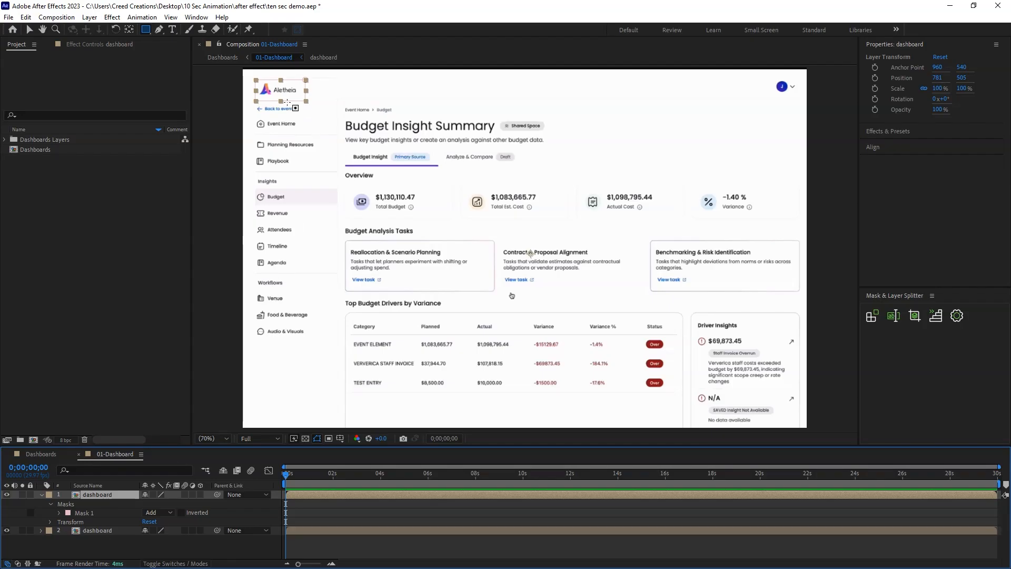
mouse_move(253, 103)
left_mouse_down()
mouse_move(306, 117)
mouse_move(325, 153)
left_mouse_up()
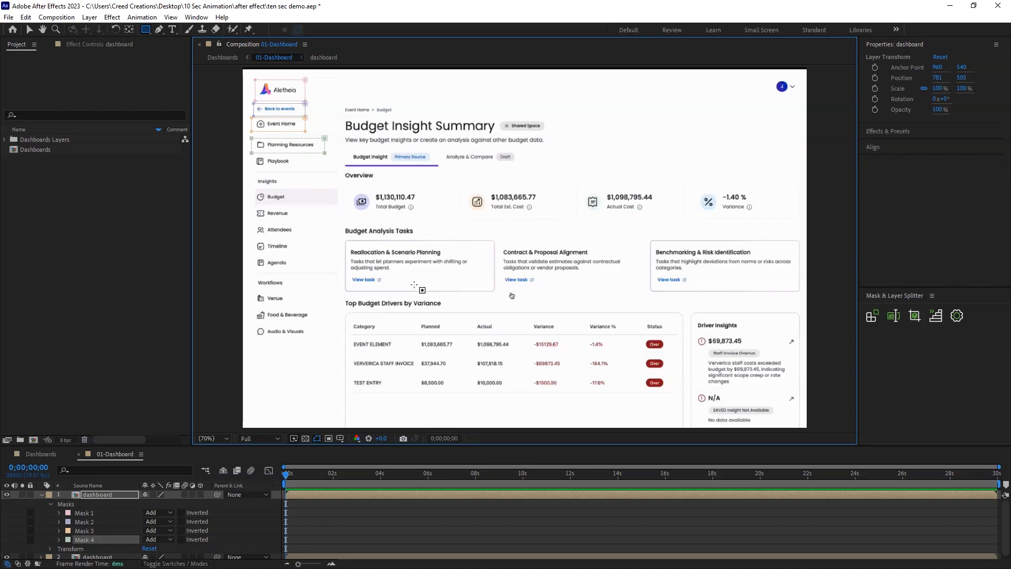
left_click_drag(249, 154, 313, 166)
left_click_drag(253, 176, 292, 185)
left_click_drag(251, 187, 339, 206)
left_click_drag(251, 206, 309, 220)
left_click_drag(251, 222, 309, 235)
left_click_drag(250, 238, 294, 253)
left_click_drag(250, 255, 297, 270)
Mask the title block, tabs, section headings, overview cards, task cards, table rows and Driver Insights panel with separate rectangles.
left_click_drag(456, 222, 455, 222)
left_click_drag(458, 181, 571, 223)
left_click_drag(574, 180, 687, 224)
left_click_drag(688, 180, 805, 223)
left_click_drag(341, 226, 417, 237)
left_click_drag(340, 238, 498, 295)
left_click_drag(499, 234, 647, 292)
left_click_drag(648, 234, 803, 296)
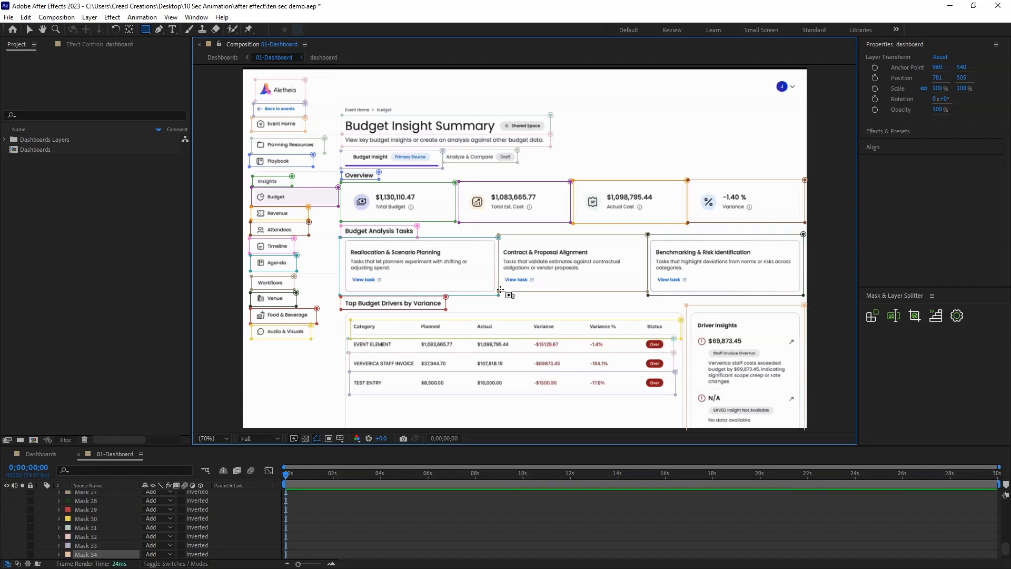
In the dashboard pre-comp, cover the stray hand cursor below the Contract & Proposal Alignment text with a small rectangle.
key("v")
scroll(125, 496, "up", 1)
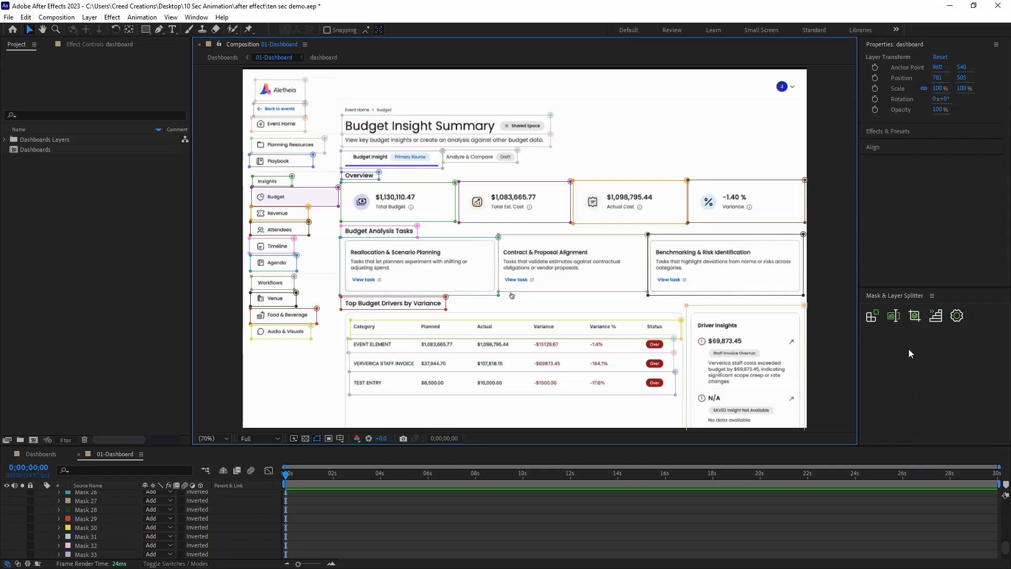
left_click_drag(759, 445, 758, 353)
left_click_drag(1005, 506, 1005, 411)
double_click(107, 403)
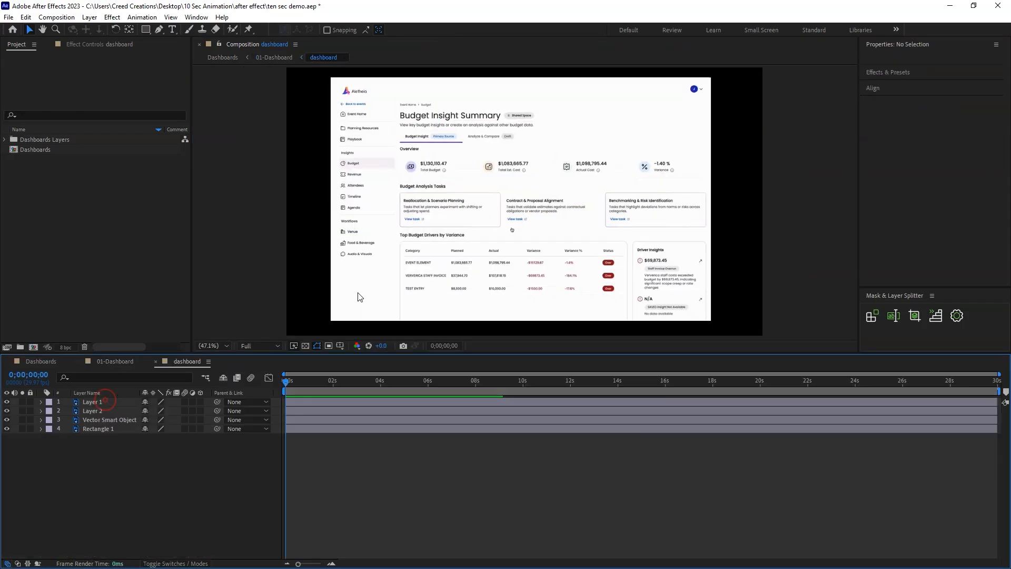
left_click(356, 293)
left_click(84, 461)
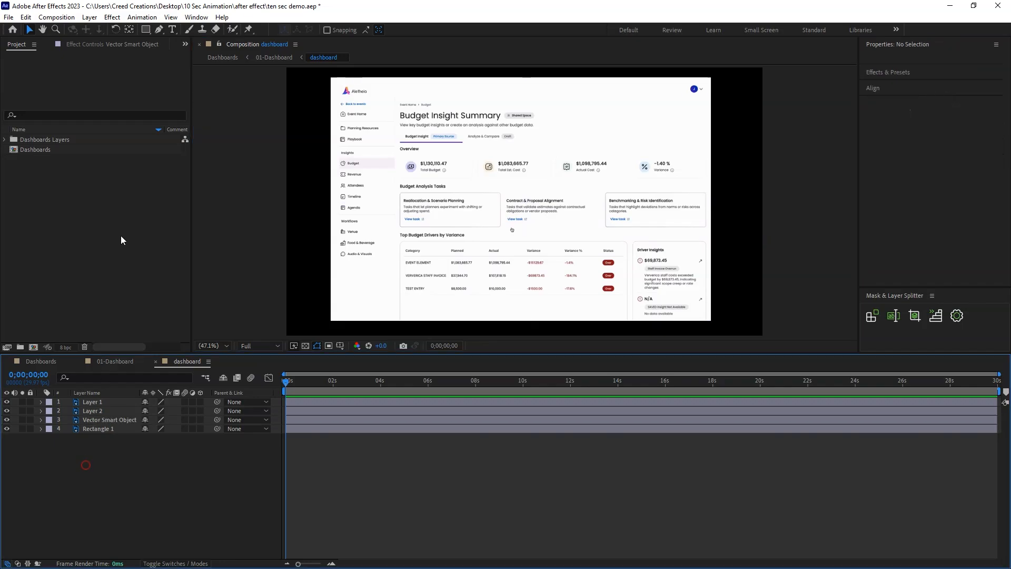
left_click(146, 30)
left_click_drag(505, 224, 517, 234)
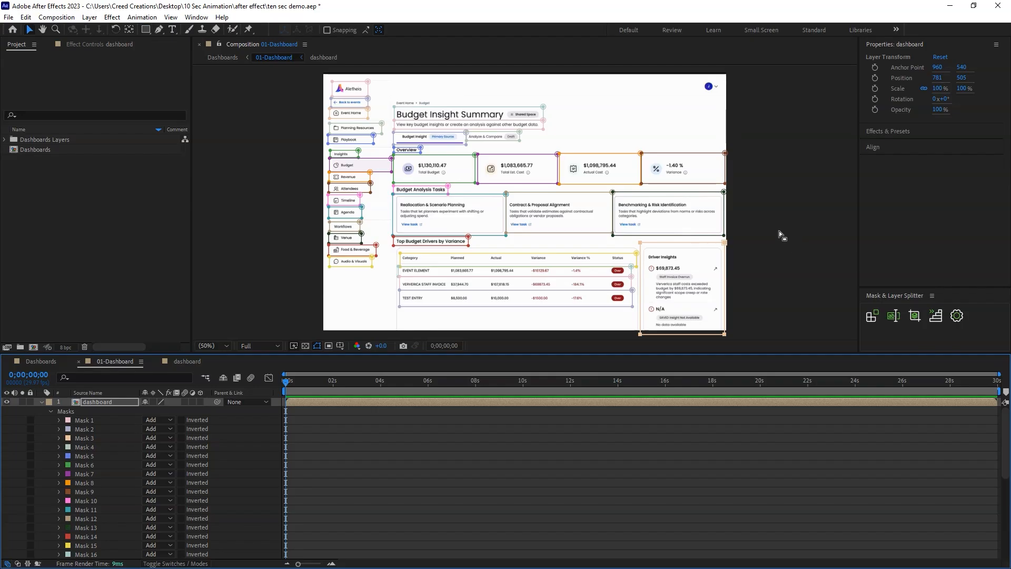
Hide and reshow the lower dashboard layer in 01-Dashboard to check the masked areas of the upper one.
key("ctrl+d")
left_click(7, 411)
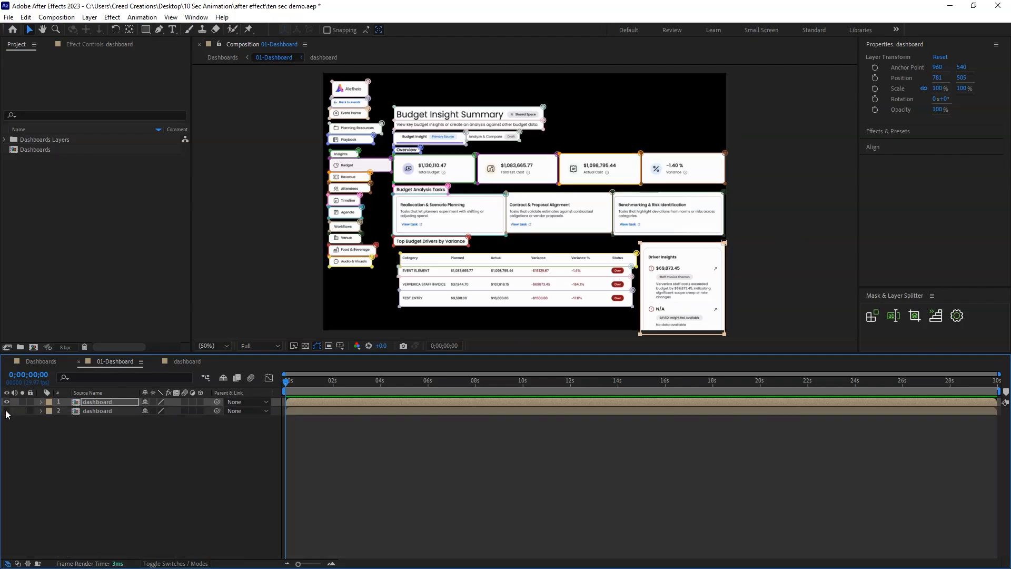
left_click(7, 411)
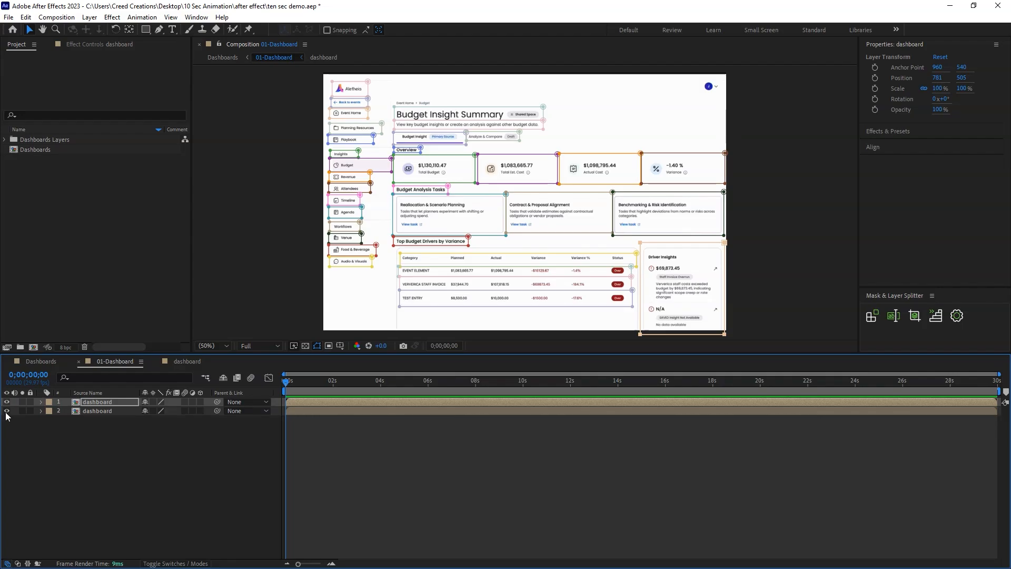
Add rectangular masks around the Event Home breadcrumb and the profile badge on the upper dashboard layer.
left_click(6, 410)
left_click(97, 410)
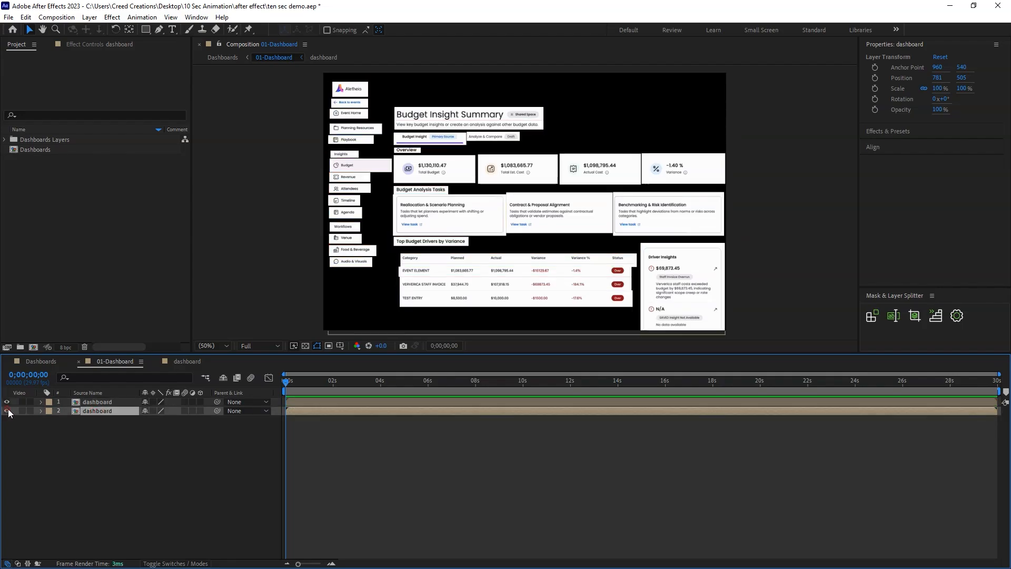
left_click(7, 411)
left_click(97, 402)
left_click(146, 30)
left_click_drag(391, 96, 440, 109)
key("m")
left_click_drag(698, 78, 722, 92)
Create a white solid in 01-Dashboard and place it between the two dashboard layers.
right_click(83, 477)
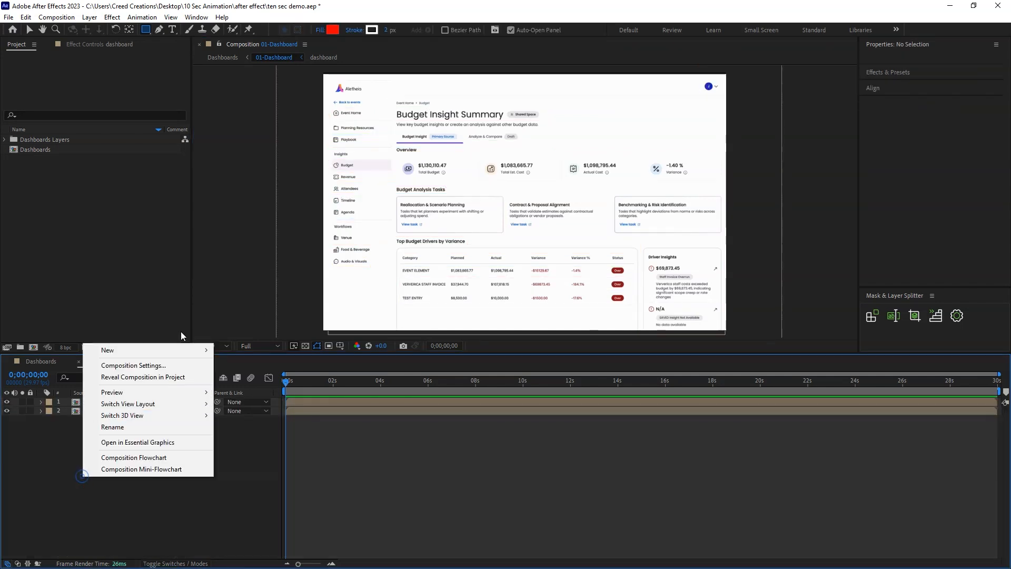
left_click(174, 350)
left_click(267, 377)
left_click(521, 355)
left_click(374, 295)
left_click(550, 385)
left_click_drag(132, 402, 109, 416)
double_click(110, 413)
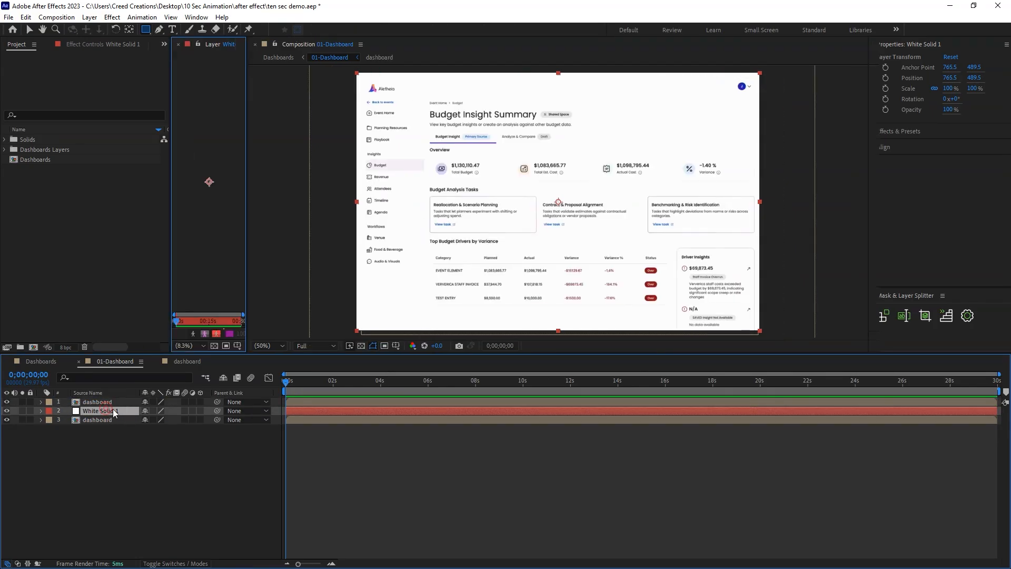
Rename the white solid layer as BG.
right_click(110, 410)
left_click(157, 379)
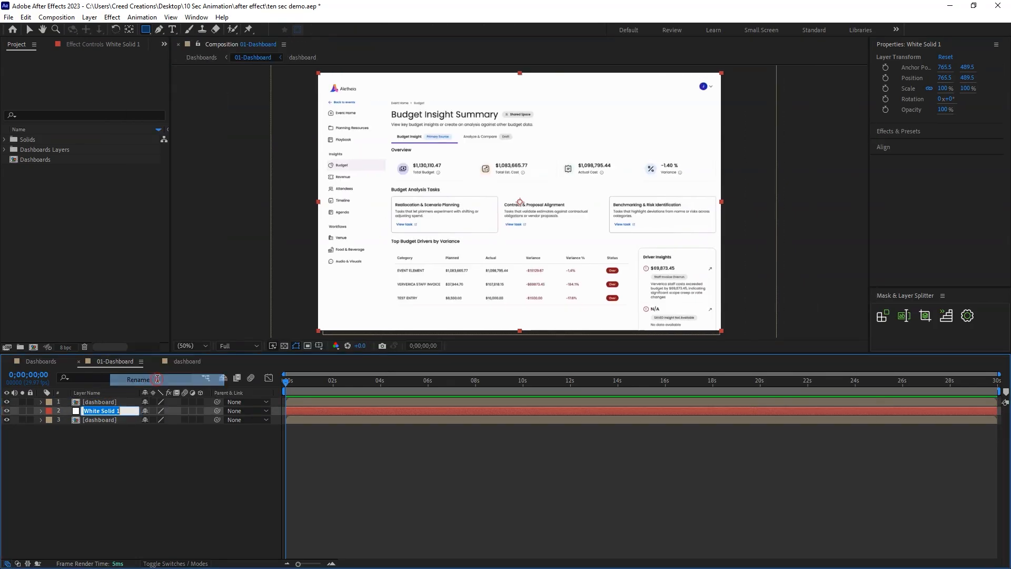
type("BG")
left_click(127, 451)
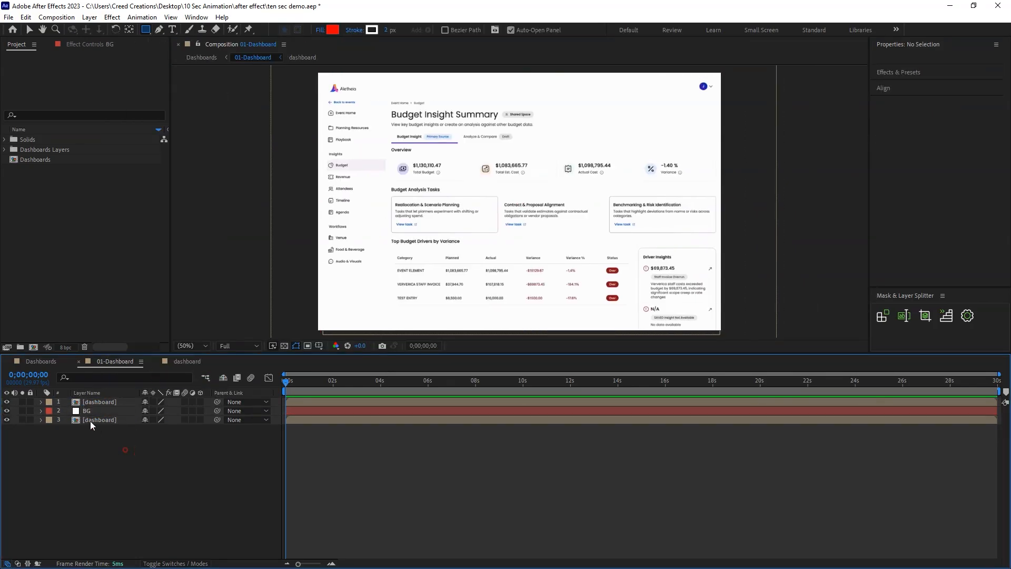
Hide the bottom dashboard layer and split the masked top dashboard into one layer per mask with Mask & Layer Splitter.
left_click(91, 419)
left_click(100, 402)
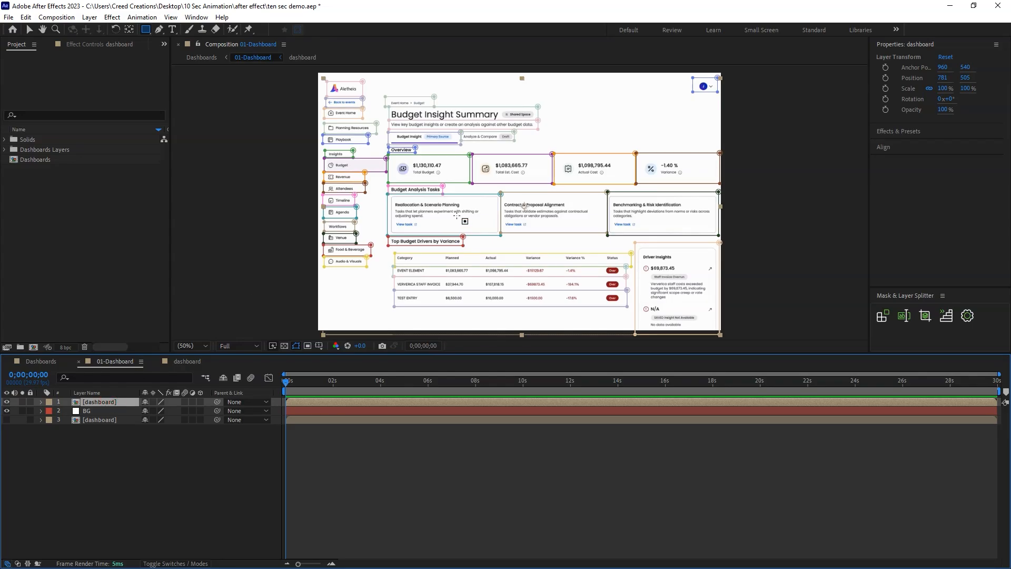
key("v")
left_click(210, 483)
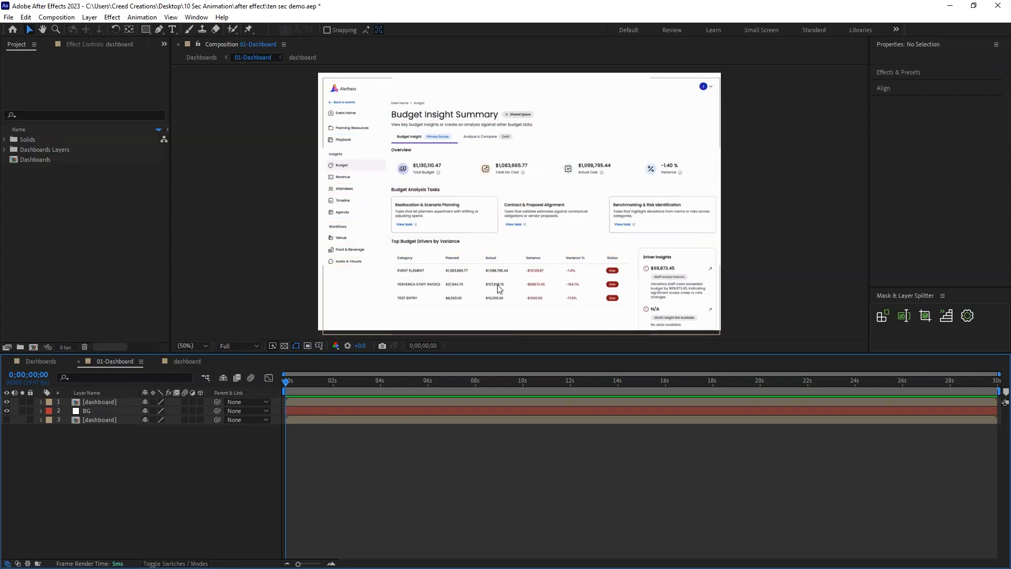
left_click(99, 402)
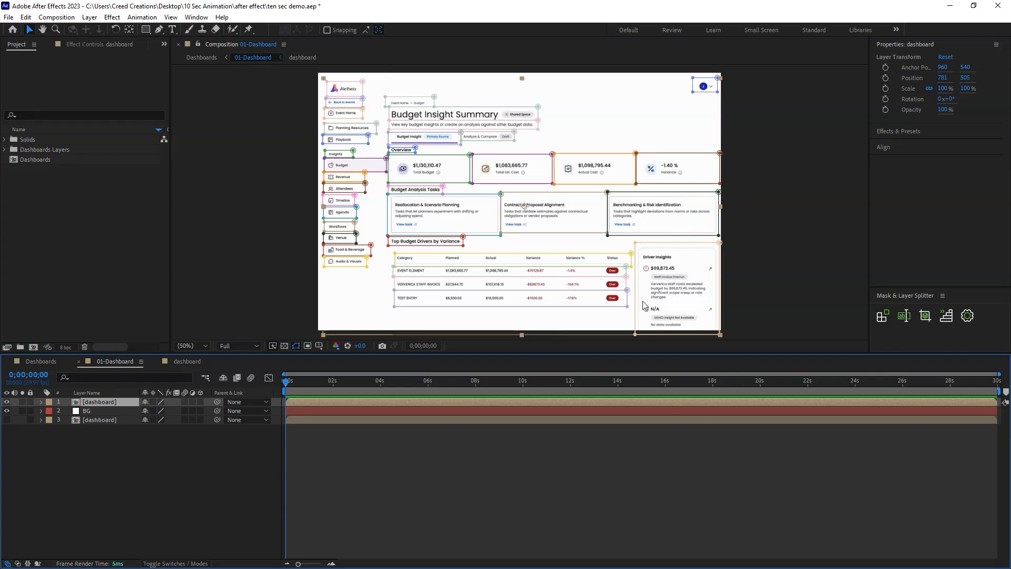
left_click(881, 317)
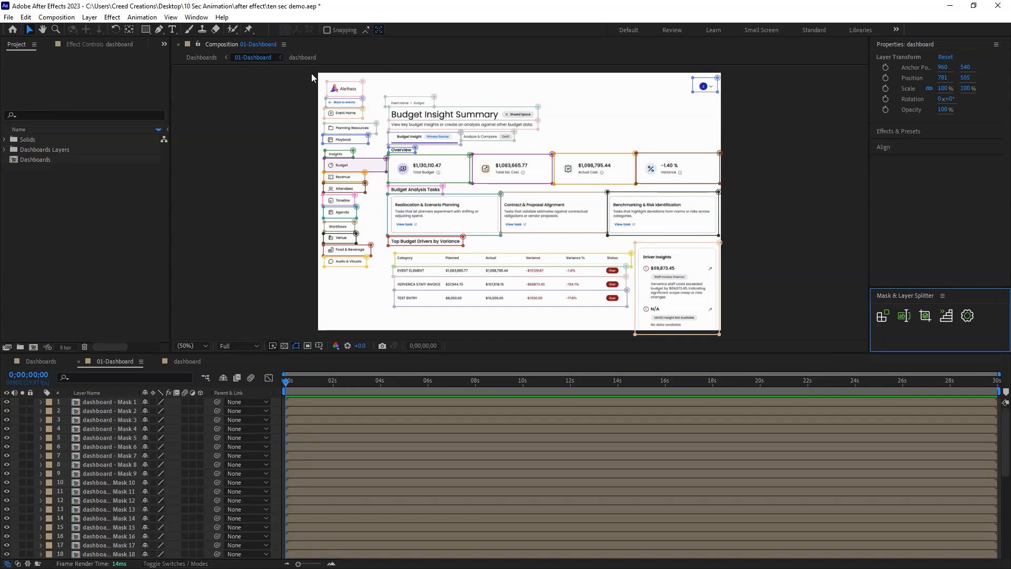
Select individual mask layers in the timeline and sidebar items in the composition to check which element each layer holds.
left_click(109, 419)
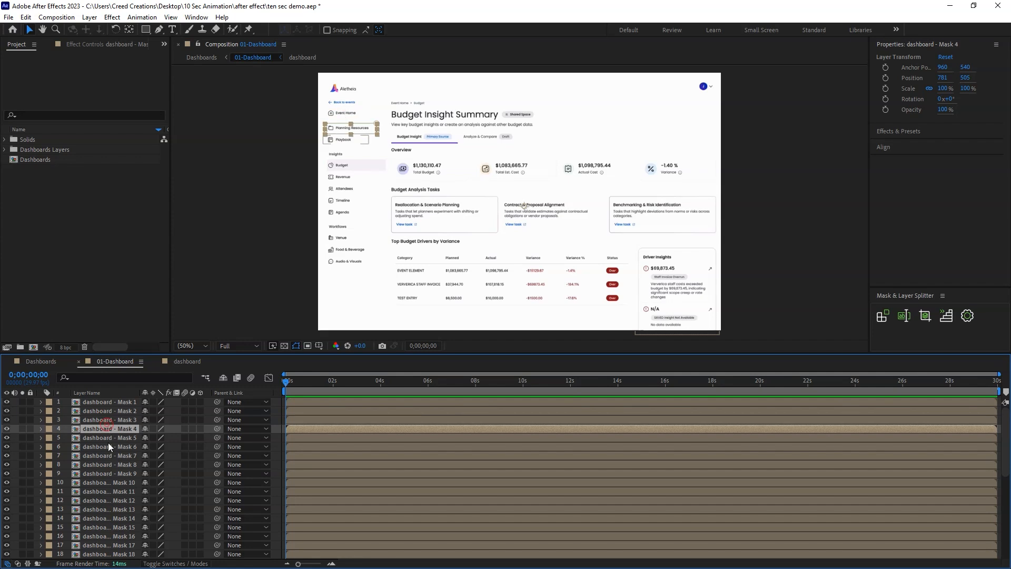
left_click(116, 455)
left_click(127, 421)
left_click(128, 456)
left_click(132, 483)
left_click(136, 491)
left_click(127, 403)
left_click(124, 429)
left_click(120, 491)
left_click(119, 518)
left_click(118, 536)
left_click(116, 482)
left_click(115, 419)
left_click(114, 446)
left_click(115, 483)
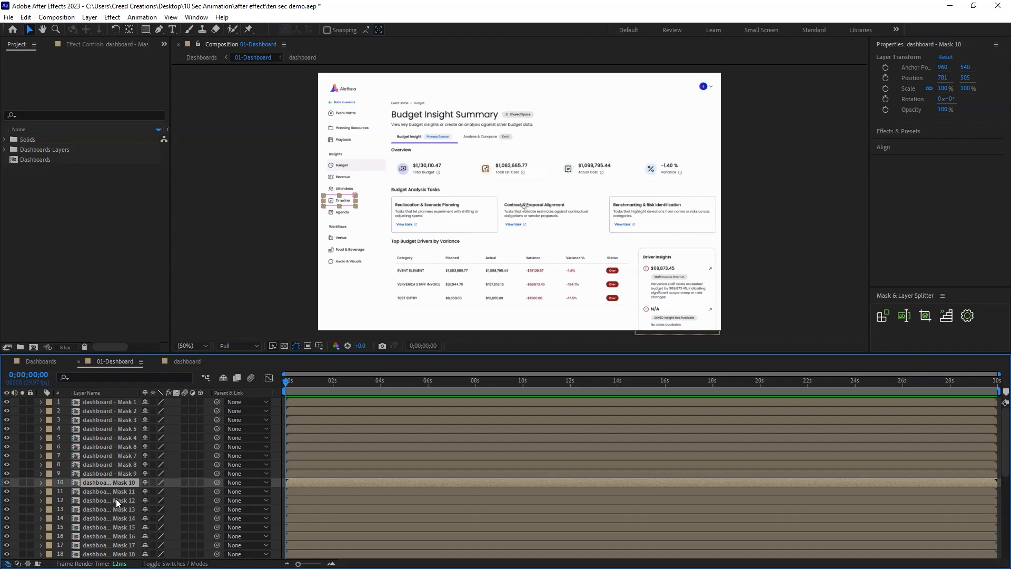
left_click(340, 187)
left_click(343, 175)
left_click(344, 164)
left_click(344, 153)
left_click(343, 137)
left_click(345, 167)
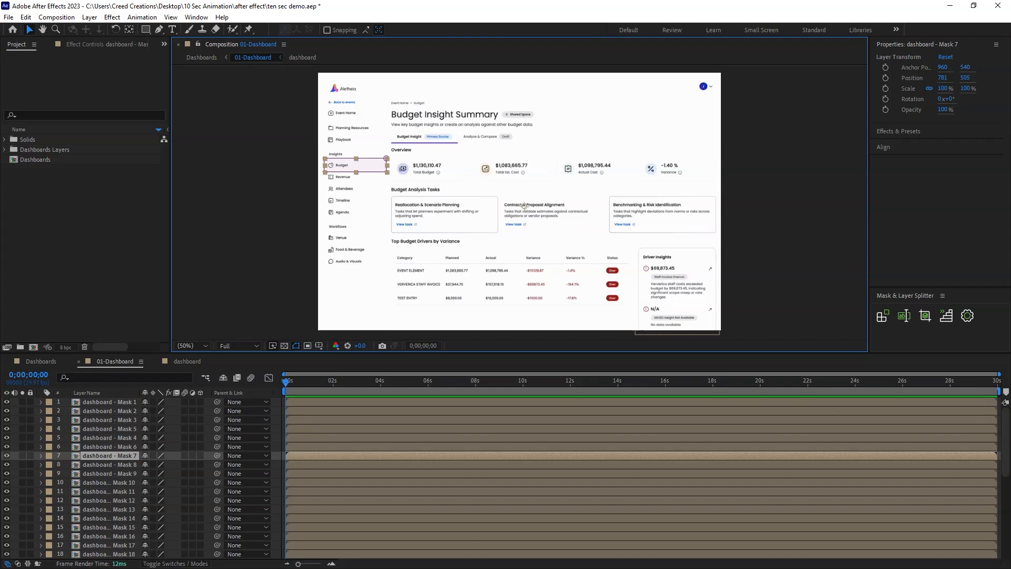
Open the Animation Composer Anchor Point Mover.
left_click(195, 17)
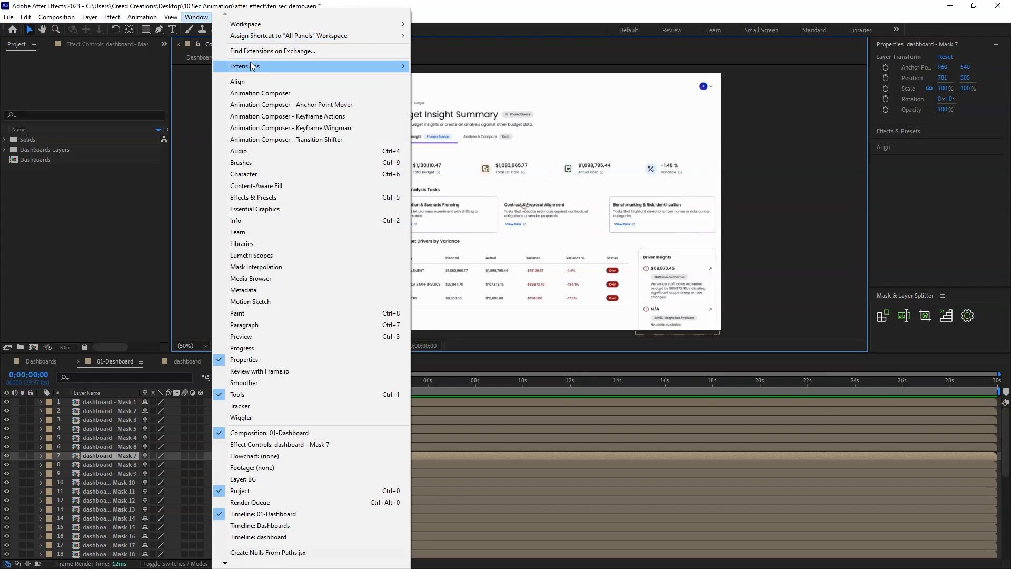
mouse_move(251, 66)
mouse_move(266, 24)
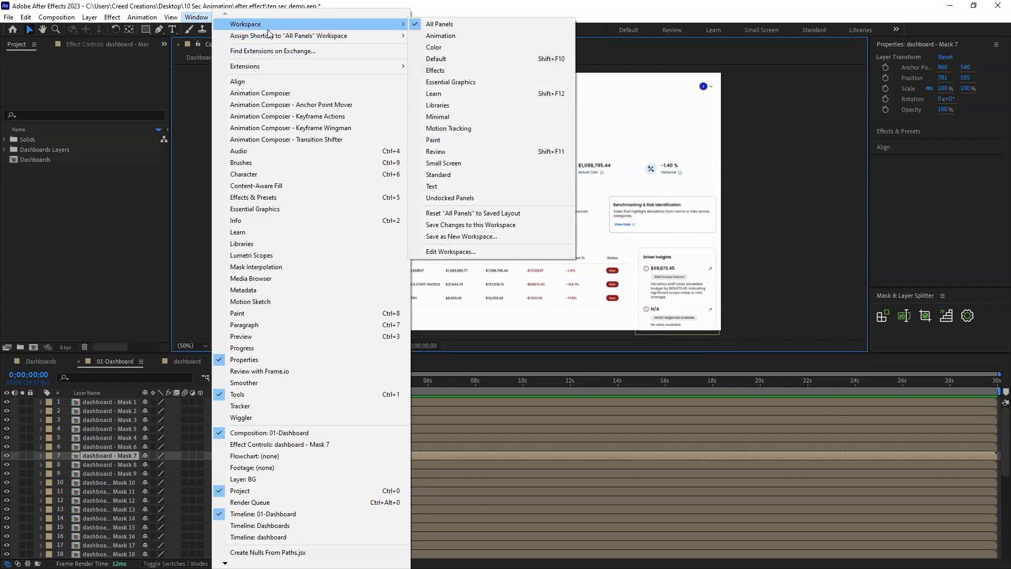
left_click(298, 106)
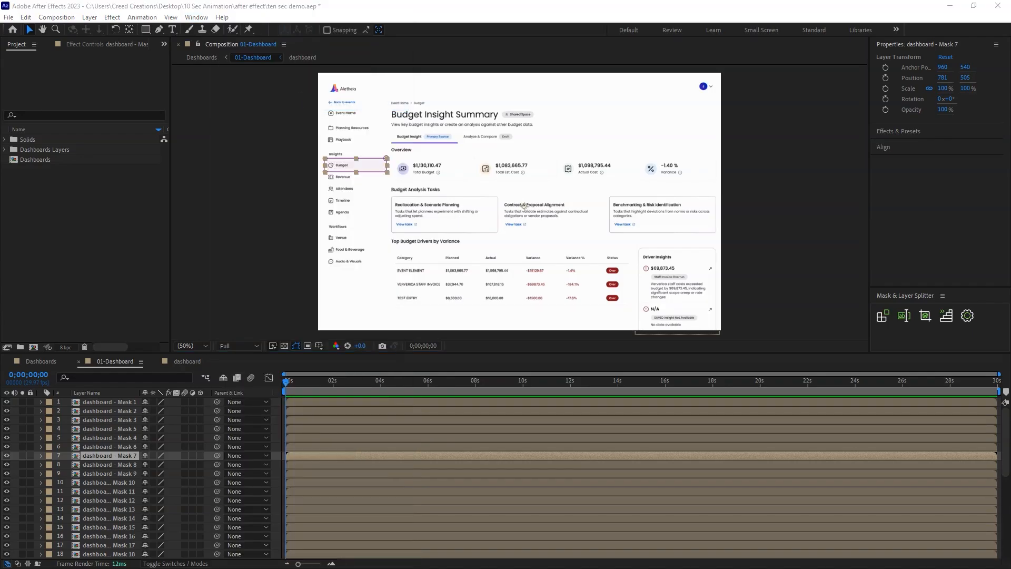
Centre the anchor points of all layers from Mask 1 to Mask 36 and save the project.
left_click(1006, 462)
left_click(109, 404)
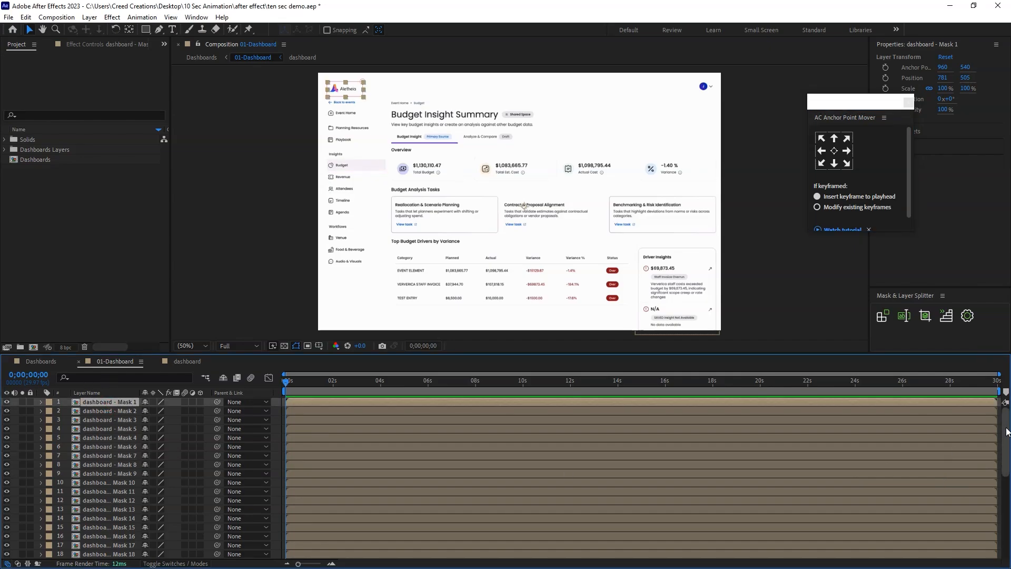
left_click_drag(1006, 442, 1006, 522)
left_click(114, 527, "shift")
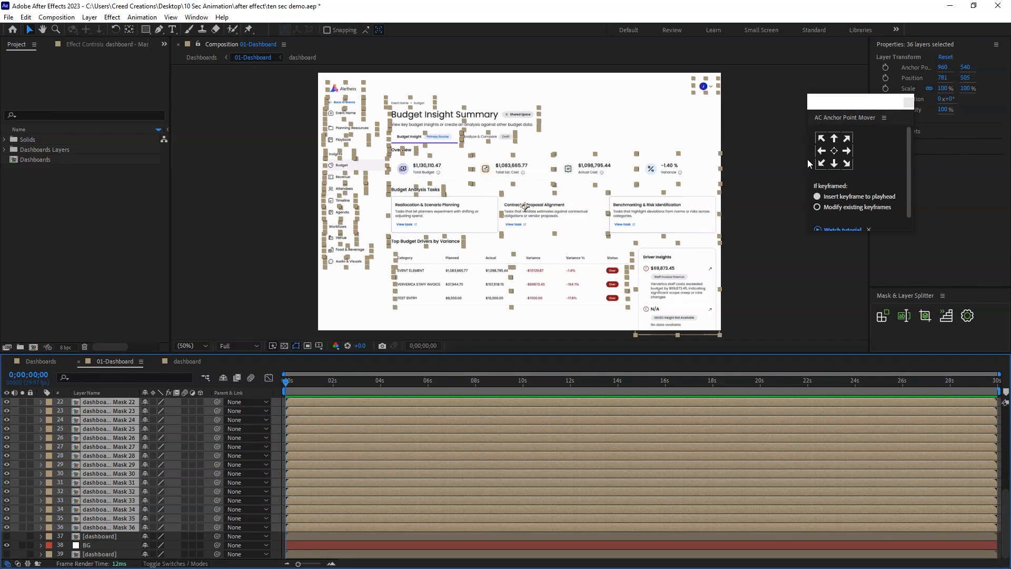
left_click(835, 151)
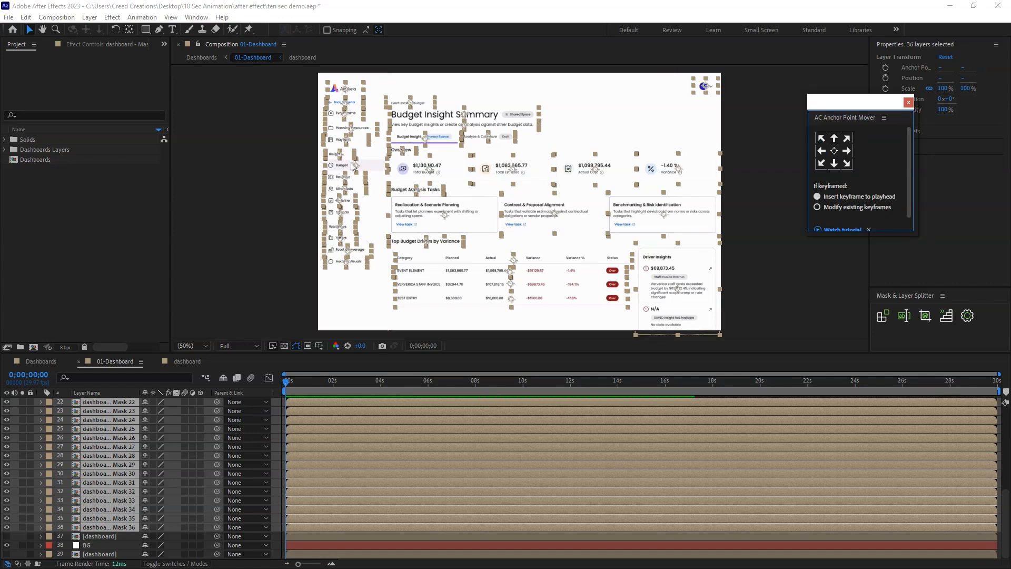
left_click(797, 286)
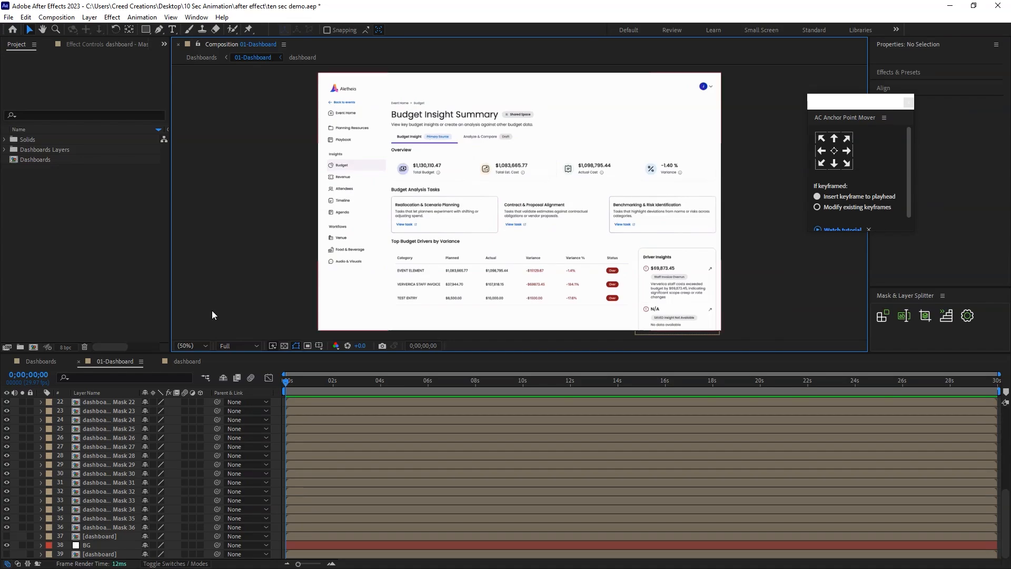
key("ctrl+s")
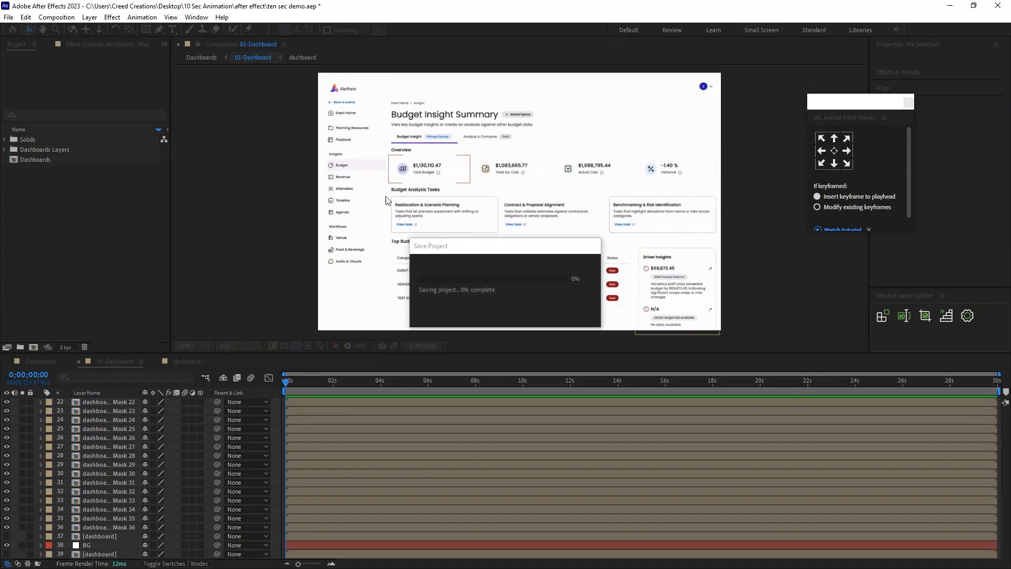
left_click_drag(346, 383, 206, 384)
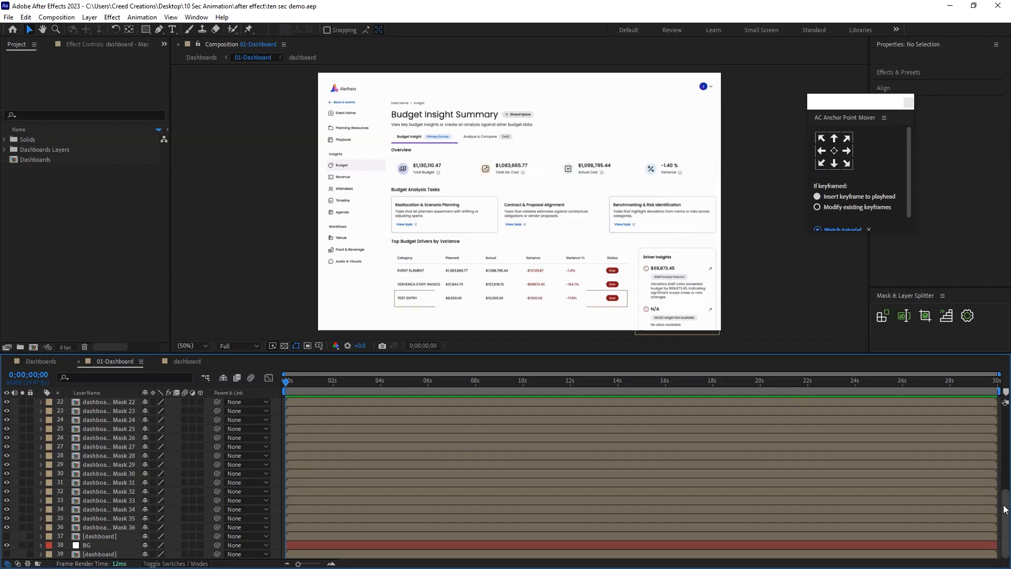
Lock the two hidden dashboard layers and the BG layer.
left_click(84, 535)
left_click(30, 536)
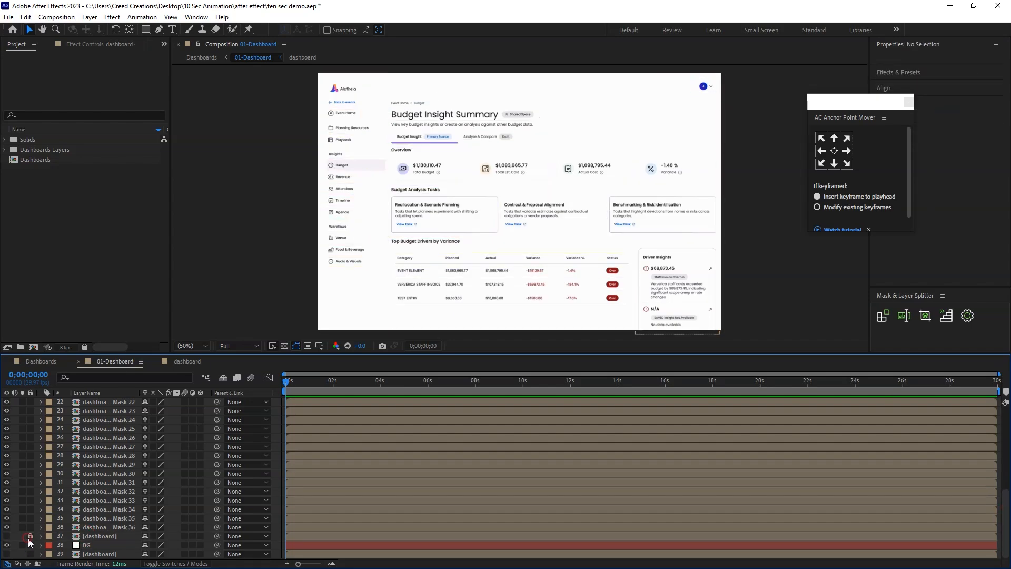
left_click(31, 546)
left_click(30, 545)
left_click(31, 554)
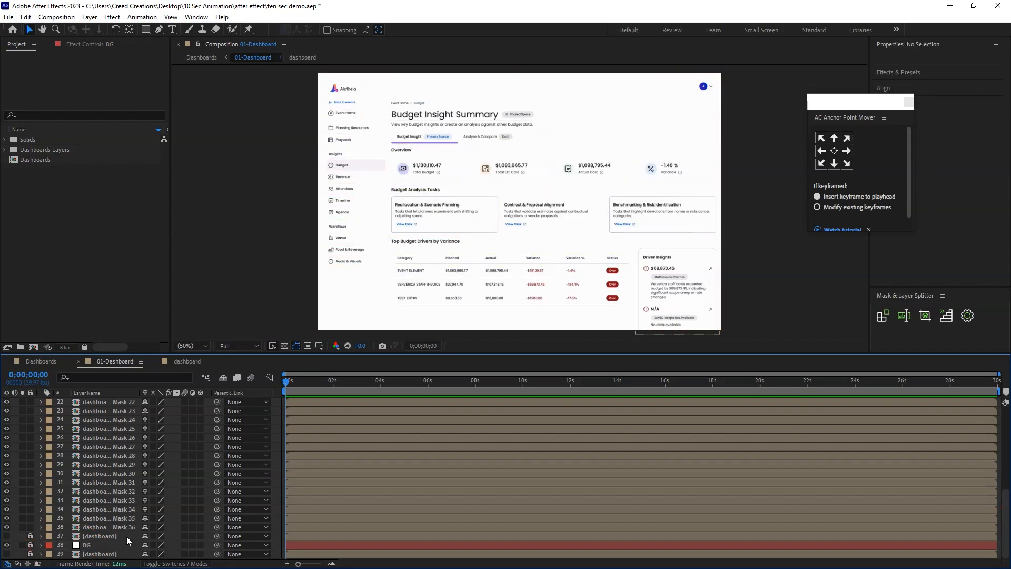
Lock the logo layer, dashboard - Mask 1.
left_click(105, 527)
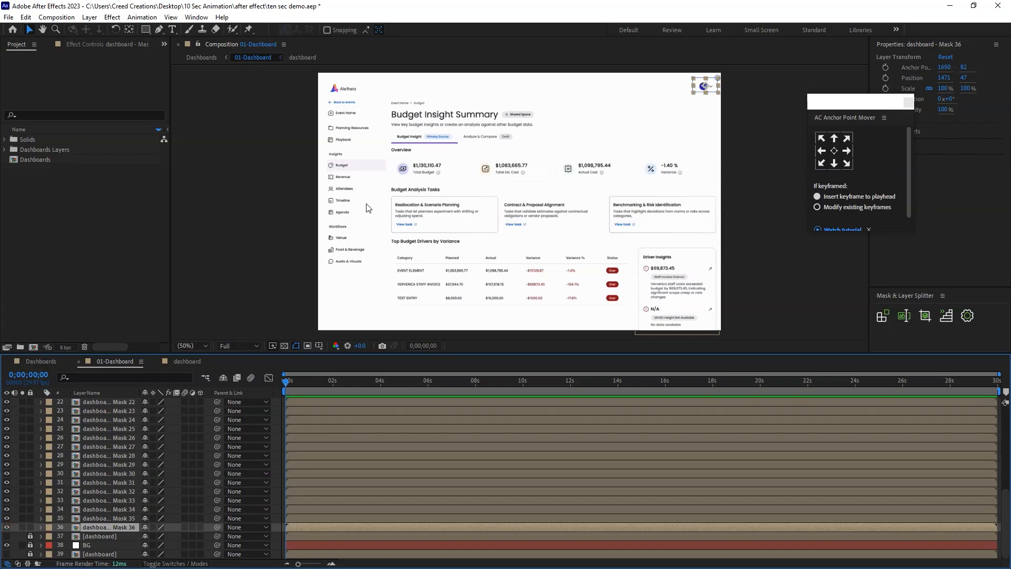
left_click(295, 85)
left_click(343, 90)
left_click_drag(1005, 522, 1005, 410)
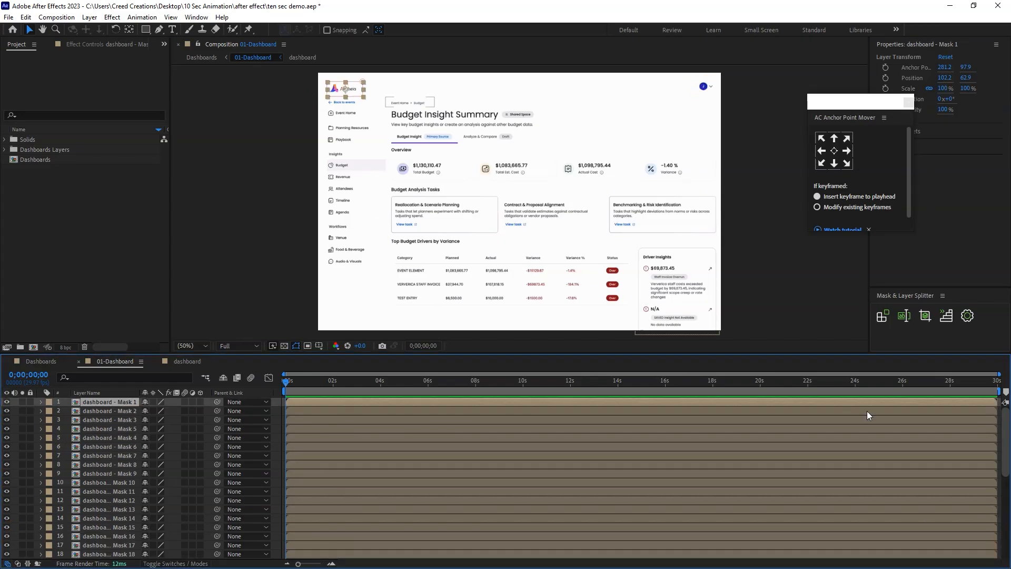
left_click(29, 402)
Select all sidebar item layers below the logo, Mask 2 to Mask 15, and give them a pink label colour.
left_click_drag(300, 96, 358, 289)
left_click(49, 410)
left_click(89, 358)
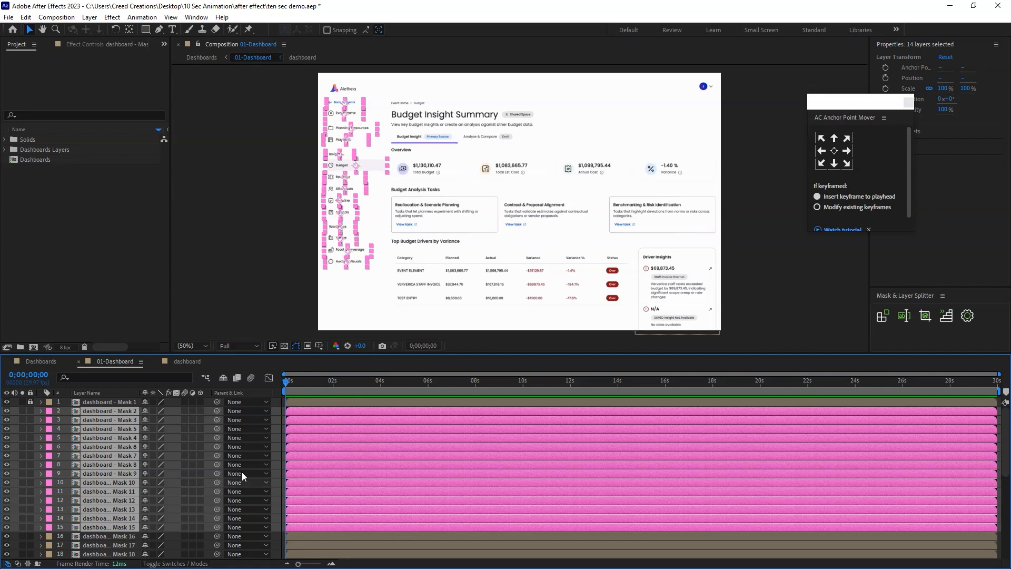
Add Position and Opacity keyframes to the selected sidebar layers at 0;00;01;05.
left_click(329, 382)
left_click_drag(343, 382, 339, 381)
key("equal")
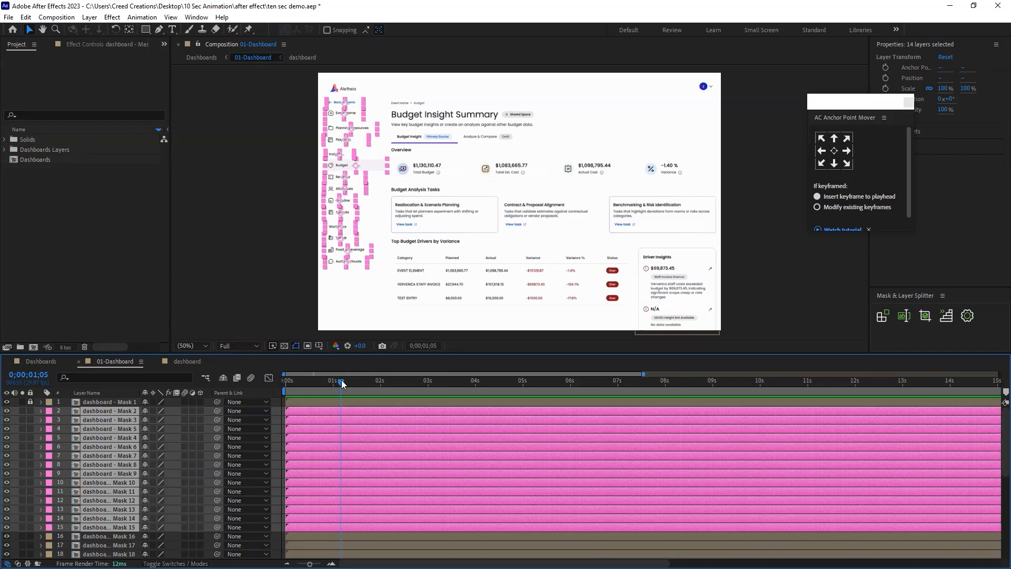
key("alt+shift+p")
key("alt+shift+t")
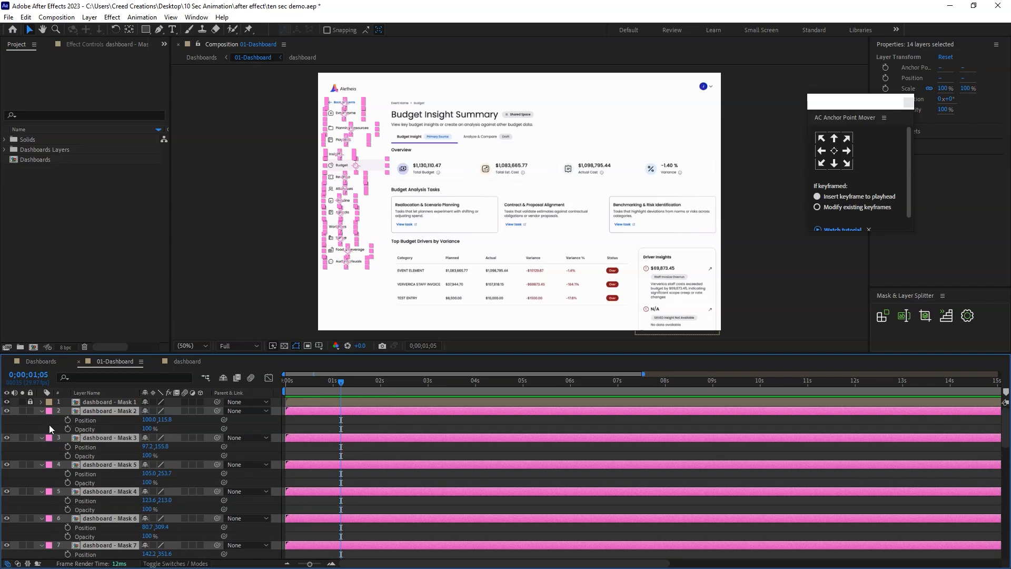
key("alt+shift+p")
key("alt+shift+t")
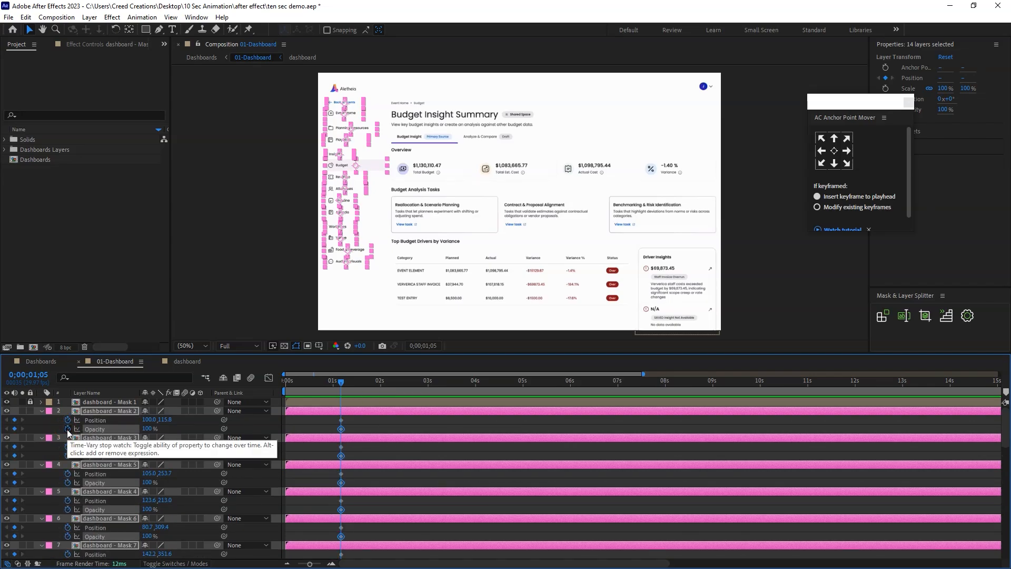
At 0;00;00;00, move the sidebar layers about 386 px straight down and set their opacity to 0%.
left_click_drag(341, 381, 291, 381)
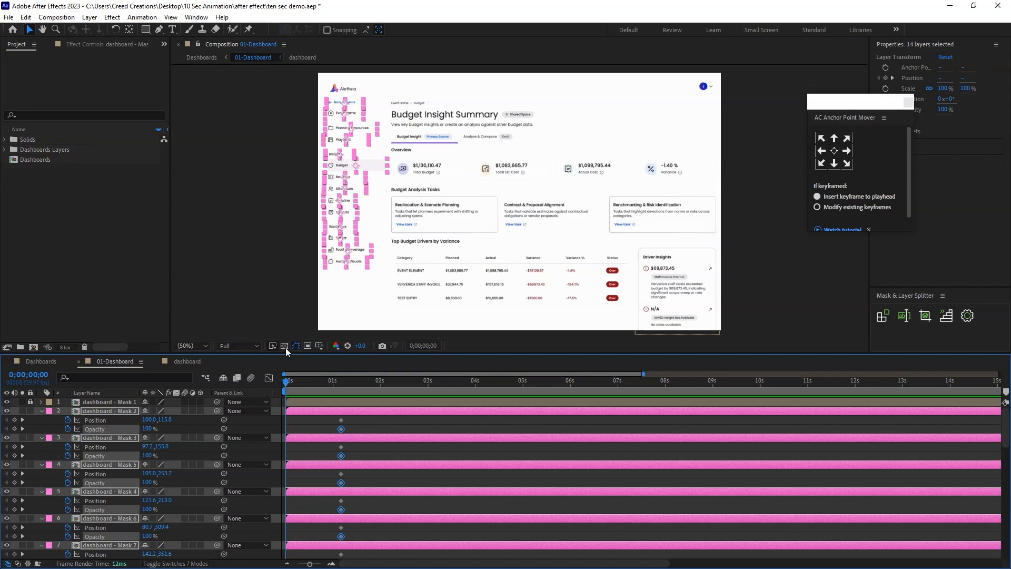
left_click_drag(346, 108, 347, 208)
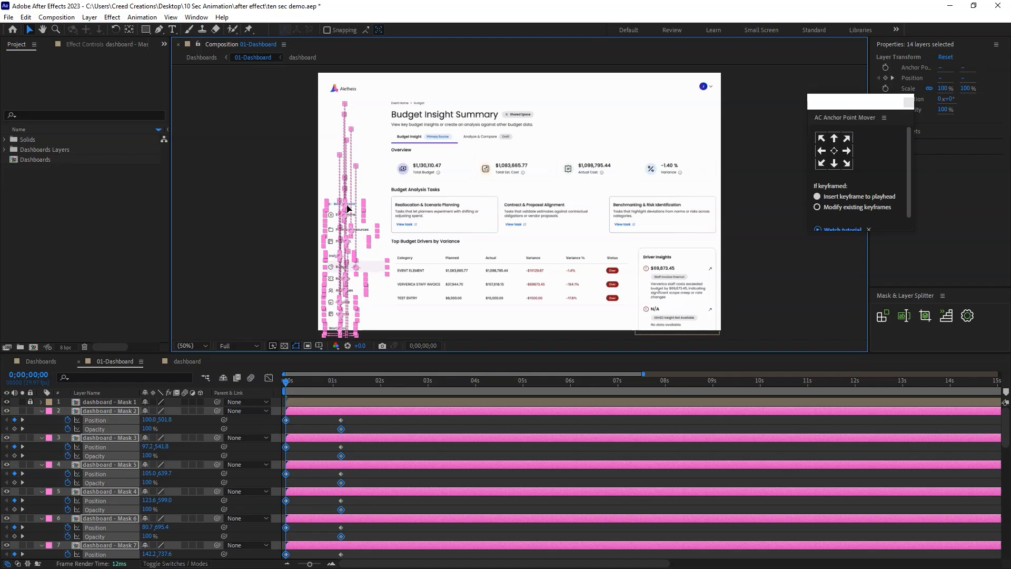
left_click(149, 428)
type("0")
key("Return")
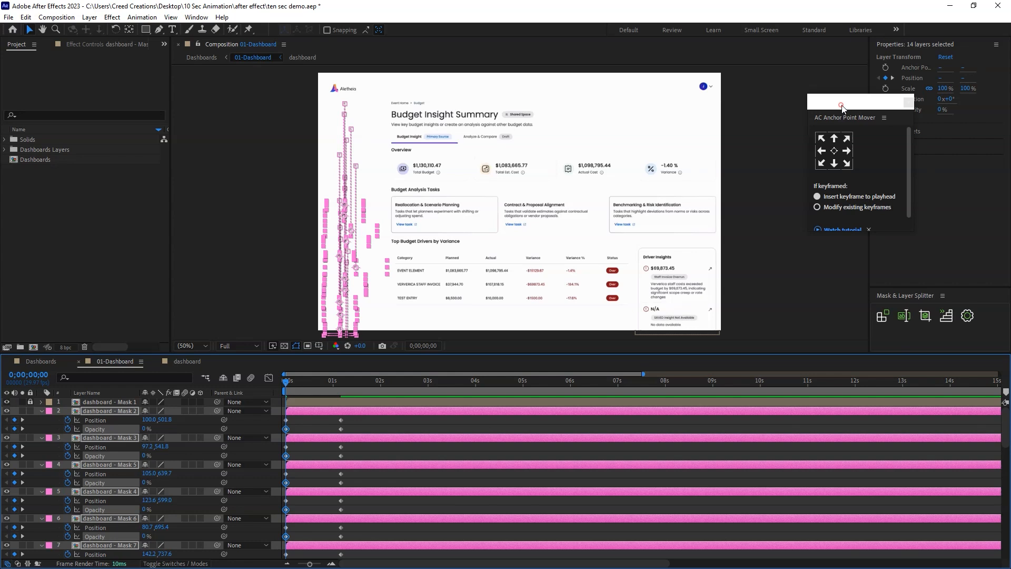
Offset the sidebar layers by 3 frames in ascending order with linear distribution, and preview the staggered animation.
left_click_drag(842, 106, 784, 98)
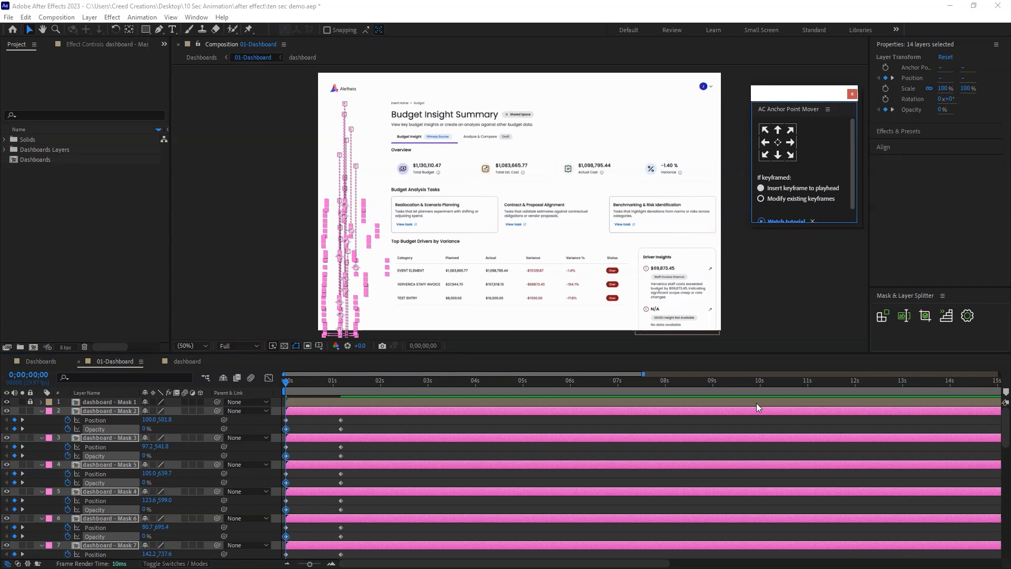
left_click(945, 316)
left_click_drag(773, 157, 653, 126)
left_click(669, 158)
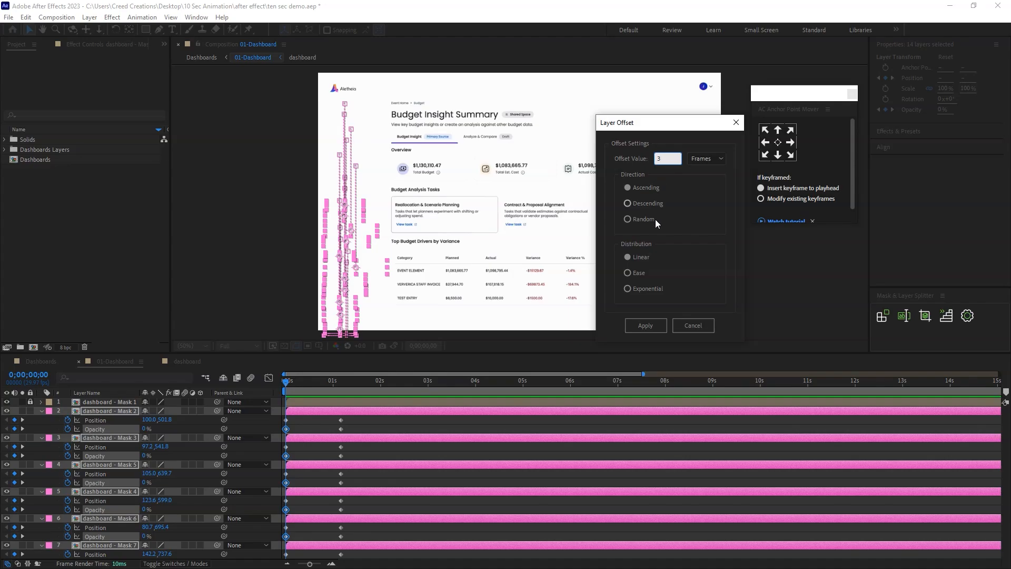
left_click(651, 326)
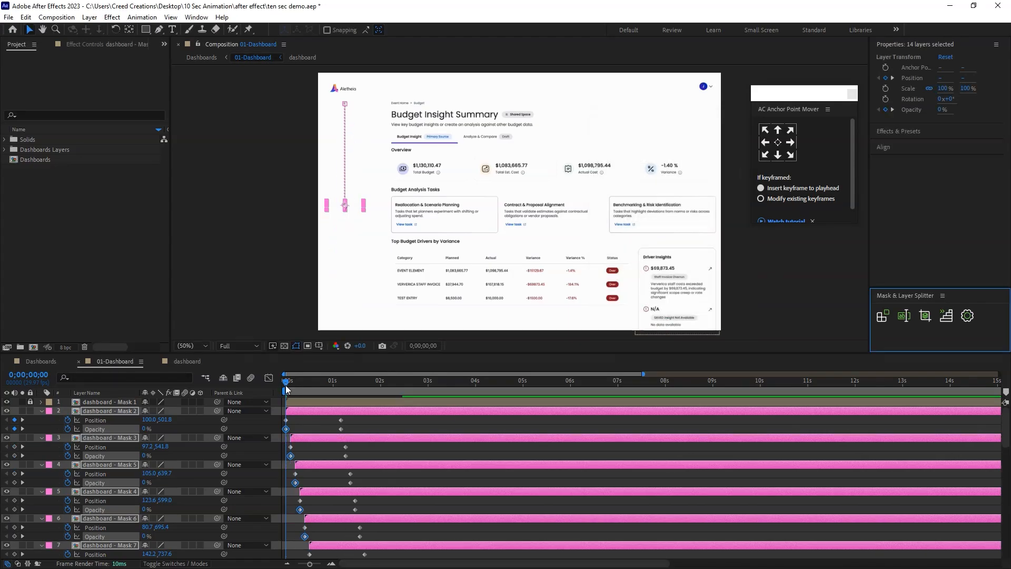
key("space")
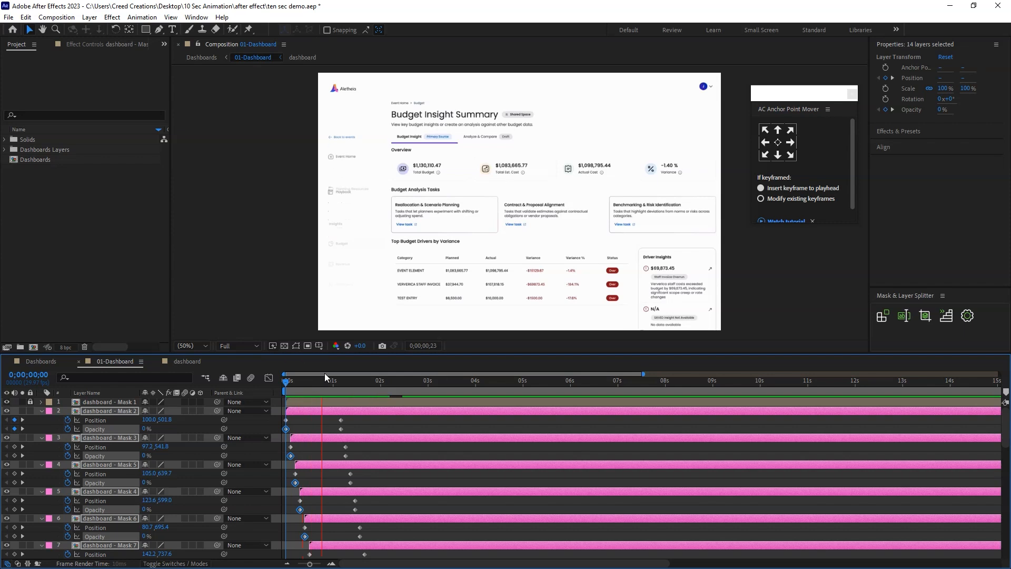
left_click(355, 382)
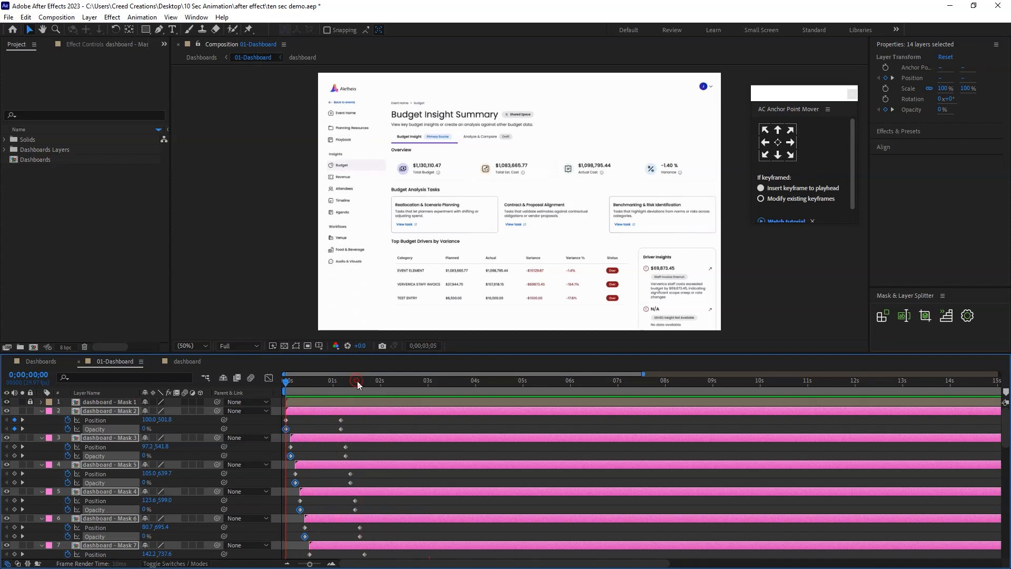
Apply Easy Ease to all Position and Opacity keyframes of the sidebar layers, Mask 2 to Mask 15.
left_click_drag(1007, 439, 1008, 510)
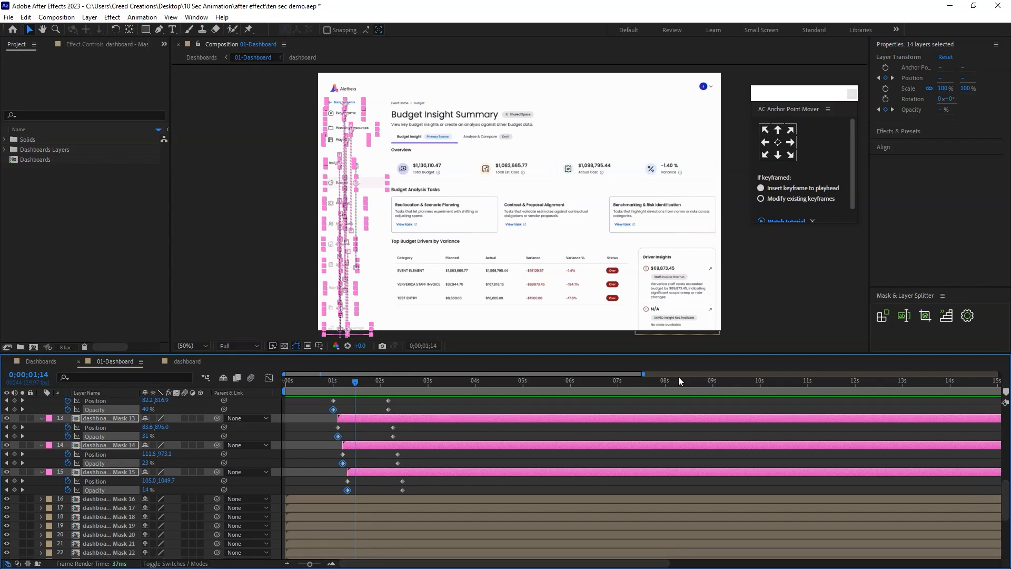
left_click_drag(425, 497, 294, 275)
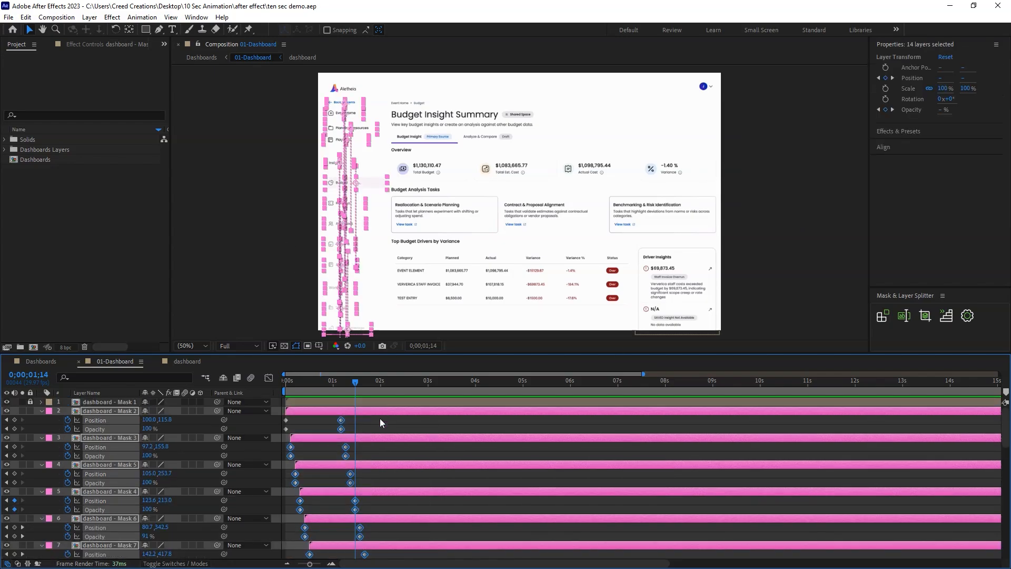
left_click_drag(381, 423, 295, 548)
left_click_drag(420, 532, 368, 458)
left_click_drag(388, 461, 364, 474)
right_click(380, 464)
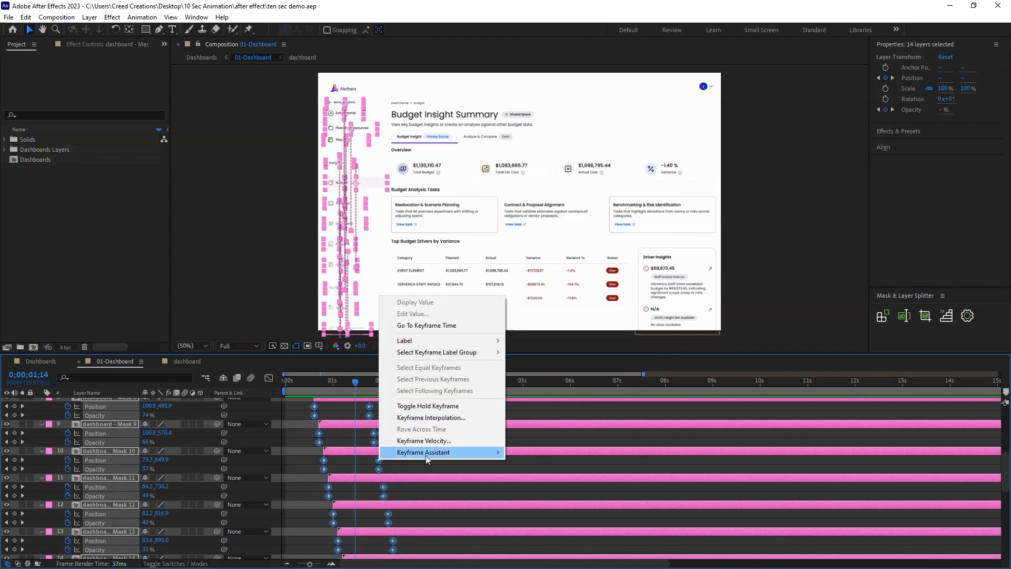
mouse_move(424, 452)
left_click(558, 495)
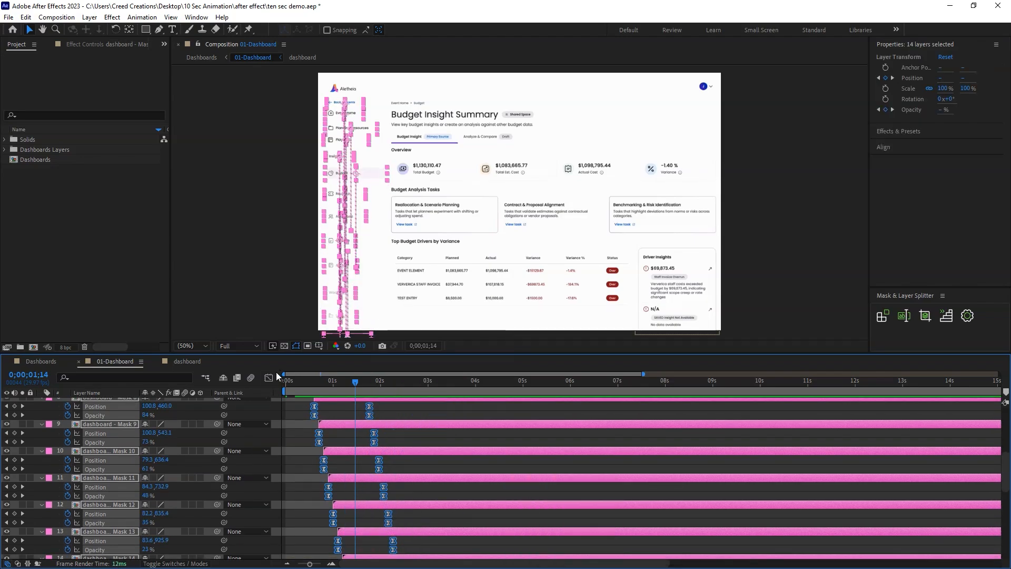
Lengthen the start and end ease handles of all sidebar keyframes in the speed graph, and preview the animation from the start.
left_click(268, 378)
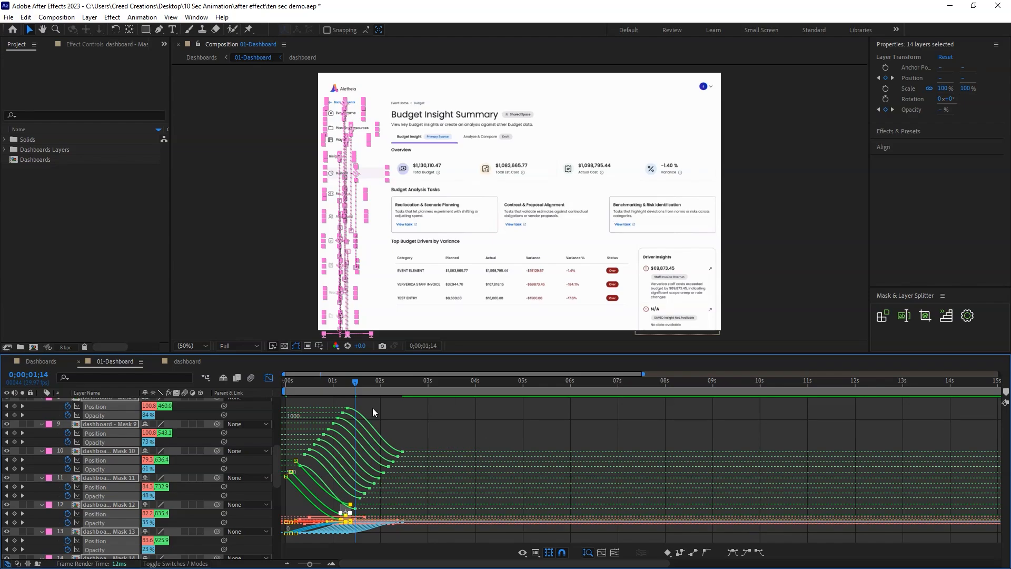
right_click(436, 419)
left_click(476, 323)
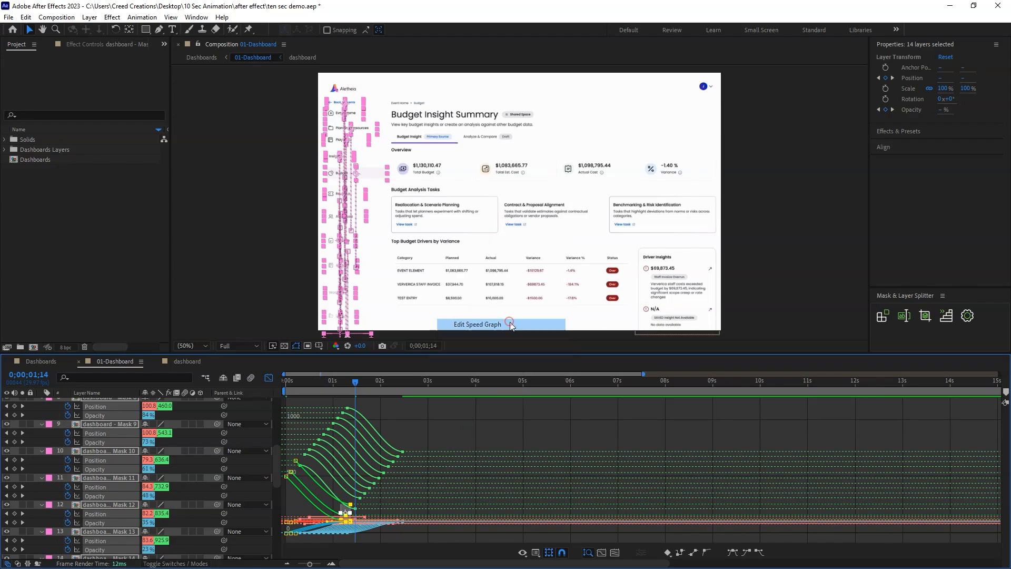
key("equal")
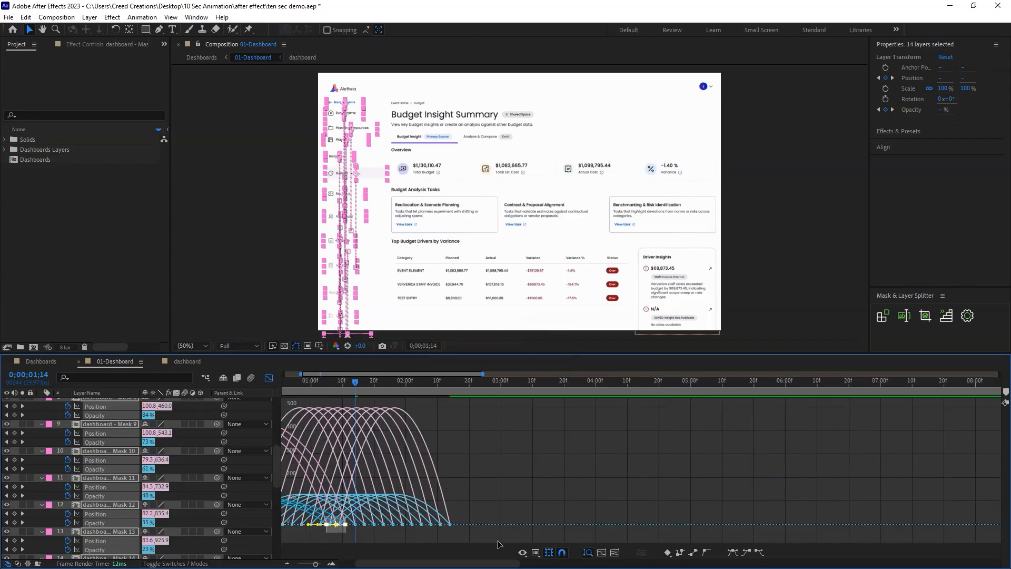
left_click_drag(500, 563, 315, 562)
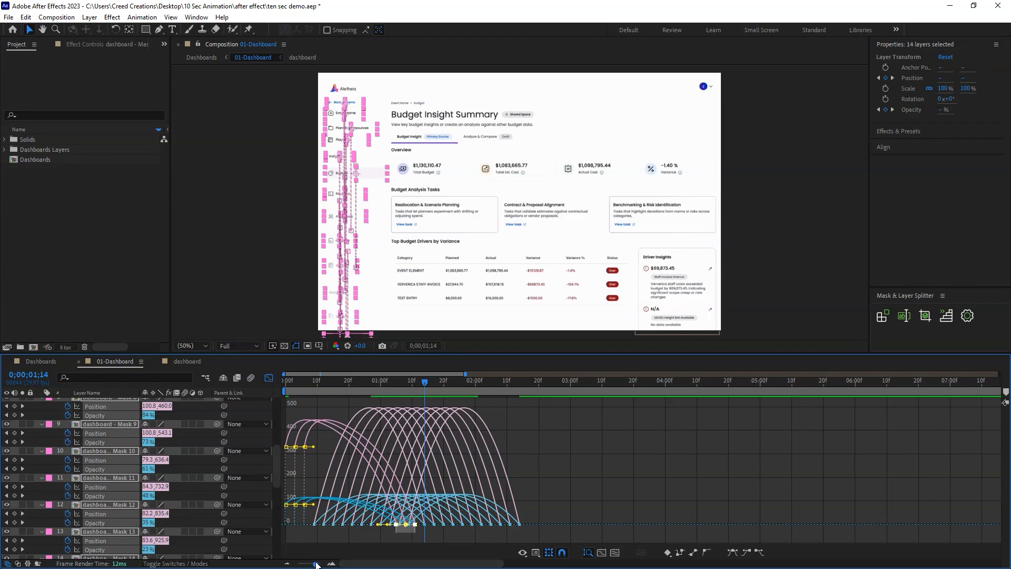
key("equal")
left_click_drag(427, 563, 410, 562)
left_click_drag(469, 524, 378, 531)
left_click_drag(794, 512, 283, 541)
left_click_drag(606, 532, 545, 533)
left_click_drag(356, 533, 406, 534)
left_click(269, 378)
left_click(201, 391)
key("Home")
key("space")
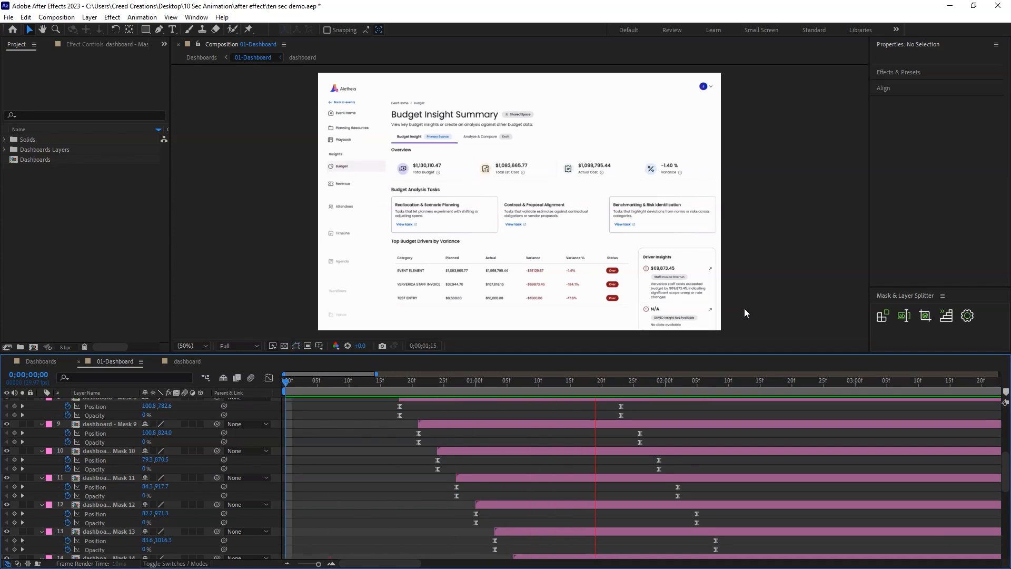
Place the Planning Resources layer, Mask 4, above Mask 5 and swap their start times to frames 6 and 9.
left_click_drag(528, 385, 553, 399)
left_click(361, 131)
left_click_drag(1005, 477, 1006, 425)
left_click_drag(507, 382, 557, 383)
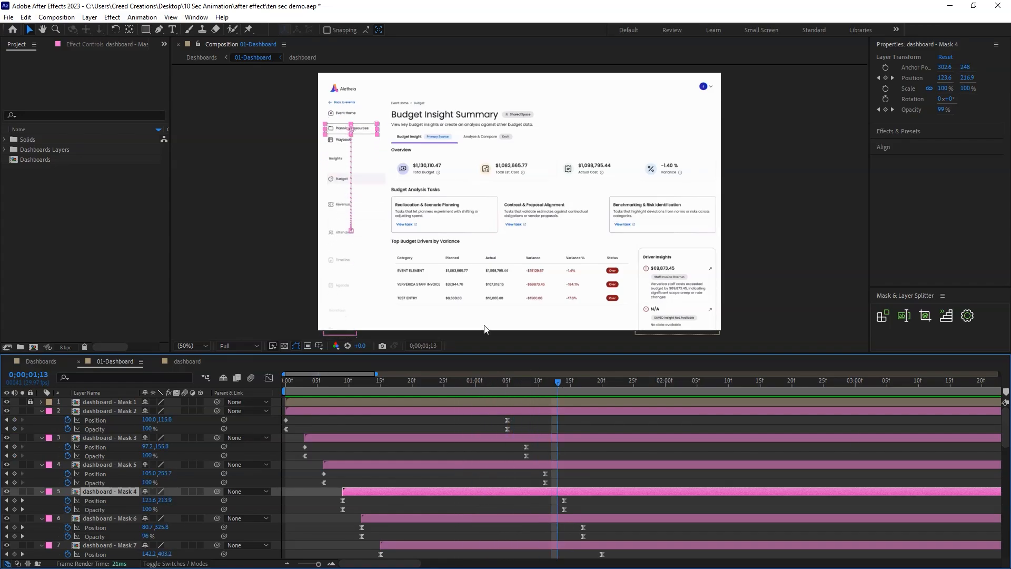
left_click(335, 141)
left_click(374, 488)
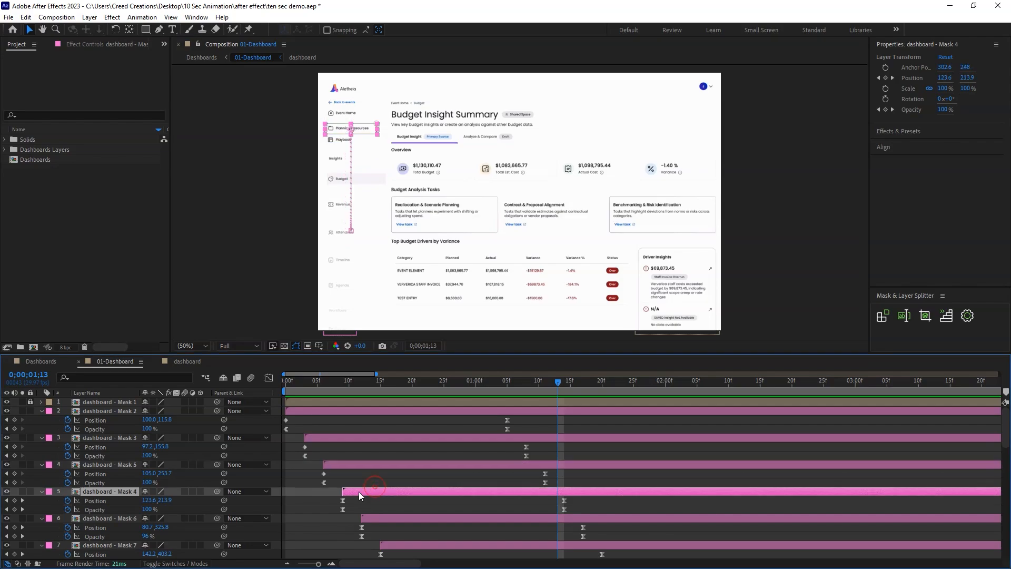
left_click_drag(99, 488, 100, 461)
left_click_drag(356, 466, 368, 491)
Move Mask 4's ending Position and Opacity keyframes to 0;00;01;05 and preview the animation.
left_click_drag(301, 388, 567, 402)
left_click(444, 464)
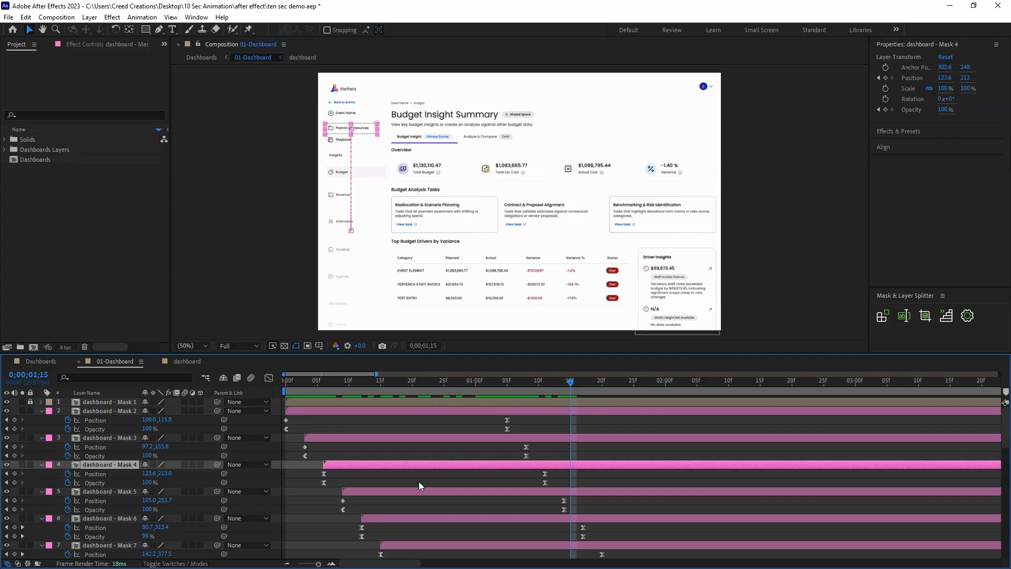
mouse_move(525, 391)
left_mouse_down()
mouse_move(490, 388)
mouse_move(531, 391)
left_mouse_up()
left_click_drag(553, 473, 508, 477)
key("space")
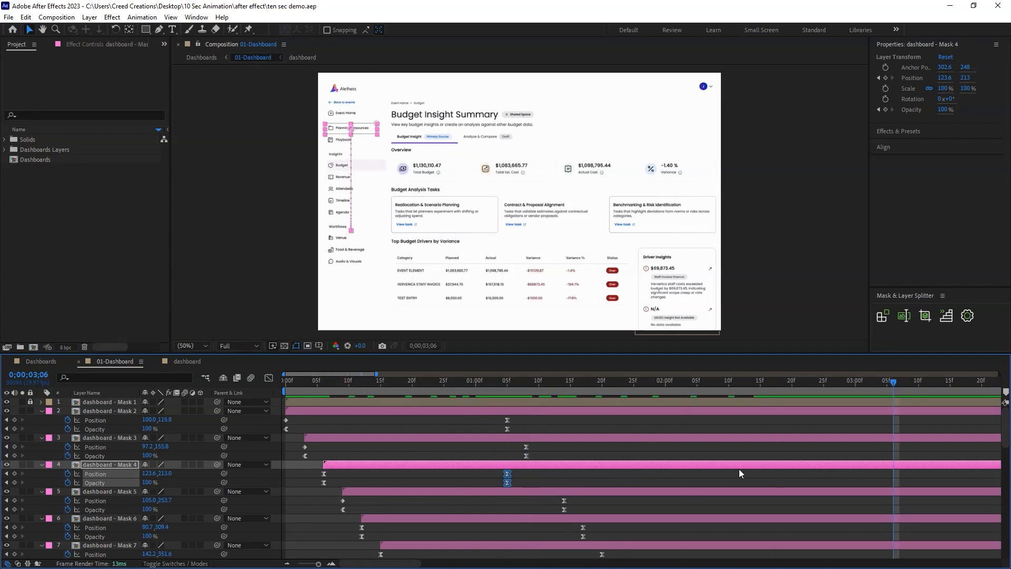
Collapse the keyframed properties of all sidebar layers so the remaining dashboard layers are easier to reach.
key("u")
left_click(39, 425)
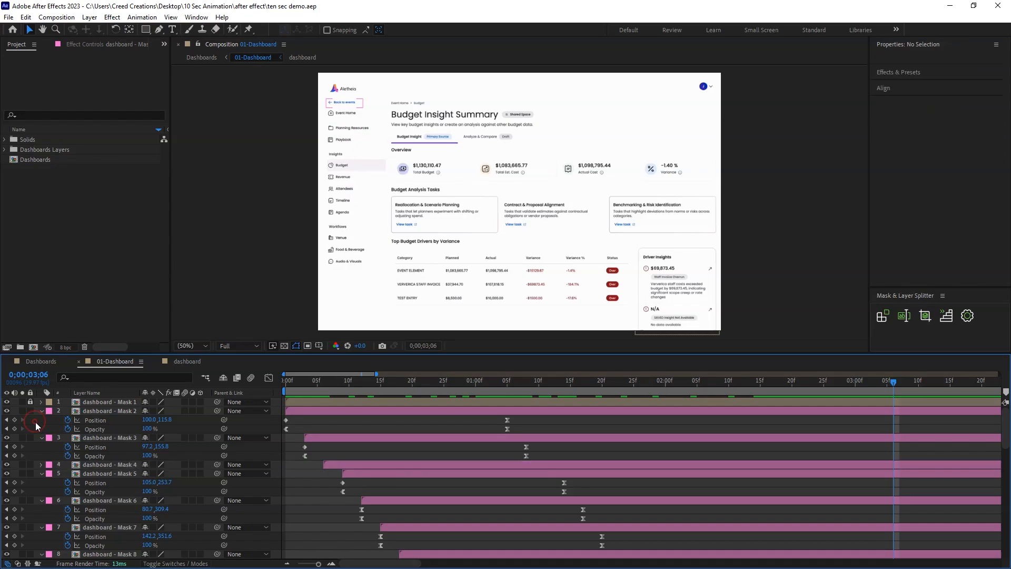
key("u")
left_click(610, 529)
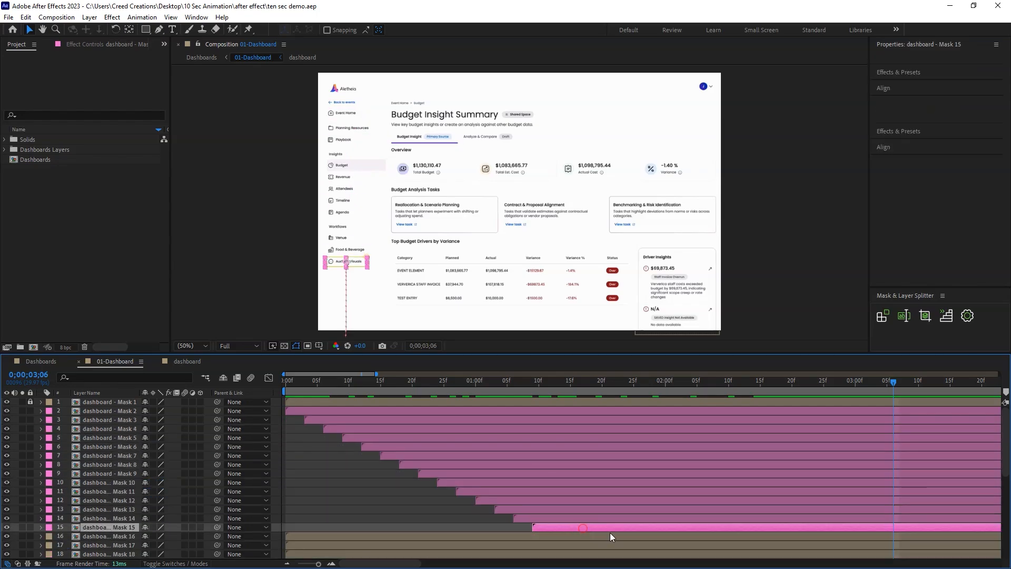
scroll(1006, 479, "down", 3)
scroll(1006, 479, "down", 3)
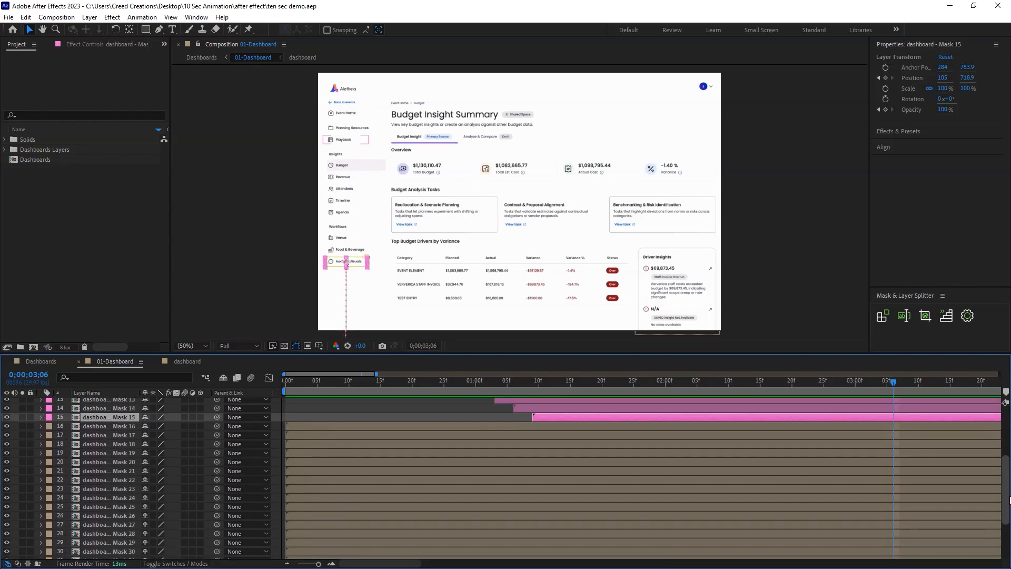
scroll(1006, 479, "up", 1)
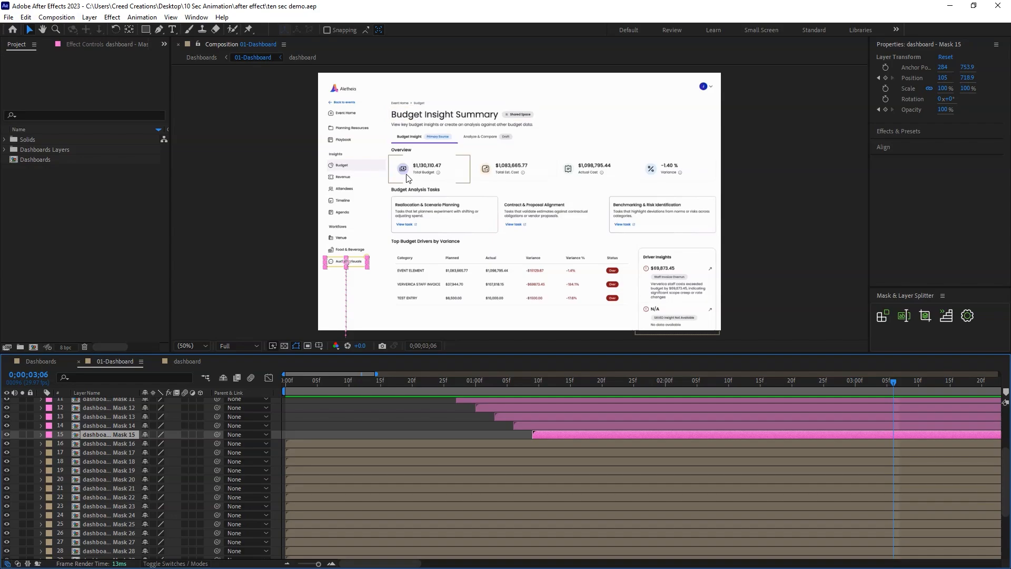
left_click(445, 170)
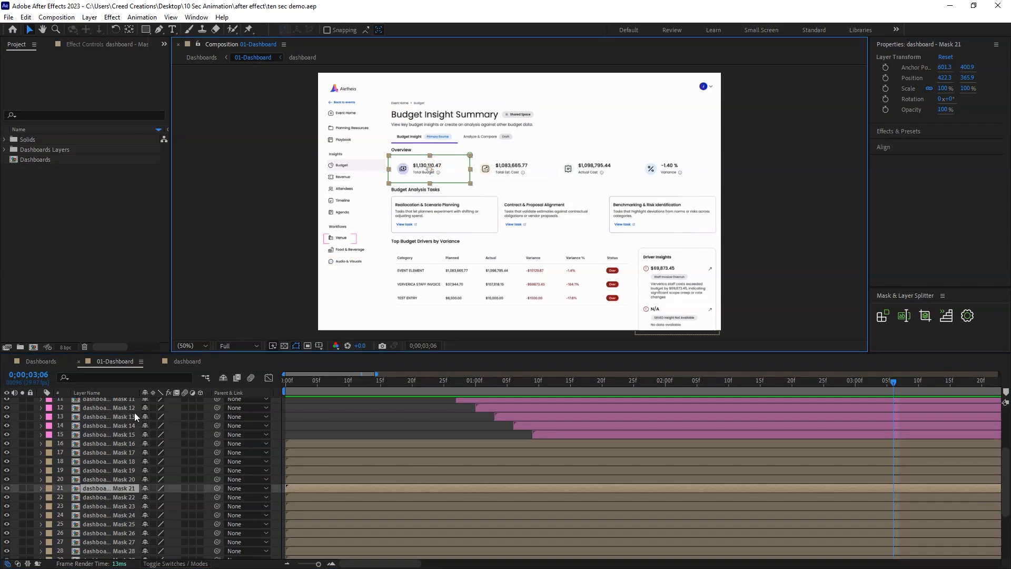
double_click(90, 489)
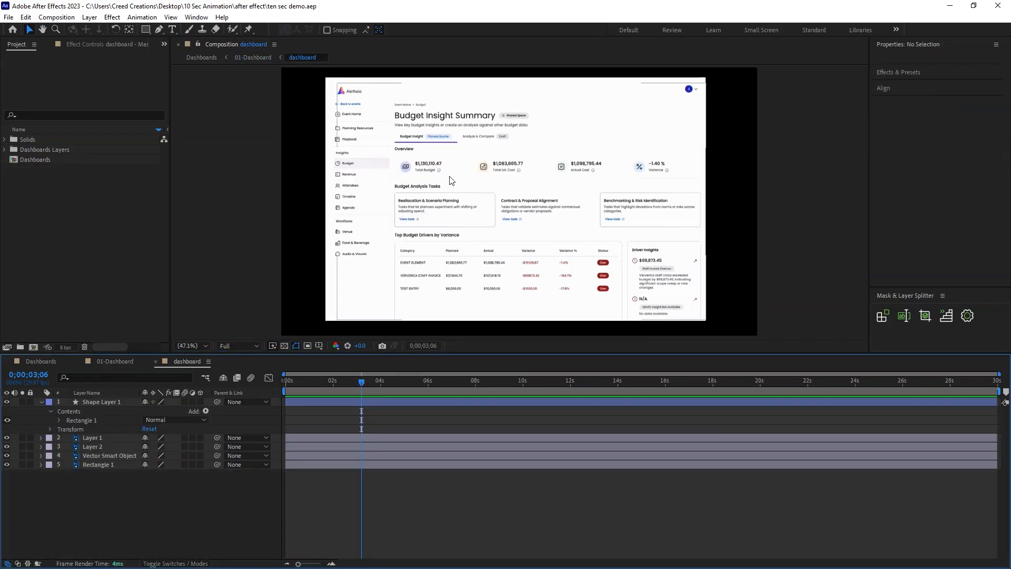
left_click(157, 361)
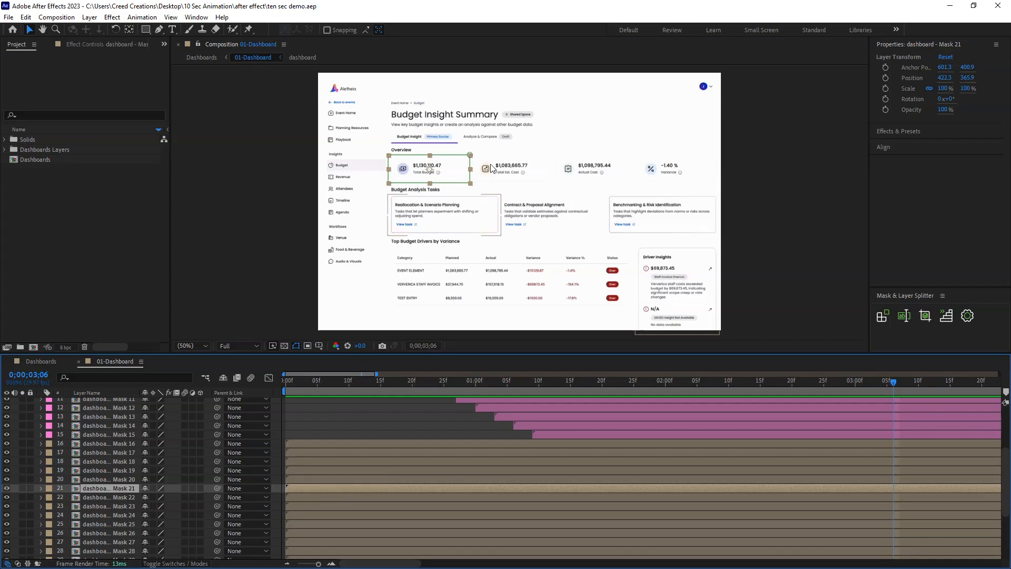
Give the breadcrumb, page heading, description, both tabs and the Overview title, Mask 16 to 20 and Mask 35, a brown label colour.
left_click(420, 104)
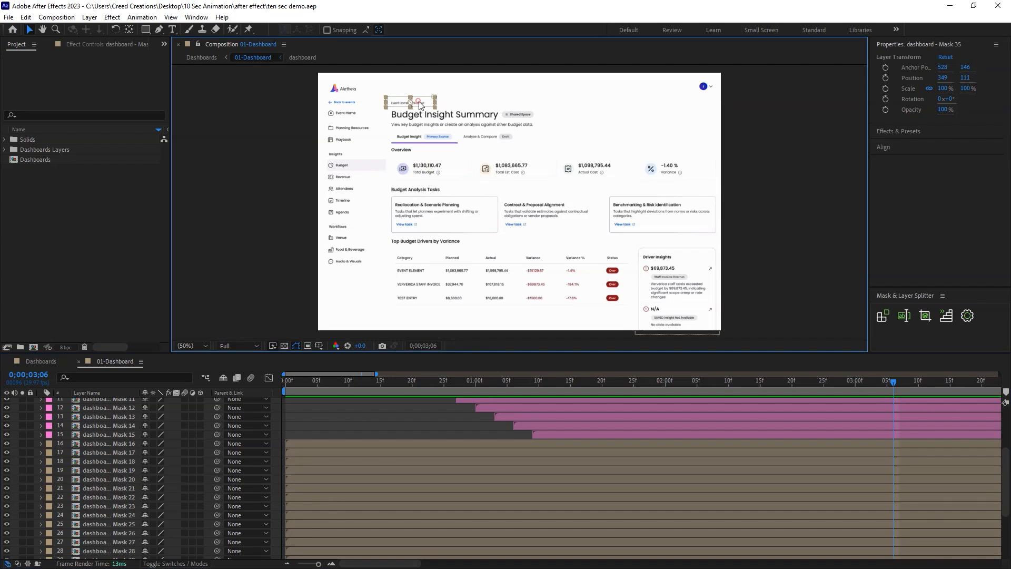
left_click(414, 119)
left_click(451, 128)
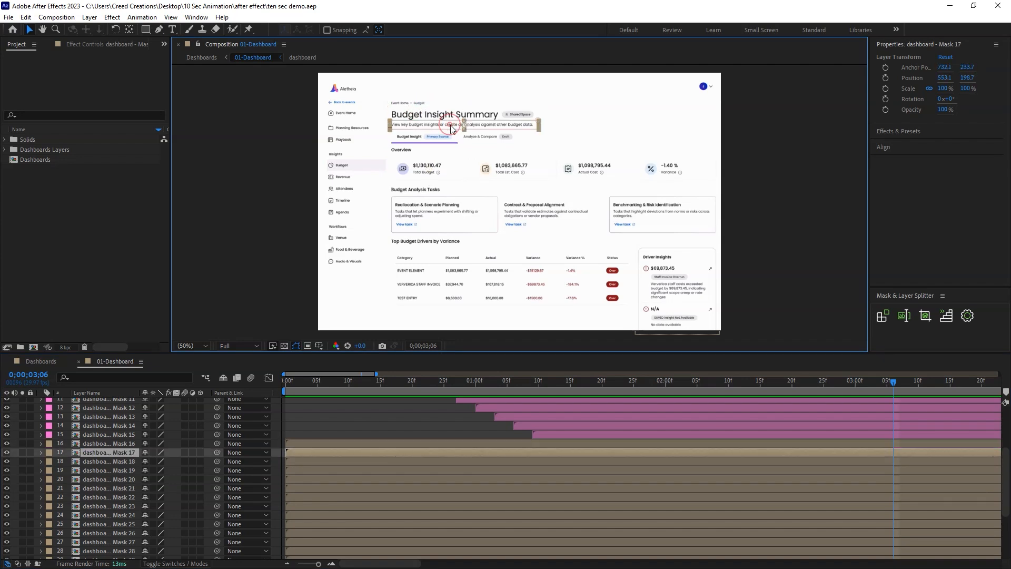
left_click(413, 105, "shift")
left_click(422, 114, "shift")
left_click(460, 140, "shift")
left_click(475, 139, "shift")
left_click(403, 151, "shift")
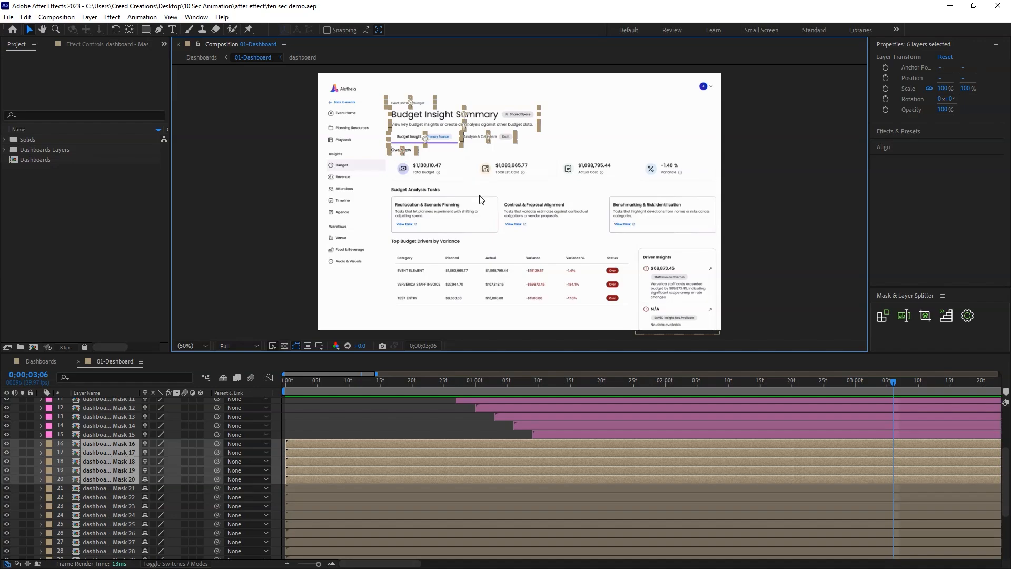
left_click(46, 445)
left_click(88, 380)
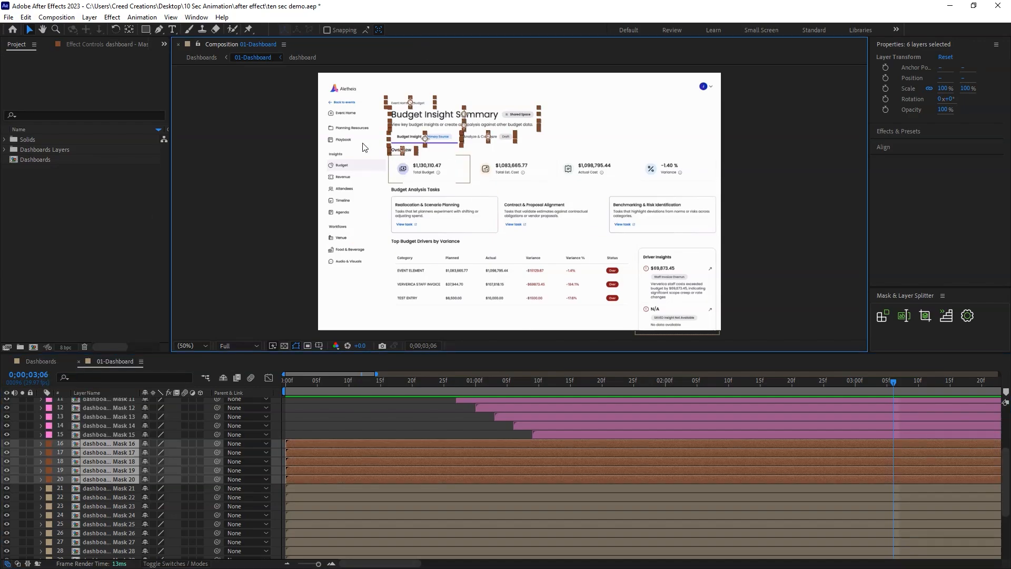
Give the Overview title and the four metric layers, Mask 20 to Mask 24, a purple label colour.
left_click(289, 153)
left_click(402, 152)
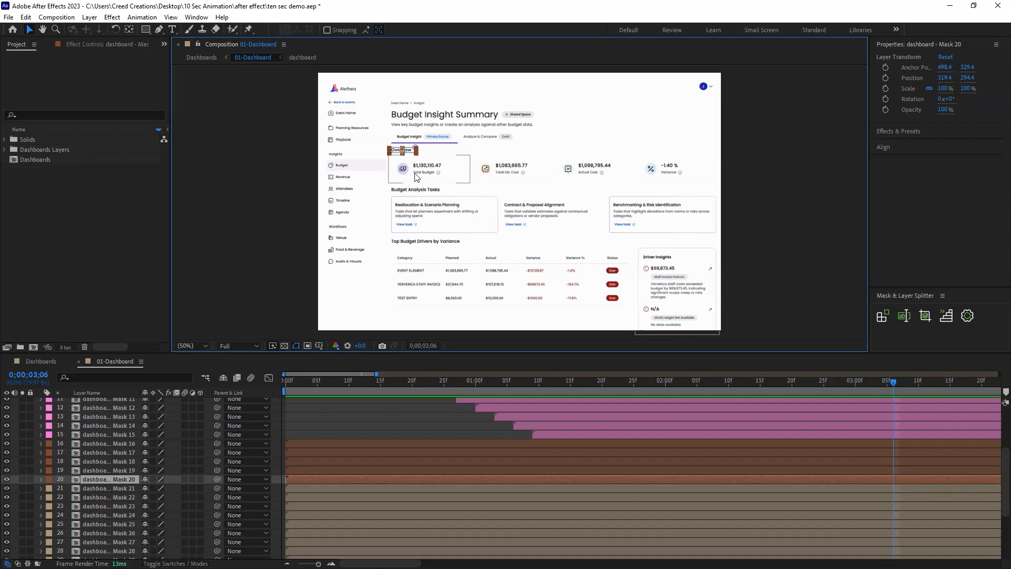
left_click(494, 168, "shift")
left_click(579, 168, "shift")
left_click(661, 177, "shift")
left_click(658, 172, "shift")
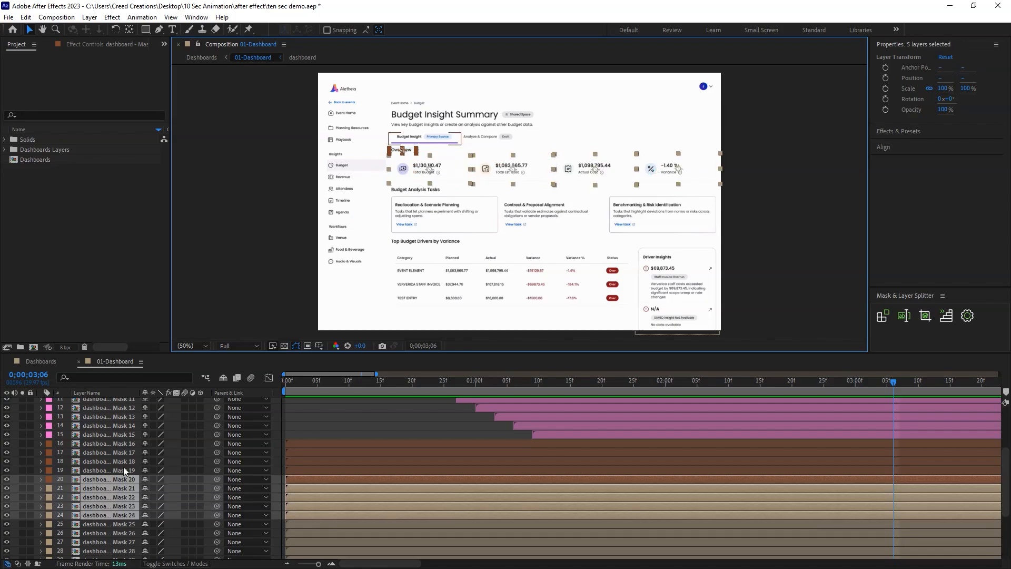
left_click(52, 491)
left_click(84, 402)
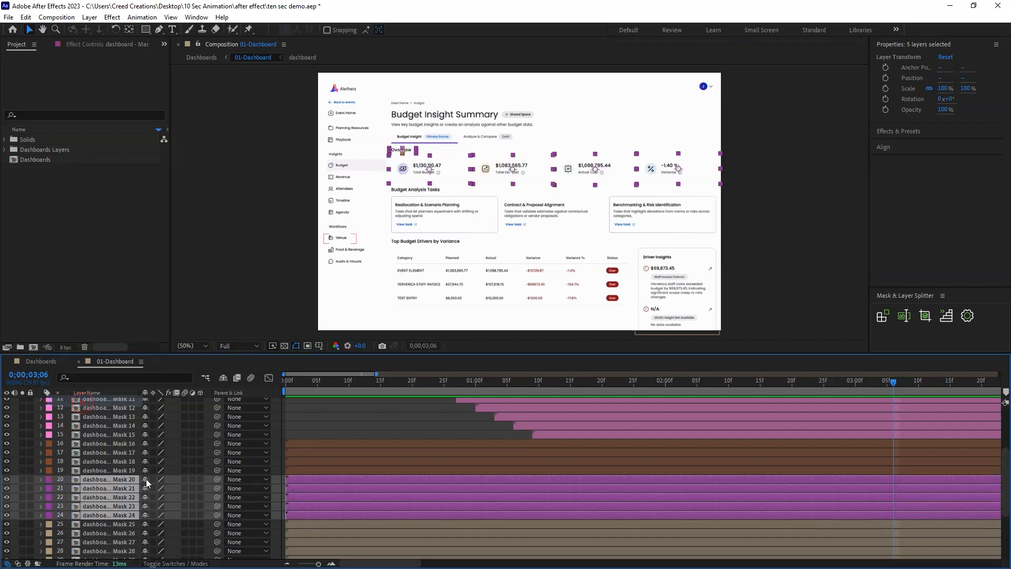
Give the task cards, variance table, Driver Insights and their section title layers, Mask 25 to Mask 34, a yellow label colour.
left_click(418, 213)
left_click(412, 191)
left_click(428, 211, "shift")
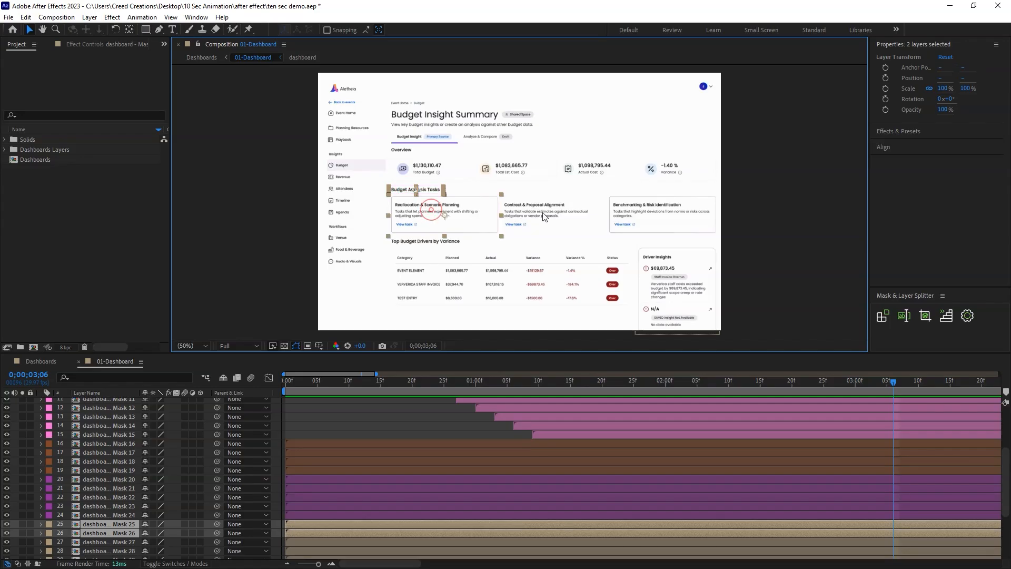
left_click(544, 215, "shift")
left_click(646, 215, "shift")
left_click(418, 243, "shift")
left_click(413, 272, "shift")
left_click(454, 284, "shift")
left_click(405, 256, "shift")
left_click(413, 298, "shift")
left_click(657, 257, "shift")
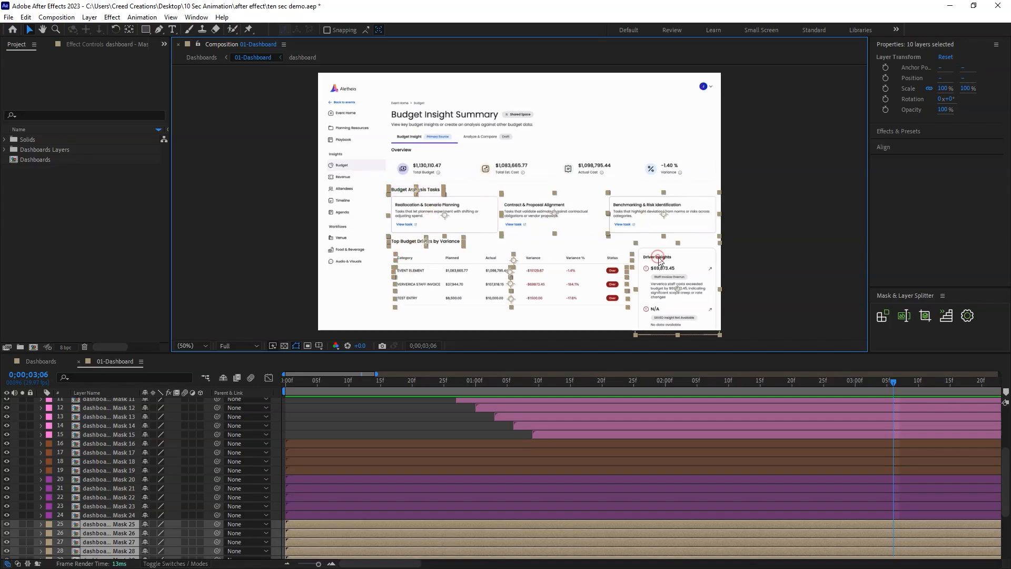
left_click(52, 525)
left_click(100, 342)
left_click_drag(1004, 459, 1004, 521)
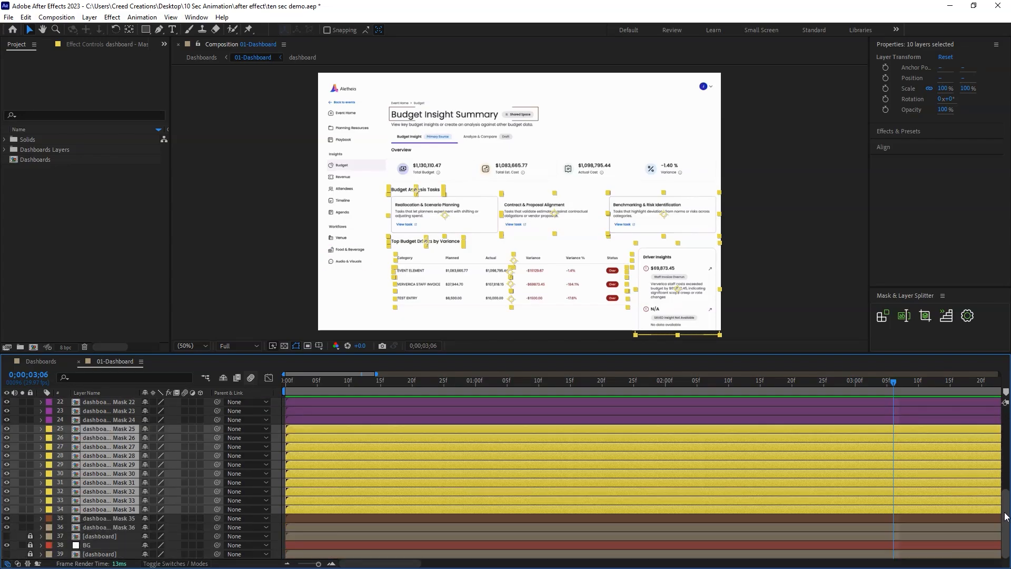
scroll(406, 500, "up", 4)
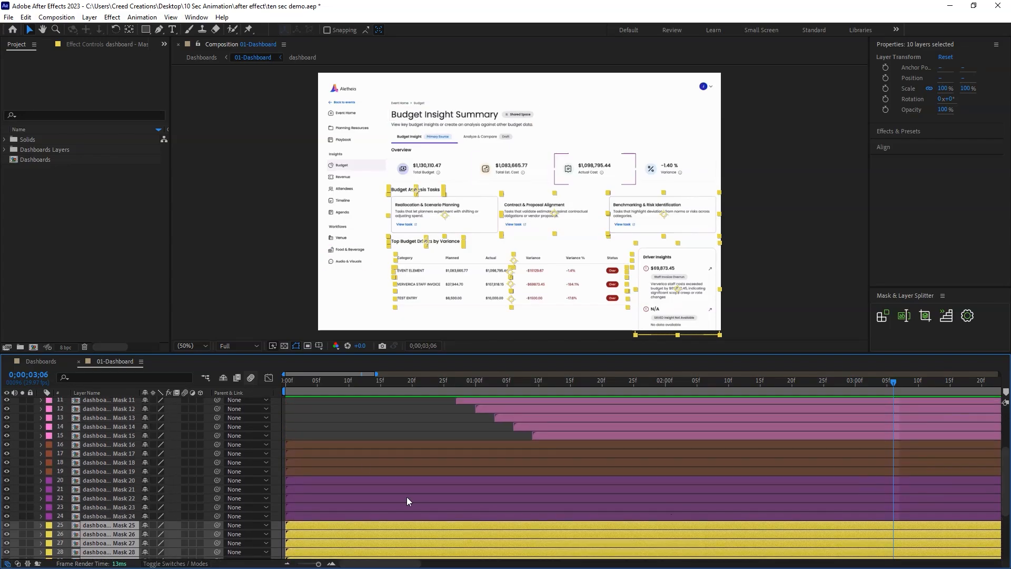
Shift the brown layers Mask 16 to 19 to start at frame 3 and the purple layers Mask 20 to 24 at frame 7.
left_click(295, 443)
left_click(305, 469, "shift")
left_click_drag(299, 470, 322, 468)
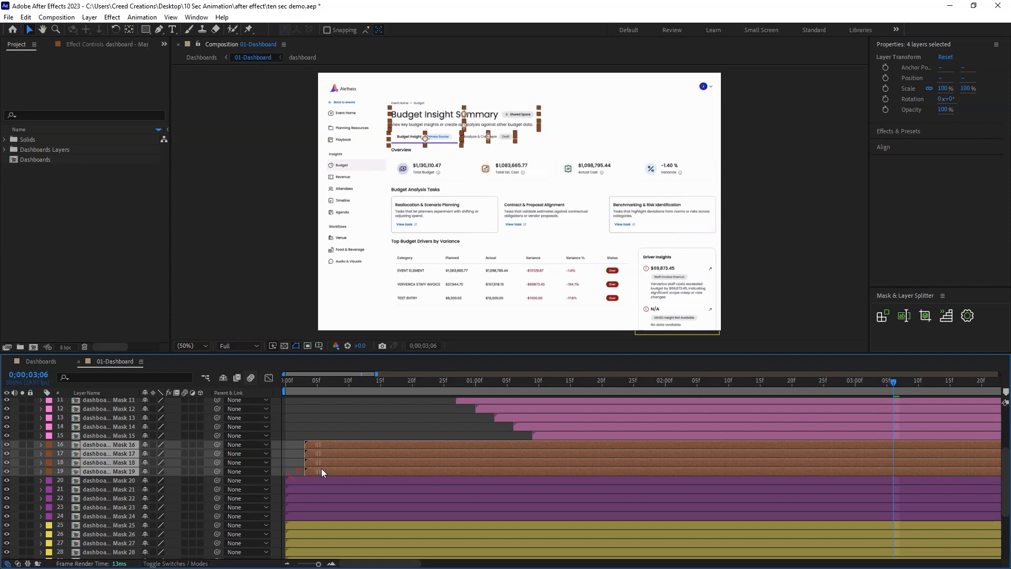
left_click(318, 479)
left_click(316, 512, "shift")
left_click_drag(315, 512, 350, 513)
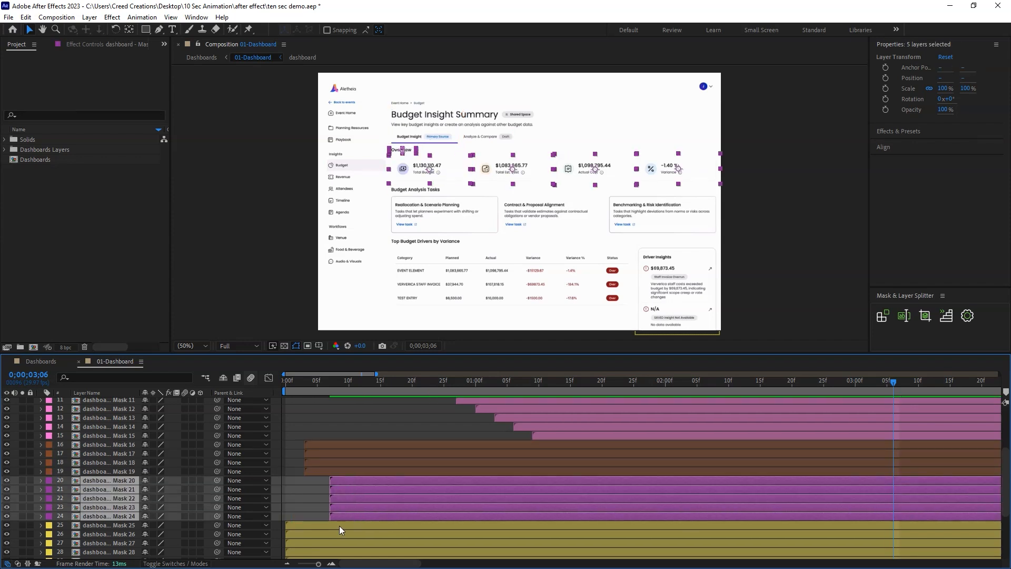
Shift the yellow layers Mask 25 to Mask 34 to start at frame 12 and save the project.
left_click(339, 525)
left_click_drag(1005, 482, 1001, 550)
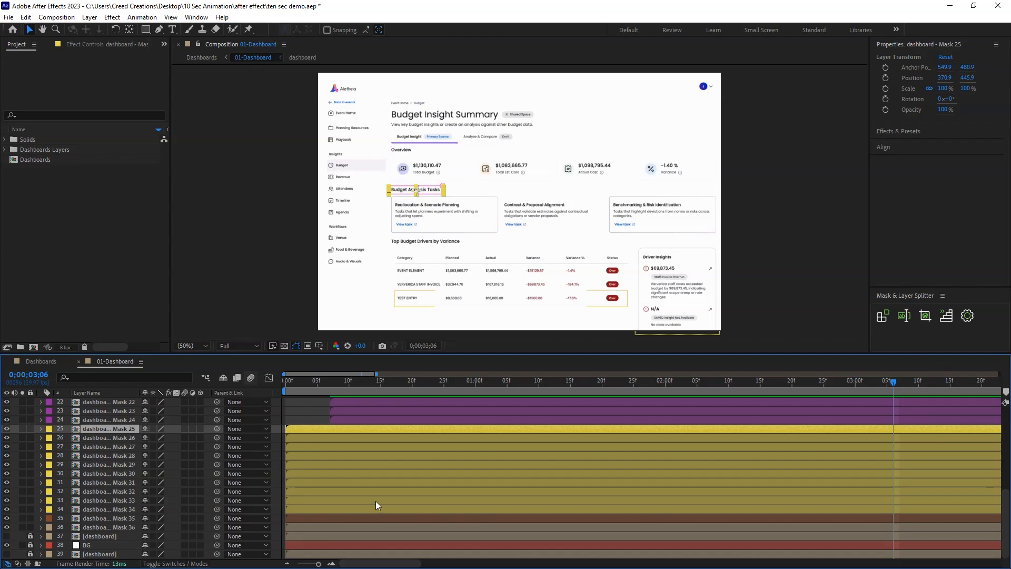
left_click(317, 509, "shift")
left_click_drag(317, 509, 396, 508)
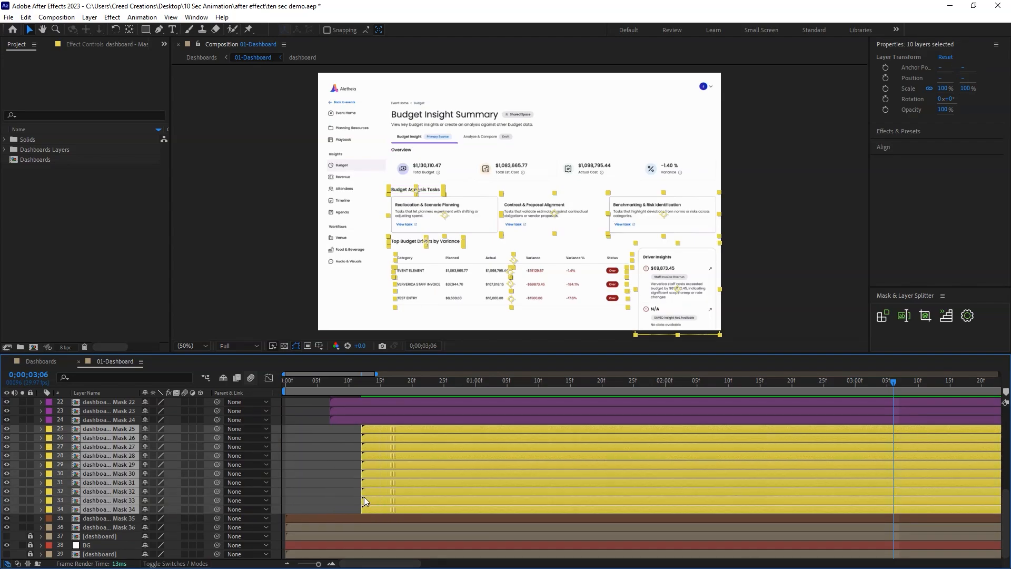
left_click(348, 493)
key("ctrl+s")
left_click_drag(1004, 511, 1007, 490)
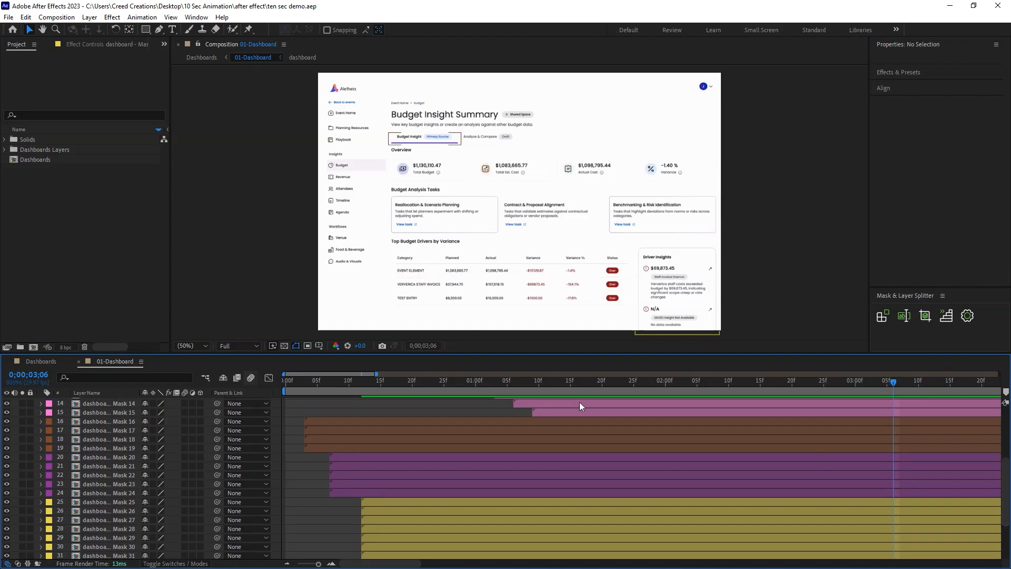
Add Position and Opacity keyframes to layers Mask 16 through Mask 34 at time 0;00;01;03.
left_click_drag(310, 383, 330, 393)
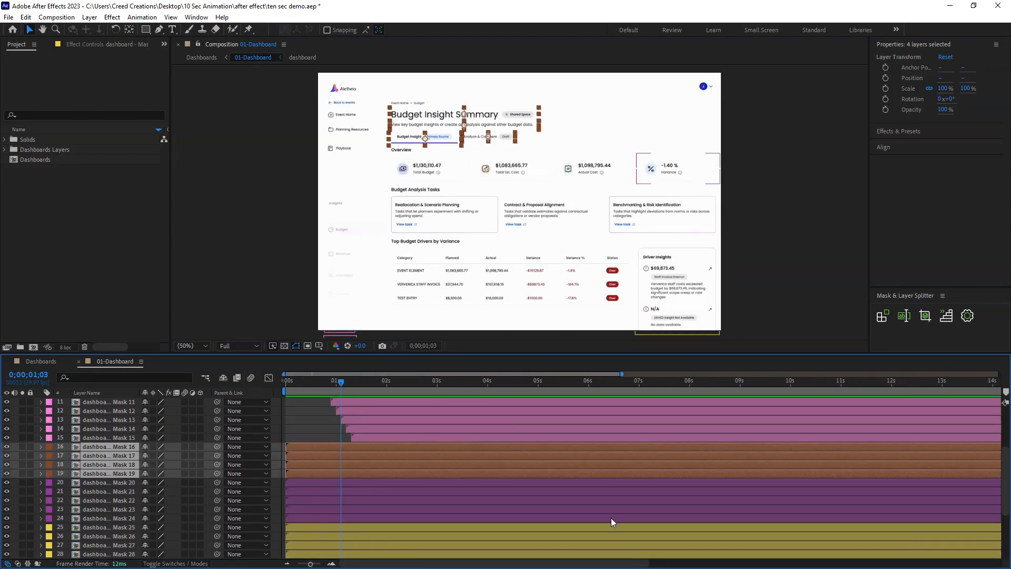
left_click_drag(1005, 494, 1005, 537)
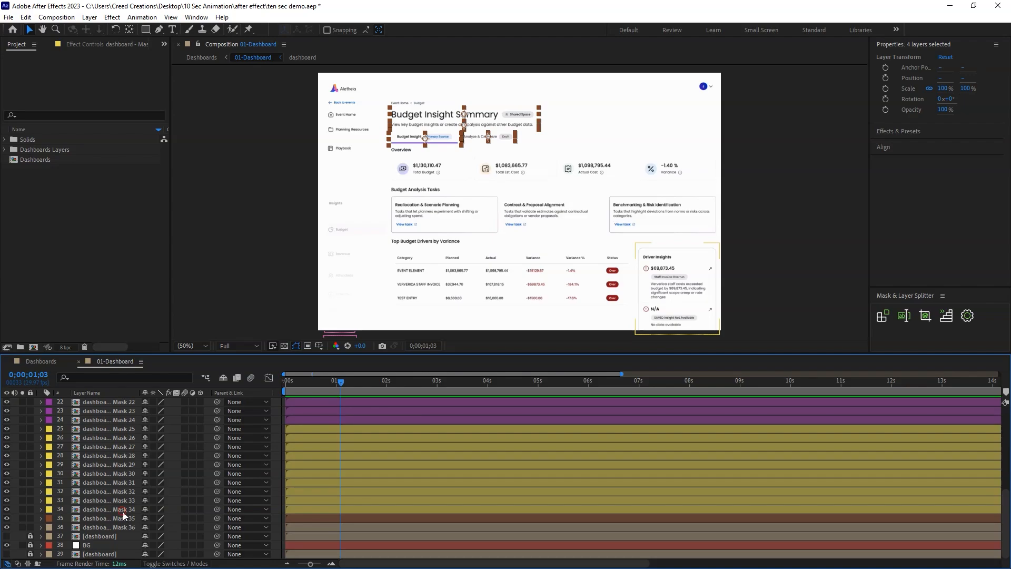
left_click(122, 510, "shift")
key("p")
key("shift+t")
left_click(68, 412)
left_click(67, 420)
At frame 0, move layers Mask 16 to Mask 34 down about 370 px and set their Opacity to 0%.
left_click_drag(333, 389, 263, 392)
left_click(148, 420)
left_click_drag(163, 414, 362, 405)
left_click(146, 420)
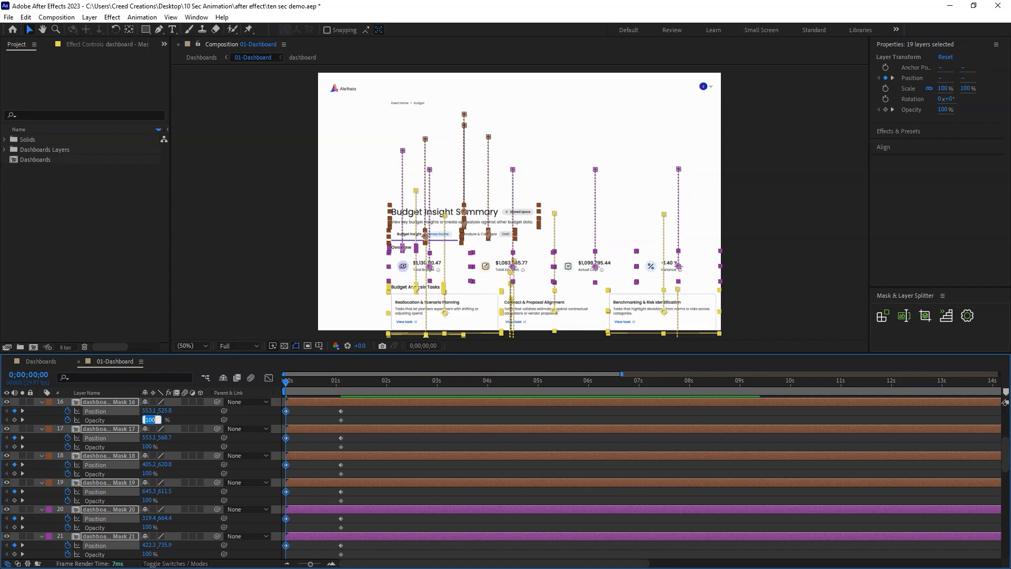
key("Return")
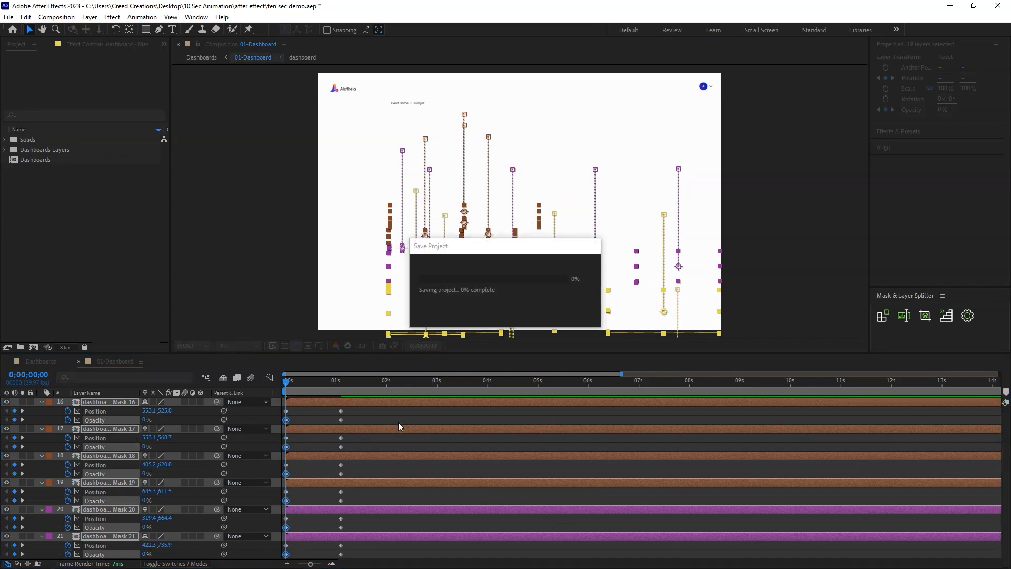
Apply Easy Ease to all Position and Opacity keyframes of layers Mask 16 to Mask 34.
left_click_drag(1006, 453, 1006, 441)
left_click_drag(357, 465, 274, 509)
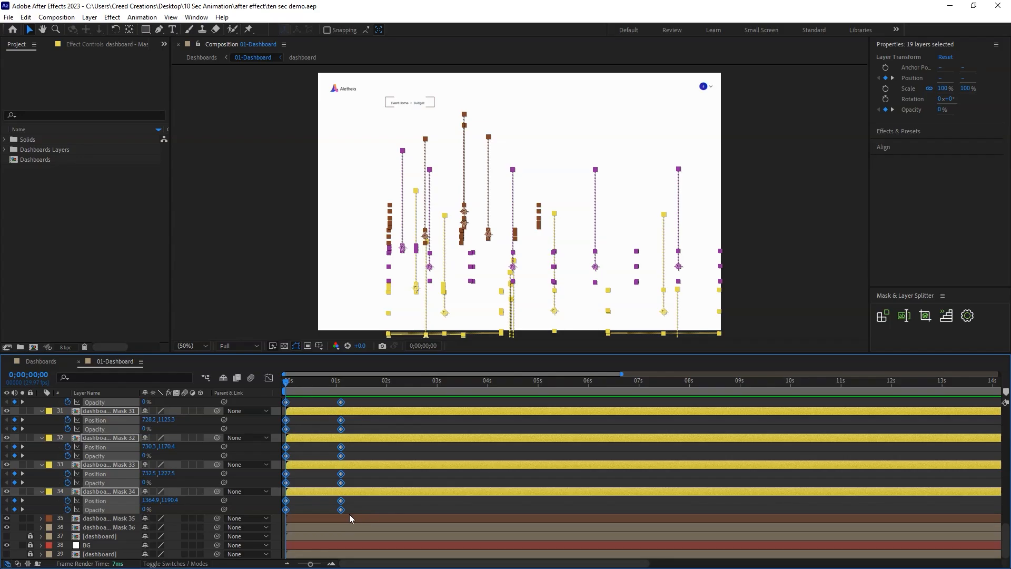
right_click(341, 509)
mouse_move(428, 502)
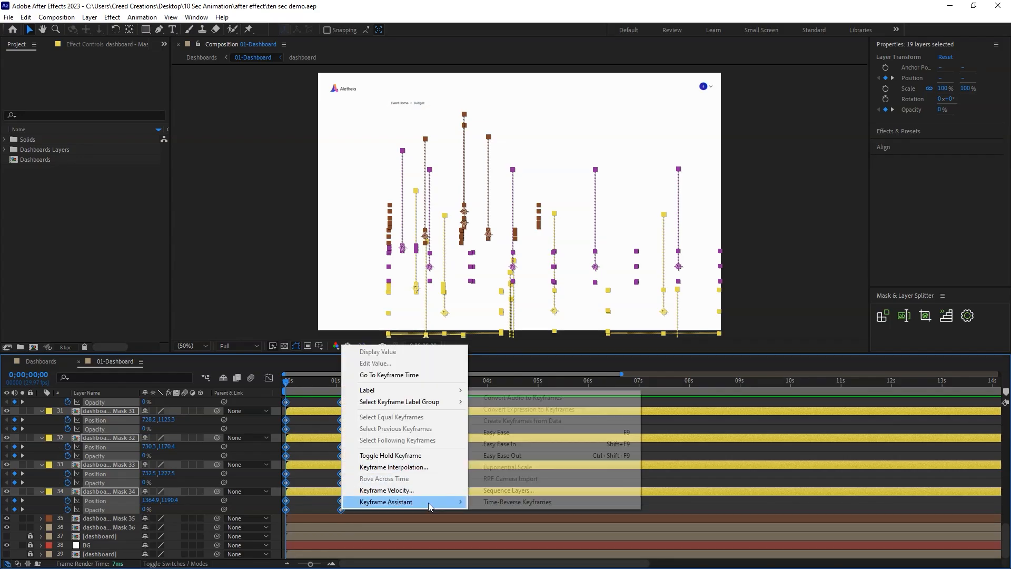
left_click(498, 431)
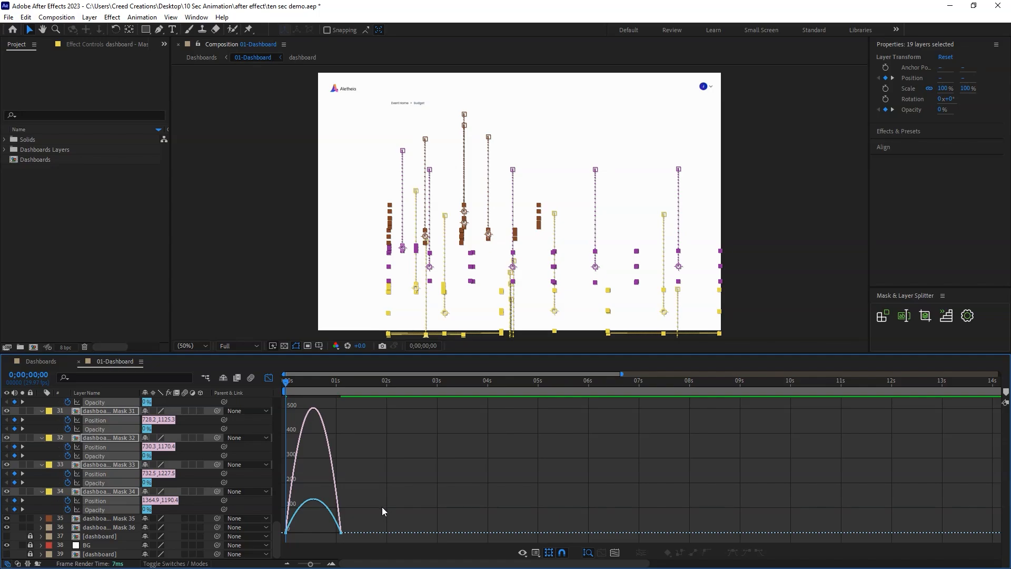
Lengthen the selected keyframes' easing handles in the speed graph, with outgoing influence about 57%, and save the project.
key("=")
left_click_drag(456, 563, 416, 566)
left_click_drag(539, 508, 432, 529)
left_click_drag(358, 483, 349, 528)
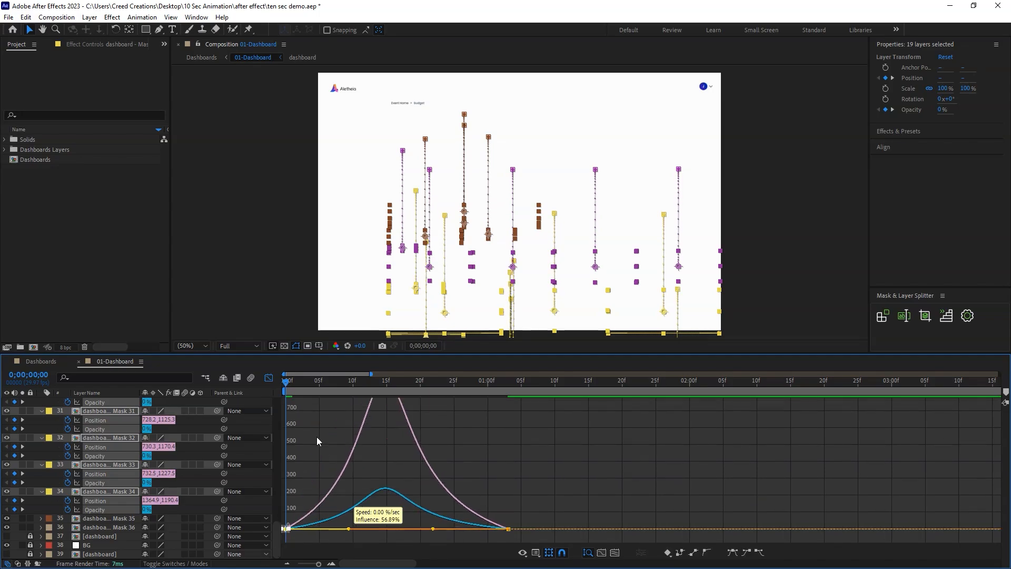
left_click(269, 378)
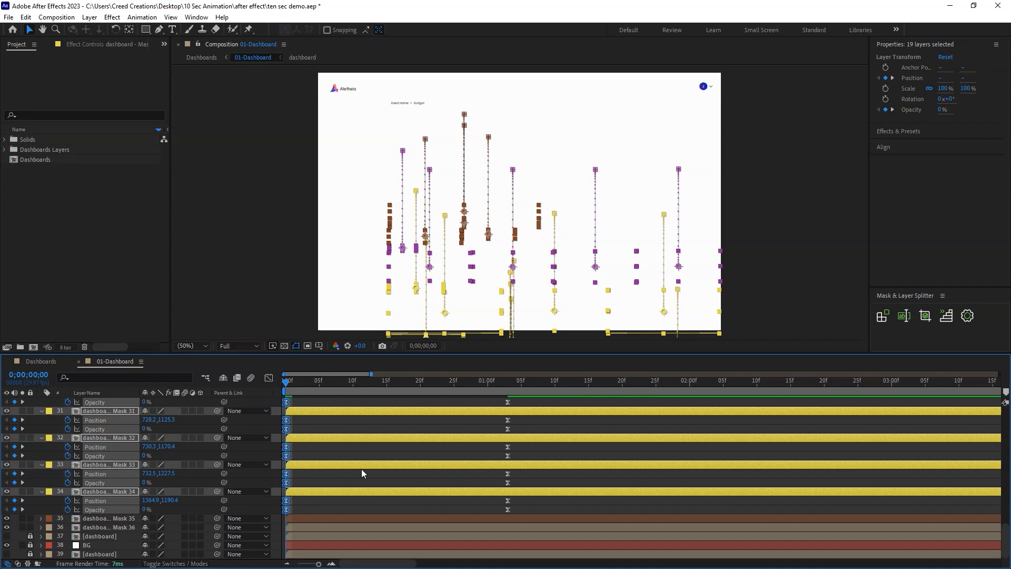
left_click(458, 509)
key("ctrl+s")
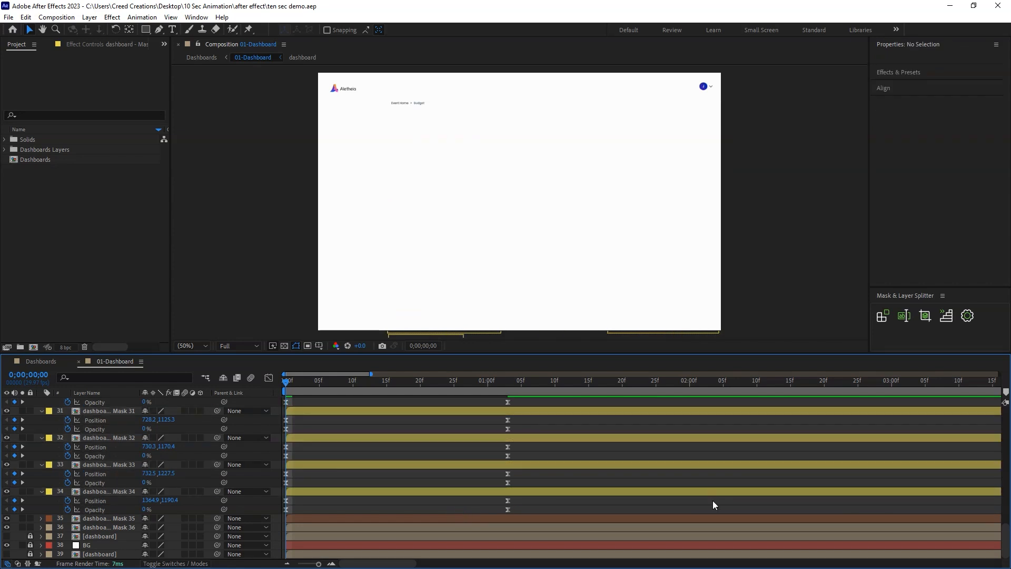
Stagger layers Mask 16 to Mask 34 with a Layer Offset of 2 frames, ascending and linear.
scroll(684, 505, "up", 15)
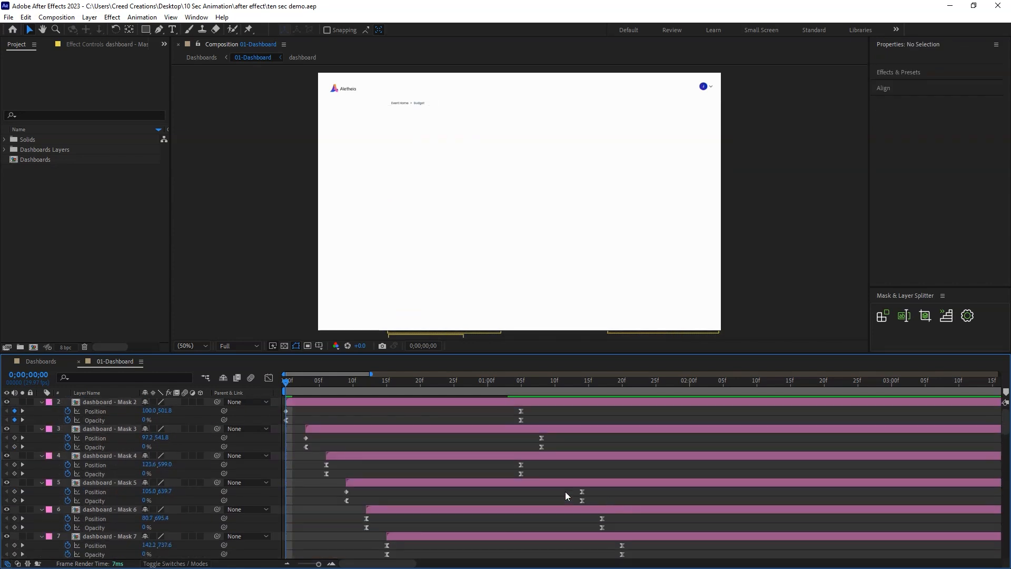
key("u")
left_click_drag(1005, 412, 1006, 517)
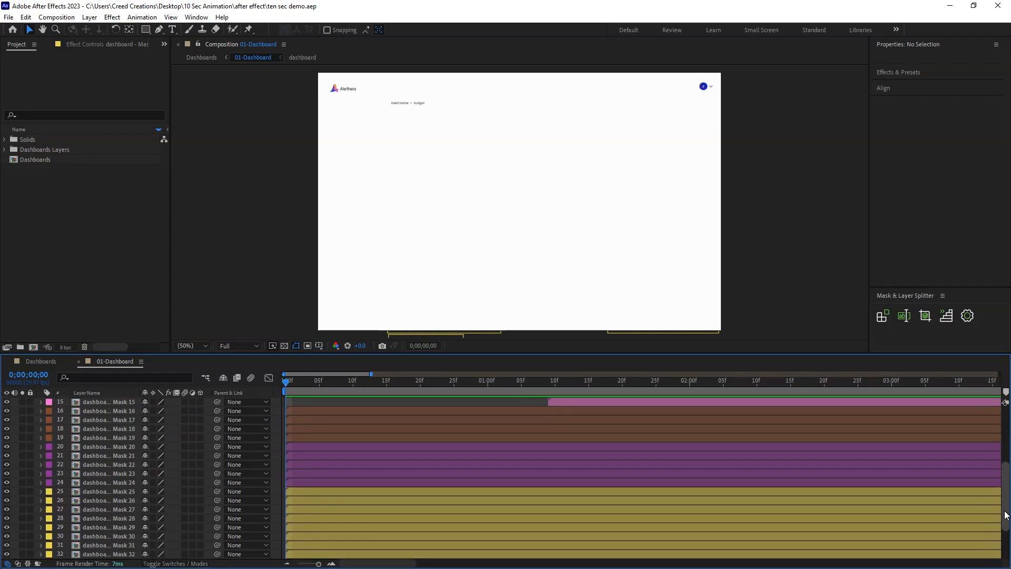
left_click(325, 411)
scroll(405, 523, "down", 3)
left_click(406, 510, "shift")
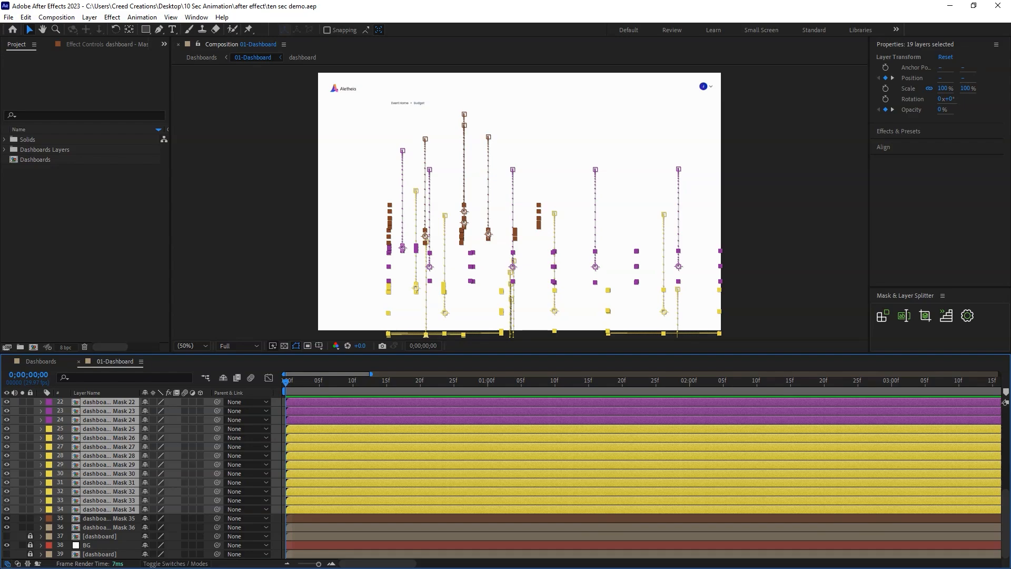
left_click(922, 322)
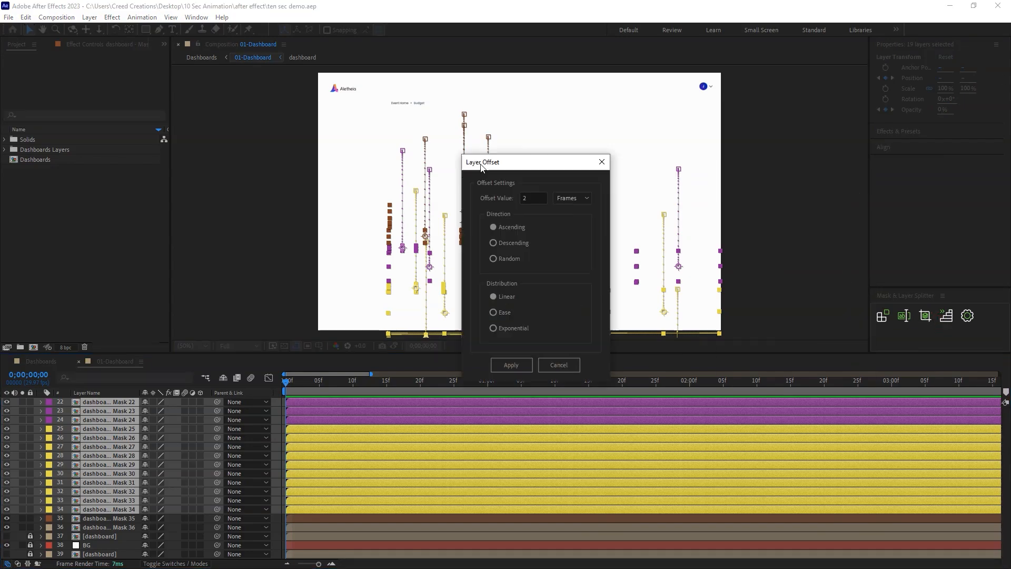
left_click_drag(478, 164, 347, 145)
left_click(380, 344)
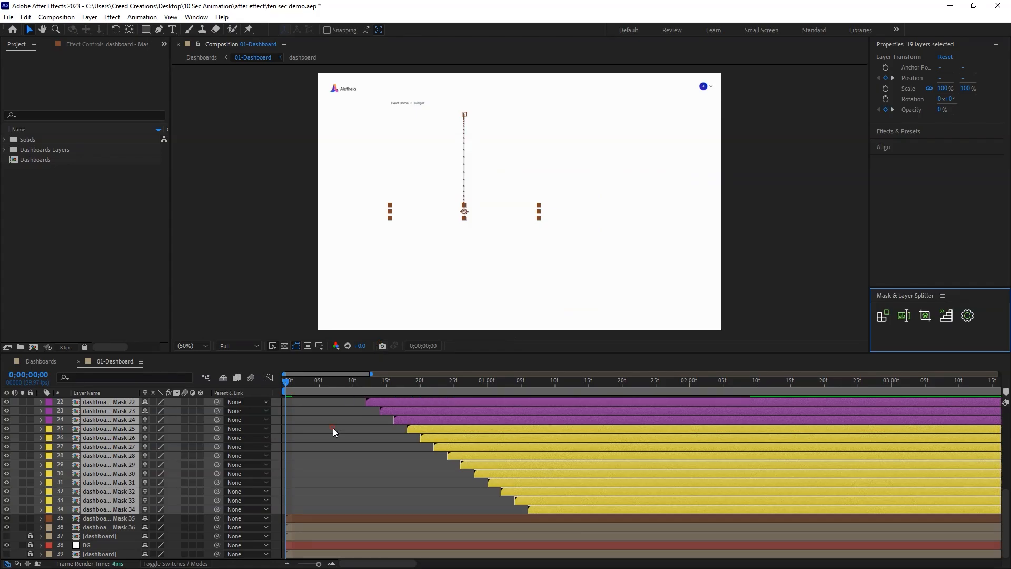
Preview the staggered dashboard animation, inspect the nested dashboard composition behind Mask 21, and save the project.
key("space")
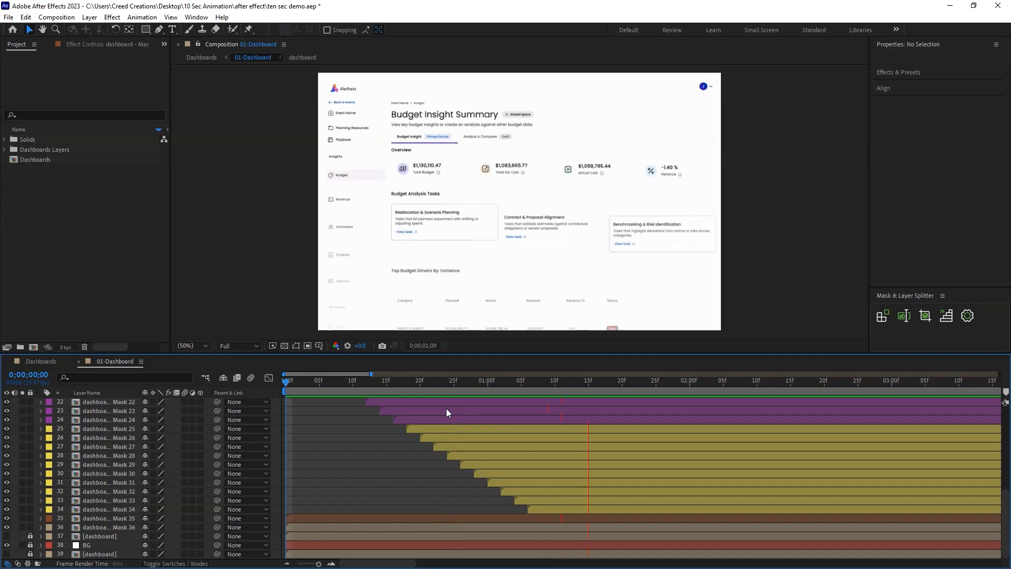
left_click(490, 388)
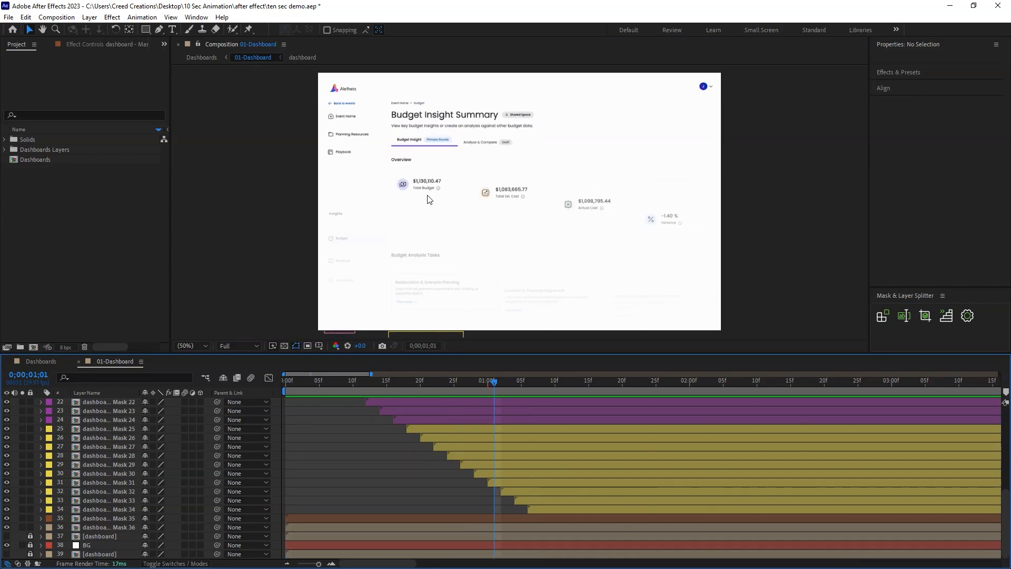
left_click(429, 185)
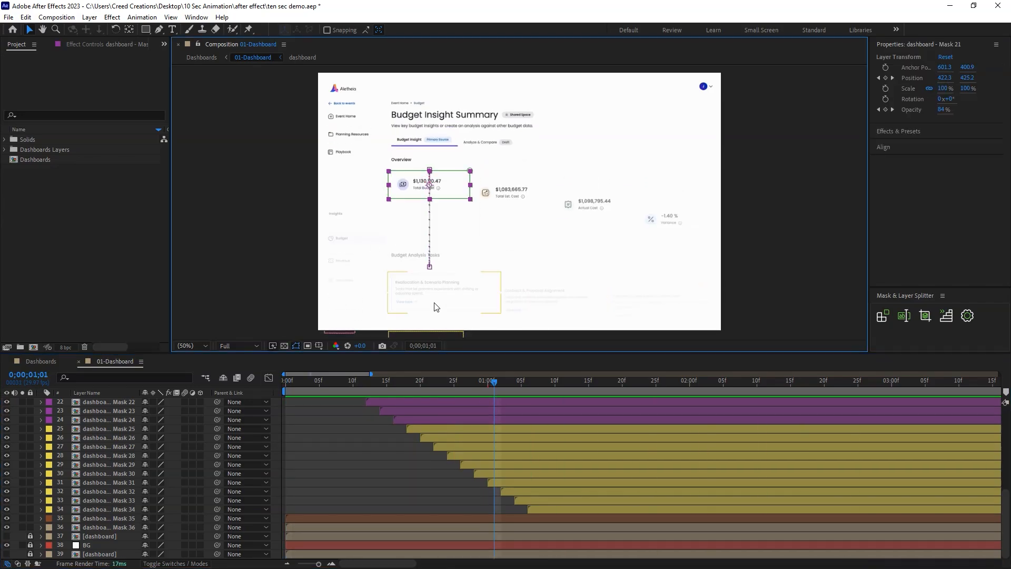
left_click_drag(1006, 498, 1006, 455)
double_click(131, 491)
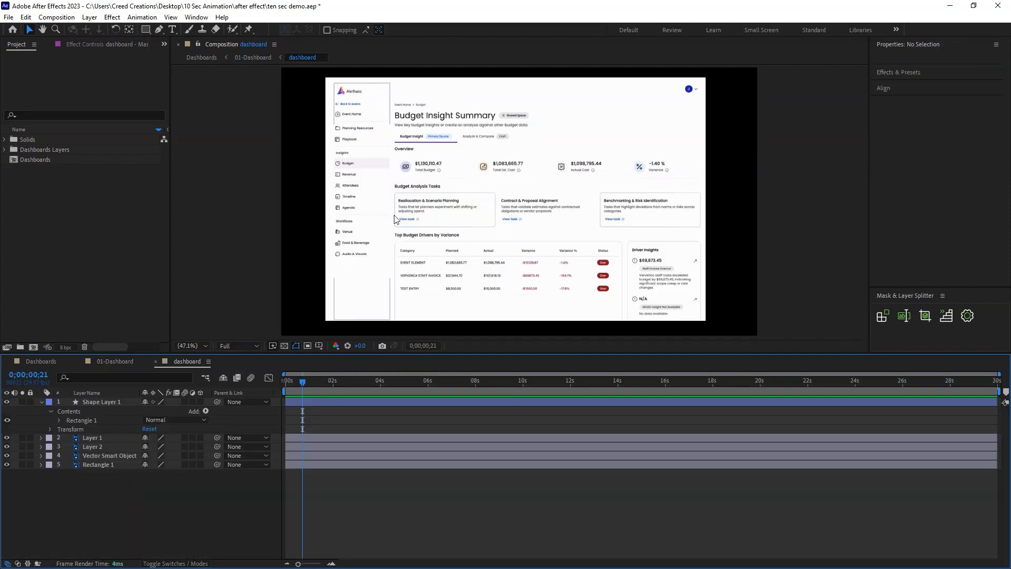
left_click(156, 360)
left_click_drag(428, 382, 641, 390)
key("ctrl+s")
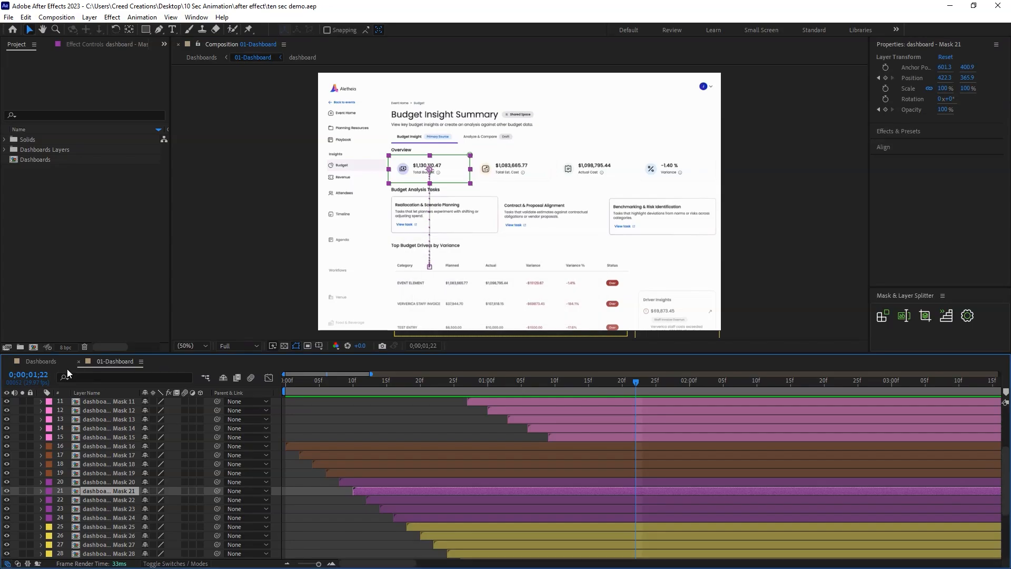
Play back the finished dashboard animation in the main Dashboards composition.
left_click(47, 363)
left_click(333, 472)
left_click_drag(318, 381, 363, 394)
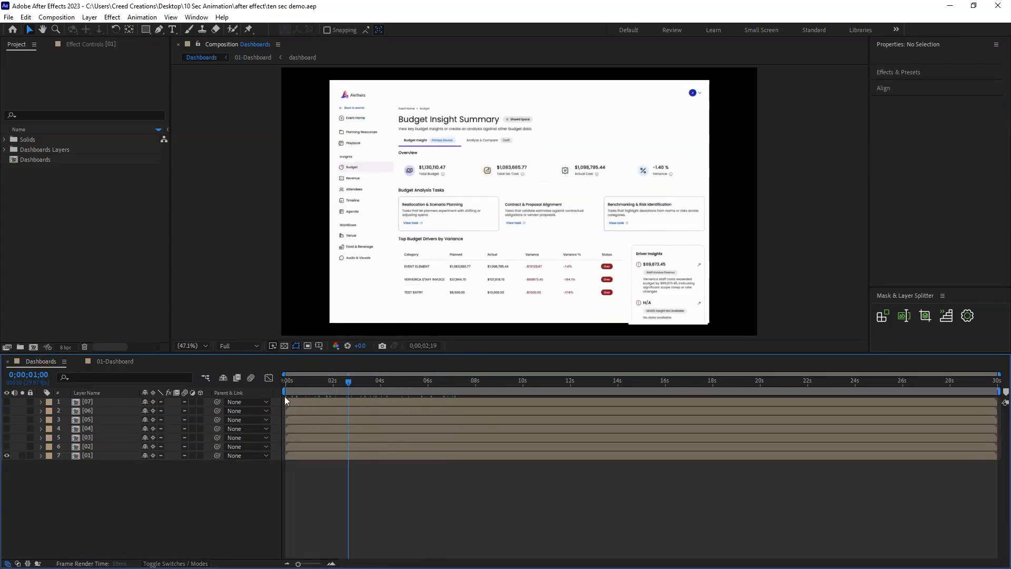
key("space")
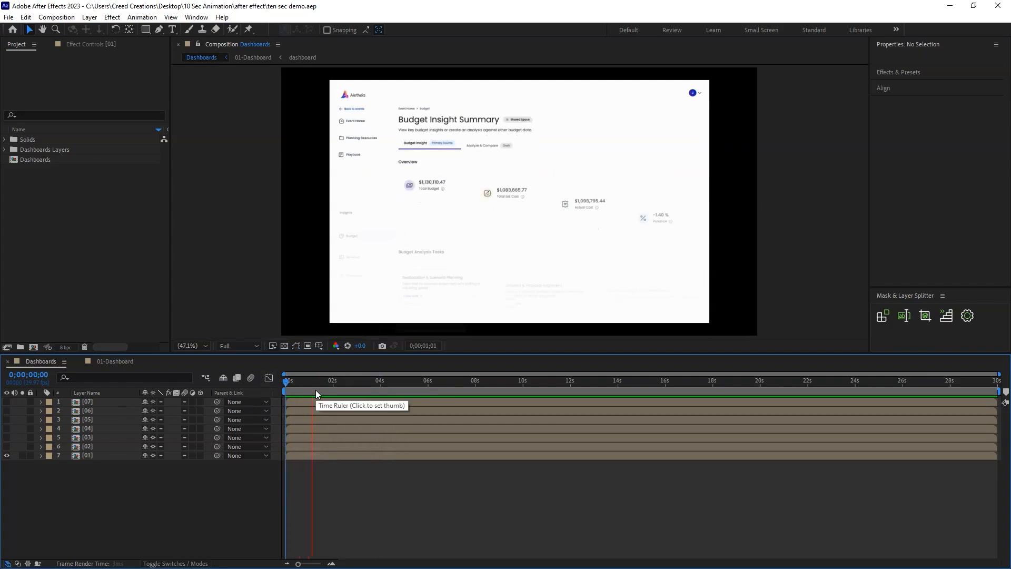
key("space")
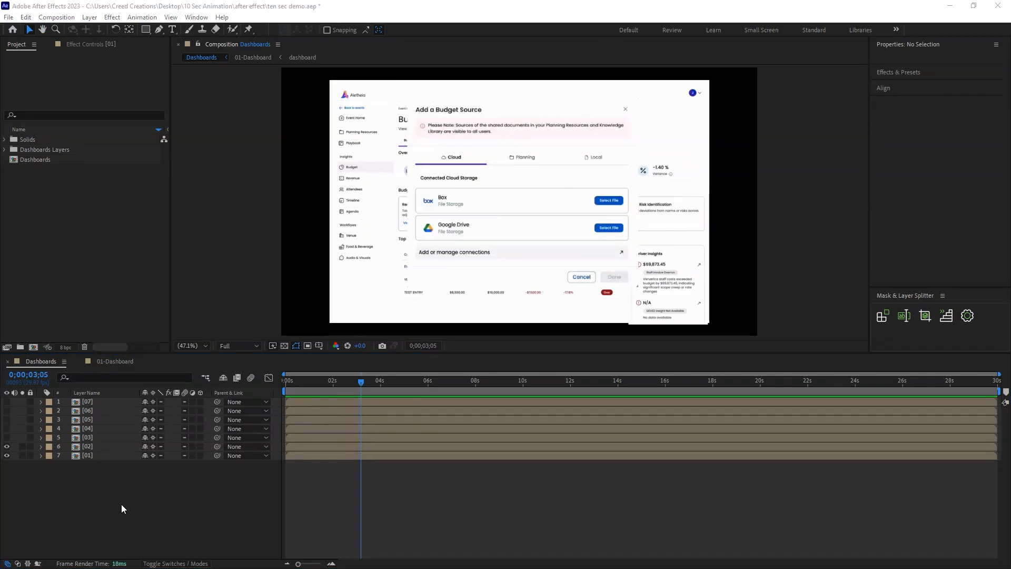
Show only layer 02 in the Dashboards composition by hiding layer 01, and open the 02 composition.
left_click(7, 454)
left_click(97, 448)
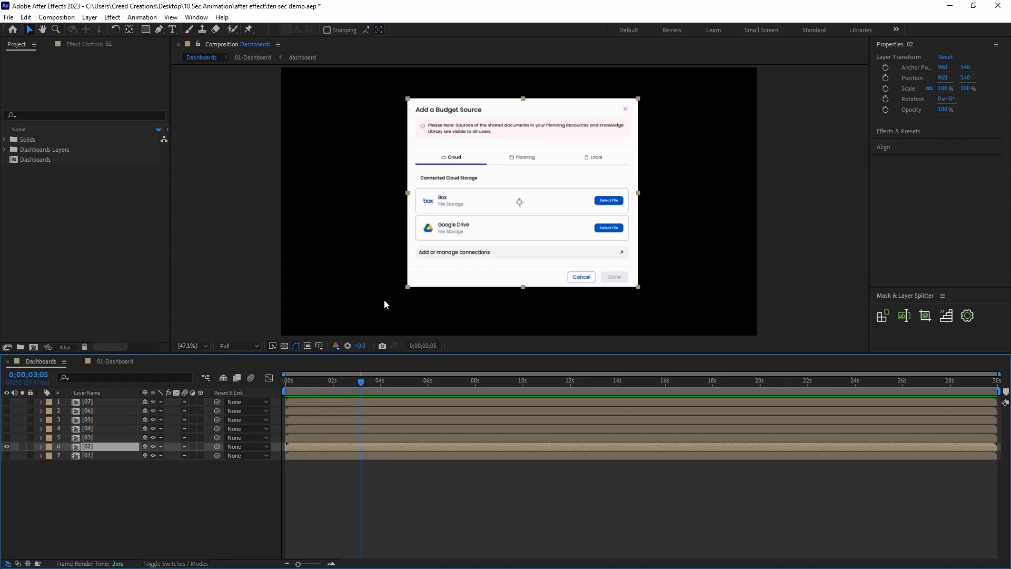
double_click(100, 446)
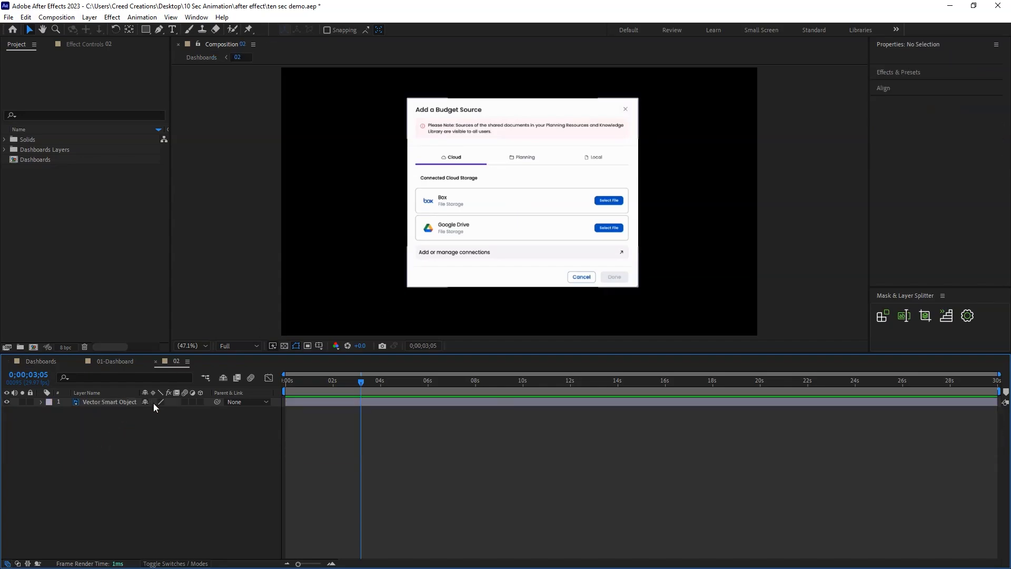
Rename the Add a Budget Source artwork layer as file and duplicate it.
left_click(120, 401)
right_click(114, 403)
left_click(166, 375)
type("file")
key("Return")
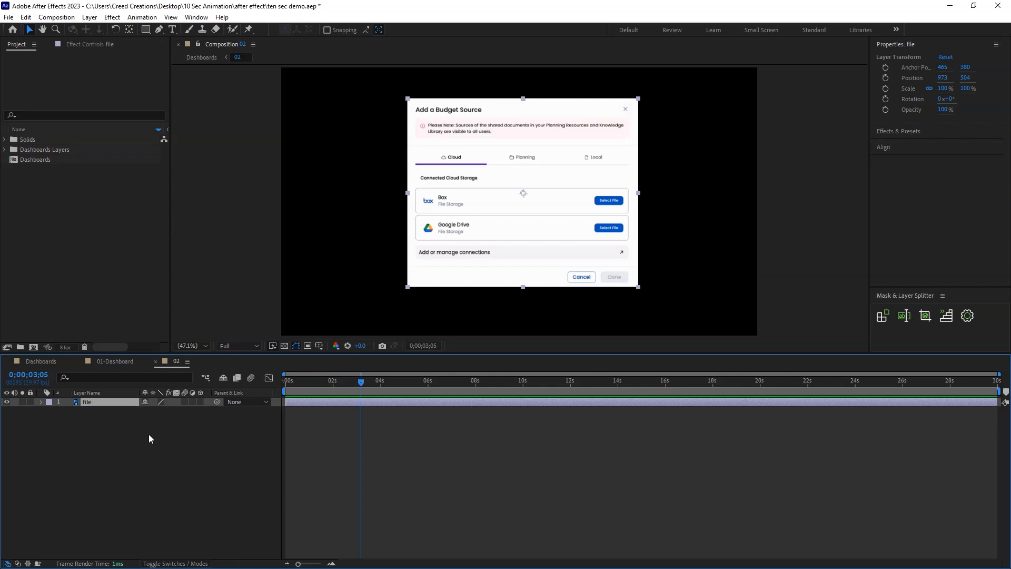
key("ctrl+d")
Draw rectangular masks on the file 2 layer around the pink notice and the Cloud, Planning and Local tabs.
left_click(145, 30)
left_click(433, 125)
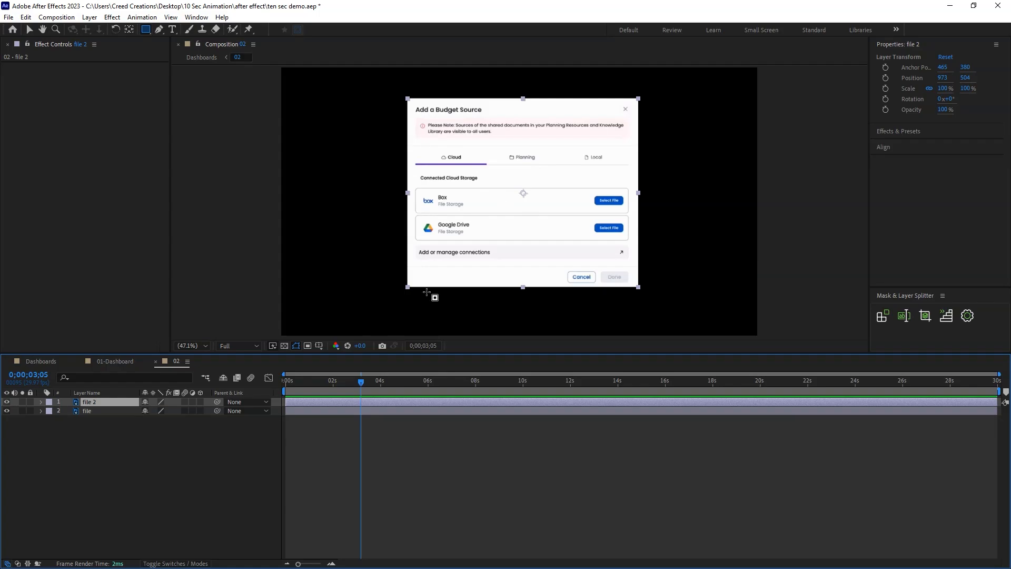
left_click_drag(383, 354, 387, 415)
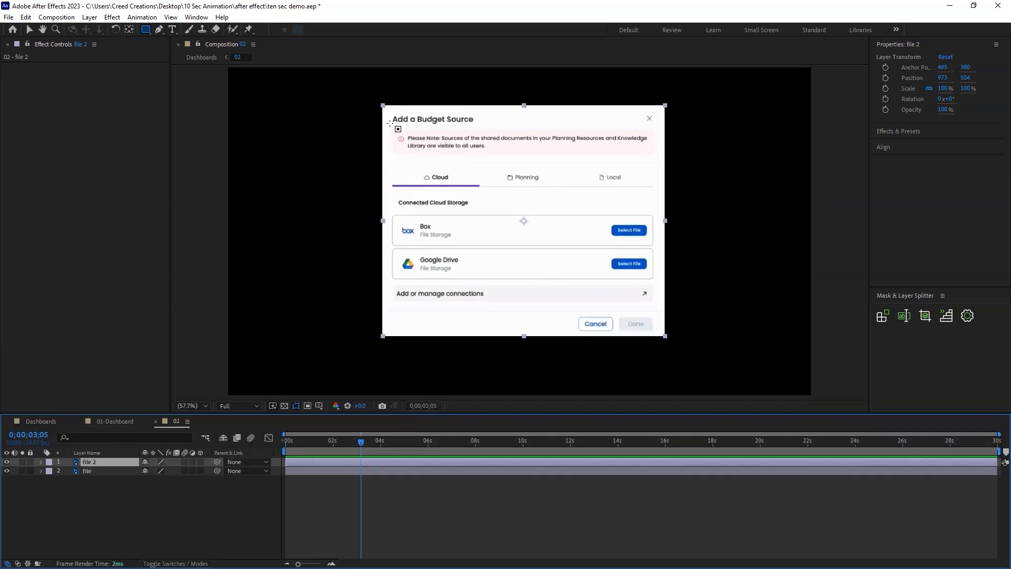
left_click_drag(390, 129, 658, 155)
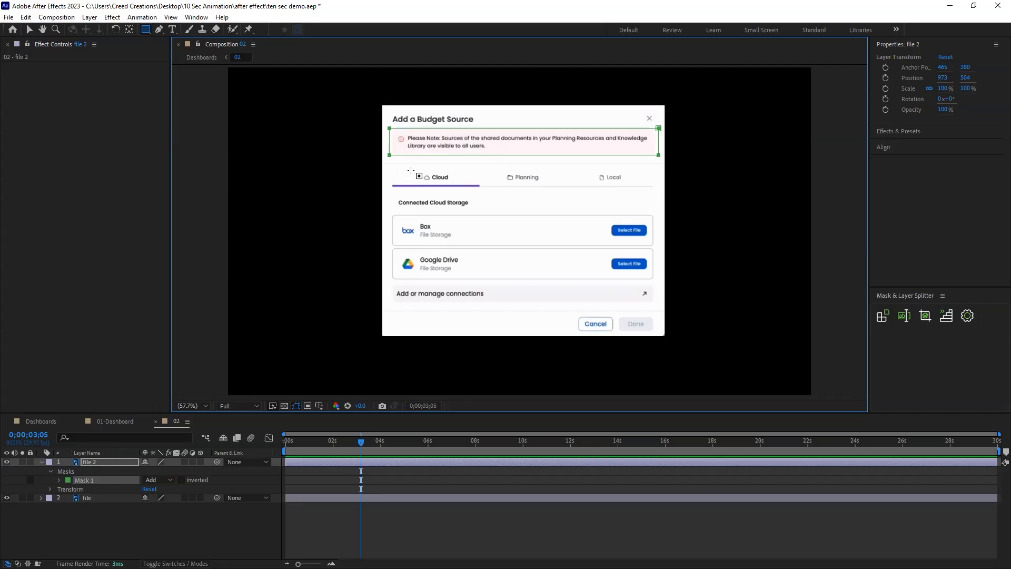
mouse_move(389, 170)
left_mouse_down()
mouse_move(485, 191)
mouse_move(529, 183)
left_mouse_up()
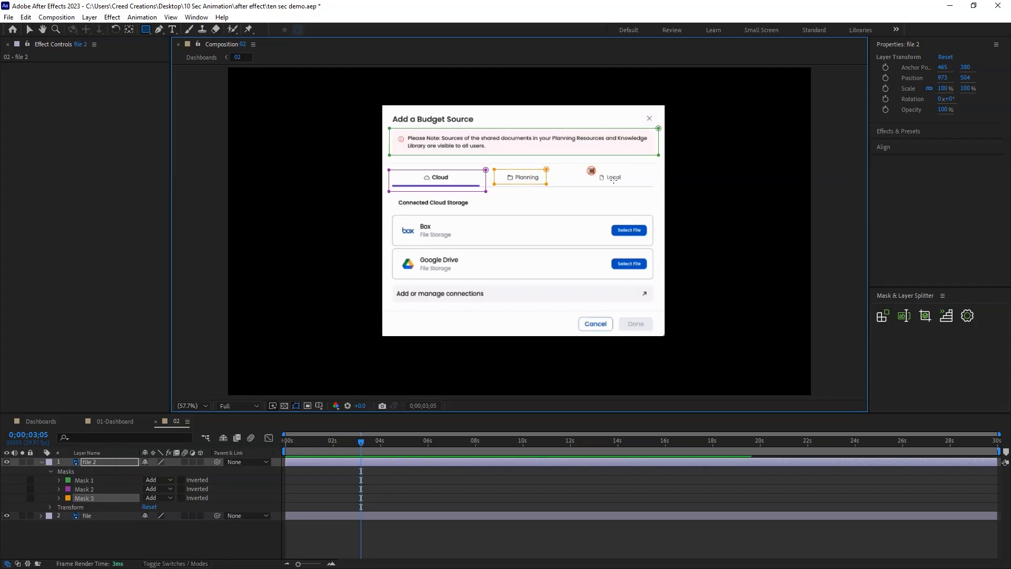
left_click_drag(591, 171, 628, 183)
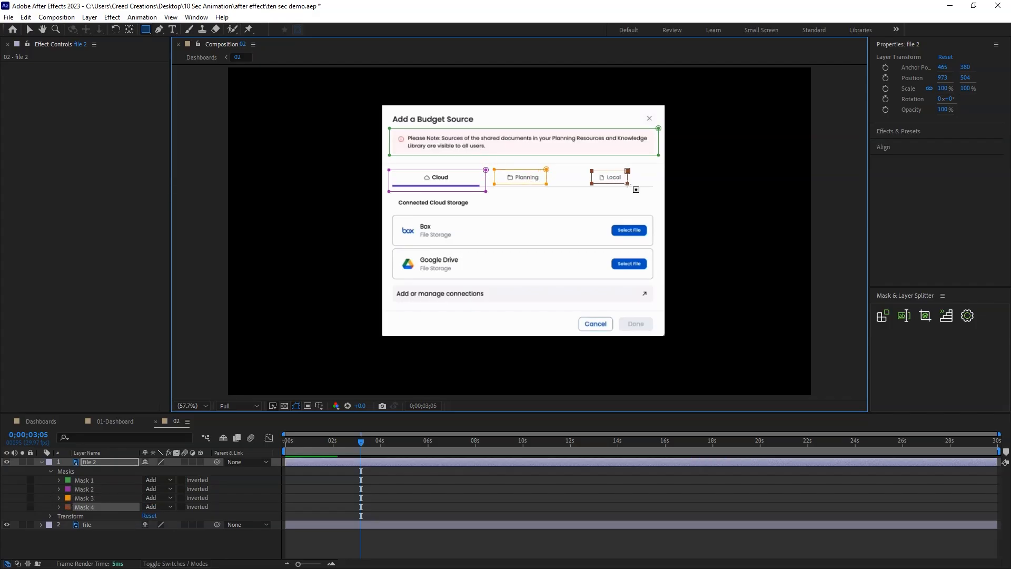
Mask the Connected Cloud Storage title, Box, Google Drive and Add or manage connections rows, the lower divider, and the Cancel and Done buttons.
left_click_drag(391, 198, 487, 209)
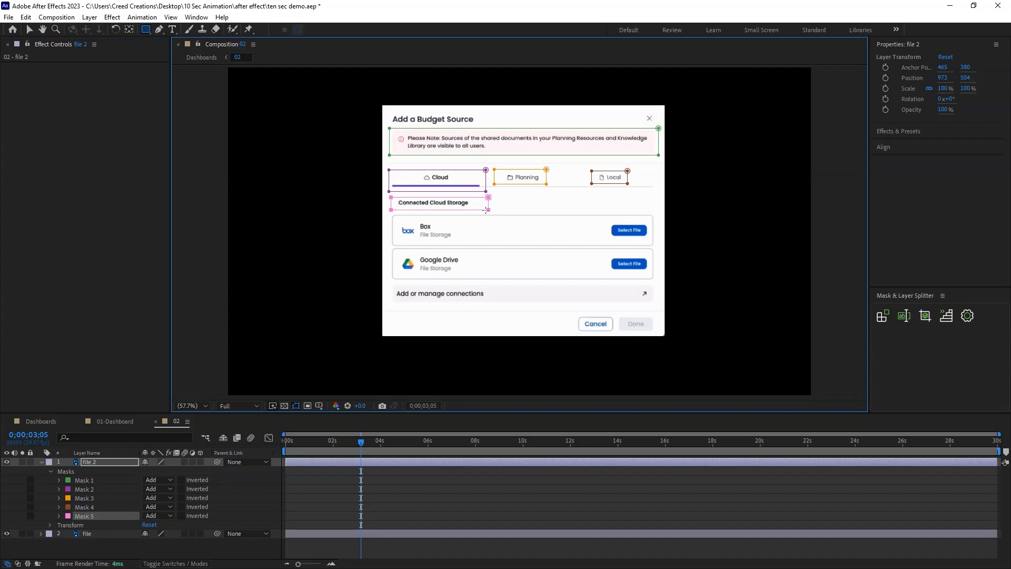
left_click_drag(387, 212, 437, 226)
mouse_move(573, 244)
left_mouse_down()
mouse_move(662, 246)
mouse_move(394, 282)
mouse_move(657, 305)
left_mouse_up()
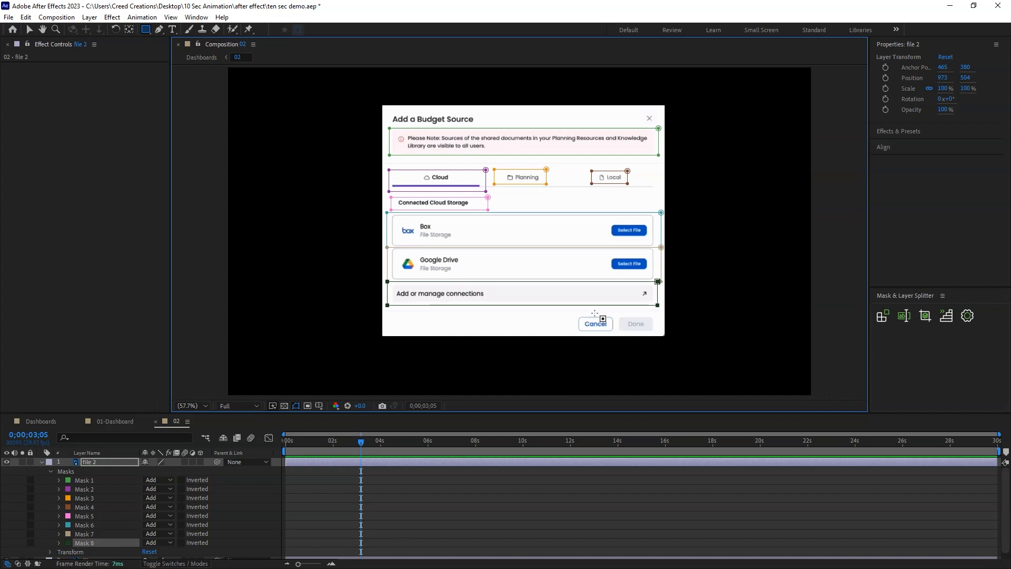
left_click_drag(428, 313, 665, 312)
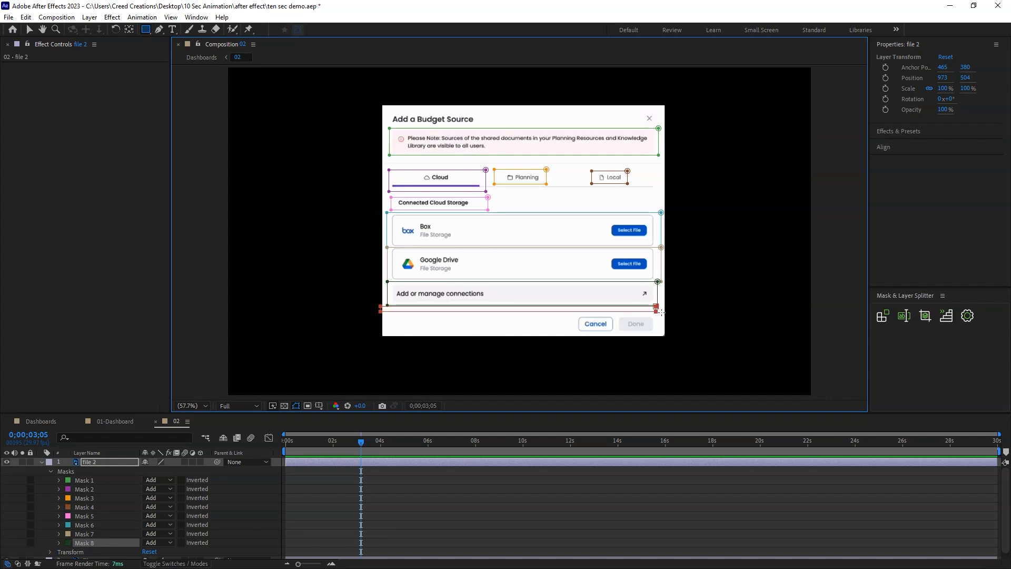
left_click_drag(571, 315, 616, 332)
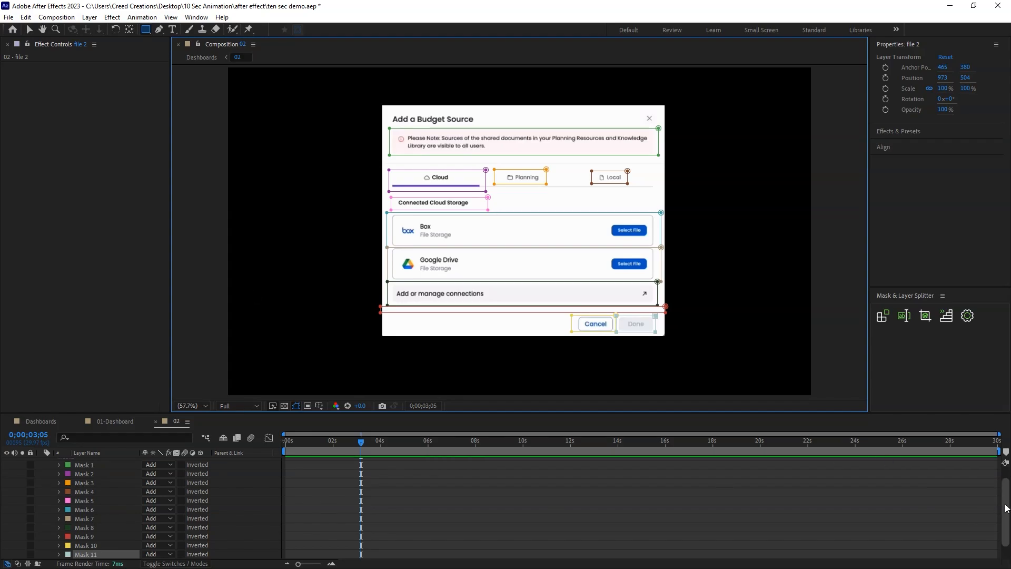
Split the file 2 layer's masks into separate layers with the Mask & Layer Splitter.
left_click_drag(1004, 508, 1004, 500)
left_click(112, 462)
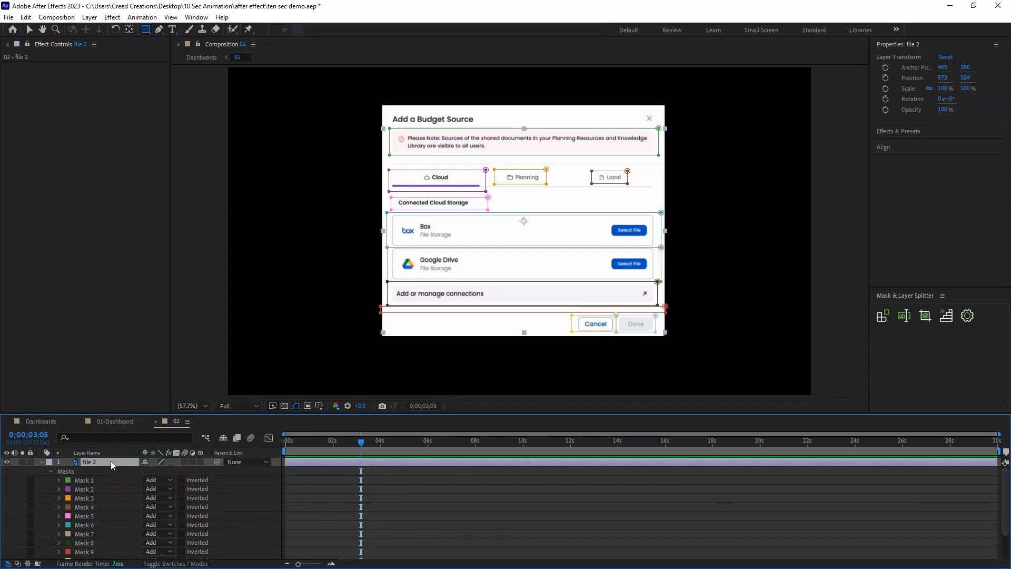
left_click(883, 315)
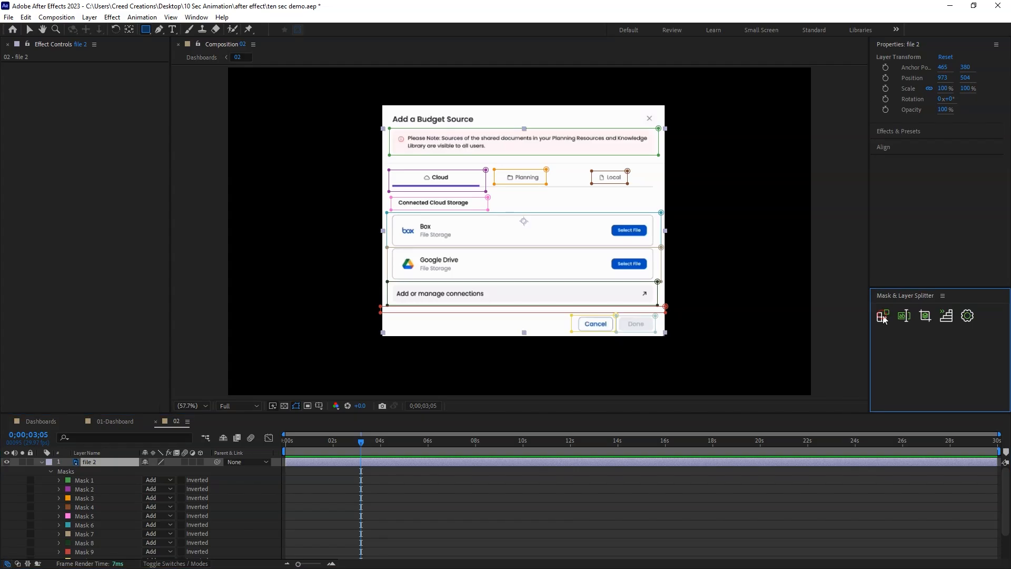
left_click_drag(270, 413, 271, 310)
left_click(42, 454)
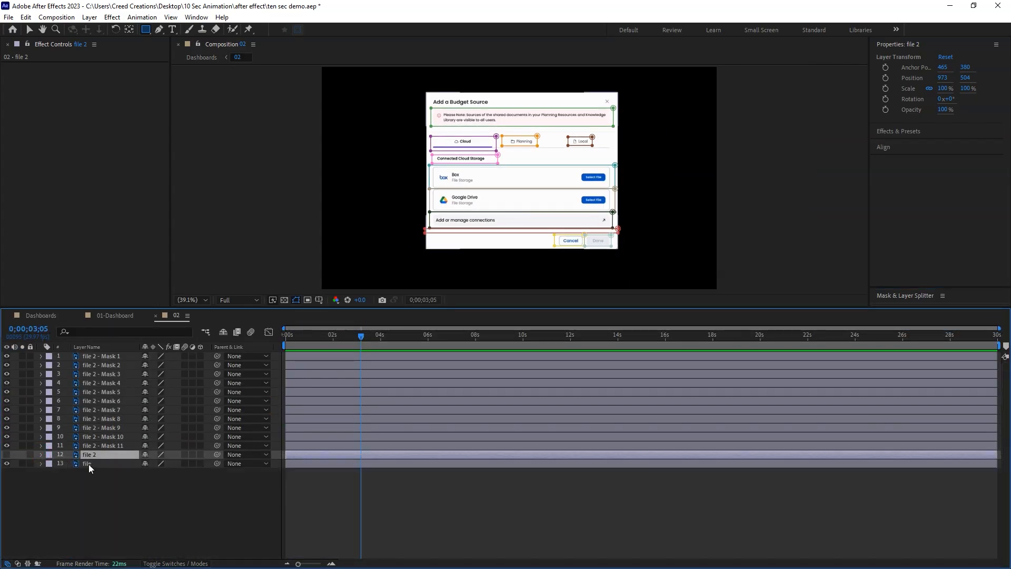
Toggle the file layer's visibility to check the separated mask layers on their own.
left_click(84, 462)
left_click(7, 463)
left_click(7, 463)
left_click(7, 464)
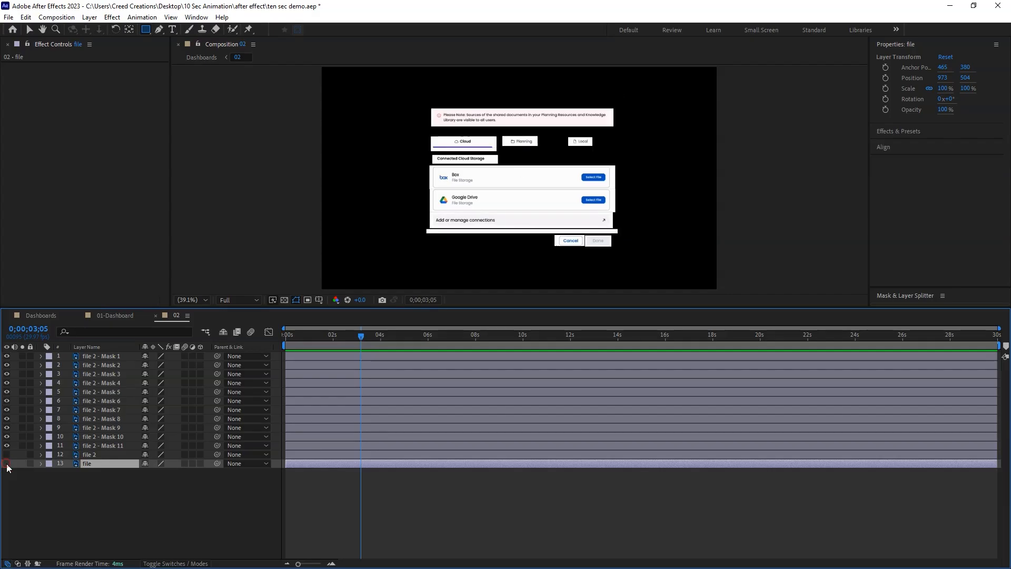
left_click(7, 463)
Draw a rectangle shape about 914 by 699 px covering the pop-up from below its title to its lower edge.
left_click(113, 495)
left_click(147, 30)
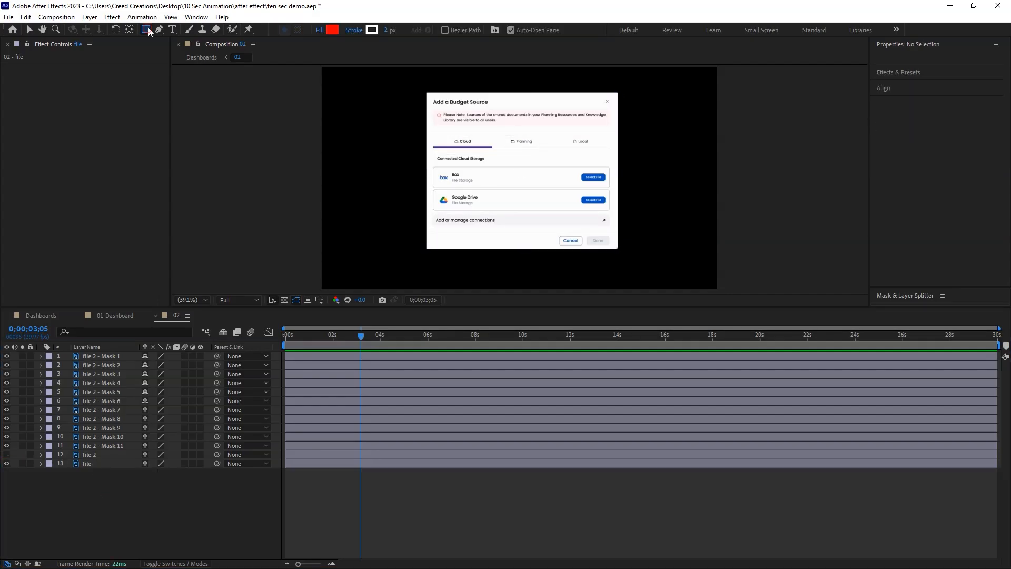
left_click_drag(426, 105, 616, 249)
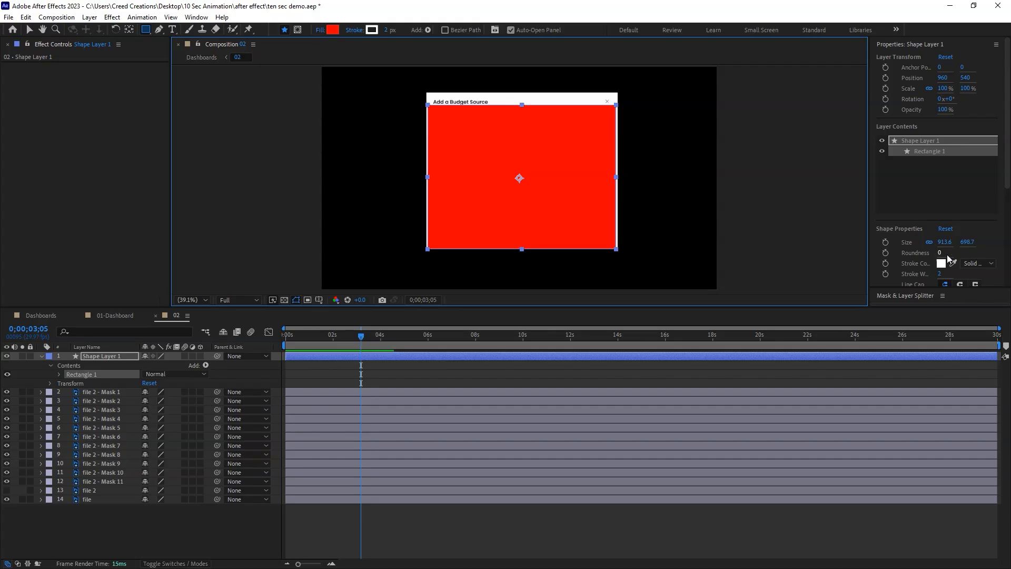
Fill the rectangle shape with the white sampled from the pop-up's header.
scroll(990, 177, "down", 3)
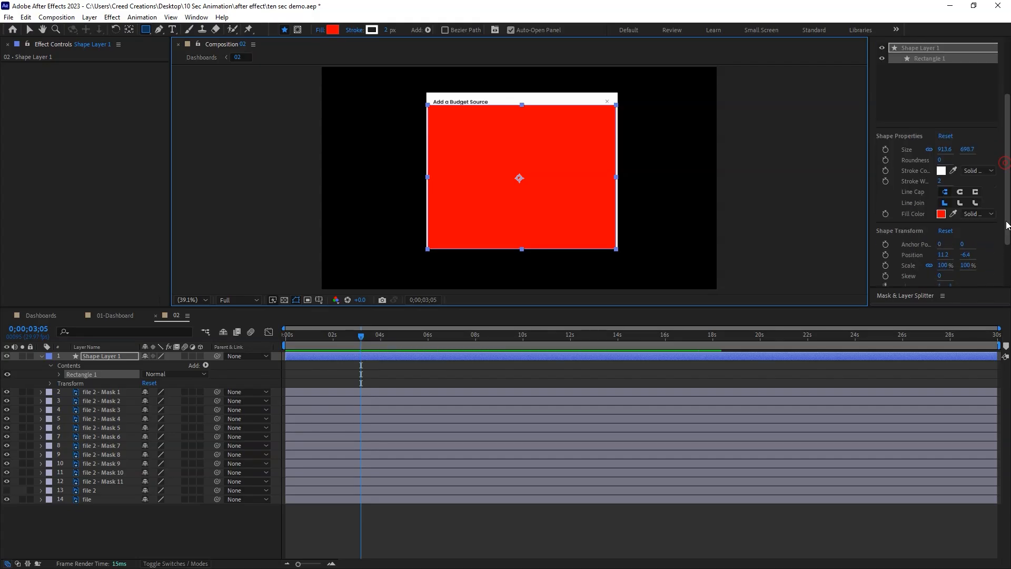
left_click(944, 210)
left_click_drag(577, 252, 535, 254)
left_click(681, 322)
left_click(572, 102)
left_click(695, 271)
left_click(108, 519)
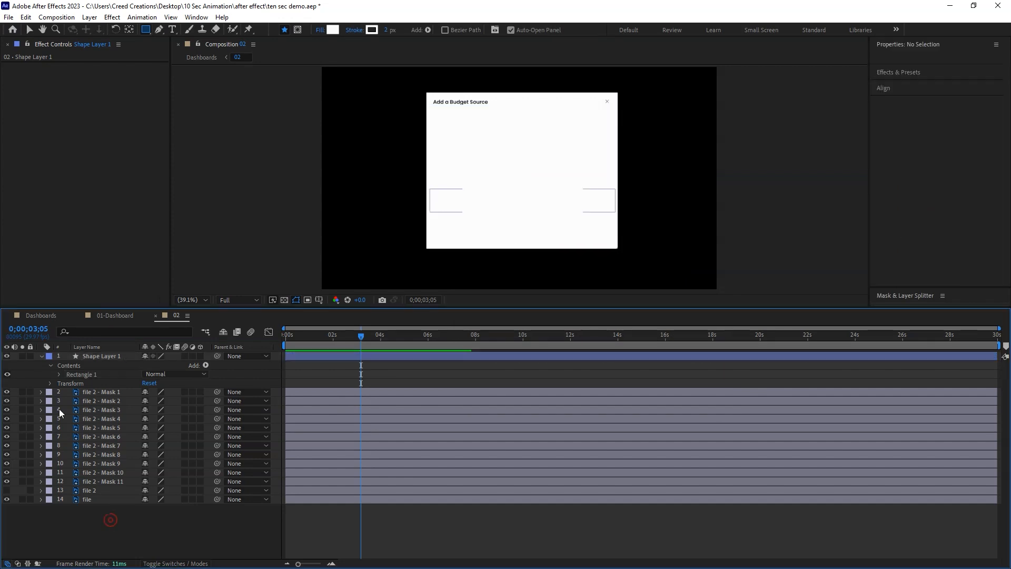
Collapse Shape Layer 1 and move it below the file 2 - Mask 11 layer.
left_click(42, 356)
left_click_drag(40, 354, 102, 461)
left_click(106, 491)
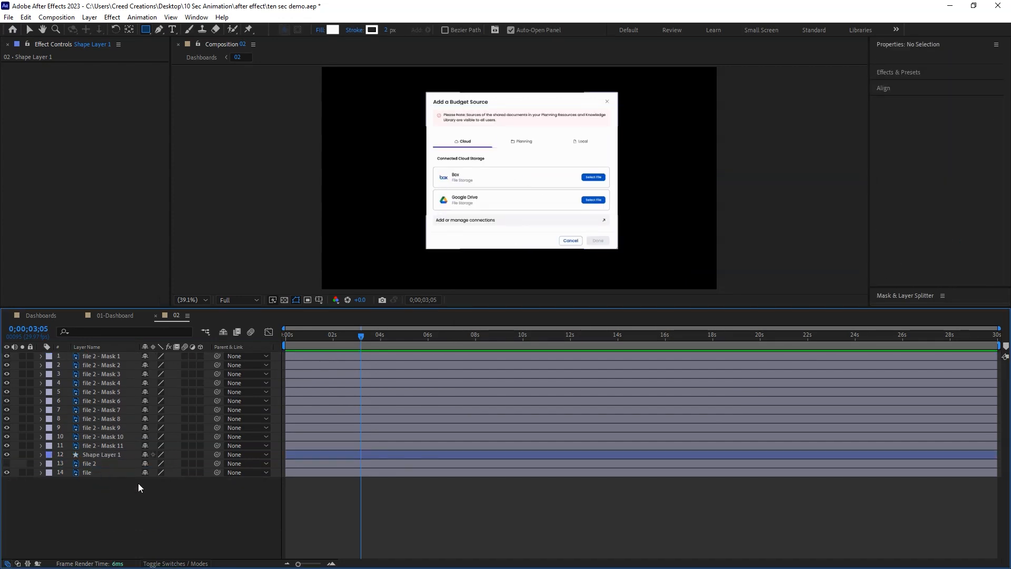
Add Position and Opacity keyframes at 0;00;01;00 to all eleven file 2 mask layers.
key("v")
left_click(100, 355)
left_click(98, 445, "shift")
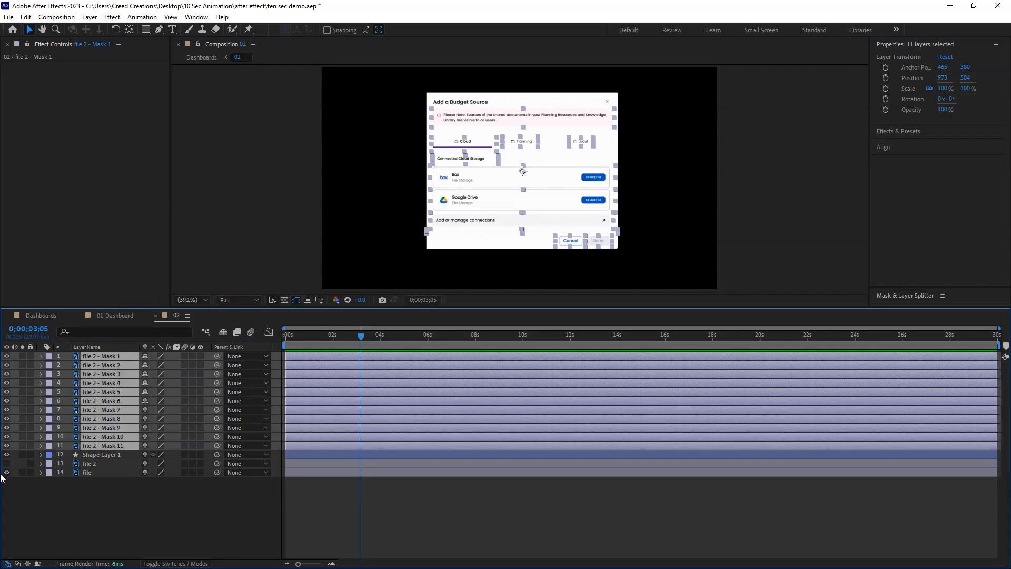
left_click_drag(327, 343, 326, 343)
key("=")
scroll(337, 406, "left", 3)
left_click(332, 334)
key("p")
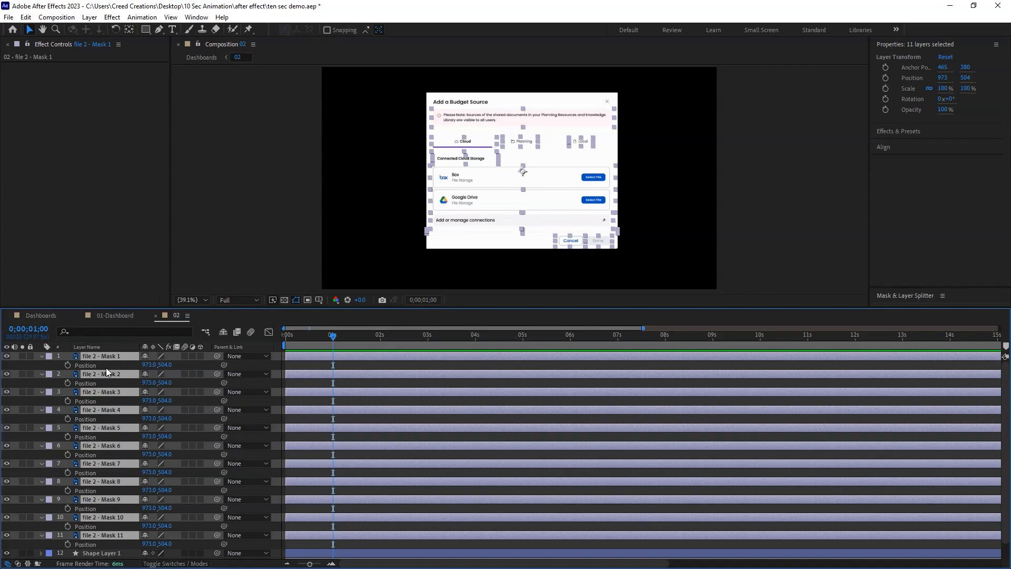
key("shift+t")
left_click(67, 373)
At 0;00;00;00, lower the mask layers to a Y position of 657 and set their opacity to 0%.
left_click_drag(331, 336, 220, 383)
left_click(146, 373)
type("0")
key("Return")
Apply Easy Ease to all Position and Opacity keyframes of the mask layers.
left_click_drag(360, 369, 327, 558)
right_click(332, 364)
mouse_move(357, 522)
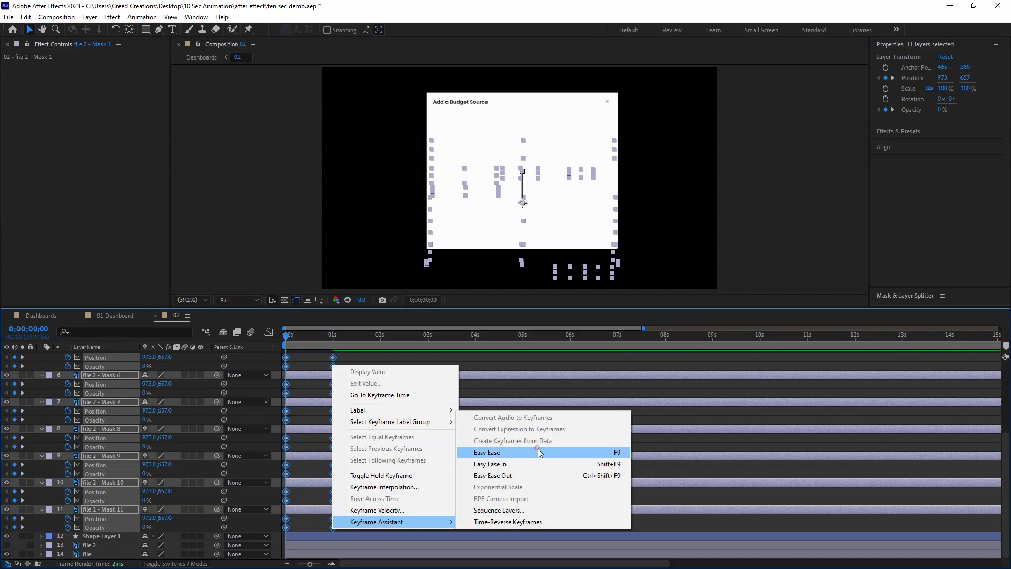
left_click(487, 452)
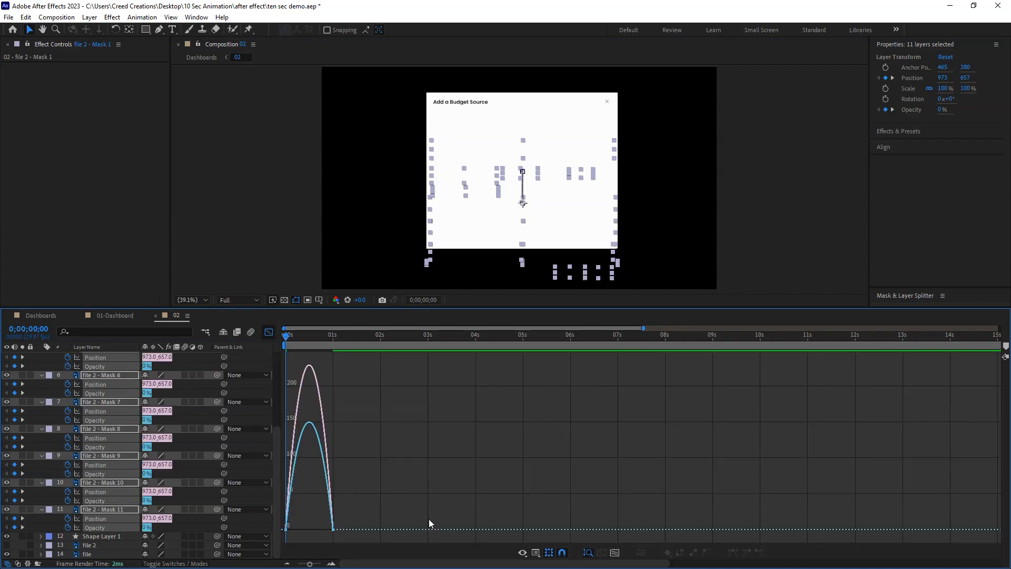
Steepen the mask layers' speed curves by lengthening both end handles, with about 58% influence on the starting keyframes, and save the project.
key("equal")
key("equal")
key("equal")
left_click_drag(722, 494, 530, 531)
left_click_drag(401, 481, 284, 550)
left_click_drag(348, 523, 396, 526)
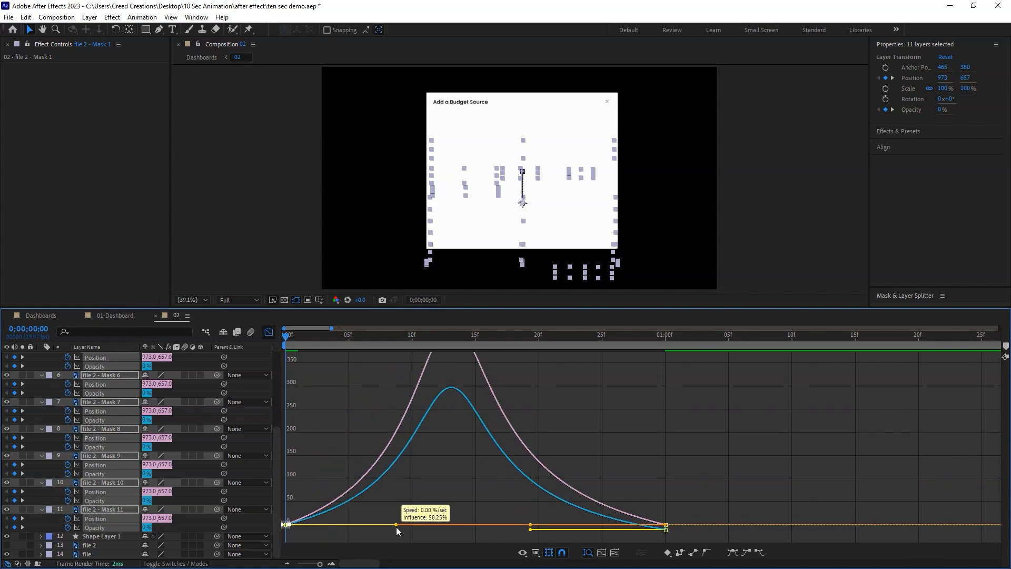
left_click(340, 416)
key("ctrl+s")
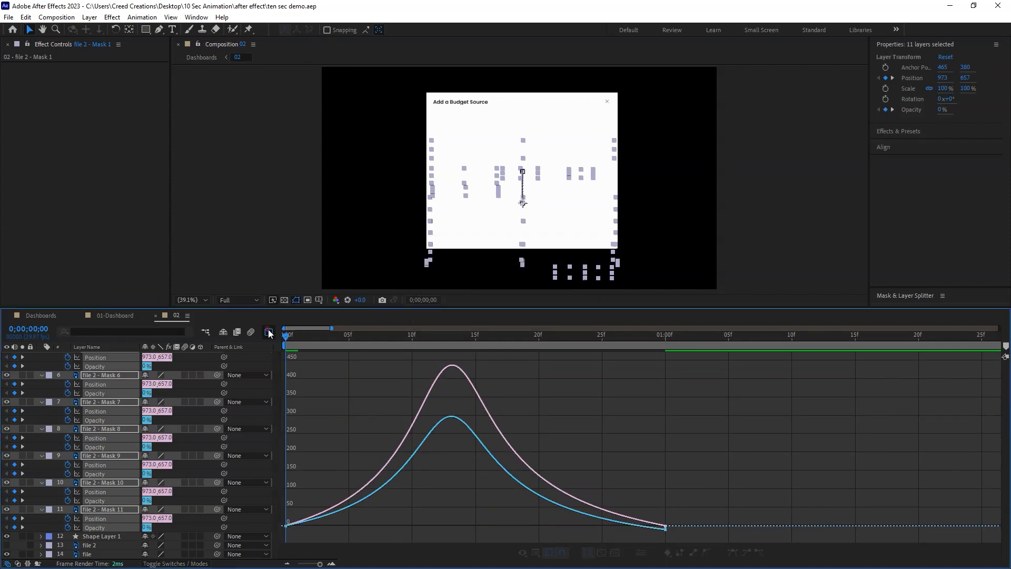
left_click(269, 332)
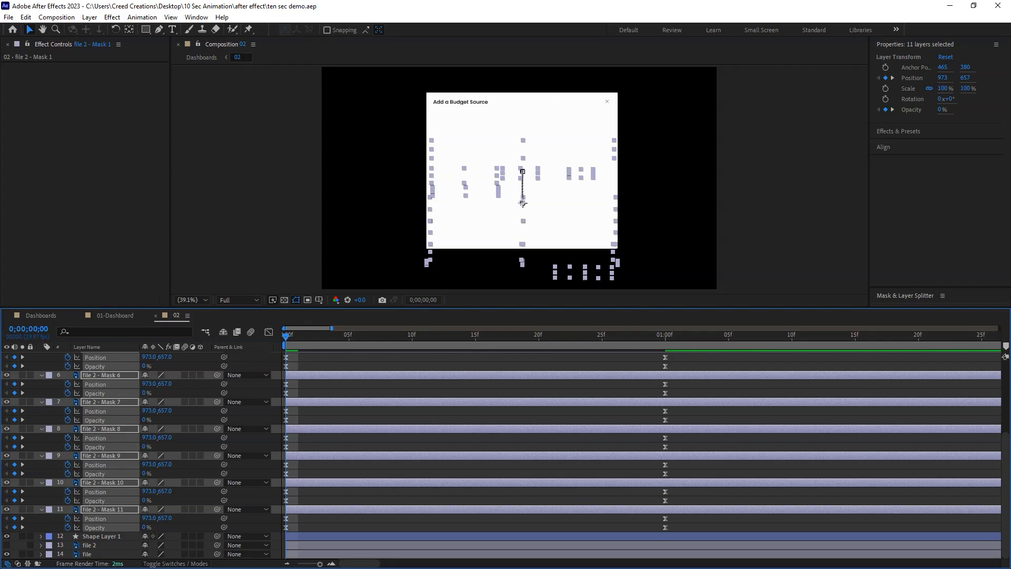
Stagger the eleven mask layers two frames apart with the Mask & Layer Splitter and save the project.
left_click_drag(971, 307, 970, 336)
left_click(945, 316)
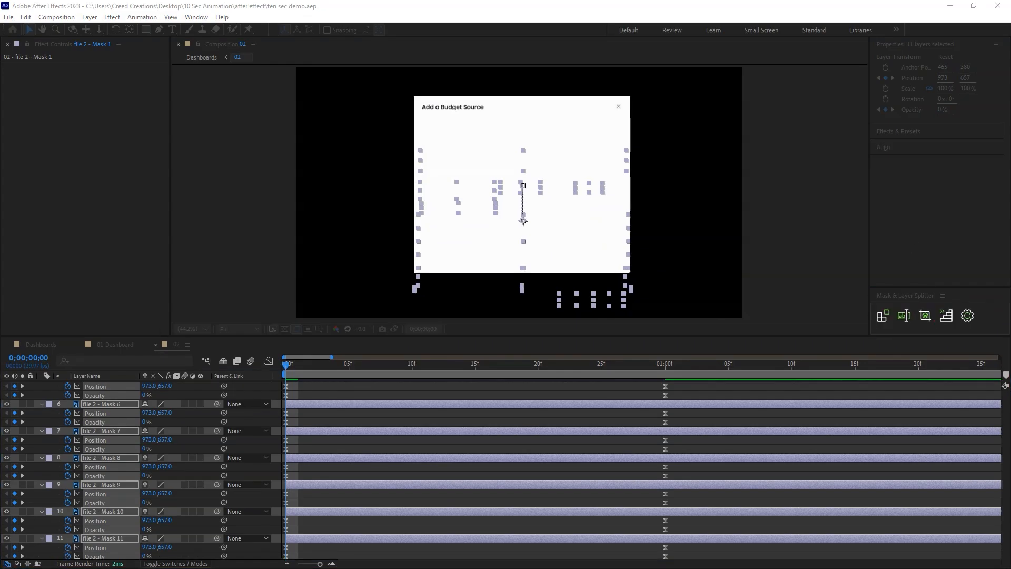
left_click(679, 454)
left_click_drag(287, 366, 826, 371)
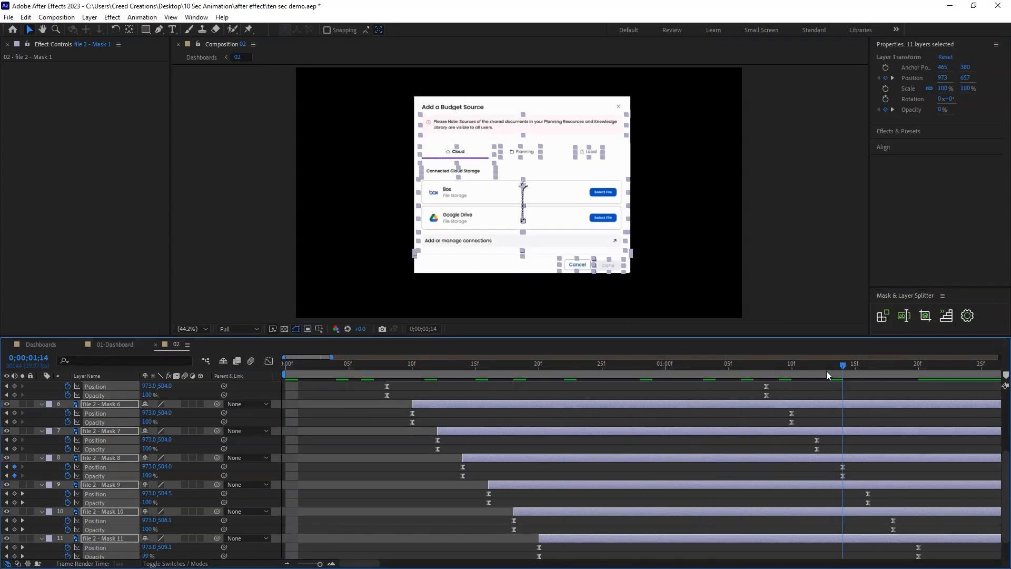
key("ctrl+s")
Hide layer 02 and show layer 03 in the Dashboards composition.
left_click(40, 346)
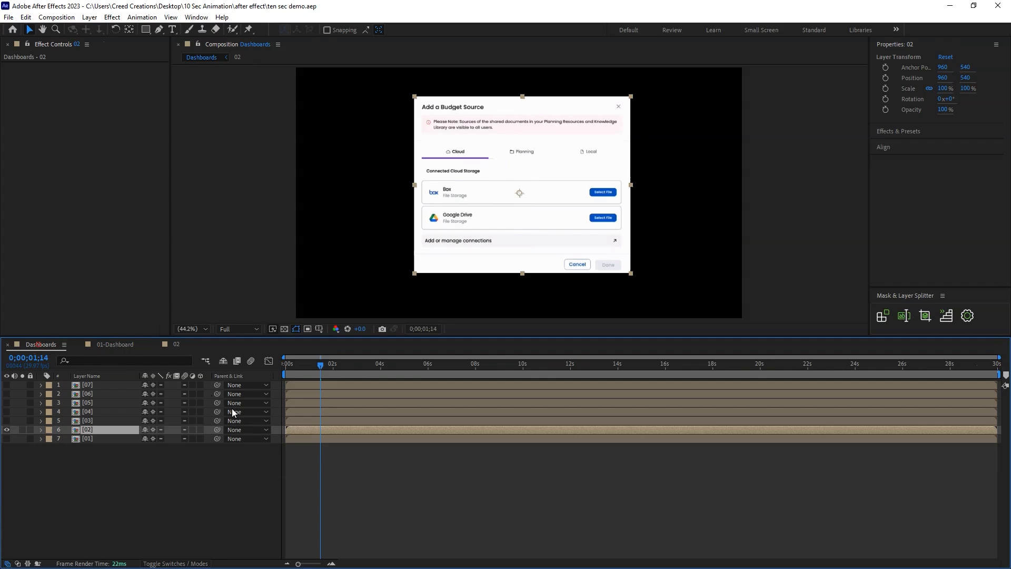
left_click(7, 430)
key("ctrl+Up")
left_click(6, 420)
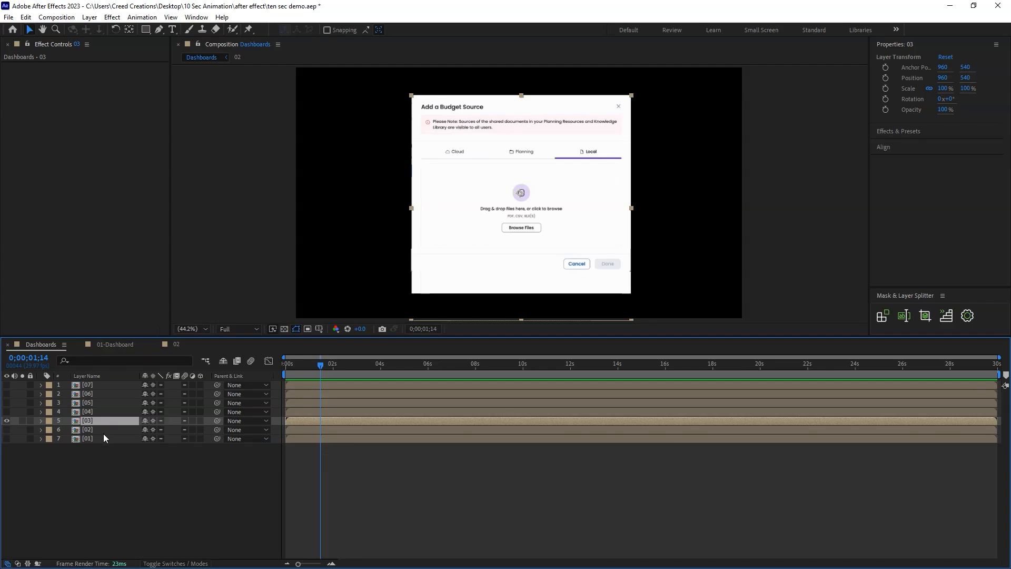
Collapse the layer properties in the 02 composition and paste layer 03 from Dashboards above the mask layers.
left_click(175, 345)
key("u")
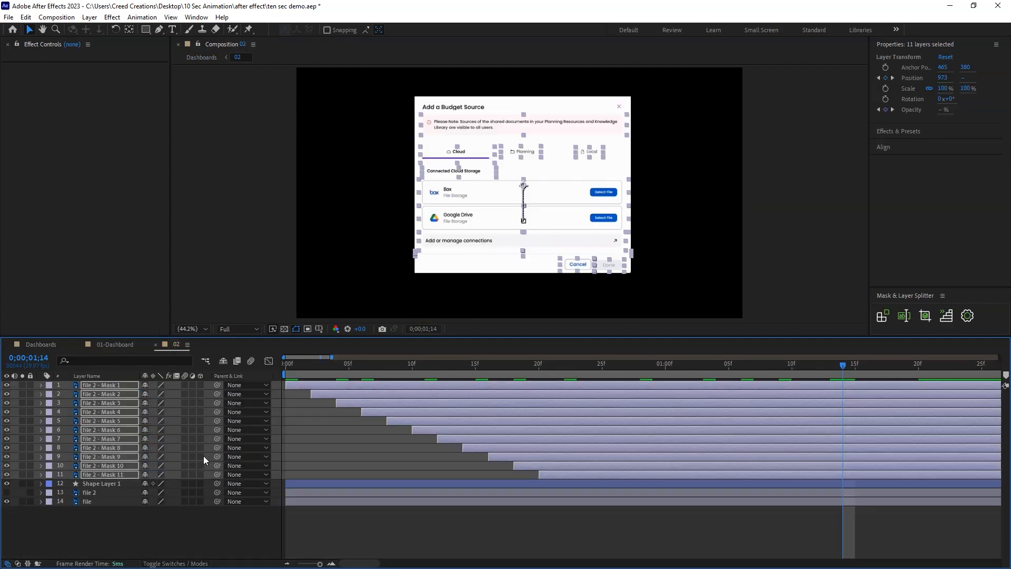
left_click(85, 526)
key("ctrl+v")
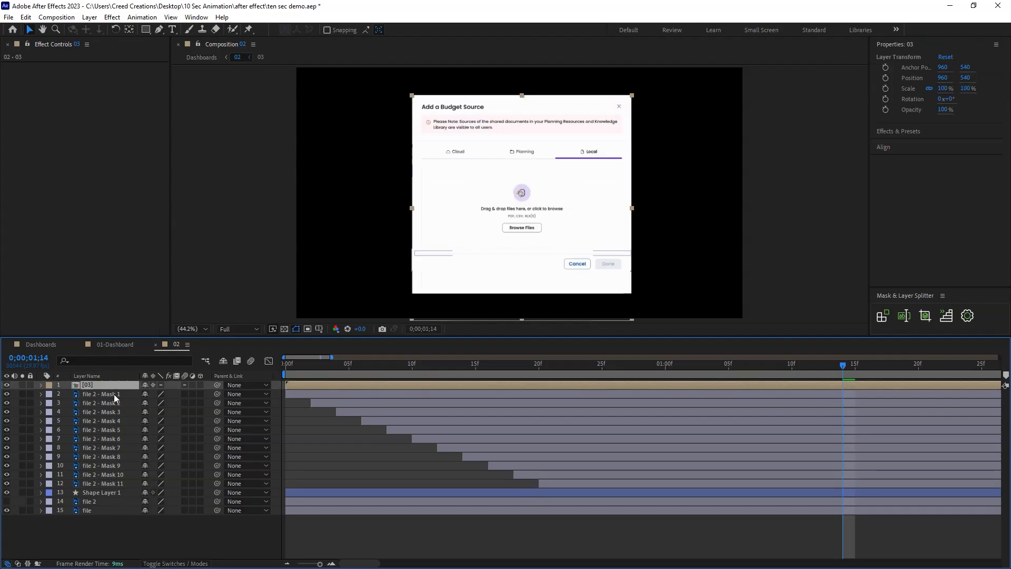
Shift layer 03 in time so that it starts at 0;00;02;08, after the mask layers have animated in.
left_click_drag(421, 364, 578, 372)
left_click_drag(353, 385, 708, 382)
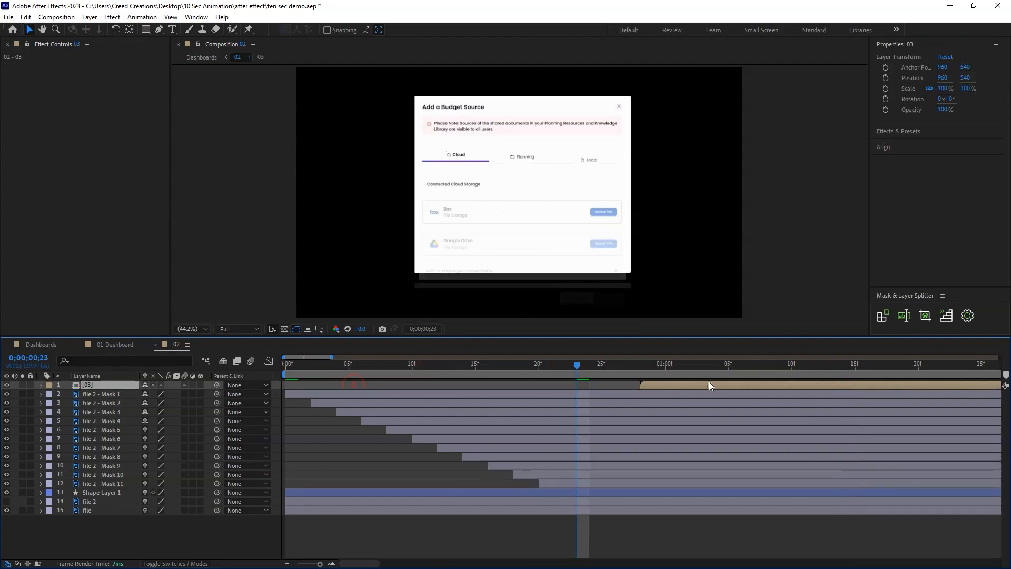
left_click_drag(550, 367, 716, 386)
key("minus")
key("minus")
key("minus")
key("minus")
key("equal")
left_click_drag(328, 366, 387, 380)
mouse_move(486, 385)
left_mouse_down()
mouse_move(417, 386)
mouse_move(481, 384)
left_mouse_up()
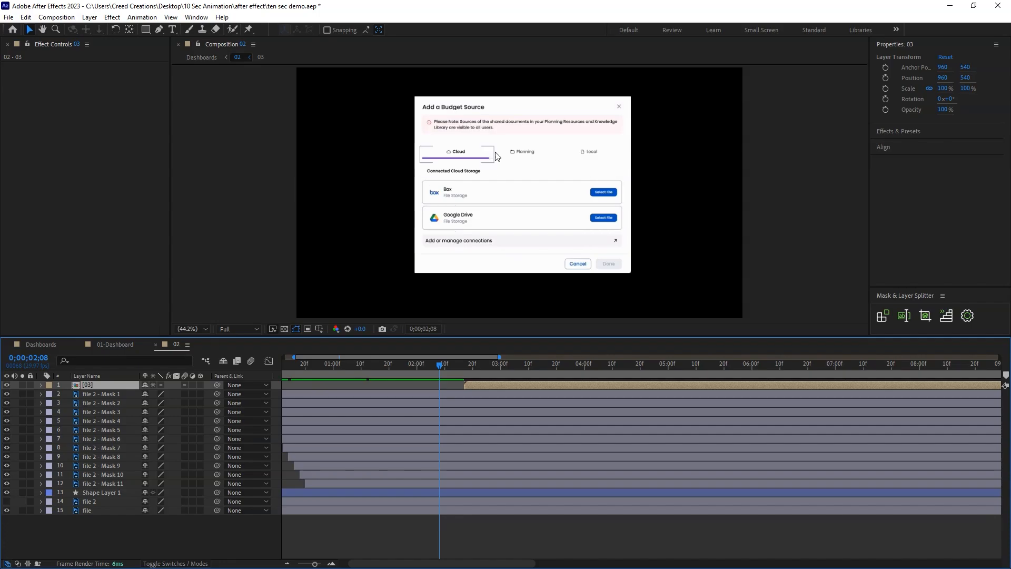
left_click_drag(457, 388, 427, 373)
Show the rulers and place a horizontal guide along the lower edge of the Cloud pop-up.
key("ctrl+r")
left_click_drag(402, 69, 421, 274)
left_click_drag(447, 370, 462, 387)
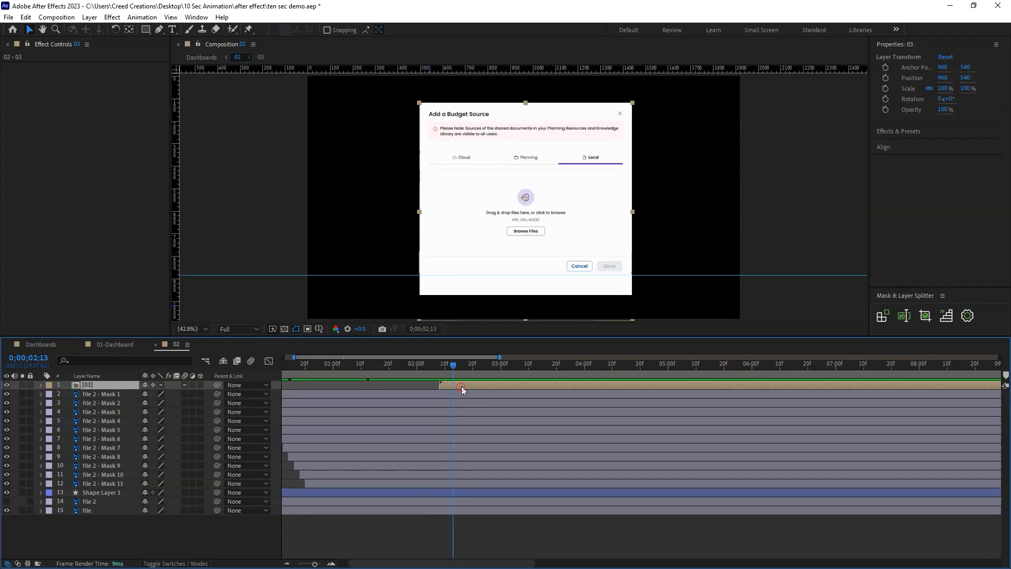
Mask layer 03 with a rectangle that cuts the pop-up off at the guide, and save the project.
left_click(146, 29)
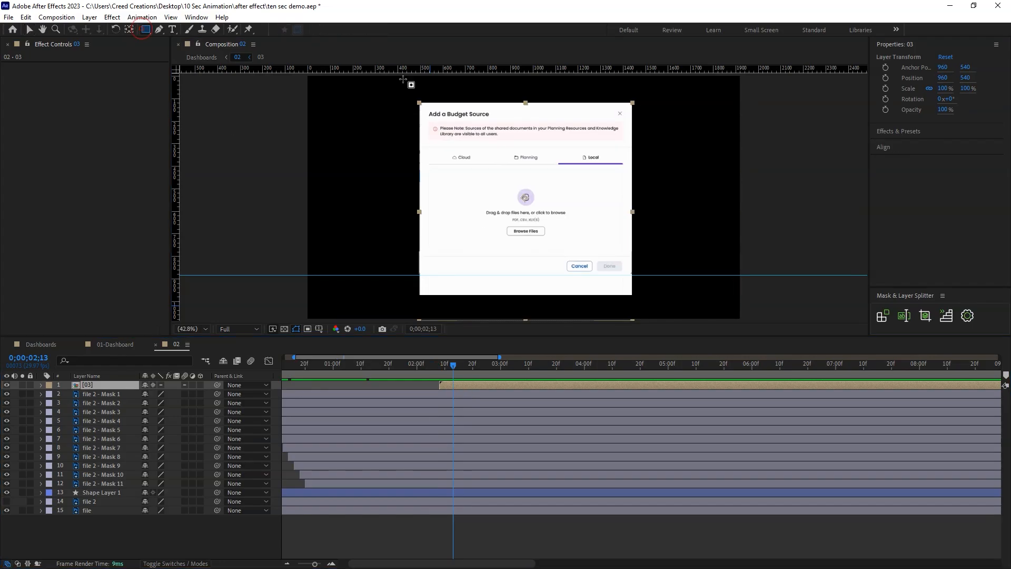
left_click_drag(403, 95, 643, 276)
key("v")
left_click(37, 395)
left_click(41, 384)
key("ctrl+s")
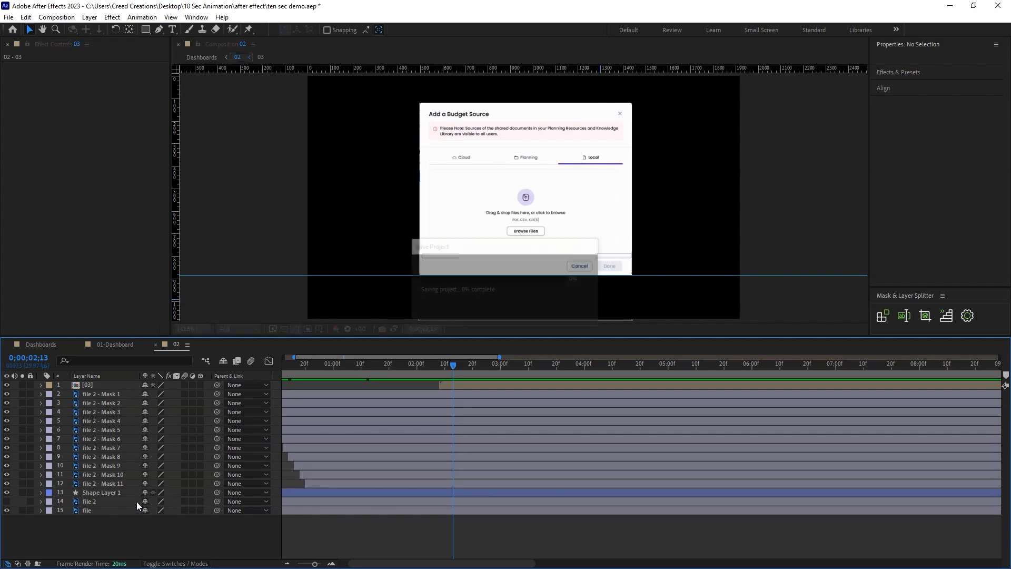
Show layers 02 and 04 in the Dashboards composition and select layer 04.
left_click_drag(420, 367, 505, 369)
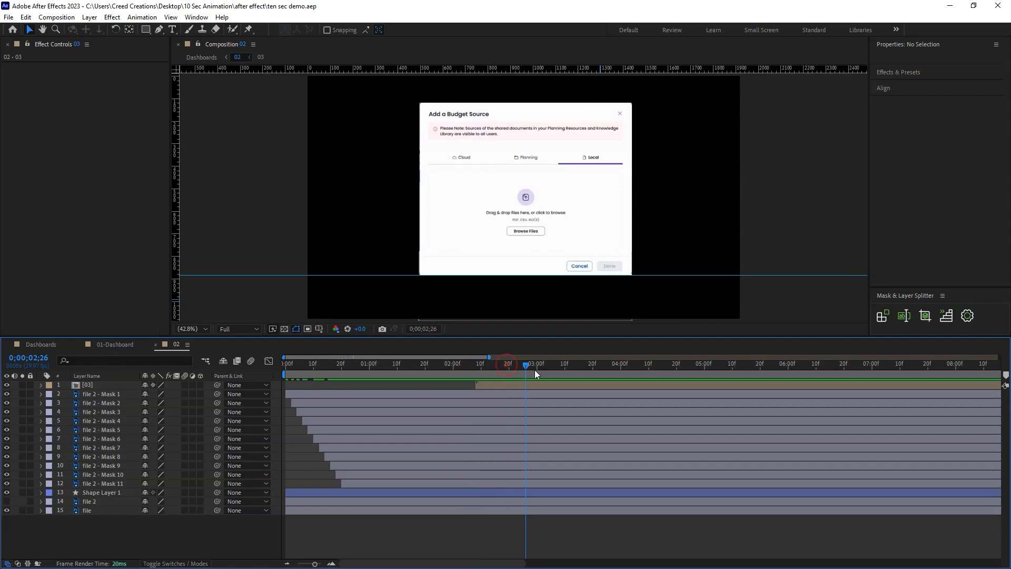
left_click(49, 346)
left_click(96, 429)
left_click(94, 420)
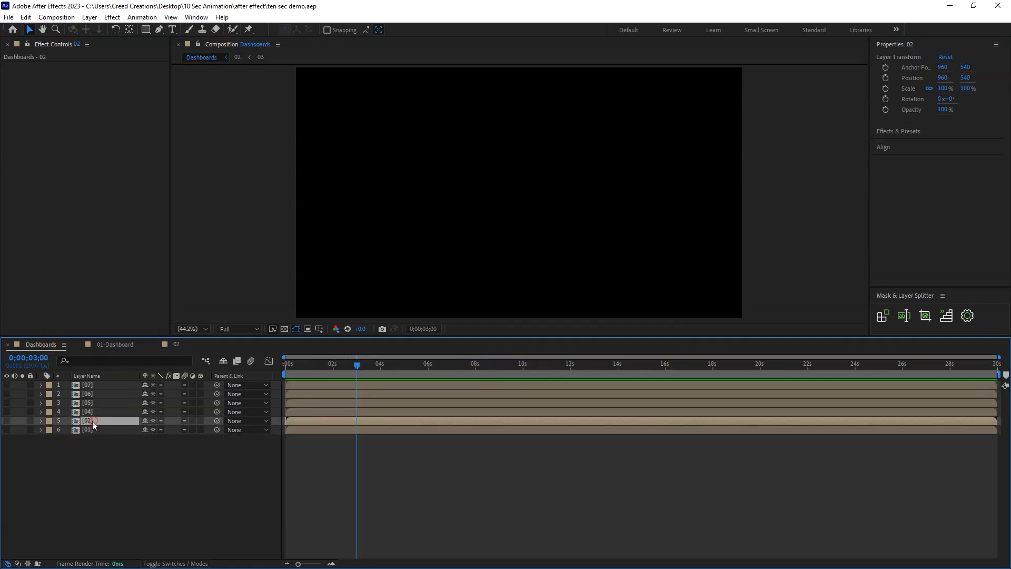
left_click(6, 421)
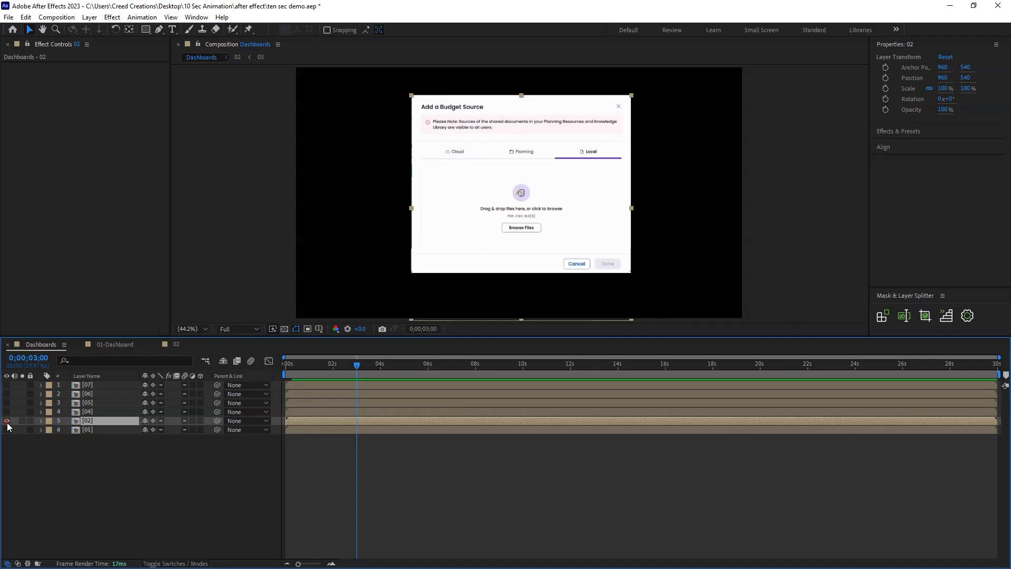
left_click(6, 411)
left_click(98, 414)
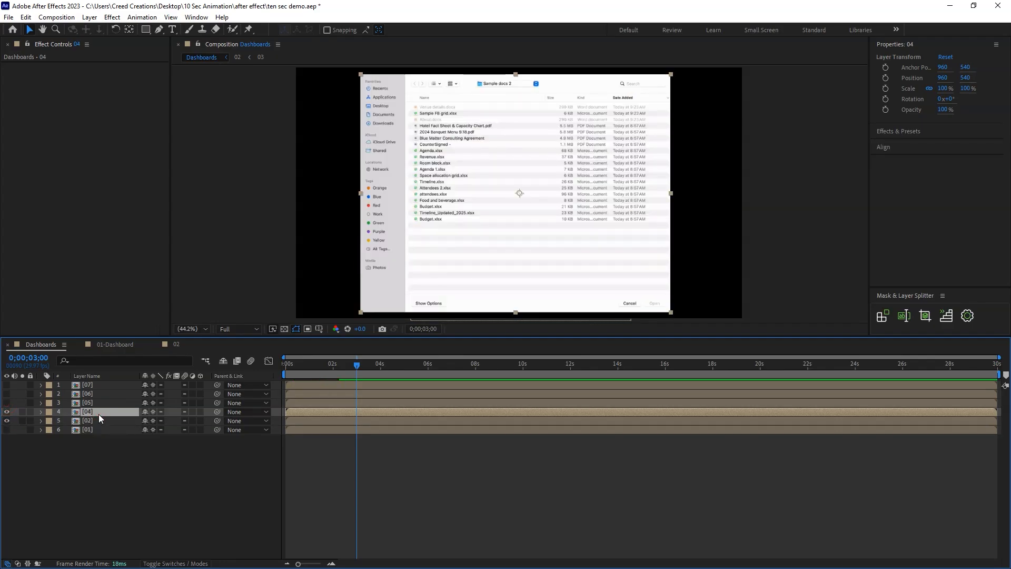
Move layer 04 from Dashboards into the 02 composition and shift its start to about 3 seconds.
key("ctrl+x")
left_click(175, 345)
key("ctrl+v")
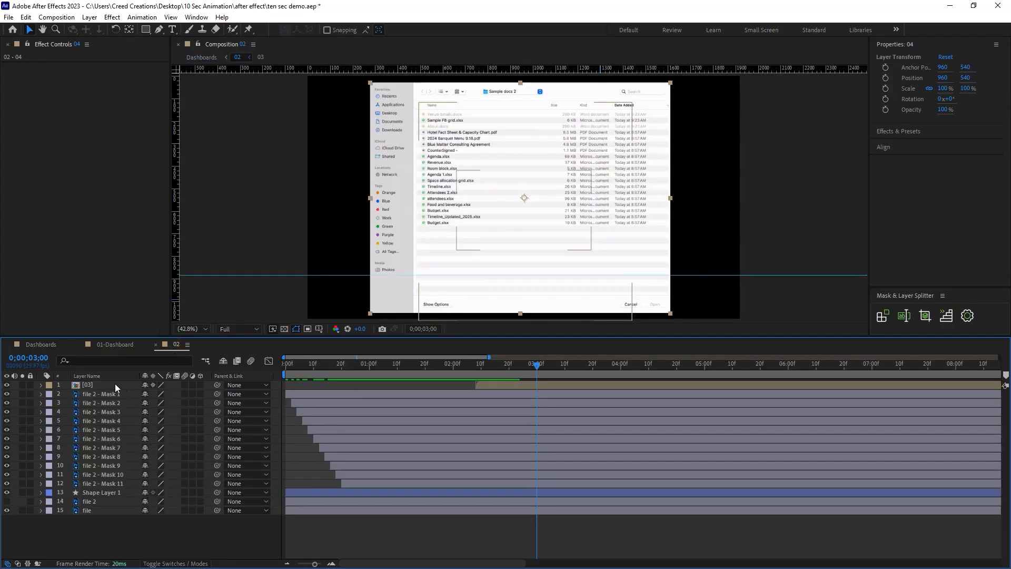
left_click_drag(321, 387, 586, 387)
Play the 02 composition from the beginning to check the pop-up transitions.
mouse_move(536, 364)
left_mouse_down()
mouse_move(469, 367)
mouse_move(522, 376)
left_mouse_up()
scroll(558, 376, "down", 5)
left_click_drag(343, 366, 274, 376)
key("space")
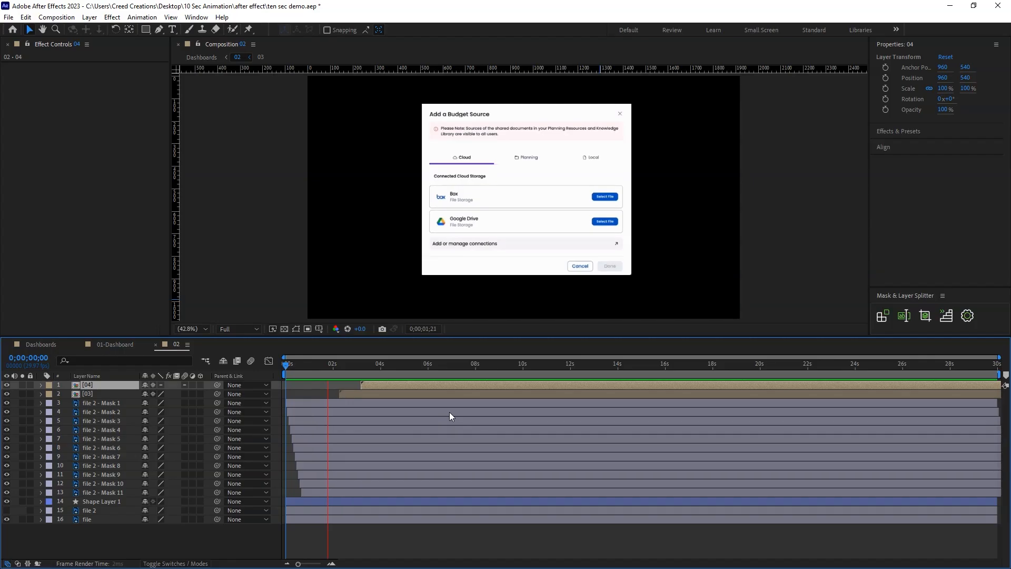
key("space")
Start layer 04 slightly later in the 02 composition and scale it to 88.5%.
left_click(356, 366)
mouse_move(374, 384)
left_mouse_down()
mouse_move(388, 383)
mouse_move(377, 386)
left_mouse_up()
left_click(371, 368)
left_click(373, 364)
left_click_drag(373, 364, 355, 364)
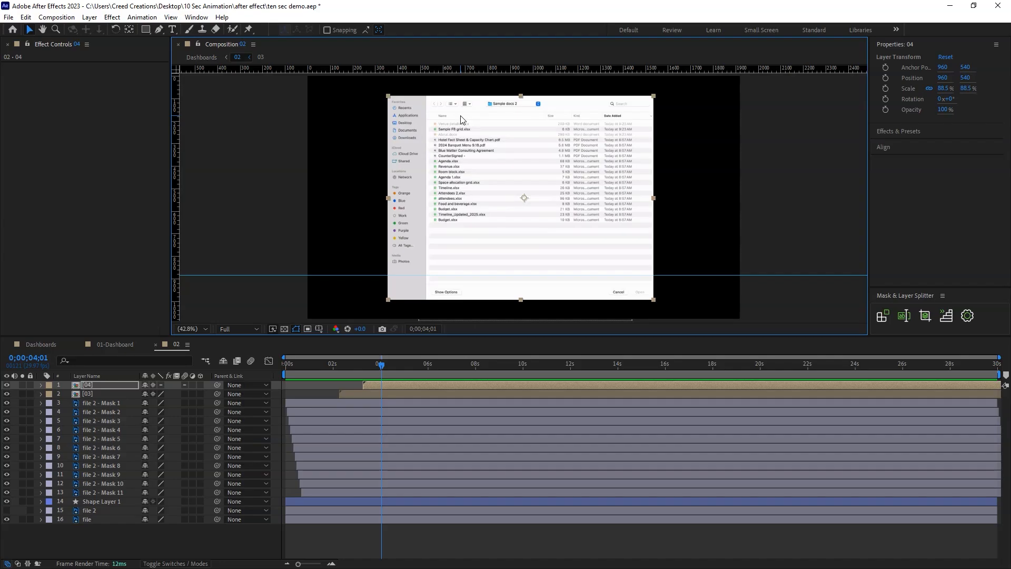
Open the 04 composition containing the file browser artwork.
left_click(89, 387)
double_click(94, 388)
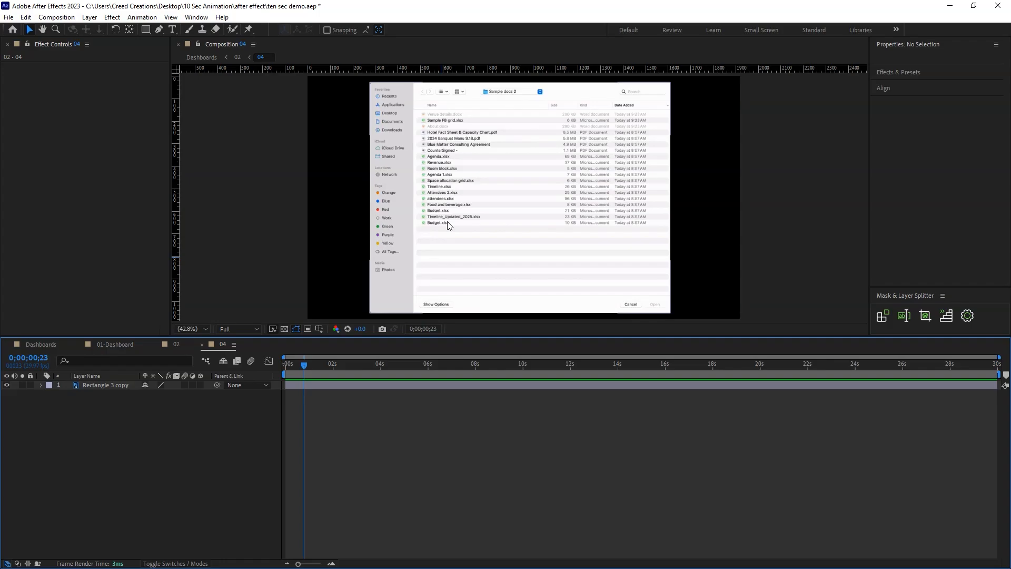
Set composition 02's current time to 5 seconds, and in Dashboards hide layer 02 and show layer 05.
left_click(202, 344)
left_click(369, 367)
mouse_move(384, 375)
left_mouse_down()
mouse_move(371, 374)
mouse_move(404, 378)
left_mouse_up()
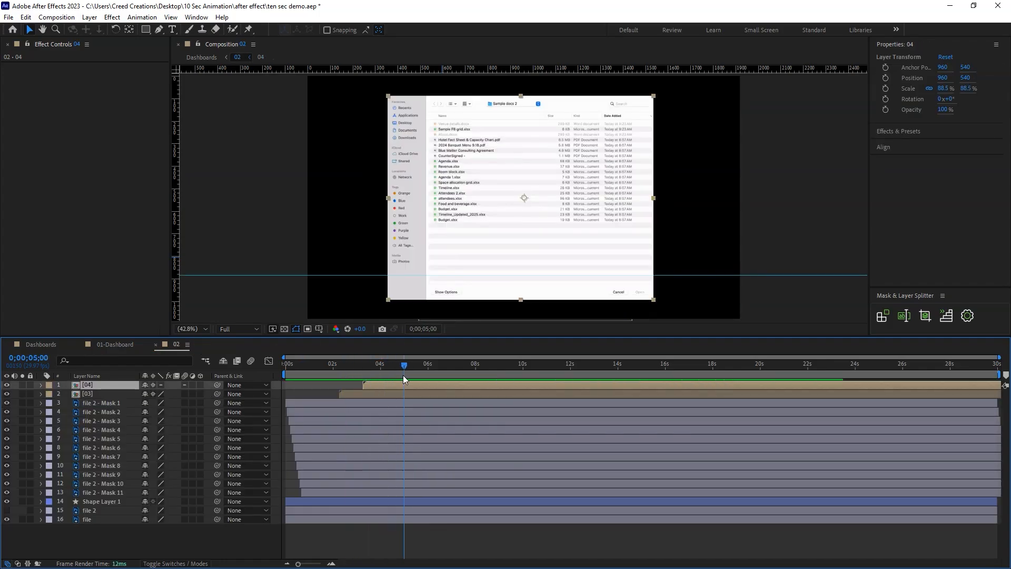
left_click(46, 343)
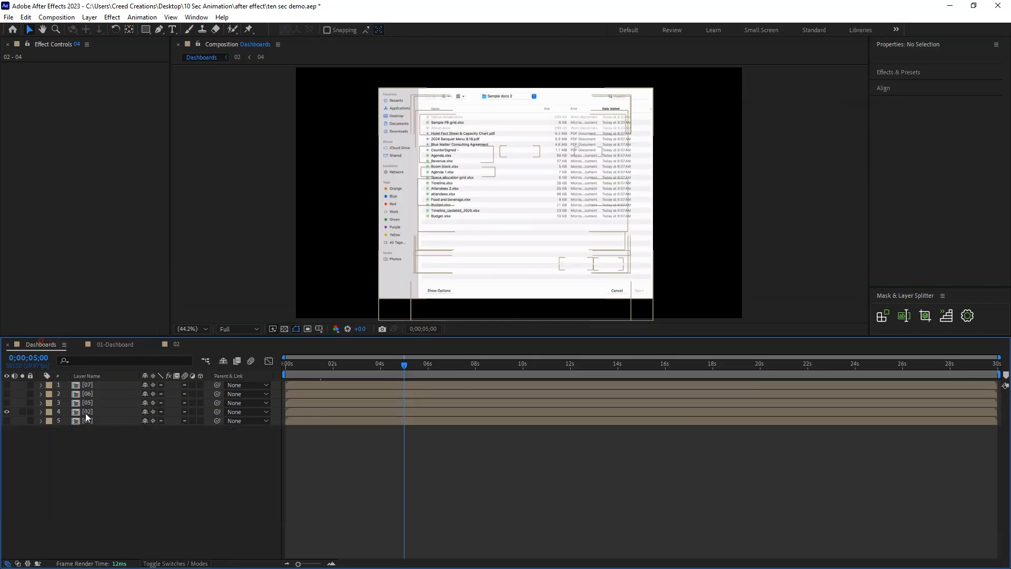
left_click(93, 412)
left_click(87, 403)
left_click(7, 411)
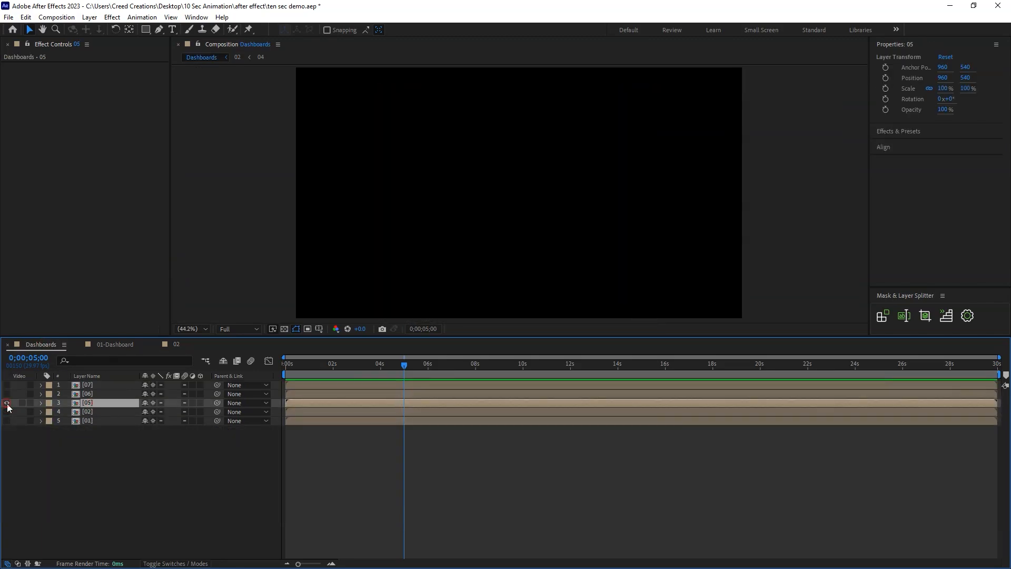
left_click(7, 403)
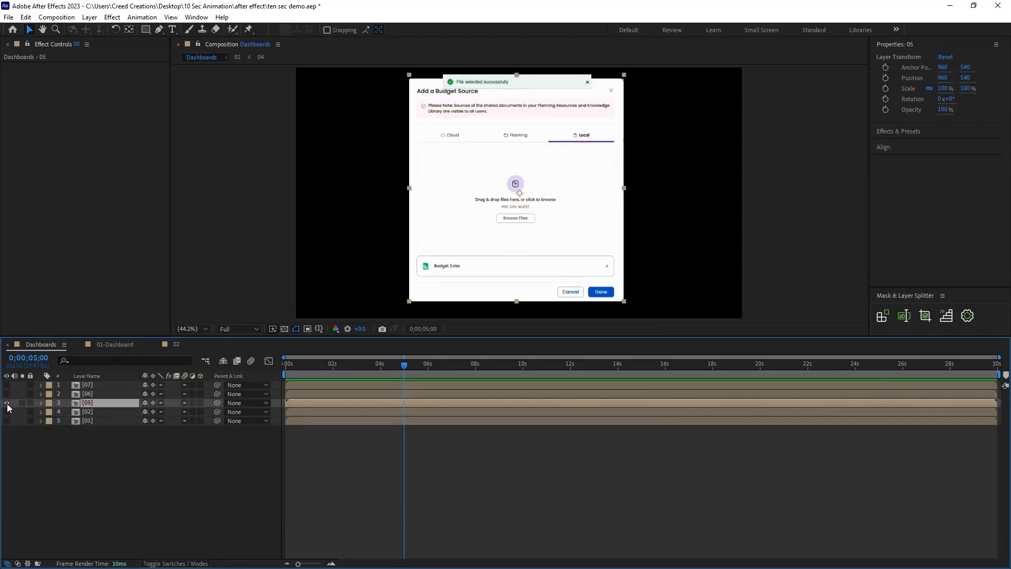
Place layer 05 in composition 02 at about 5 seconds and start the file uploaded layer at about 6 seconds.
left_click(178, 343)
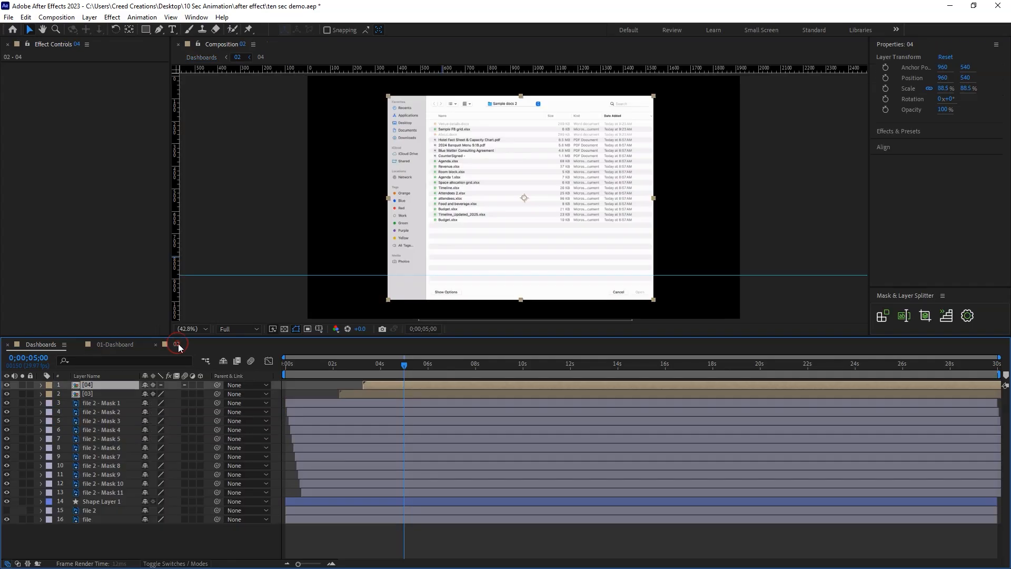
left_click_drag(358, 384, 505, 385)
left_click_drag(406, 366, 381, 368)
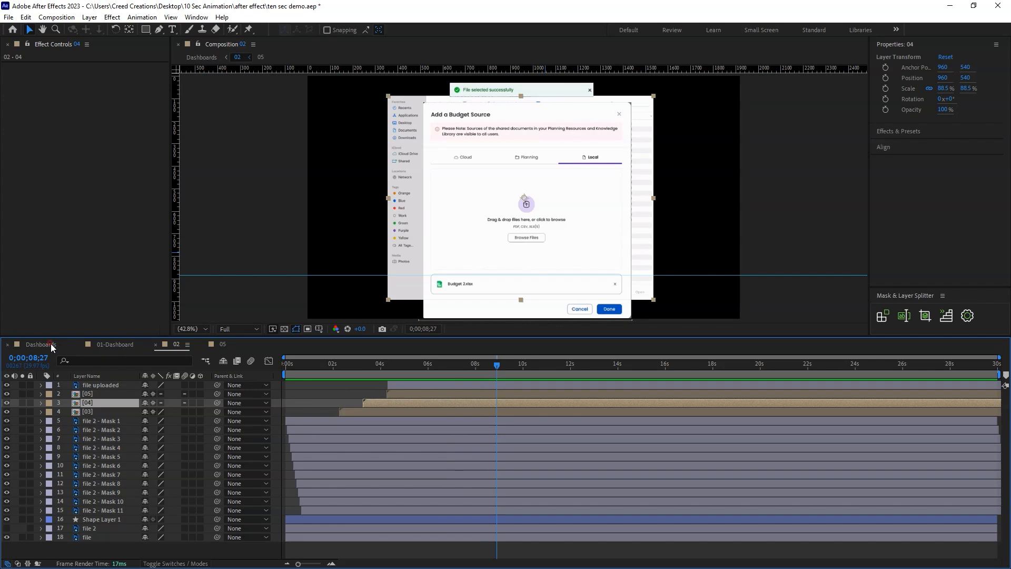
Show layer 06 in the Dashboards composition and briefly check the artwork of layer 07.
left_click(50, 344)
left_click(97, 395)
left_click_drag(96, 401, 88, 396)
left_click(6, 393)
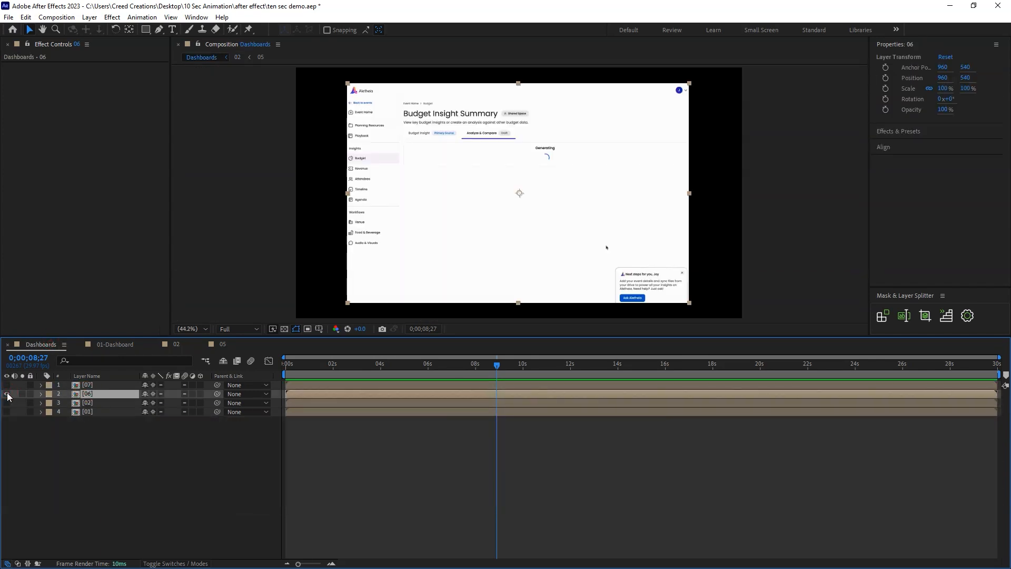
left_click_drag(288, 370, 379, 368)
left_click(90, 386)
left_click(7, 385)
left_click(7, 385)
Open the 06 composition and rename its Vector Smart Object layer as budget.
left_click(95, 395)
double_click(96, 400)
mouse_move(285, 367)
left_mouse_down()
mouse_move(440, 367)
mouse_move(285, 367)
left_mouse_up()
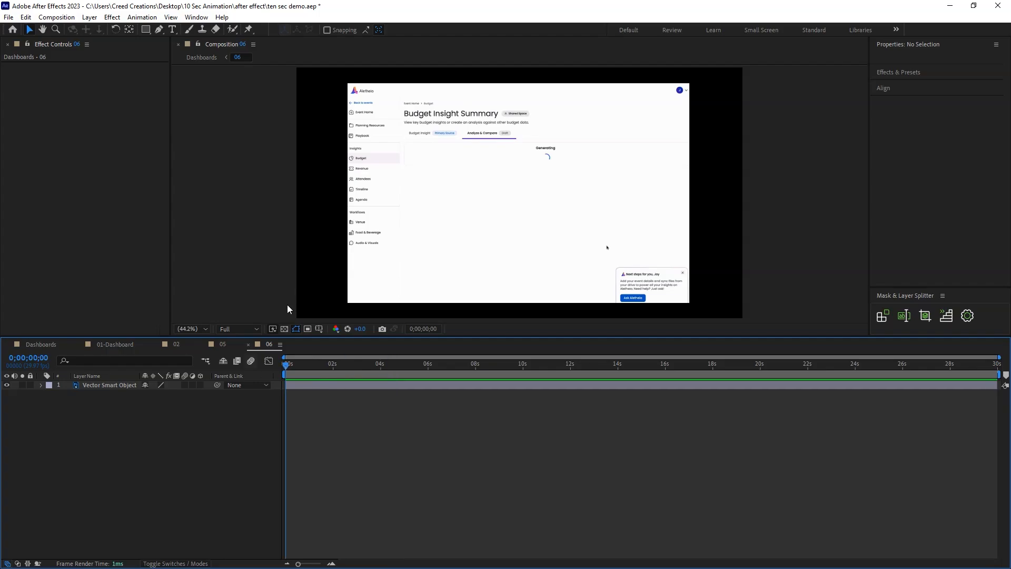
right_click(112, 385)
left_click(160, 353)
type("budget")
key("Return")
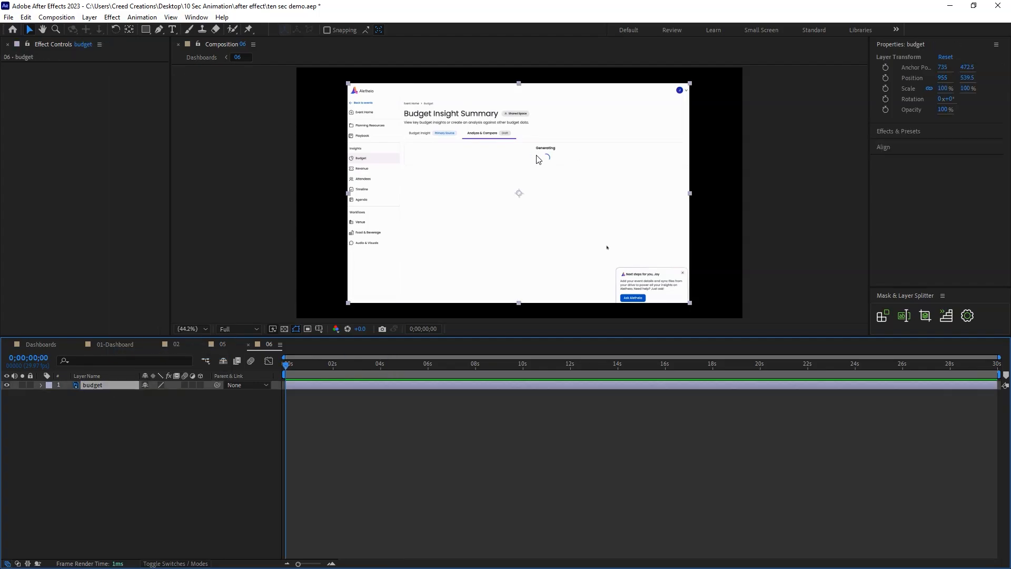
Draw a circle about 33.5 px wide near the Generating spinner as a new shape layer and center its anchor point.
scroll(546, 154, "up", 3)
key("space")
left_click_drag(567, 122, 381, 273)
left_click(146, 30)
left_click(187, 53)
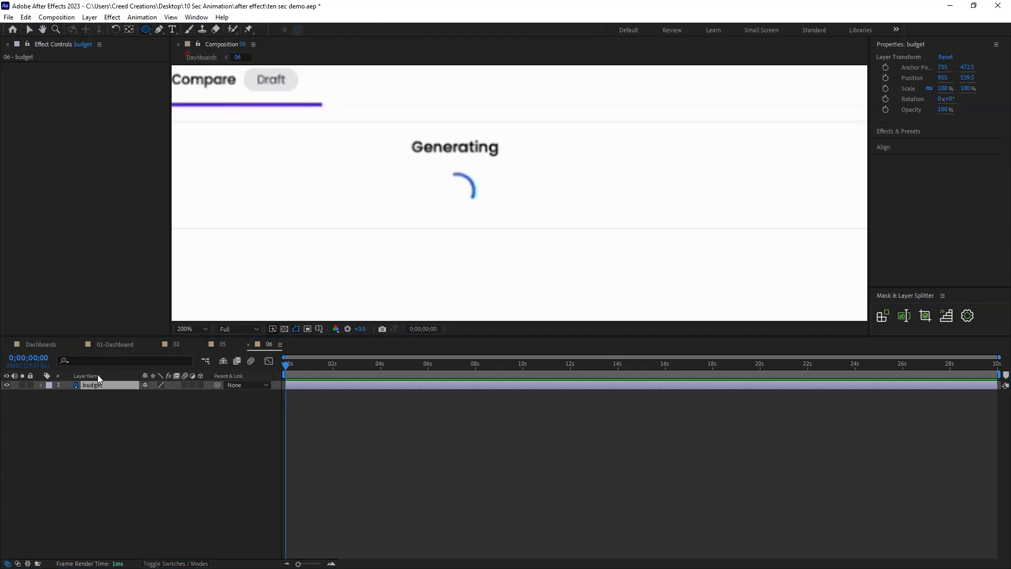
mouse_move(444, 176)
left_mouse_down()
mouse_move(478, 211)
mouse_move(461, 193)
mouse_move(432, 209)
left_mouse_up()
key("v")
key("ctrl+alt+Home")
Set the circle's stroke to the blue sampled from the spinner, with a width of 3 px.
left_click(953, 253)
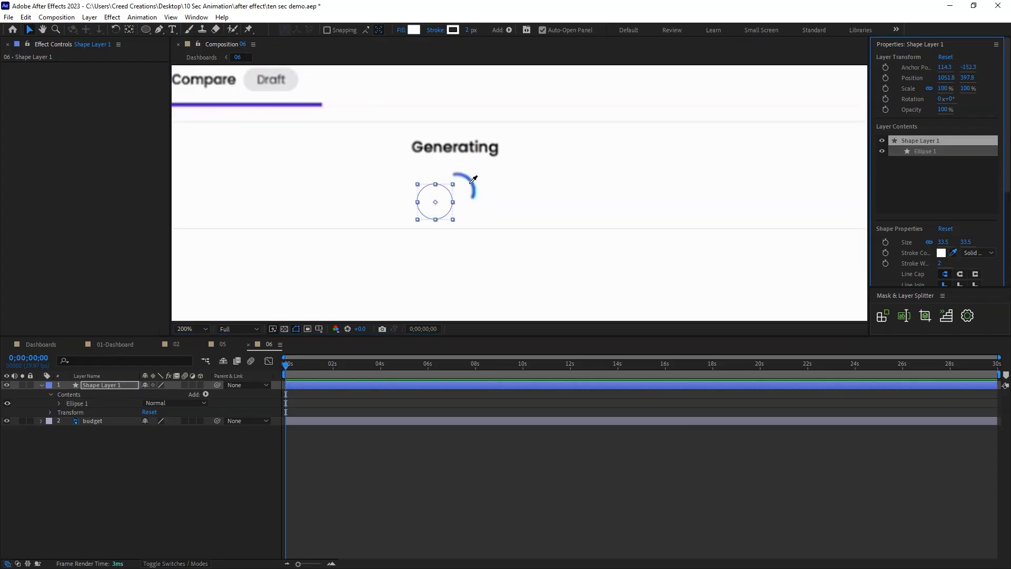
left_click(475, 182)
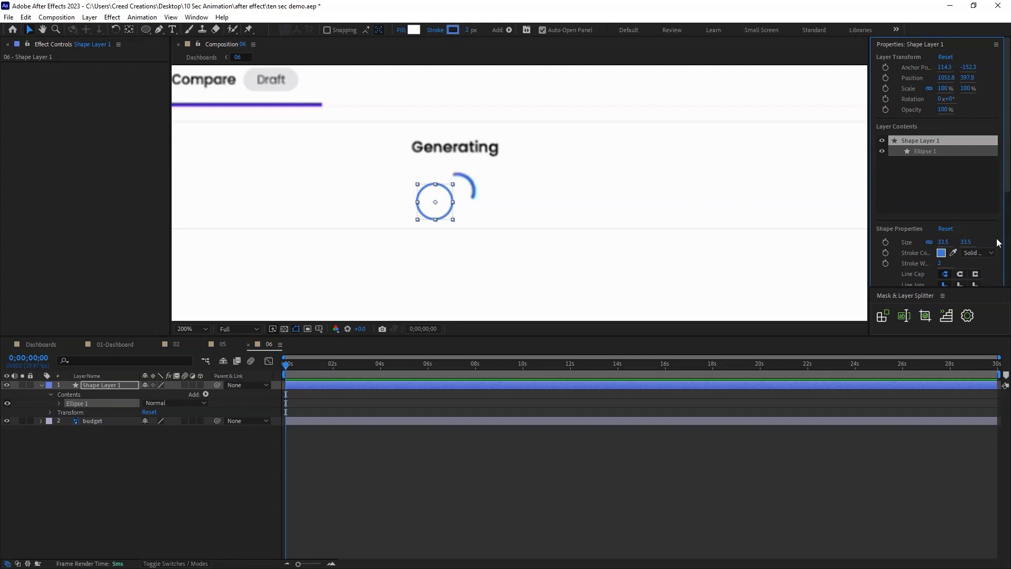
key("Return")
Set the circle's fill to None and align the circle over the original spinner below Generating.
scroll(967, 229, "down", 3)
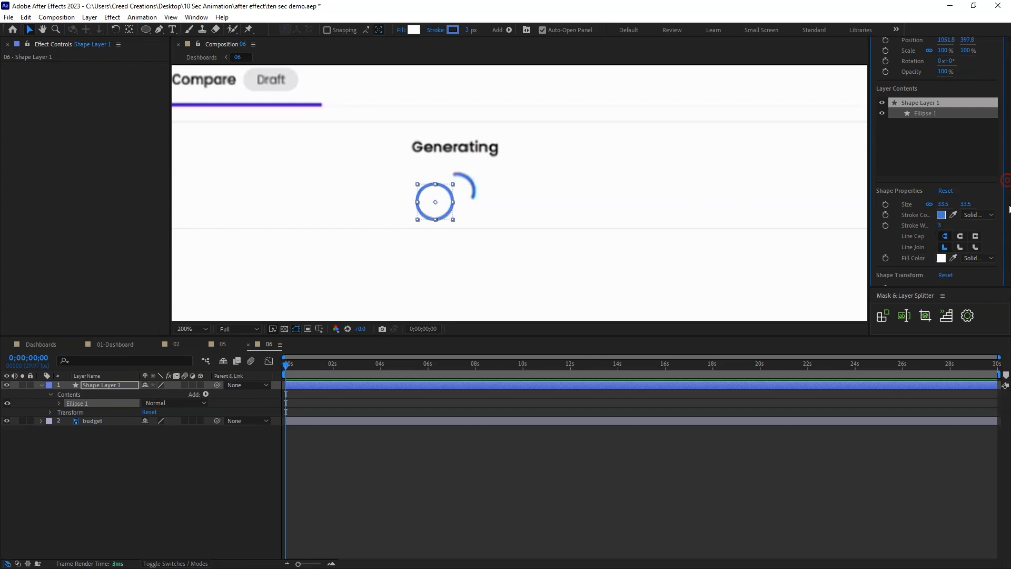
left_click(975, 231)
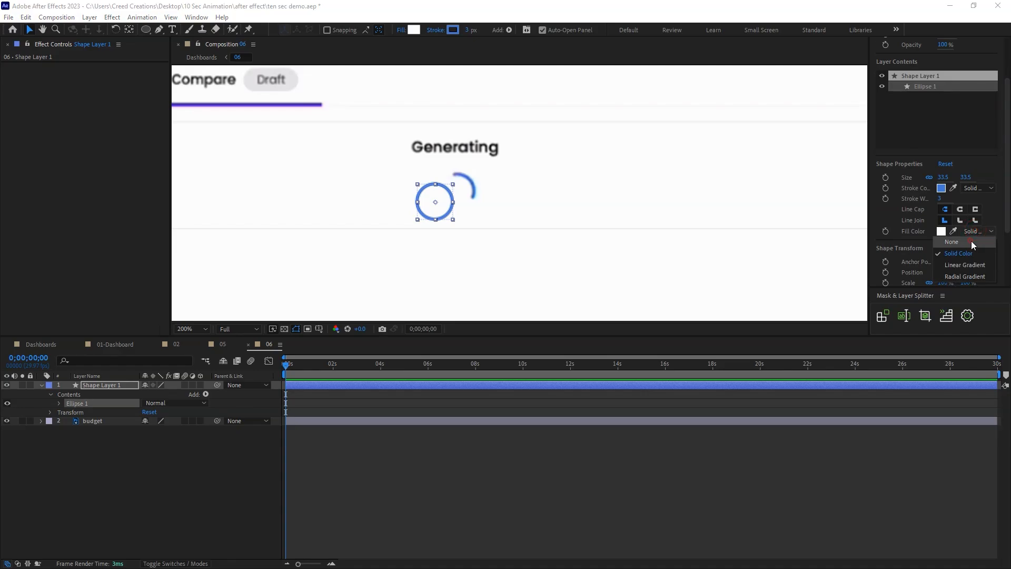
left_click(970, 242)
left_click_drag(436, 205, 466, 194)
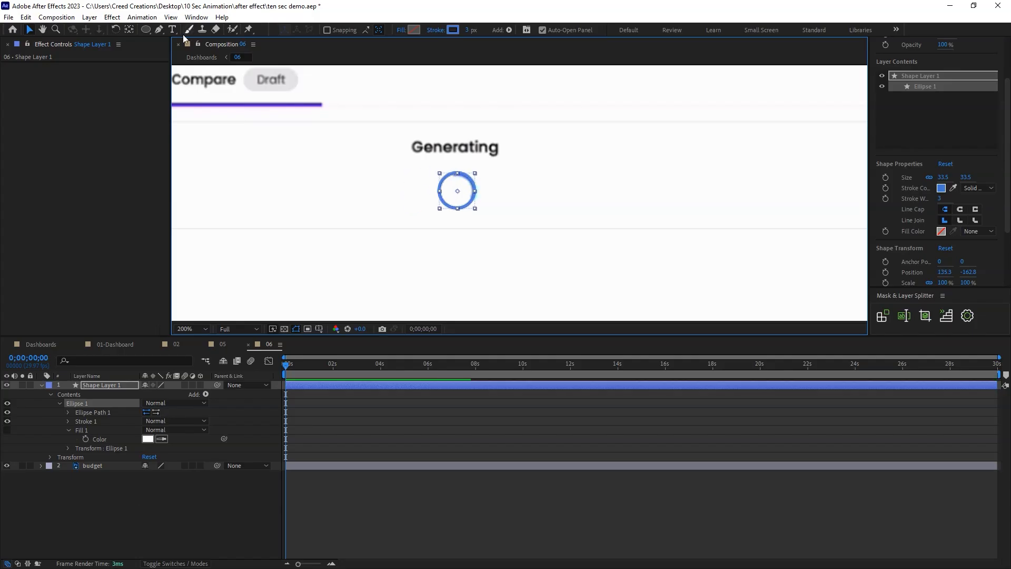
Draw a rectangle about 57 by 46 px around the spinner and place its layer between the circle and budget layers.
left_click(146, 29)
left_click(179, 37)
left_click_drag(426, 168, 486, 217)
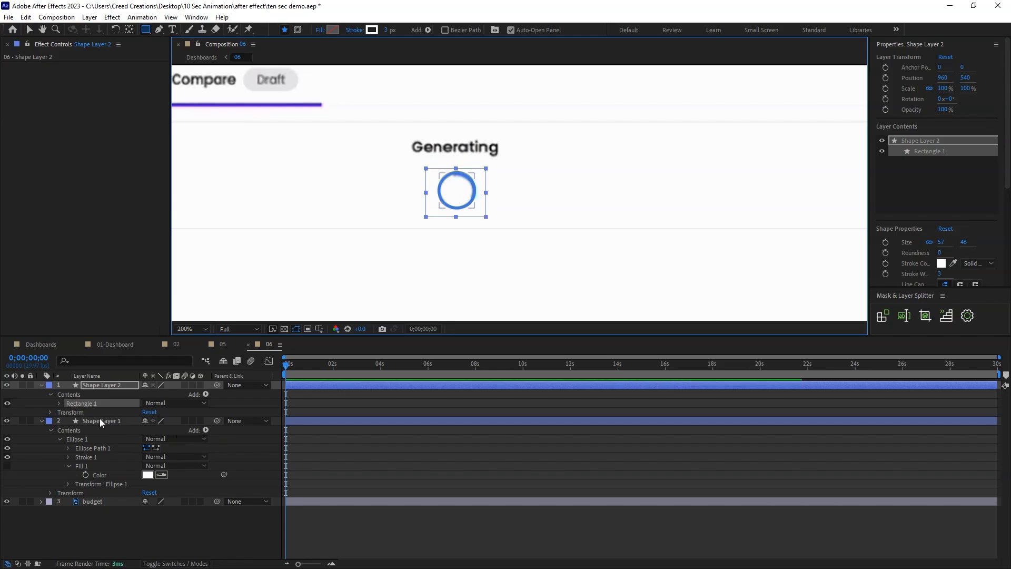
left_click(982, 264)
left_click(971, 285)
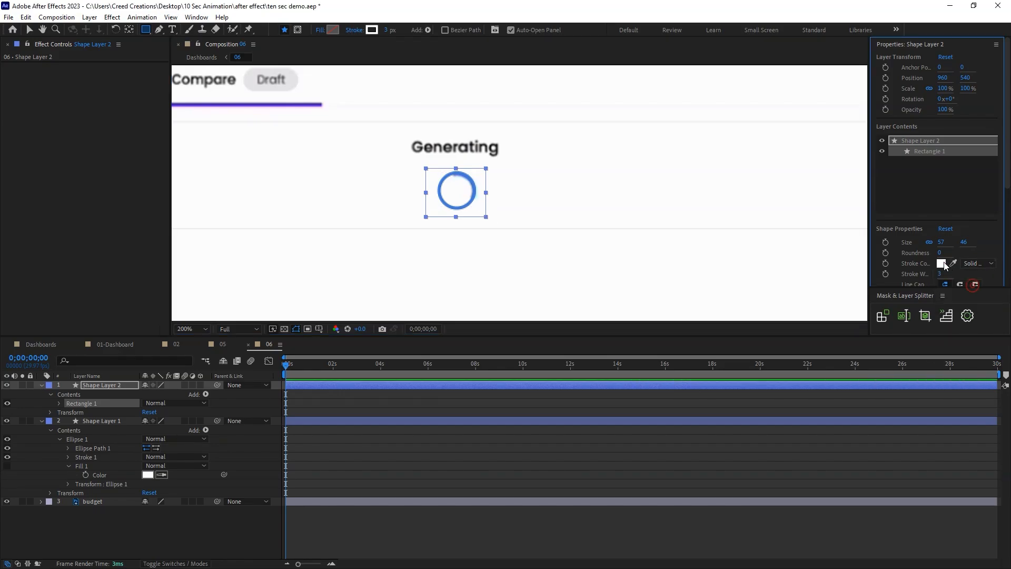
key("v")
left_click_drag(95, 384, 109, 497)
left_click(113, 519)
left_click(42, 465)
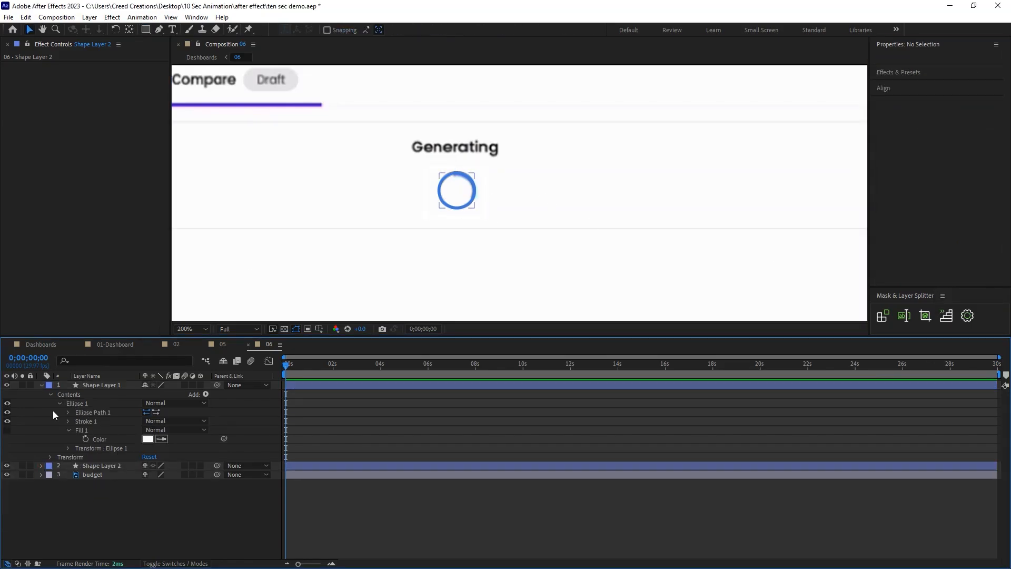
Hide the circle temporarily while positioning the rectangle over the original spinner and giving it a solid white fill.
left_click(41, 385)
left_click(111, 393)
left_click(7, 385)
left_click_drag(454, 197, 457, 196)
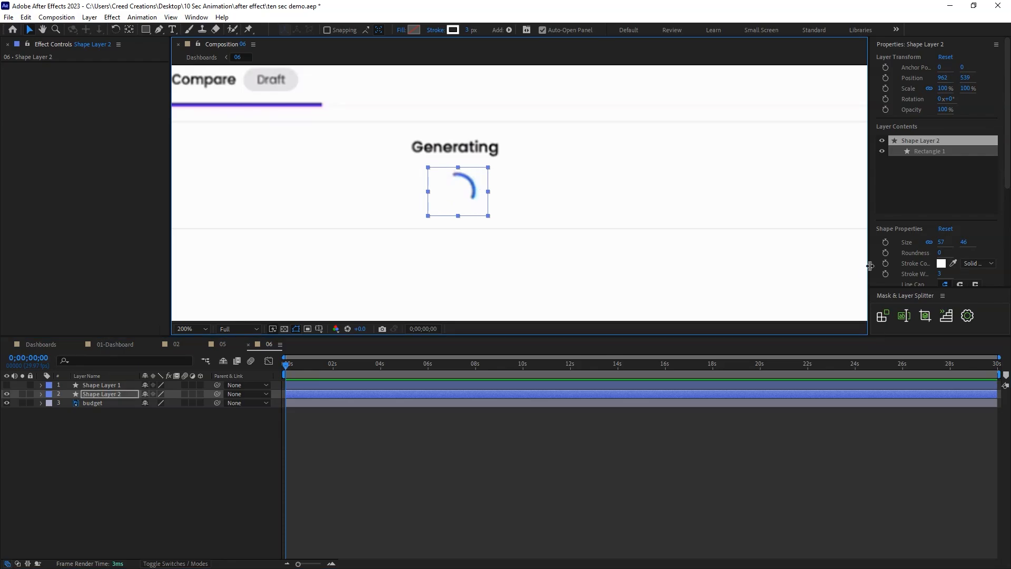
left_click_drag(868, 265, 821, 263)
left_click_drag(1006, 174, 1009, 234)
left_click(974, 217)
left_click(967, 236)
left_click(553, 203)
left_click(132, 474)
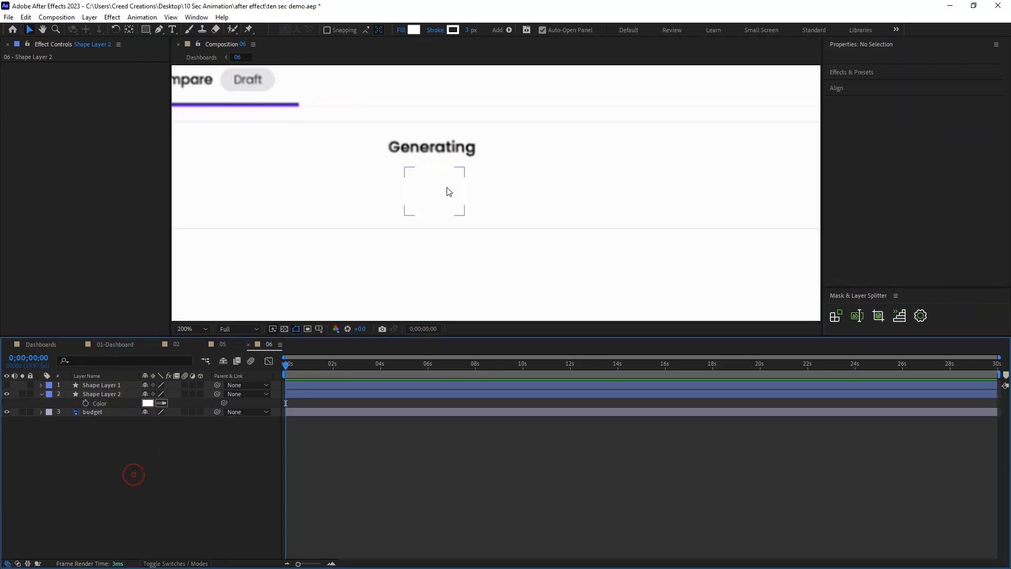
left_click(7, 385)
Rename the circle's shape layer as loading icon.
left_click(107, 385)
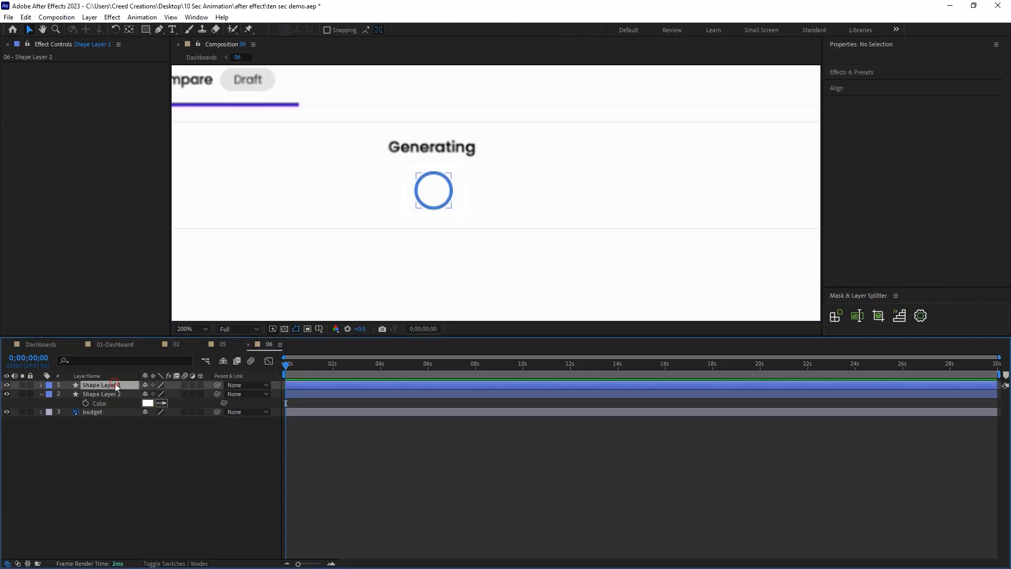
right_click(108, 385)
left_click(163, 355)
type("load")
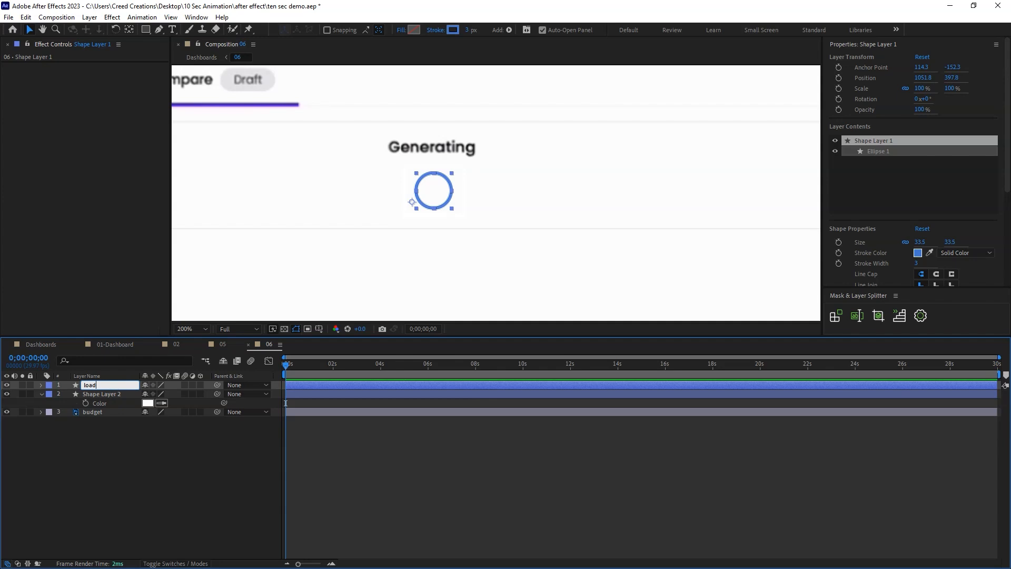
type("ing icon")
key("Return")
Add Trim Paths to the loading icon layer and expand its properties.
left_click(41, 385)
left_click(206, 394)
left_click(279, 338)
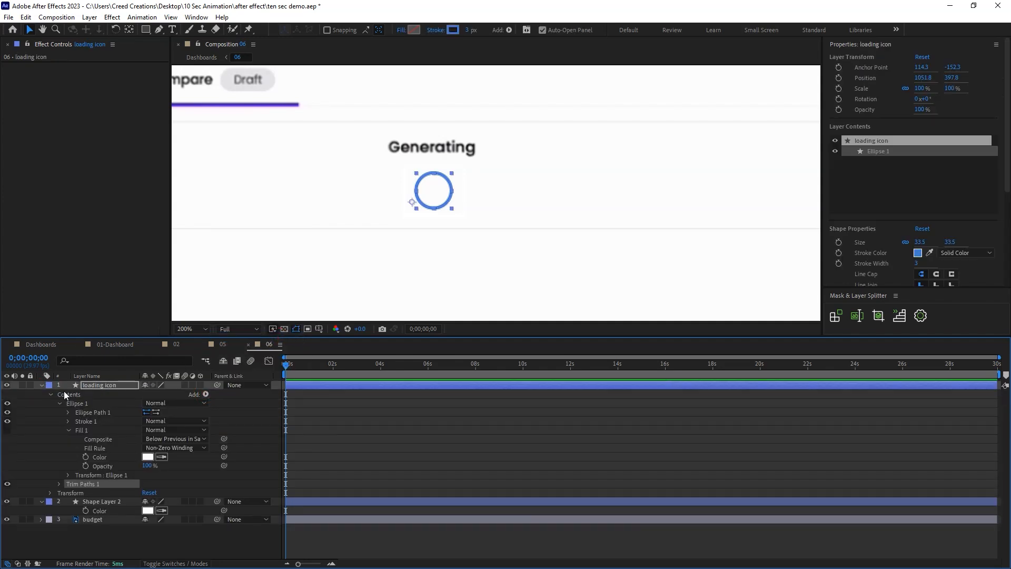
left_click(58, 483)
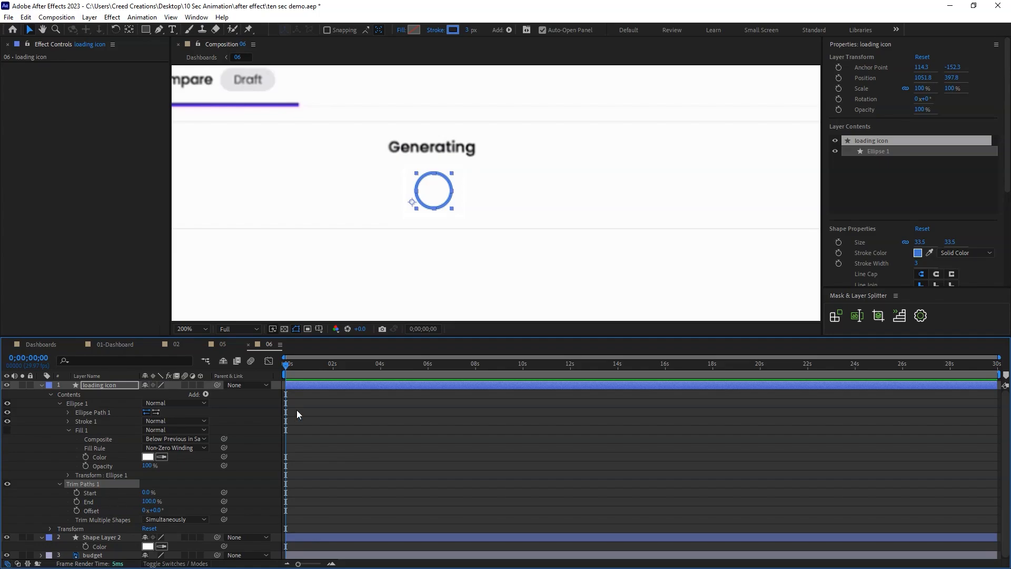
left_click(32, 454)
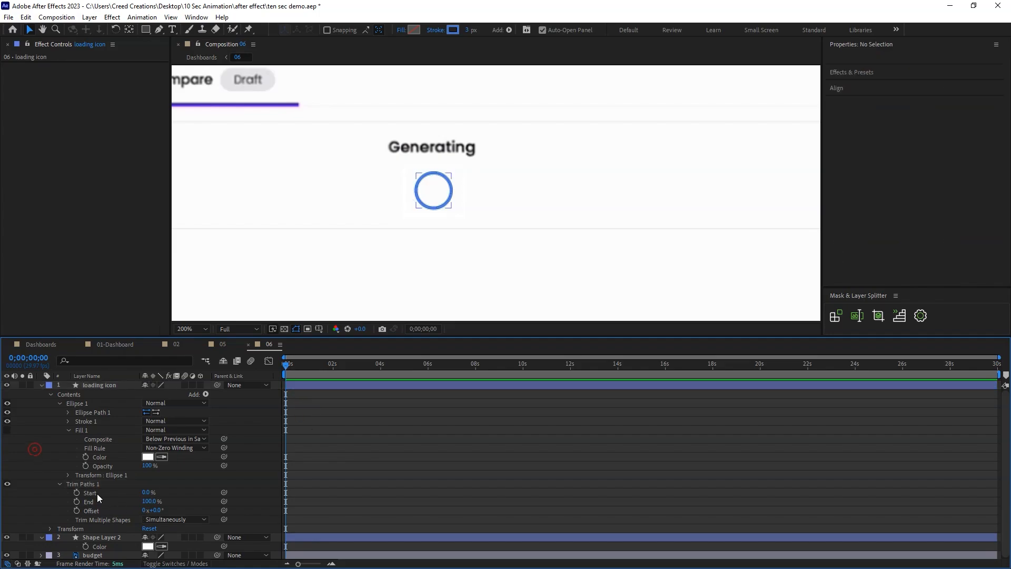
Keyframe the Trim Paths End from 0% at the start to 100% at 0;00;02;23 and preview the motion.
left_click_drag(150, 502, 87, 502)
left_click(86, 503)
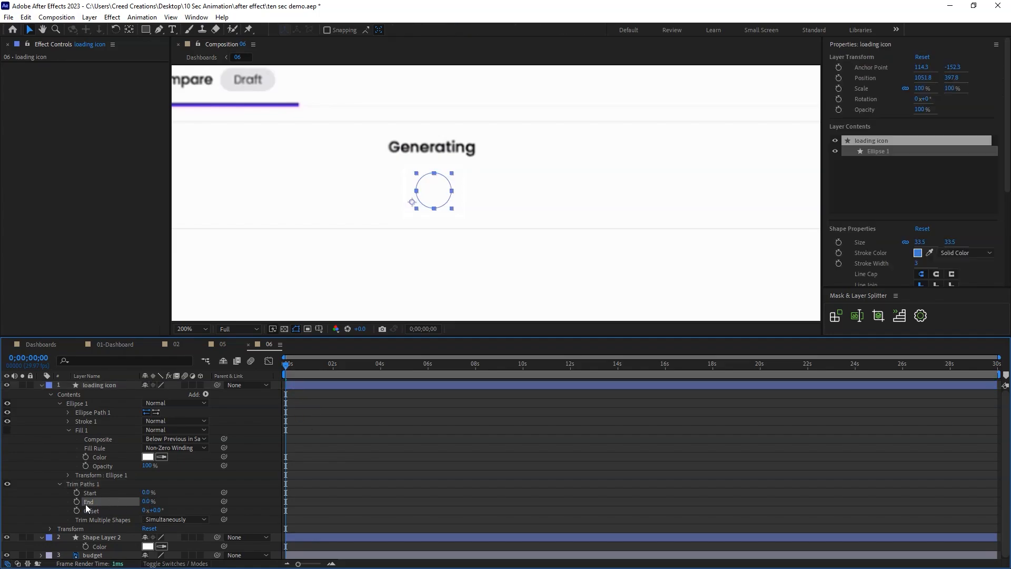
left_click_drag(322, 367, 352, 373)
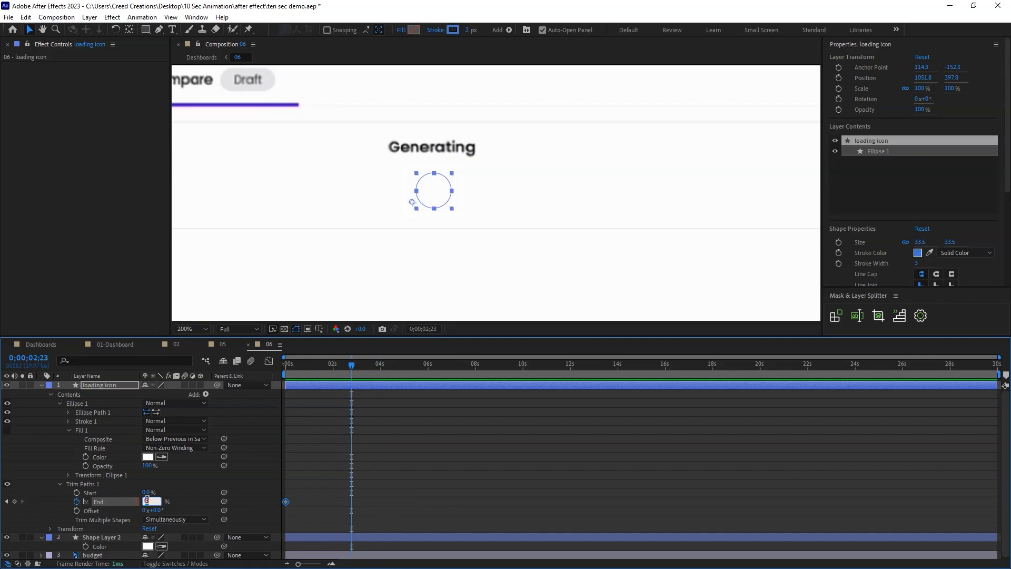
key("Return")
left_click_drag(351, 367, 274, 374)
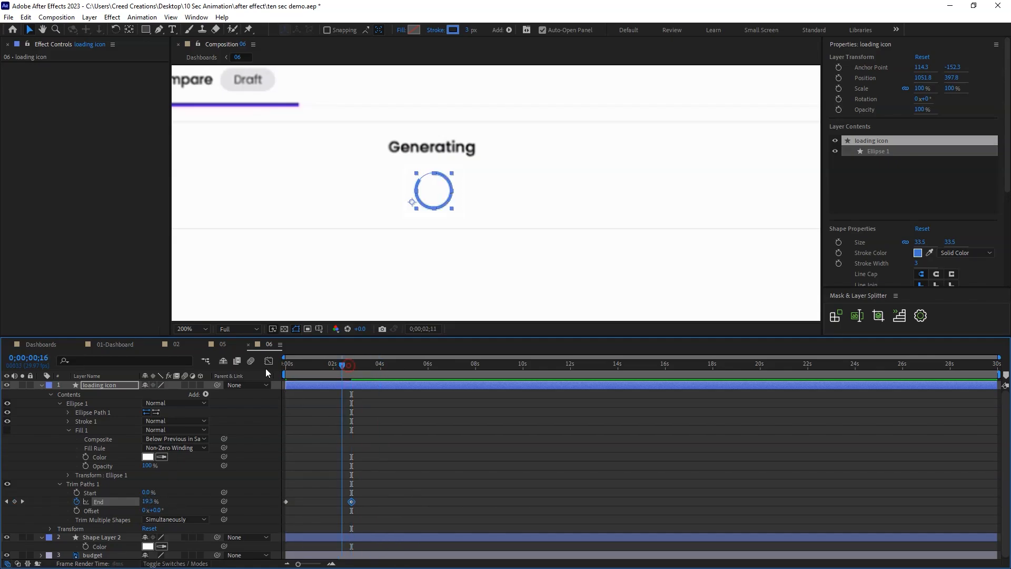
key("space")
Apply Easy Ease to both Trim Paths End keyframes and reshape their speed graph for a fast start and slow finish.
scroll(393, 436, "down", 1)
left_click_drag(384, 490, 264, 508)
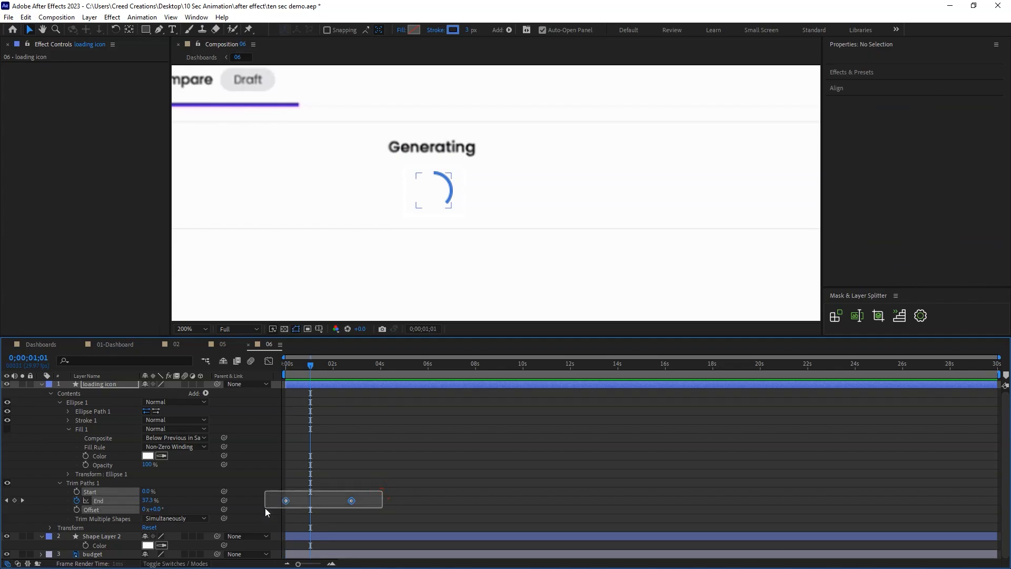
right_click(287, 500)
mouse_move(314, 495)
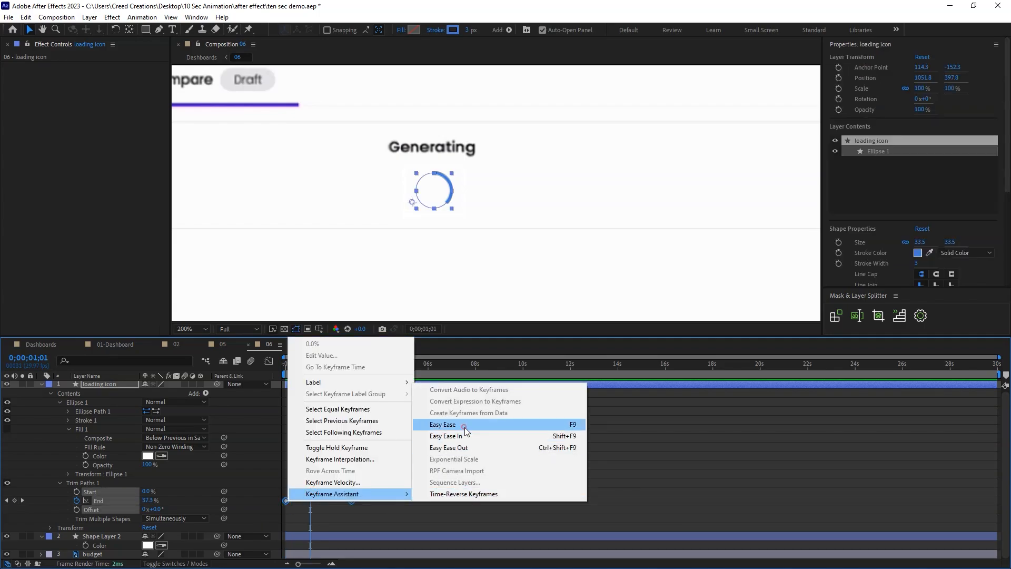
left_click(453, 428)
key("shift+F3")
left_click(352, 531)
left_click_drag(341, 531, 302, 532)
left_click(269, 361)
left_click(383, 421)
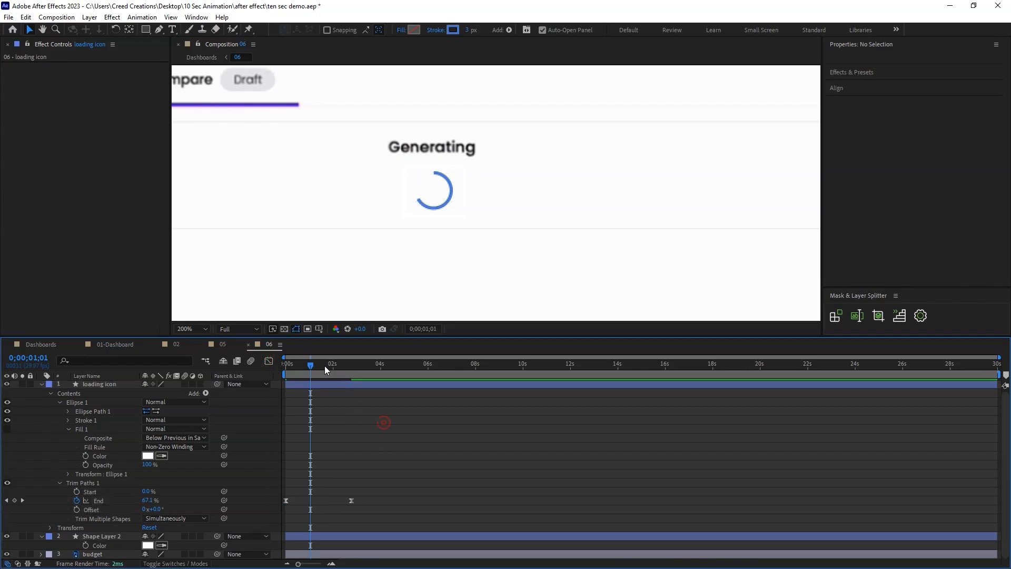
Play the loading icon animation from the beginning, save the project, and collapse the layer's properties.
left_click_drag(311, 365, 283, 365)
key("space")
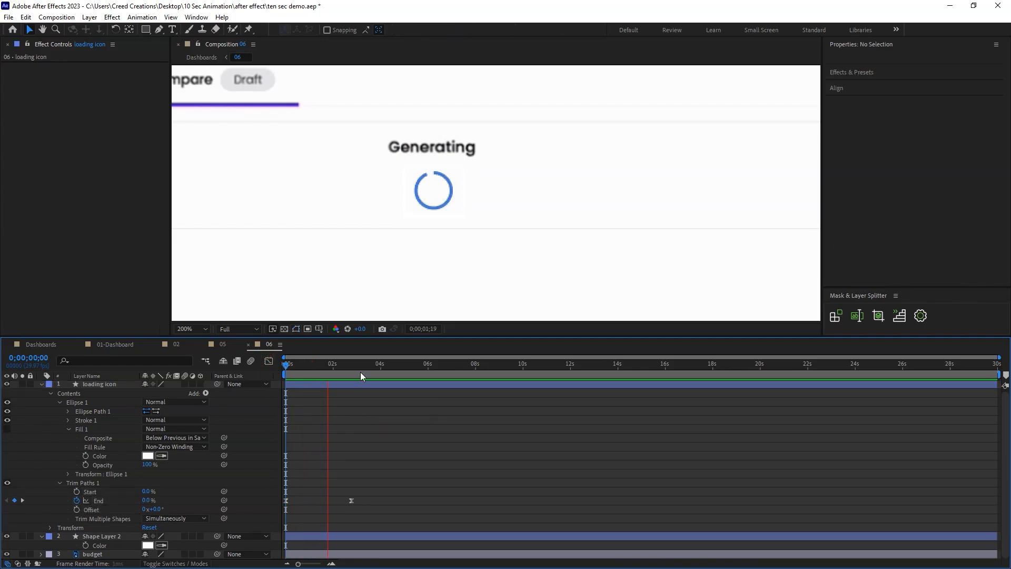
key("ctrl+s")
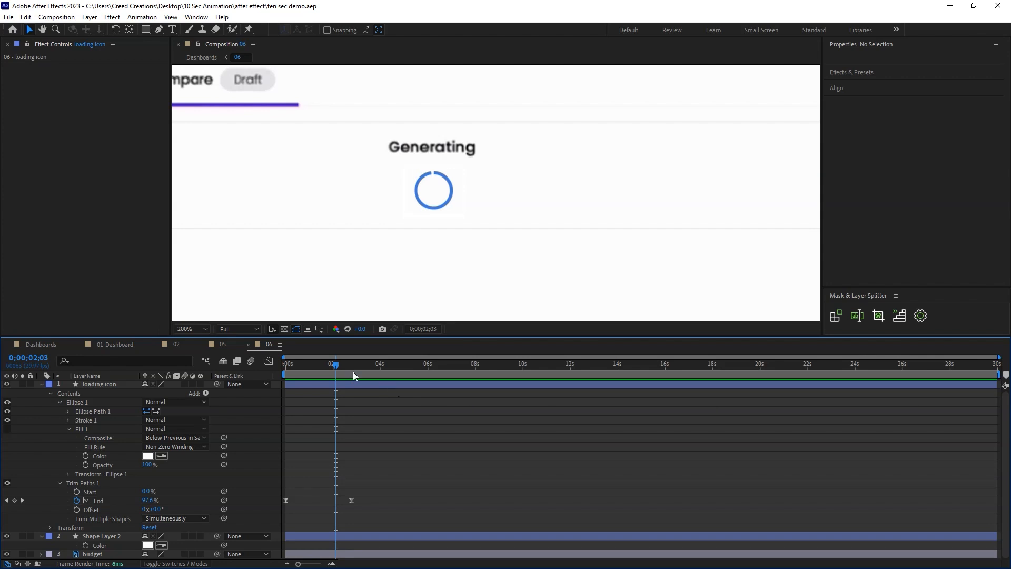
key("u")
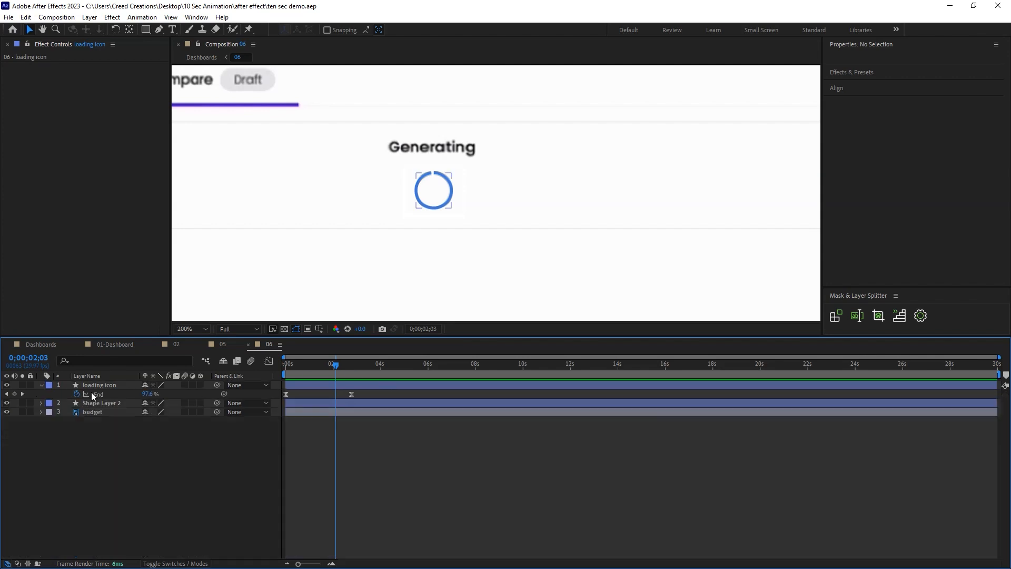
left_click(43, 384)
key("comma")
key("comma")
key("comma")
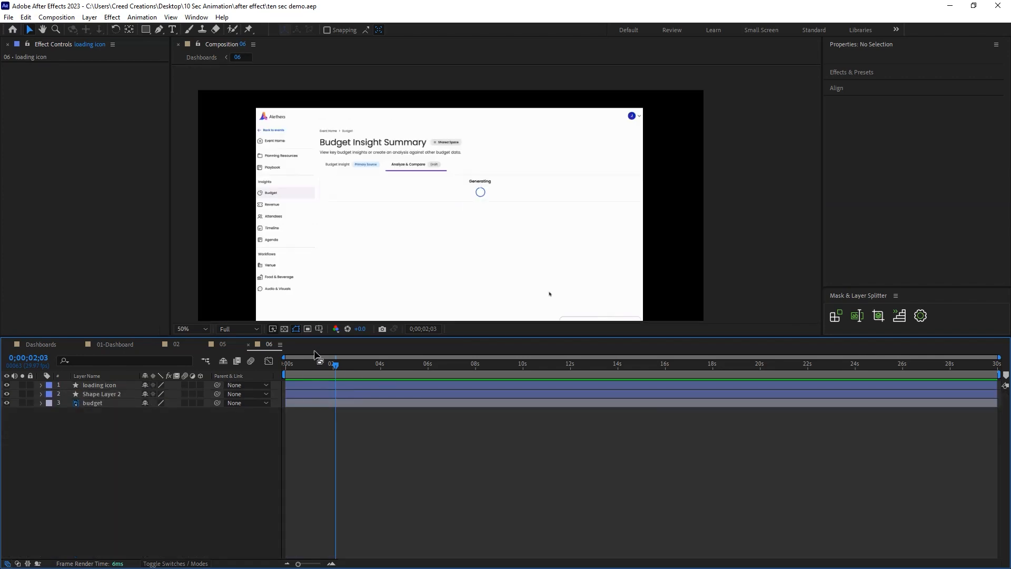
Fit composition 06 in the viewer and duplicate the budget layer.
left_click(187, 329)
left_click(191, 337)
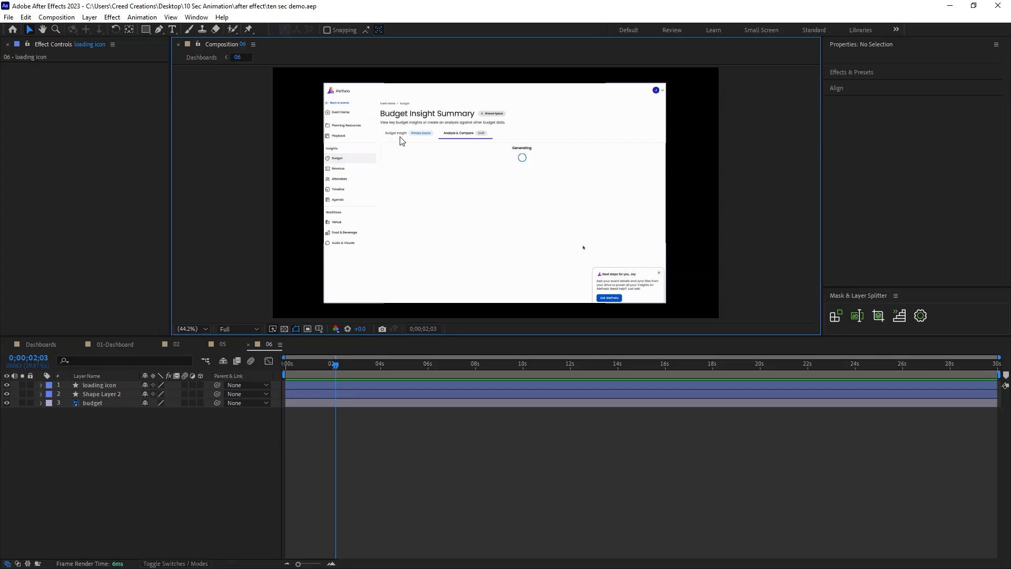
left_click(96, 402)
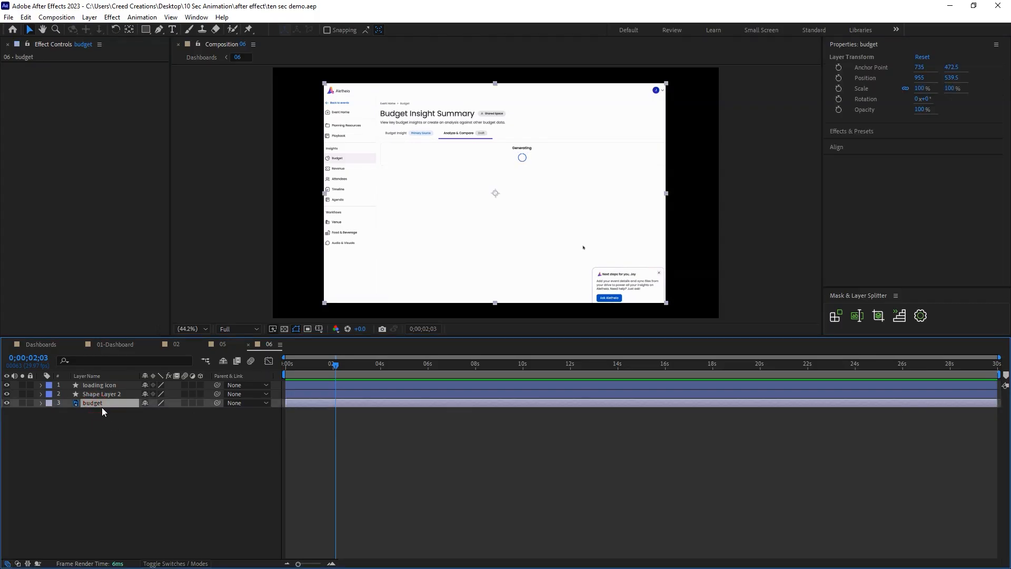
key("ctrl+d")
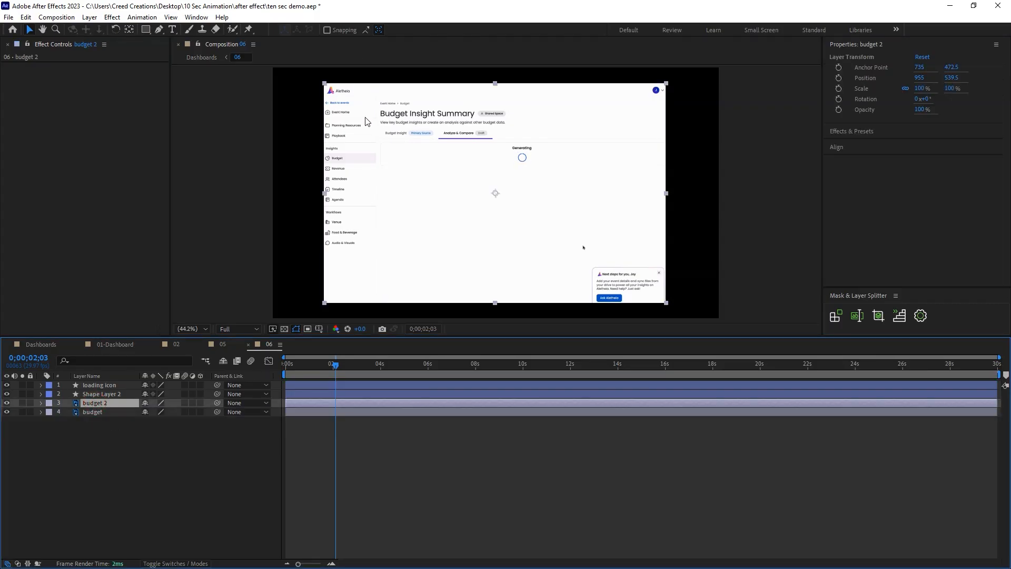
Draw 13 separate rectangular masks on the budget 2 layer, one around each sidebar entry from Event Home down to Audio & Visuals.
left_click(146, 29)
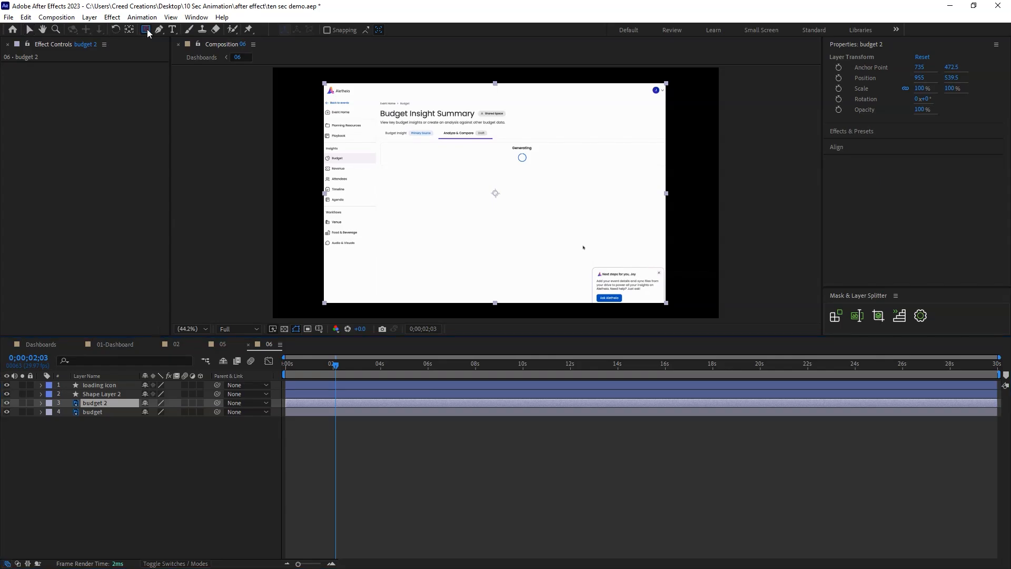
key("period")
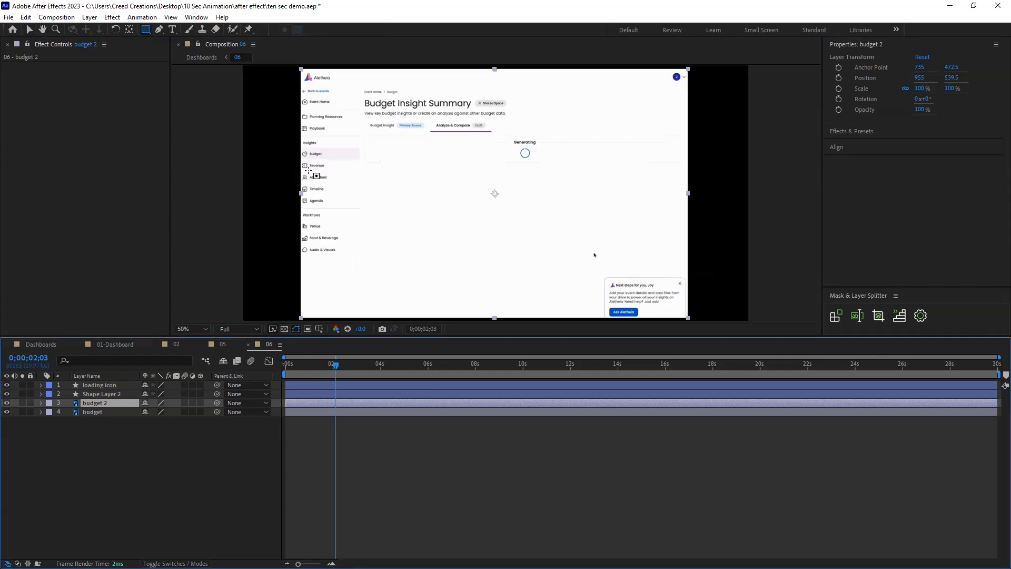
left_click_drag(277, 136, 287, 139)
left_click_drag(349, 100, 309, 110)
left_click_drag(356, 115, 303, 124)
left_click_drag(370, 127, 303, 140)
mouse_move(370, 141)
left_mouse_down()
mouse_move(300, 149)
mouse_move(300, 164)
left_mouse_up()
left_click_drag(372, 165, 295, 173)
left_click_drag(359, 174, 296, 185)
left_click_drag(355, 198, 298, 209)
left_click_drag(344, 214, 298, 221)
mouse_move(342, 225)
left_mouse_down()
mouse_move(302, 234)
mouse_move(300, 246)
left_mouse_up()
left_click_drag(352, 249, 301, 259)
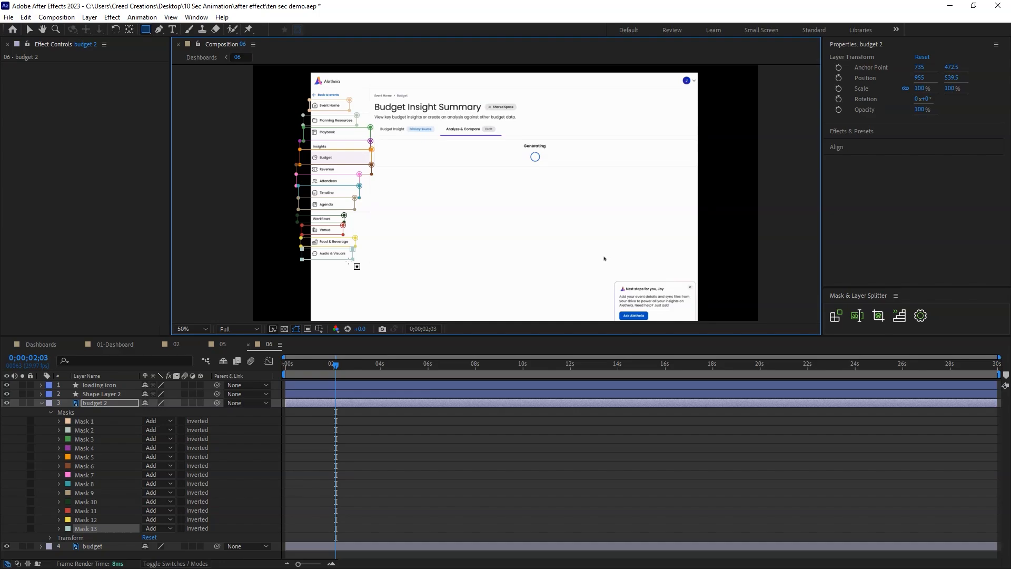
Split the budget 2 layer's masks into individual layers with Mask & Layer Splitter.
left_click(98, 404)
left_click(835, 316)
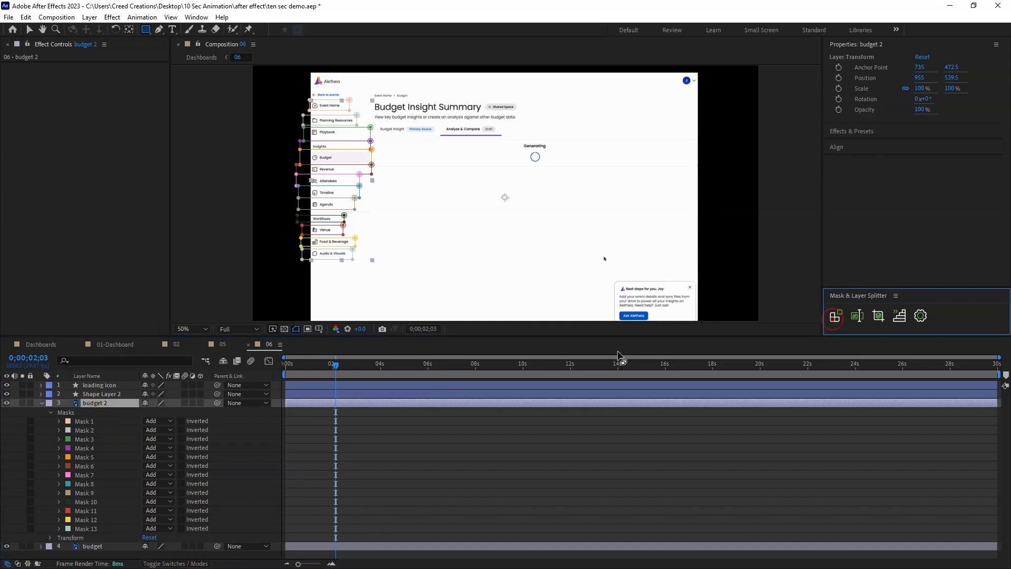
left_click(40, 520)
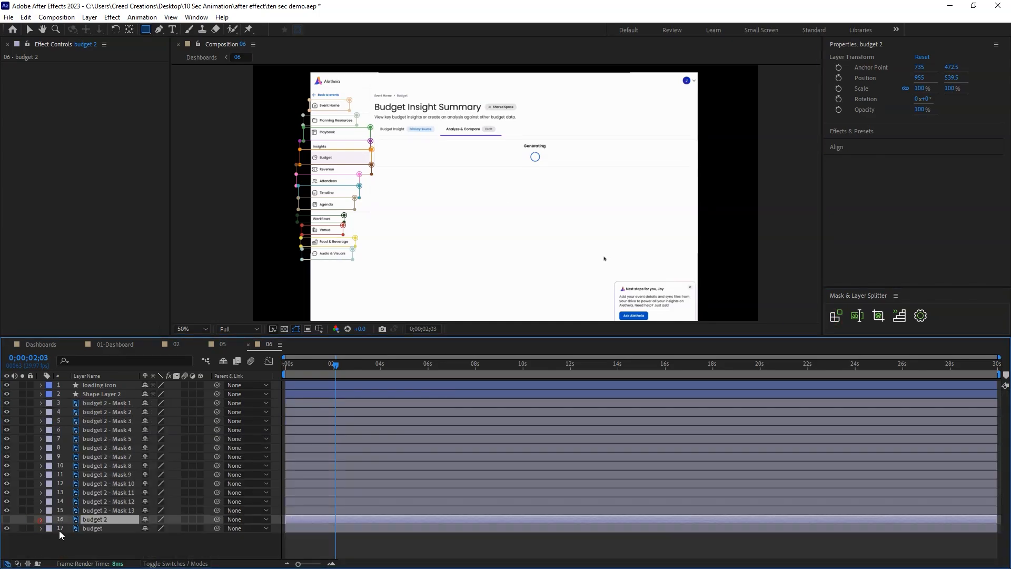
Draw a white rectangle about 248 by 708 px over the sidebar, centre its anchor point, and send it behind all layers.
left_click(92, 529)
left_click(95, 543)
left_click(143, 31)
left_click_drag(305, 92, 370, 279)
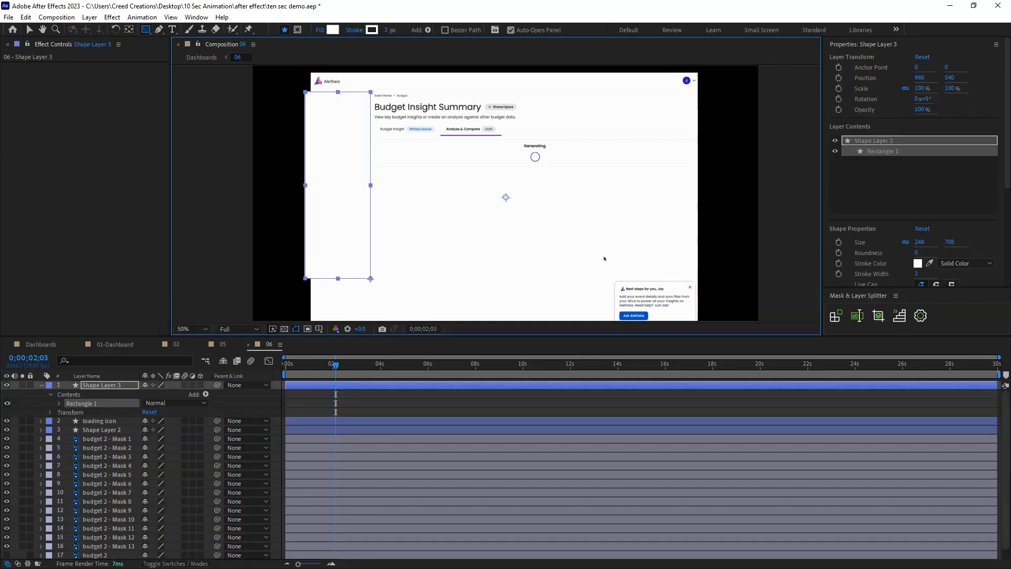
key("ctrl+alt+Home")
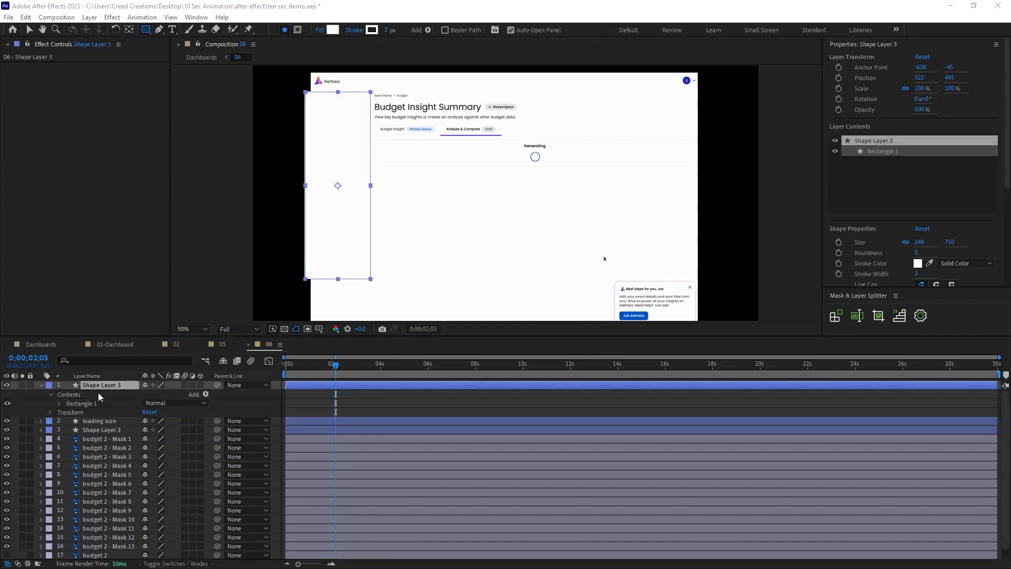
key("ctrl+shift+bracketleft")
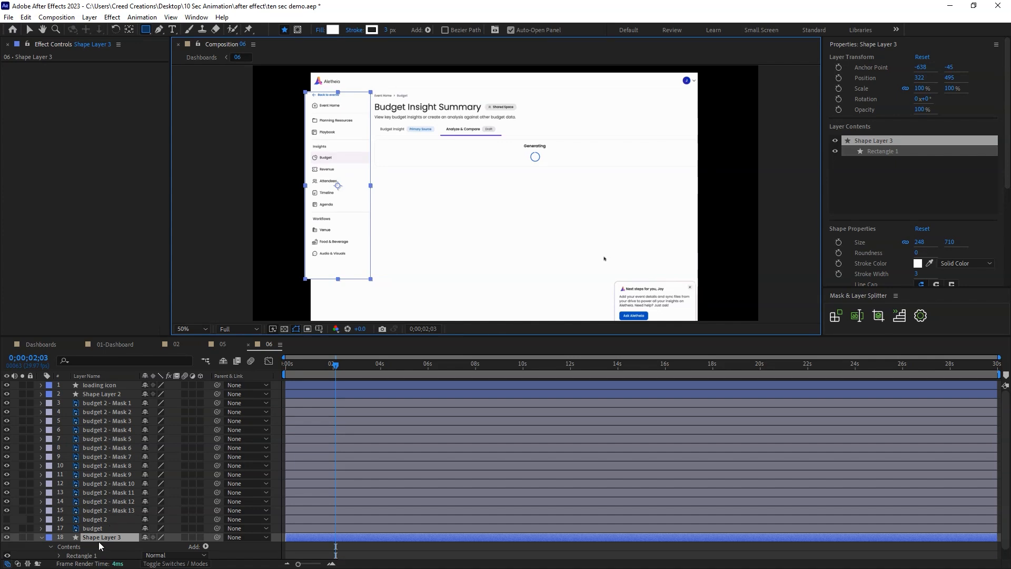
Try moving Shape Layer 3 above the budget layer, undo it, and toggle the budget layer's visibility.
left_click_drag(99, 534, 103, 525)
key("ctrl+z")
left_click(92, 528)
left_click(7, 528)
left_click(6, 528)
left_click(6, 528)
left_click(6, 528)
Narrow the white sidebar rectangle to 90.5% width from its right edge to match the dashboard's left edge, and save the project.
left_click(102, 536)
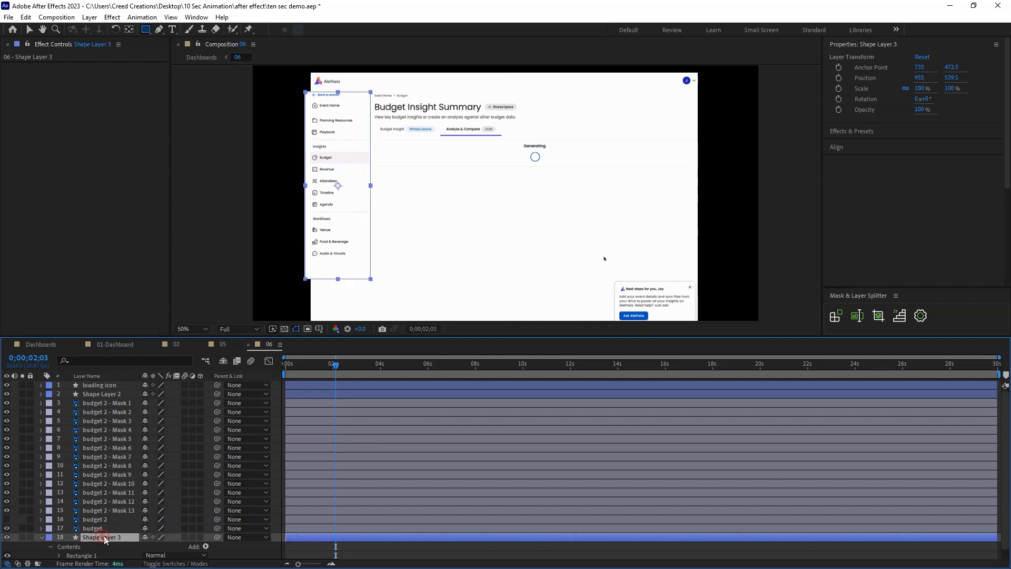
key("v")
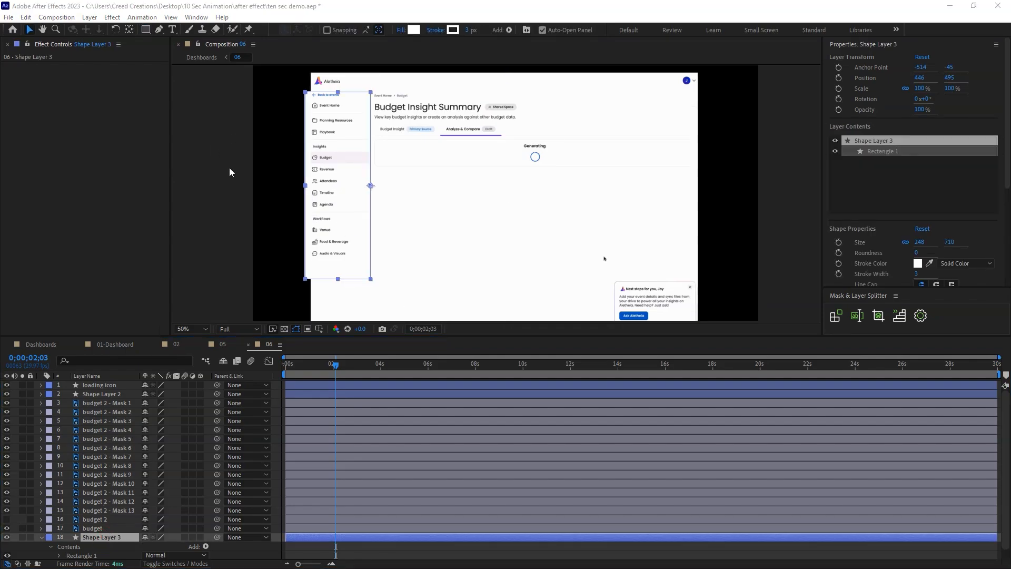
left_click_drag(307, 185, 311, 187)
scroll(604, 257, "up", 4)
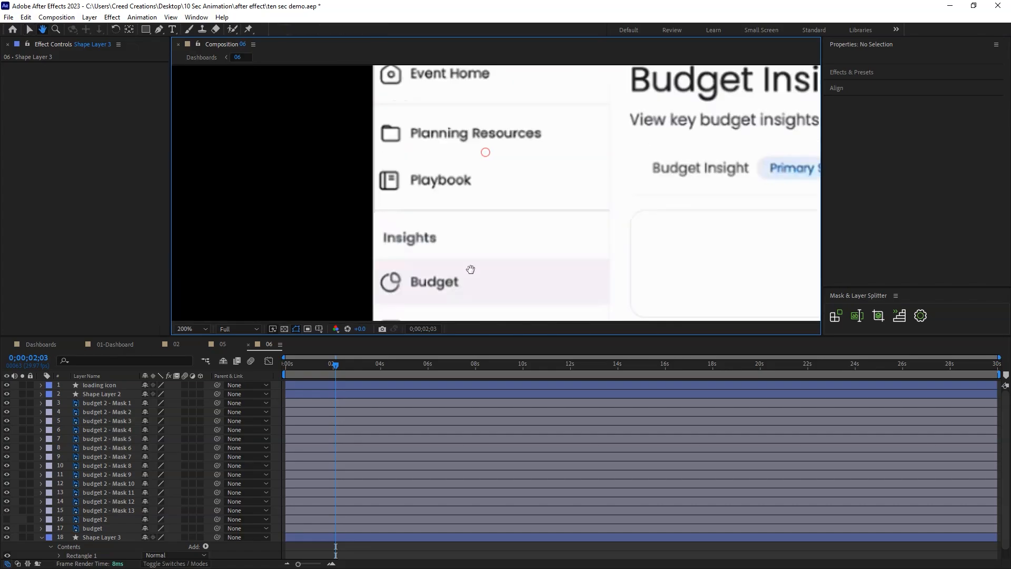
key("ctrl+s")
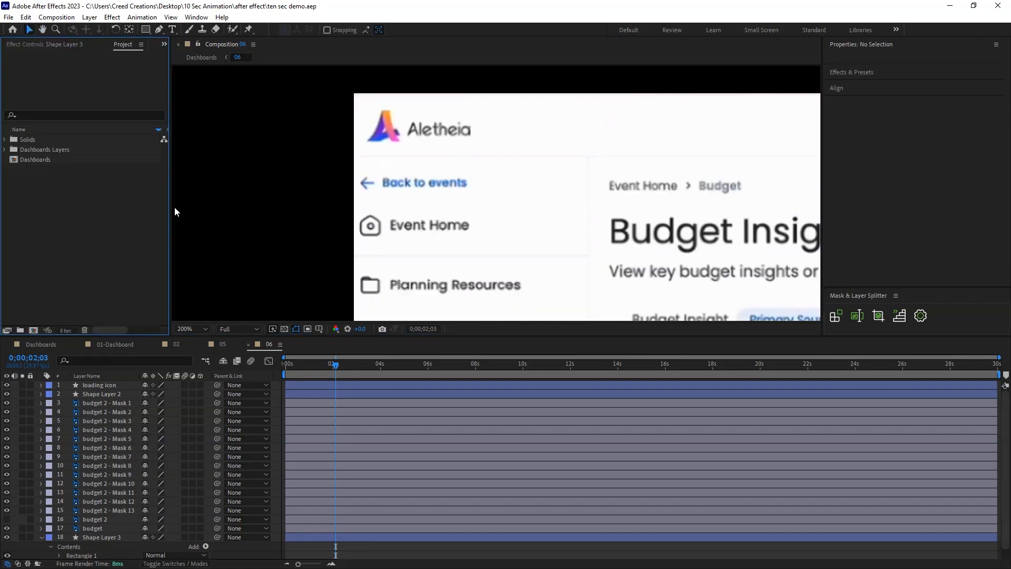
left_click(194, 328)
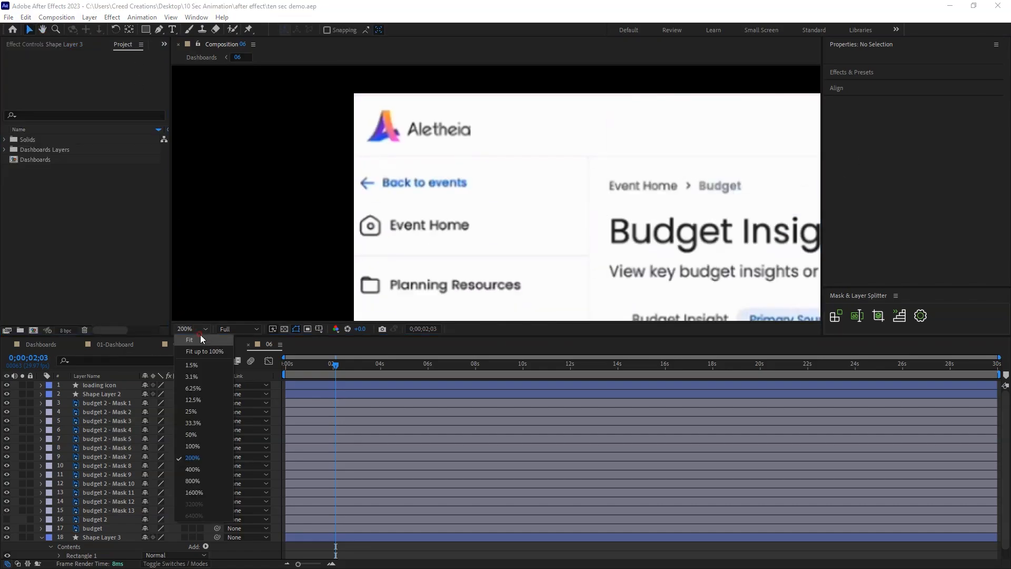
left_click(200, 384)
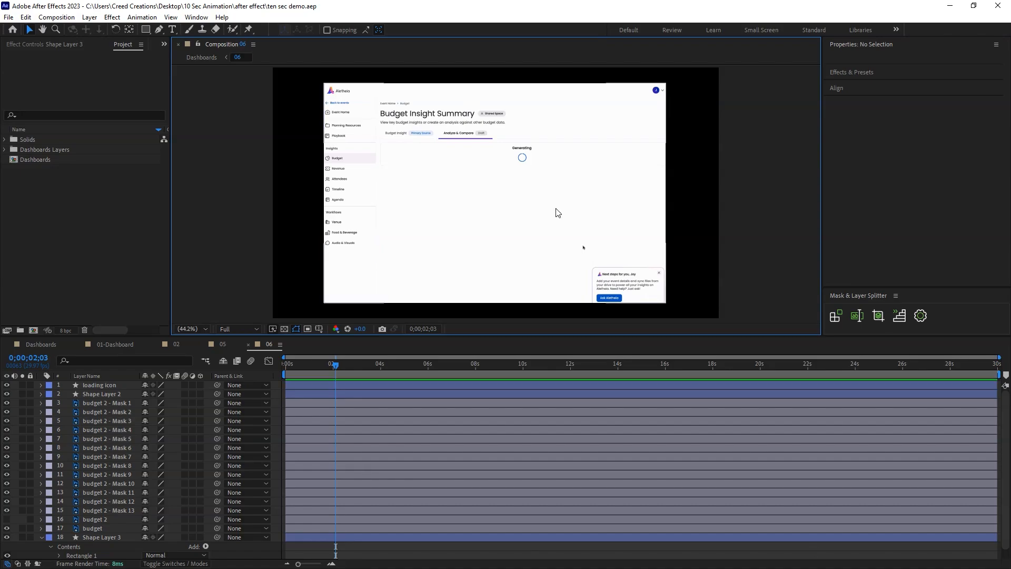
Select all 13 budget 2 mask layers and add Position and Opacity keyframes at 0;00;01;01.
scroll(506, 258, "down", 2)
key("shift+slash")
key("Home")
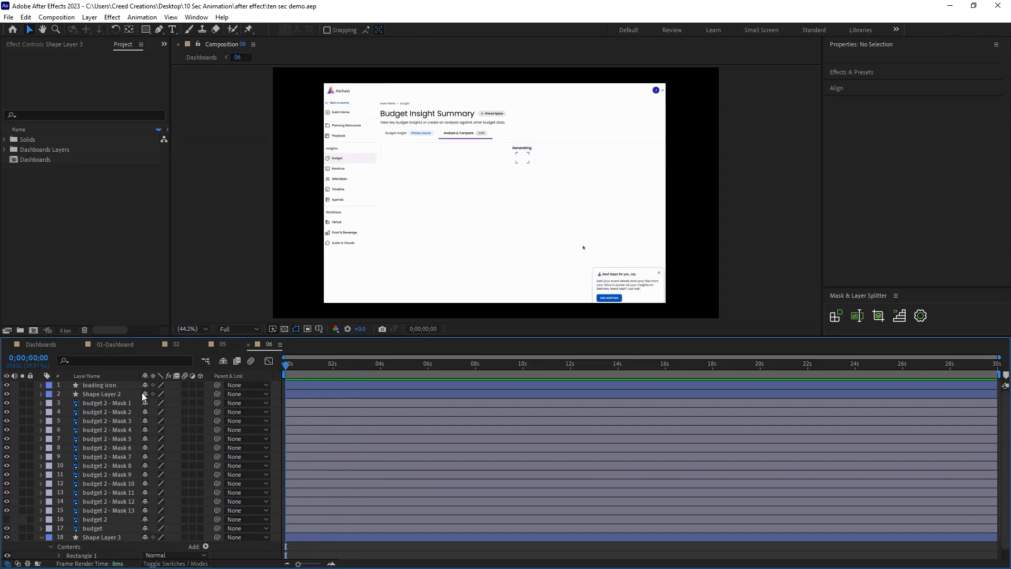
left_click(135, 402)
left_click(122, 510, "shift")
left_click(323, 364)
key("equal")
scroll(336, 379, "left", 2)
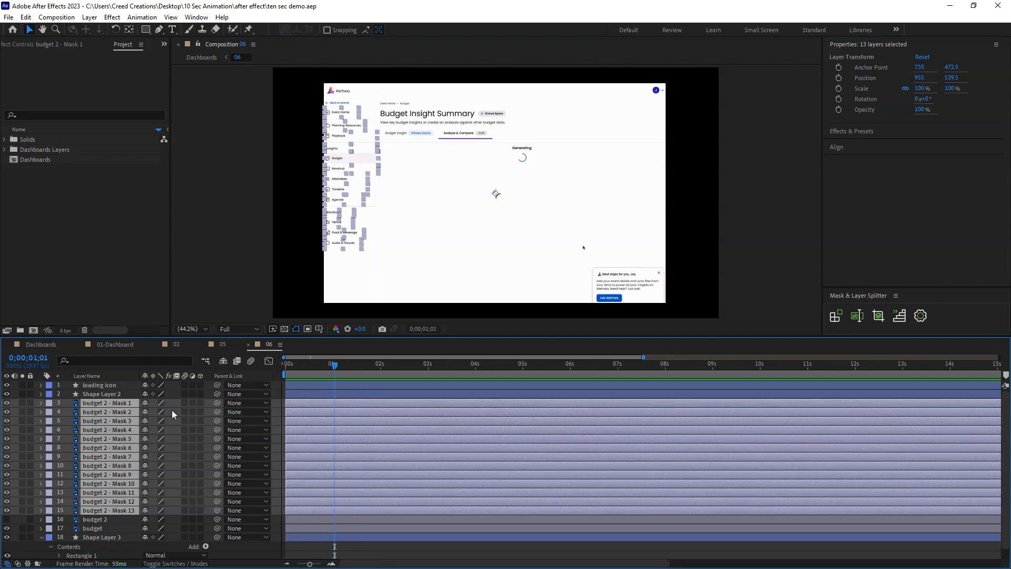
key("alt+shift+p")
key("shift+t")
key("alt+shift+t")
At the first frame, set the mask layers' Y position to 690.5, lower their opacity, and apply Easy Ease to all the keyframes.
key("Home")
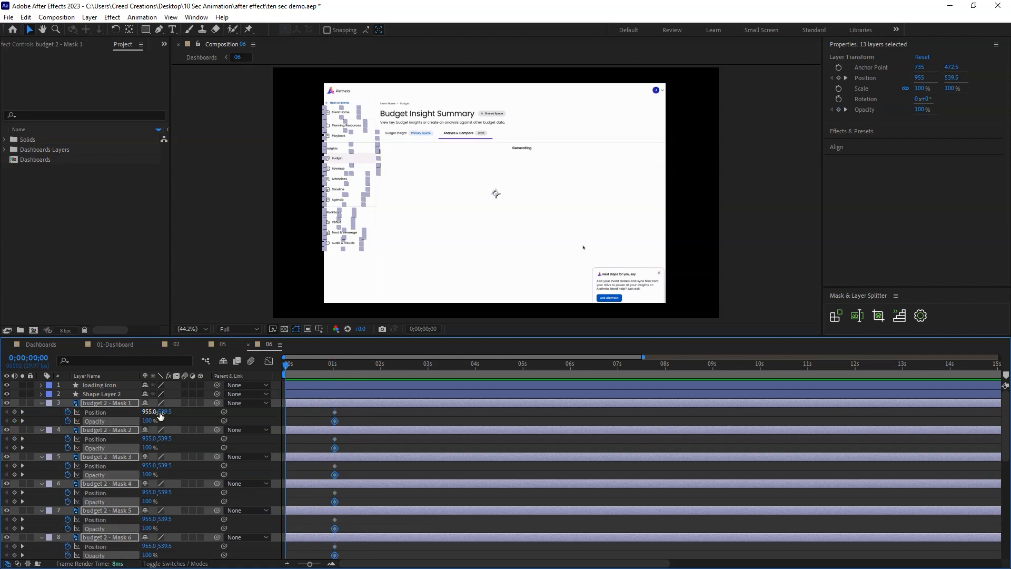
left_click_drag(161, 416, 24, 450)
left_click_drag(351, 408, 283, 503)
key("F9")
Reshape the mask layers' speed graph for an early peak and a long slow finish, and preview the motion.
left_click(269, 360)
key("equal")
key("equal")
left_click_drag(450, 527, 411, 527)
left_click_drag(318, 527, 331, 527)
key("space")
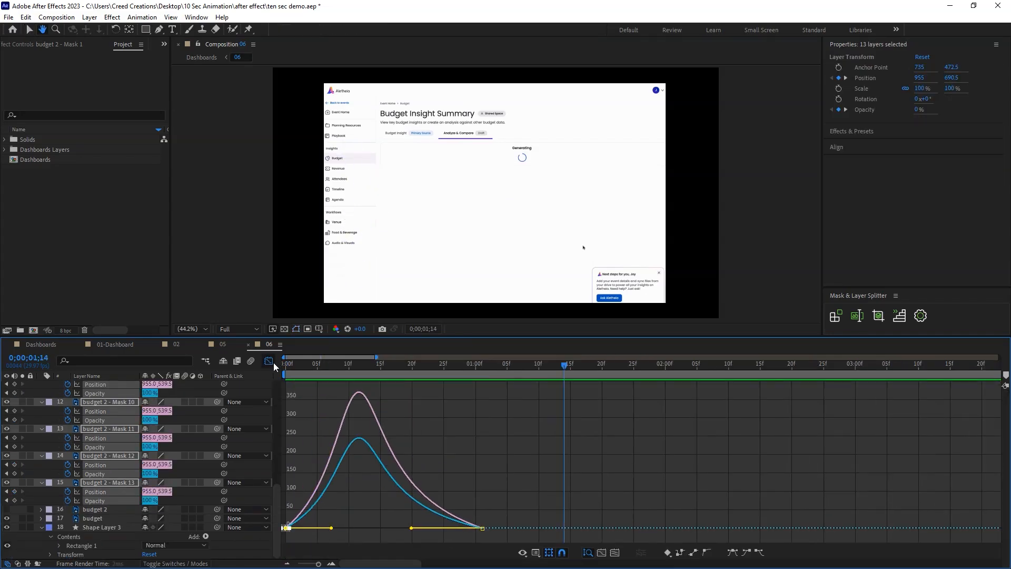
left_click(269, 362)
Offset the 13 mask layers by 2 frames in ascending, linear order and play the staggered sidebar animation from the start.
left_click(898, 317)
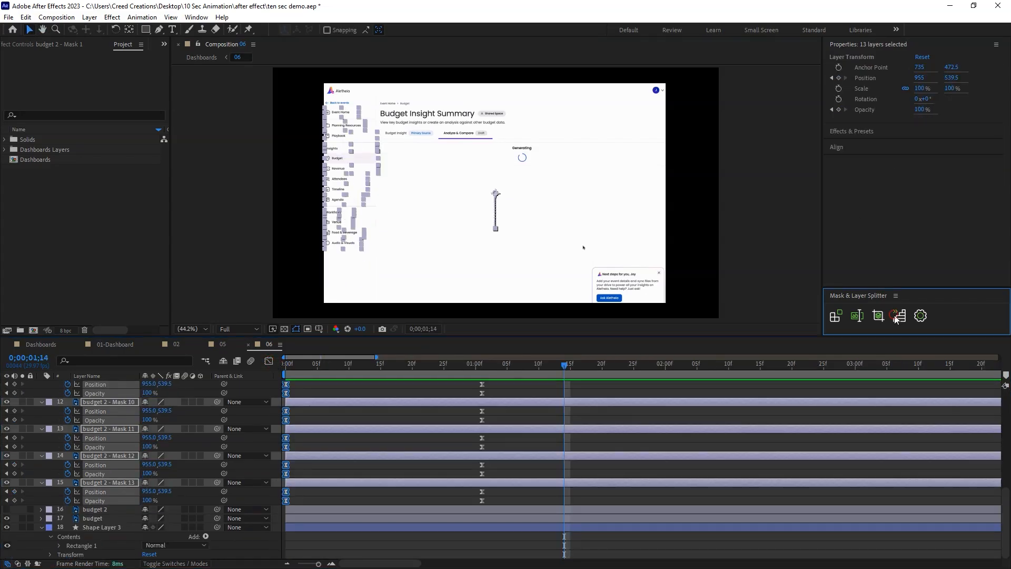
left_click(673, 410)
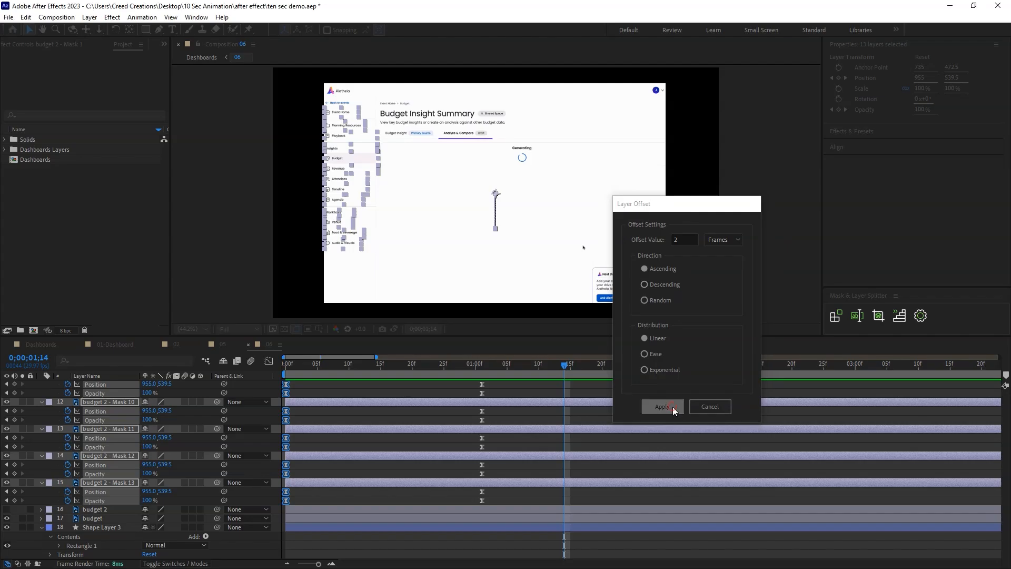
left_click(506, 388)
left_click_drag(450, 364, 285, 367)
key("space")
key("space")
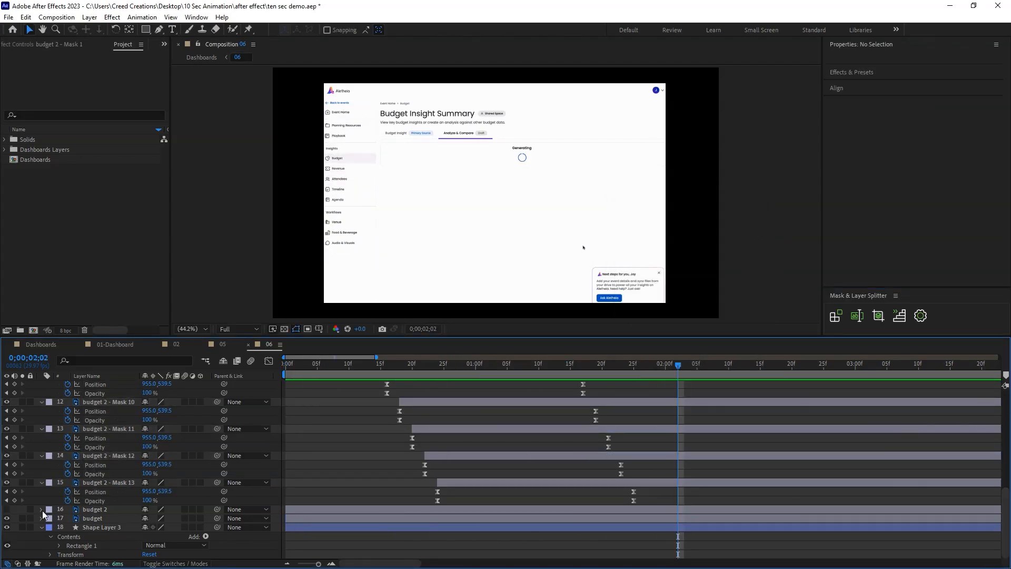
Move Shape Layer 3 above the budget layer to hide the original sidebar, and check the animation by scrubbing.
left_click(102, 527)
left_click_drag(103, 527, 103, 516)
left_click_drag(413, 363, 501, 364)
key("space")
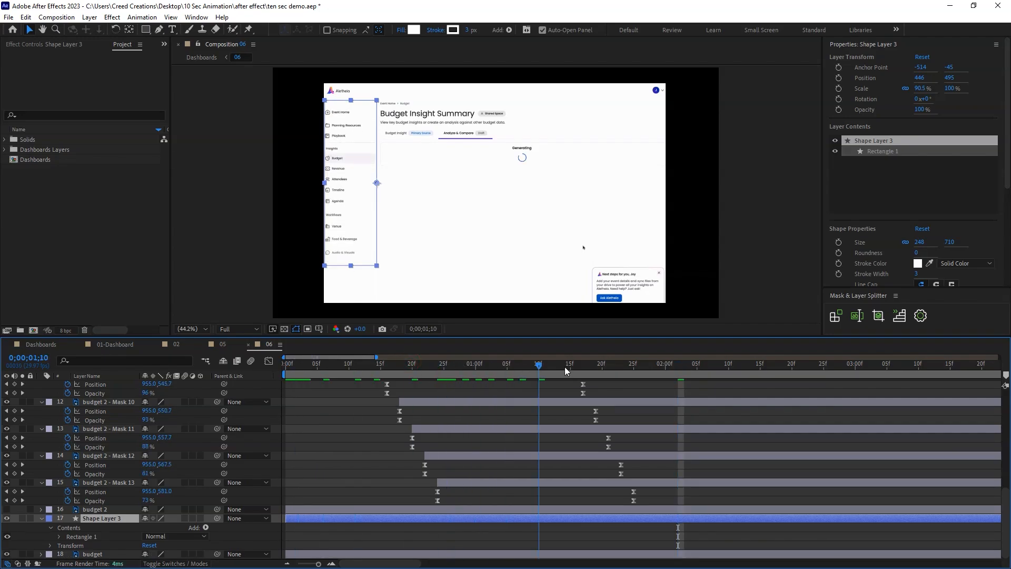
left_click(564, 363)
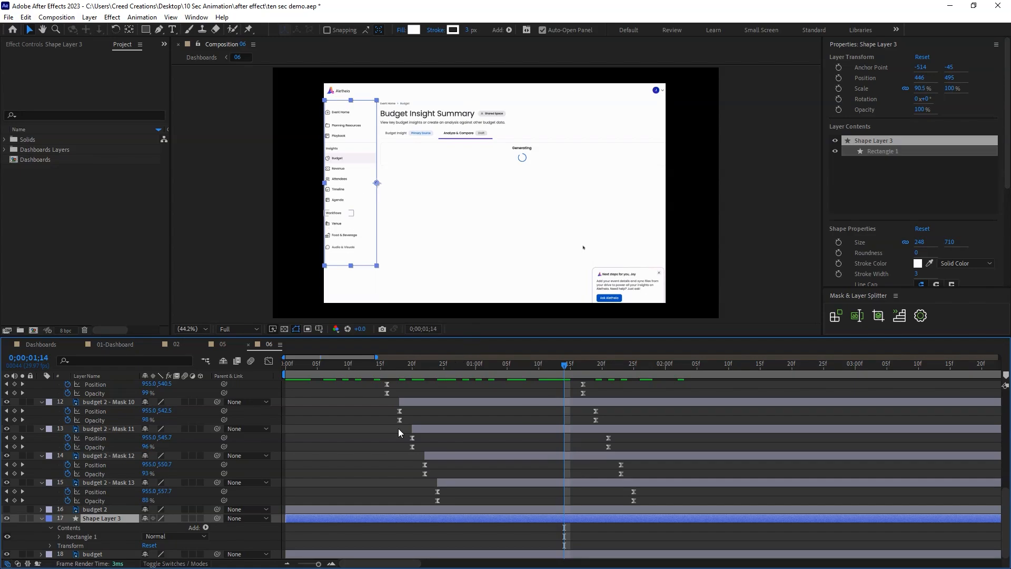
left_click(49, 501)
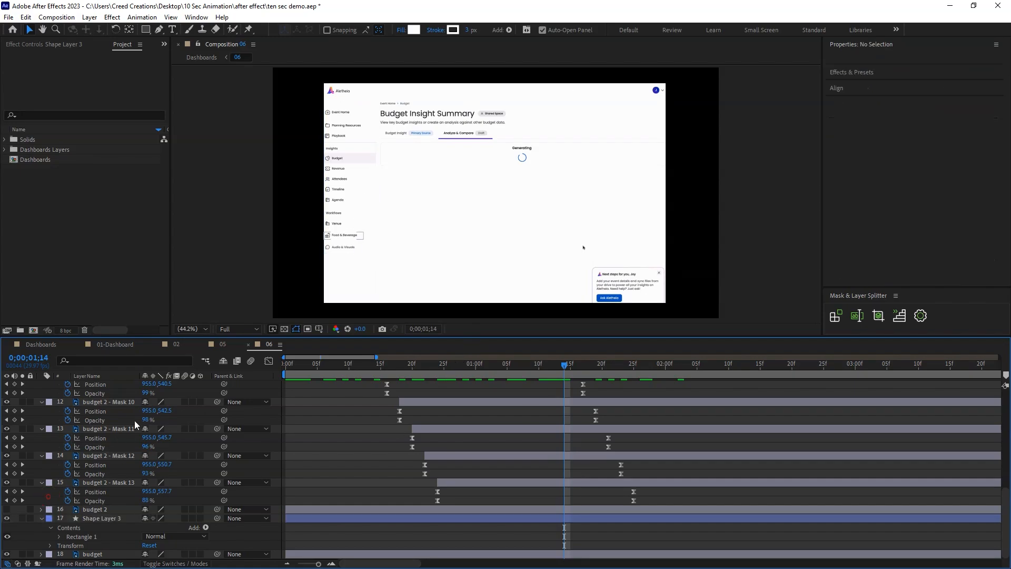
Draw a white rectangle about 1510 by 962 px over the whole dashboard, send it behind all layers, and save the project.
scroll(135, 422, "up", 8)
scroll(335, 93, "down", 2)
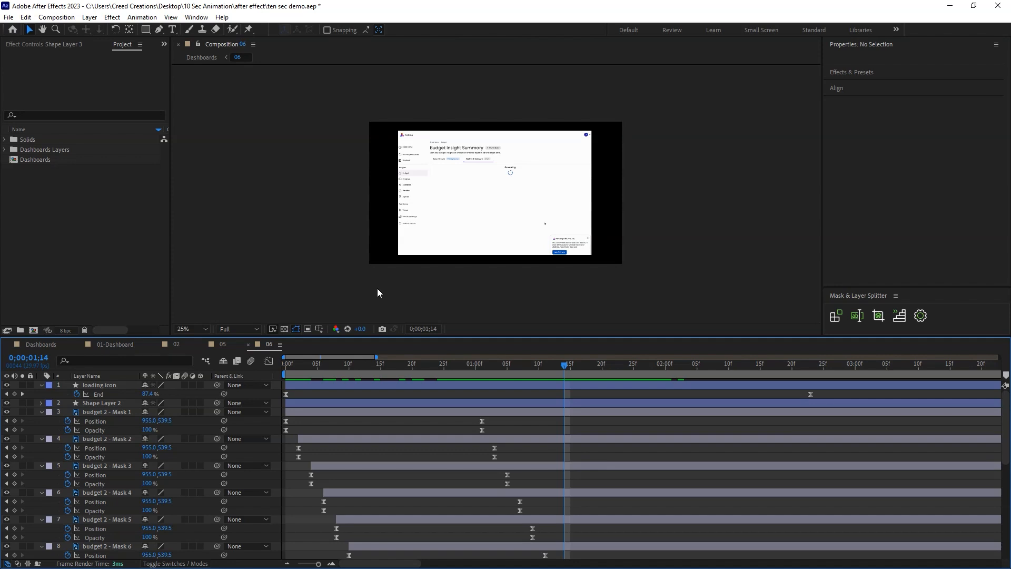
scroll(377, 292, "up", 2)
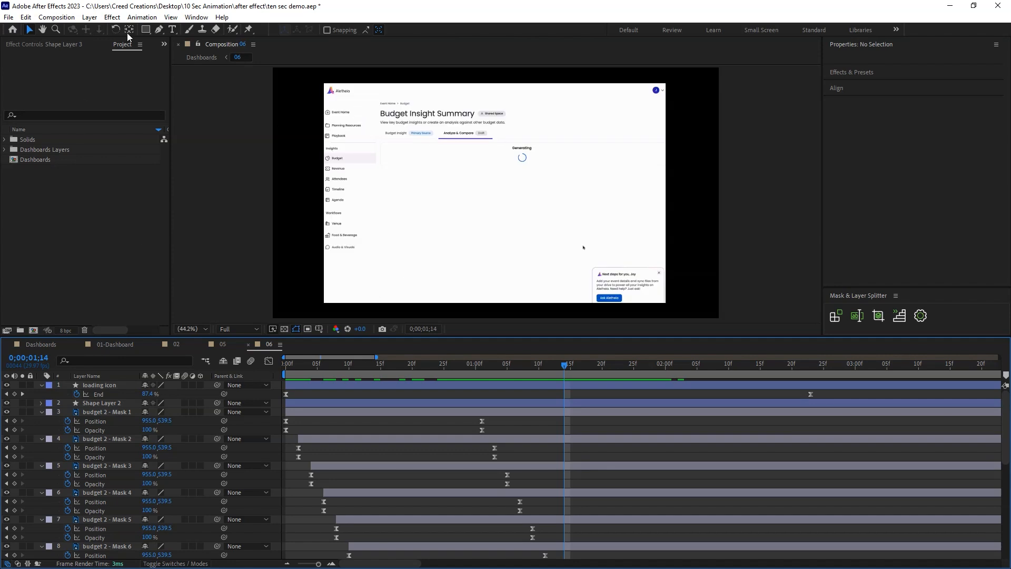
left_click(146, 29)
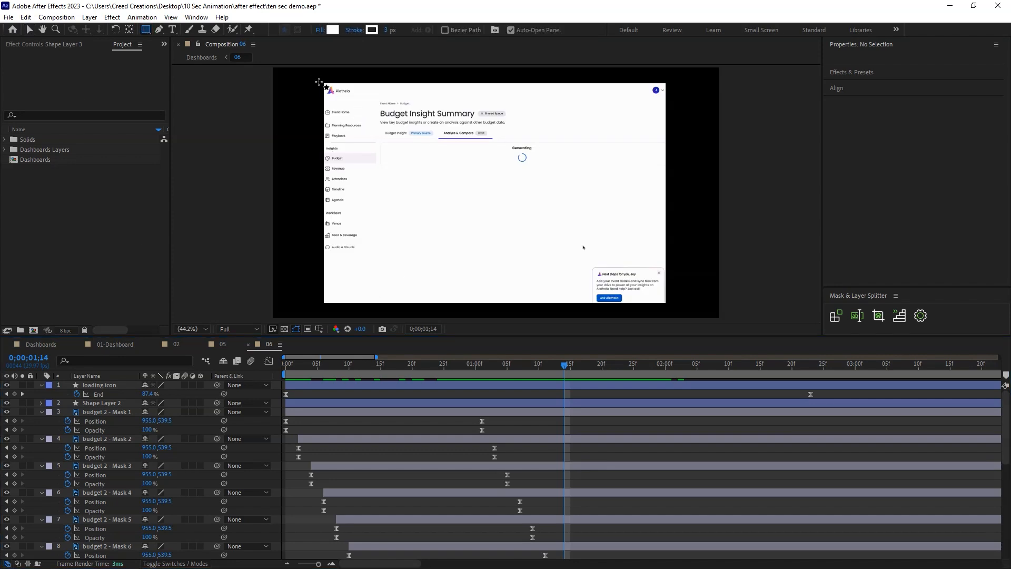
mouse_move(316, 80)
left_mouse_down()
mouse_move(638, 273)
mouse_move(668, 304)
left_mouse_up()
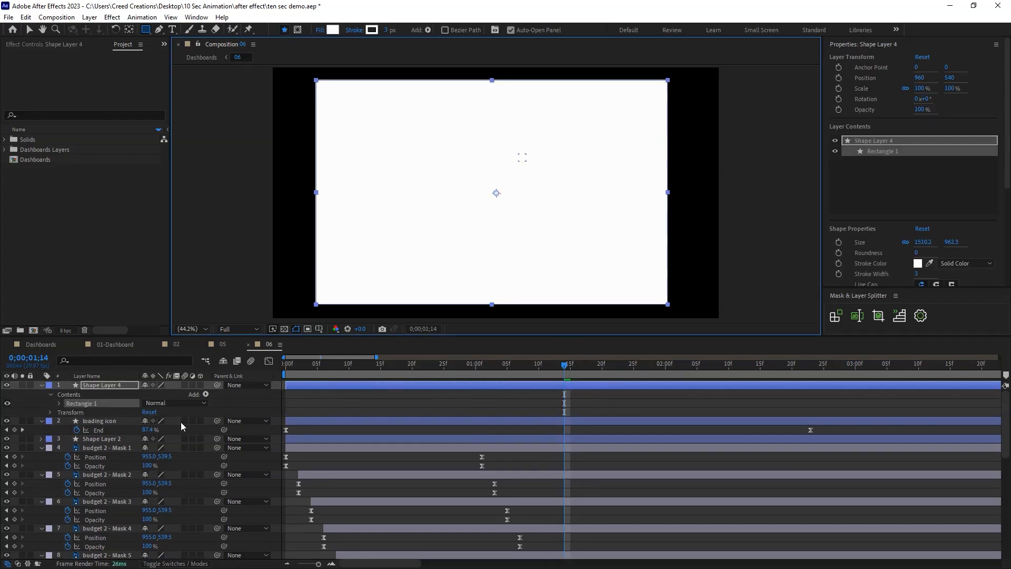
key("ctrl+shift+bracketleft")
key("v")
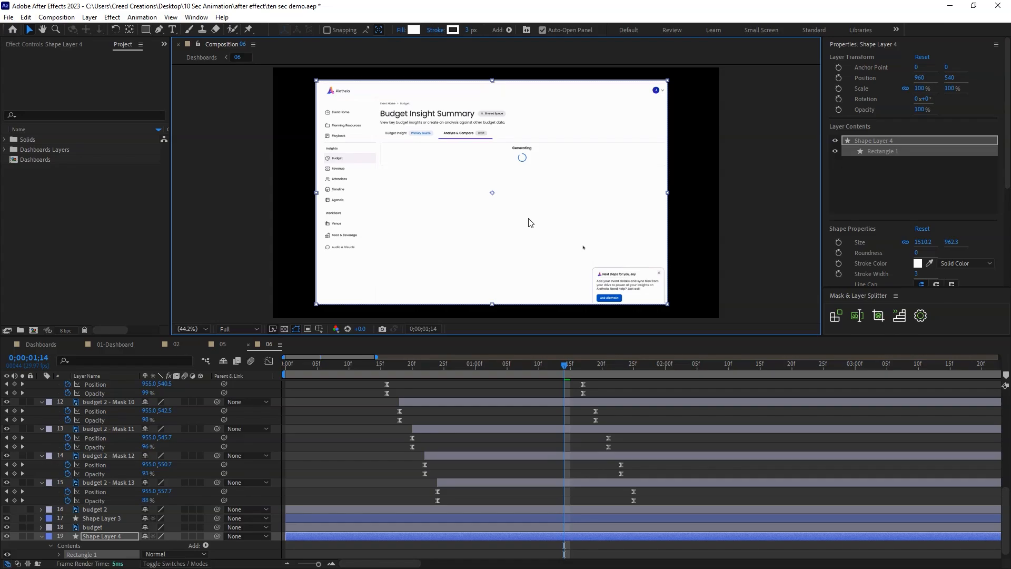
left_click(765, 190)
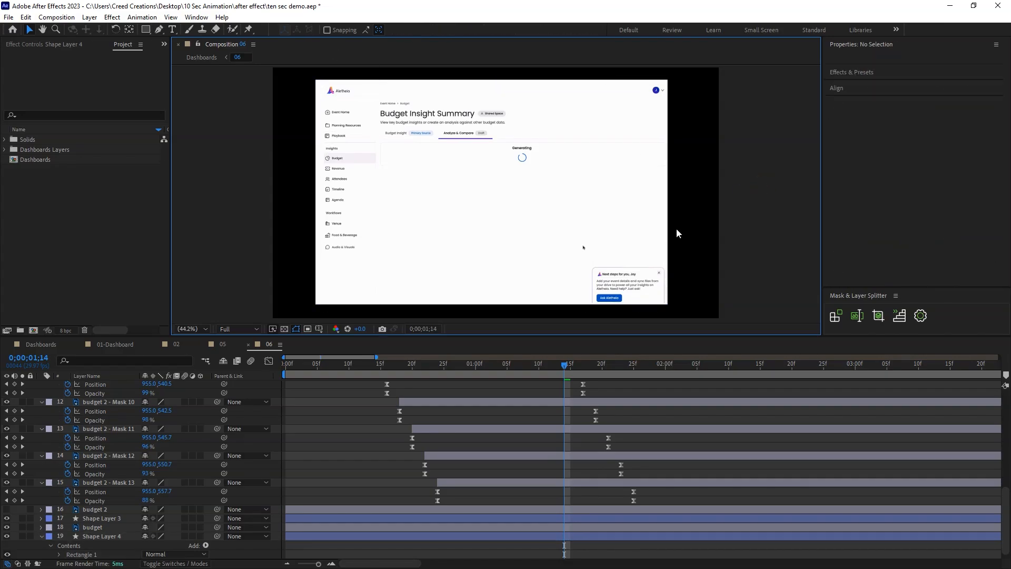
key("ctrl+s")
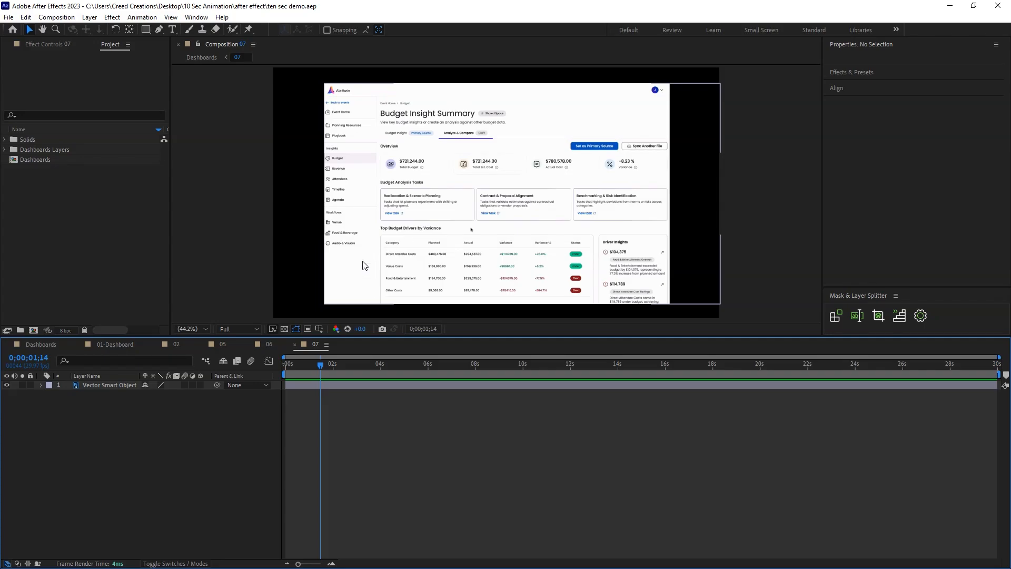
Open composition 07 and duplicate its Vector Smart Object layer.
left_click(209, 443)
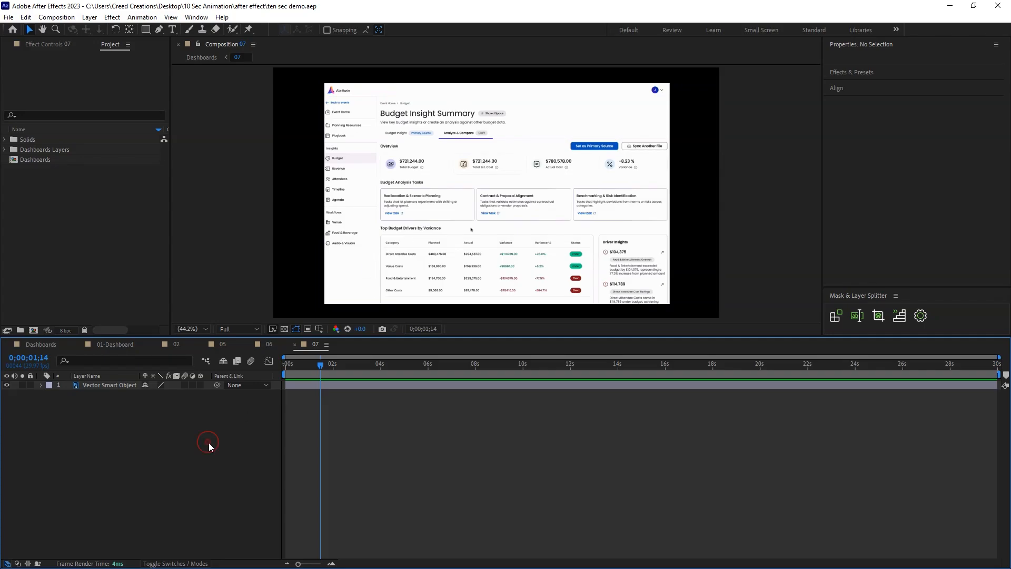
left_click(674, 263)
key("ctrl+d")
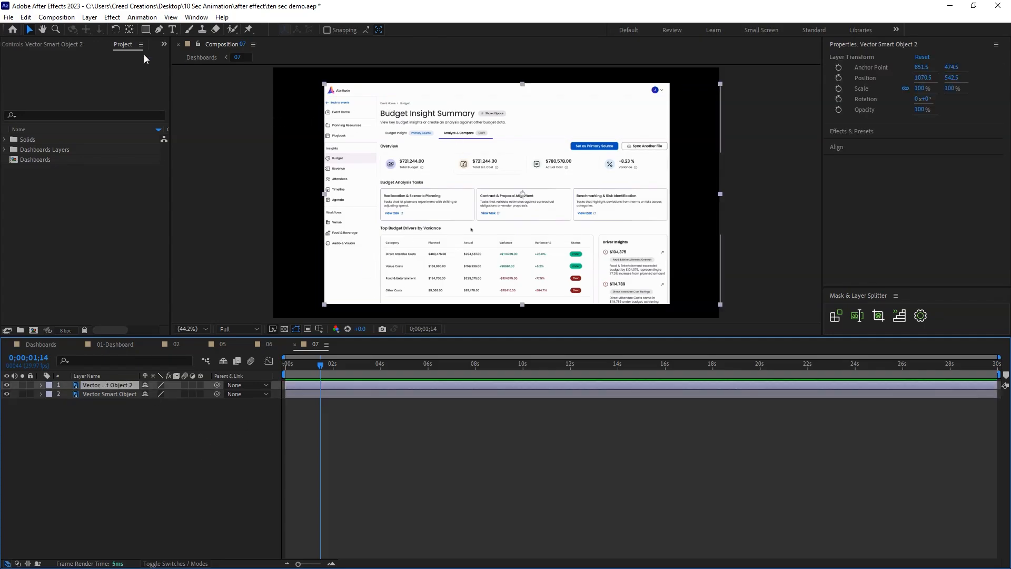
Draw rectangular masks around the individual sidebar items, down to Audio & Visuals, on the duplicated Vector Smart Object layer.
left_click(146, 29)
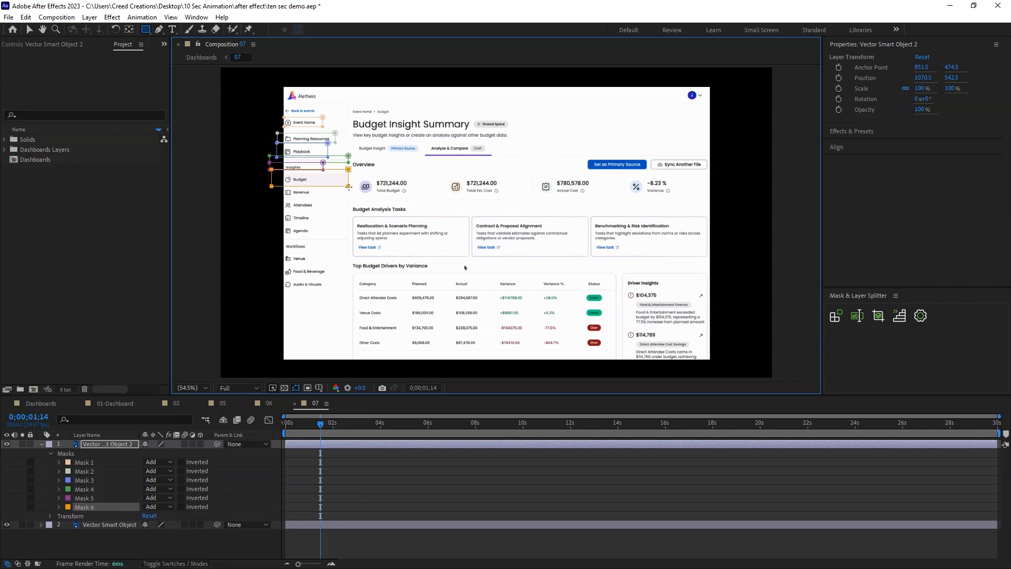
left_click_drag(266, 222, 347, 240)
left_click_drag(266, 241, 347, 252)
left_click_drag(265, 252, 347, 263)
mouse_move(265, 262)
left_mouse_down()
mouse_move(347, 276)
mouse_move(347, 293)
left_mouse_up()
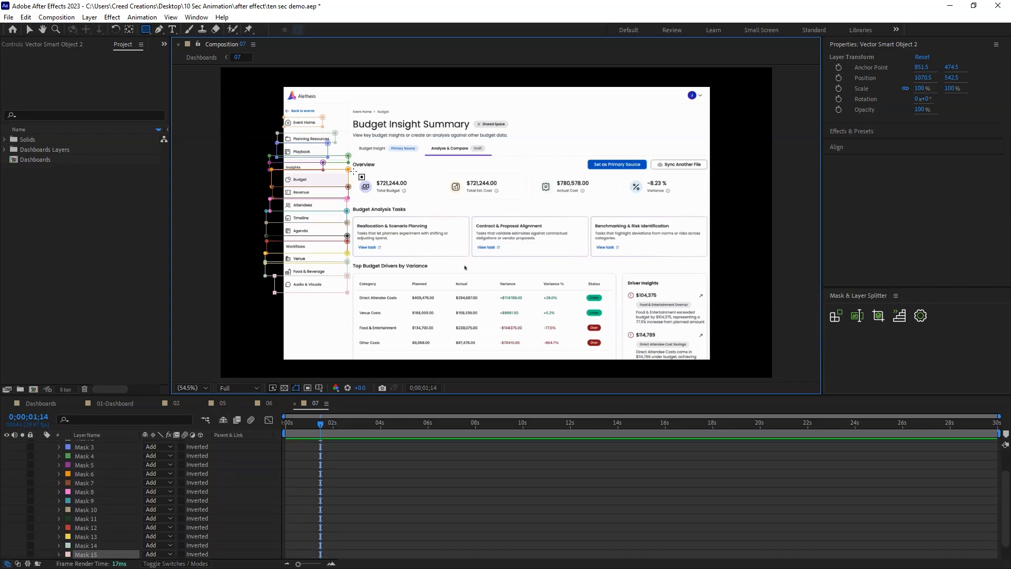
Mask the four overview figures, the three task cards, the section headings, the budget drivers table and the Driver Insights panel separately.
left_click_drag(350, 170, 442, 203)
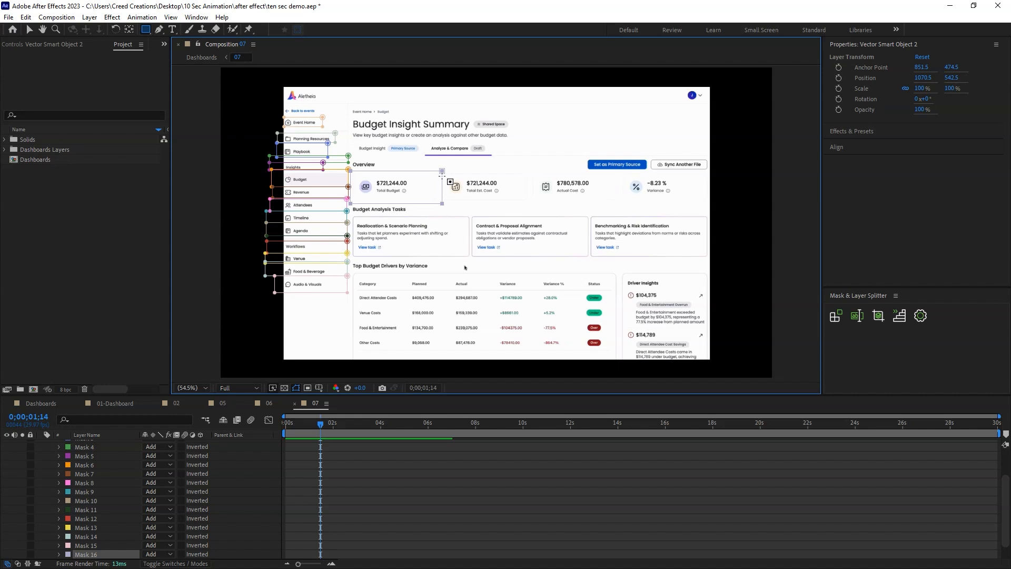
mouse_move(441, 170)
left_mouse_down()
mouse_move(492, 204)
mouse_move(705, 206)
left_mouse_up()
left_click_drag(349, 213, 470, 259)
left_click_drag(470, 212, 589, 261)
left_click_drag(590, 213, 708, 258)
left_click_drag(350, 270, 618, 365)
left_click_drag(619, 270, 713, 360)
Split the duplicated Vector Smart Object layer into 26 separate layers, one for each mask.
left_click_drag(1005, 525, 1008, 444)
left_click(91, 436)
left_click(834, 319)
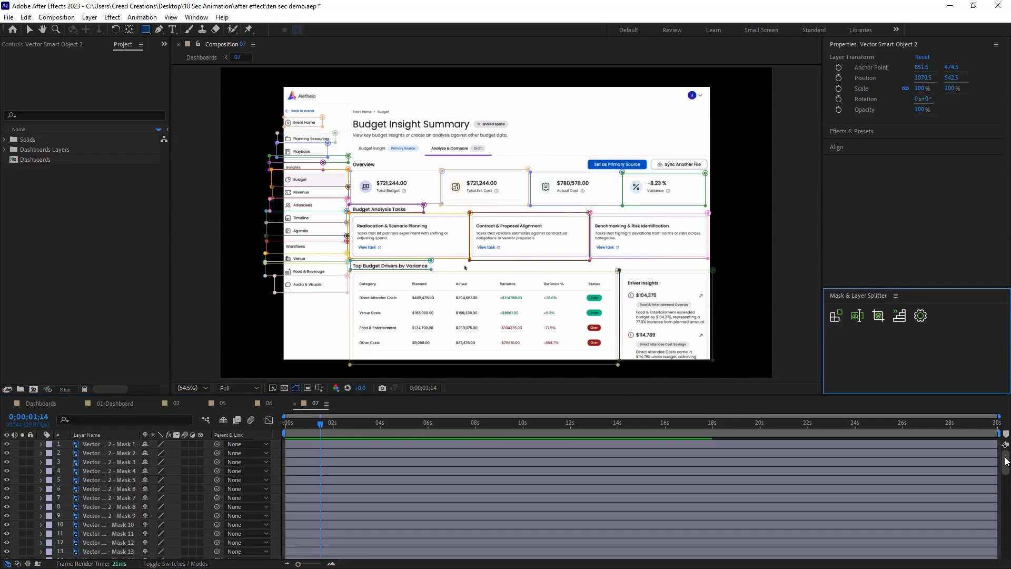
Animate the mask layers with eased, staggered Position and Opacity keyframes, check the result by scrubbing to 0;00;04;27, and save the project.
left_click(96, 445)
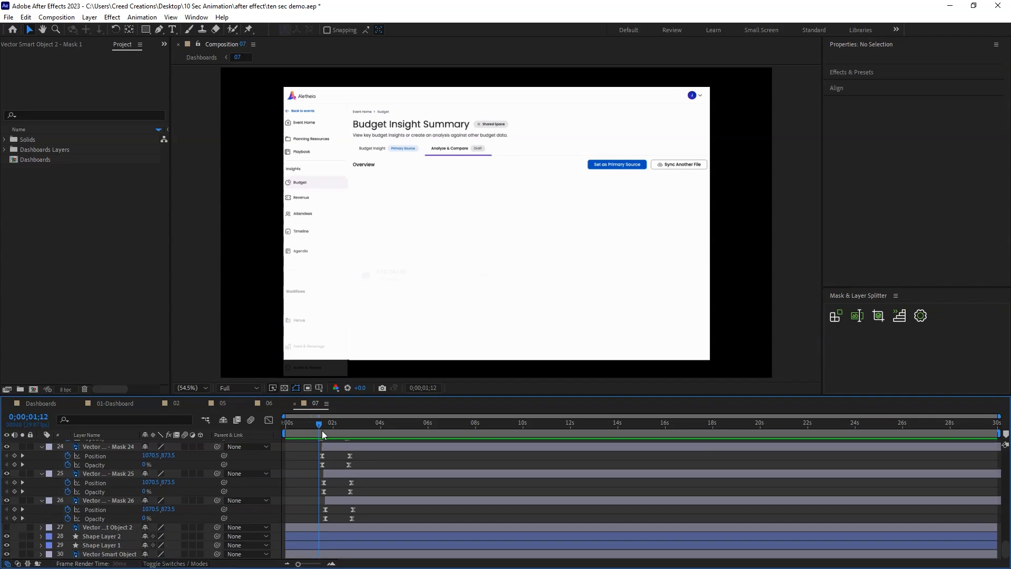
left_click_drag(321, 431, 402, 432)
key("ctrl+s")
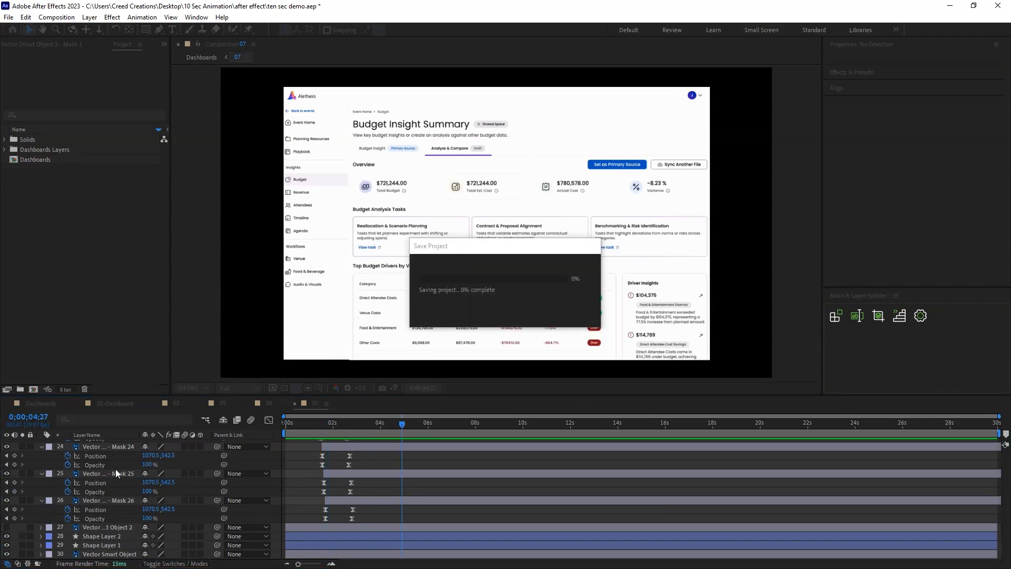
Draw a white rectangle over the whole dashboard in composition 07, send it behind all layers, and save the project.
left_click(147, 31)
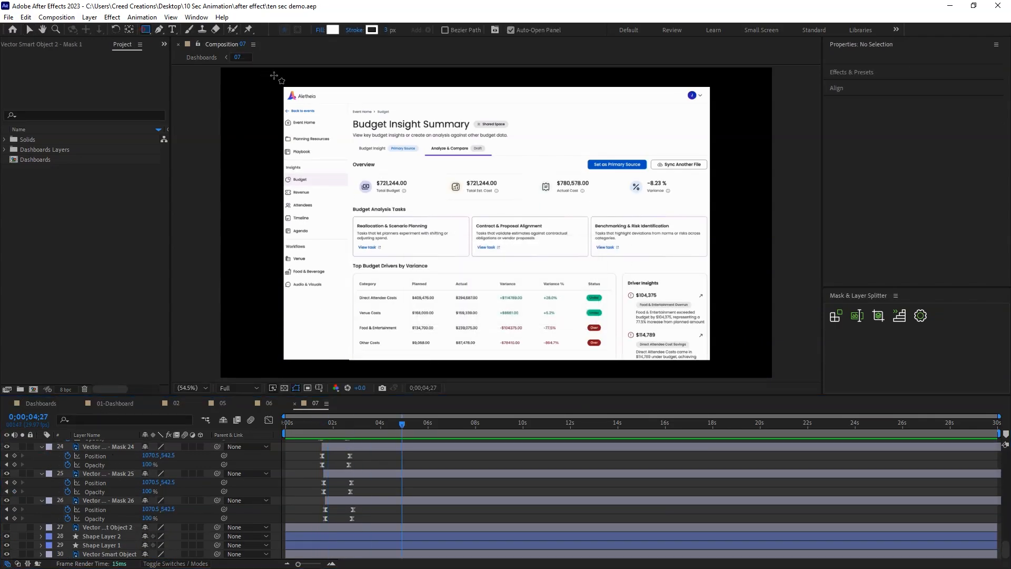
left_click_drag(278, 82, 710, 361)
key("ctrl+shift+bracketleft")
key("v")
left_click(749, 170)
key("ctrl+s")
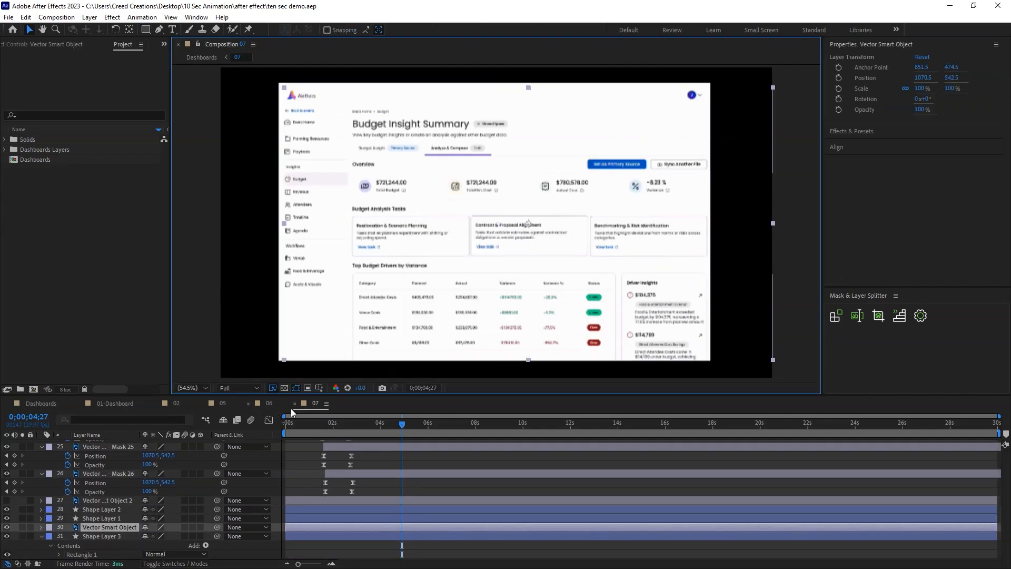
Return to the Dashboards composition, scrub through its timeline, hide all four screen layers, and save the project.
left_click(45, 402)
left_click(366, 498)
left_click_drag(323, 424, 375, 426)
left_click(6, 453)
left_click(59, 509)
key("ctrl+s")
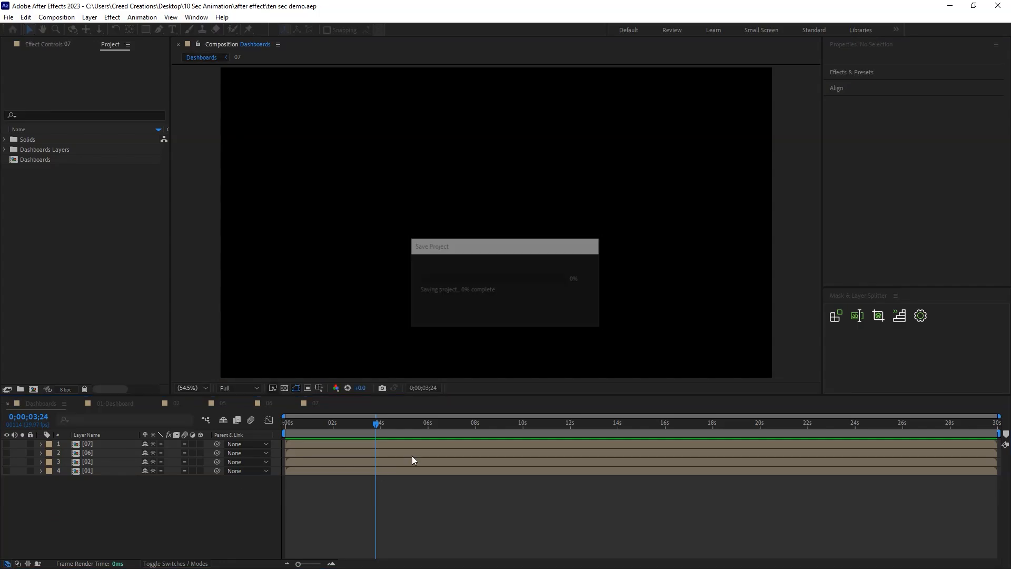
Show layer 01 in the Dashboards composition and play its animation from the start.
left_click(288, 424)
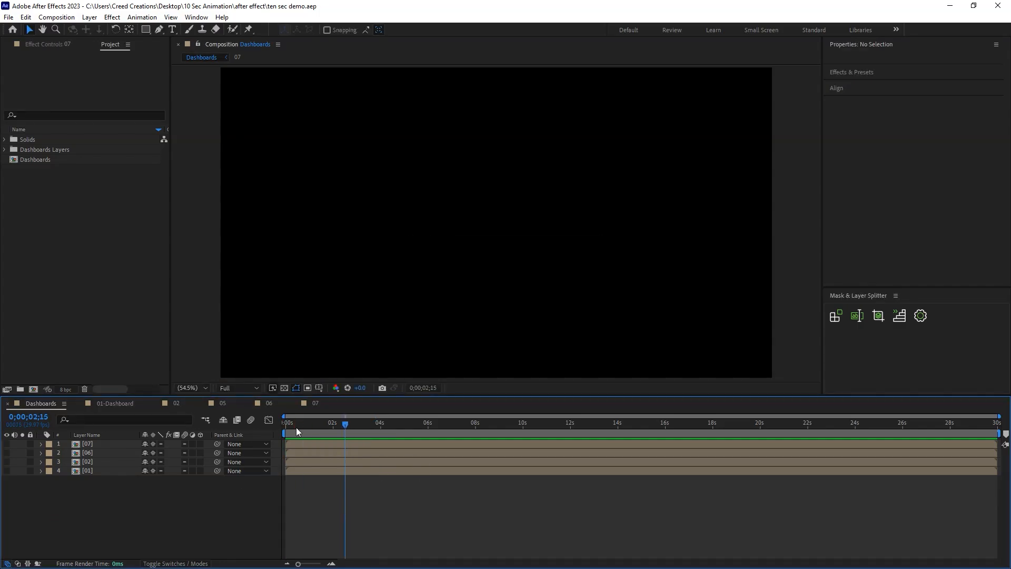
left_click(6, 470)
key("space")
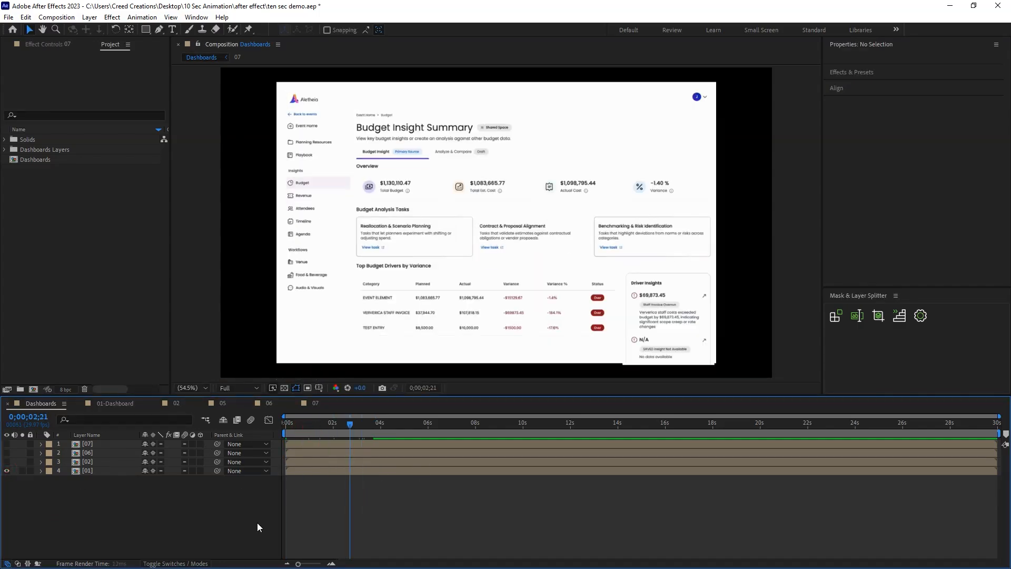
Find MOuse-Cursour.png with a file search for "mouse cur", add it as the top layer scaled to 12.4% near the dashboard's upper-right area, and save.
key("alt+space")
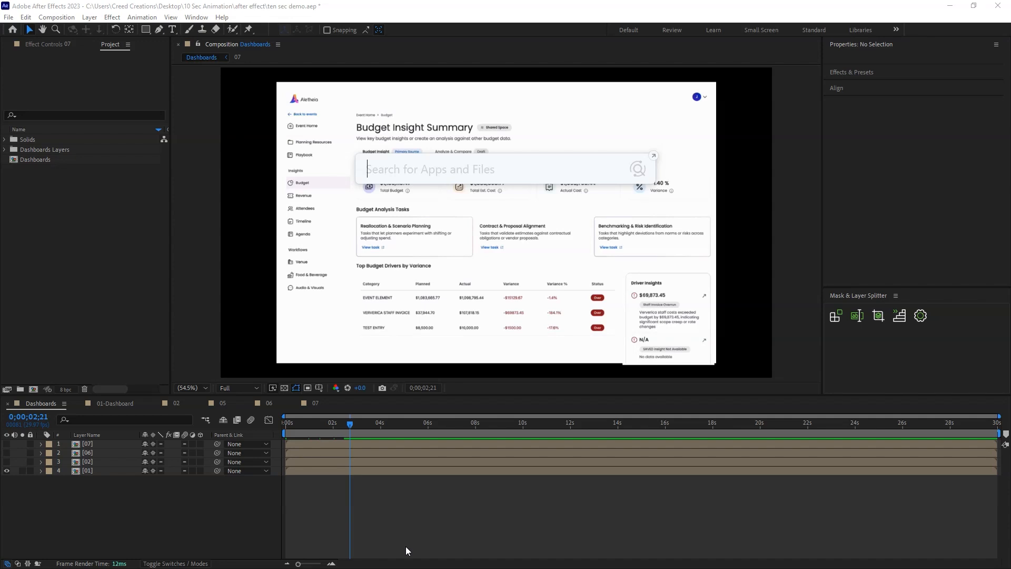
type("mouse cur")
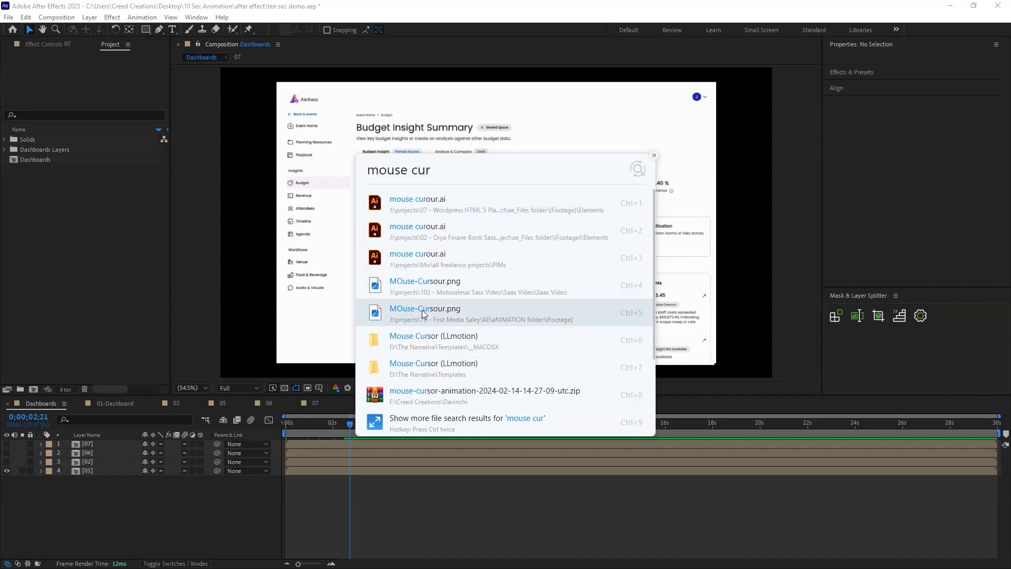
left_click_drag(257, 304, 254, 272)
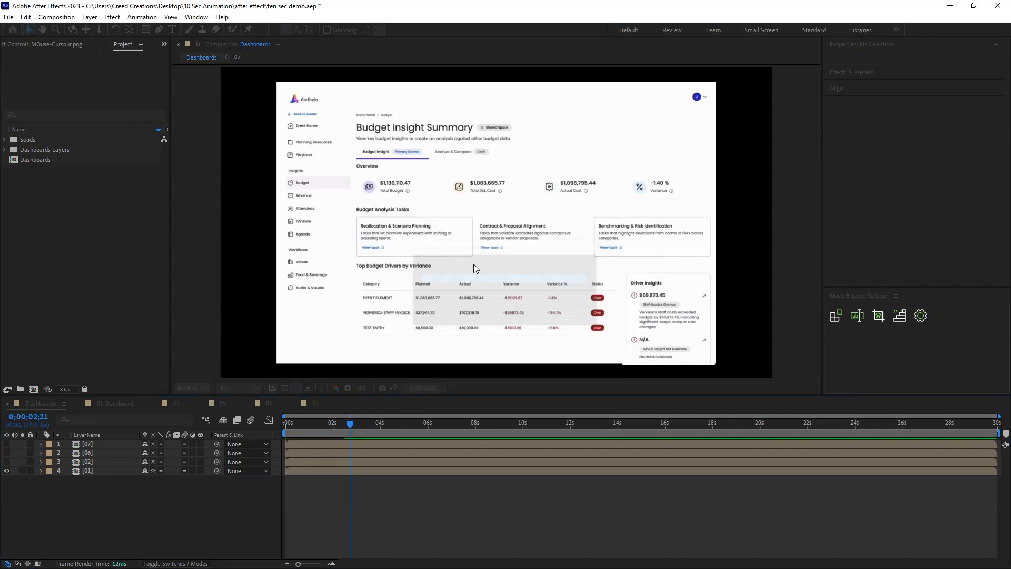
left_click_drag(650, 222, 682, 165)
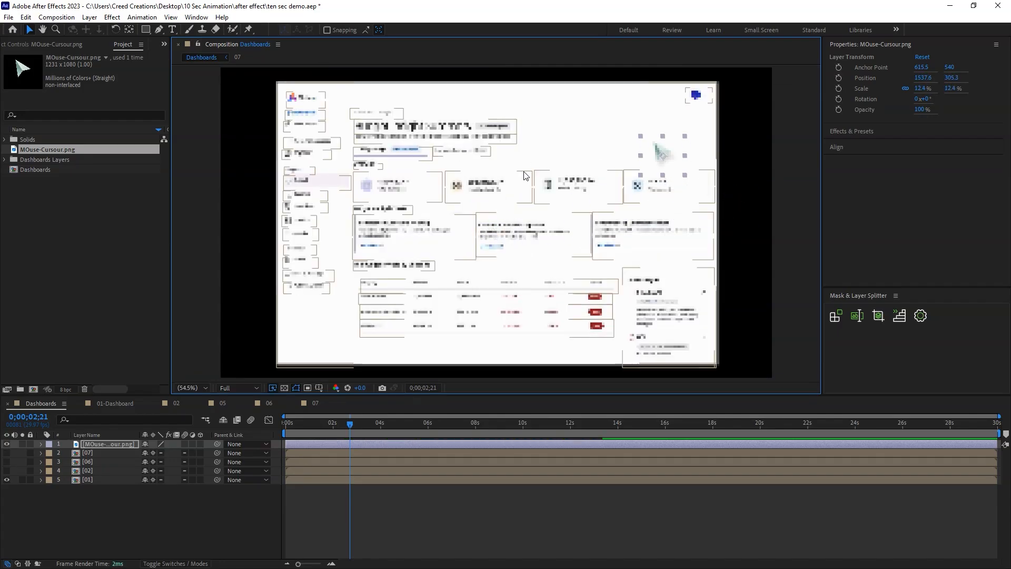
left_click(154, 524)
key("ctrl+s")
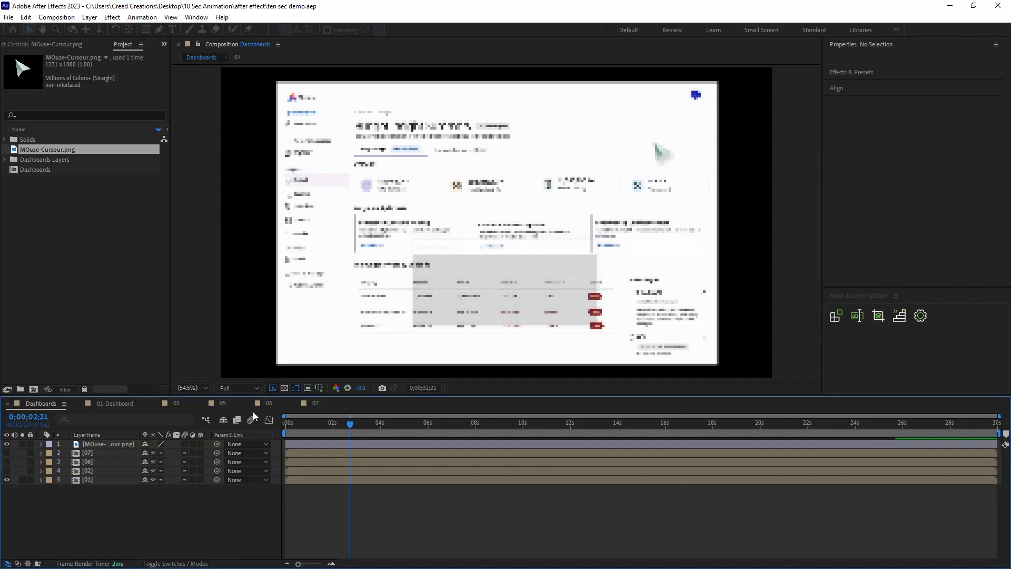
left_click(125, 443)
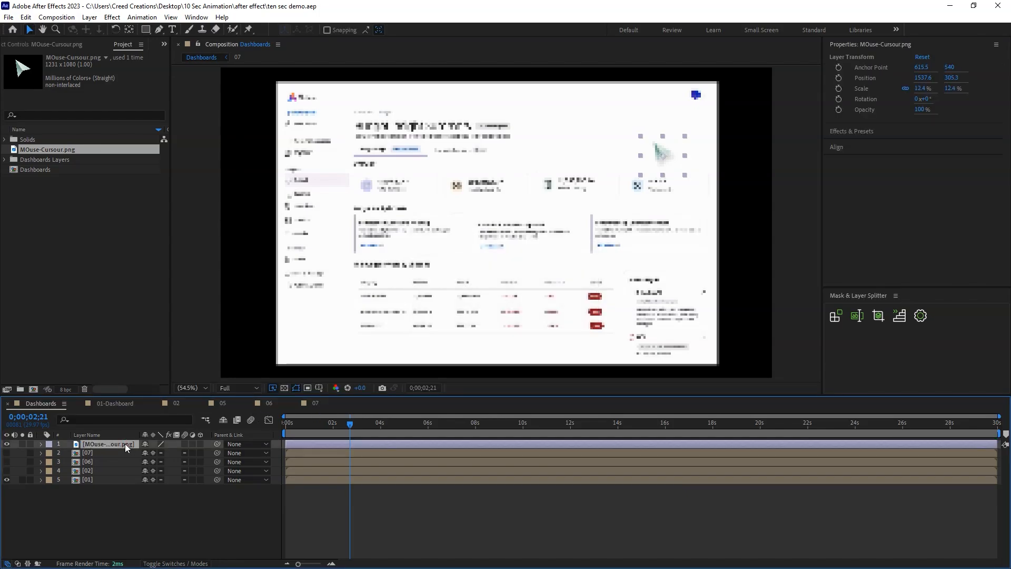
right_click(125, 444)
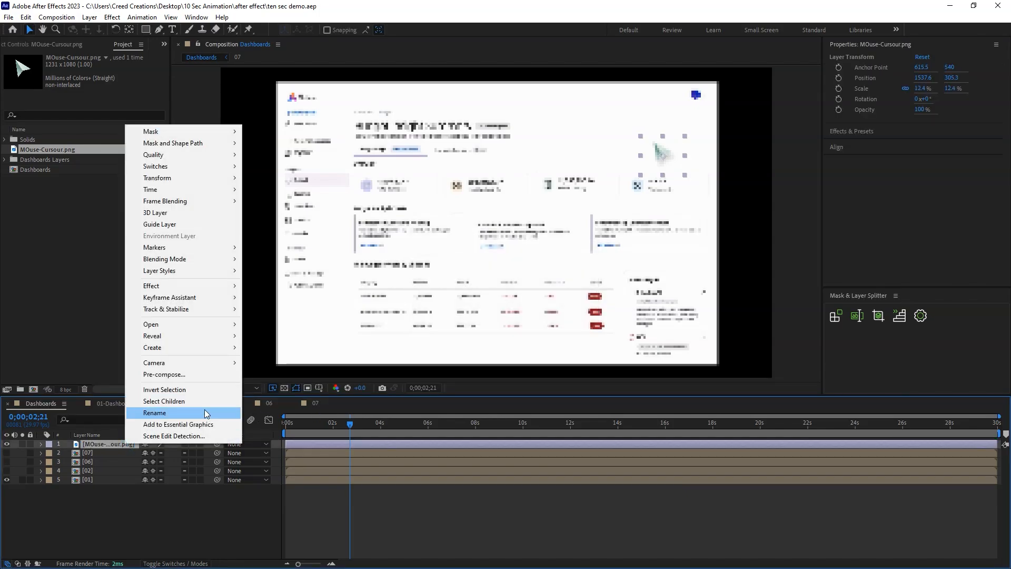
left_click(106, 442)
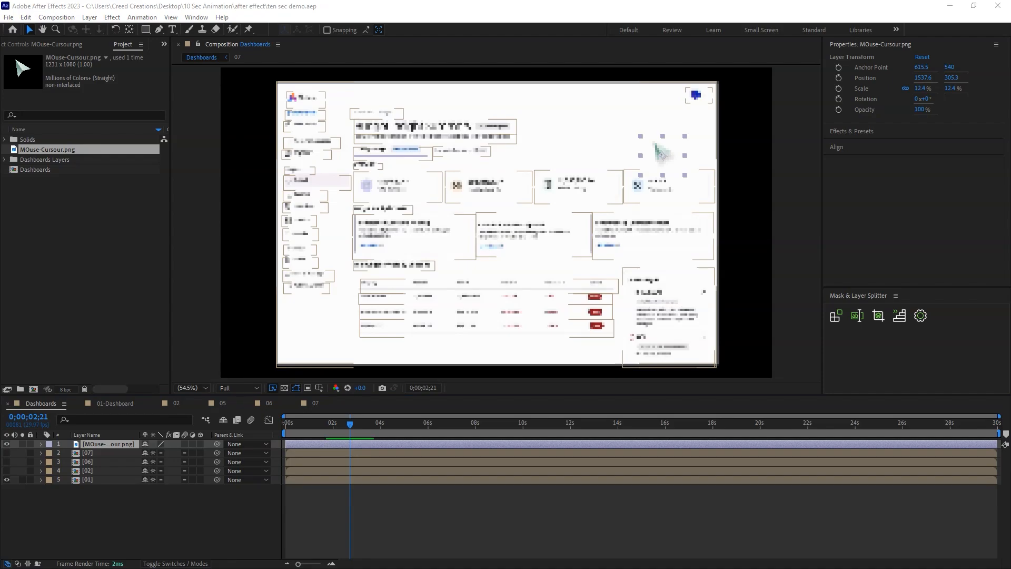
Apply the Roughen Edges effect to layer 01 and set its Border to 13.30 and Edge Sharpness to about 9.92.
left_click(310, 480)
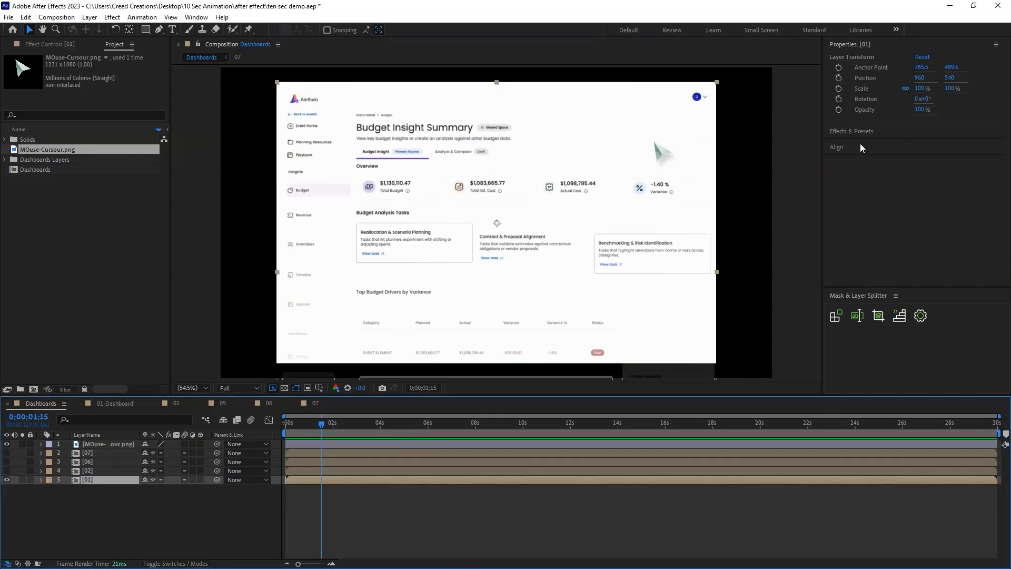
left_click(854, 130)
left_click(884, 73)
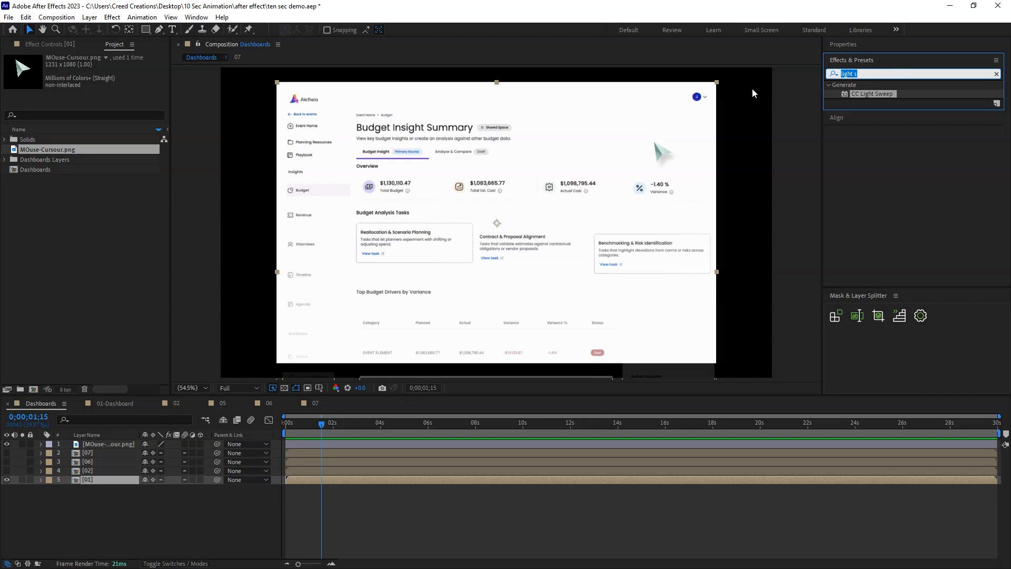
type("roughe")
double_click(882, 93)
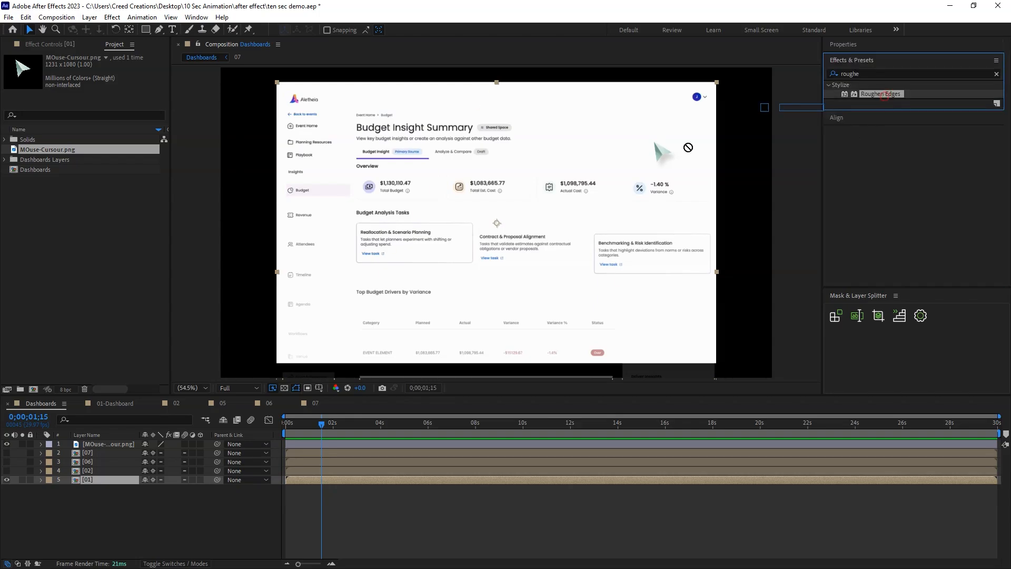
left_click_drag(104, 91, 568, 102)
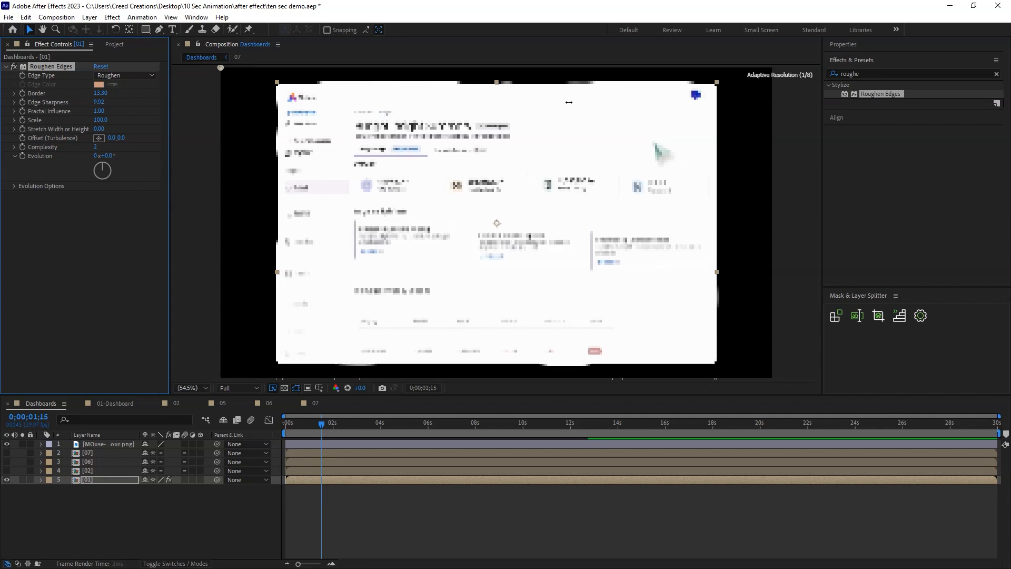
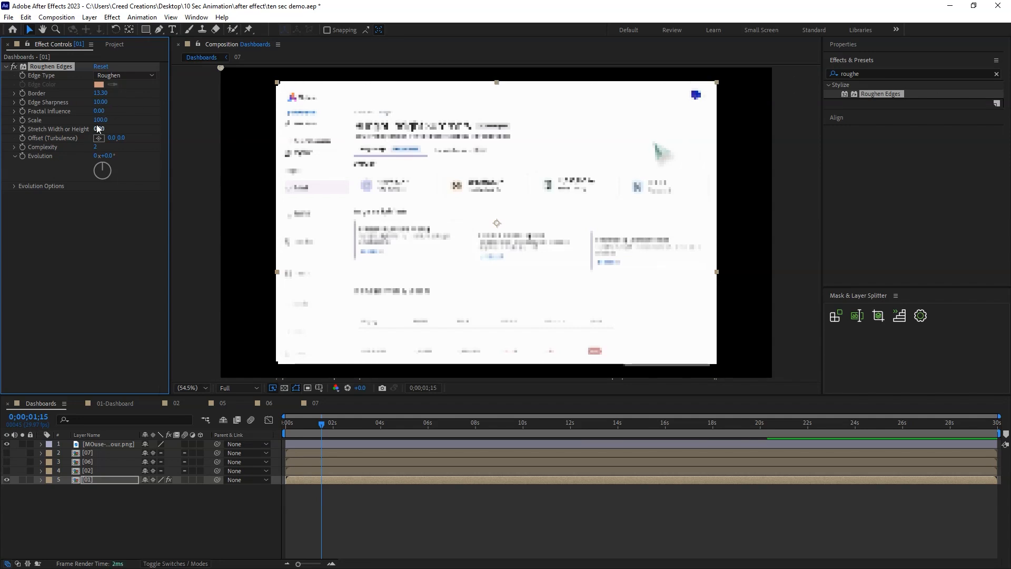
Preview layer 01's animation from the start and set its Roughen Edges Border to 30.
left_click(72, 521)
left_click_drag(319, 426, 272, 423)
key("space")
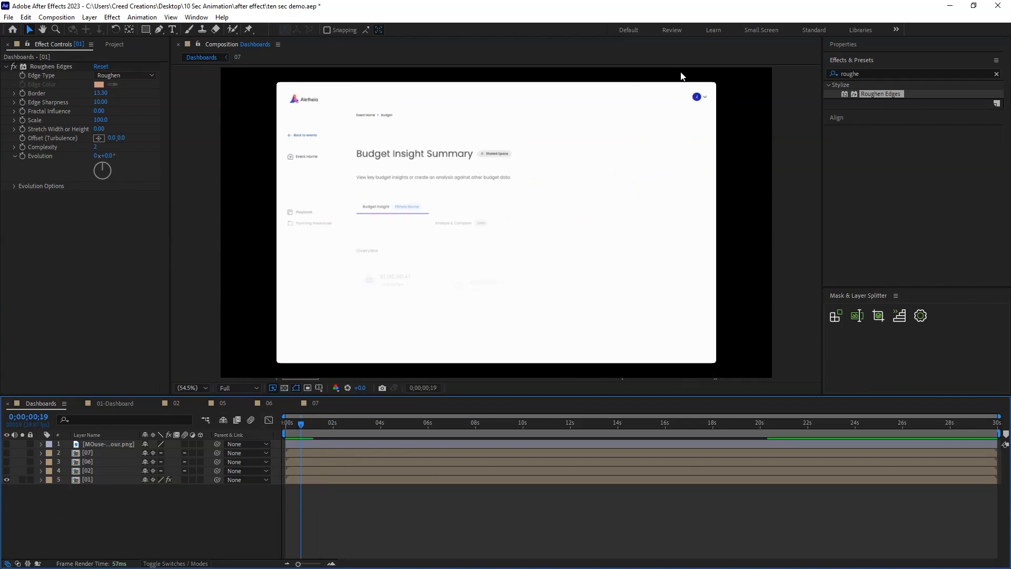
left_click(101, 93)
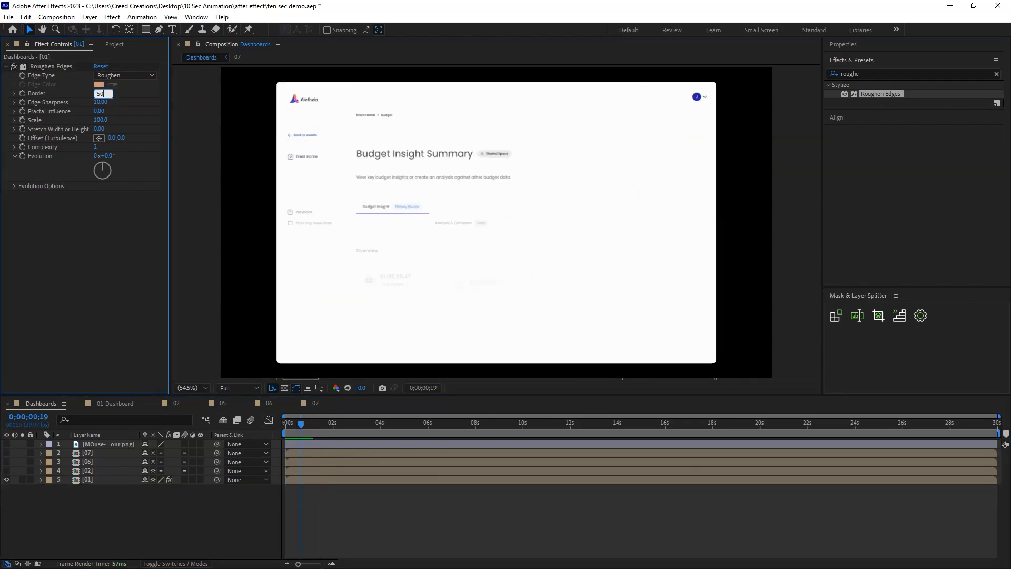
type("50")
key("Return")
type("30")
key("Return")
Save the project and replay the Dashboards composition from the beginning to check the rounded corners.
left_click(224, 497)
left_click_drag(301, 424, 277, 427)
key("ctrl+s")
key("space")
left_click(235, 498)
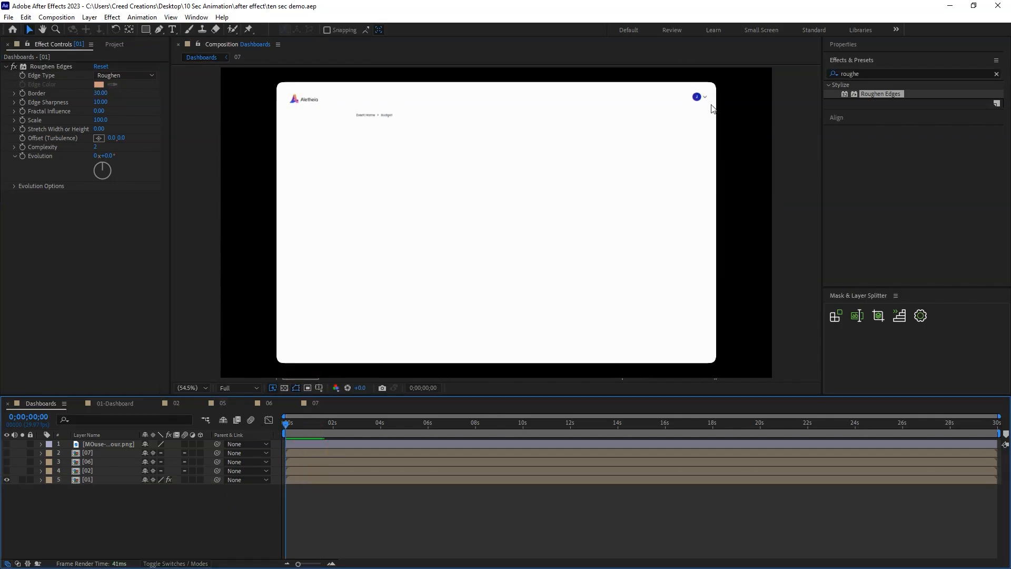
Scale layer 01 down slightly around its center and play the animation to check its edges.
left_click(101, 479)
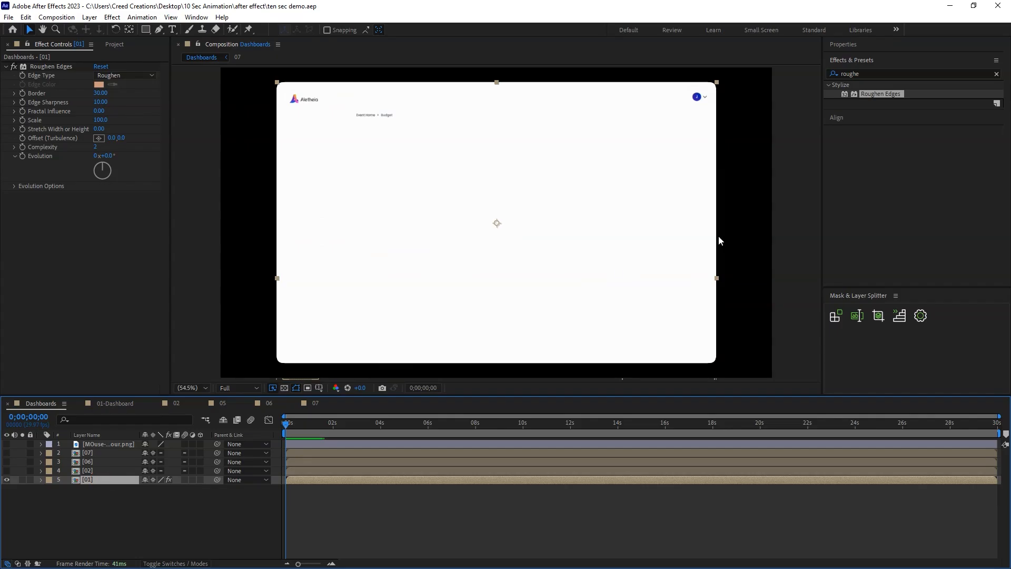
left_click_drag(716, 278, 710, 280)
left_click_drag(296, 424, 317, 426)
key("space")
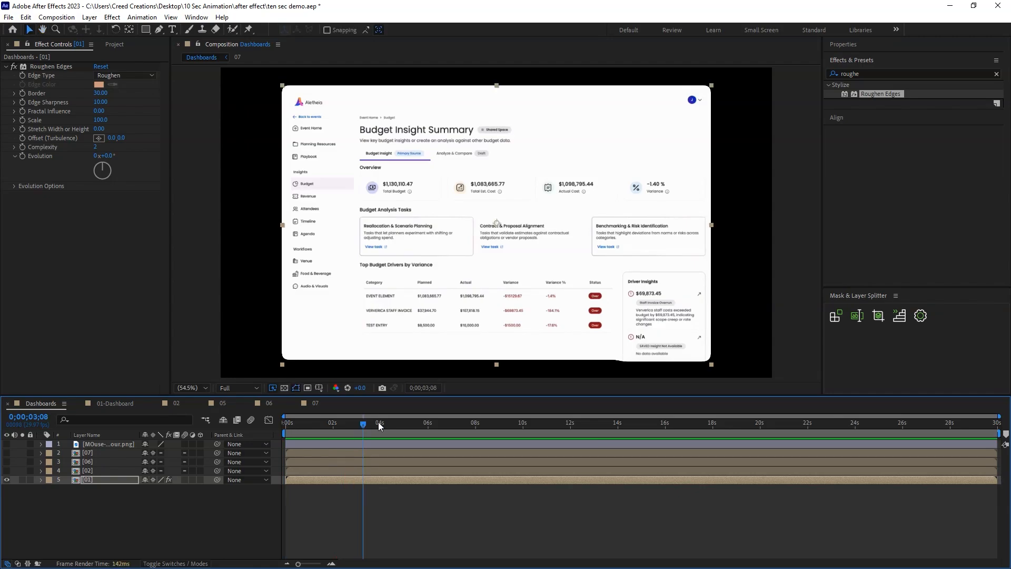
key("space")
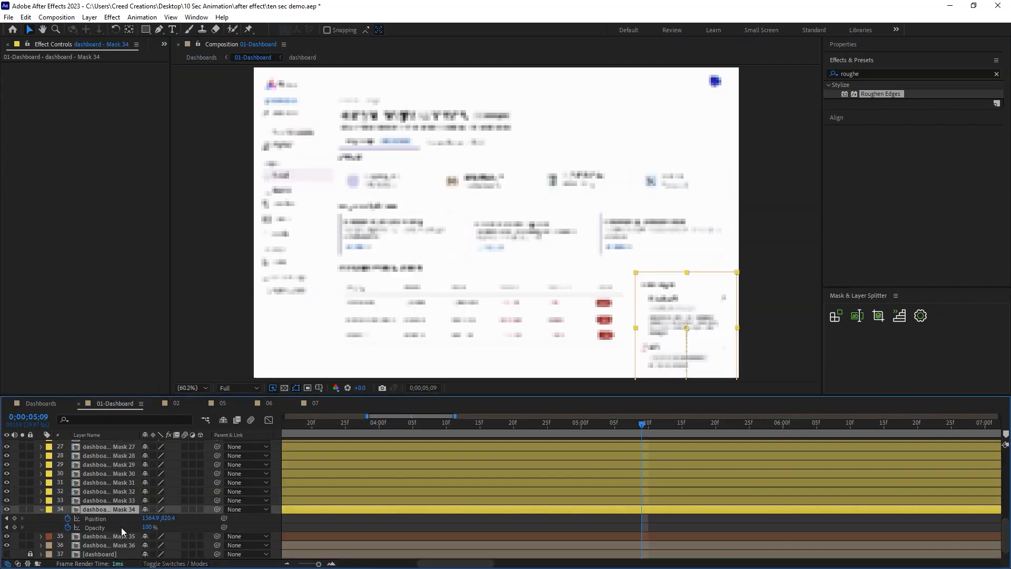
Nudge the Driver Insights card (Mask 34) up slightly in 01-Dashboard, check it in the Dashboards composition, and save.
left_click_drag(663, 337, 664, 333)
left_click(44, 404)
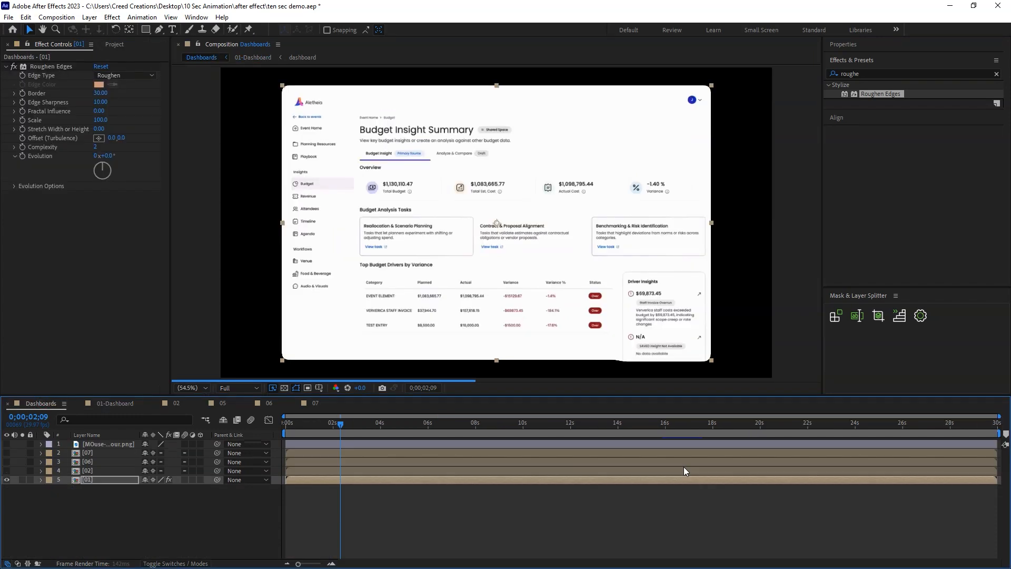
left_click(543, 534)
left_click(391, 424)
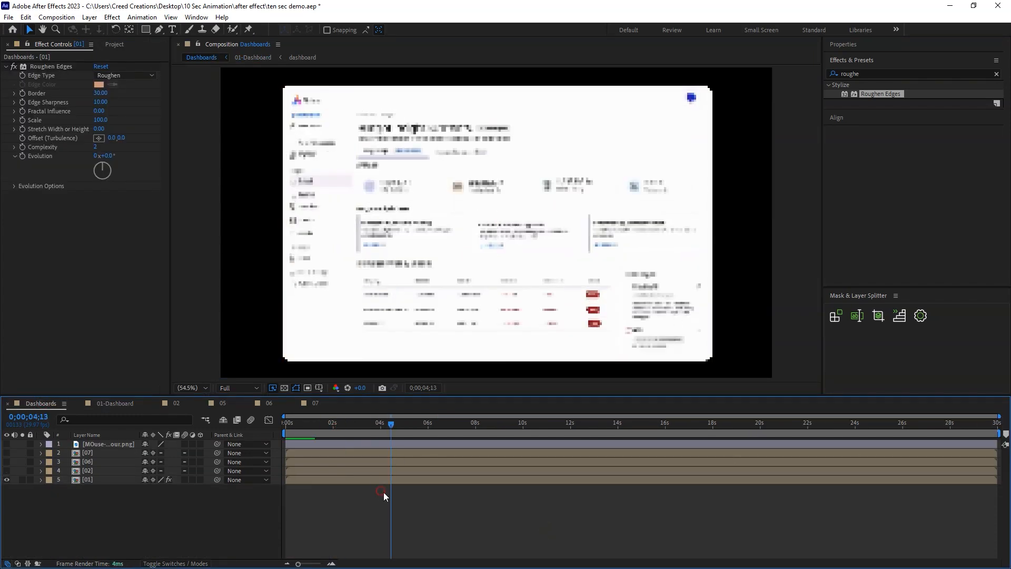
key("ctrl+s")
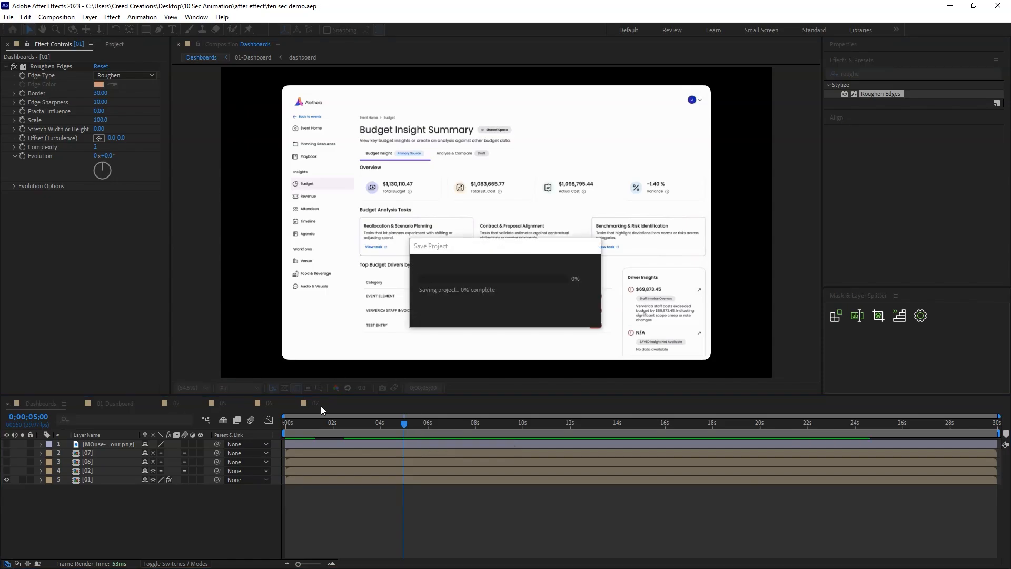
Create a 1920 x 1080 solid in the Dashboards composition, filled with the purple sampled from the dashboard logo.
left_click_drag(306, 423, 254, 425)
left_click(297, 423)
right_click(136, 505)
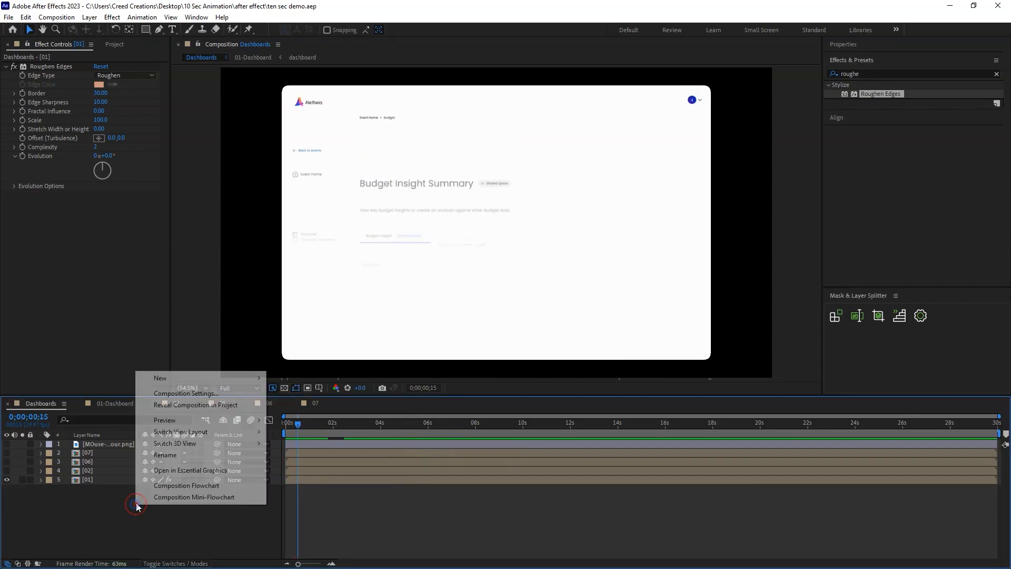
mouse_move(200, 377)
left_click(329, 404)
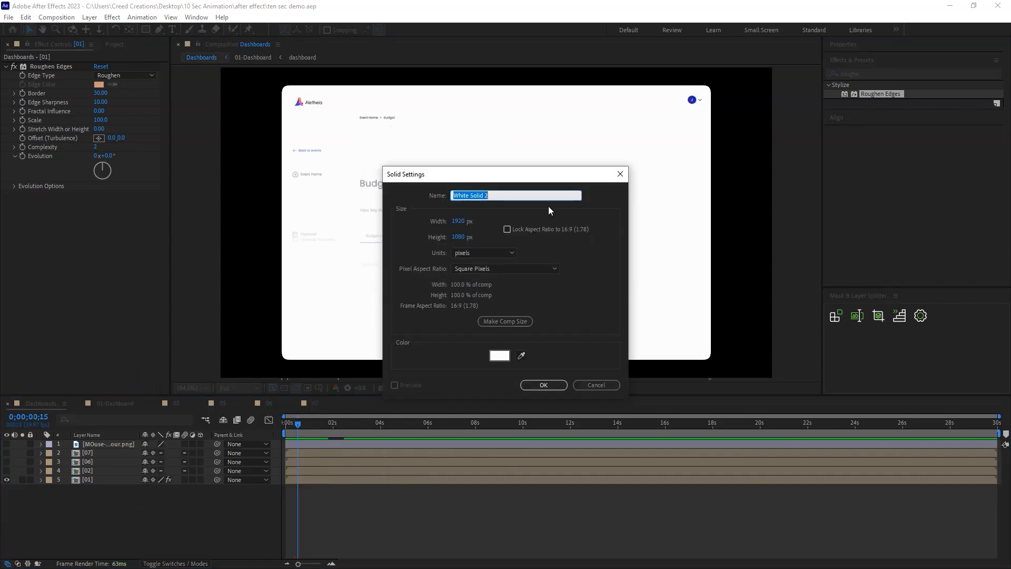
left_click(522, 356)
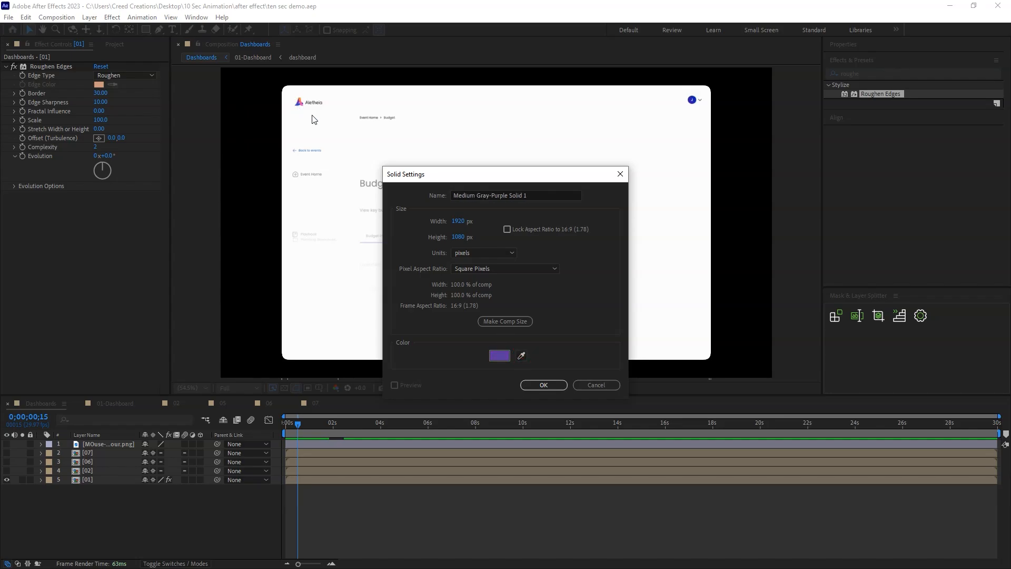
left_click(543, 385)
Place the purple solid beneath all other layers and rename it BG.
left_click_drag(84, 444, 101, 510)
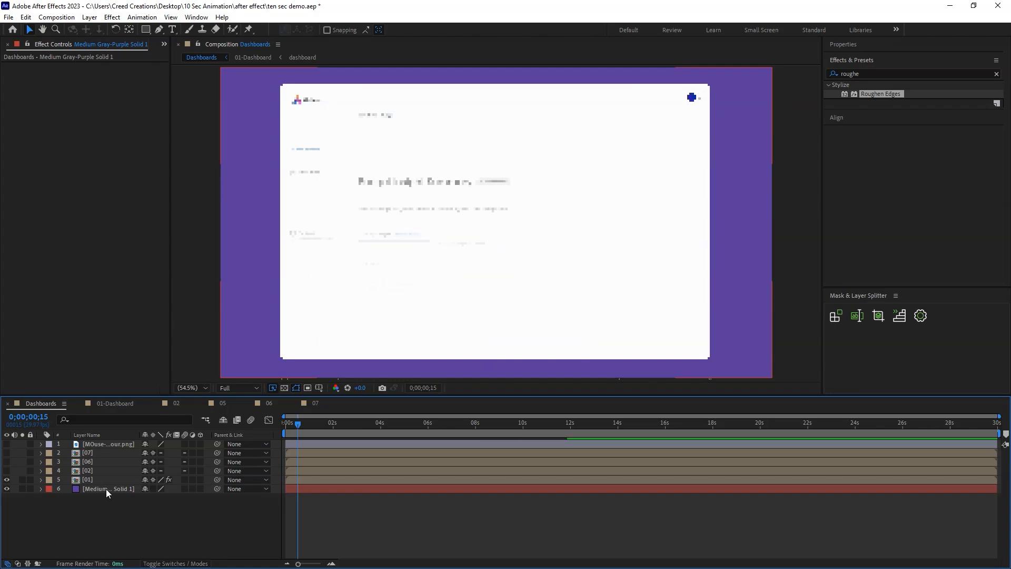
right_click(106, 488)
left_click(135, 458)
type("BG")
key("Return")
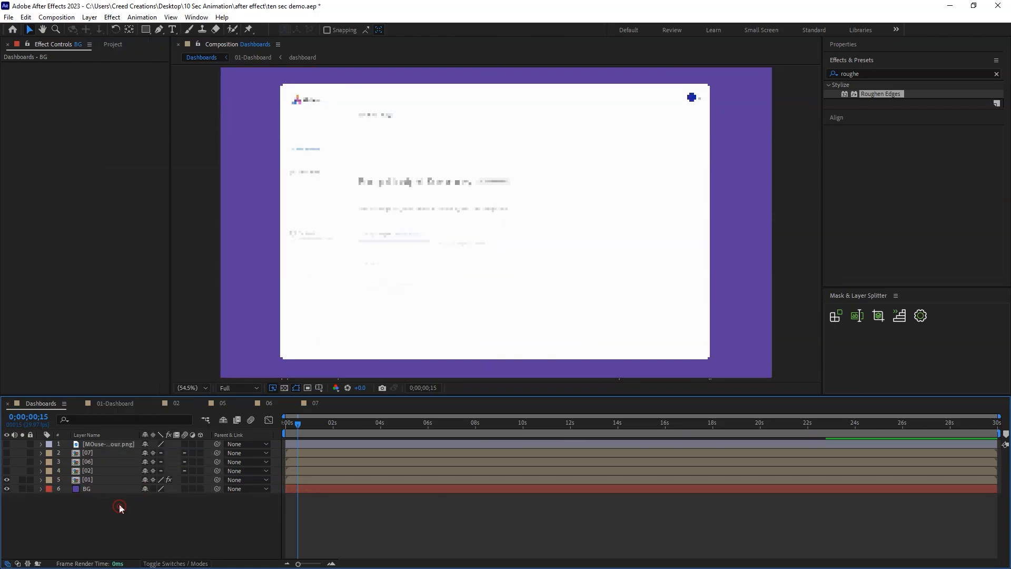
Apply the Gradient Ramp effect to the BG layer and sample its start color from the blue part of the logo.
left_click(101, 489)
left_click_drag(862, 73, 718, 93)
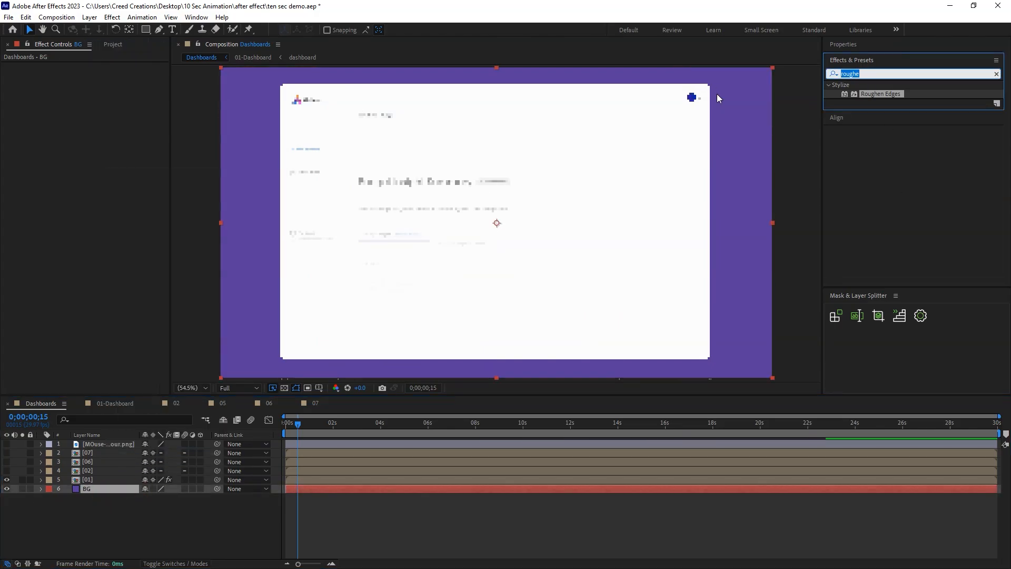
type("gradient")
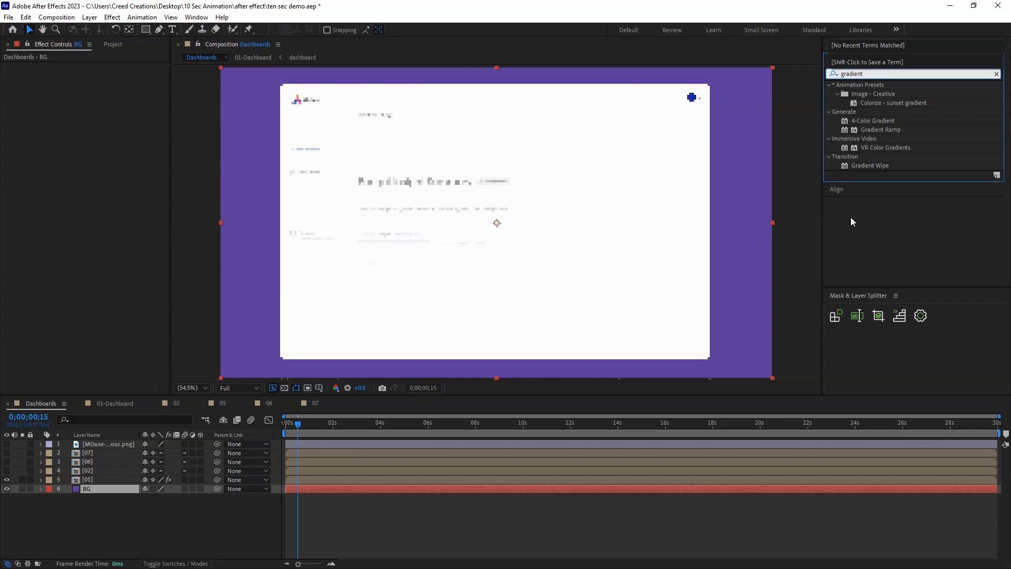
left_click_drag(888, 131, 124, 488)
left_click(112, 84)
left_click(293, 102)
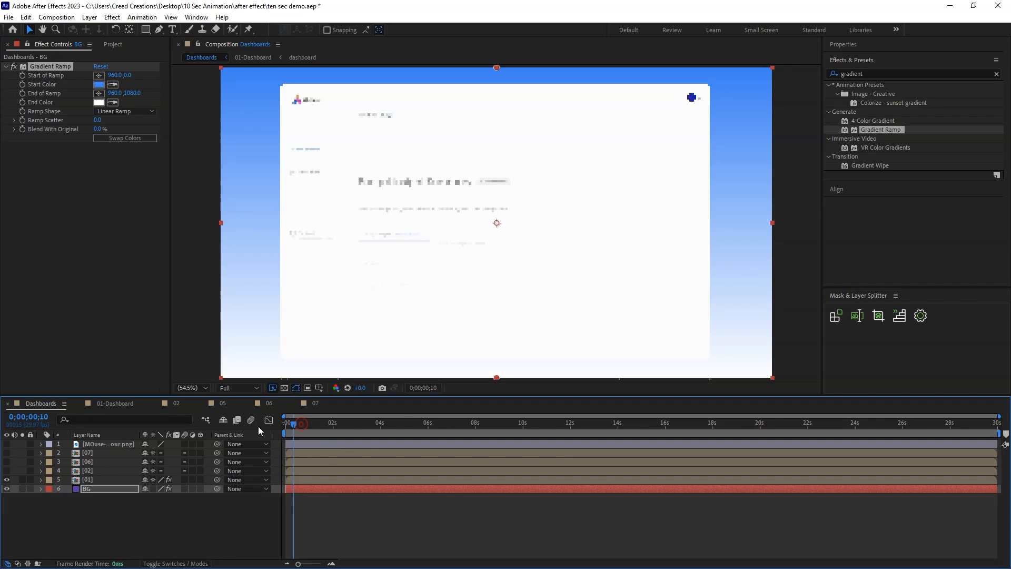
Set the BG gradient's start color to purple and end color to orange, both sampled from the enlarged logo.
left_click_drag(302, 419, 285, 419)
left_click_drag(310, 136, 517, 225)
left_click_drag(295, 421, 304, 423)
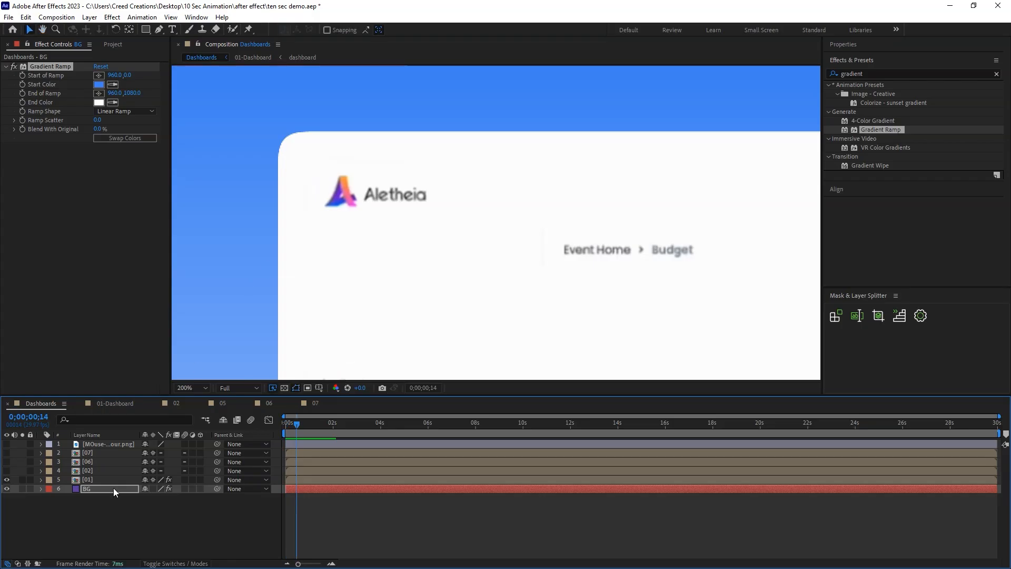
left_click(90, 489)
left_click(112, 84)
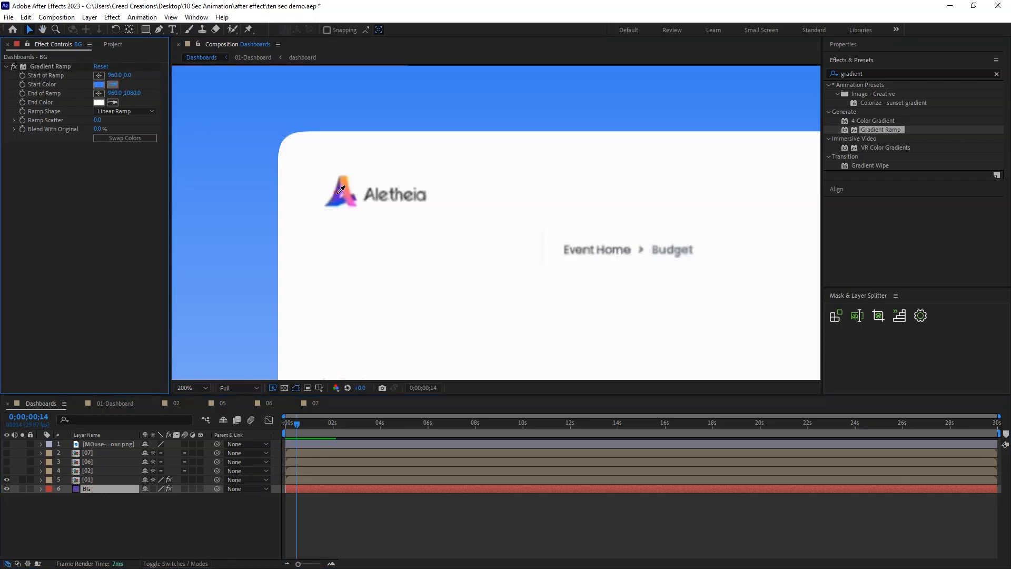
left_click(339, 192)
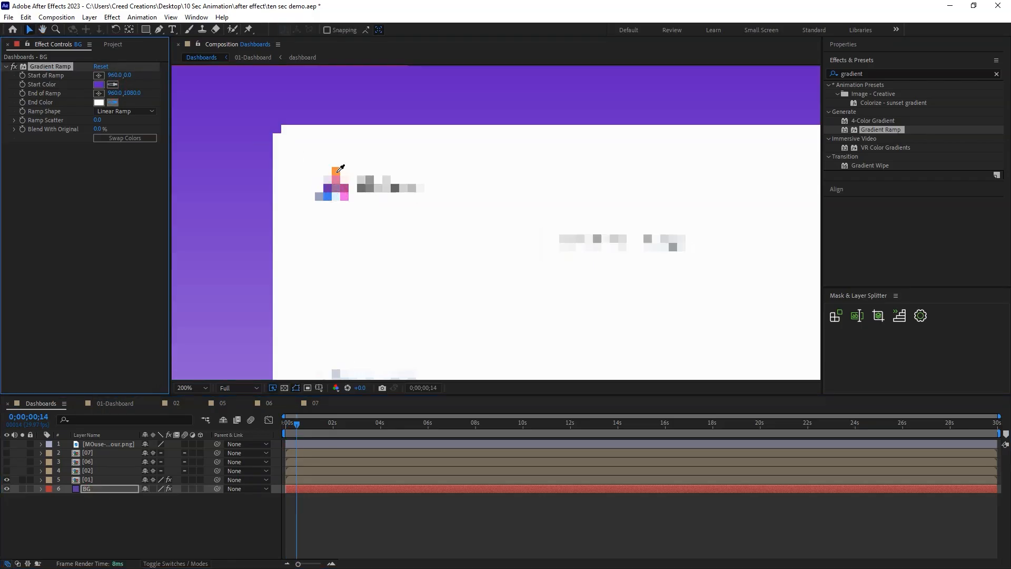
left_click(337, 172)
left_click(158, 499)
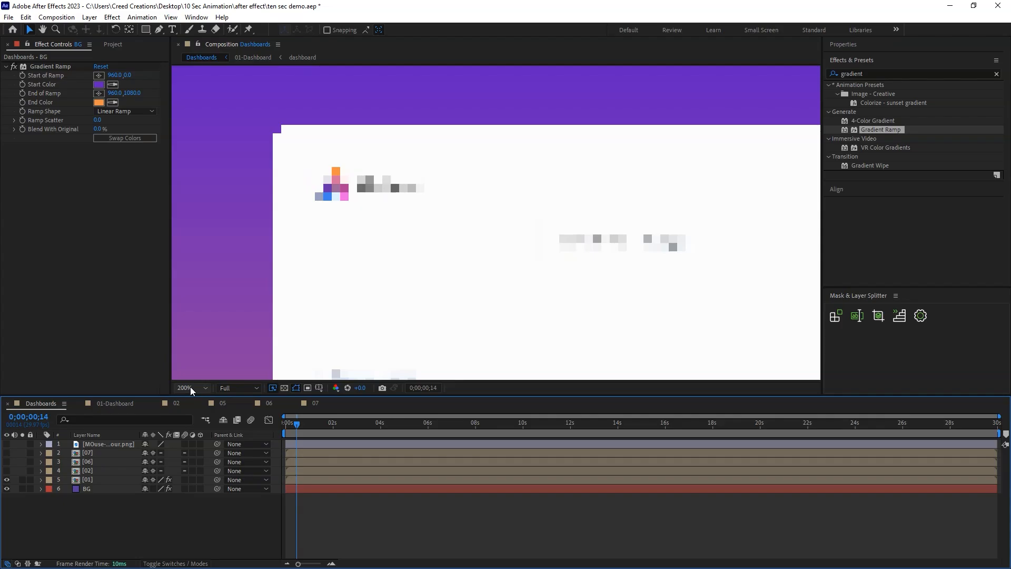
key("shift+slash")
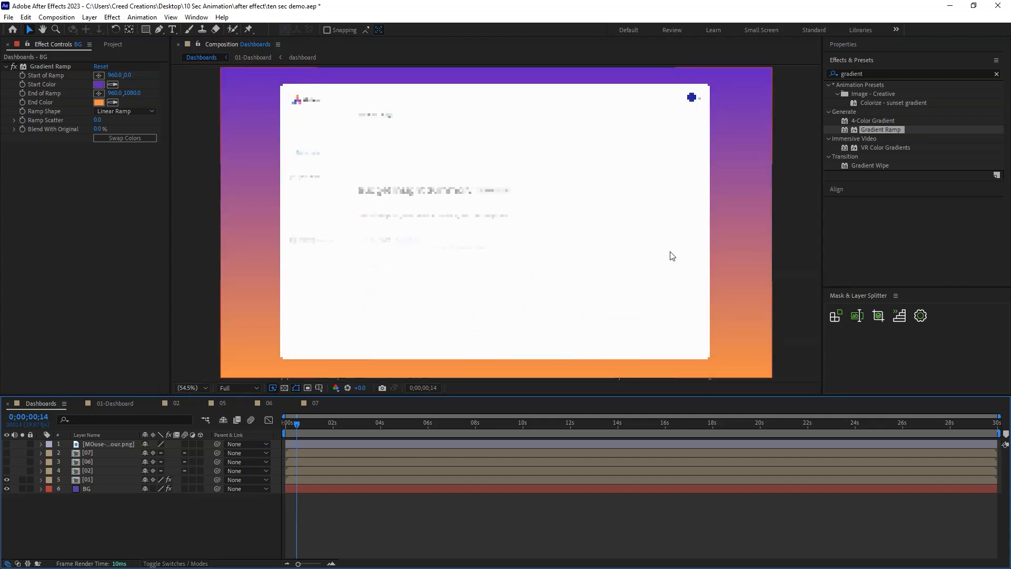
Make the BG gradient diagonal, with its start at about 2030.9, 0.0 and end at about -770.9, 1611.7, then save and preview.
left_click(104, 490)
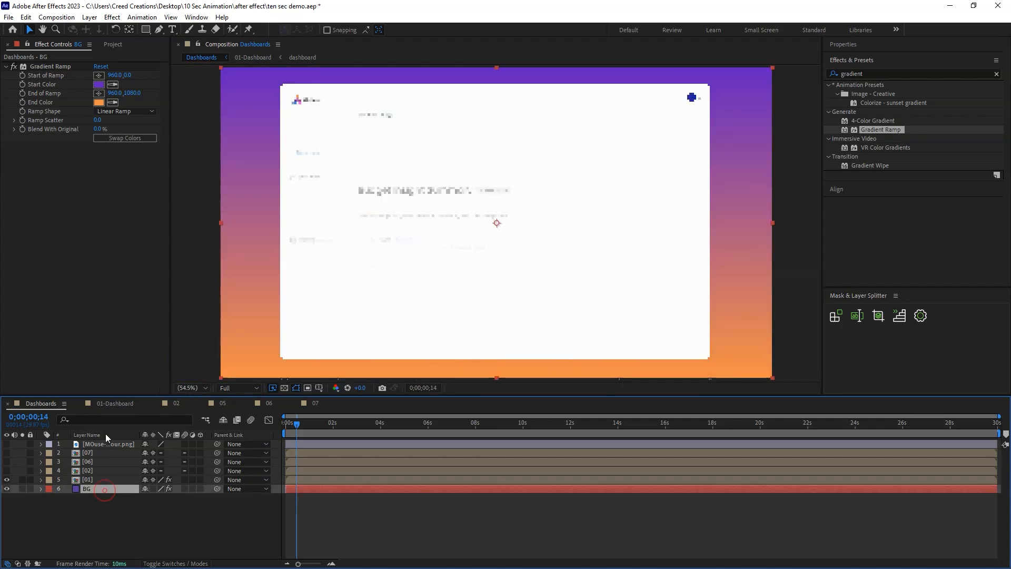
left_click(62, 67)
left_click_drag(496, 68, 779, 70)
left_click_drag(496, 378, 0, 530)
left_click_drag(778, 70, 805, 65)
left_click(141, 531)
key("ctrl+s")
left_click_drag(304, 424, 236, 428)
key("space")
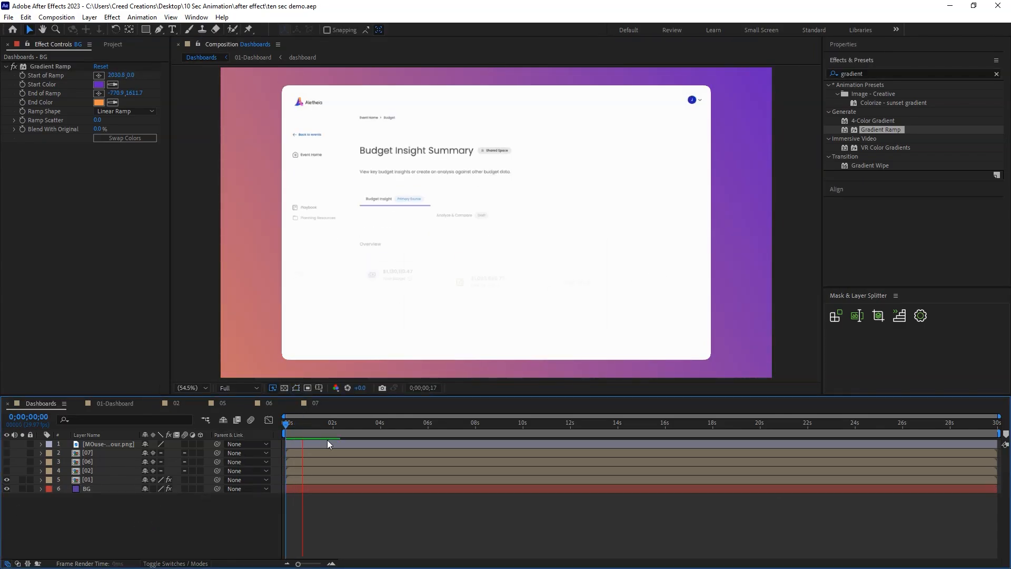
Apply the Drop Shadow effect to the BG layer and adjust its color, with Opacity 92% and Distance 82.
key("ctrl+5")
type("drop shad")
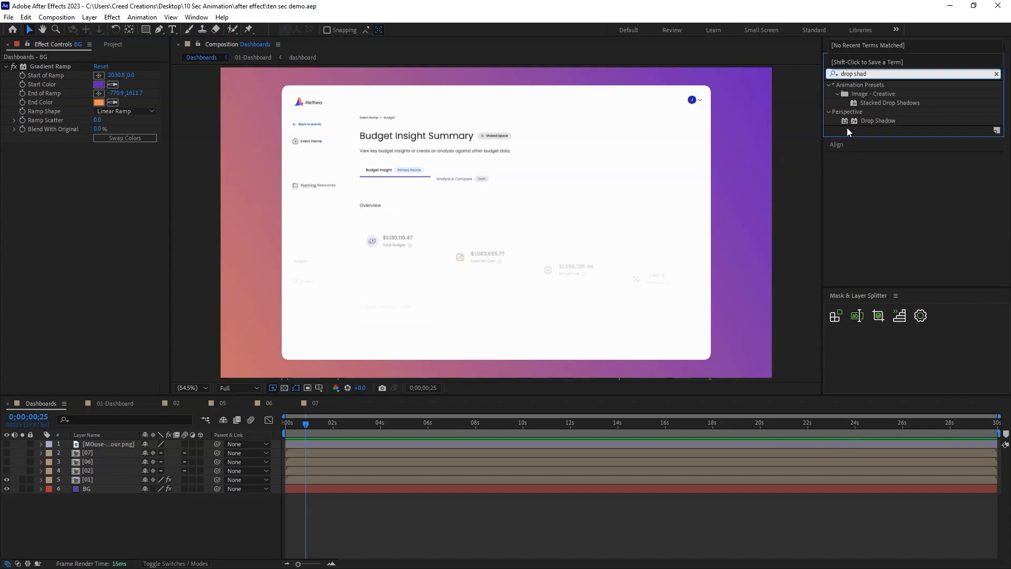
double_click(862, 120)
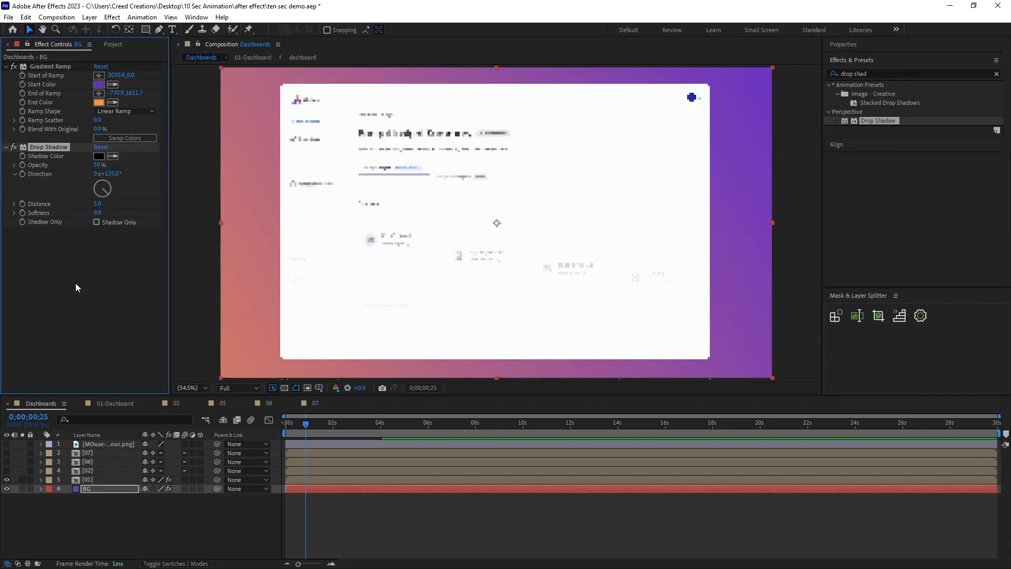
key("space")
left_click(112, 158)
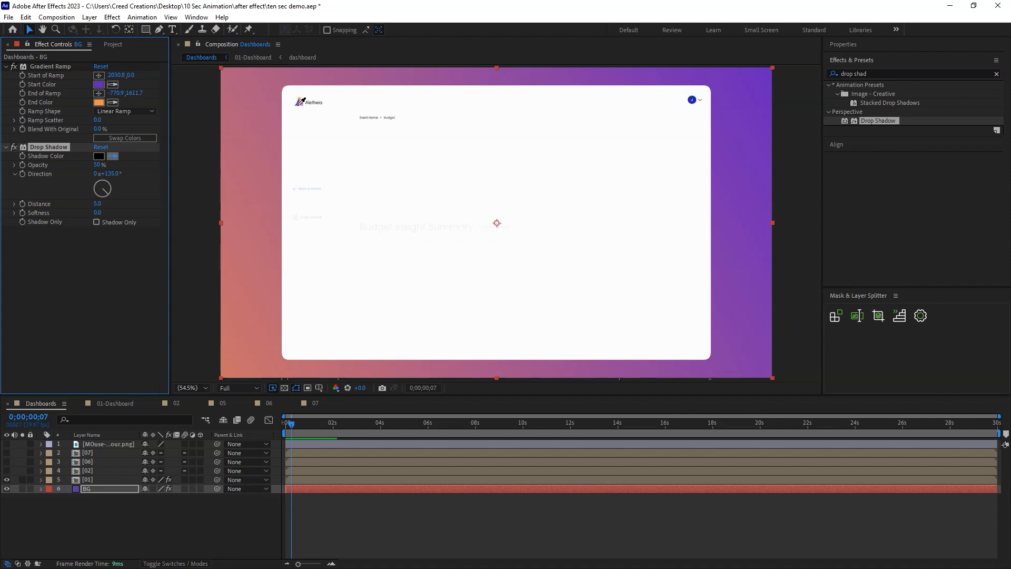
left_click_drag(104, 190, 132, 203)
left_click(99, 156)
left_click(535, 401)
left_click(694, 271)
Transfer the Drop Shadow effect from BG to layer 01 and sample its shadow color from the logo's purple.
left_click(99, 489)
left_click(51, 148)
key("ctrl+c")
left_click(99, 479)
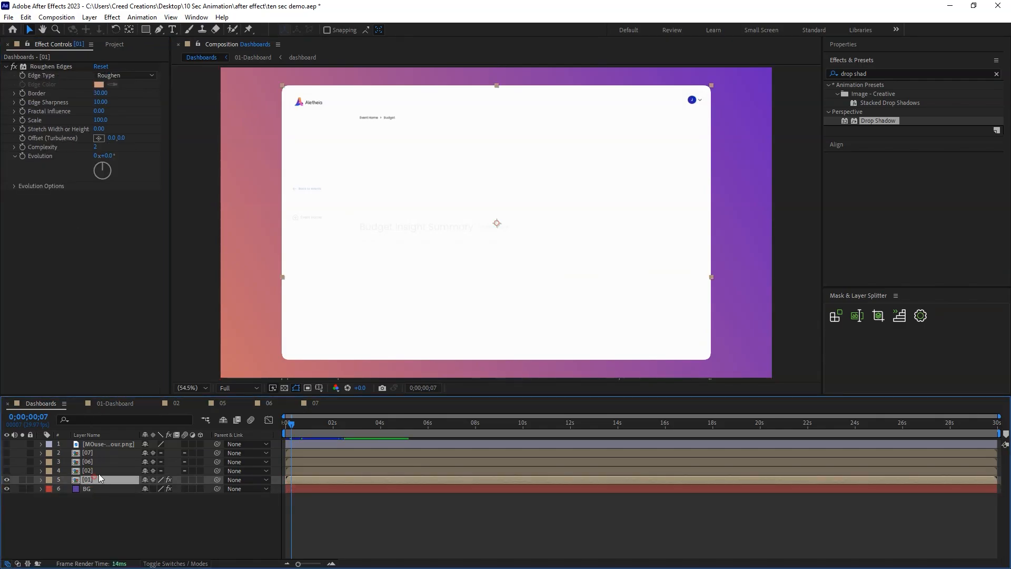
key("ctrl+v")
left_click(113, 204)
left_click(297, 103)
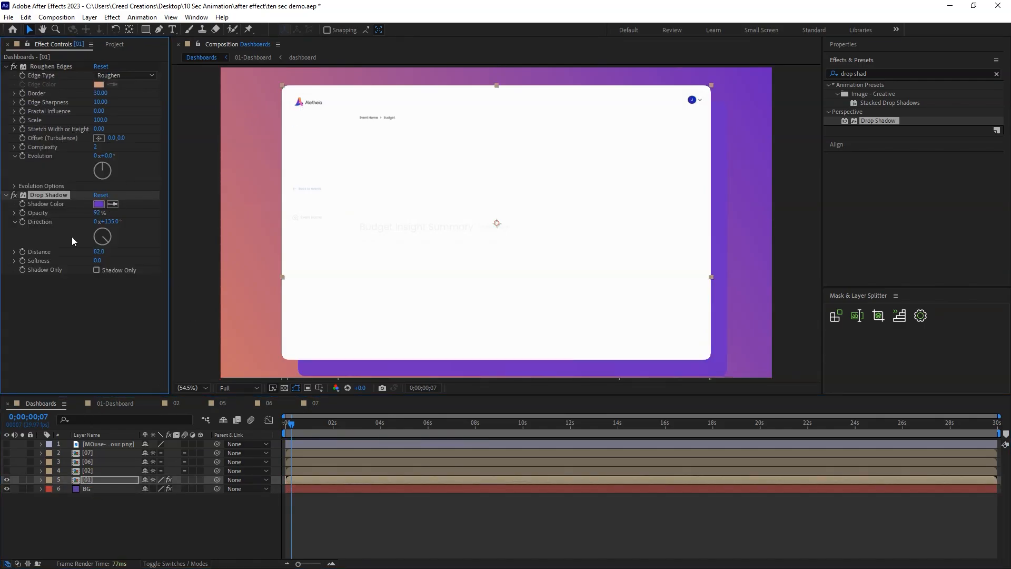
Change layer 01's drop shadow color to bright blue.
left_click(100, 205)
left_click(611, 318)
left_click_drag(580, 287, 600, 269)
left_click(711, 275)
Set layer 01's drop shadow to Distance 10, Softness 450, and Opacity 50%.
left_click_drag(97, 260, 279, 257)
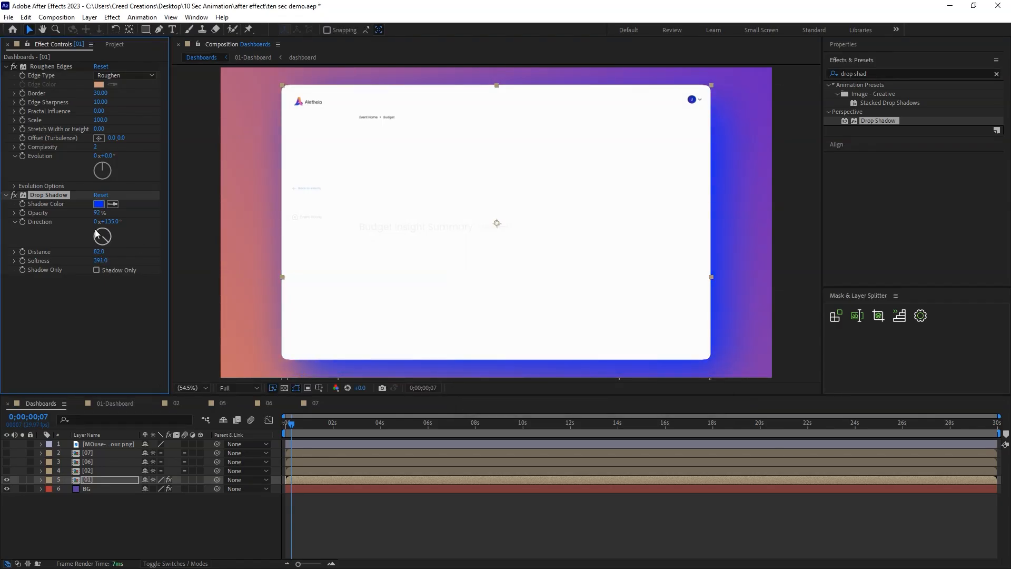
left_click_drag(77, 251, 50, 253)
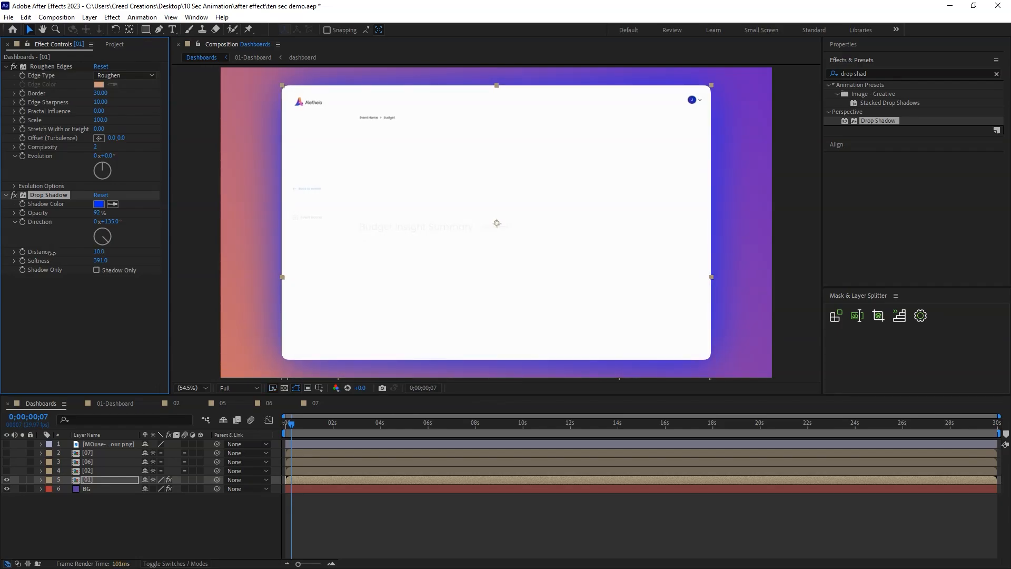
type("450")
key("Return")
type("50")
key("Return")
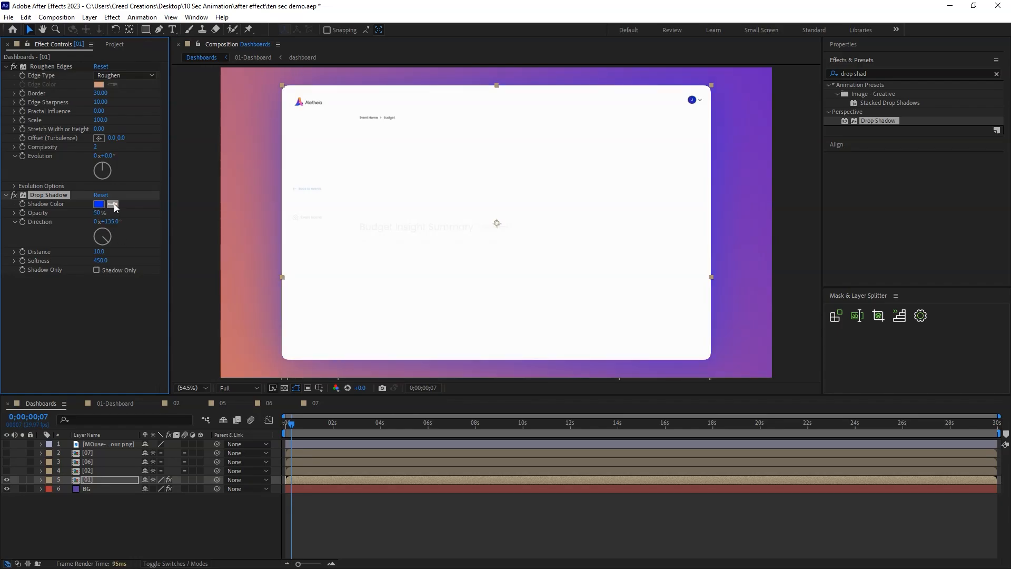
Try the logo's orange as layer 01's shadow color, undo it, and set the shadow color to black.
left_click(300, 101)
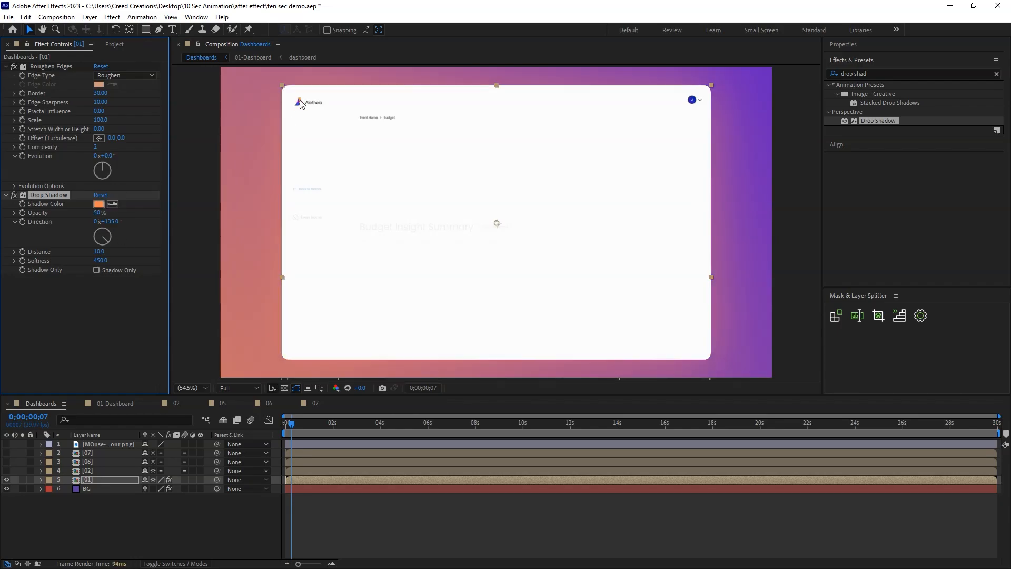
key("ctrl+z")
left_click(99, 204)
left_click_drag(517, 327, 220, 504)
key("Return")
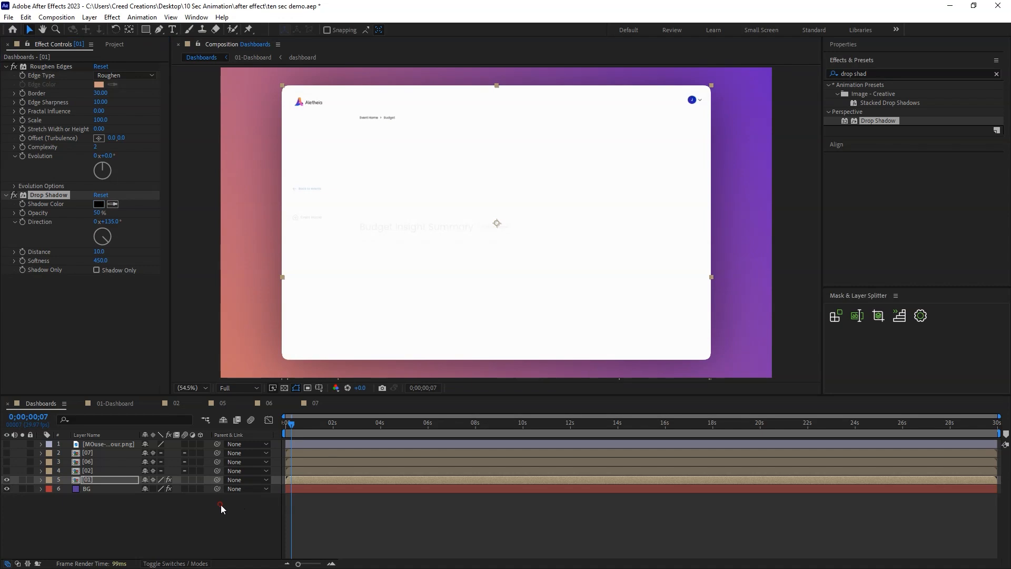
left_click(220, 504)
Scale layer 01 down further to expose more gradient background, save the project, and play from the start.
left_click(633, 236)
left_click_drag(714, 276, 682, 276)
left_click(232, 515)
key("ctrl+s")
left_click_drag(300, 422, 122, 437)
key("space")
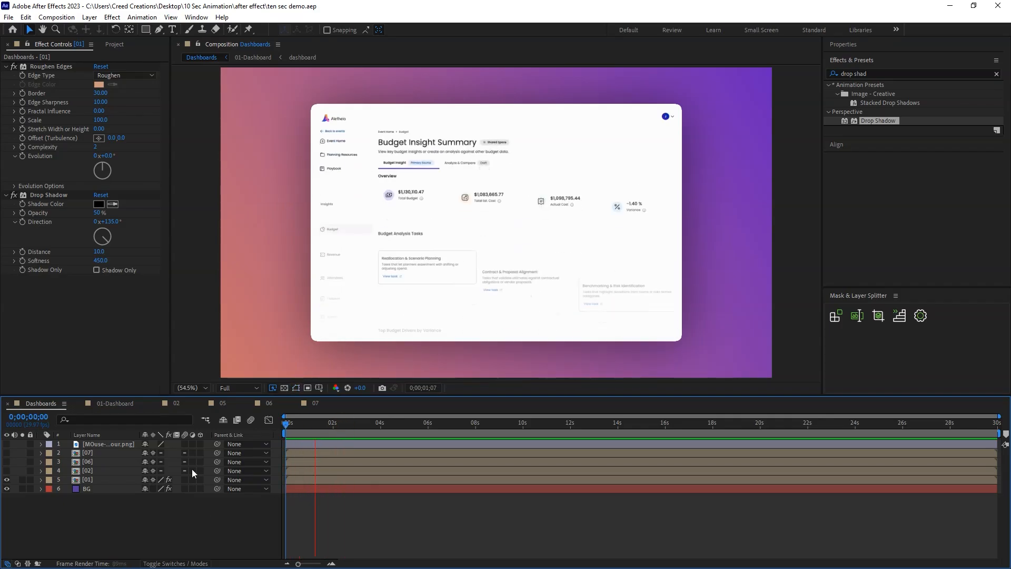
key("space")
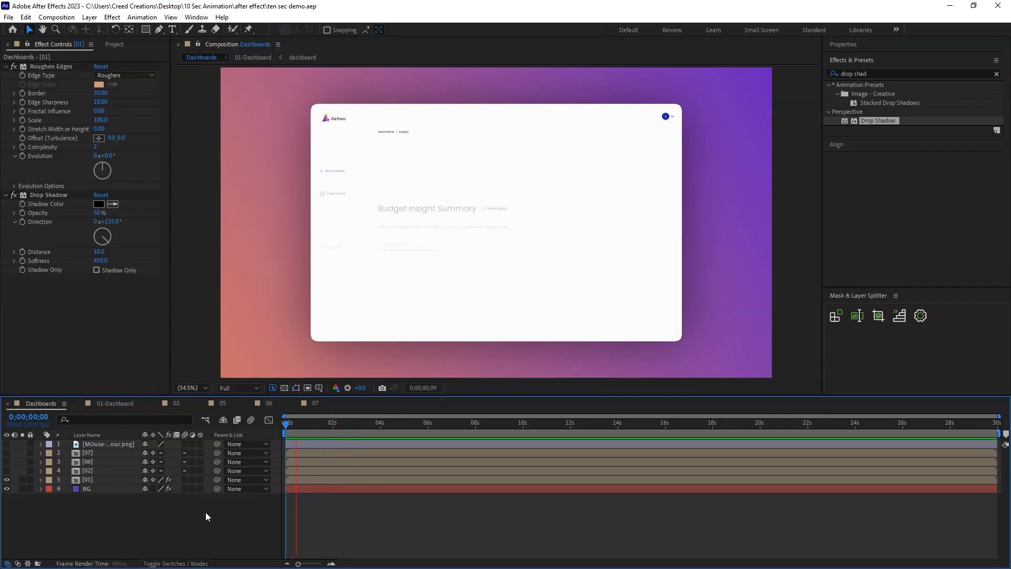
Open composition 01-Dashboard from layer 01 and pre-compose its selected dashboard mask layers into one layer.
left_click_drag(306, 425, 372, 425)
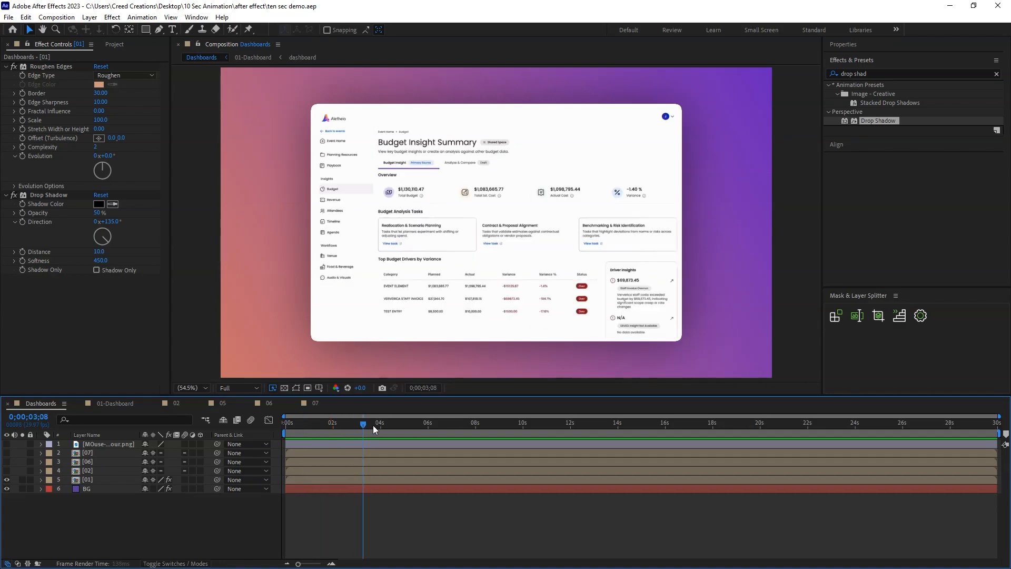
key("space")
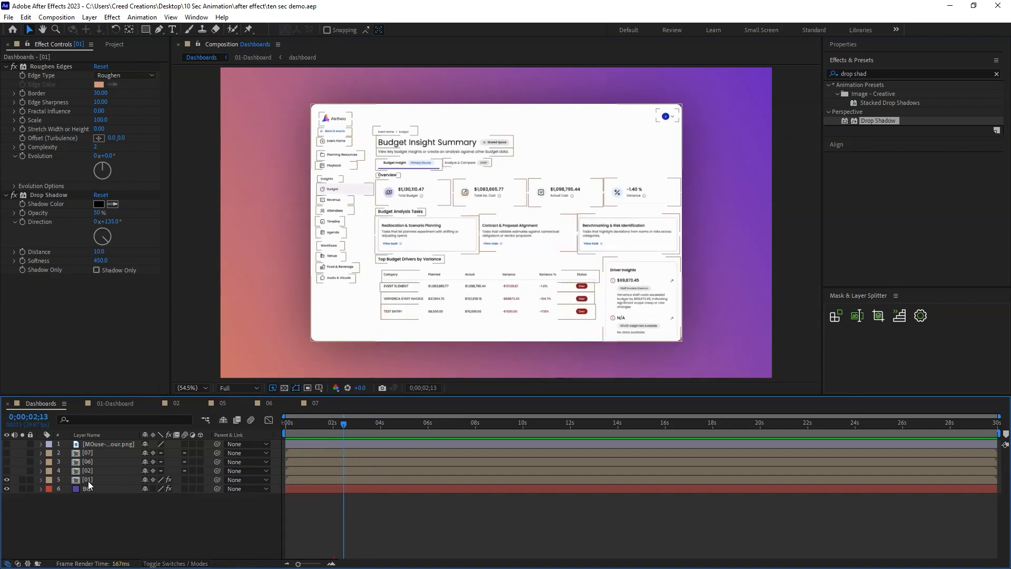
double_click(88, 481)
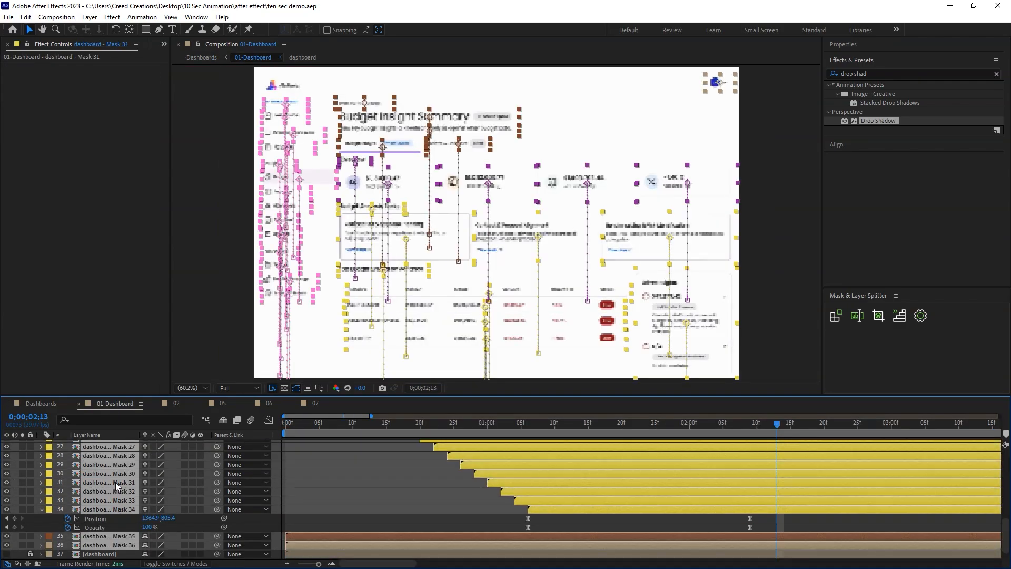
key("ctrl+shift+c")
left_click(545, 356)
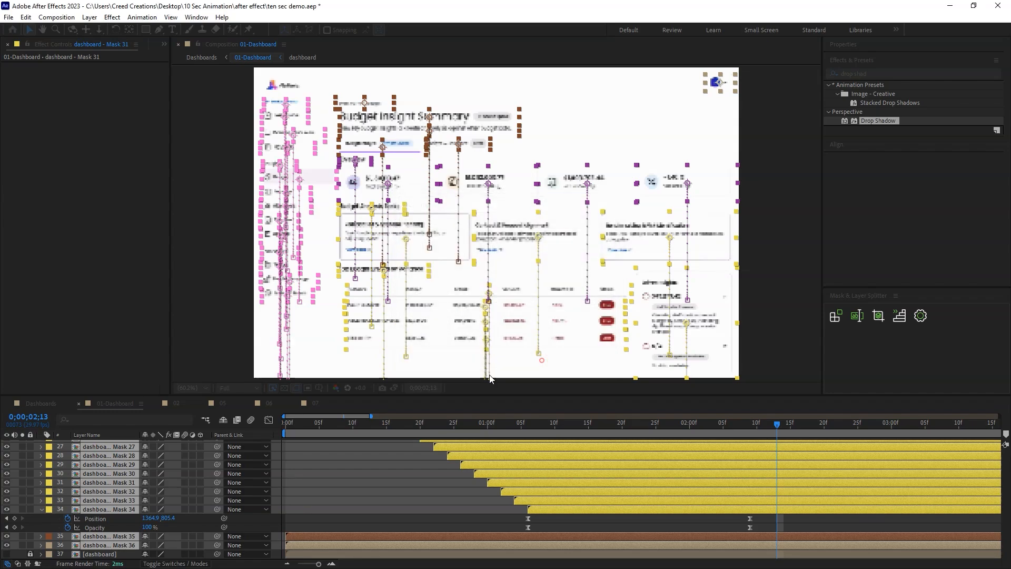
Return to the Dashboards composition, save the project, and play the animation from the start.
left_click(41, 403)
mouse_move(373, 425)
left_mouse_down()
mouse_move(292, 429)
mouse_move(370, 433)
left_mouse_up()
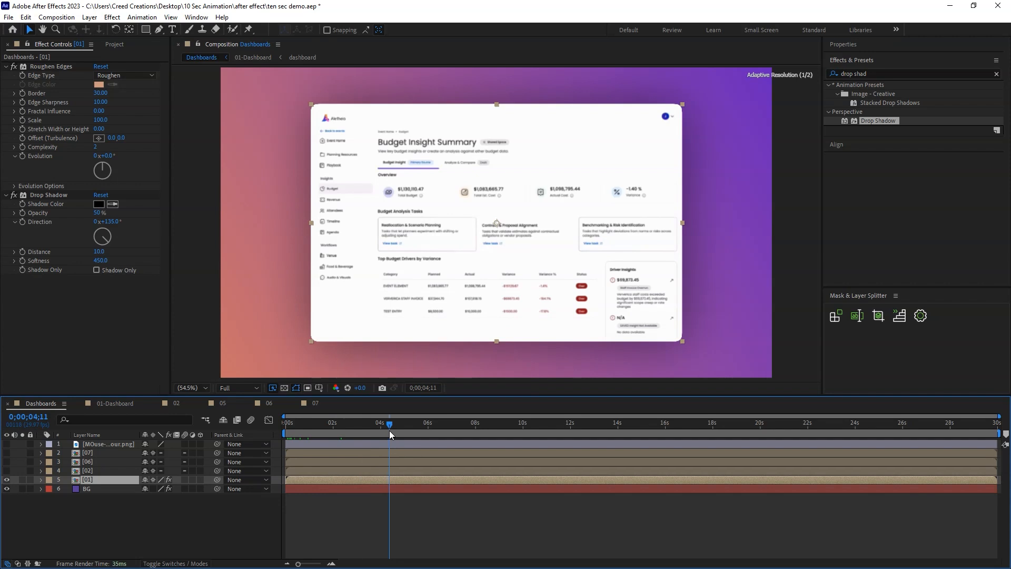
left_click(356, 507)
key("ctrl+s")
key("Home")
key("space")
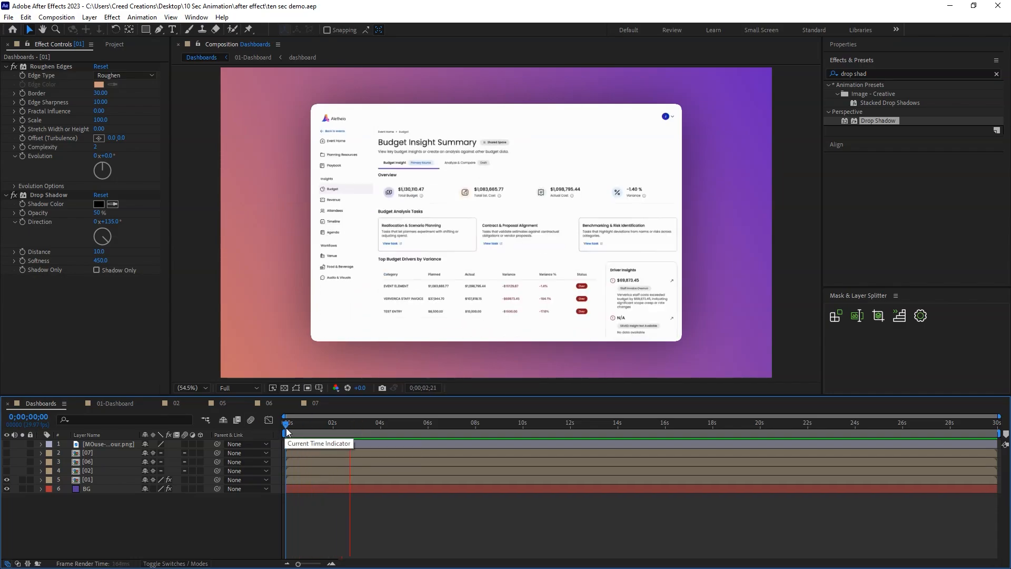
key("space")
left_click_drag(347, 429, 305, 424)
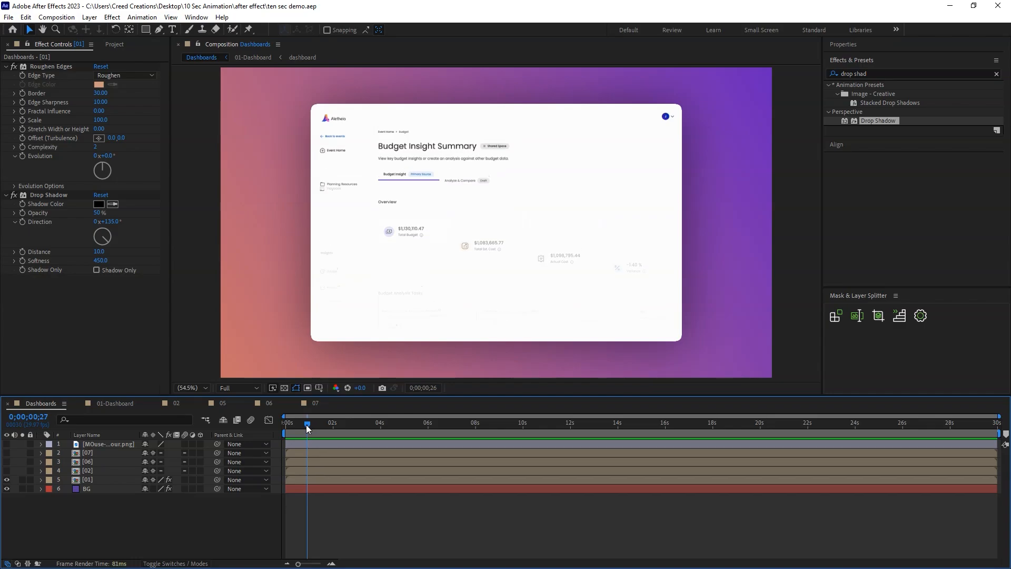
Keyframe layer 01's Position at 0;00;00;18 and lower its starting position at frame 0 to 960, 727.
key("equal")
left_click_drag(444, 563, 403, 563)
left_click_drag(323, 425, 312, 429)
left_click(315, 477)
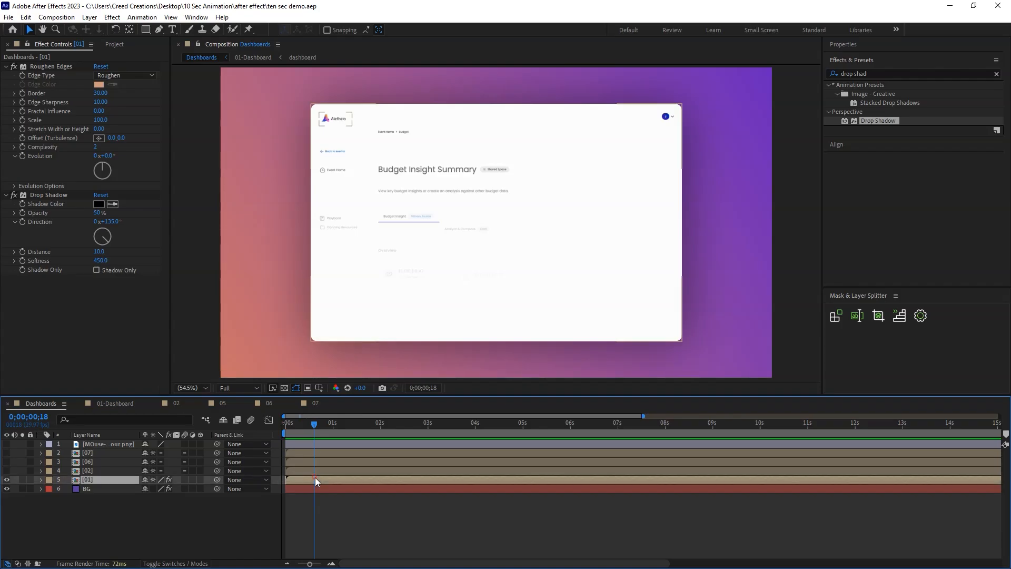
key("alt+shift+p")
left_click_drag(302, 425, 279, 428)
left_click_drag(186, 487, 351, 492)
key("shift")
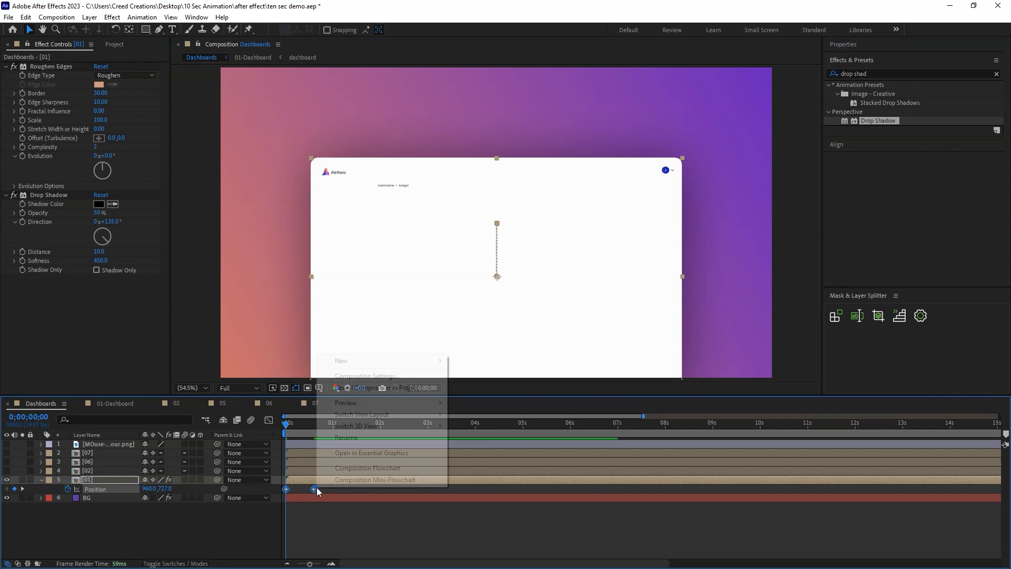
Apply Easy Ease to layer 01's Position keyframes and display their speed graph.
right_click(286, 489)
mouse_move(316, 479)
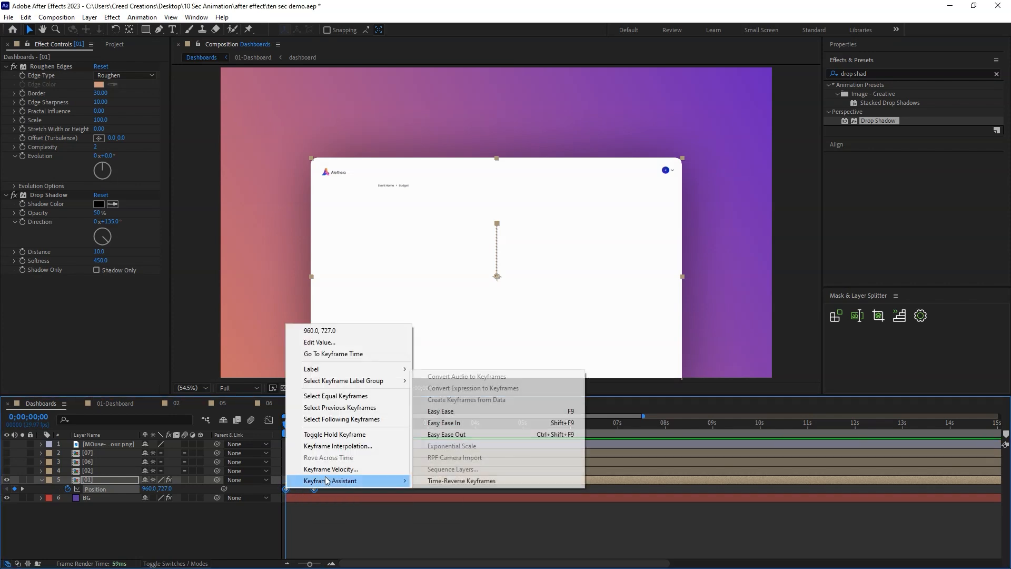
left_click(437, 410)
left_click(269, 420)
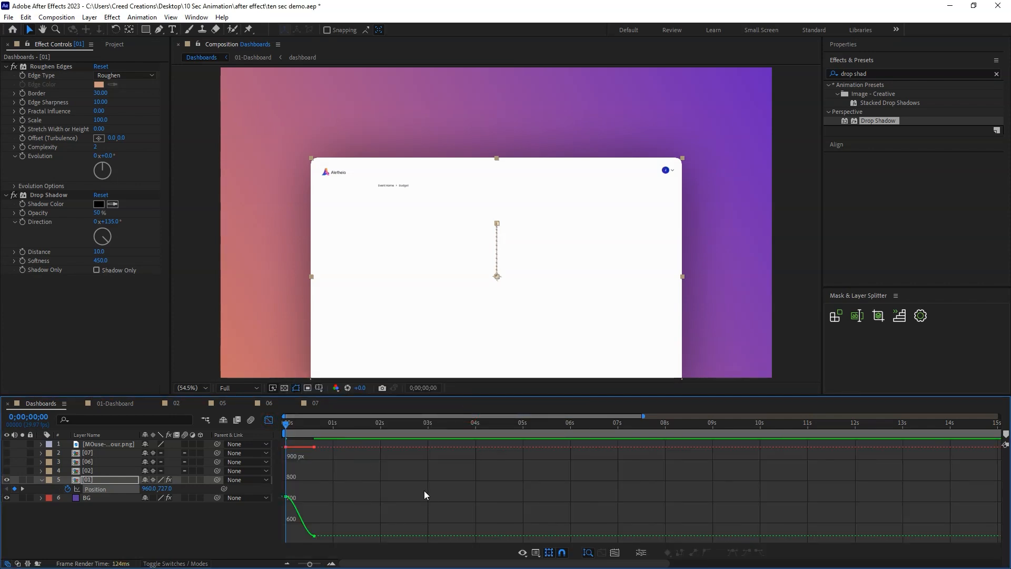
right_click(446, 487)
left_click(468, 375)
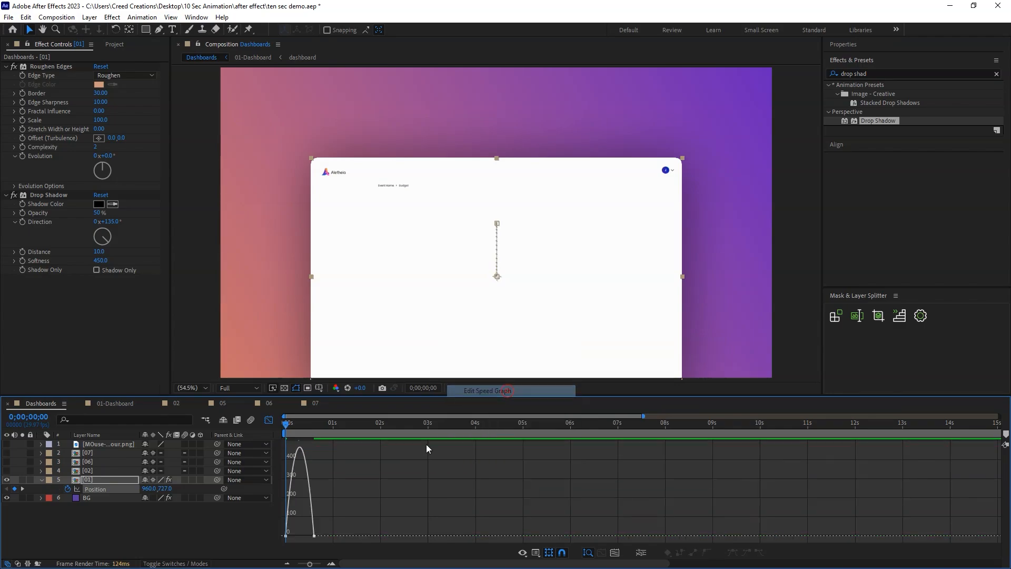
Lengthen both ease handles of layer 01's Position speed curve for a sharper mid-move peak, then preview and leave the graph view.
key("equal")
key("equal")
left_click_drag(343, 513, 232, 564)
left_click_drag(304, 535, 178, 537)
left_click_drag(440, 509, 325, 536)
key("ctrl+z")
key("ctrl+z")
left_click_drag(380, 535, 321, 536)
key("space")
key("space")
left_click_drag(360, 536, 356, 537)
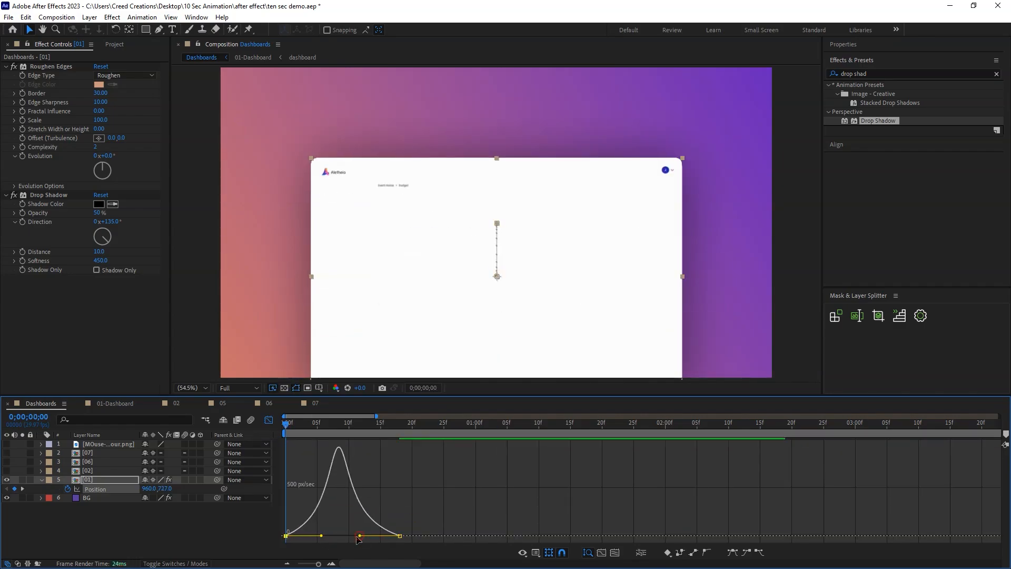
key("space")
key("shift+F3")
Move layer 01's second Position keyframe to about 0;00;01;10 and preview the slower rise.
key("space")
scroll(400, 491, "down", 3)
left_click_drag(337, 488, 360, 488)
key("Home")
Save the project and replay the layer 01 entrance from the start.
key("space")
key("space")
left_click(419, 524)
key("ctrl+s")
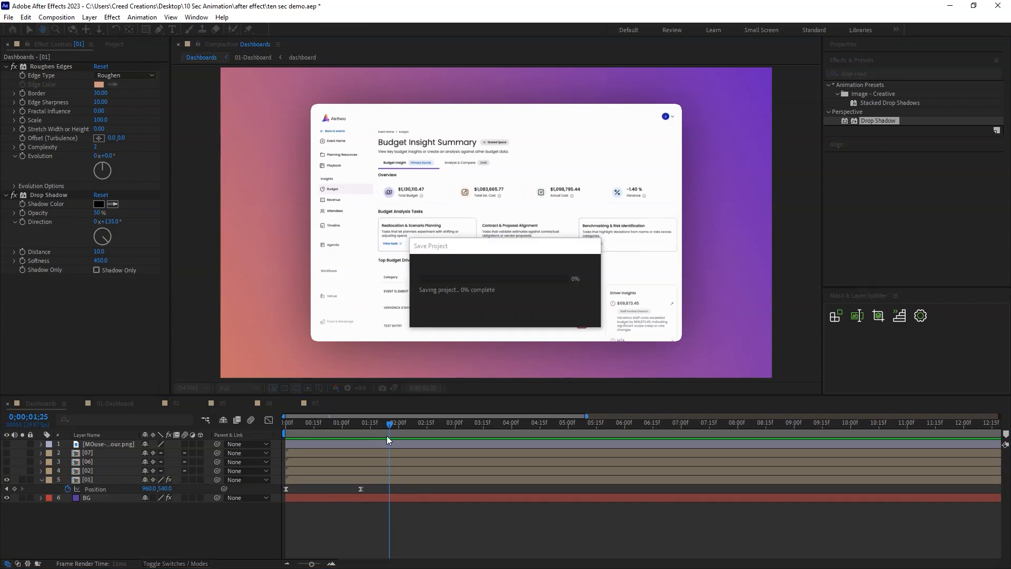
key("Home")
key("space")
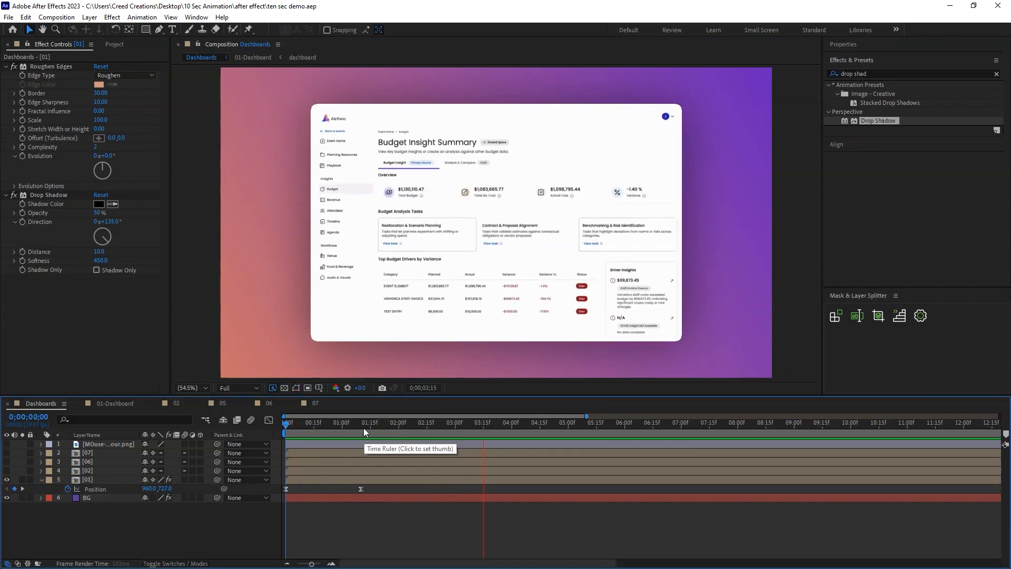
key("space")
key("space")
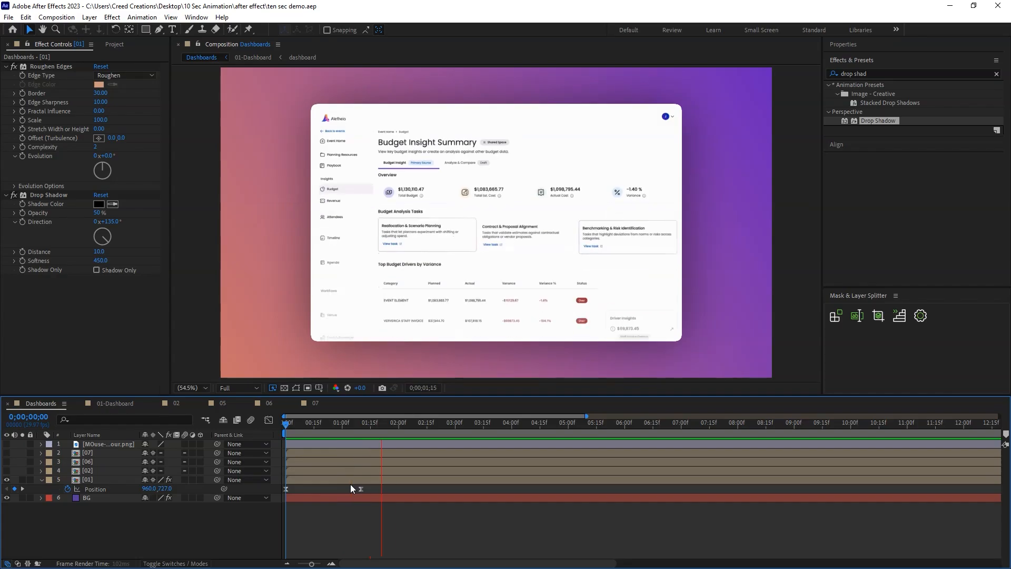
Make the mouse cursor layer visible and apply the Hue/Saturation effect to it.
left_click(417, 423)
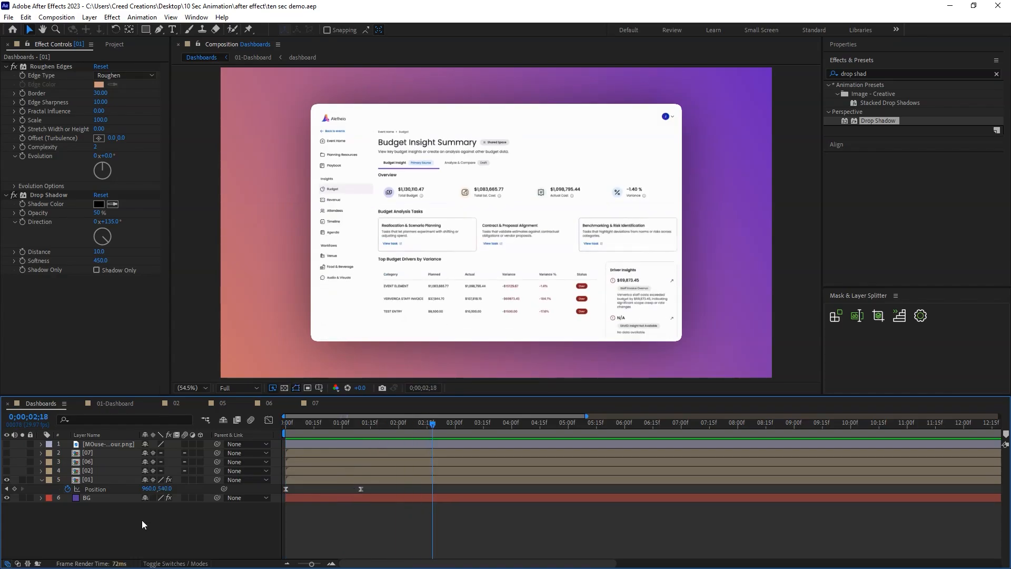
left_click(7, 445)
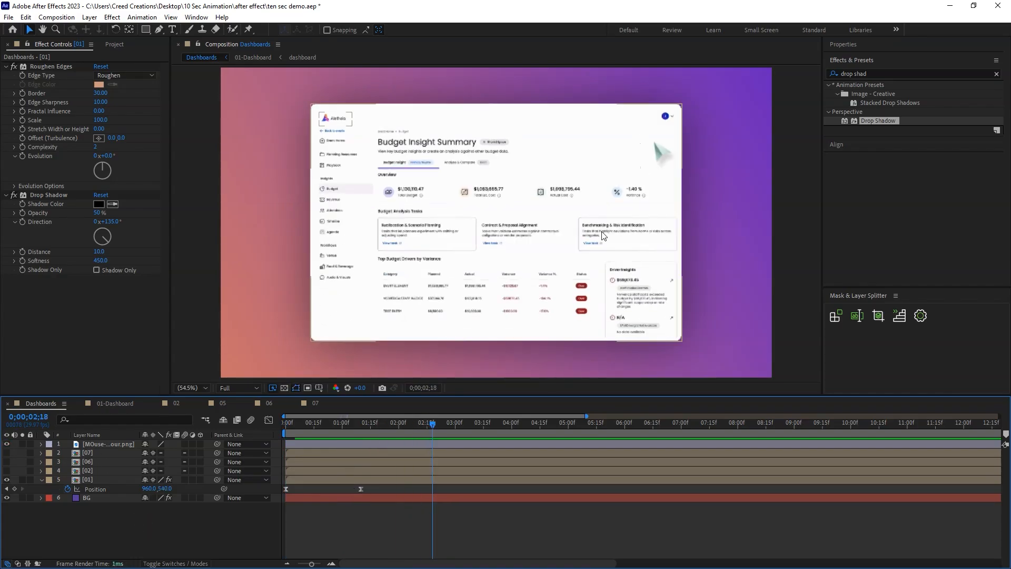
left_click(662, 155)
left_click(881, 73)
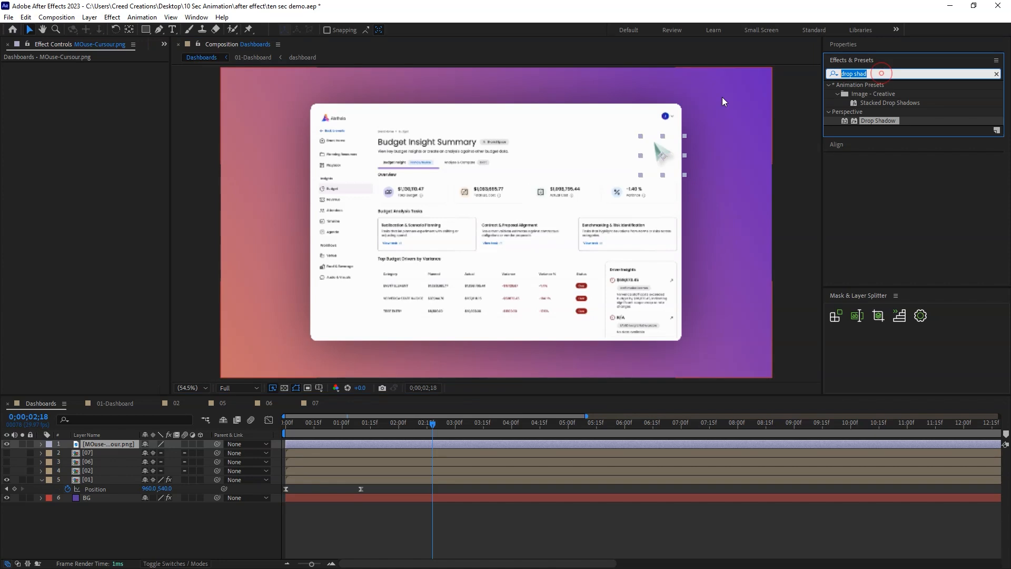
type("hue s")
key("BackSpace")
key("BackSpace")
key("BackSpace")
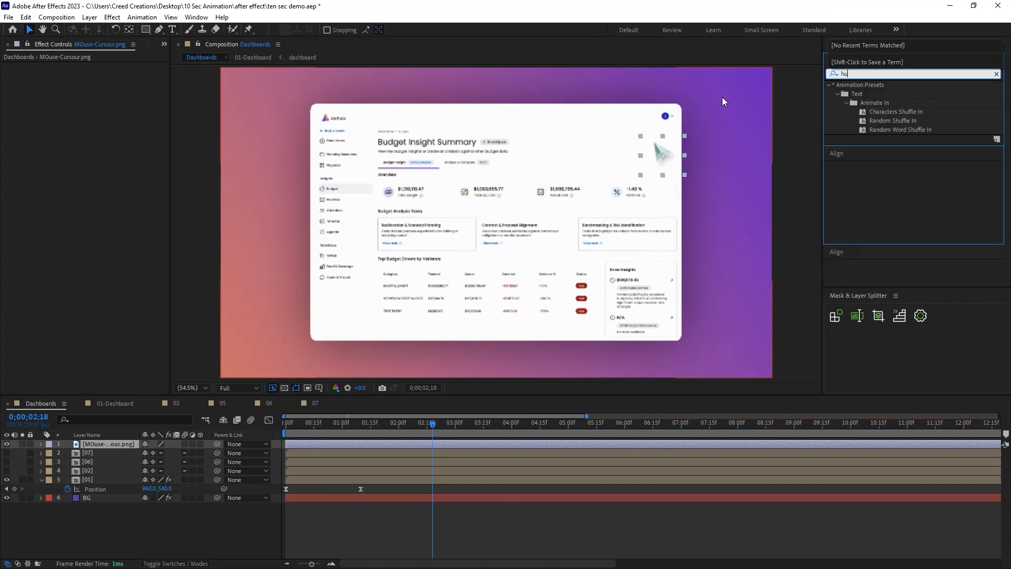
left_click_drag(876, 210, 651, 178)
Recolor the mouse cursor purple with Master Hue 2x+106° and Master Saturation 28.
left_click_drag(109, 134, 88, 124)
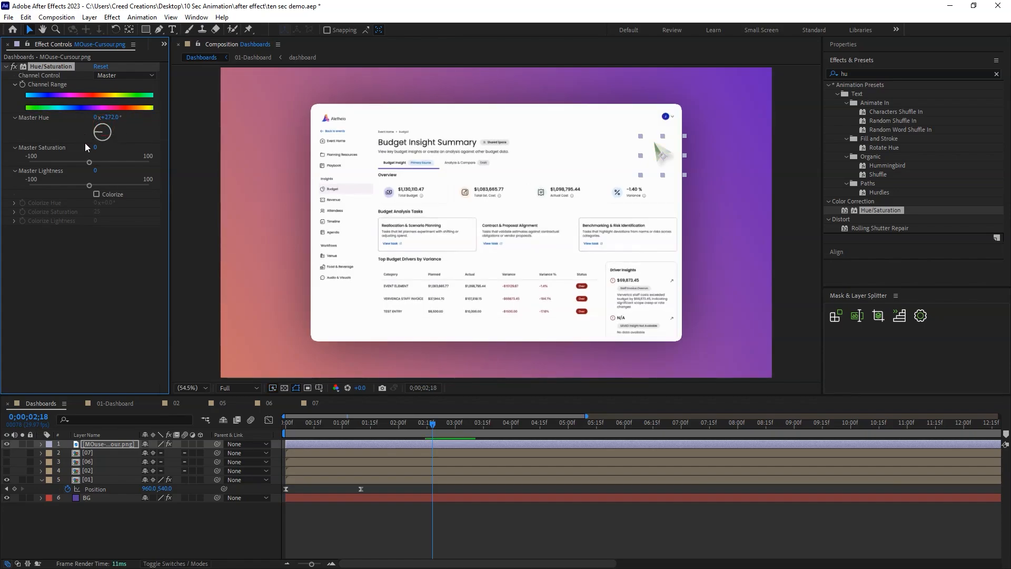
left_click_drag(95, 147, 253, 117)
left_click(536, 423)
left_click_drag(108, 117, 284, 117)
left_click(453, 510)
Move the mouse cursor onto the dashboard's sidebar and show its Position and Rotation properties.
left_click_drag(453, 424, 286, 424)
key("space")
key("space")
left_click_drag(661, 155, 705, 176)
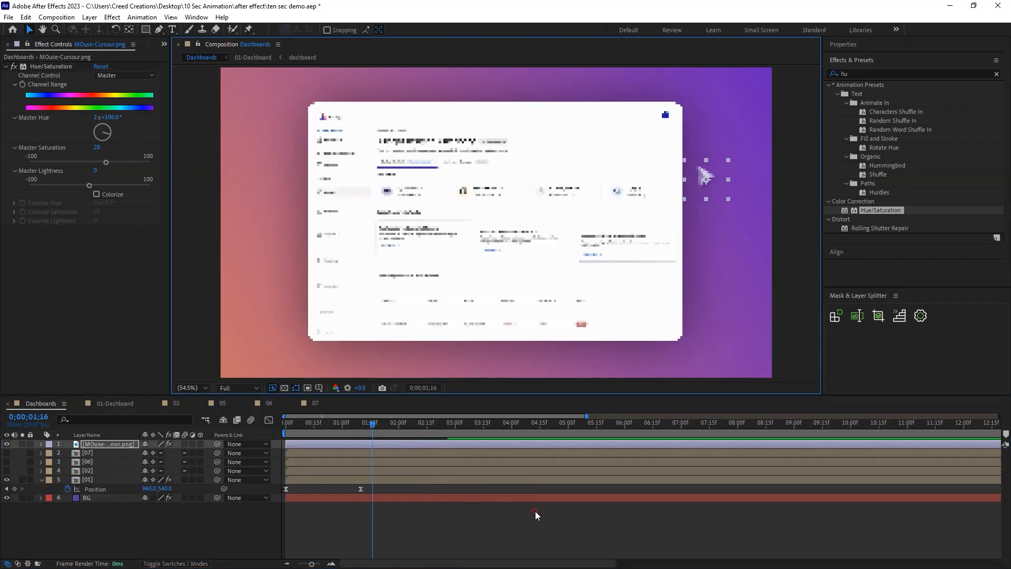
left_click(535, 514)
left_click_drag(373, 423, 315, 423)
left_click_drag(707, 177, 599, 240)
left_click_drag(319, 424, 380, 430)
left_click_drag(574, 240, 348, 248)
left_click(106, 444)
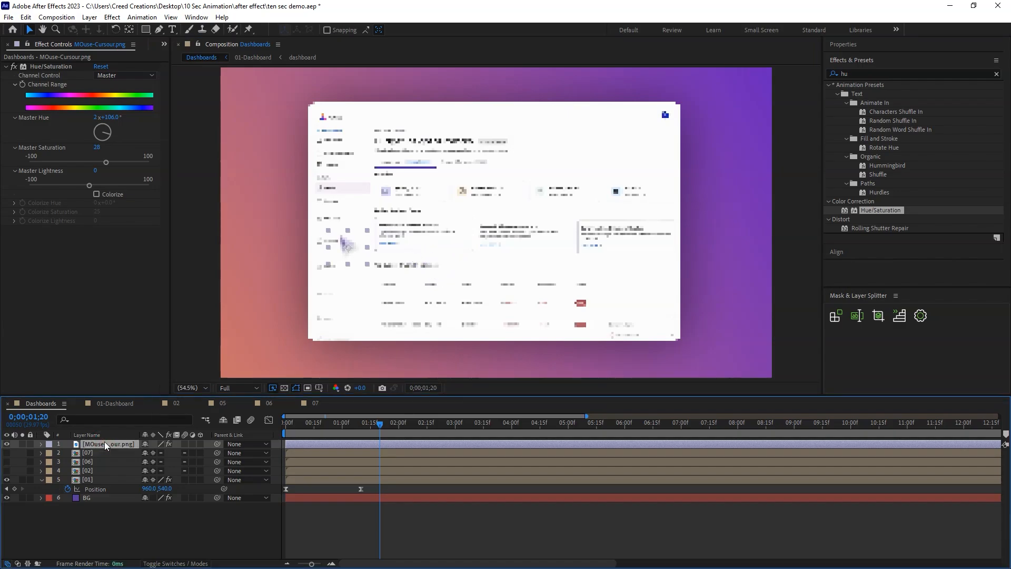
key("p")
key("shift+r")
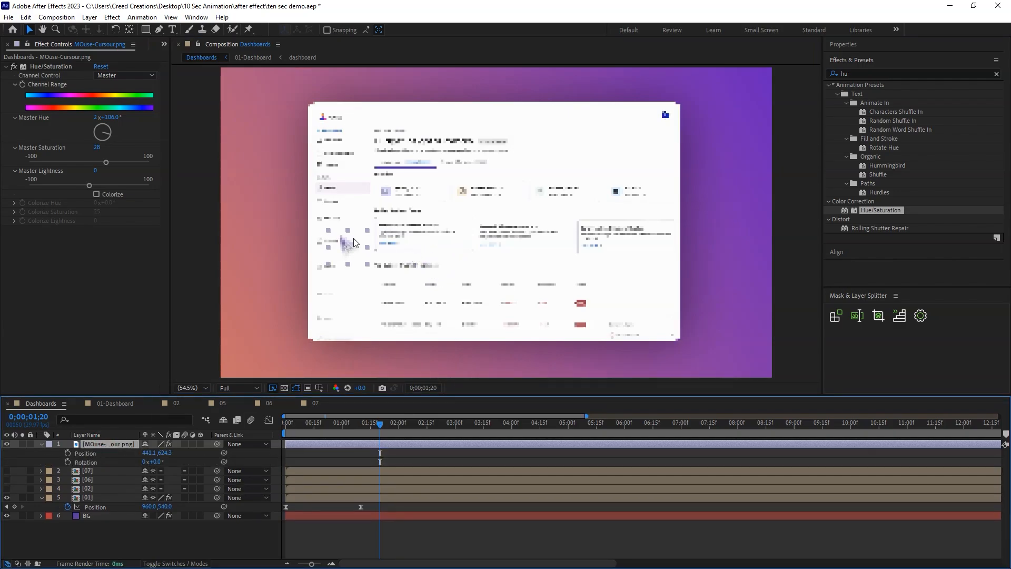
Place the mouse cursor by the sidebar's Revenue item at 0;00;03;04 and move its anchor point to the arrow tip.
left_click(285, 426)
key("space")
left_click_drag(339, 429, 462, 426)
left_click_drag(350, 252, 328, 203)
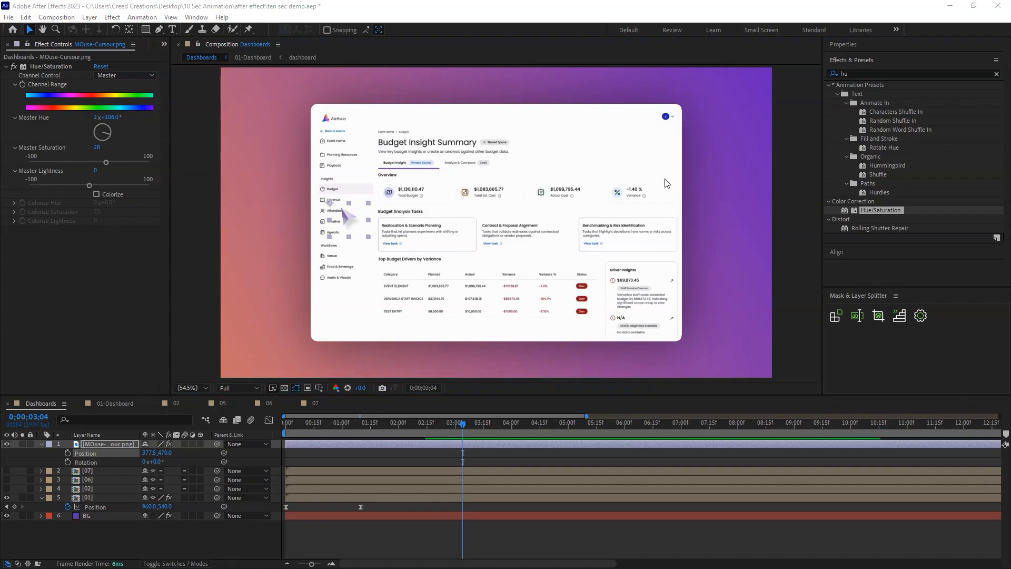
left_click(129, 30)
left_click_drag(332, 207, 352, 220)
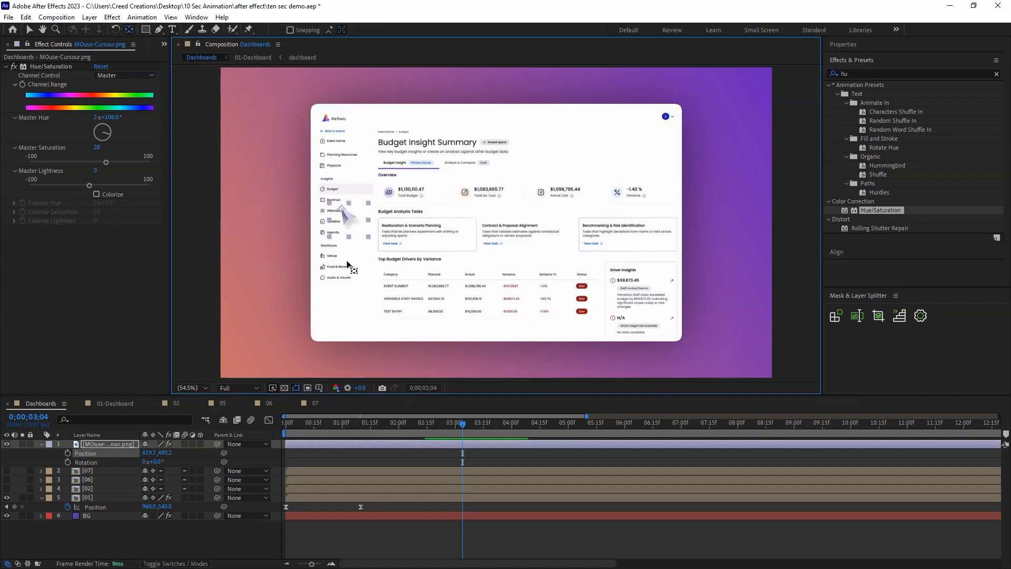
Keyframe the cursor's Position and Rotation at 0;00;03;04, and start its Position outside the frame's lower right at 0;00;00;13.
left_click(68, 462)
left_click_drag(459, 425, 309, 430)
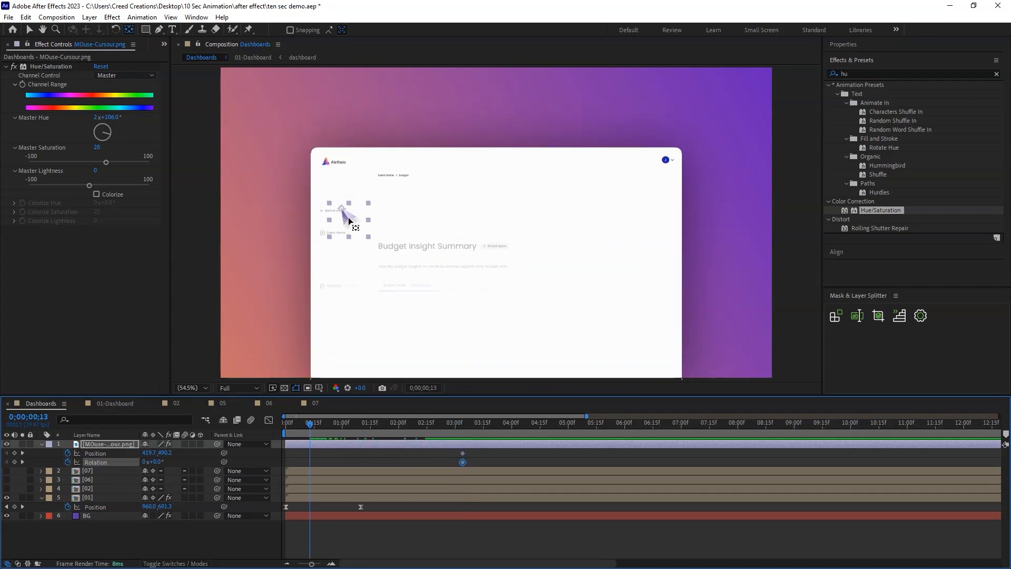
key("v")
left_click_drag(348, 221, 808, 366)
left_click_drag(311, 431, 366, 433)
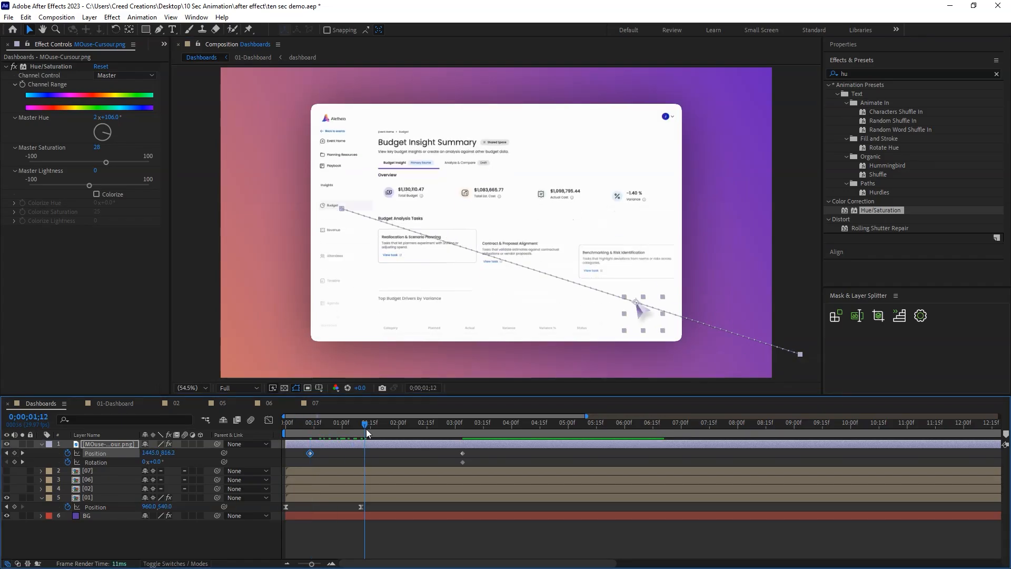
Rotate the cursor counterclockwise at its first Position keyframe and scrub through the movement.
left_click(7, 453)
left_click_drag(155, 462, 126, 462)
left_click_drag(311, 430, 466, 433)
Move the cursor's ending Position and Rotation keyframes earlier, to 0;00;02;15.
left_click_drag(311, 469, 309, 457)
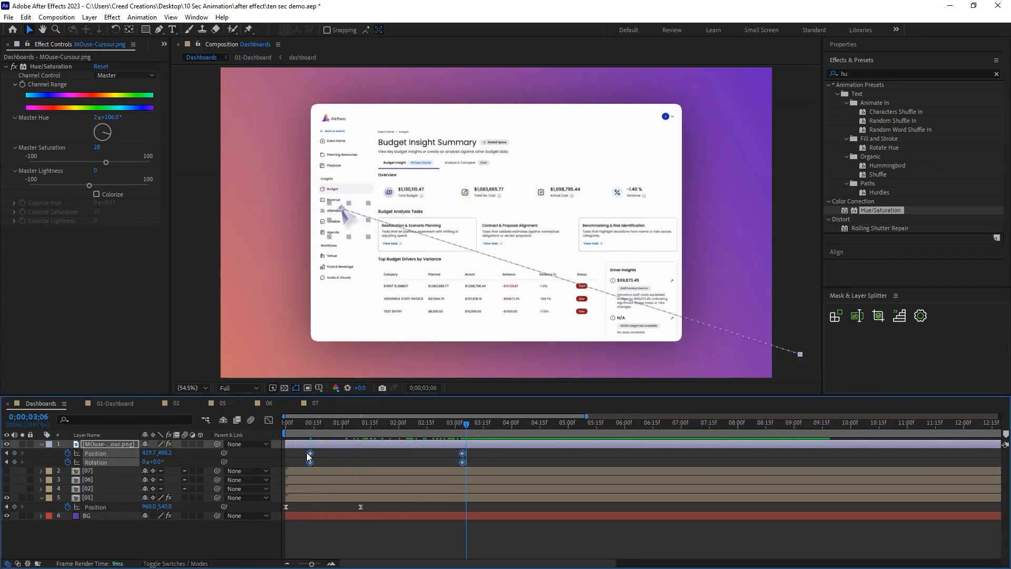
left_click(517, 456)
key("equal")
key("equal")
key("equal")
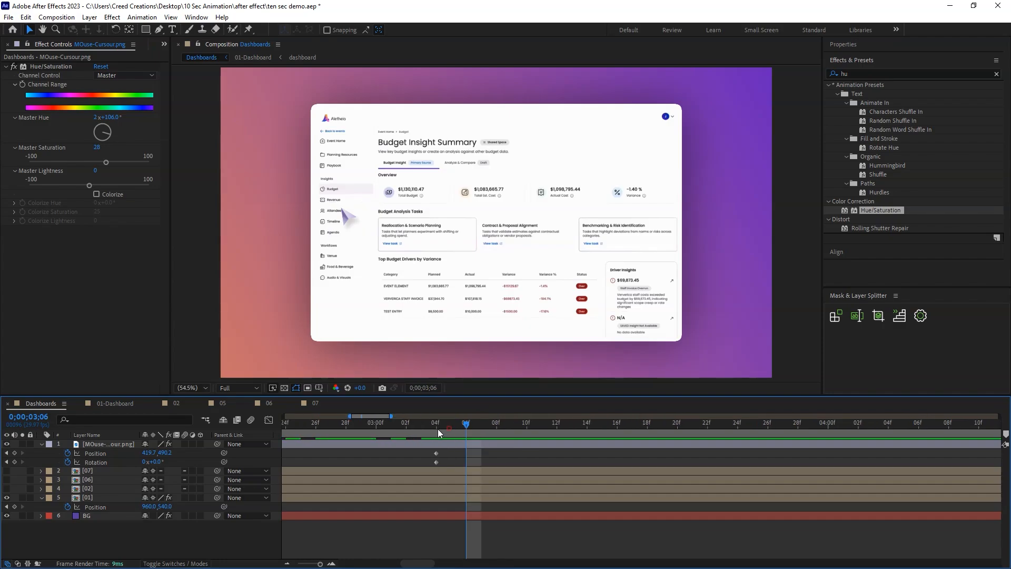
key("minus")
left_click_drag(429, 563, 396, 563)
left_click_drag(741, 424, 636, 423)
left_click_drag(783, 460, 753, 453)
left_click_drag(763, 453, 620, 453)
left_click(630, 423)
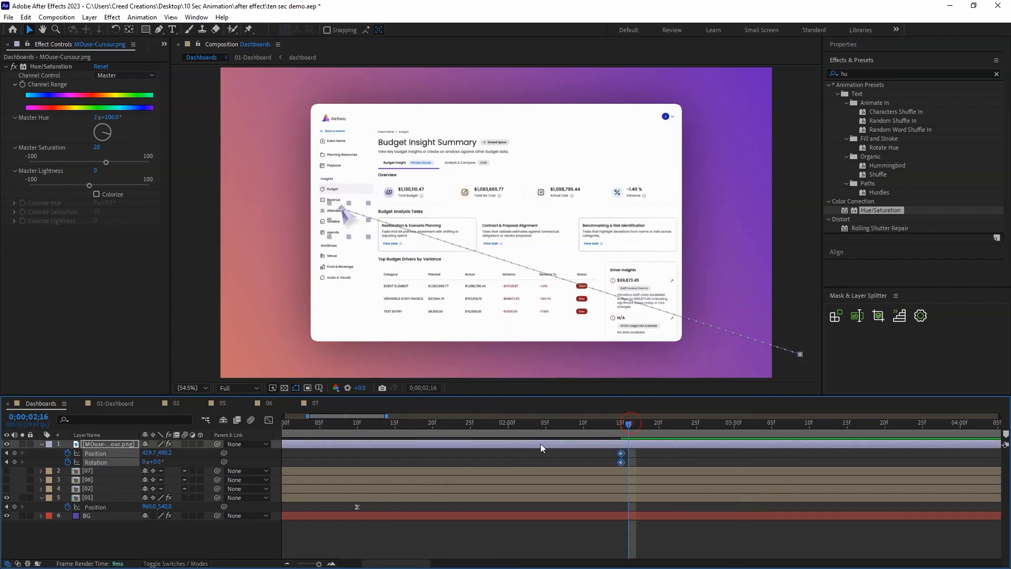
Keyframe a click on the cursor's Scale from 10.9% down to 9% and back, spread the keyframes apart, and preview it.
key("alt+shift+s")
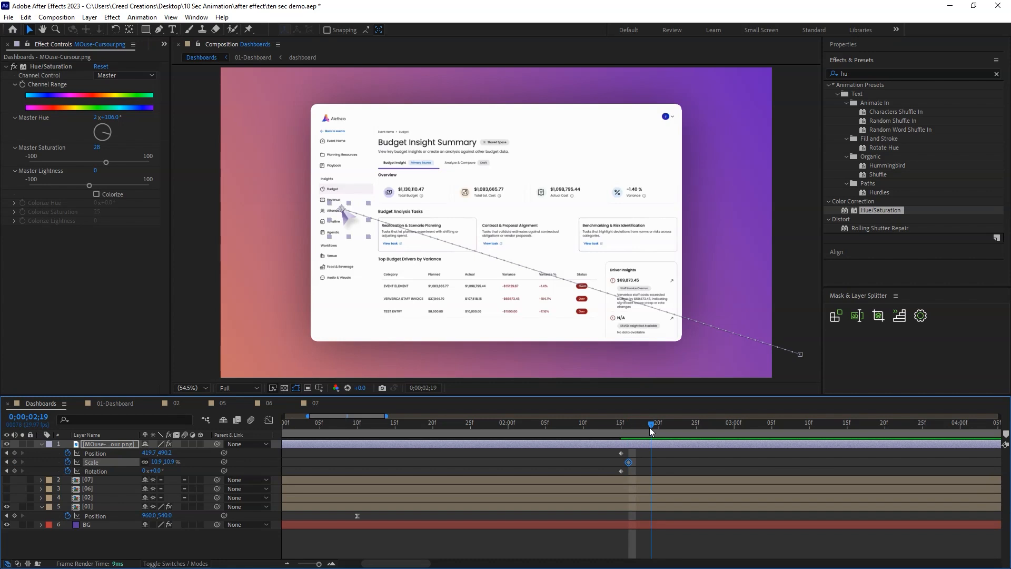
left_click_drag(651, 430, 648, 432)
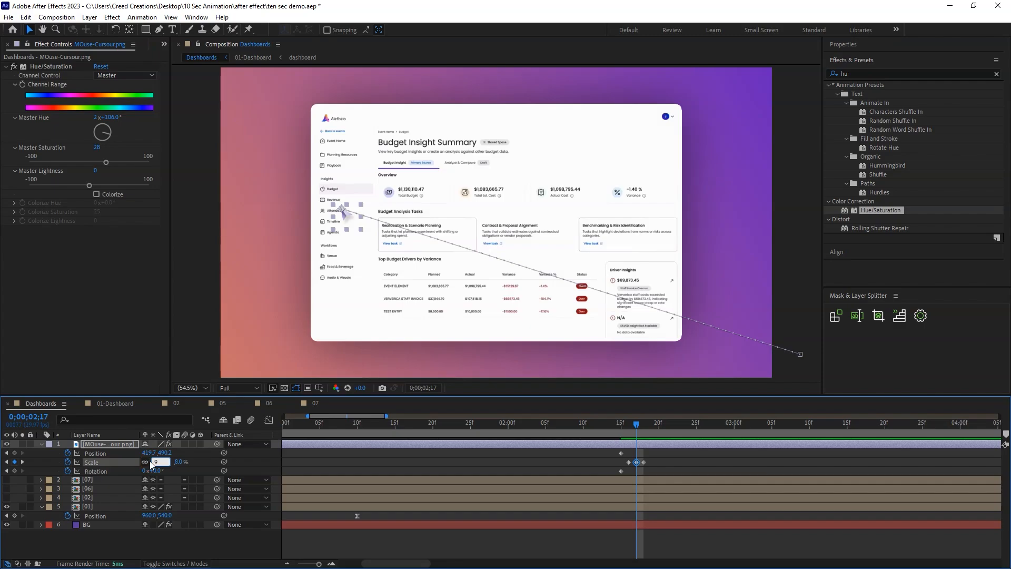
left_click_drag(616, 424, 636, 429)
left_click_drag(655, 457, 696, 463)
left_click(569, 429)
key("space")
key("space")
Apply Easy Ease to both of the mouse cursor's Position keyframes.
left_click(756, 466)
scroll(658, 435, "down", 5)
left_click_drag(446, 449, 306, 466)
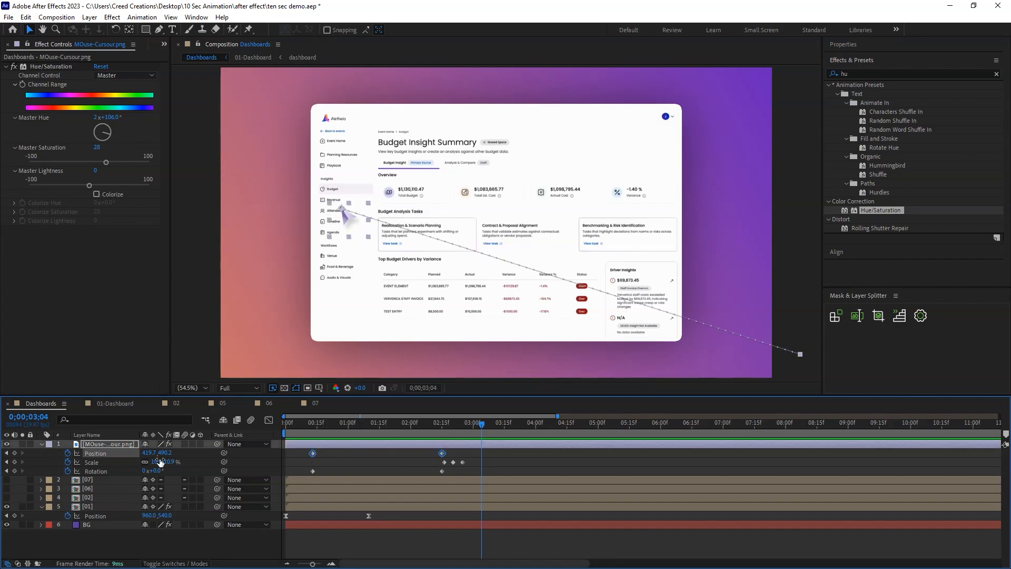
right_click(312, 456)
mouse_move(343, 442)
left_click(474, 481)
Reshape the cursor's Position speed curve by adjusting both ease handles, and preview the movement.
left_click(269, 420)
left_click_drag(472, 460, 303, 542)
left_click_drag(421, 536, 396, 536)
left_click_drag(334, 535, 419, 536)
left_click(311, 424)
key("space")
left_click(319, 424)
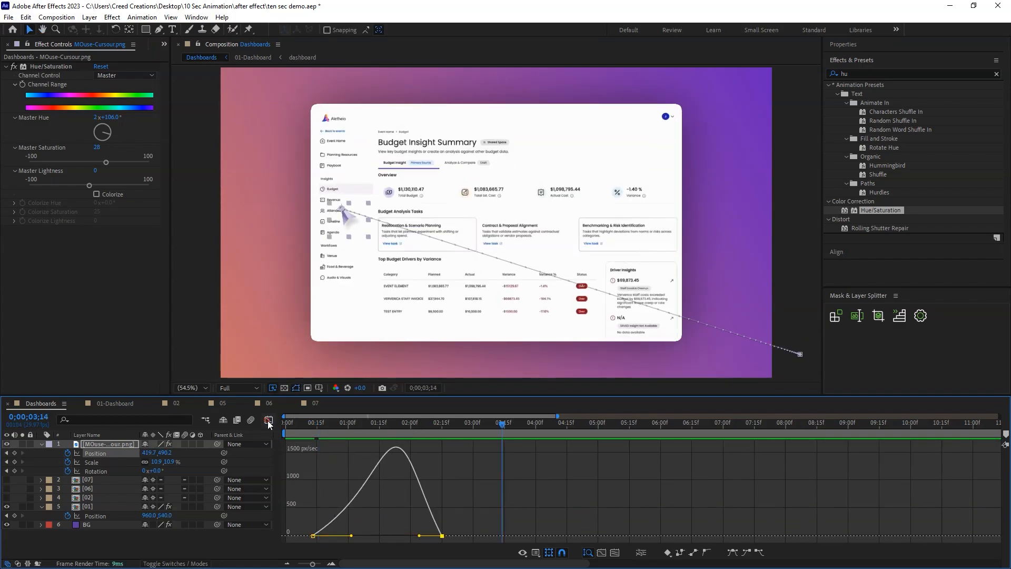
Adjust the mouse cursor's end Position to about 416, 499.5 at 0;00;02;15.
left_click(268, 421)
left_click(446, 423)
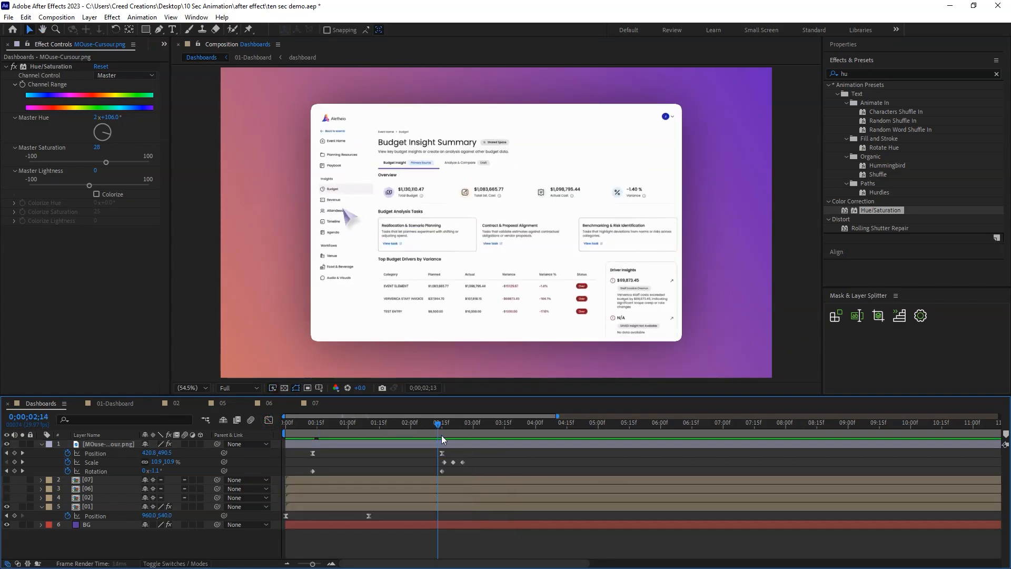
left_click_drag(452, 440, 450, 441)
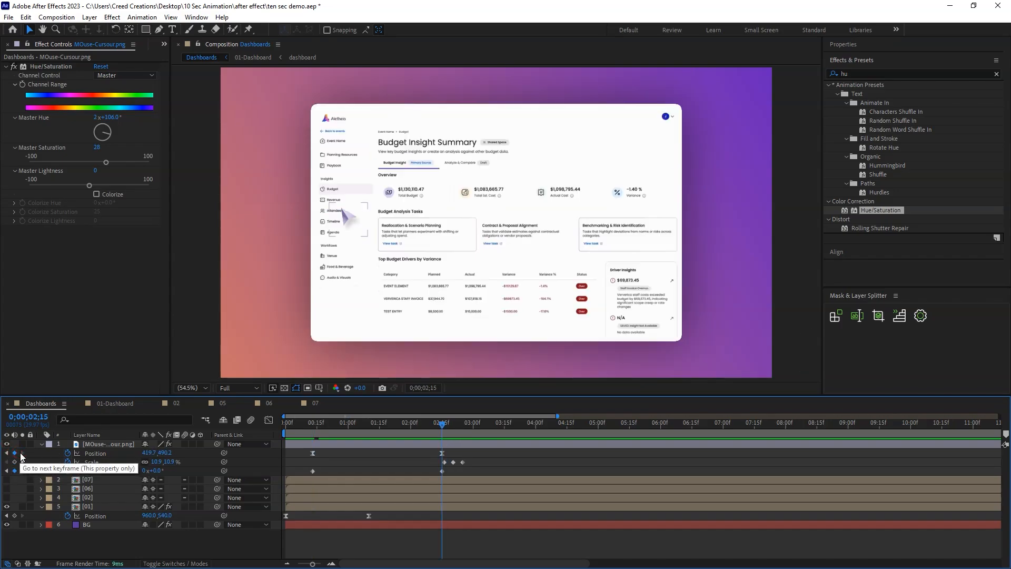
left_click_drag(347, 217, 346, 217)
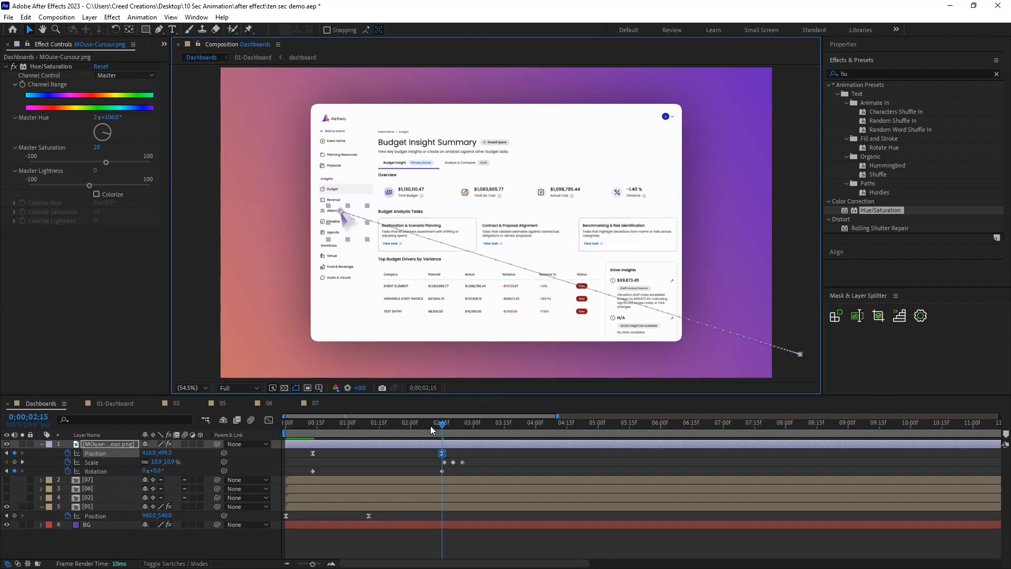
Add a cursor Position keyframe at 0;00;01;22 by pulling the cursor down to about 953.5, 887.7.
left_click_drag(441, 428, 396, 429)
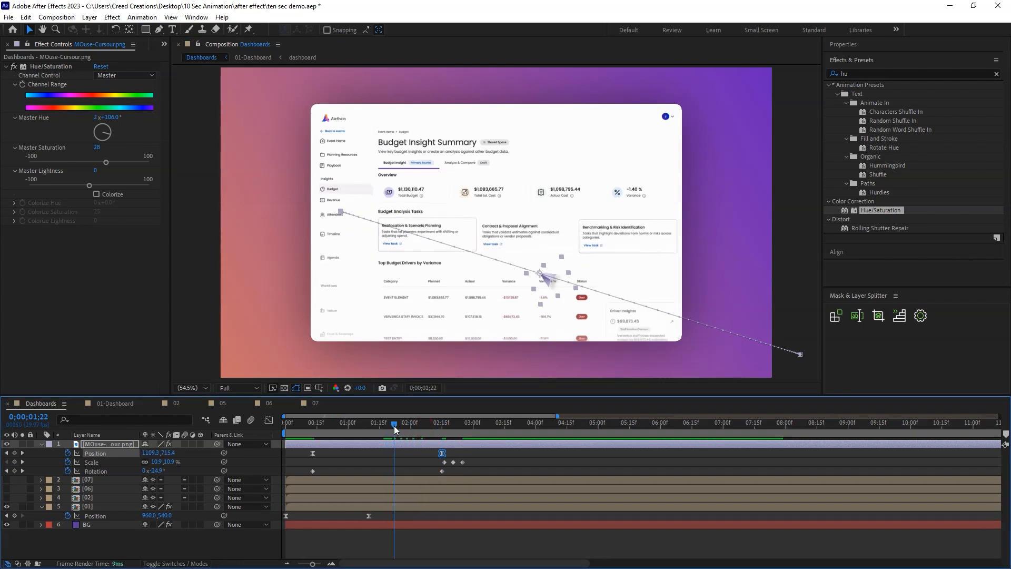
left_click_drag(542, 277, 498, 327)
double_click(395, 454)
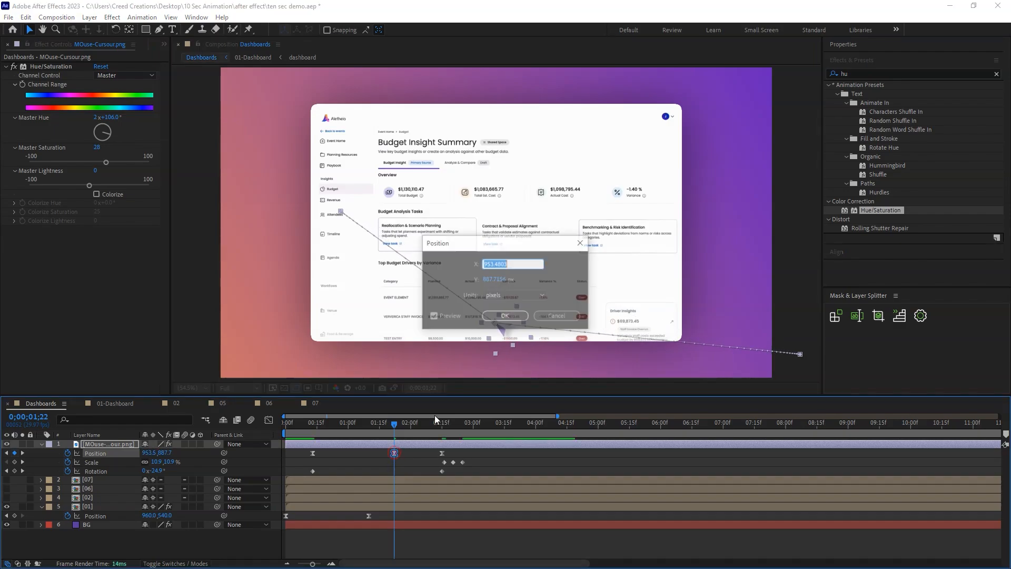
left_click(521, 296)
left_click(571, 313)
Change the Keyframe Interpolation of the middle cursor Position keyframe so the motion path bends smoothly through it.
right_click(392, 453)
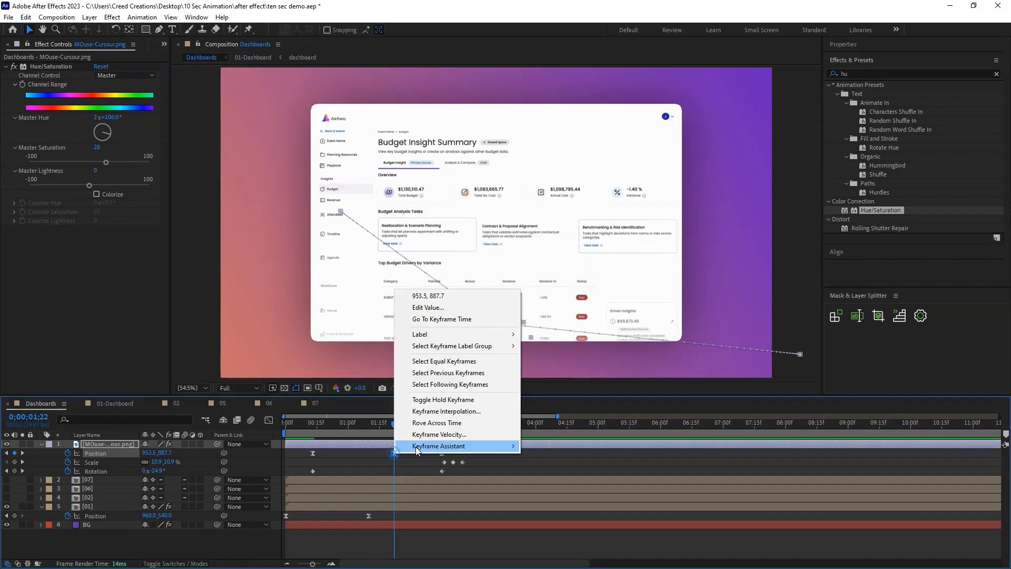
left_click(488, 411)
left_click(542, 270)
left_click(541, 282)
left_click(541, 271)
left_click(526, 324)
left_click(508, 341)
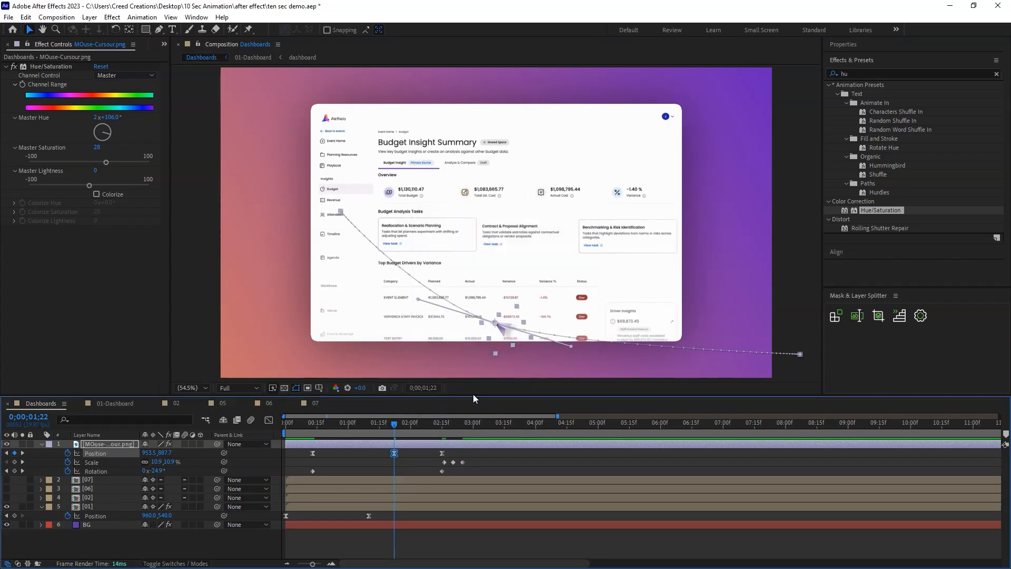
left_click(417, 457)
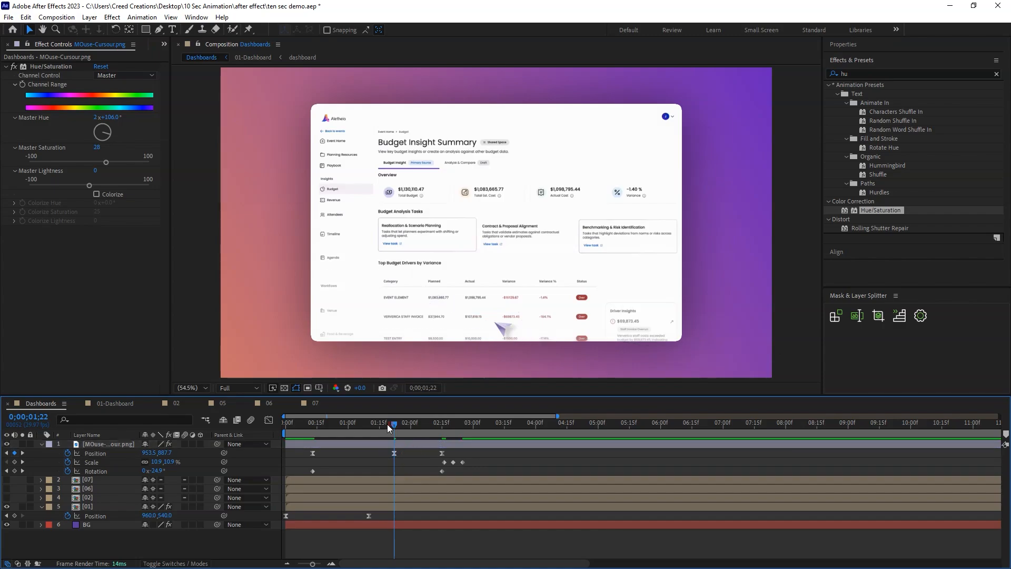
Preview the curved cursor movement from 0;00;00;12 and save the project.
left_click_drag(392, 424, 310, 425)
key("space")
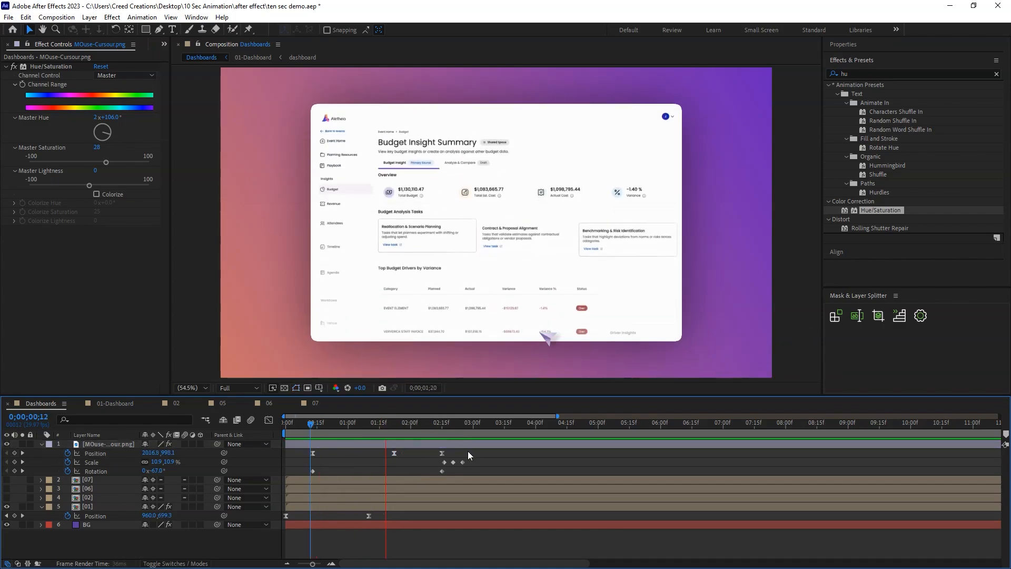
key("ctrl+s")
Make layer 02 visible, shift its start to 0;00;02;25, and check its popup content.
left_click_drag(458, 429, 454, 428)
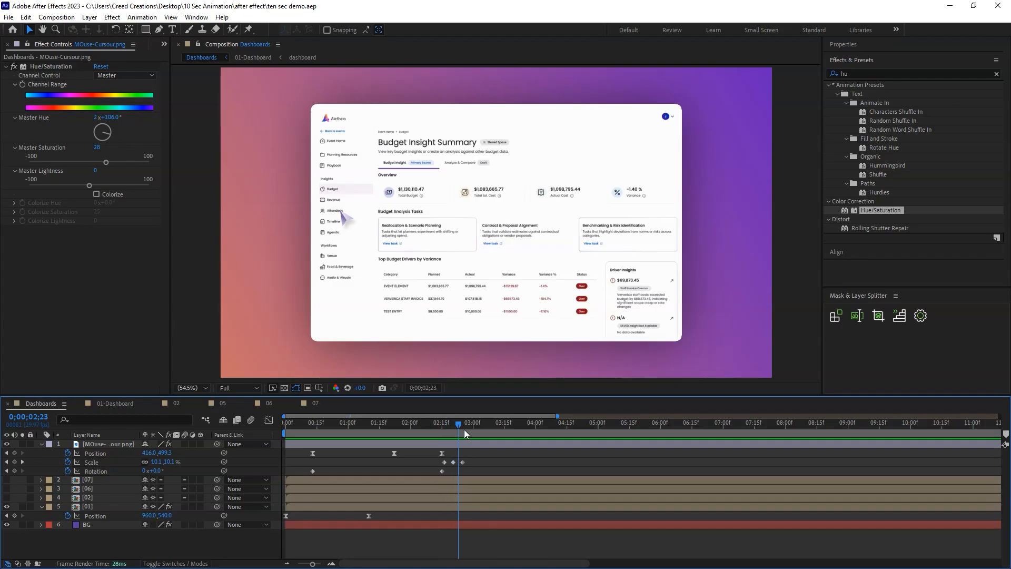
left_click(428, 498)
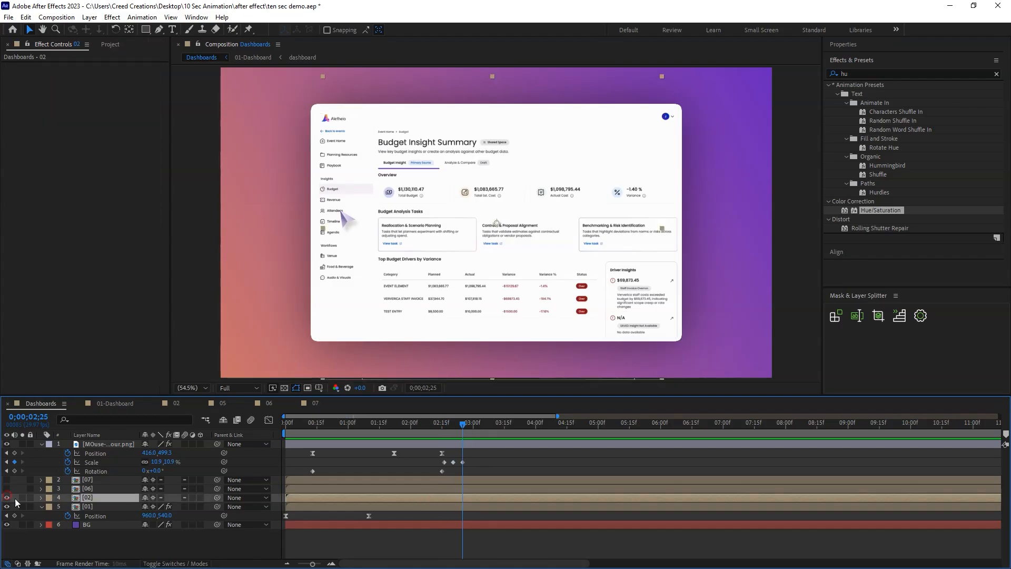
left_click_drag(315, 499, 492, 500)
left_click_drag(462, 426, 598, 431)
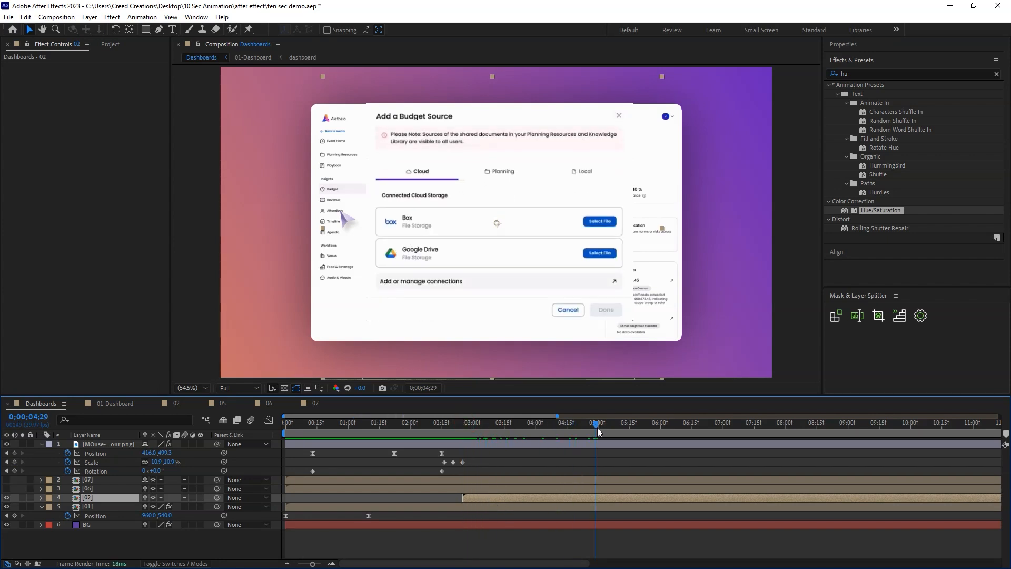
Copy the Roughen Edges and Drop Shadow effects from layer 01 onto layer 02.
left_click(103, 507)
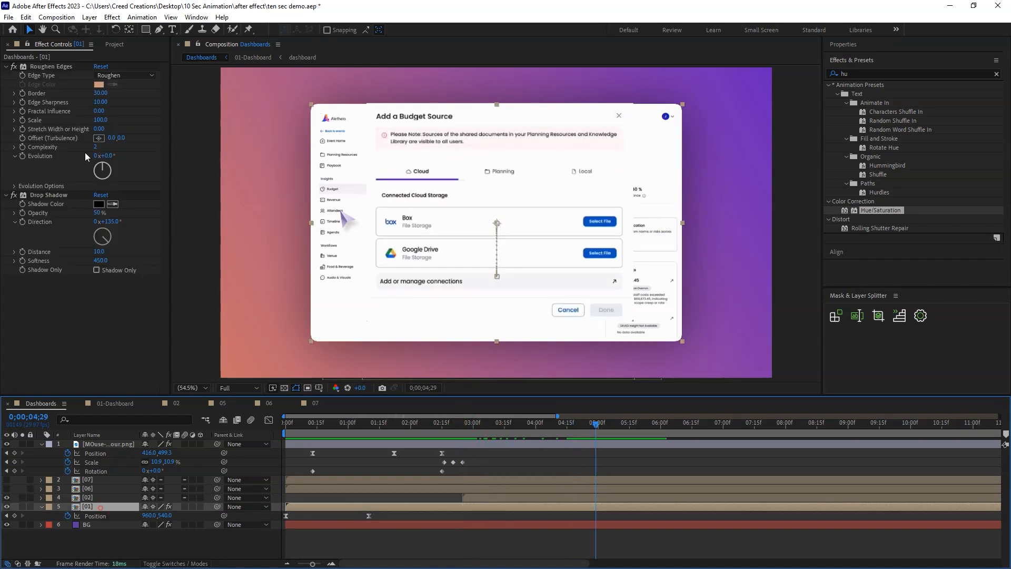
left_click(52, 197)
left_click(55, 66, "ctrl")
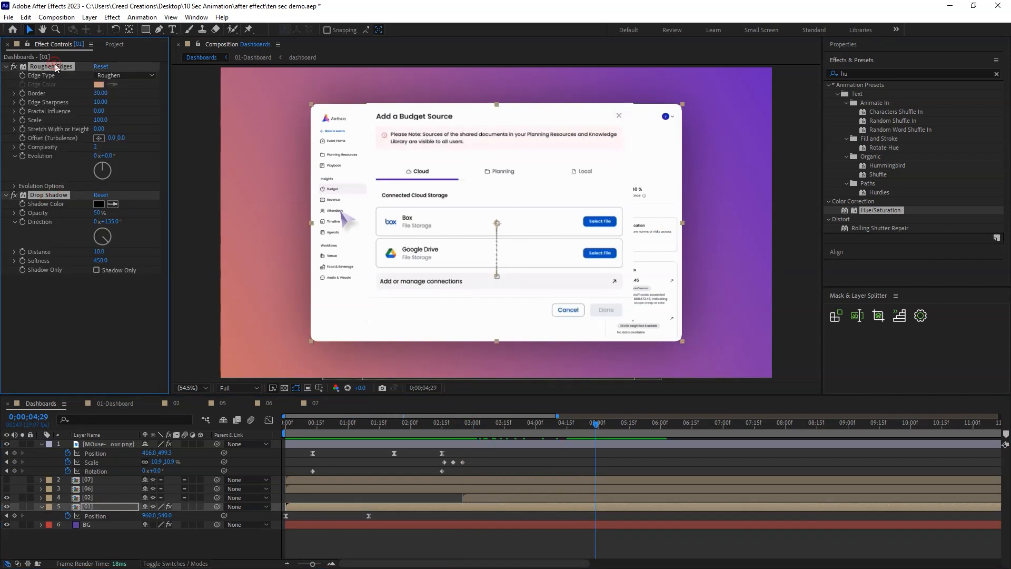
left_click(489, 498)
key("ctrl+v")
Scale down the Add a Budget Source popup on layer 02 and place it at about 960, 574.8.
left_click_drag(558, 421, 436, 428)
left_click_drag(499, 432, 588, 422)
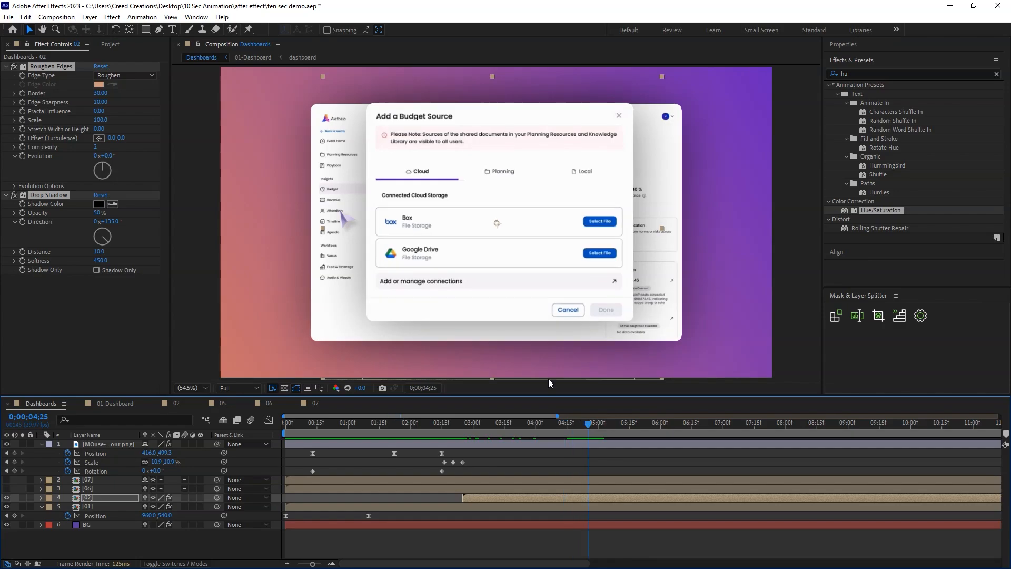
left_click_drag(562, 221, 564, 238)
Keyframe layer 01's Position at 0;00;02;25, and slide it up to about 960, 4.3 at 0;00;03;23.
left_click(463, 431)
left_click(66, 507)
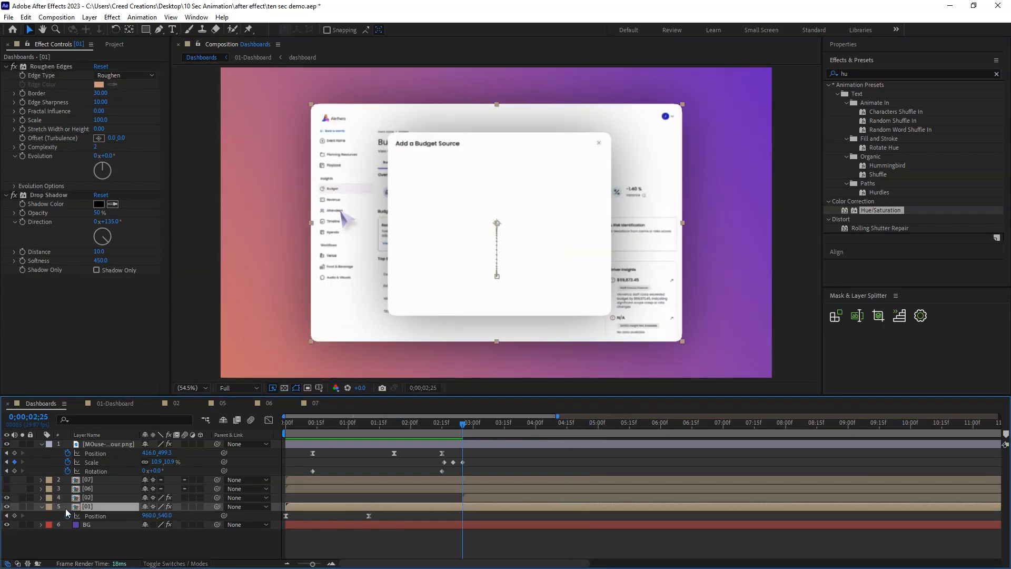
left_click(16, 515)
left_click(505, 519)
key("equal")
left_click_drag(463, 516, 420, 517)
key("minus")
key("minus")
key("ctrl+c")
key("ctrl+v")
key("k")
left_click_drag(165, 516, 76, 499)
left_click_drag(665, 261, 656, 168)
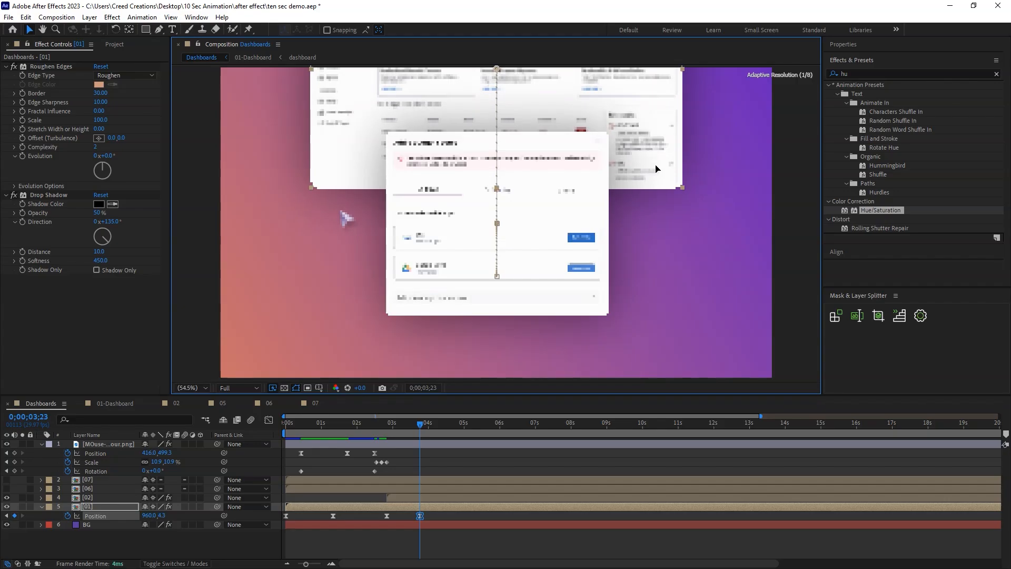
Reshape the speed curve of layer 01's upward slide into a slow start with a sharp peak at the end, and preview it.
left_click_drag(429, 520, 346, 510)
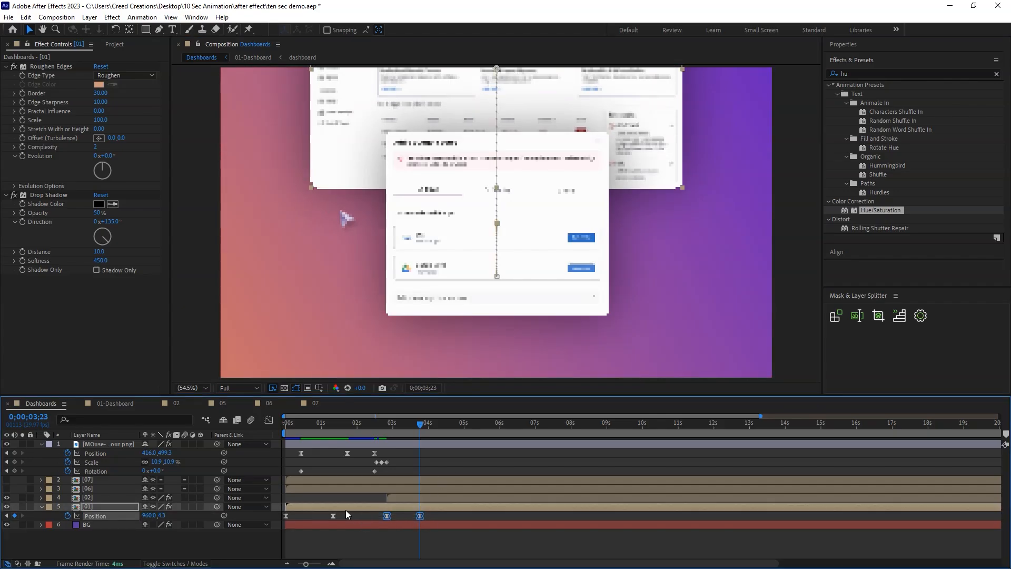
left_click(268, 420)
left_click(479, 498)
key("equal")
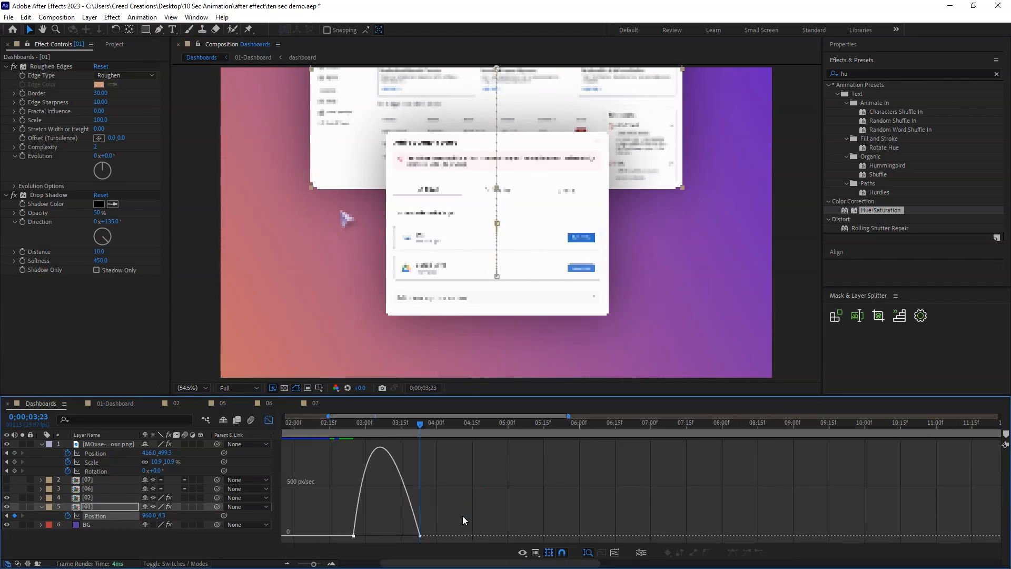
left_click_drag(485, 563, 452, 562)
key("equal")
left_click_drag(377, 519, 523, 535)
left_click(499, 535)
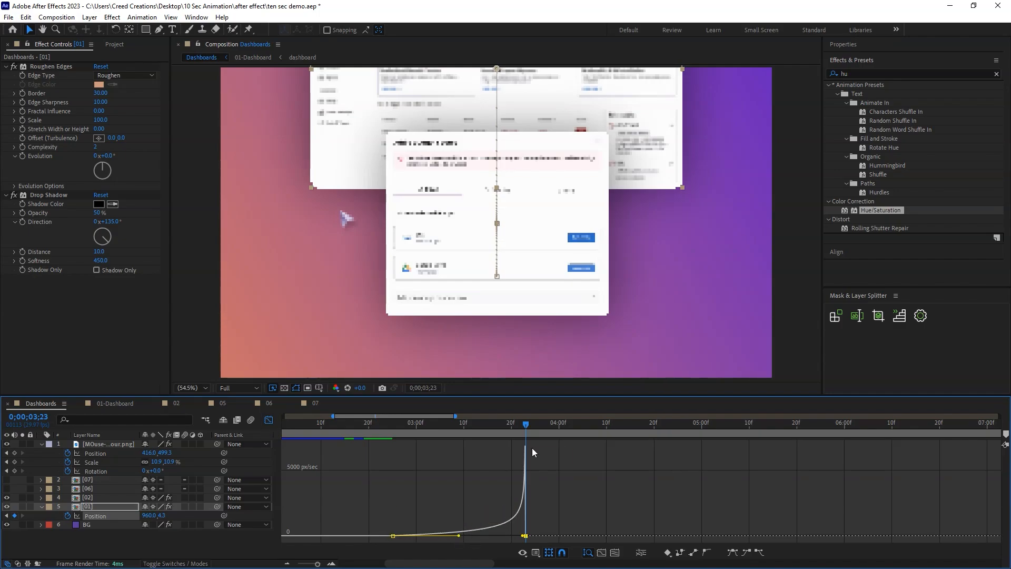
left_click(269, 421)
left_click(476, 460)
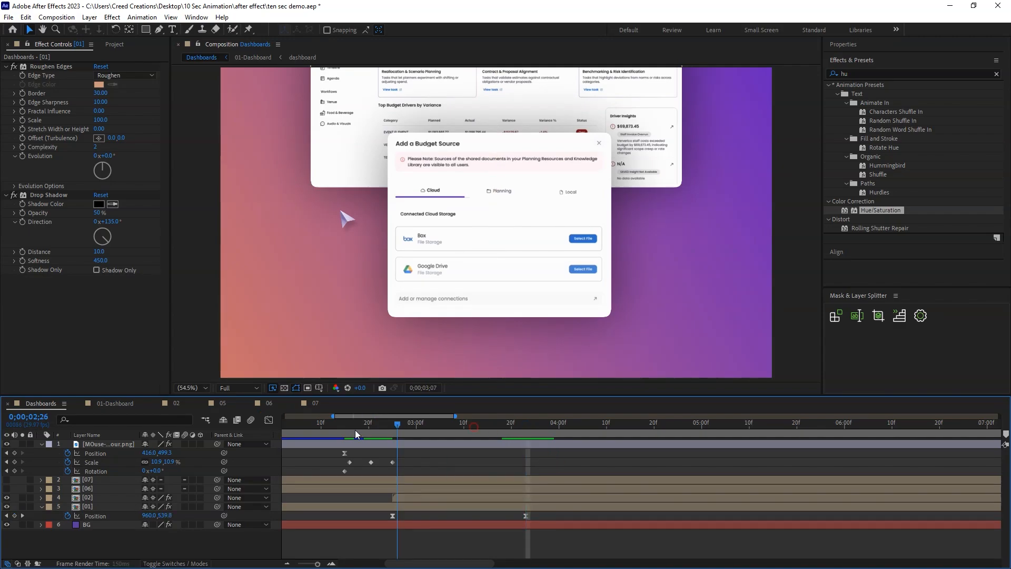
key("space")
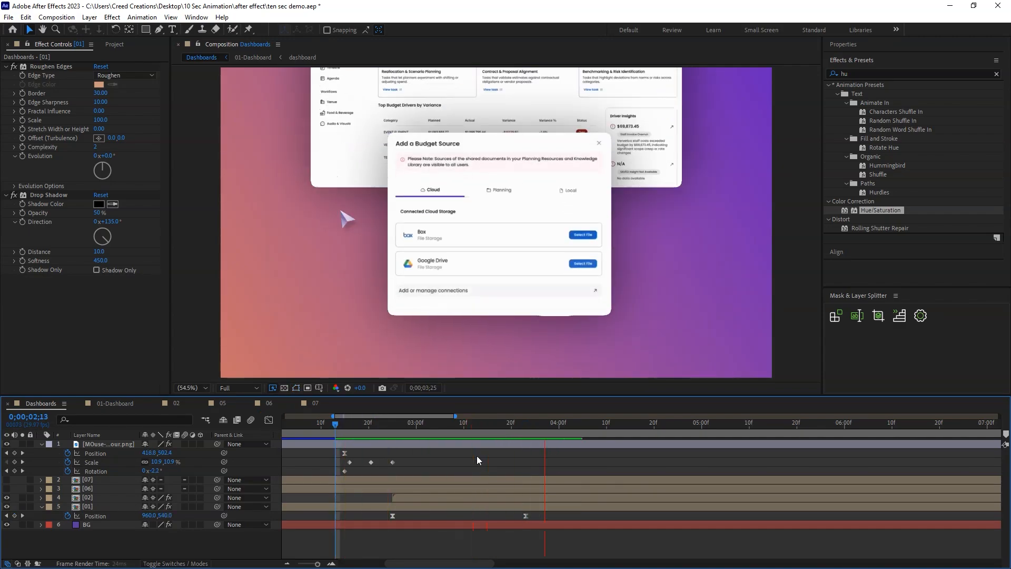
Shift layer 02's start to 0;00;03;23 and add Position keyframes there and at 0;00;04;20.
left_click(529, 424)
left_click_drag(400, 499, 540, 500)
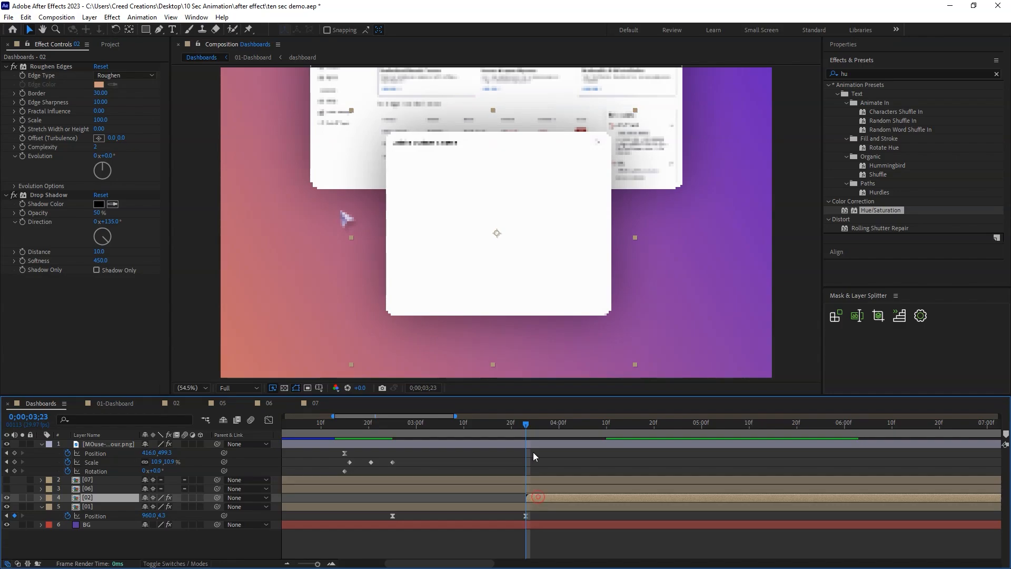
key("p")
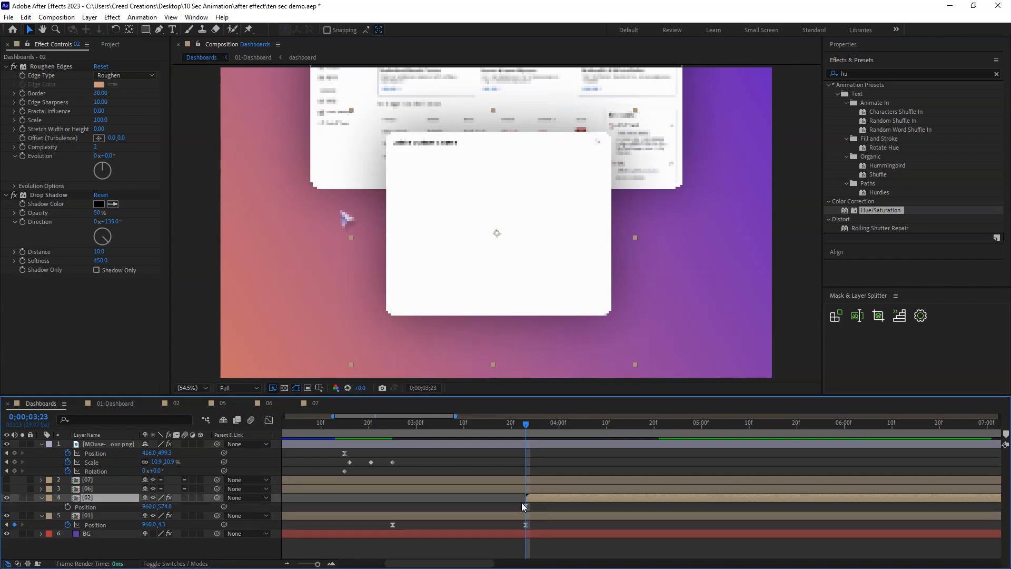
left_click(67, 506)
left_click_drag(553, 433, 656, 434)
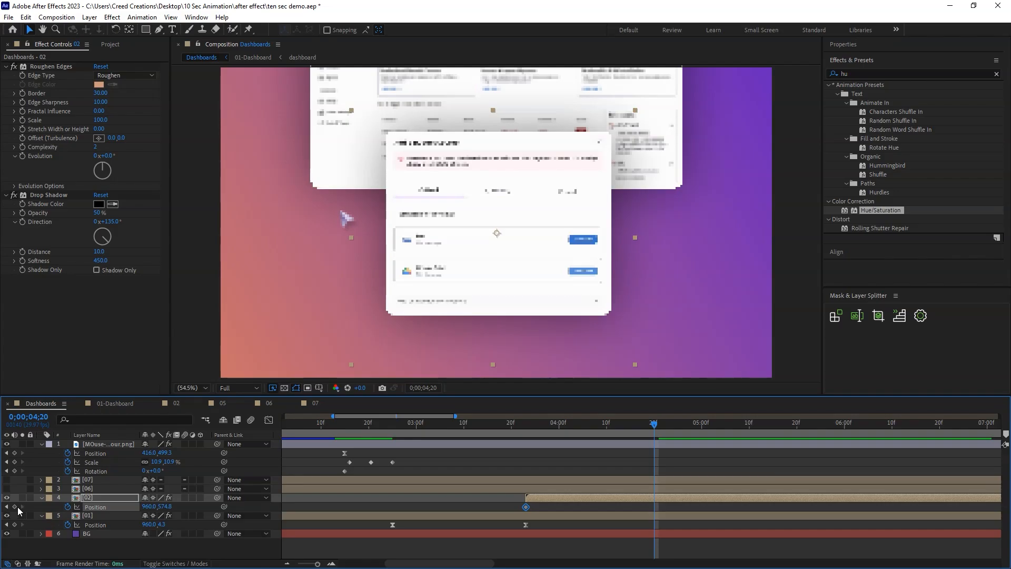
left_click_drag(667, 519, 521, 504)
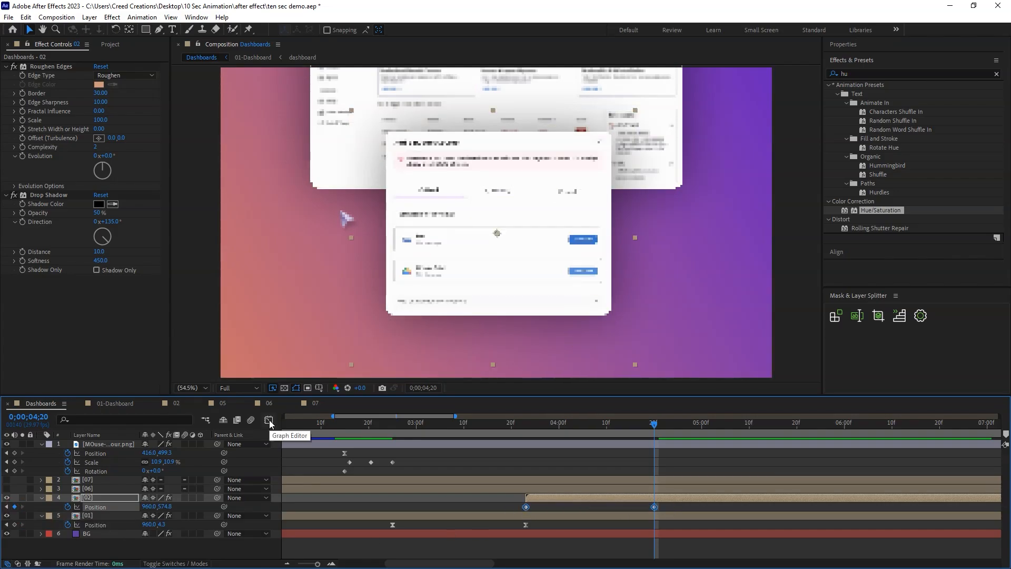
Apply Easy Ease to both of layer 02's Position keyframes.
right_click(526, 507)
mouse_move(584, 502)
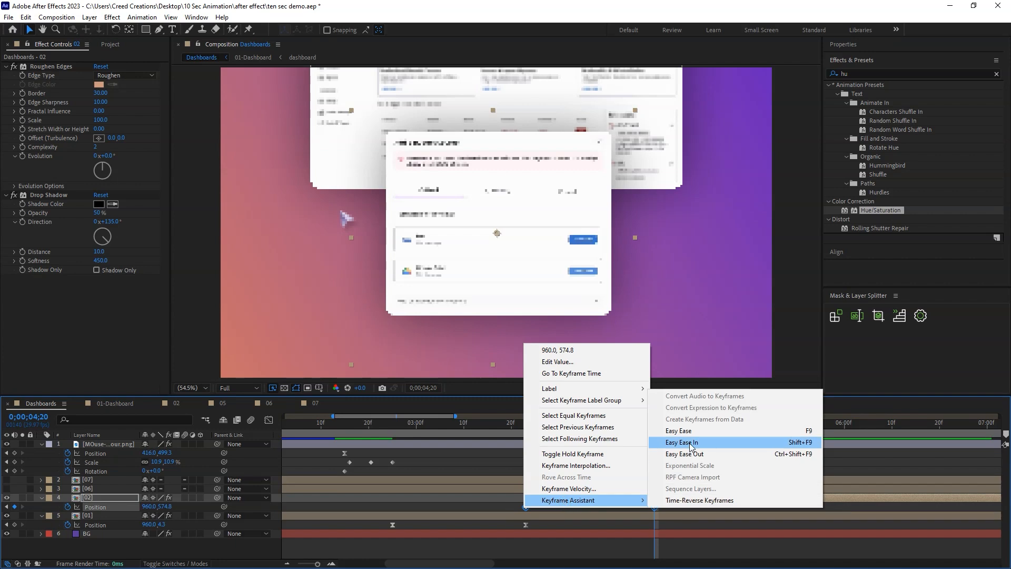
left_click(679, 429)
left_click(269, 420)
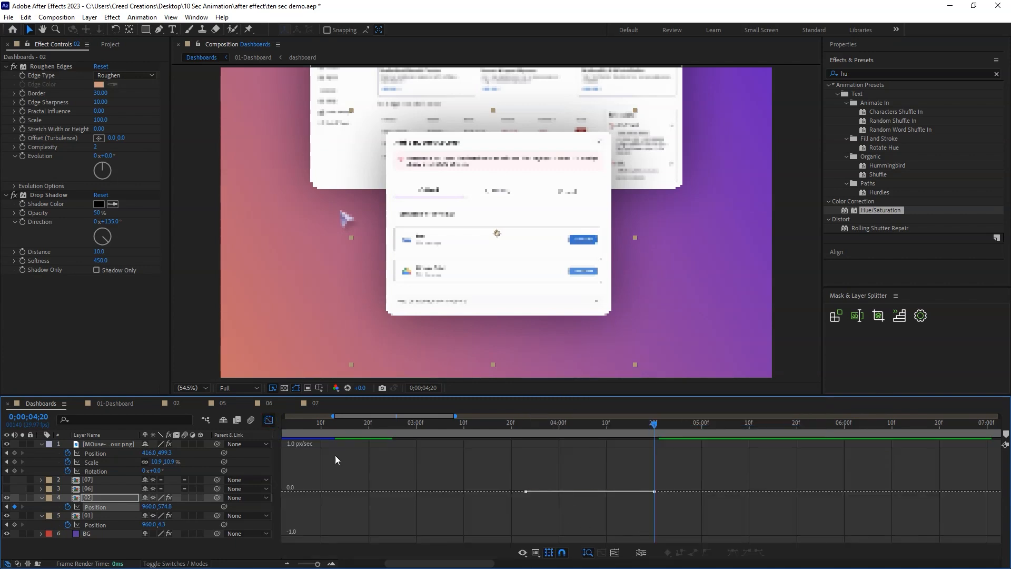
left_click(269, 420)
left_click_drag(664, 506, 507, 517)
key("shift+F3")
scroll(548, 470, "down", 5)
right_click(427, 469)
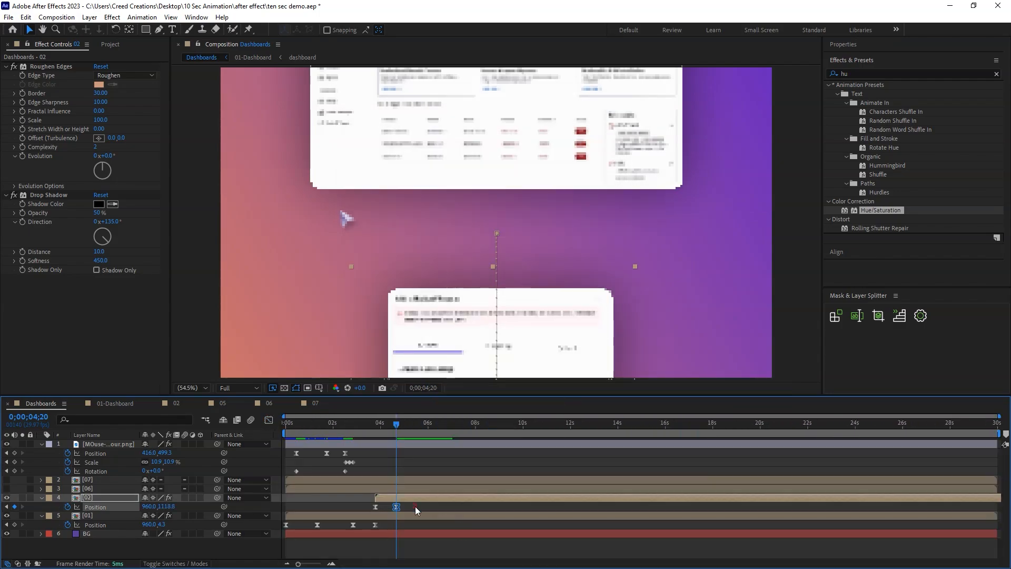
Lower layer 02's popup to about 960, 1064.4 on its first Position keyframe at 0;00;03;23.
left_click(414, 507)
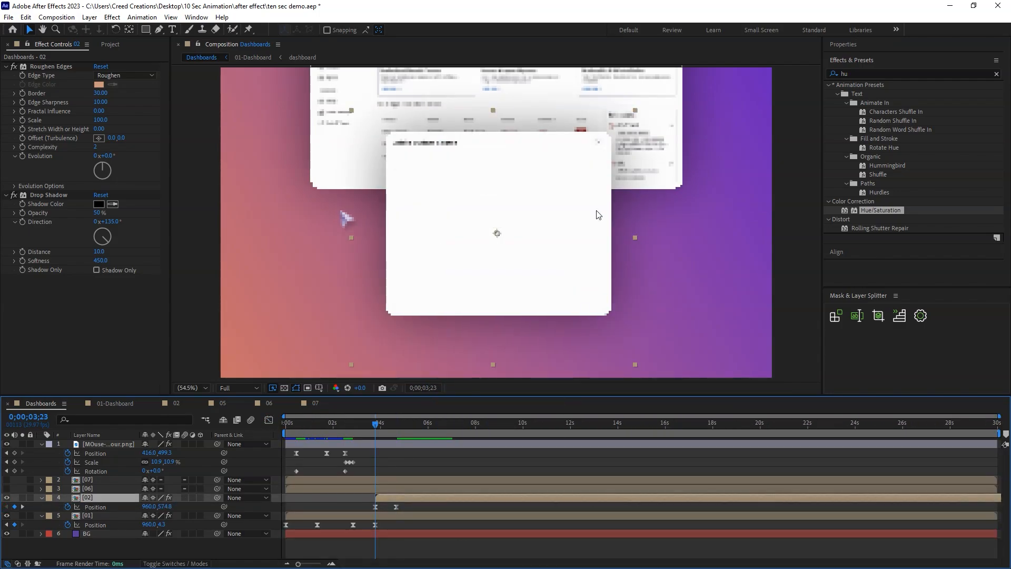
left_click_drag(594, 210, 573, 351)
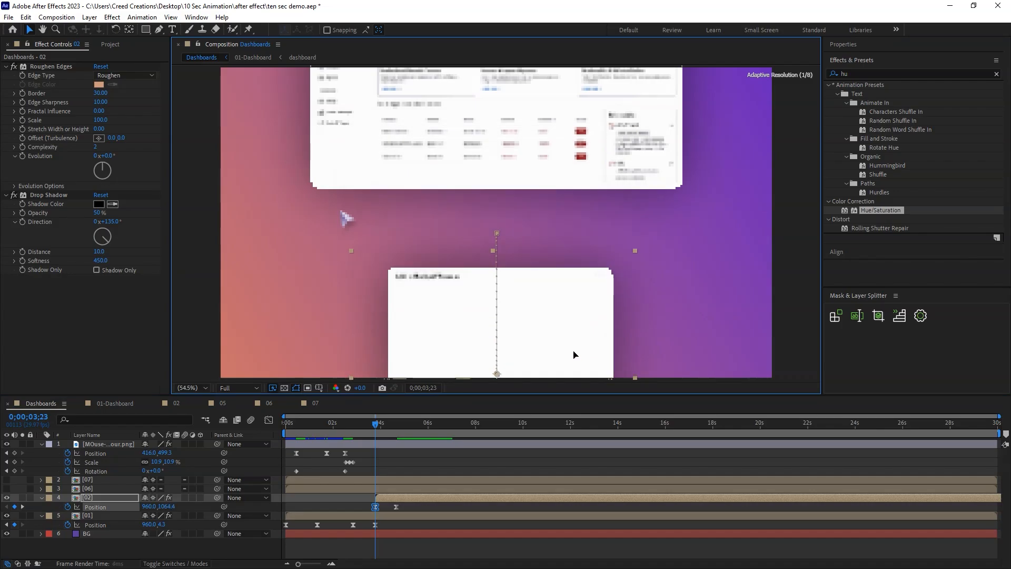
Reshape layer 02's Position speed curve into a fast start with a long slowdown, and preview the transition from 0;00;02;03.
left_click(396, 506, "shift")
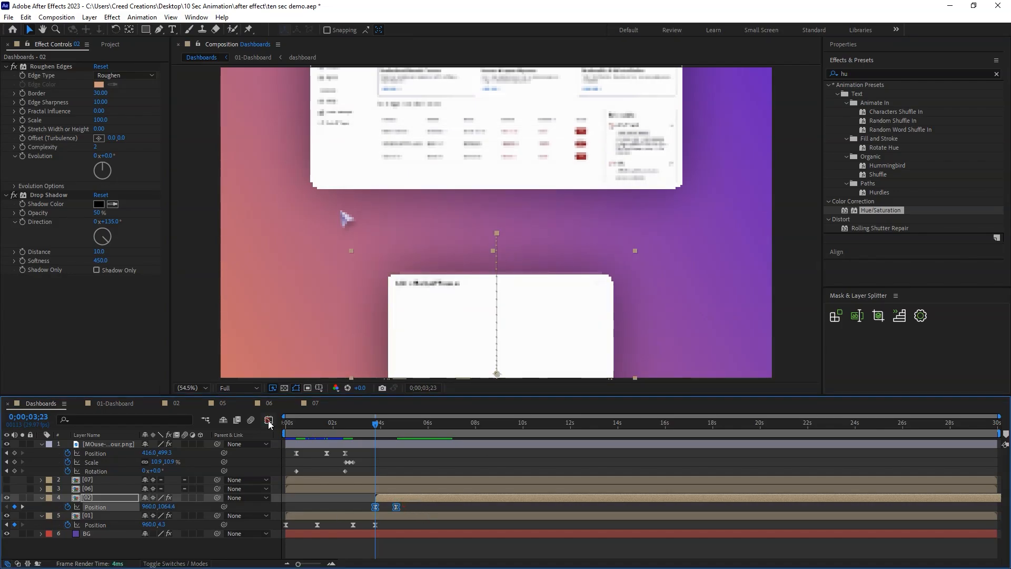
left_click(269, 420)
key("equal")
key("equal")
left_click_drag(395, 508, 338, 555)
left_click_drag(389, 535, 340, 535)
left_click_drag(439, 523, 495, 542)
left_click_drag(414, 540, 417, 536)
left_click(269, 421)
key("minus")
key("minus")
left_click_drag(374, 428, 335, 428)
key("space")
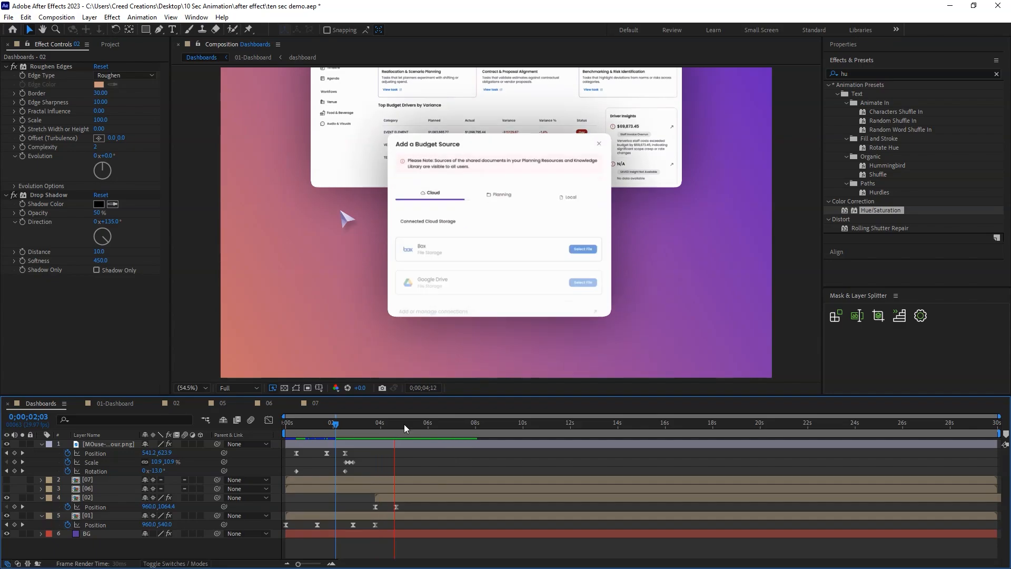
Trim layer 01's out point to 0;00;03;23, where layer 02's popup starts.
left_click(377, 428)
key("equal")
key("equal")
key("equal")
key("equal")
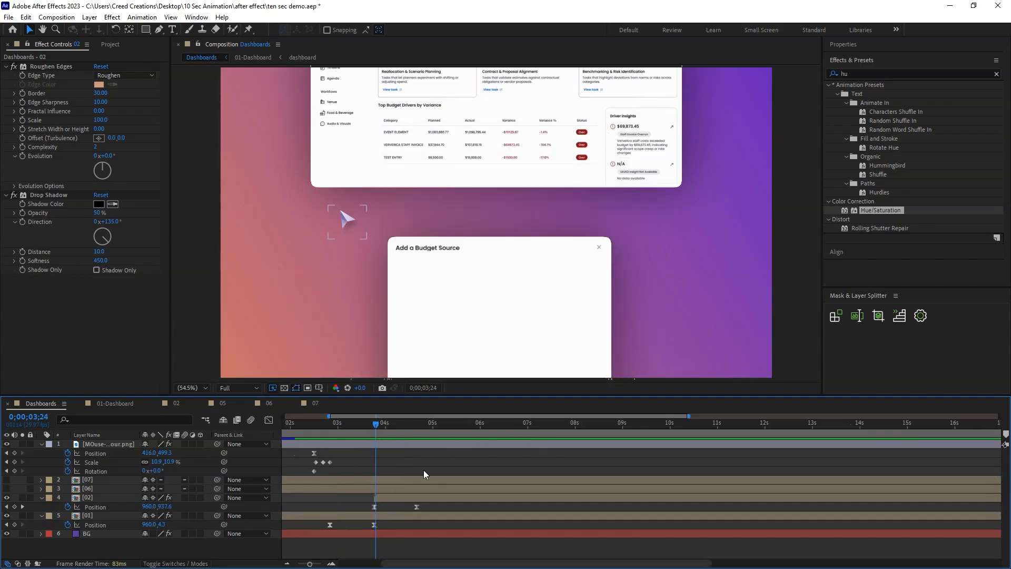
left_click(367, 427)
left_click(386, 515)
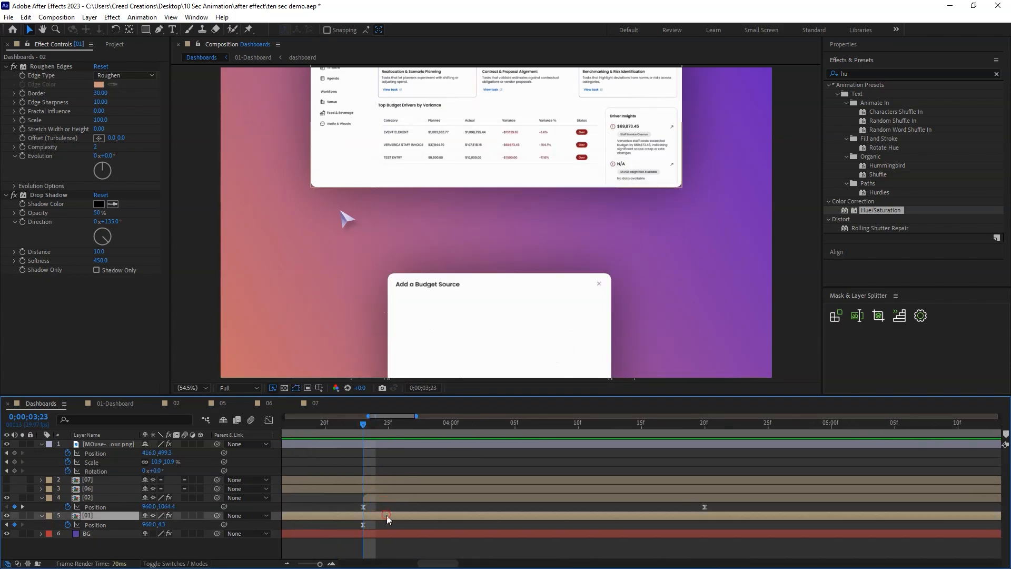
key("alt+bracketright")
key("minus")
key("minus")
key("minus")
key("minus")
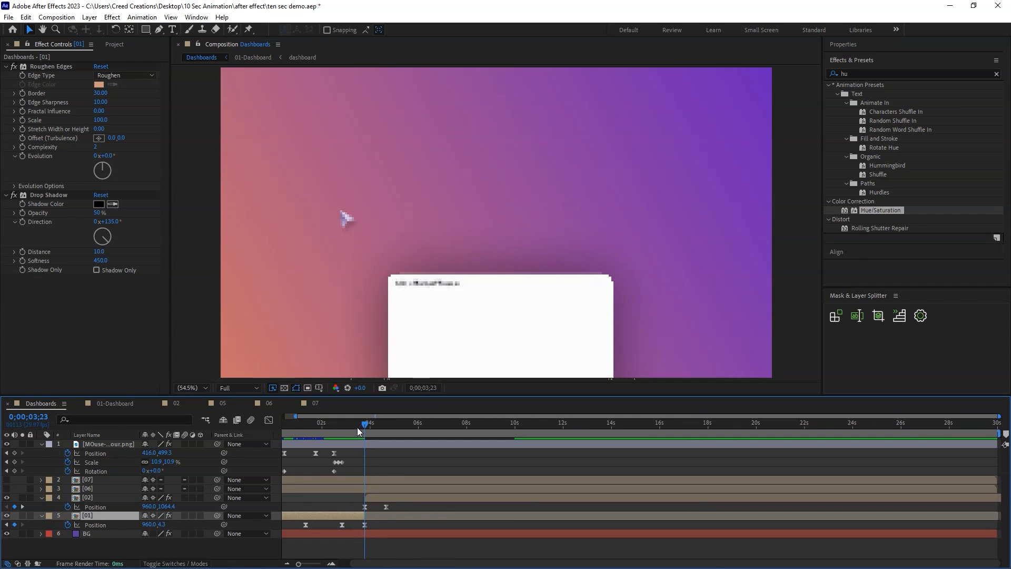
Preview the animation from the start and move the cursor's arrival and click keyframes a few frames later.
key("Home")
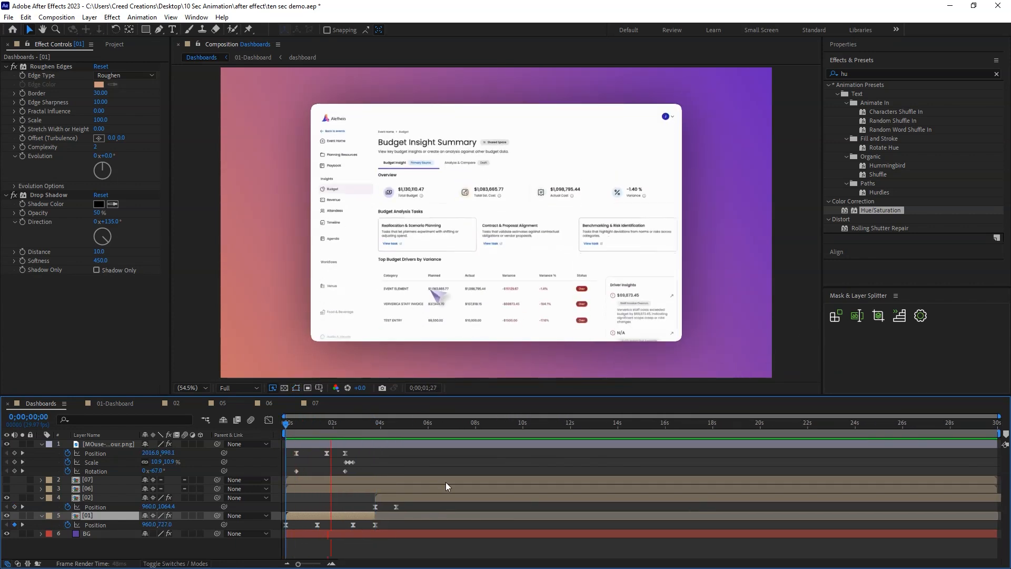
left_click_drag(367, 427, 349, 453)
key("space")
left_click(350, 426)
key("space")
key("space")
left_click(422, 456)
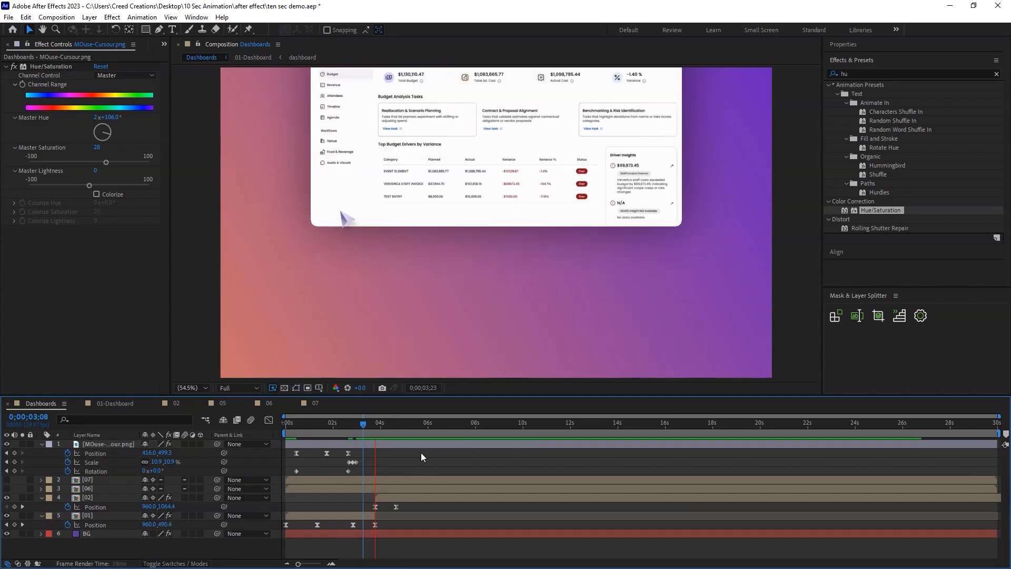
Move layer 01's last Position keyframe and its out point earlier, to 0;00;03;14.
key("j")
key("equal")
left_click_drag(394, 524, 380, 524)
left_click_drag(393, 516, 381, 517)
left_click(380, 428)
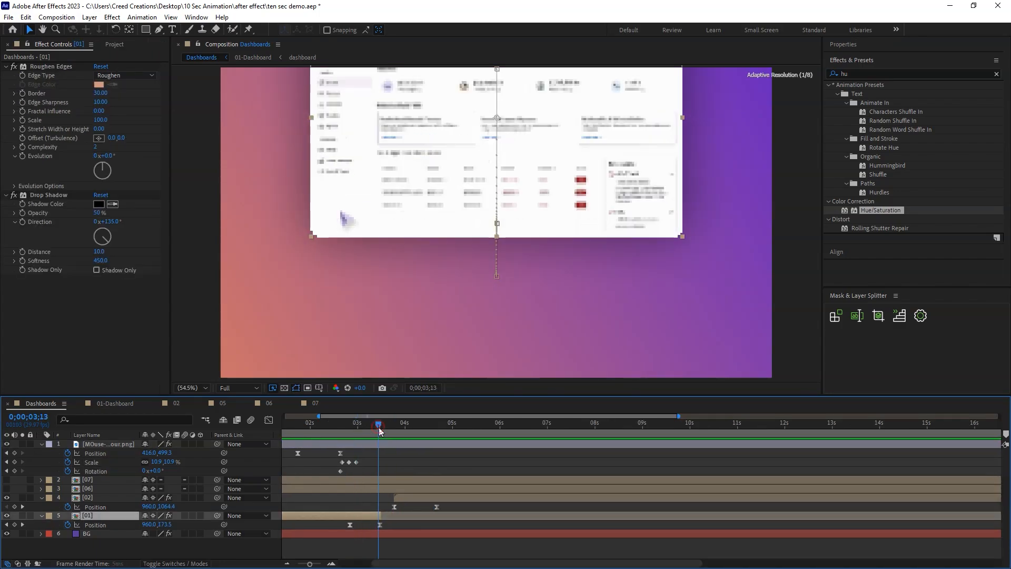
key("equal")
key("equal")
left_click(385, 428)
left_click_drag(388, 513, 383, 513)
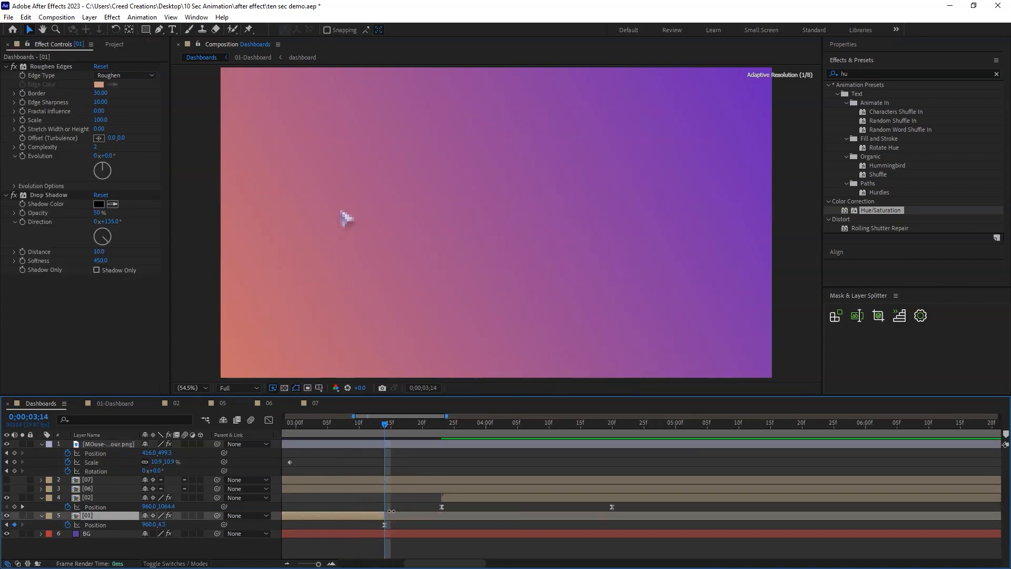
Start layer 02 at 0;00;03;14, pull its second Position keyframe to just after 0;00;04;00, preview the transition and save the project.
left_click_drag(453, 498, 397, 497)
left_click_drag(554, 506, 497, 507)
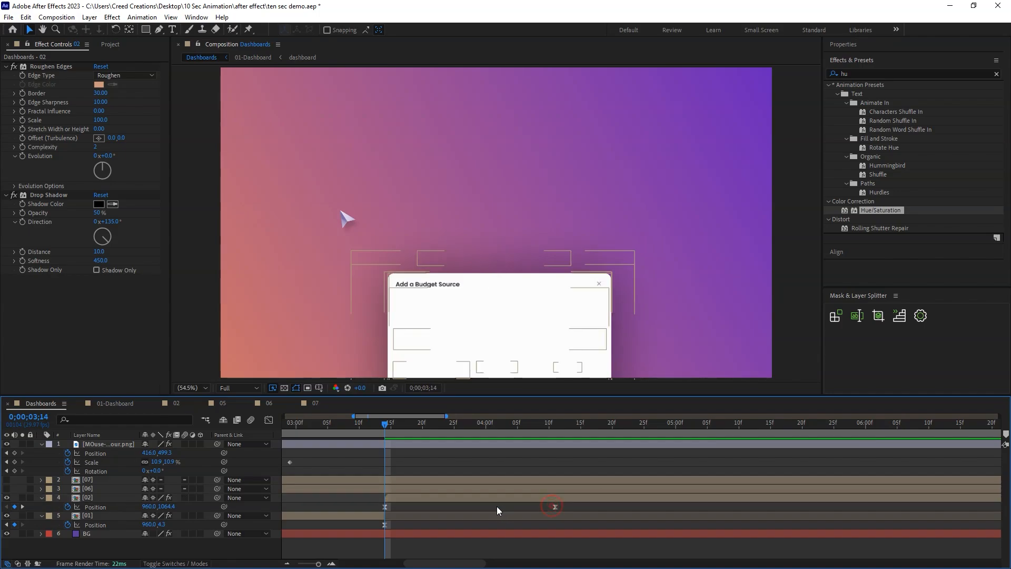
key("minus")
key("minus")
key("space")
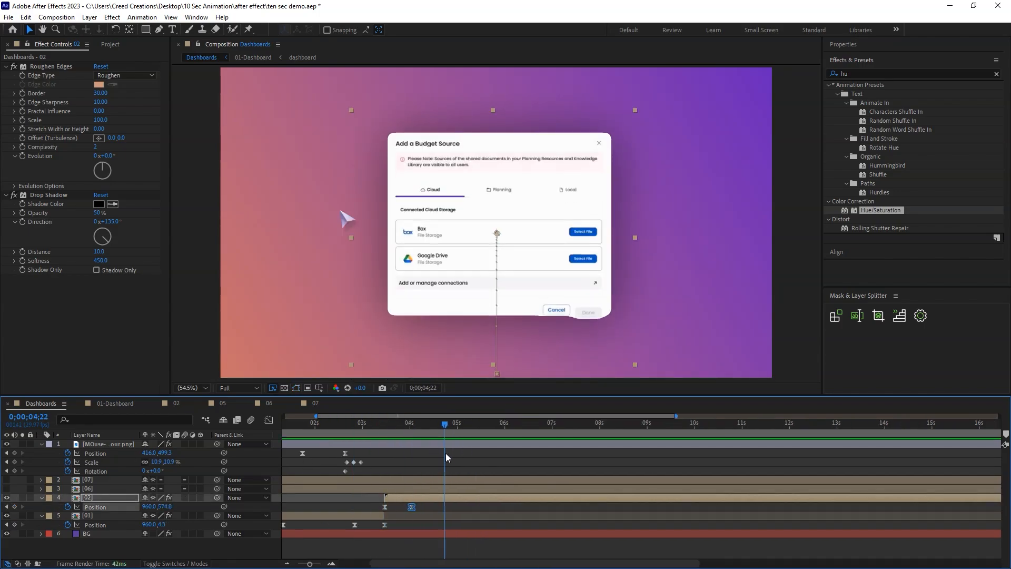
key("ctrl+s")
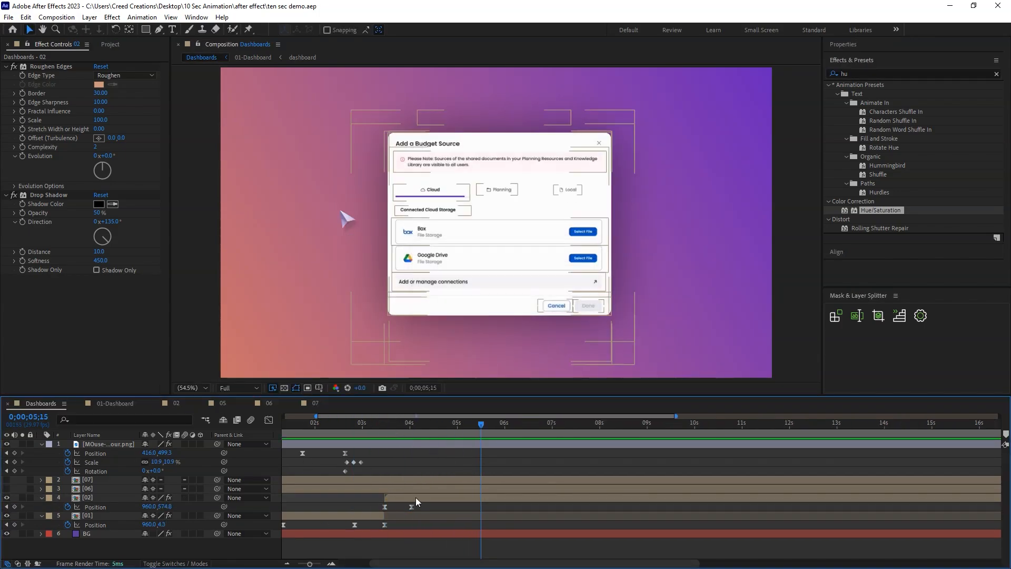
Inside composition 02, pre-compose the file 2 mask layers, Shape Layer 1 and the file layers, and return to Dashboards.
double_click(416, 497)
mouse_move(330, 422)
left_mouse_down()
mouse_move(301, 425)
mouse_move(330, 425)
left_mouse_up()
left_click(339, 480)
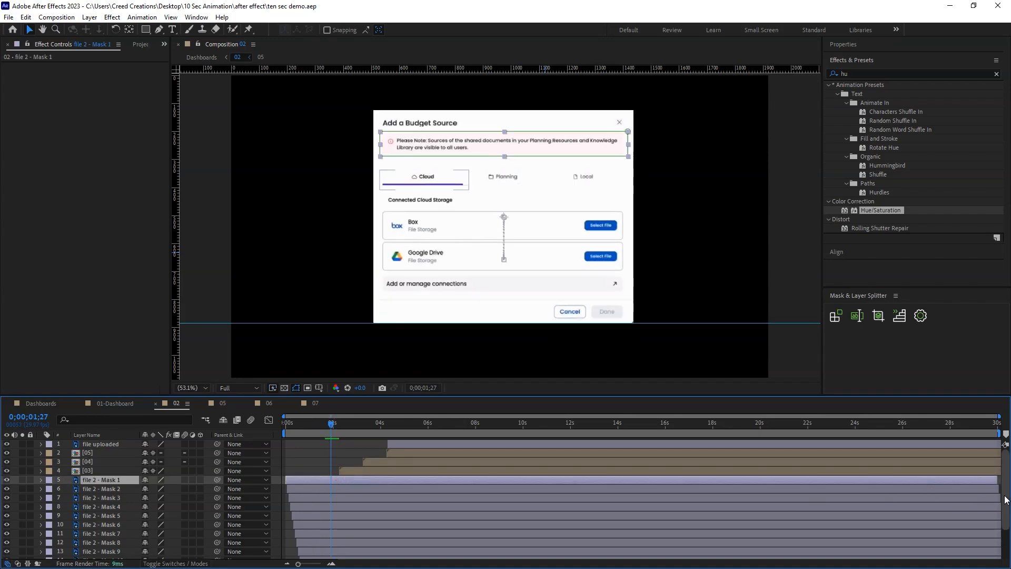
scroll(1005, 499, "down", 3)
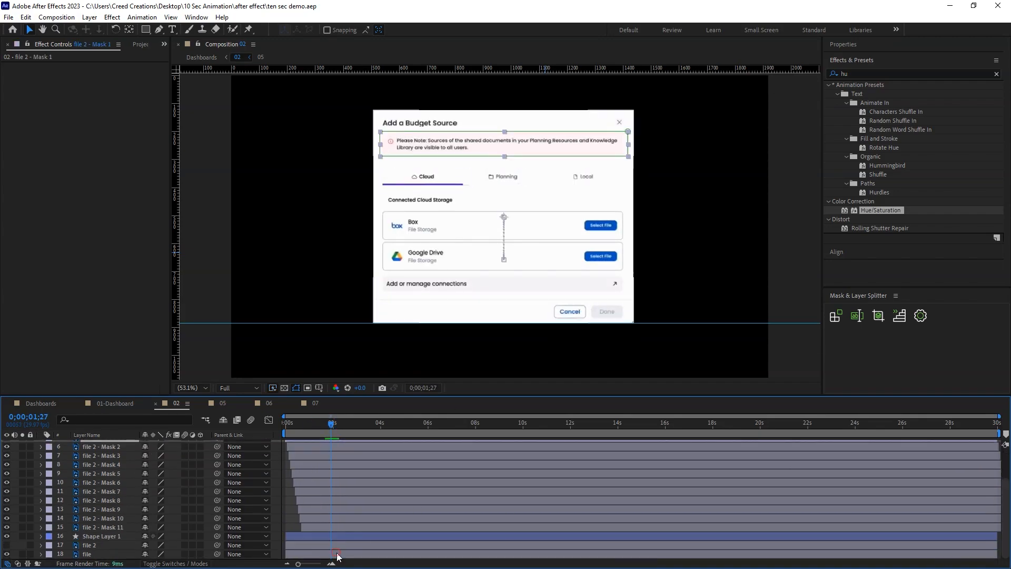
key("ctrl+a")
right_click(336, 556)
left_click(387, 471)
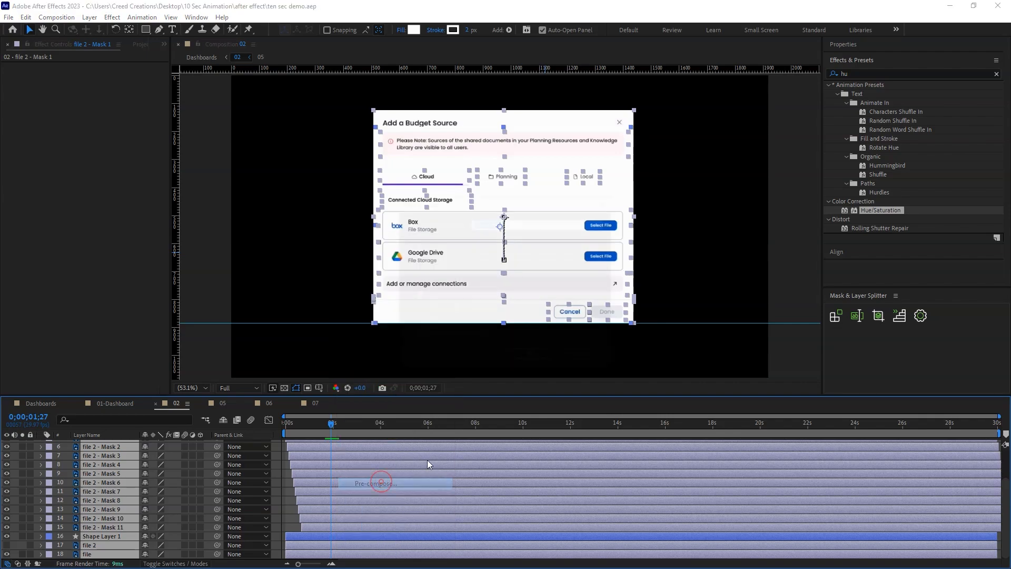
key("Return")
left_click(52, 402)
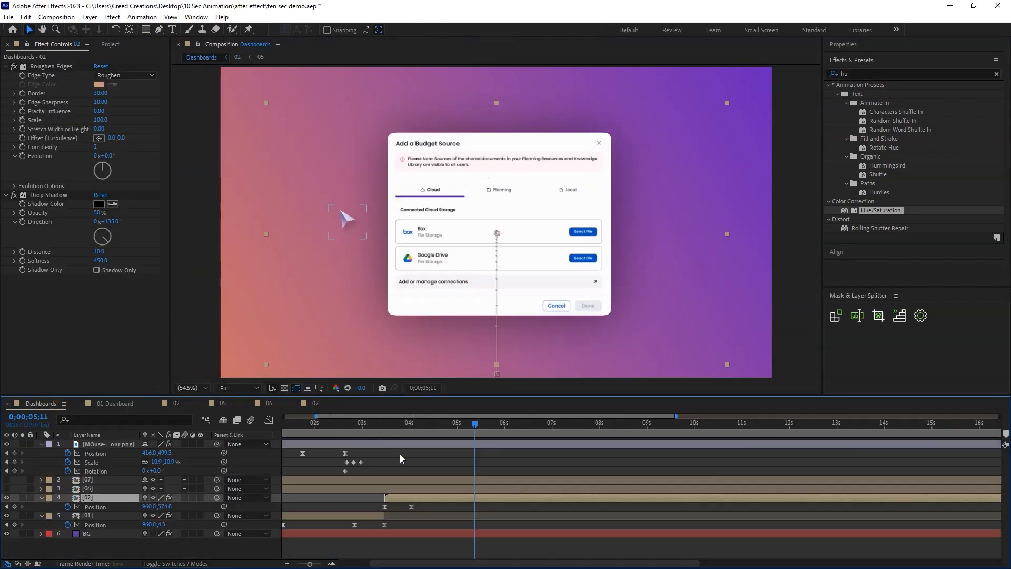
Pre-compose all layers inside the popup's new pre-comp once more and return to Dashboards.
left_click(403, 424)
left_click_drag(413, 428, 454, 431)
double_click(422, 498)
left_click_drag(315, 428, 319, 454)
double_click(315, 479)
left_click(122, 478)
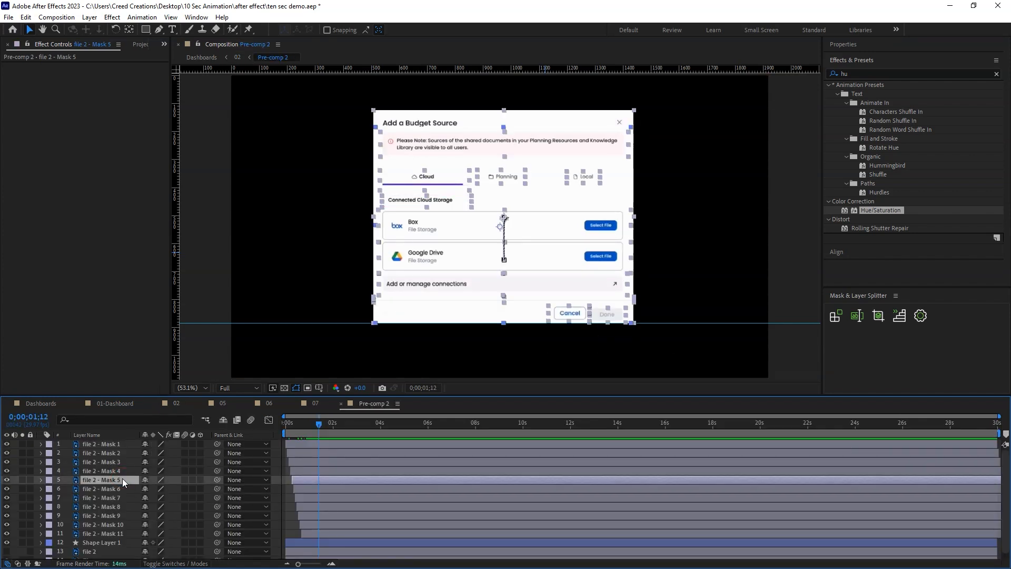
key("ctrl+a")
key("ctrl+shift+c")
left_click(530, 358)
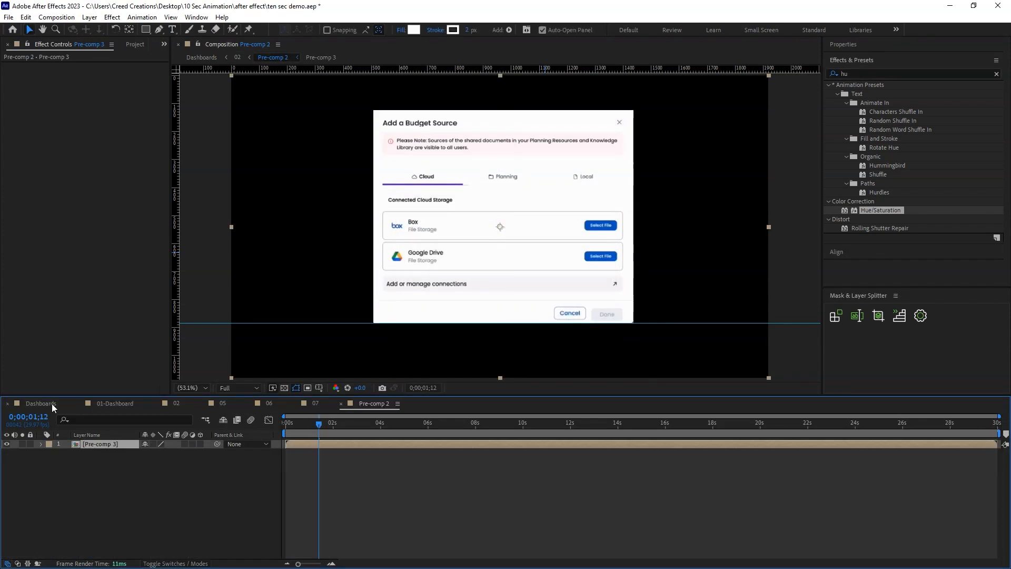
left_click(41, 403)
Save the project and preview the popup's entrance in Dashboards.
left_click_drag(398, 423, 468, 451)
key("ctrl+s")
mouse_move(371, 424)
left_mouse_down()
mouse_move(351, 425)
mouse_move(394, 436)
mouse_move(358, 434)
left_mouse_up()
key("space")
Move the mouse cursor onto the popup's Local tab at about 0;00;04;22, adding a Position keyframe there.
left_click_drag(424, 428, 444, 435)
left_click(336, 266)
left_click(120, 444)
left_click_drag(342, 225, 577, 209)
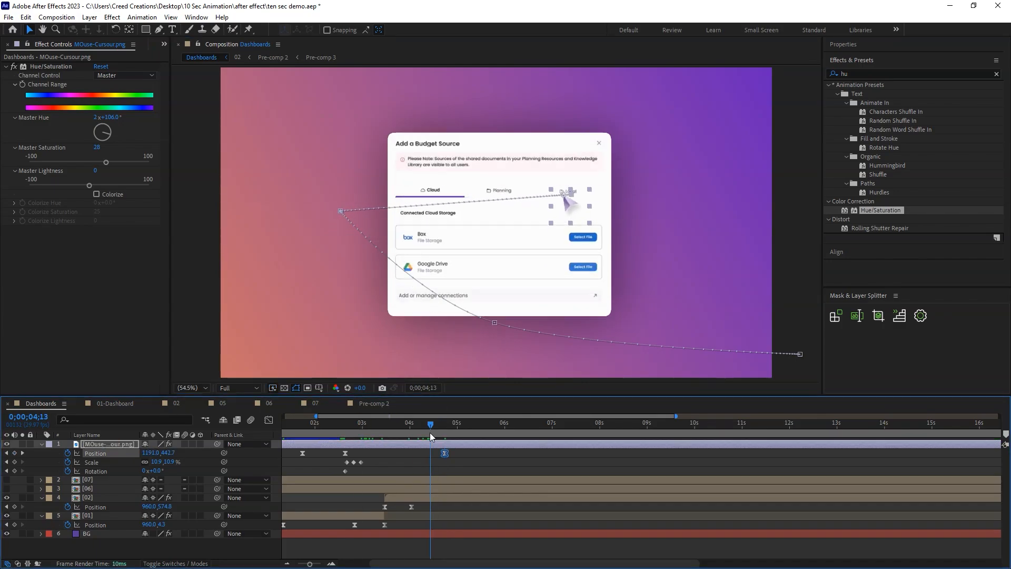
Rotate the cursor to about 66° mid-move and lower it to 887, 549.6 on a Position keyframe at 0;00;03;21.
left_click_drag(155, 470, 190, 471)
left_click(394, 426)
mouse_move(395, 428)
left_mouse_down()
mouse_move(384, 428)
mouse_move(410, 432)
mouse_move(356, 434)
mouse_move(444, 434)
mouse_move(395, 435)
left_mouse_up()
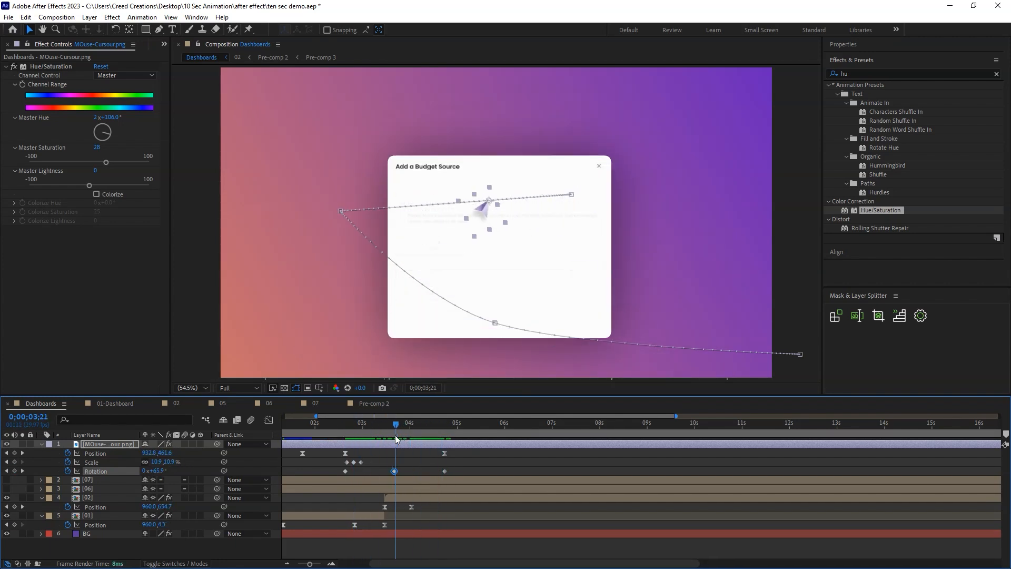
left_click_drag(478, 211, 466, 237)
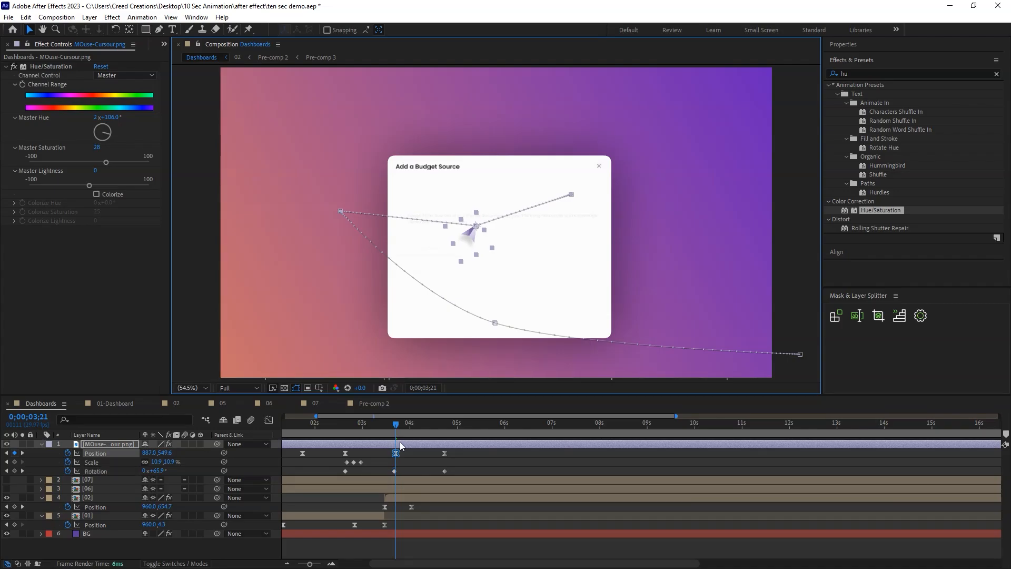
Change the keyframe interpolation of the cursor's 0;00;03;21 Position keyframe to curve its motion path, and preview the move.
right_click(396, 454)
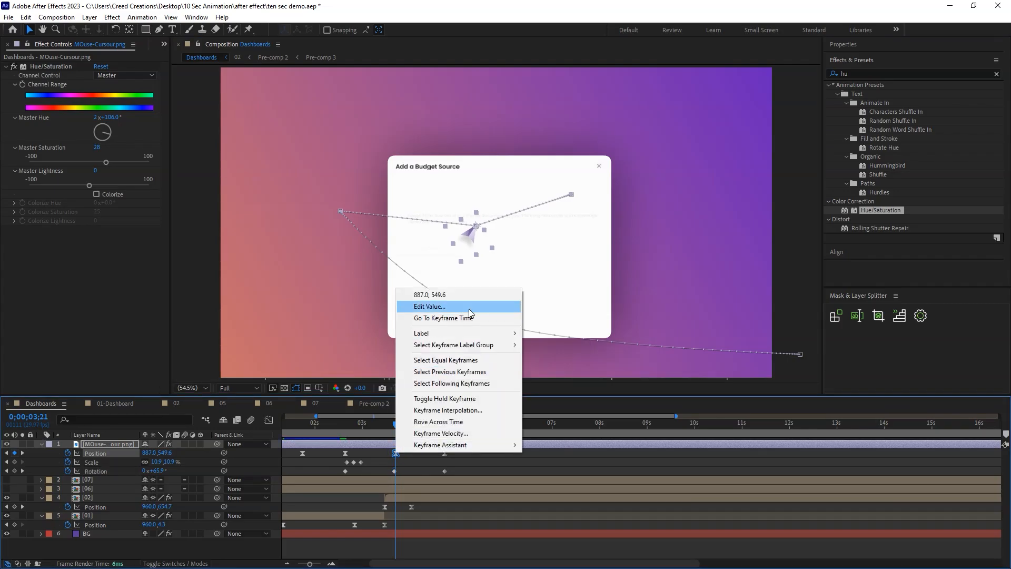
left_click(477, 408)
left_click(533, 269)
left_click(521, 299)
left_click(509, 340)
left_click_drag(395, 424, 336, 425)
key("space")
left_click(318, 425)
Reshape the speed curve of the cursor's Position keyframes leading to the Local tab, previewing the motion between adjustments.
left_click_drag(407, 425, 427, 426)
left_click_drag(457, 457, 338, 450)
key("shift+F3")
left_click_drag(352, 534, 363, 535)
left_click_drag(380, 422, 351, 427)
key("space")
left_click_drag(375, 515, 384, 515)
left_click(343, 425)
key("space")
key("space")
left_click_drag(428, 424, 445, 425)
key("shift+F3")
Duplicate the cursor's three click Scale keyframes at 0;00;04;23 for a click on the Local tab.
left_click(477, 461)
left_click_drag(370, 466, 345, 461)
left_click(340, 459)
left_click(359, 463)
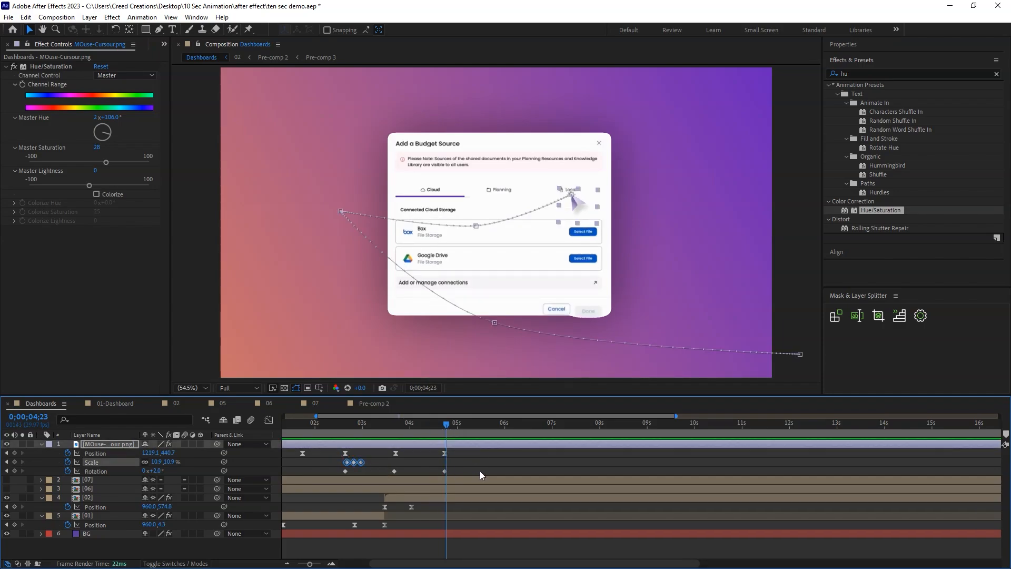
left_click(473, 445)
key("ctrl+v")
Start layer 03 earlier inside composition 02 so the Local tab view appears at the cursor's click, and preview it in Dashboards.
left_click_drag(456, 426, 463, 429)
left_click(471, 495)
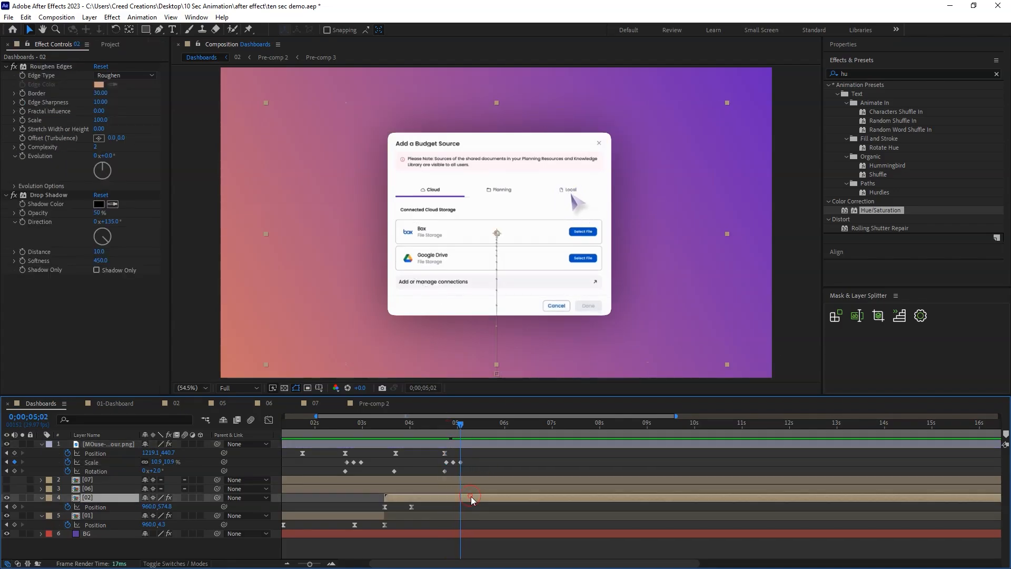
double_click(471, 496)
left_click(355, 468)
left_click_drag(342, 472, 340, 471)
left_click(344, 427)
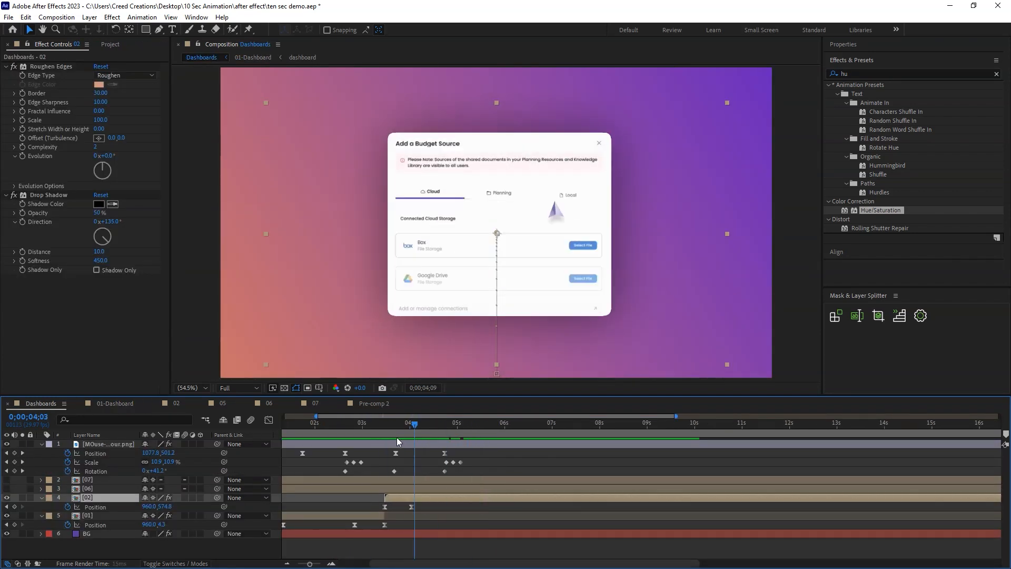
left_click_drag(448, 441, 478, 442)
Move the cursor onto the Browse Files button at 0;00;05;25 with a new Position keyframe, and preview the move.
left_click(489, 423)
left_click_drag(462, 429, 497, 431)
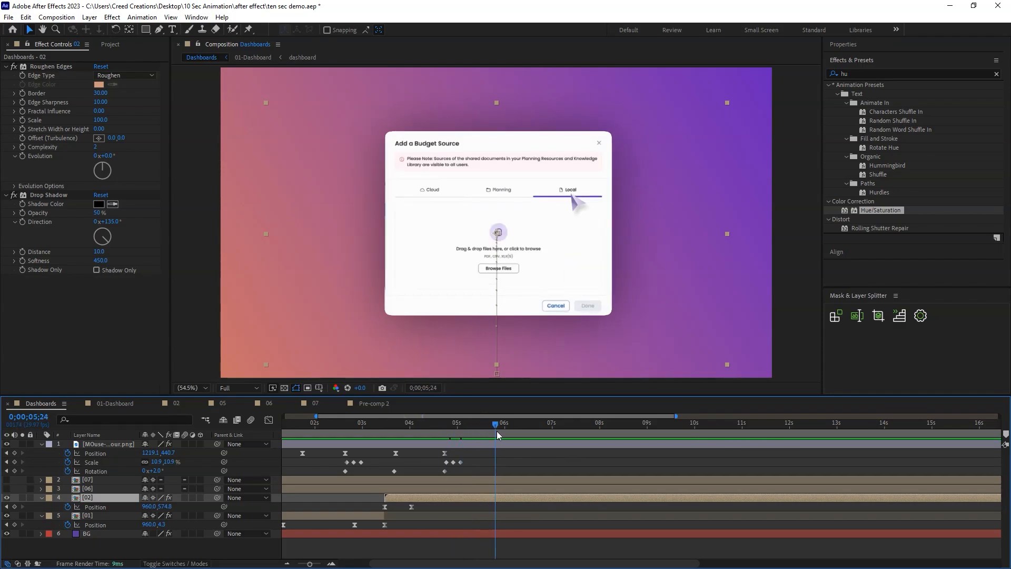
left_click(582, 204)
left_click(115, 452)
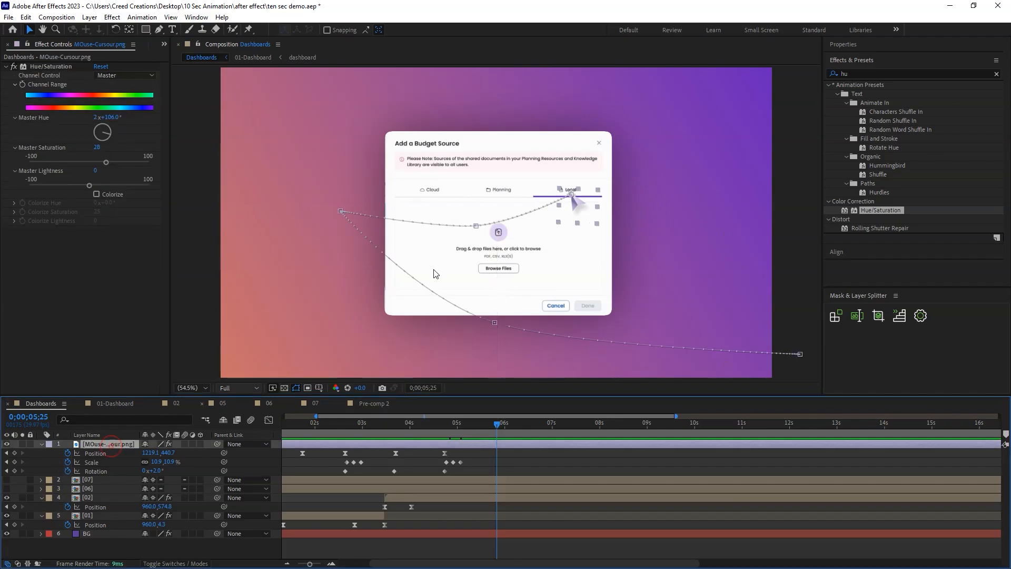
left_click_drag(576, 200, 512, 282)
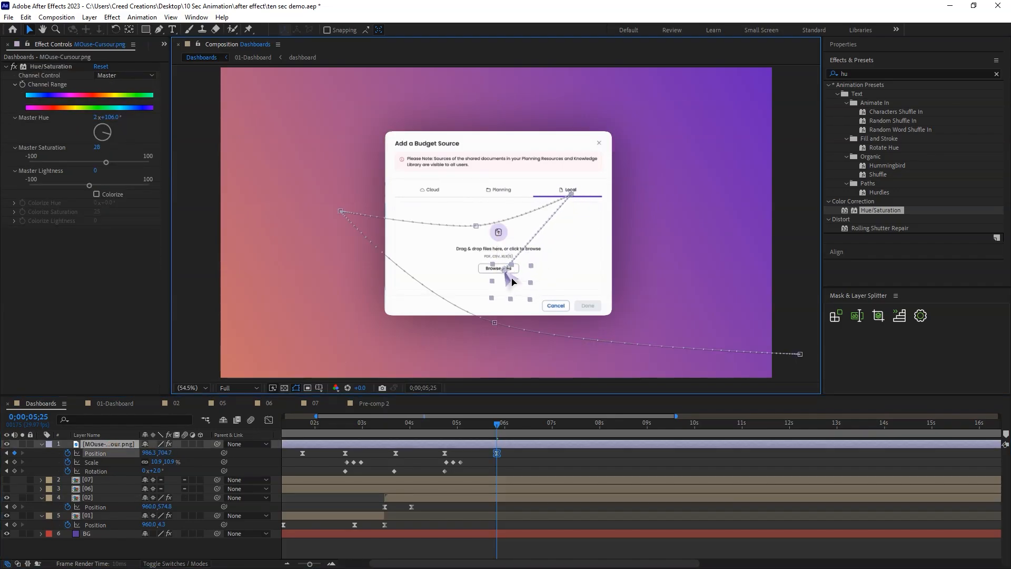
left_click(447, 426)
key("space")
Adjust the speed curve between the cursor's last two Position keyframes and preview the move to Browse Files.
key("space")
left_click_drag(509, 450, 441, 458)
left_click(269, 420)
mouse_move(453, 531)
left_mouse_down()
mouse_move(471, 531)
mouse_move(462, 532)
left_mouse_up()
left_click(448, 425)
key("space")
key("space")
left_click(269, 419)
left_click(343, 424)
key("space")
key("space")
Copy the cursor's Local tab click Scale keyframes to 0;00;05;26 for the Browse Files click, and save the project.
left_click(484, 425)
left_click(498, 430)
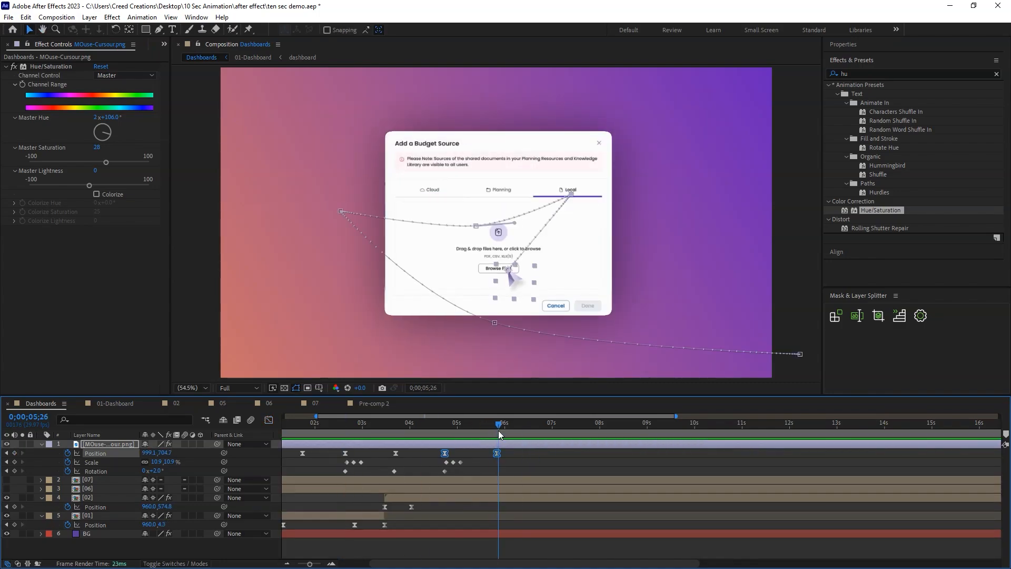
left_click_drag(465, 457, 444, 465)
key("ctrl+c")
key("ctrl+v")
left_click_drag(499, 424, 512, 431)
left_click(526, 449)
key("ctrl+s")
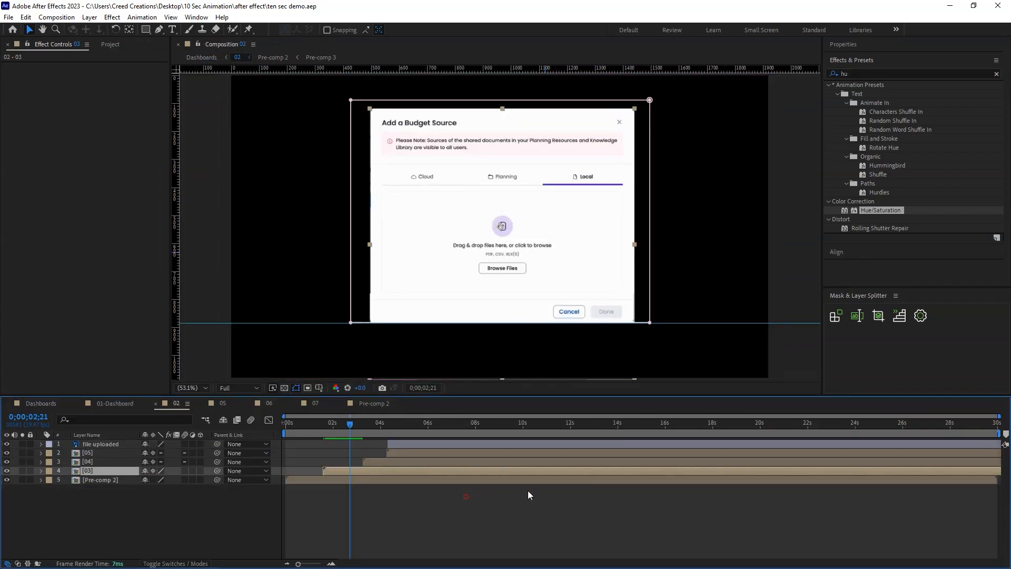
Start layer 04's file browser at 0;00;02;21 in composition 02 and check its timing in Dashboards.
left_click_drag(374, 461, 362, 461)
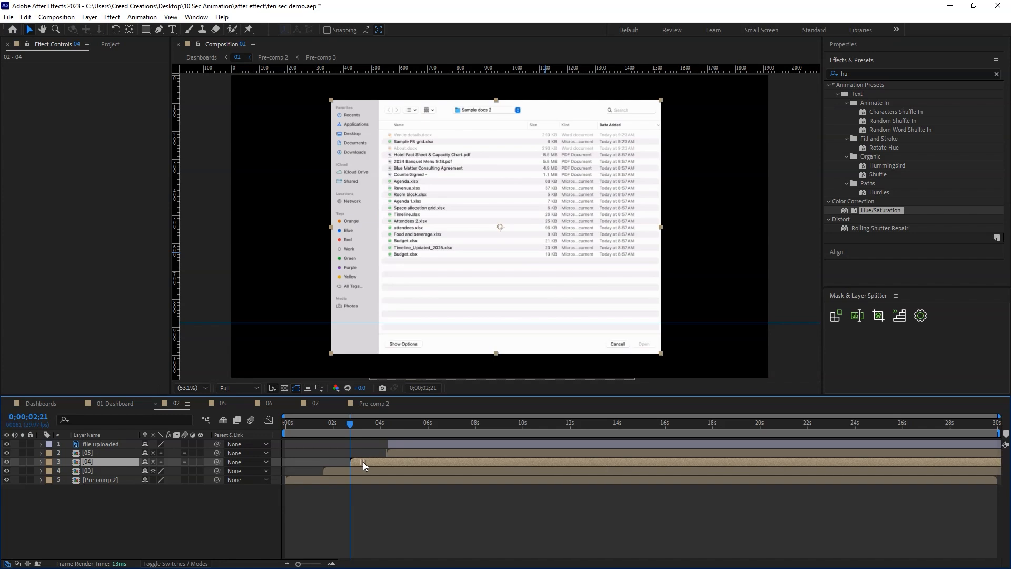
left_click_drag(352, 425, 358, 426)
left_click(116, 404)
left_click(48, 405)
left_click_drag(491, 425, 470, 447)
Move layer 04's file browser out of composition 02 into Dashboards, above layer 02, starting at 0;00;06;05.
double_click(429, 495)
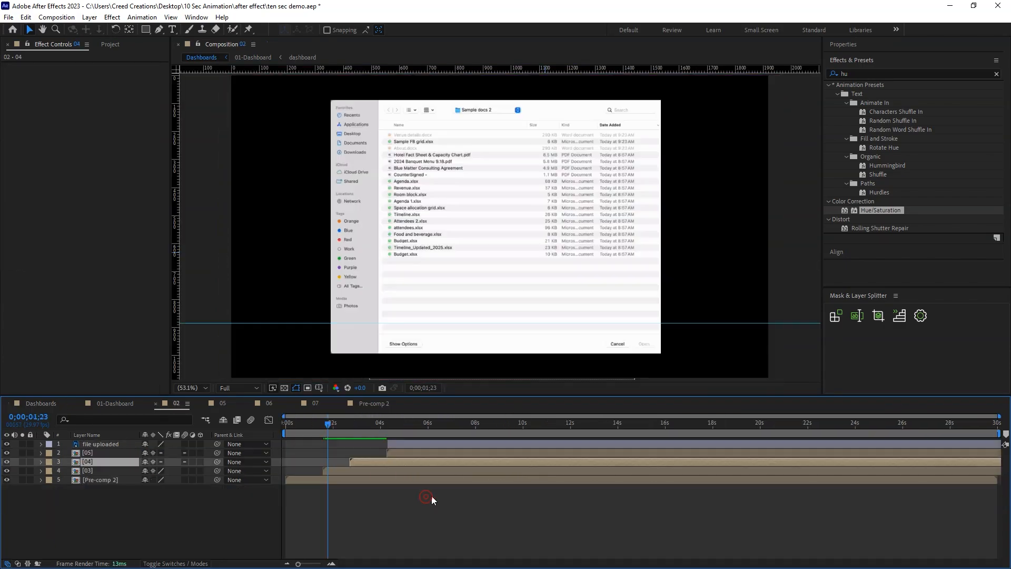
key("Delete")
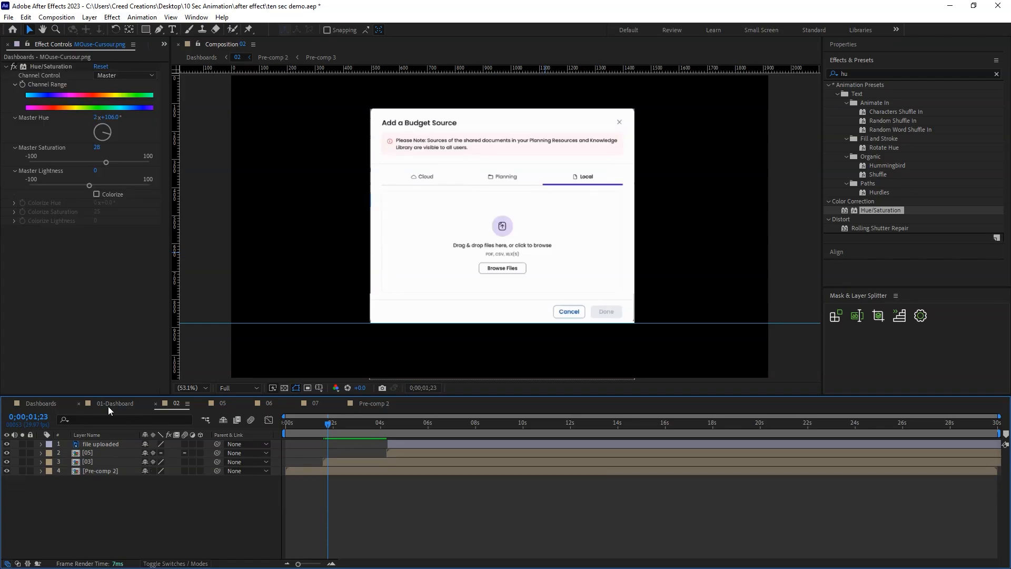
left_click(47, 403)
left_click_drag(468, 429, 511, 432)
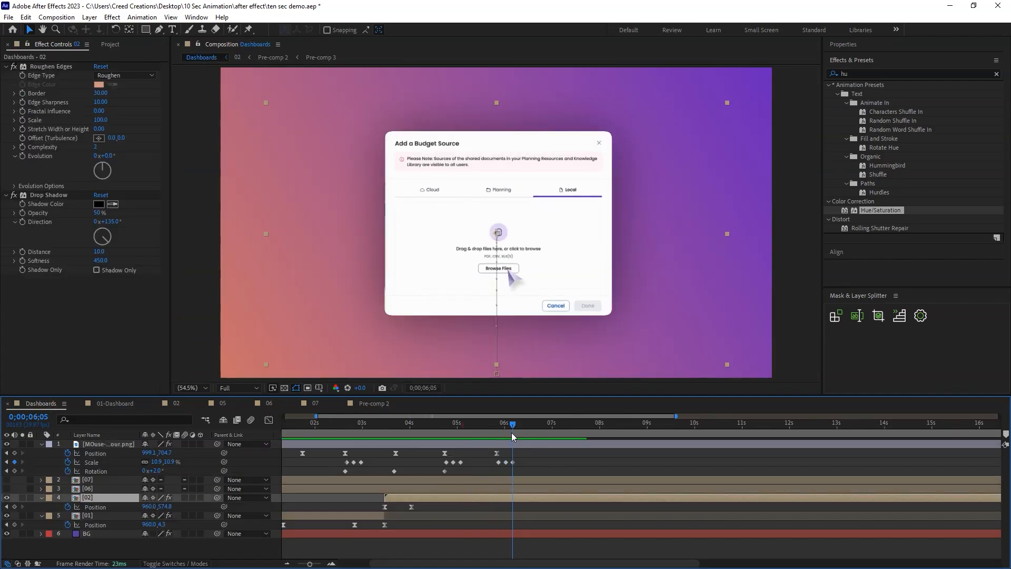
key("ctrl+v")
left_click_drag(365, 497, 531, 498)
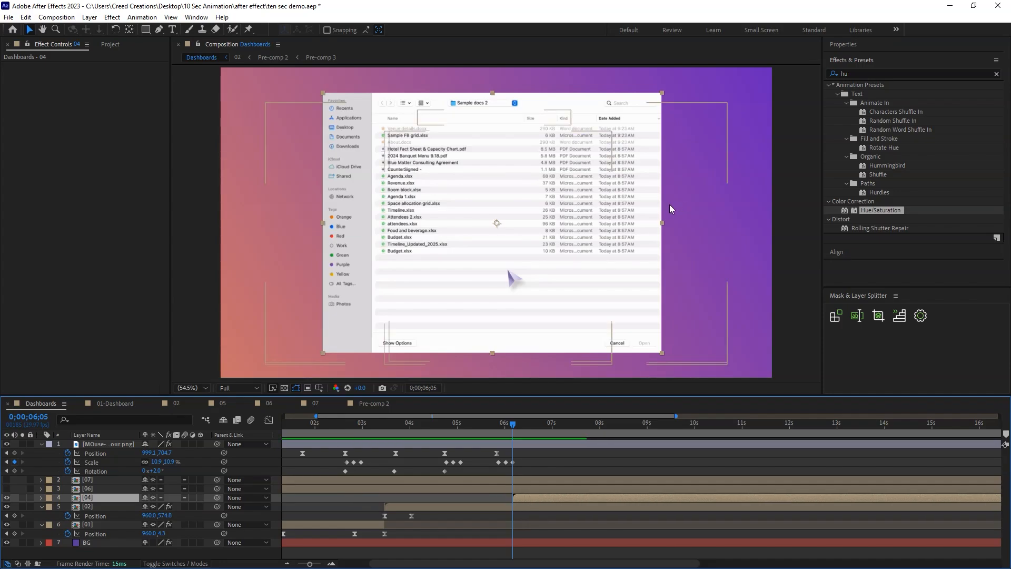
Copy layer 02's Roughen Edges and Drop Shadow effects onto layer 04's file browser, and start that layer at about 0;00;06;04.
left_click(513, 504)
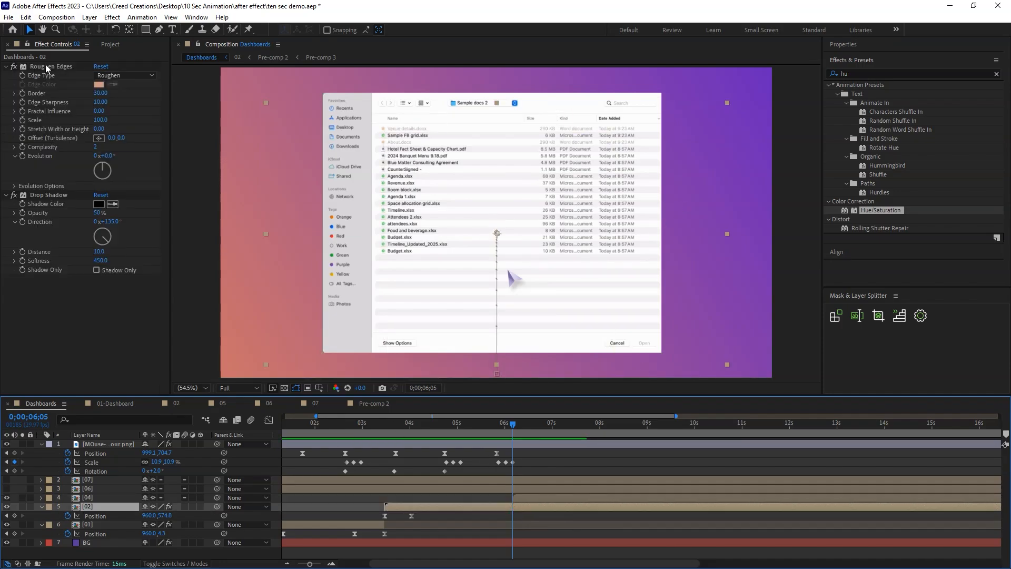
left_click(47, 67)
left_click(66, 196, "ctrl")
left_click(357, 162)
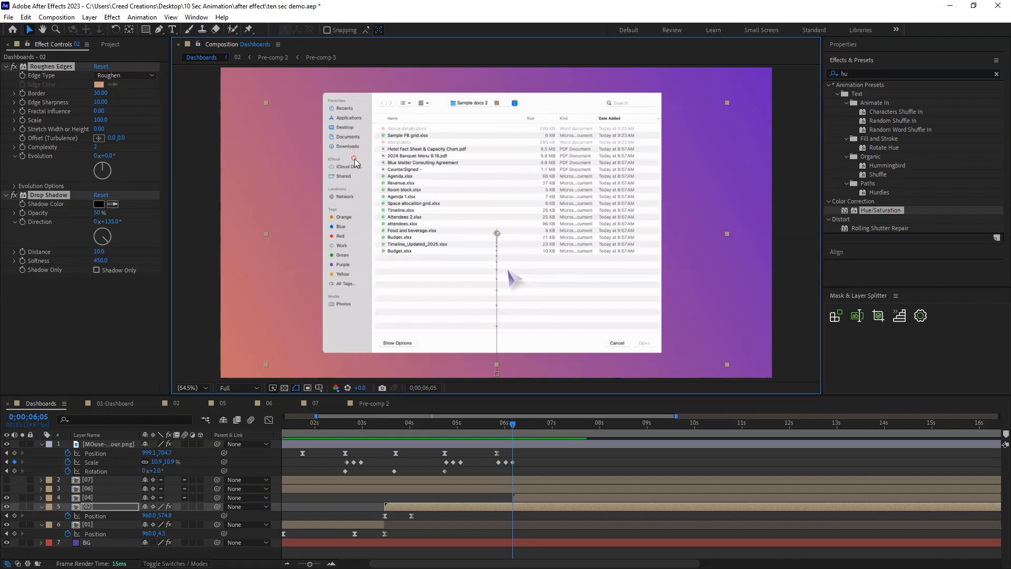
key("e")
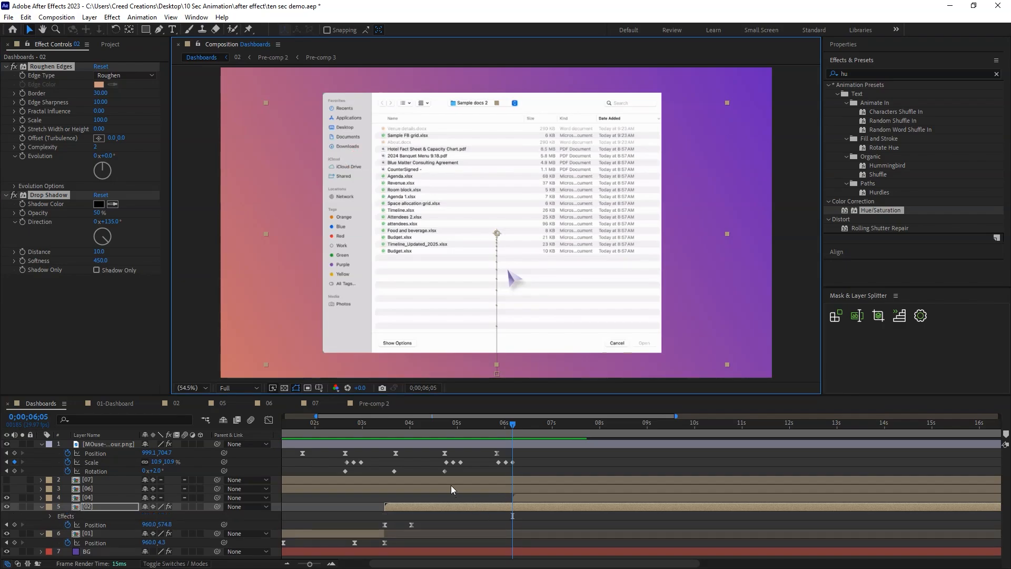
left_click(447, 507)
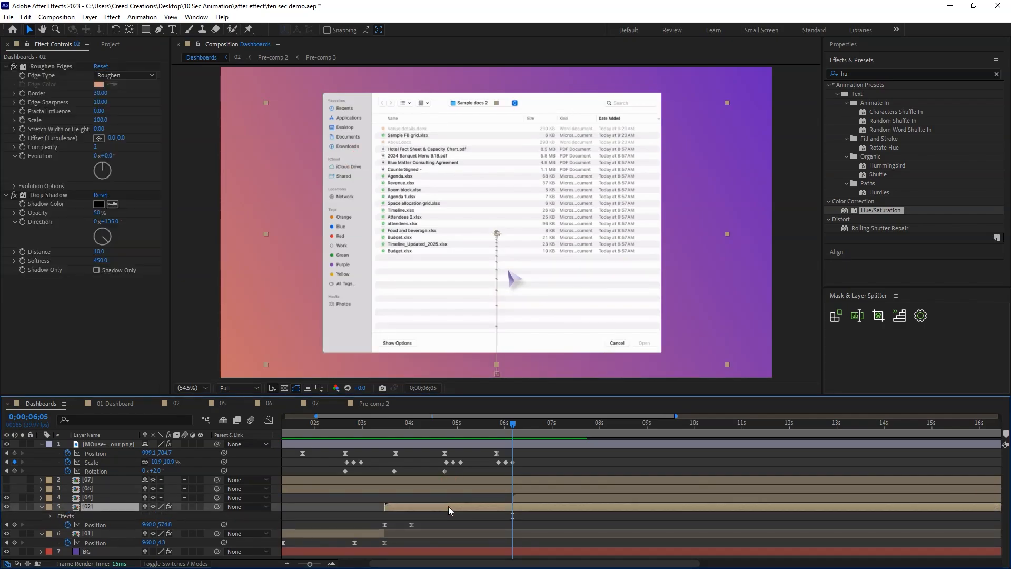
left_click(90, 497)
key("ctrl+v")
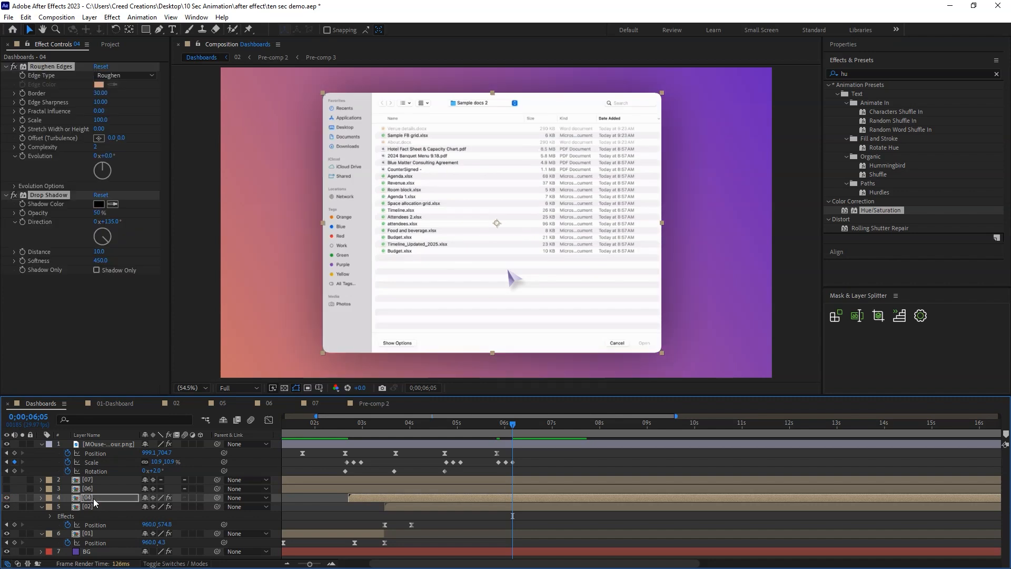
left_click_drag(445, 498, 604, 504)
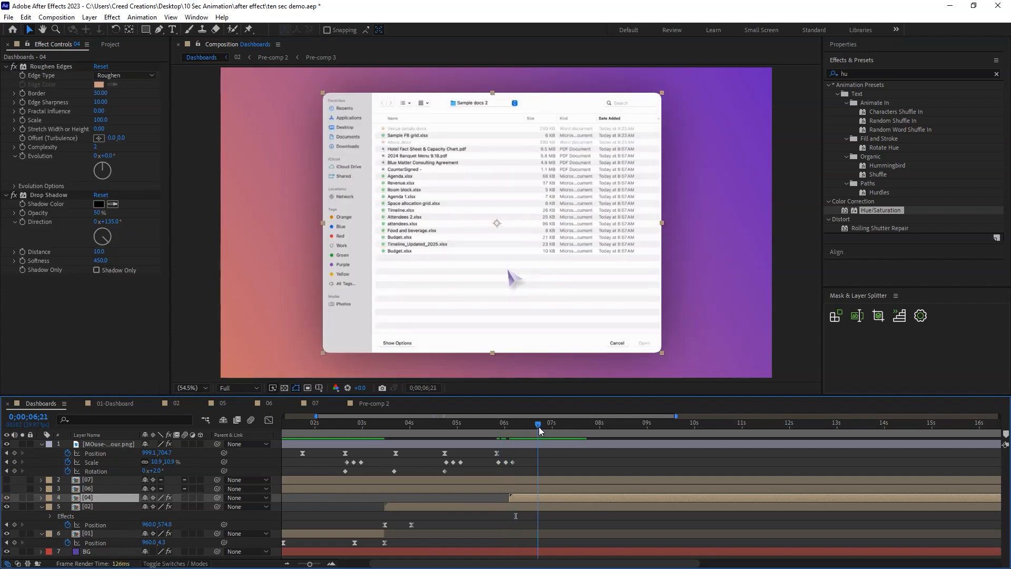
Animate layer 04 from Position 960, 930 and 1% opacity at 0;00;06;05 to Position 960, 540 and 100% opacity at 0;00;06;25.
key("Page_Down")
key("Page_Down")
key("Page_Down")
key("alt+shift+p")
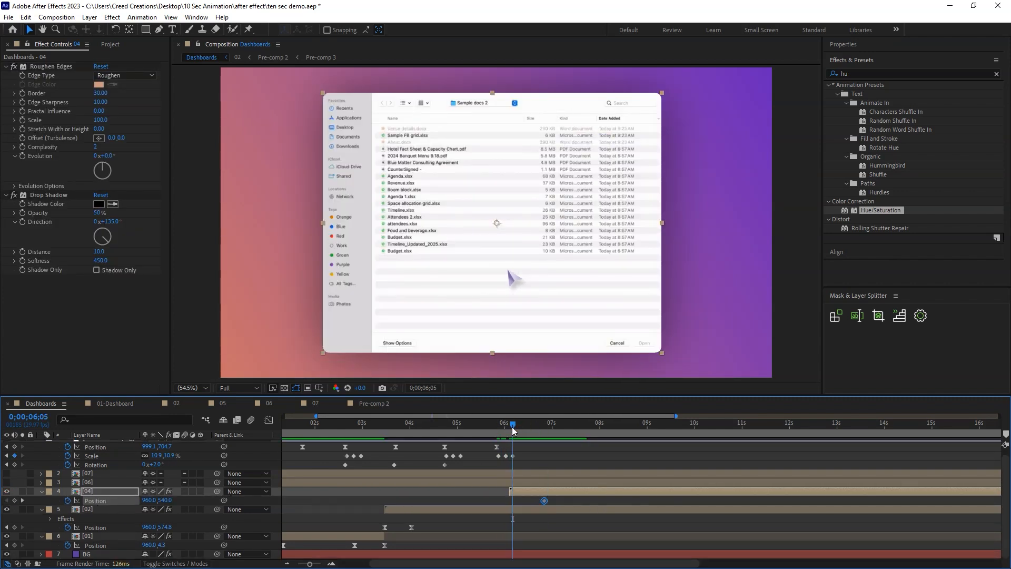
key("alt+shift+t")
left_click_drag(164, 500, 93, 509)
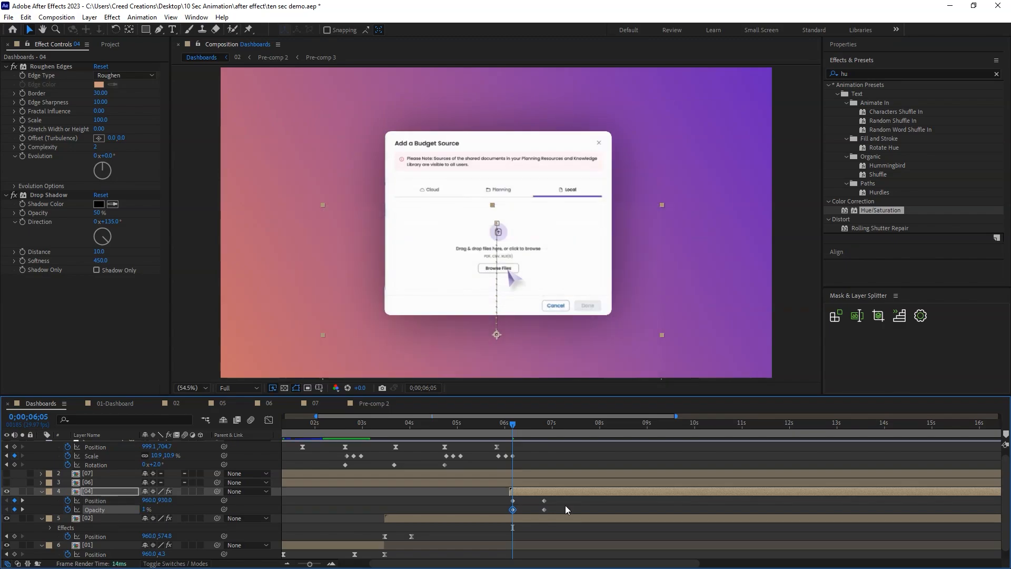
left_click(564, 504)
Preview the file browser's entrance and apply Easy Ease to layer 04's Position keyframes.
key("space")
left_click(530, 423)
left_click_drag(555, 497, 505, 504)
right_click(512, 500)
left_click(540, 492)
left_click(673, 422)
Shape layer 04's Position speed curve to peak early and slow down gradually, previewing the file browser's entrance between adjustments.
left_click(269, 420)
key("equal")
key("equal")
left_click_drag(566, 536, 535, 535)
left_click(461, 424)
mouse_move(482, 536)
left_mouse_down()
mouse_move(553, 536)
mouse_move(488, 535)
left_mouse_up()
key("space")
left_click(447, 425)
key("space")
key("space")
left_click(454, 424)
key("space")
left_click_drag(554, 535, 523, 535)
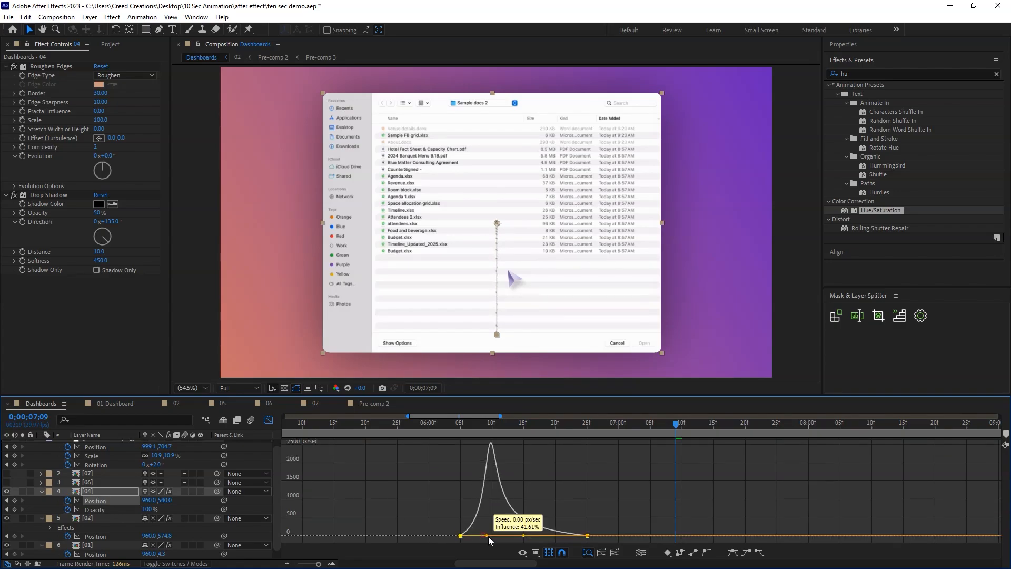
Preview the file browser's entrance and shift layer 04 with its keyframes five frames earlier, so the motion starts at 0;00;06;00.
left_click(269, 420)
left_click(531, 447)
left_click(437, 425)
key("space")
left_click(384, 431)
left_click_drag(463, 491, 432, 491)
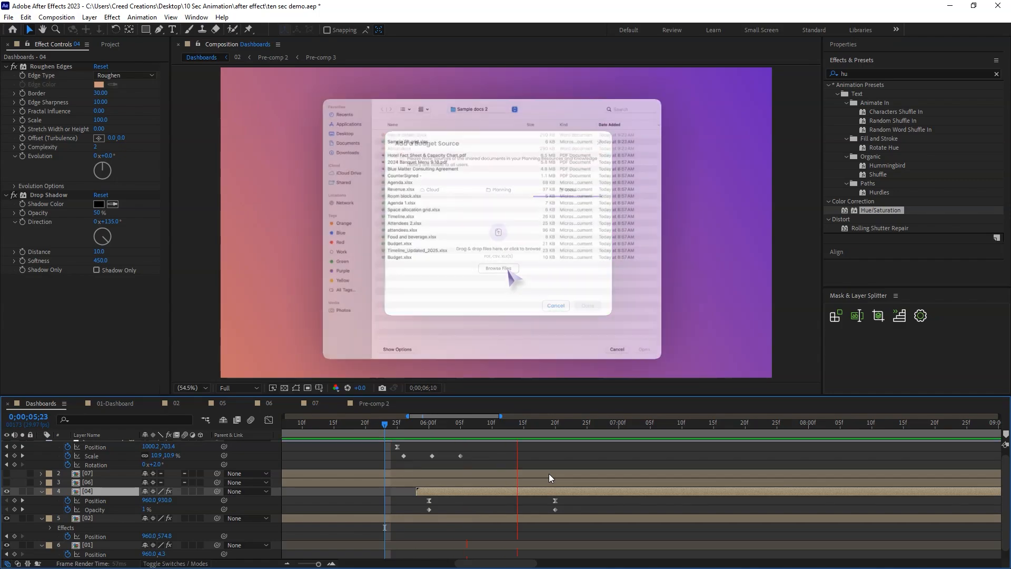
Move the cursor onto Budget.xlsx in the file browser at 0;00;06;29, at Position 683.7, 591.0.
left_click_drag(503, 424, 611, 437)
key("minus")
key("minus")
key("minus")
key("minus")
left_click_drag(1005, 476, 1005, 469)
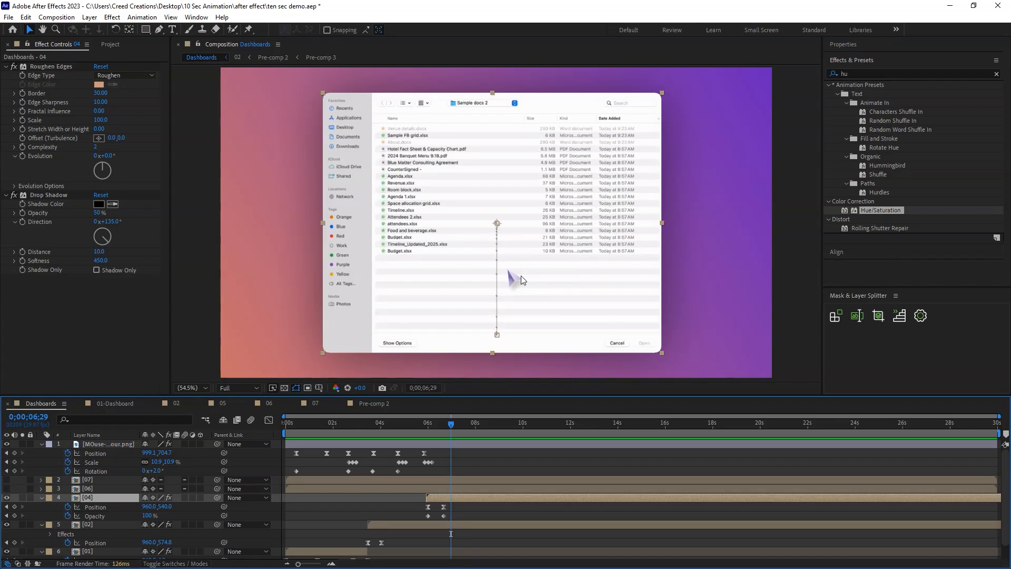
left_click(790, 251)
left_click(512, 283)
left_click_drag(423, 423, 446, 428)
Shape the speed curve of the cursor's move to Budget.xlsx, and copy the Browse Files click Scale keyframes to that point.
left_click(268, 420)
key("equal")
left_click_drag(436, 536, 413, 537)
left_click(402, 423)
key("space")
left_click(268, 420)
left_click_drag(429, 462, 397, 466)
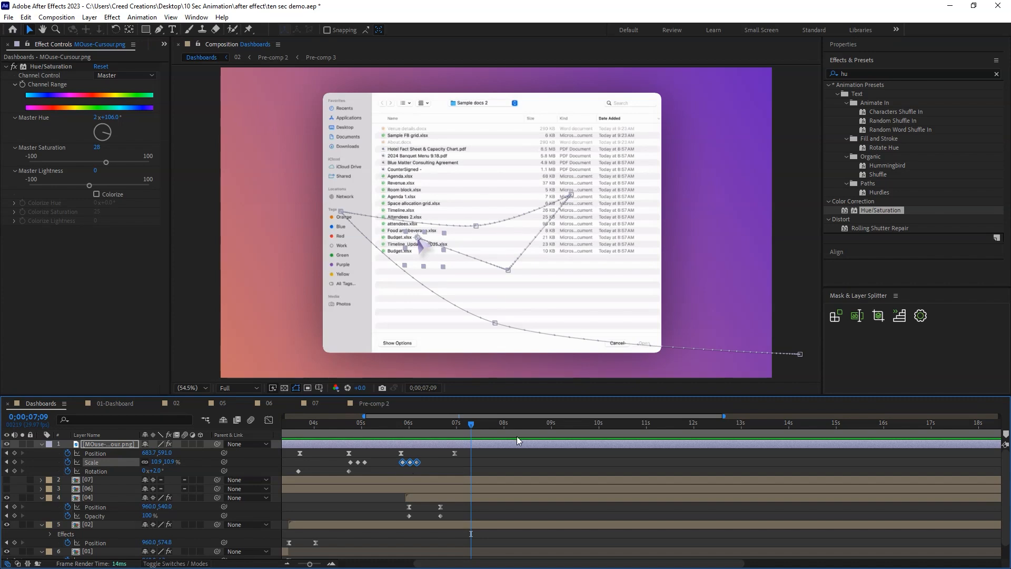
mouse_move(448, 432)
left_mouse_down()
mouse_move(469, 426)
mouse_move(460, 431)
left_mouse_up()
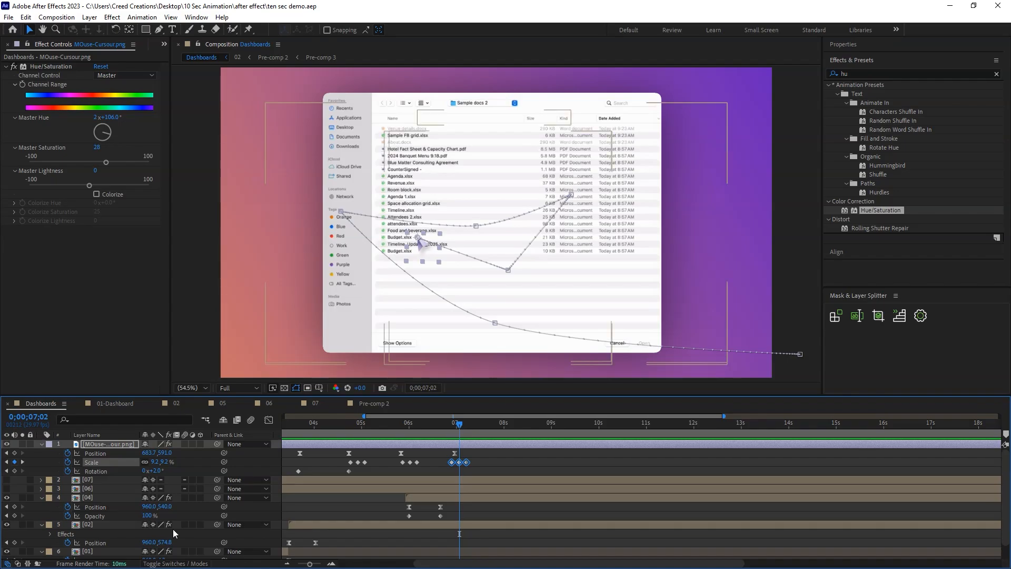
In composition 02, end layer 03 and start layer 05's uploaded-file popup at 0;00;03;20, and preview the change.
double_click(109, 525)
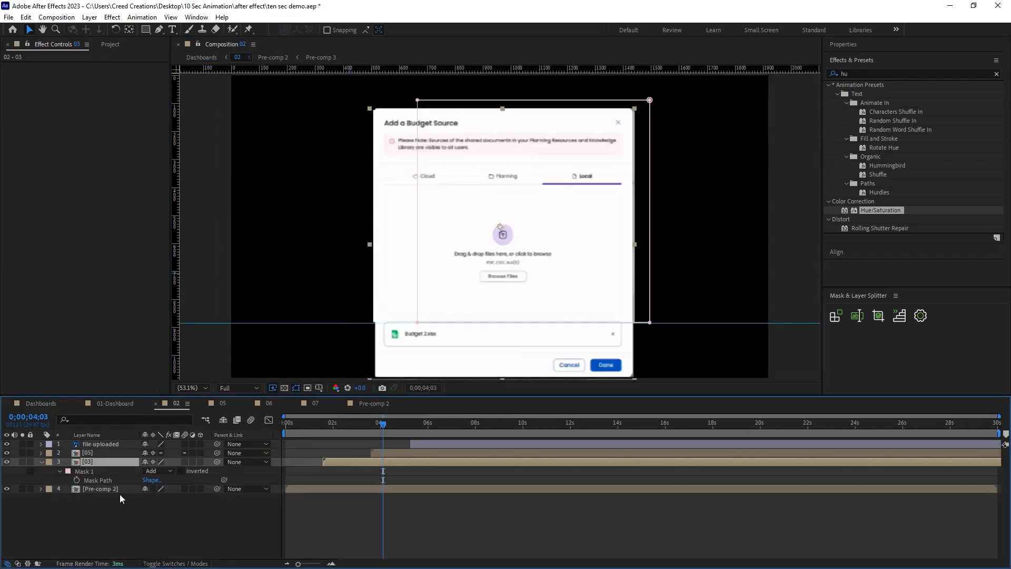
key("ctrl+shift+c")
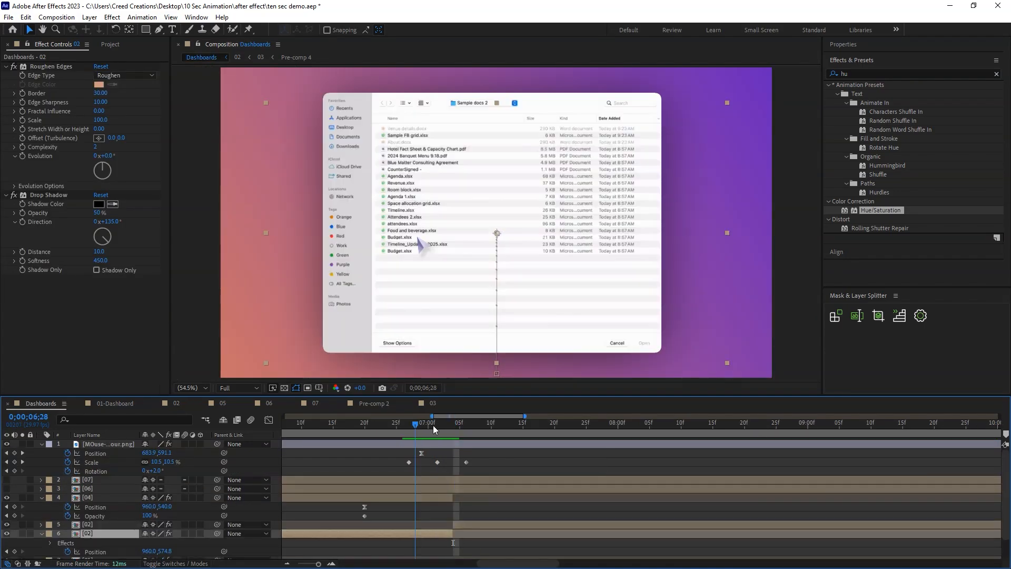
left_click_drag(433, 427, 391, 437)
key("space")
key("space")
In Dashboards, end layer 04 and split layer 02 at about 0;00;07;04, raising the second part's popup to centre it vertically.
left_click_drag(508, 425, 481, 457)
left_click(485, 524)
left_click(513, 317)
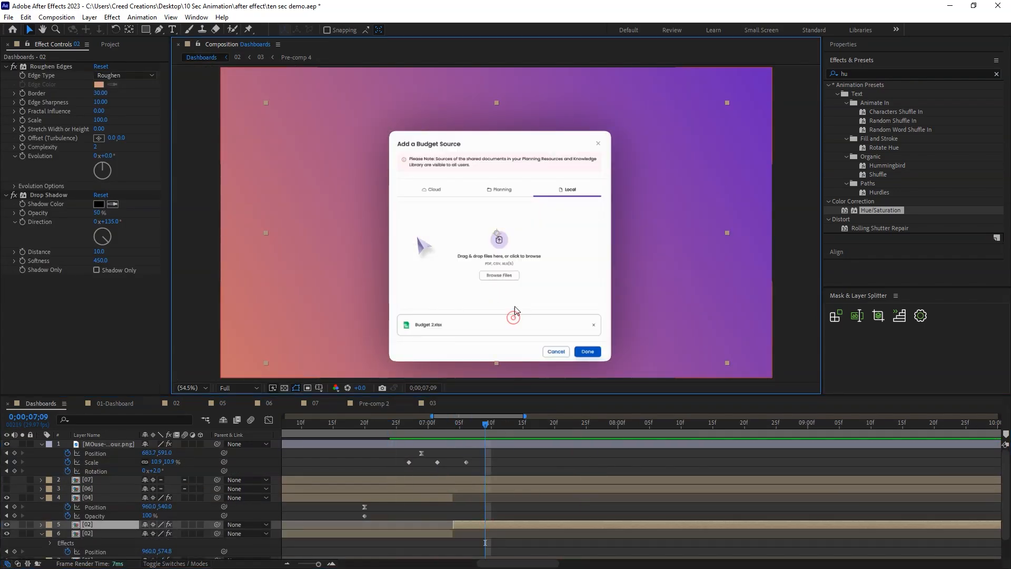
left_click_drag(496, 232, 496, 209)
Move the cursor onto the popup's Done button at 0;00;07;27, at Position 1309.0, 902.7.
left_click_drag(483, 437, 522, 447)
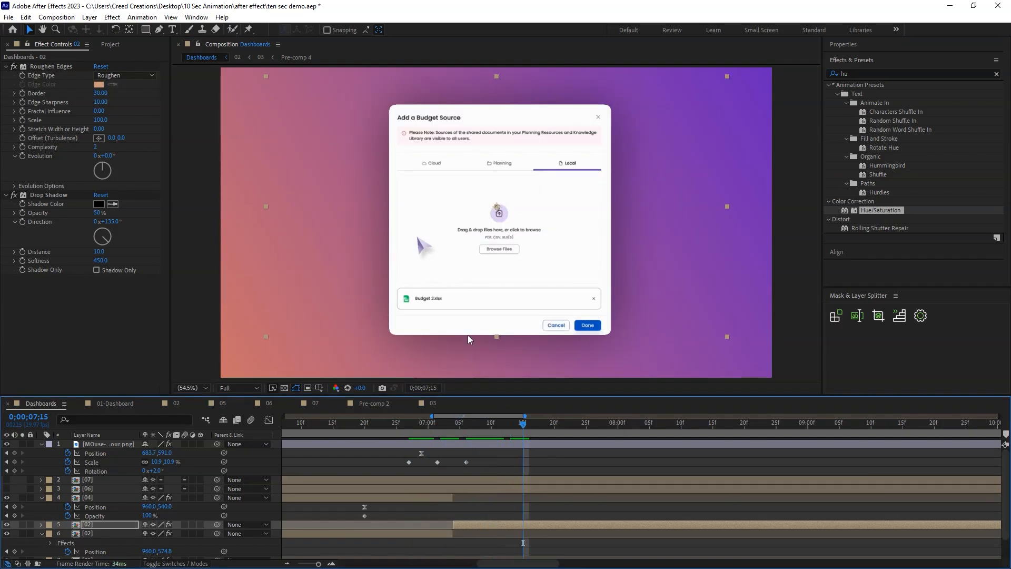
left_click(112, 446)
scroll(497, 445, "down", 5)
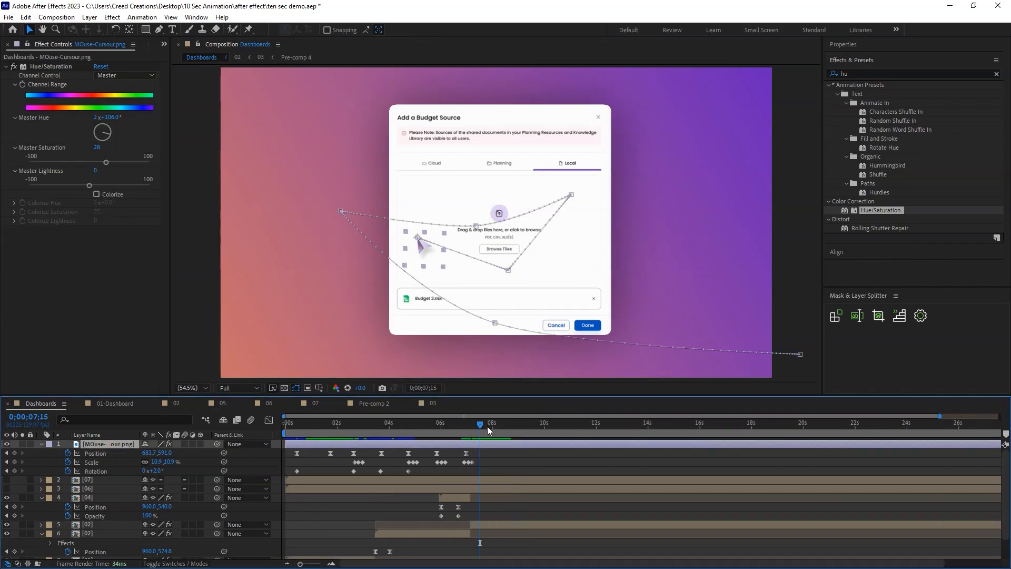
scroll(488, 430, "up", 2)
left_click_drag(434, 244, 601, 335)
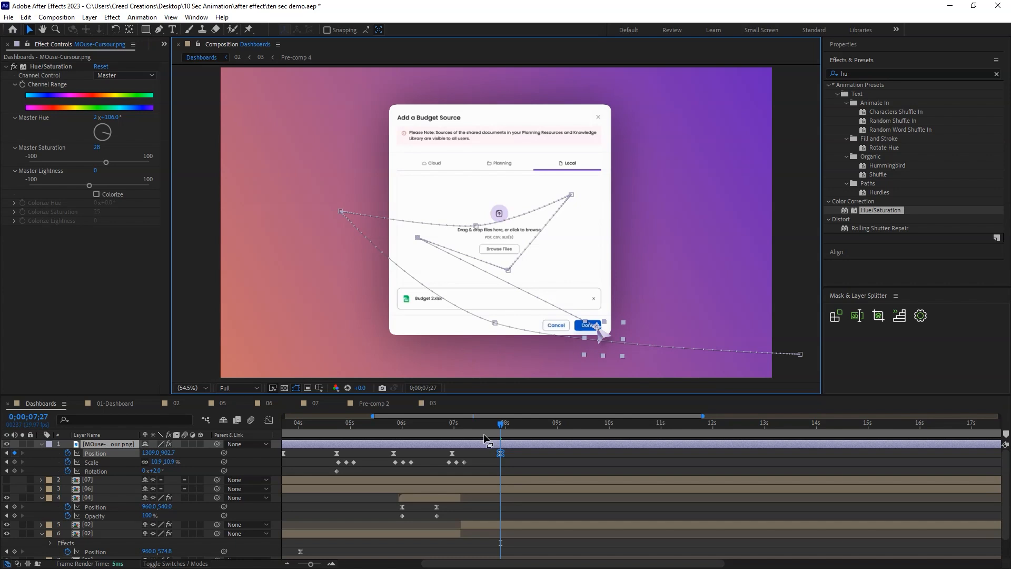
Copy the cursor's file-click Scale keyframes to 0;00;07;27 for the Done click, and save the project.
left_click_drag(470, 456, 441, 474)
key("ctrl+c")
key("ctrl+v")
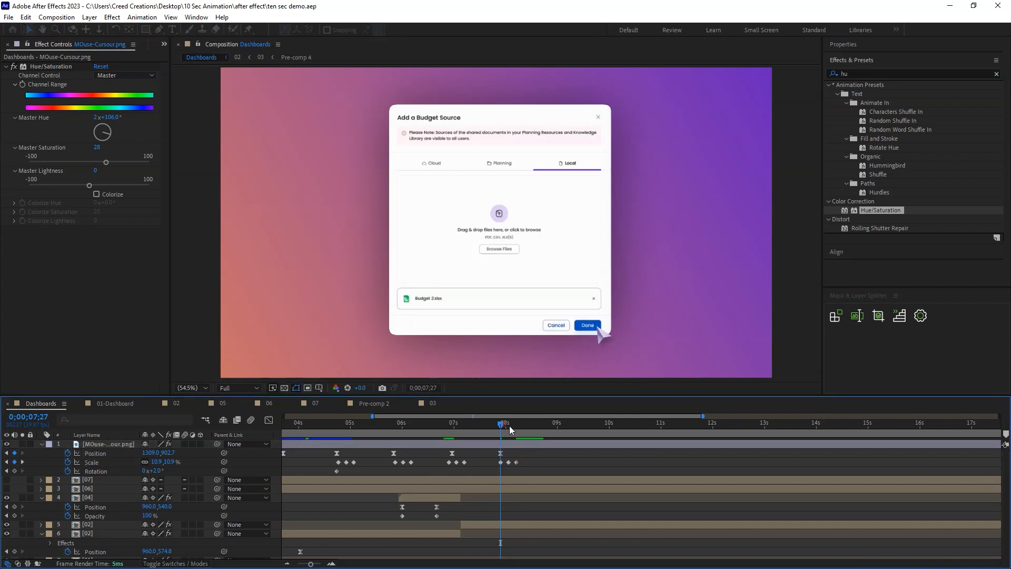
Move the file uploaded banner from composition 02 into Dashboards, starting with the second layer 02 and placed just above the popup.
left_click(528, 428)
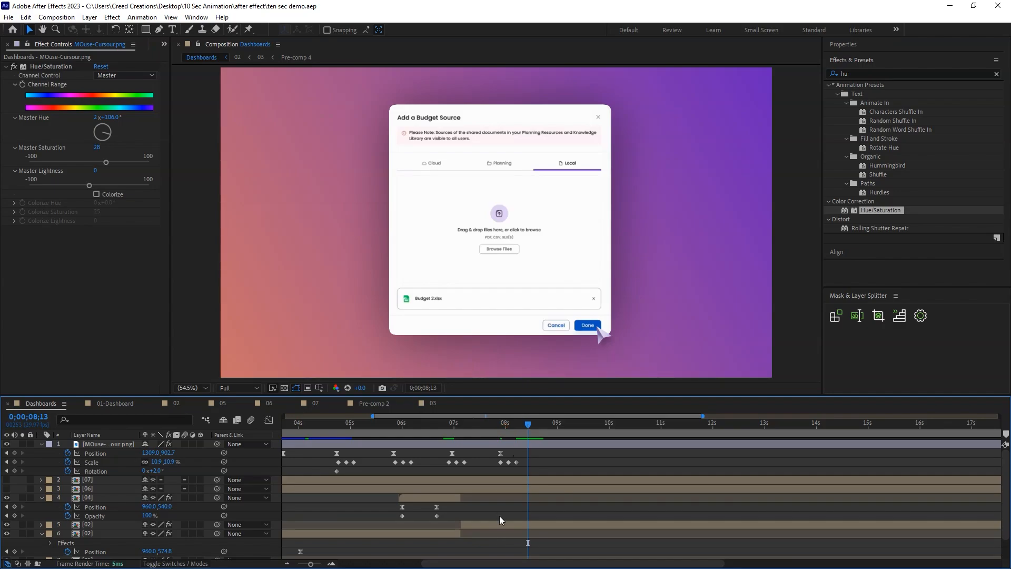
double_click(506, 523)
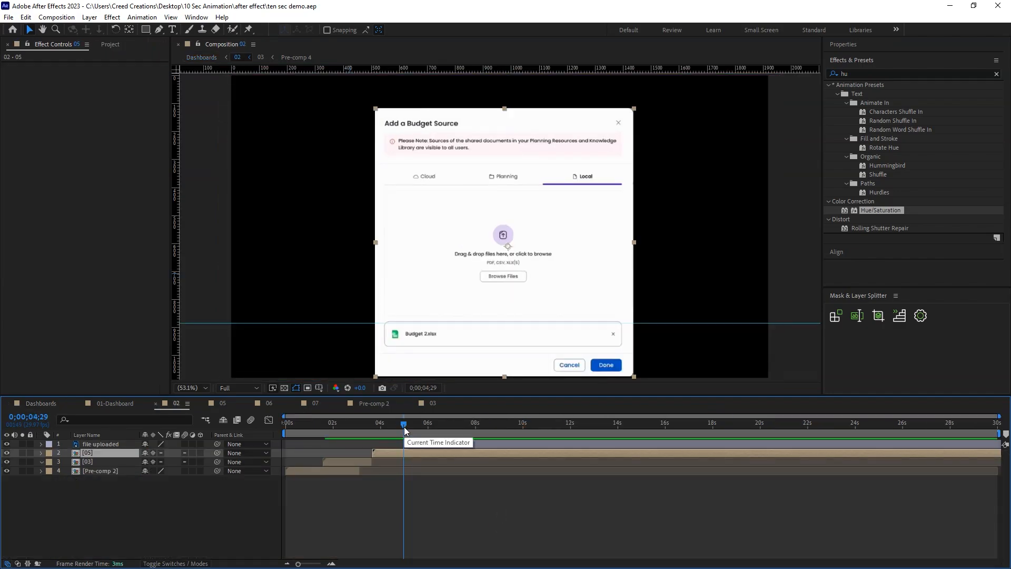
left_click(436, 443)
left_click(41, 403)
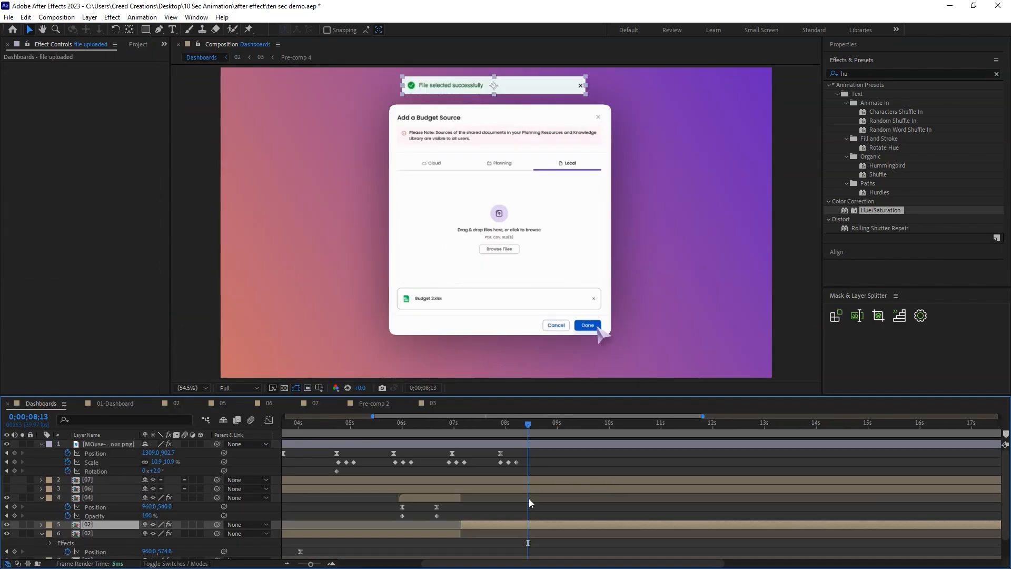
left_click_drag(456, 432, 475, 442)
left_click_drag(546, 91, 550, 98)
key("ctrl+v")
key("ctrl+z")
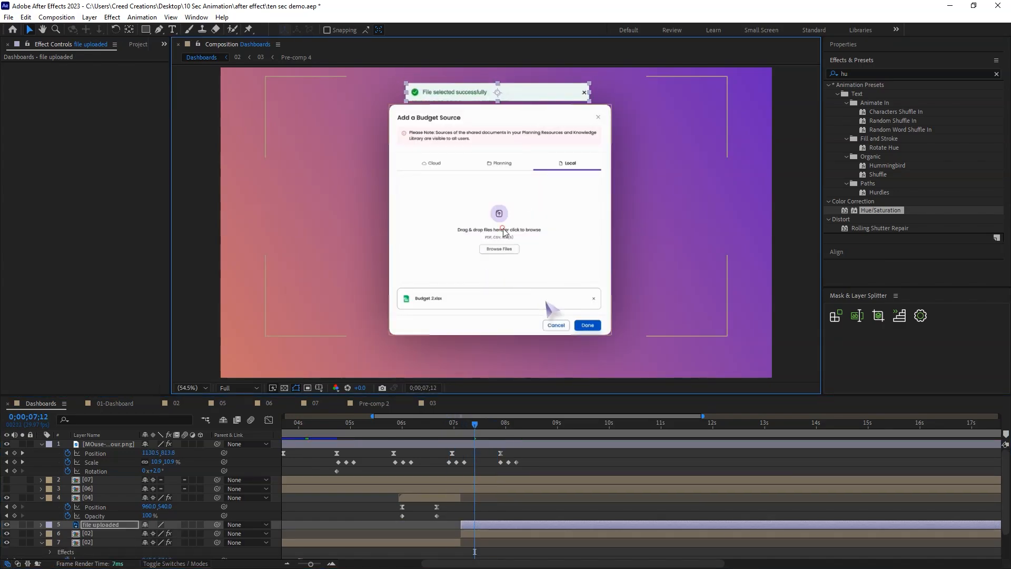
Copy the popup's Roughen Edges and Drop Shadow effects onto the file uploaded banner, set its Border to 12, and save.
left_click(579, 134)
left_click(51, 66)
left_click(54, 195, "ctrl")
left_click(421, 96)
key("ctrl+v")
left_click_drag(100, 93, 72, 93)
key("ctrl+s")
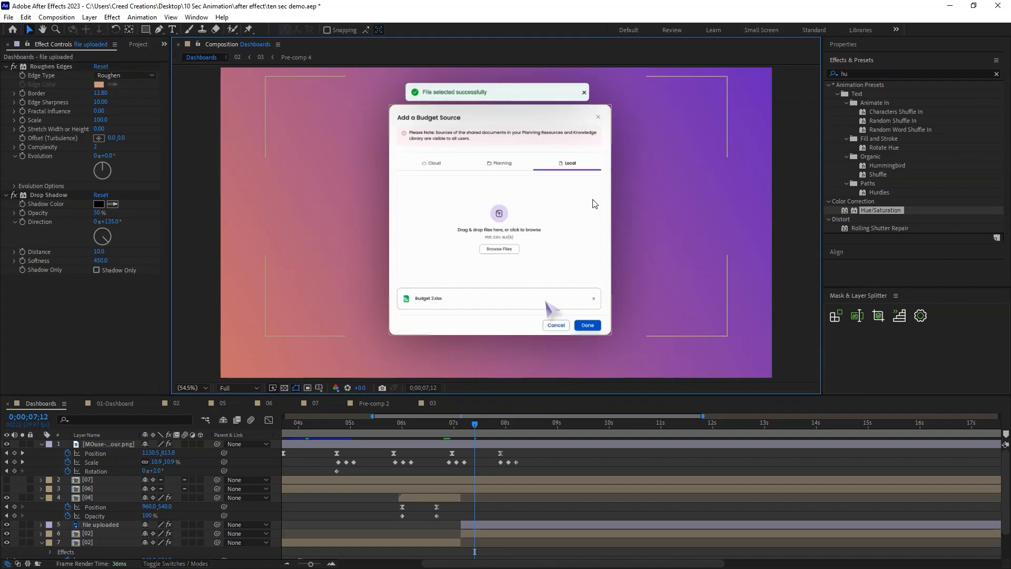
Animate the banner rising from Position Y 180.3 at 0% opacity at 0;00;07;05 to its place above the popup at 0;00;07;28.
left_click(500, 435)
left_click_drag(500, 433, 502, 433)
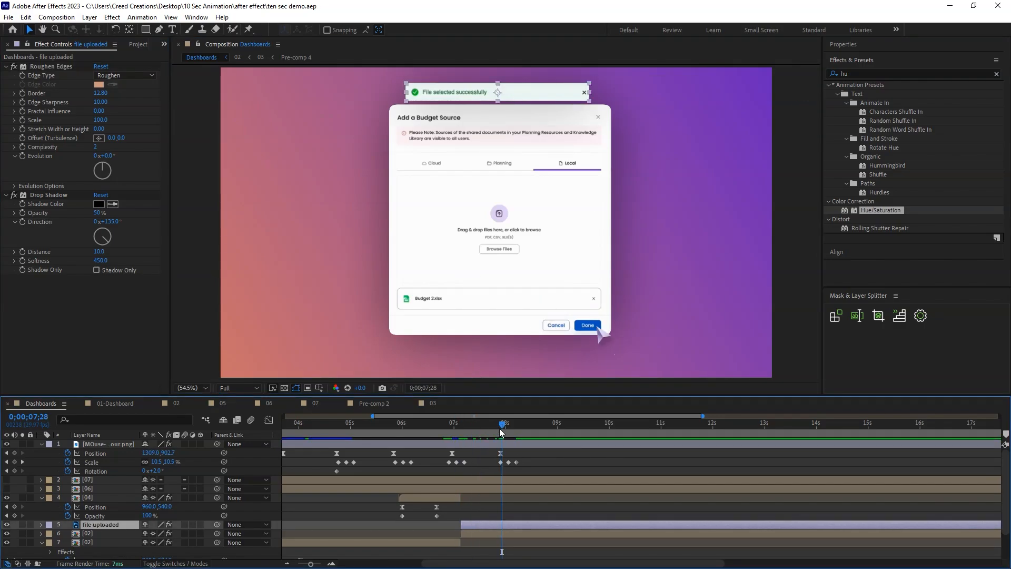
key("p")
key("shift+t")
left_click_drag(67, 533, 68, 543)
key("i")
left_click_drag(162, 533, 212, 533)
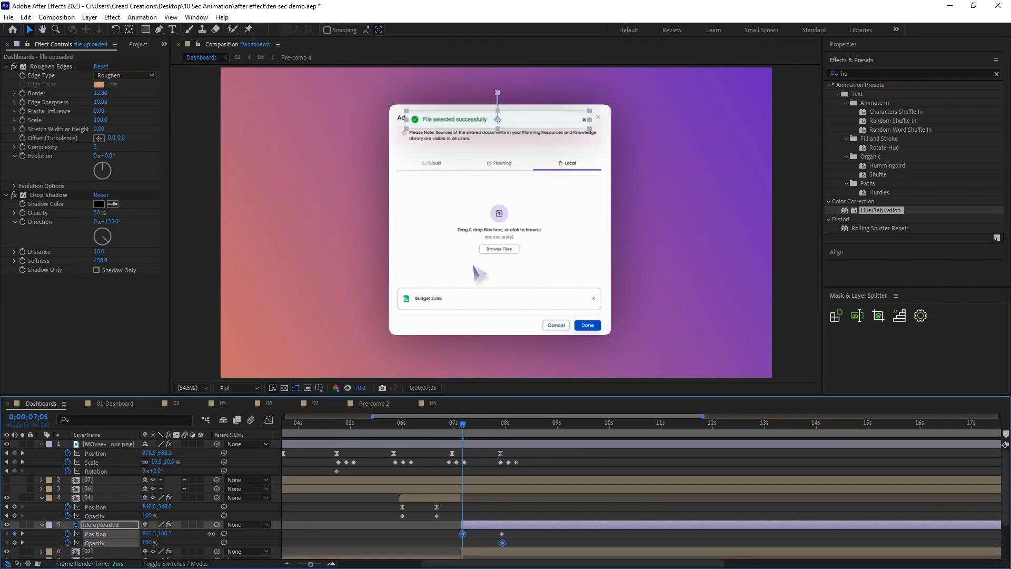
left_click_drag(146, 542, 79, 544)
Ease the file uploaded banner's Position keyframes, shape their speed curve, and preview the entrance.
left_click_drag(511, 537, 476, 537)
right_click(462, 533)
mouse_move(488, 523)
left_click(627, 456)
left_click(269, 420)
left_click(516, 532)
left_click(463, 536)
key("space")
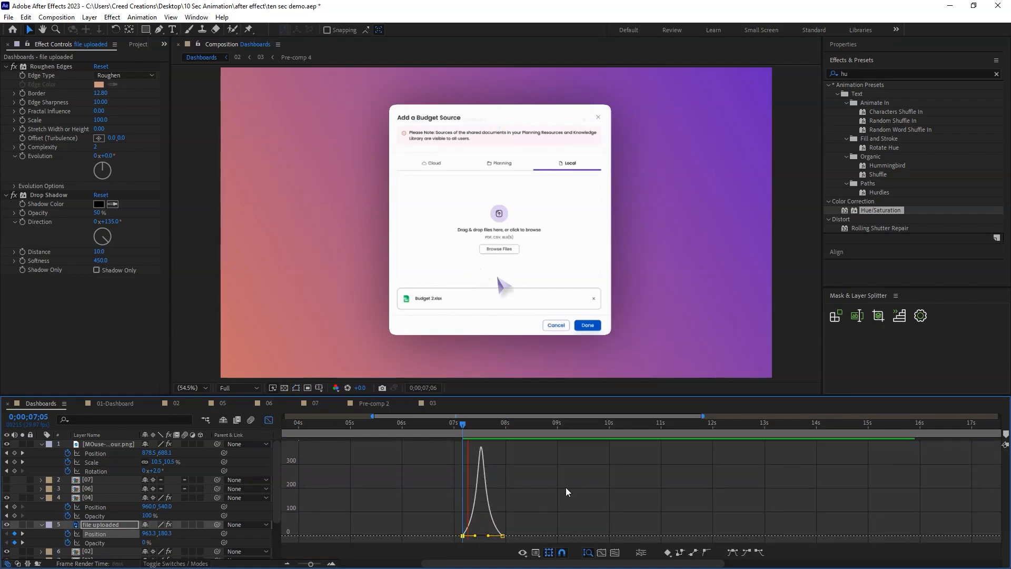
key("space")
left_click(269, 420)
left_click(477, 510)
left_click_drag(499, 431, 509, 431)
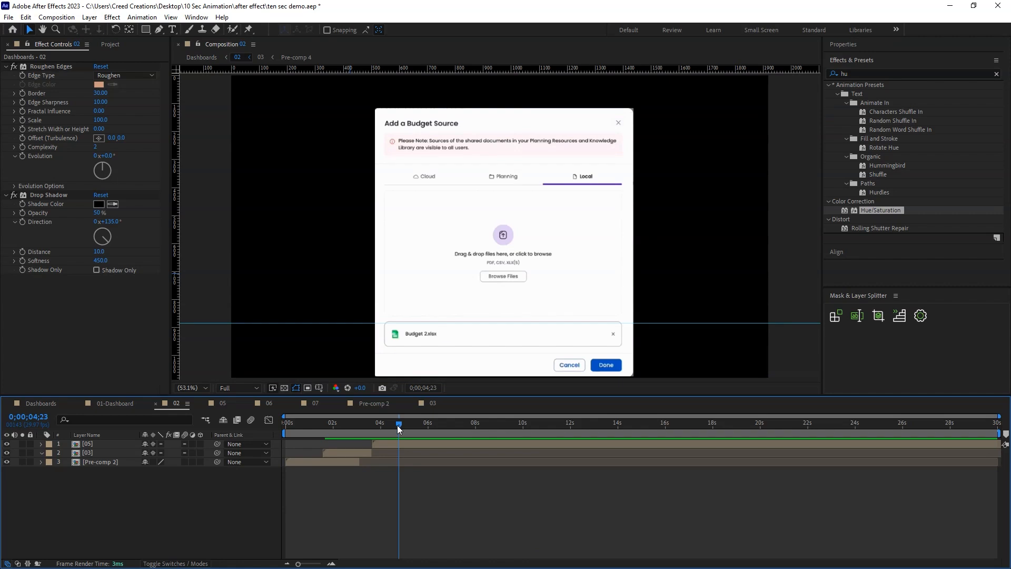
Show layer 06's Budget Insight Summary page in Dashboards and paste the Roughen Edges and Drop Shadow effects onto it.
mouse_move(397, 425)
left_mouse_down()
mouse_move(422, 425)
mouse_move(403, 426)
left_mouse_up()
left_click(40, 402)
left_click(107, 488)
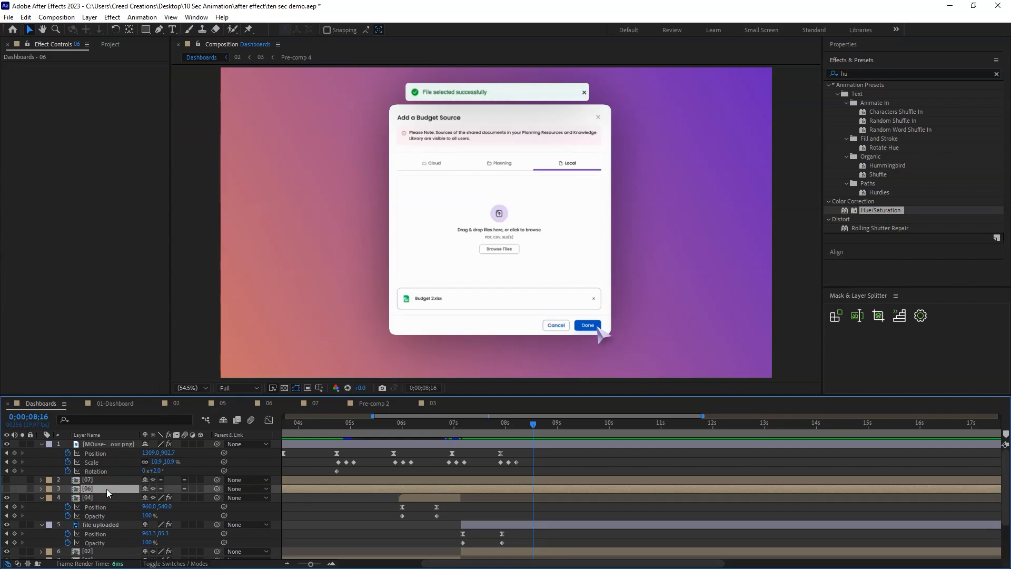
left_click(99, 497)
left_click(100, 489)
left_click(7, 489)
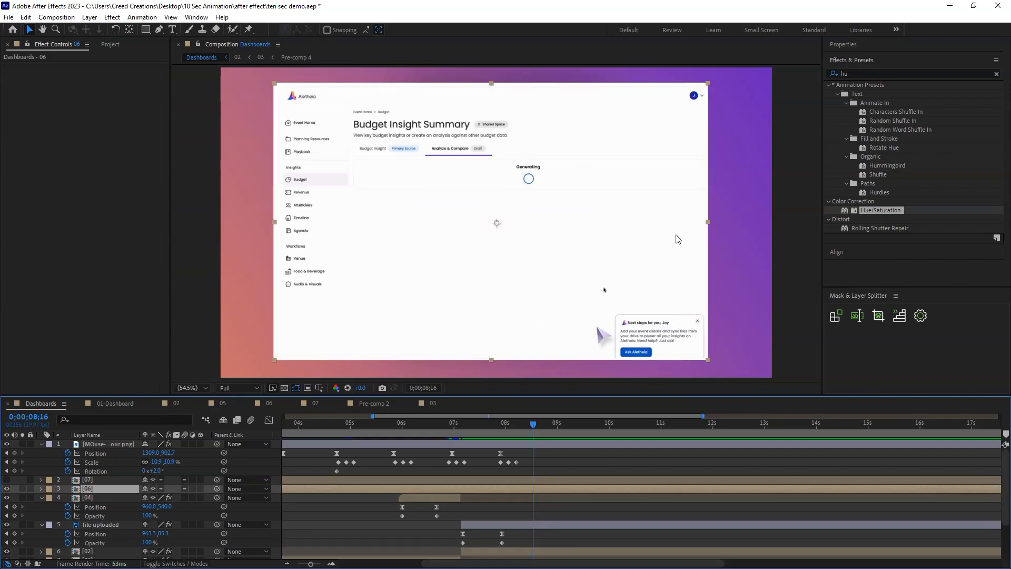
key("ctrl+v")
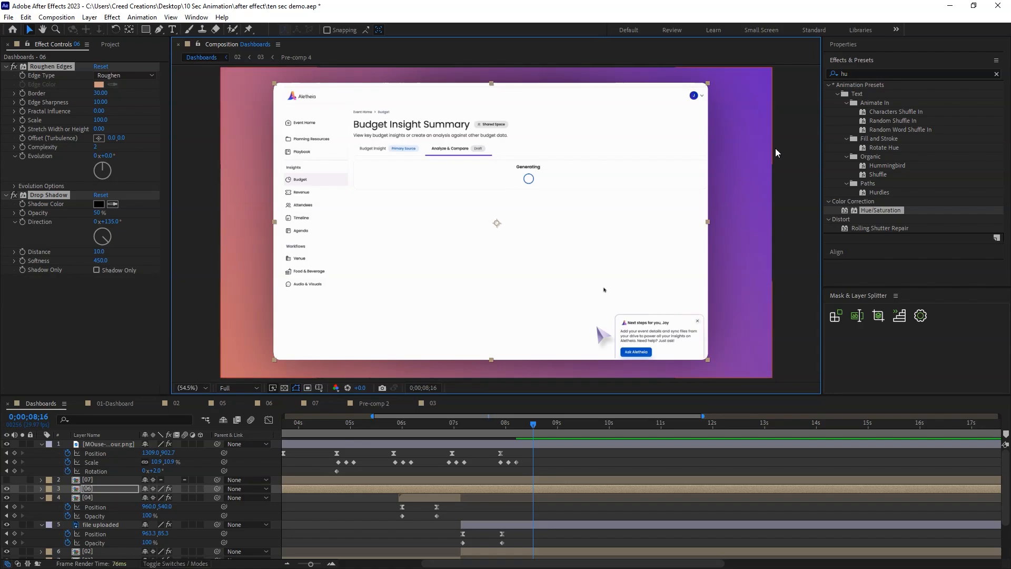
left_click(795, 216)
left_click(648, 246)
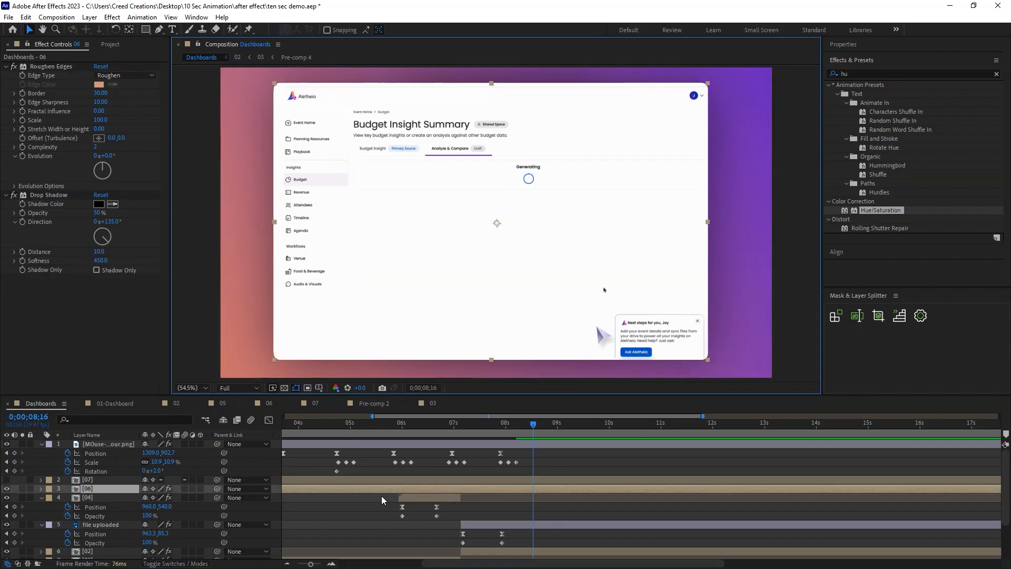
Start layer 06 at about 0;00;08;04, right after the cursor's Done click, and review the moments before it.
scroll(332, 490, "down", 6)
left_click_drag(306, 489, 501, 492)
left_click(470, 422)
key("equal")
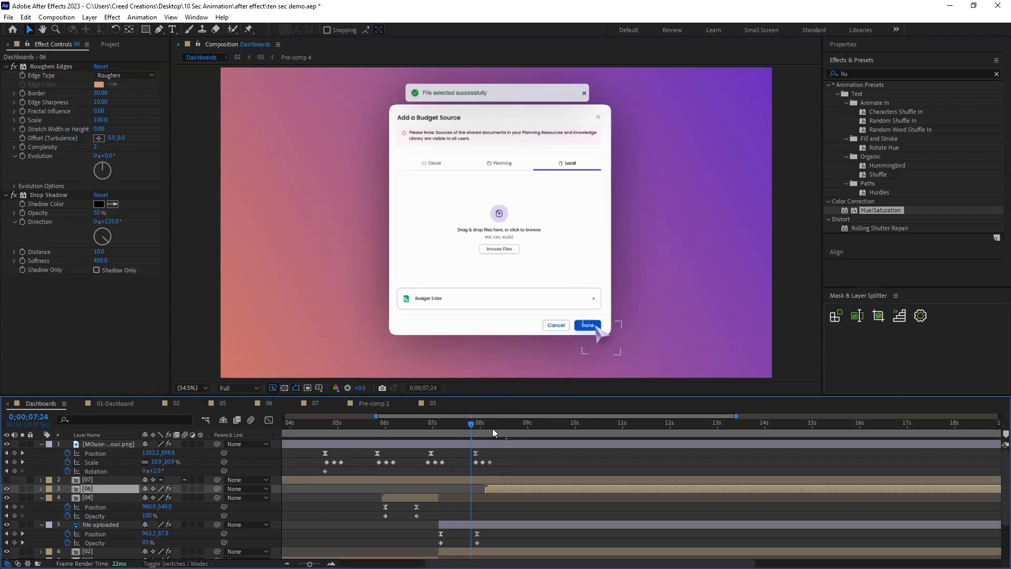
Move layer 06's start to about 0;00;08;06, in line with the last Scale keyframe of the cursor's Done click.
key("equal")
left_click_drag(488, 425, 509, 431)
left_click_drag(509, 491, 520, 489)
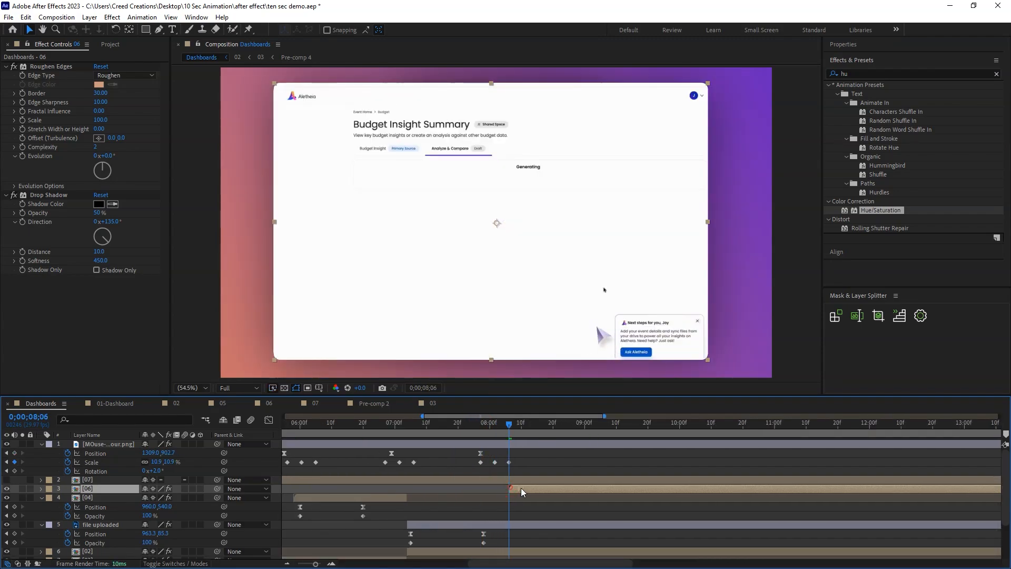
Animate layer 06 rising from Position Y 820 at 0% opacity near 0;00;08;07 to its place at full opacity at 0;00;08;27.
left_click_drag(514, 436, 574, 428)
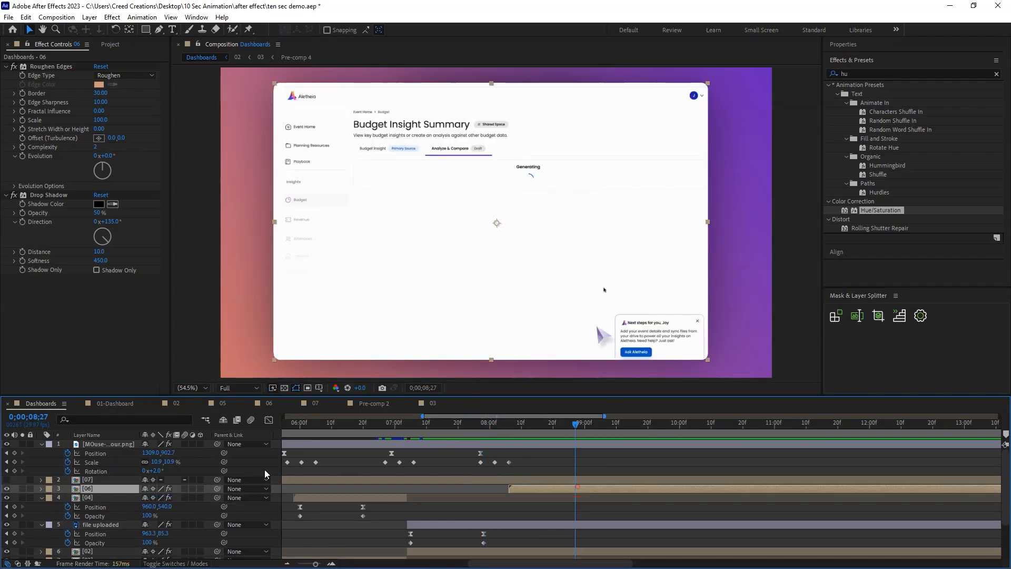
key("alt+shift+p")
key("alt+shift+t")
key("shift+Page_Up")
key("shift+Page_Up")
left_click_drag(166, 497, 313, 497)
left_click_drag(145, 507, 92, 507)
Shape the speed curve of layer 06's Position animation, preview it, and move its final Position keyframe to about 0;00;09;10.
left_click(95, 498)
left_click(268, 420)
mouse_move(554, 536)
left_mouse_down()
mouse_move(578, 537)
mouse_move(538, 536)
left_mouse_up()
key("Page_Up")
key("Page_Up")
key("Page_Up")
left_click_drag(617, 536, 569, 535)
key("space")
left_click(269, 420)
left_click_drag(638, 497, 751, 498)
Show layer 07's analysis results page and start it at about 0;00;09;06, over layer 06's Generating screen.
key("minus")
left_click_drag(493, 424, 732, 437)
key("minus")
key("minus")
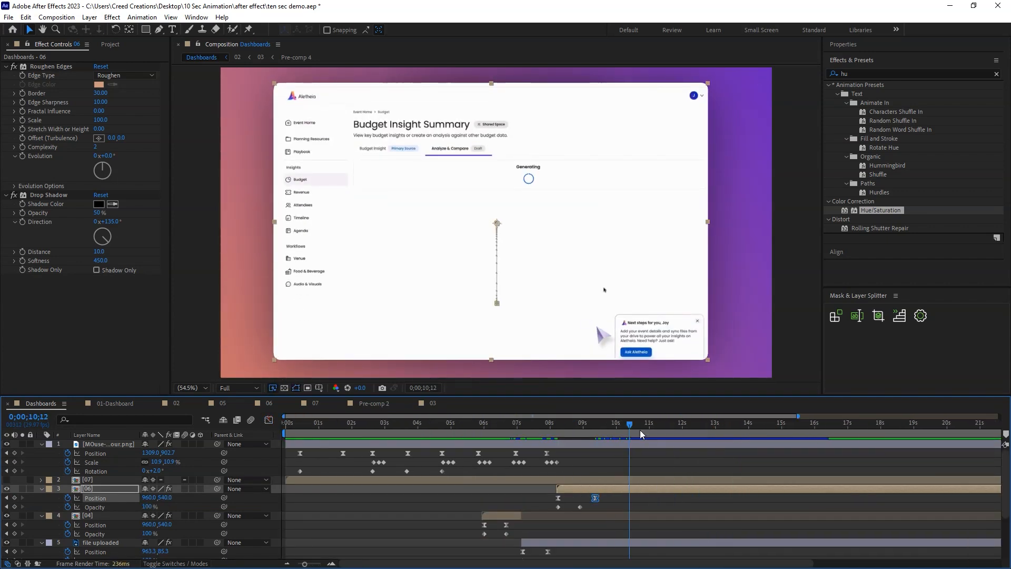
mouse_move(627, 424)
left_mouse_down()
mouse_move(693, 426)
mouse_move(579, 435)
mouse_move(636, 437)
left_mouse_up()
left_click(642, 459)
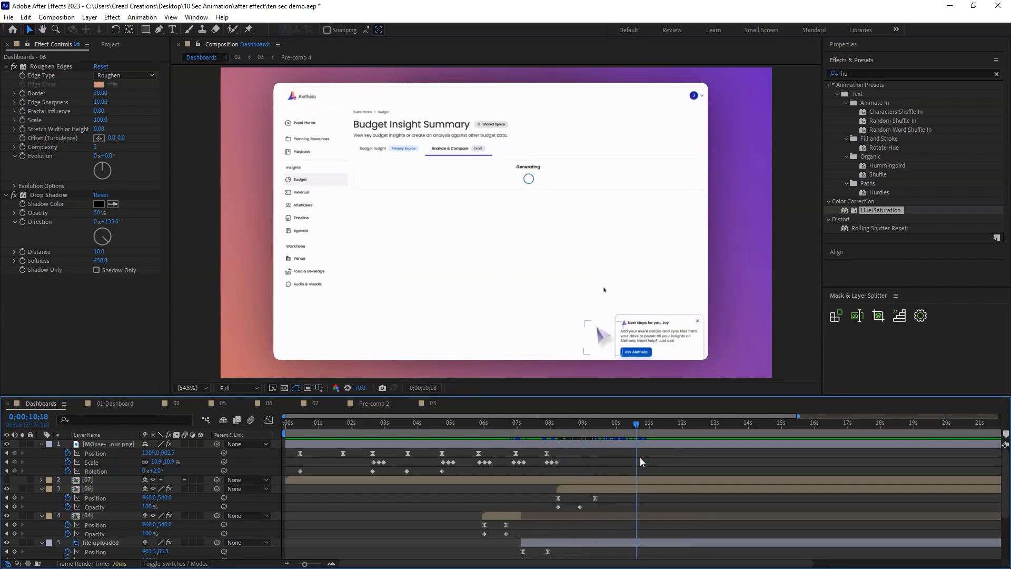
left_click(87, 480)
left_click(7, 480)
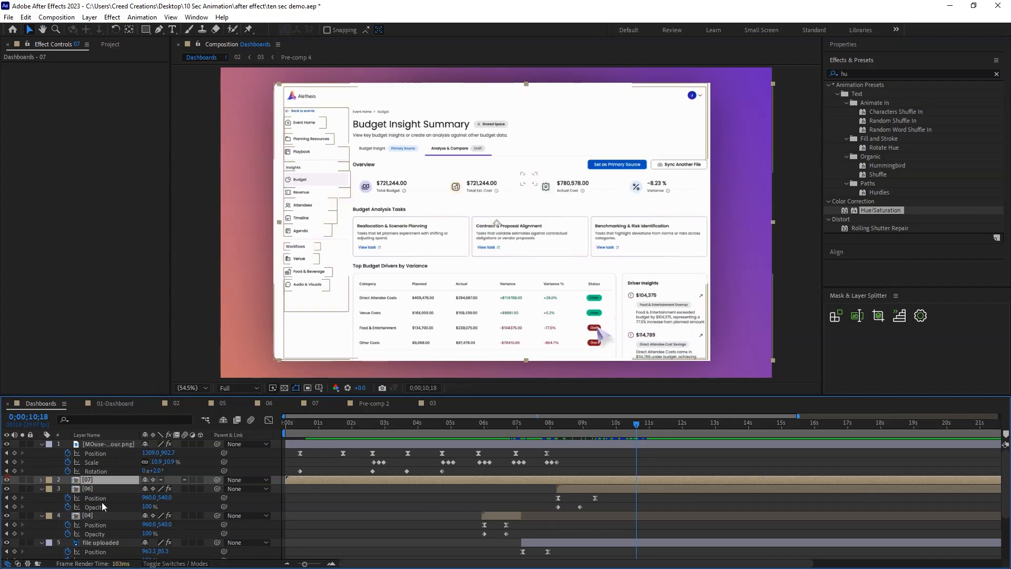
left_click_drag(295, 480, 599, 479)
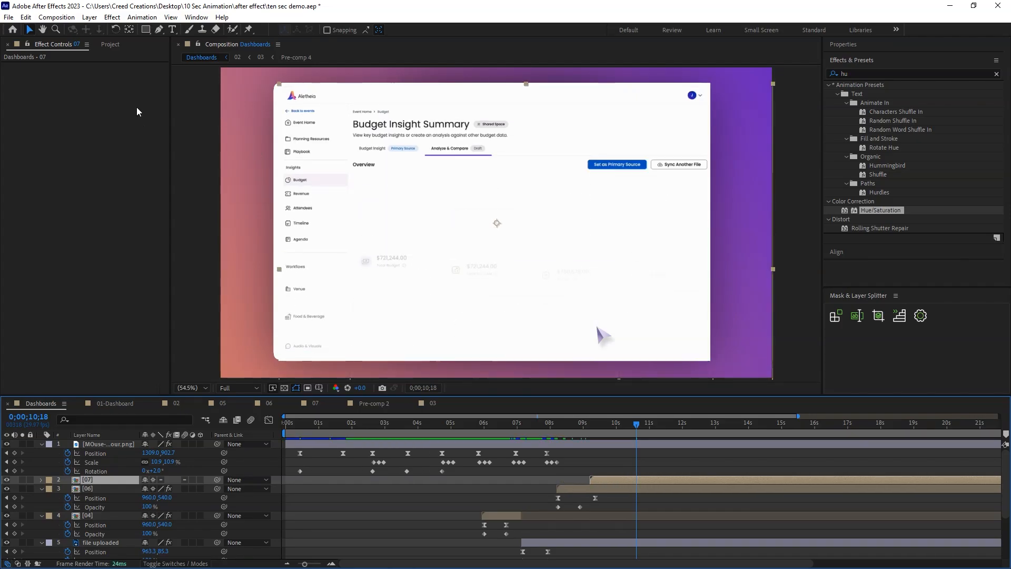
Mask layer 07 with a rectangle around the content area beside the sidebar, and preview the transition from layer 06.
left_click(145, 30)
left_click_drag(345, 80, 717, 364)
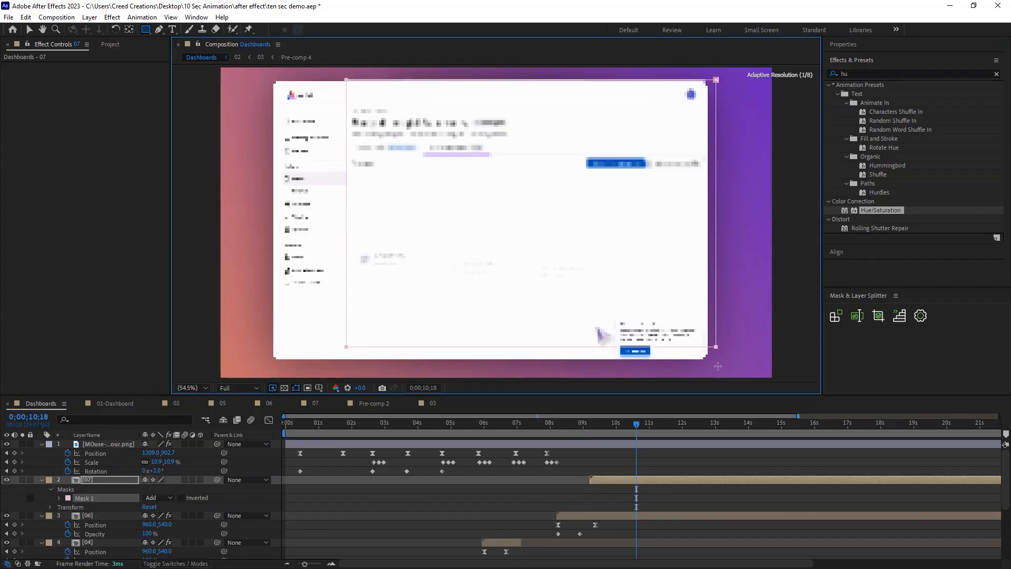
key("v")
left_click(673, 456)
left_click_drag(637, 426, 583, 428)
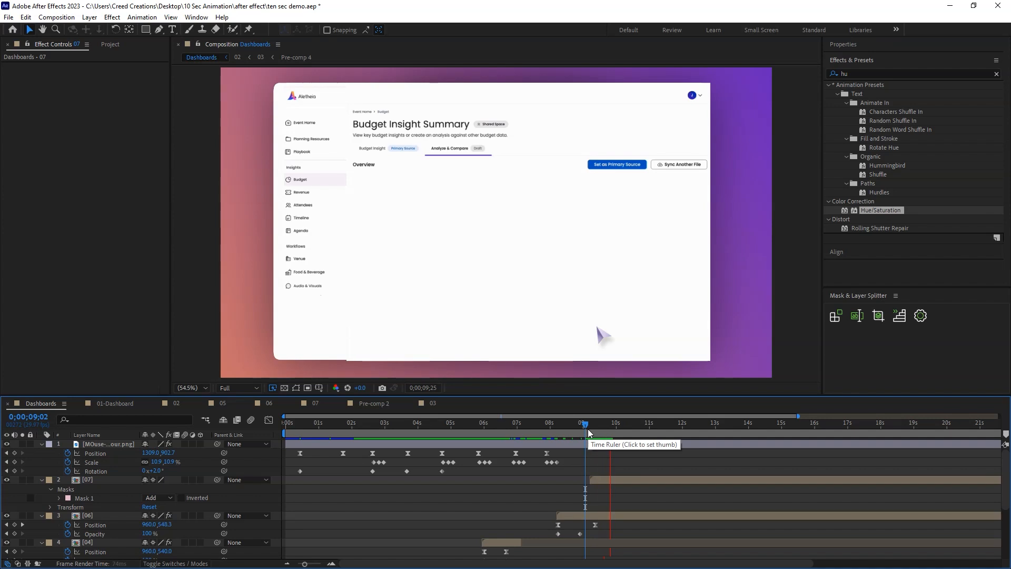
left_click_drag(589, 429, 567, 425)
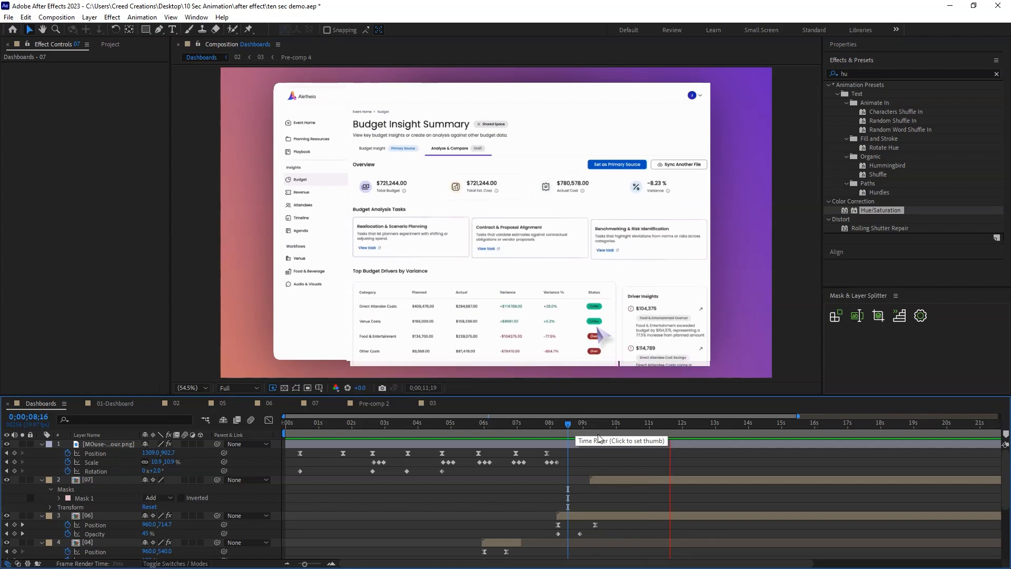
key("space")
Start layer 07 slightly earlier, at about 0;00;08;28, and lower its mask's upper edge to just below the page header.
left_click_drag(620, 479, 611, 478)
left_click_drag(567, 425, 587, 429)
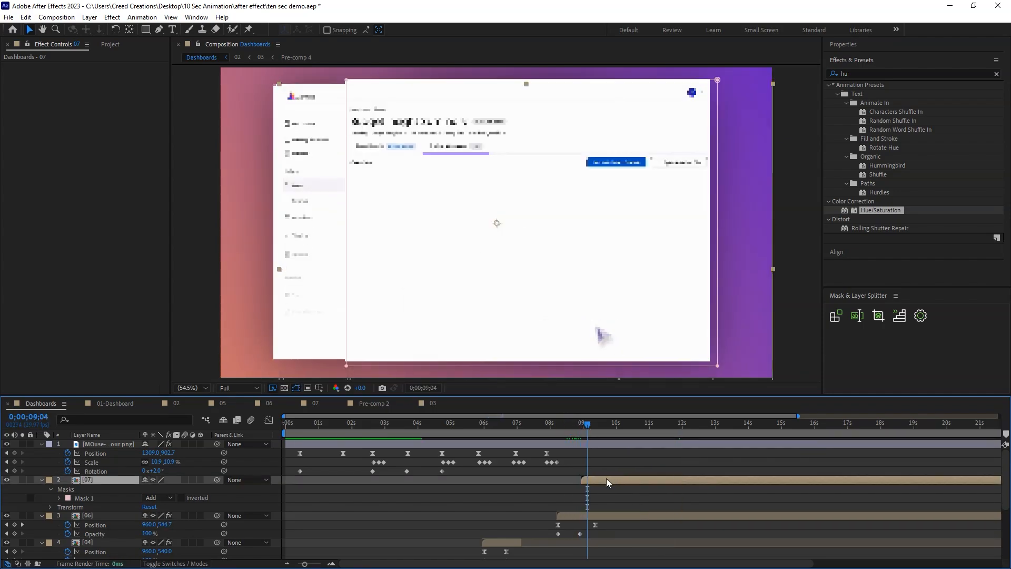
double_click(346, 81)
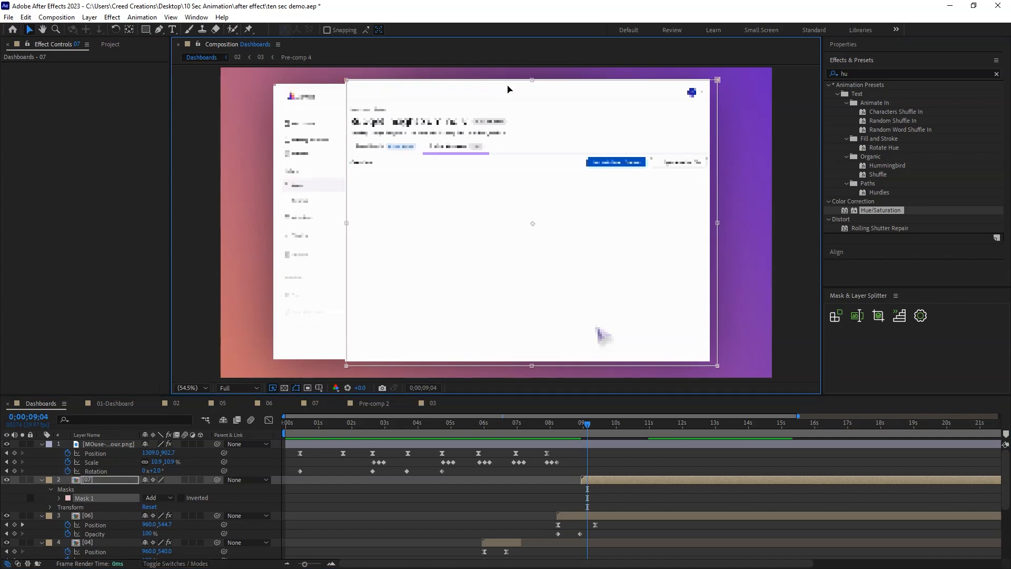
left_click_drag(532, 80, 532, 104)
Adjust layer 07's timing against the Generating screen and trim its start to about 0;00;09;22.
left_click_drag(607, 480, 627, 481)
left_click_drag(588, 427, 605, 430)
mouse_move(622, 481)
left_mouse_down()
mouse_move(633, 482)
mouse_move(624, 481)
left_mouse_up()
left_click_drag(606, 429, 649, 424)
key("alt+bracketleft")
key("bracketleft")
Keyframe the cursor at 516.9, 611.2 on the Reallocation & Scenario Planning card at 0;00;11;00, and at 751.6, 799.6 at 0;00;09;13.
left_click(687, 444)
left_click_drag(606, 340, 379, 256)
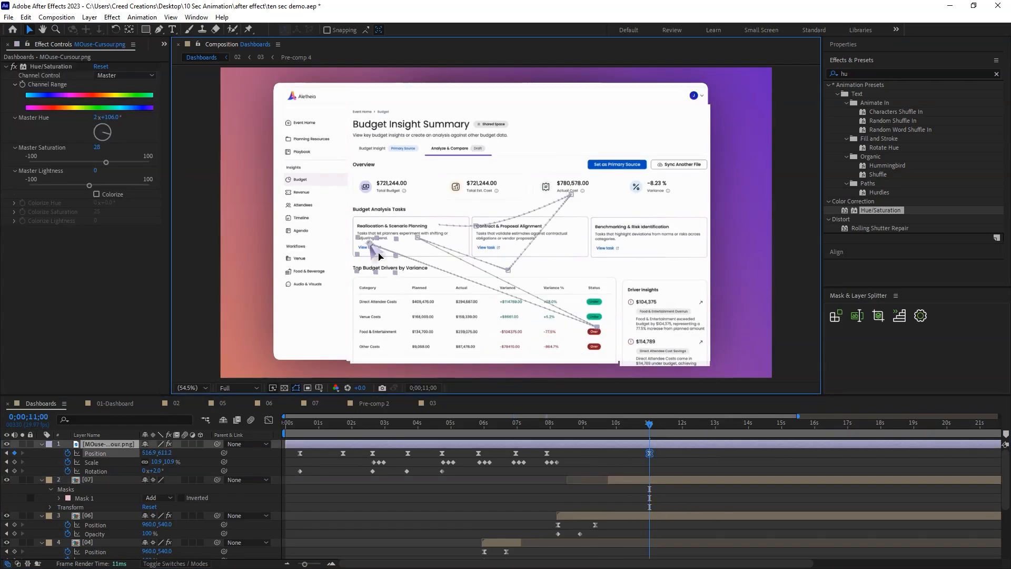
left_click_drag(604, 425, 597, 426)
left_click_drag(428, 273, 438, 305)
Change the keyframe interpolation of the cursor's Position keyframe at 0;00;09;13.
right_click(597, 454)
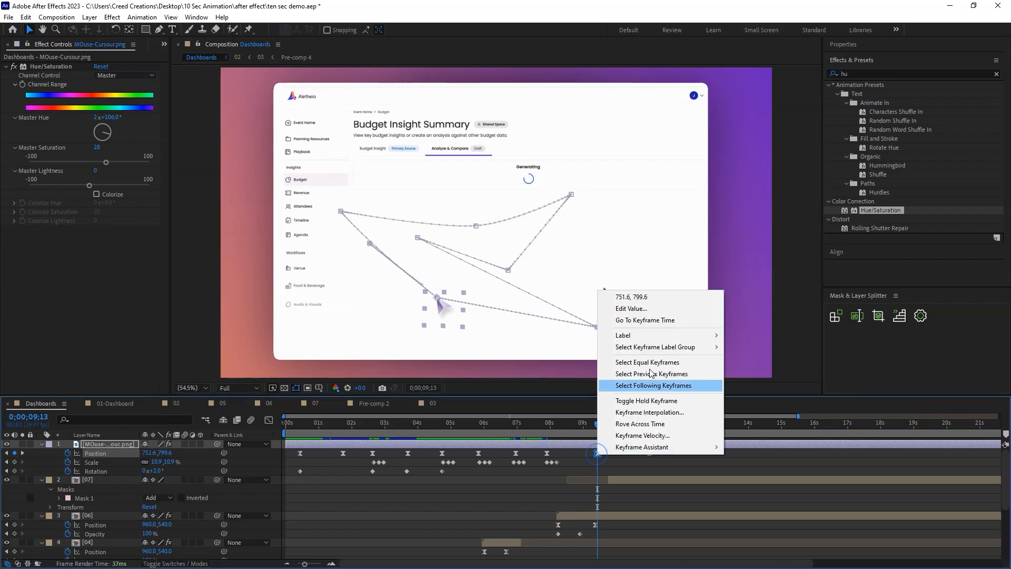
left_click(653, 413)
left_click(526, 271)
left_click(517, 280)
left_click(508, 340)
Keyframe the cursor leaving the frame to Position 2005.8, 327.0 at about 0;00;12;16.
left_click_drag(598, 424, 700, 440)
left_click_drag(379, 253, 806, 170)
mouse_move(701, 424)
left_mouse_down()
mouse_move(668, 435)
mouse_move(706, 436)
left_mouse_up()
Pull in the outer side and lower edges of layer 07's mask to match the white page beneath.
left_click(667, 479)
left_click(84, 498)
double_click(710, 235)
left_click_drag(710, 235, 707, 235)
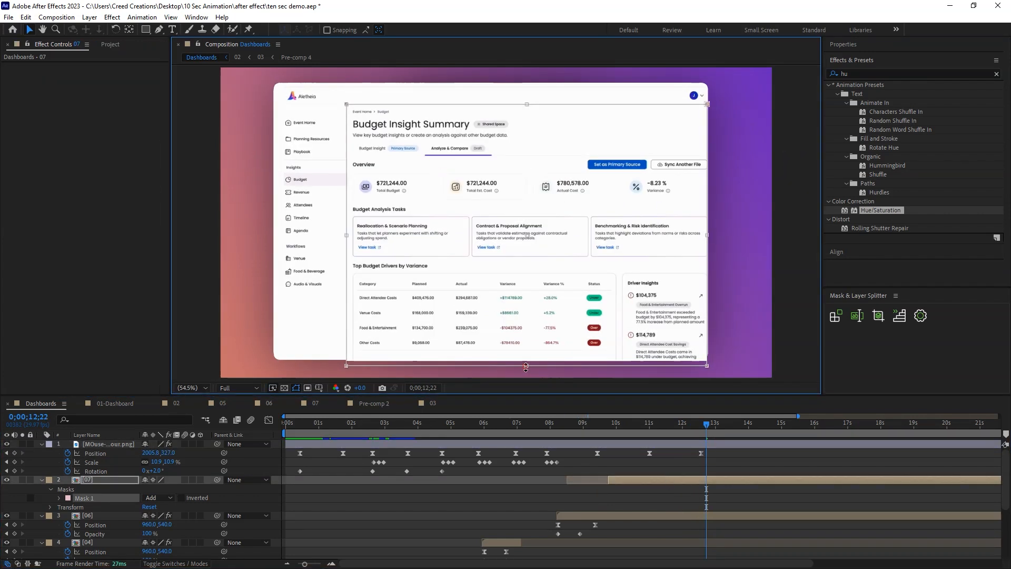
left_click_drag(525, 367, 526, 362)
left_click(744, 467)
Save the project and inspect the lower outer corner of layer 07's masked page up close.
left_click(681, 424)
left_click(668, 479)
key("ctrl+s")
scroll(729, 356, "up", 2)
left_click_drag(721, 350, 638, 275)
key("g")
left_click(651, 465)
key("shift+slash")
End the work area at about 0;00;13;01, preview the animation from the beginning, and save the project.
left_click_drag(653, 425, 716, 428)
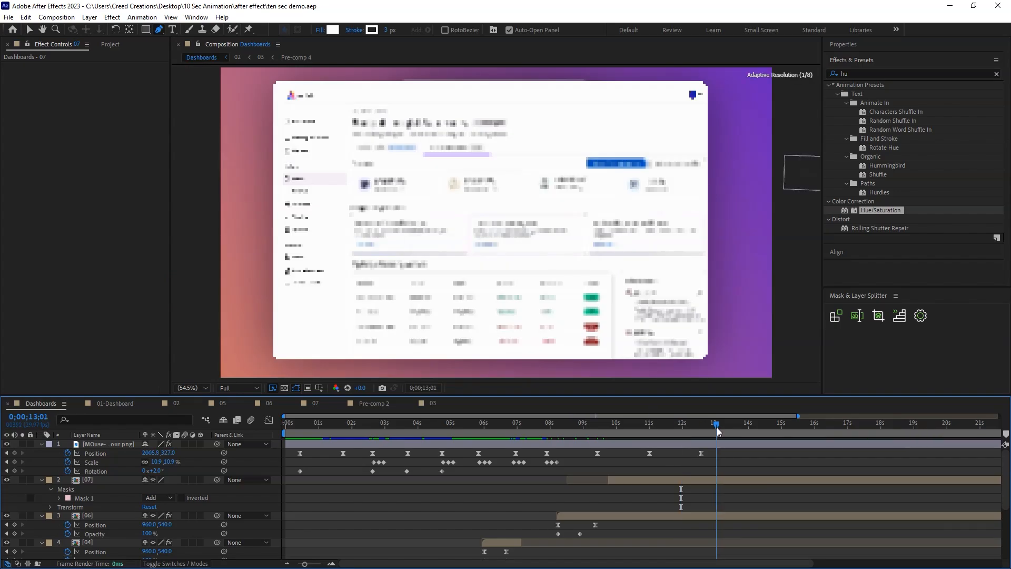
key("minus")
left_click_drag(999, 433, 598, 431)
key("ctrl+s")
key("space")
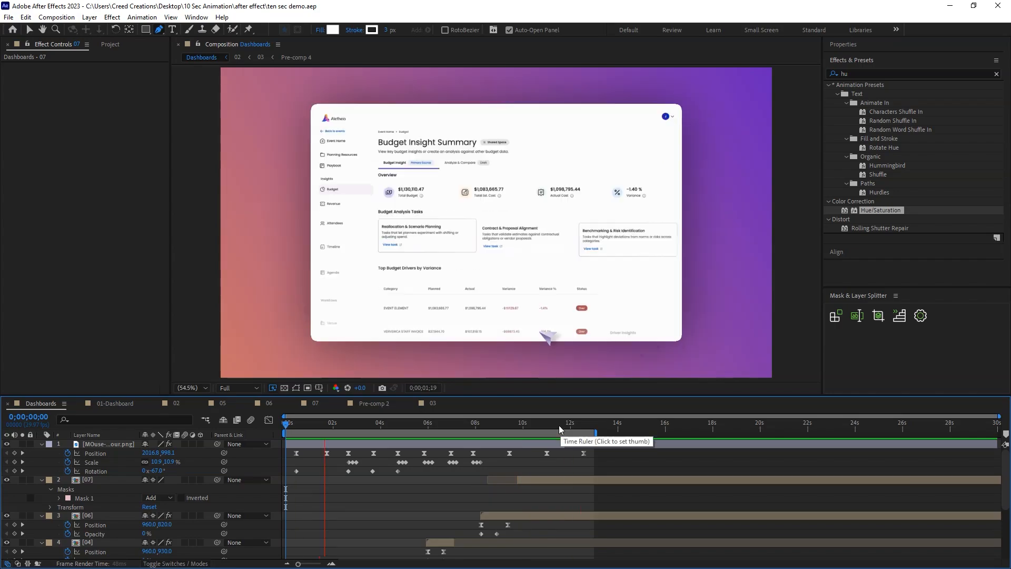
left_click(522, 425)
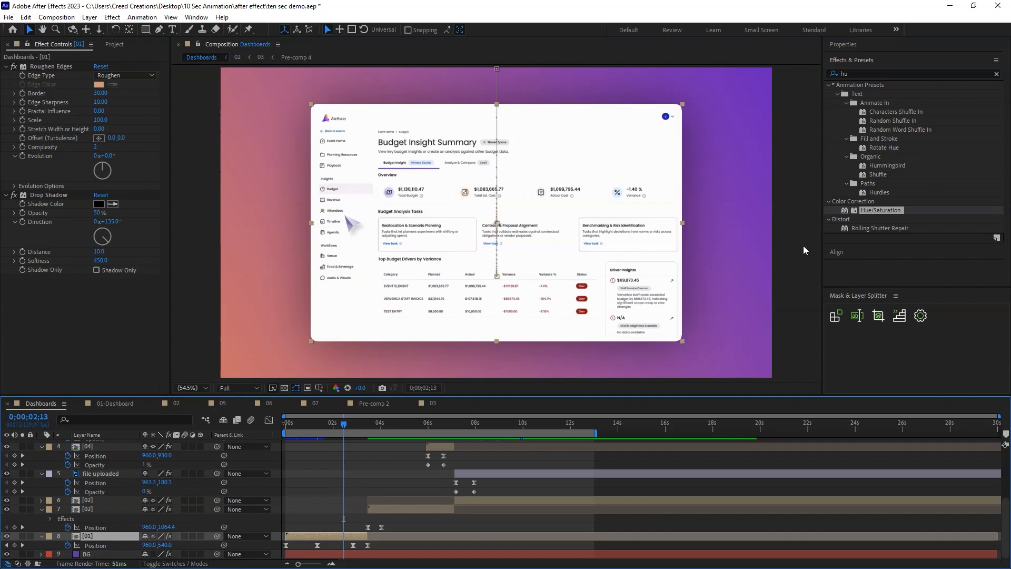
key("v")
key("ctrl+s")
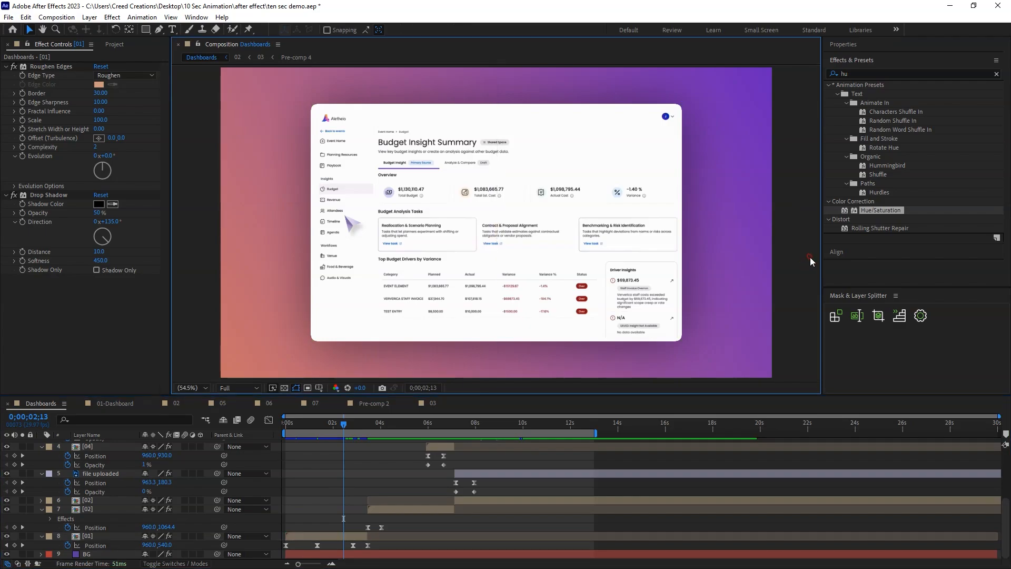